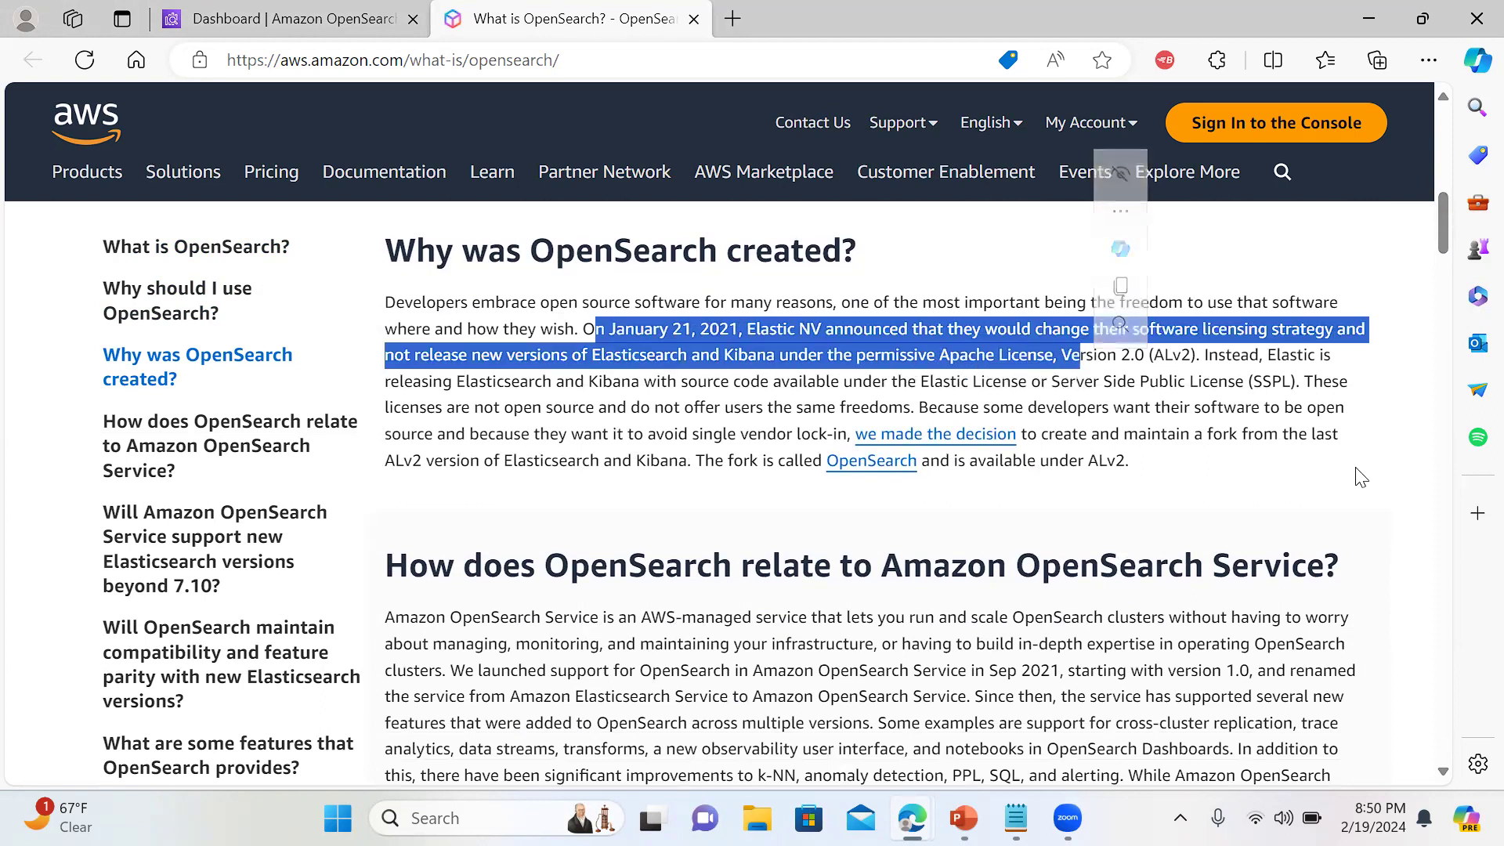
Highlight the passages on OpenSearch Service, its Sep 2021 launch, and legacy Elasticsearch versions
{"action": "left_click_drag", "start_coordinate": [1446, 237], "coordinate": [1446, 262]}
{"action": "left_click_drag", "start_coordinate": [1025, 342], "coordinate": [1274, 345]}
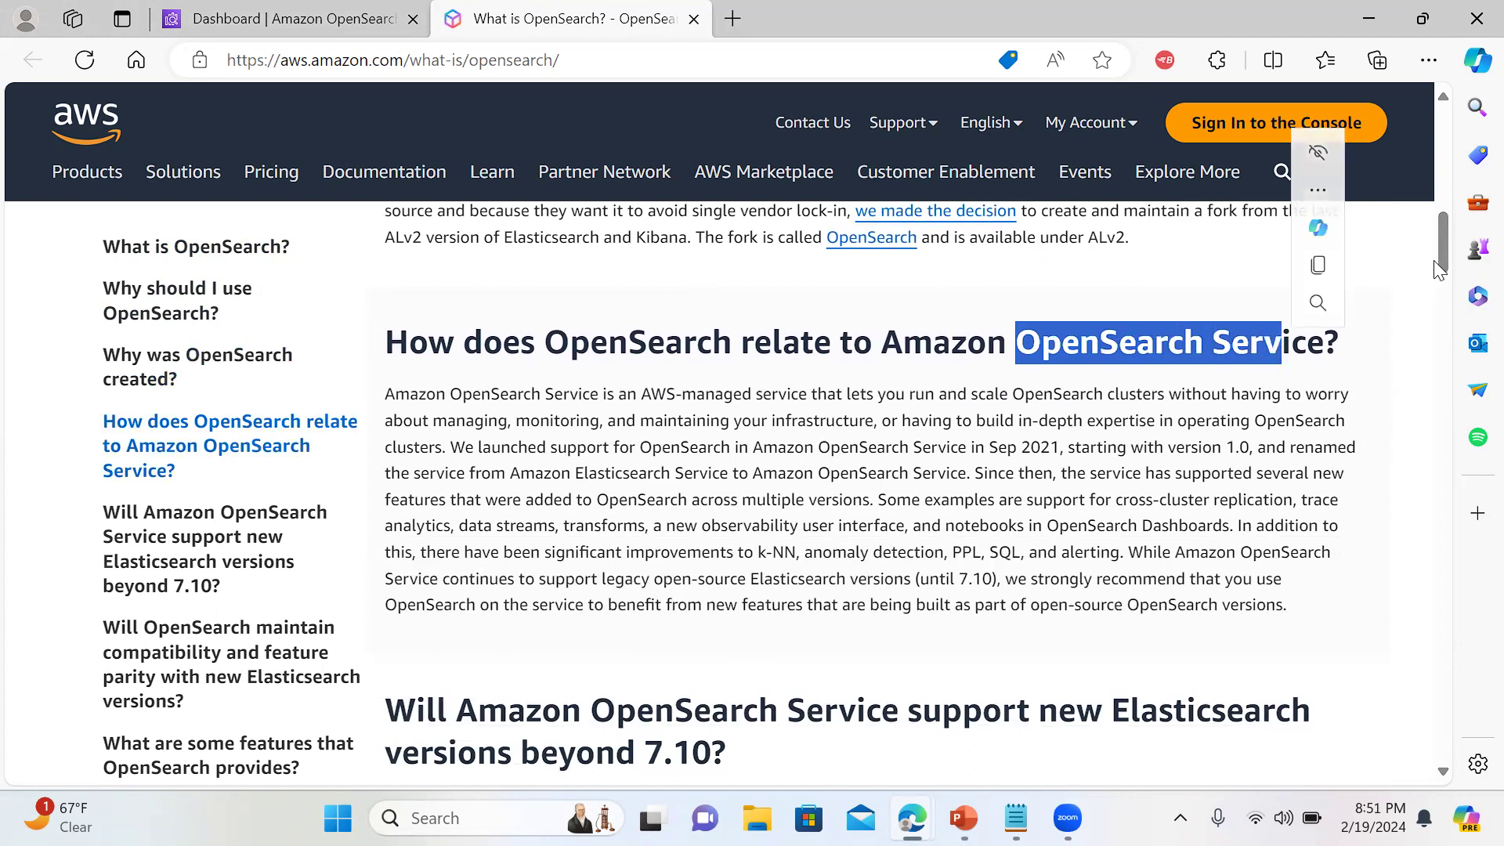
{"action": "mouse_move", "coordinate": [979, 453]}
{"action": "left_mouse_down"}
{"action": "mouse_move", "coordinate": [1263, 456]}
{"action": "mouse_move", "coordinate": [766, 476]}
{"action": "mouse_move", "coordinate": [965, 479]}
{"action": "left_mouse_up"}
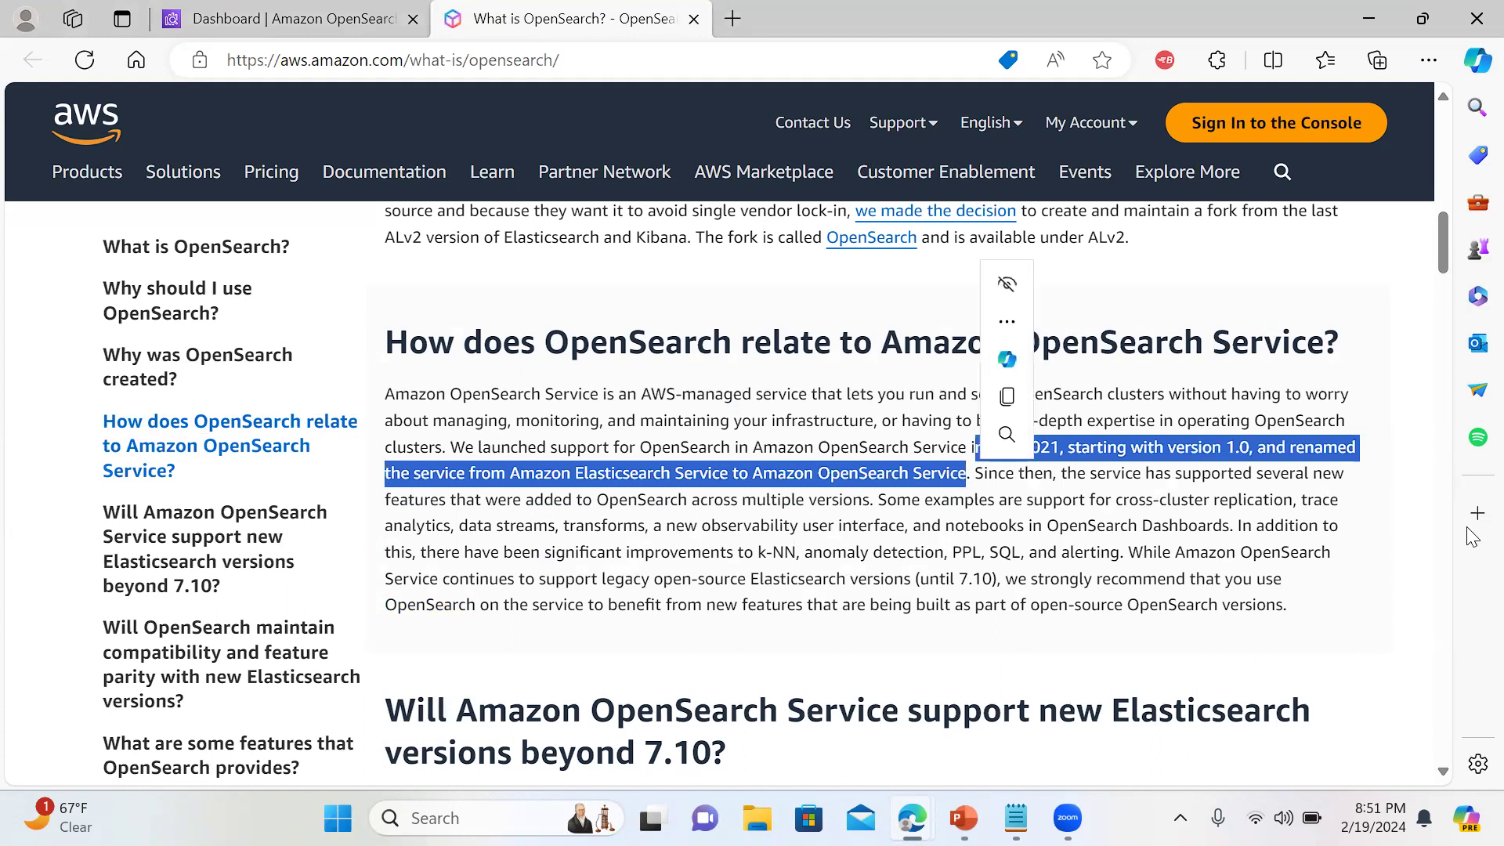
{"action": "left_click_drag", "start_coordinate": [1439, 253], "coordinate": [1444, 271]}
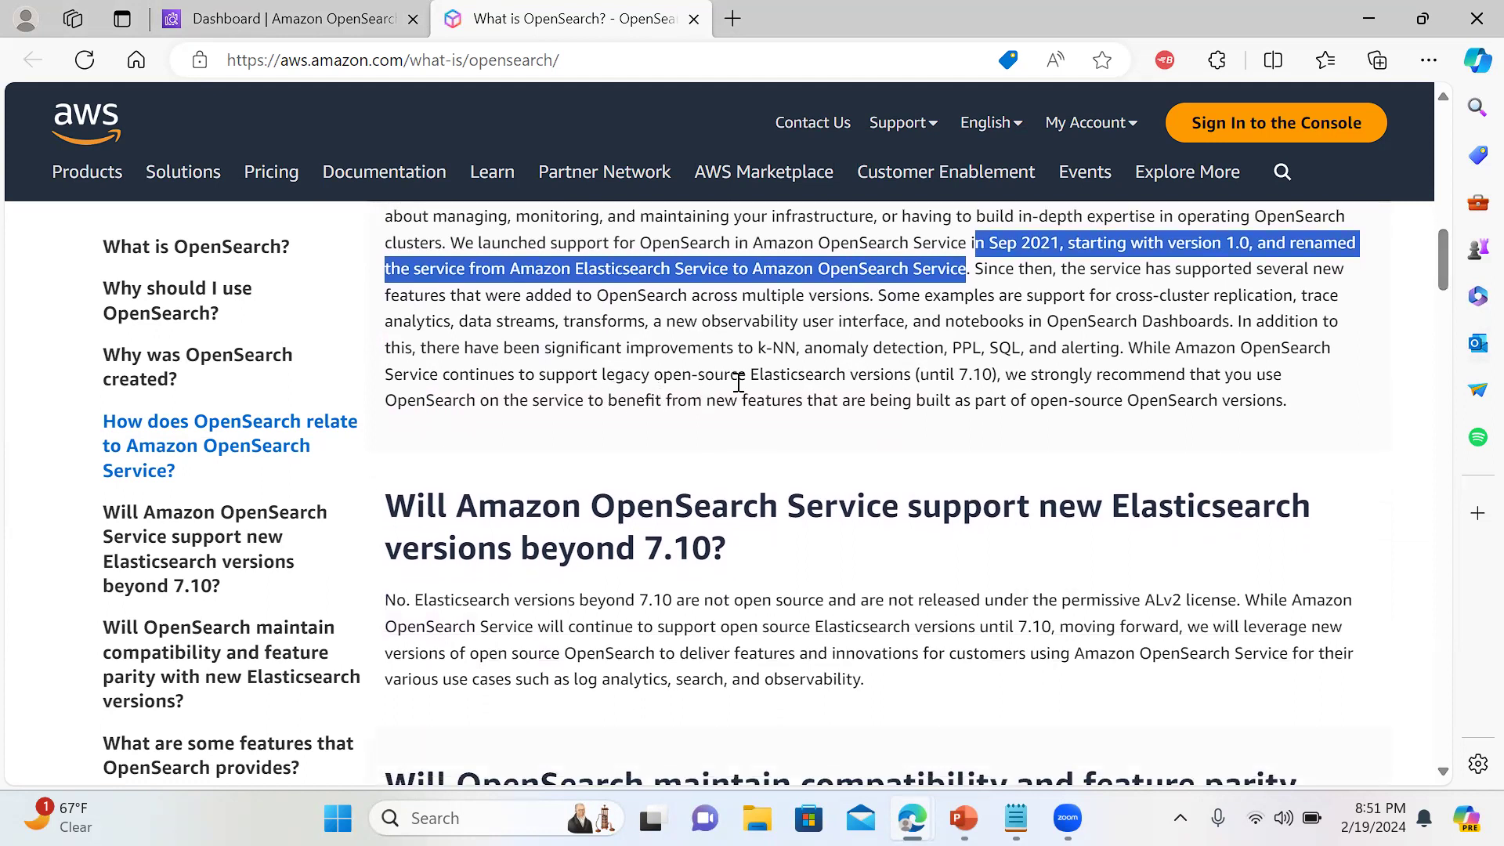
{"action": "left_click_drag", "start_coordinate": [576, 375], "coordinate": [992, 379]}
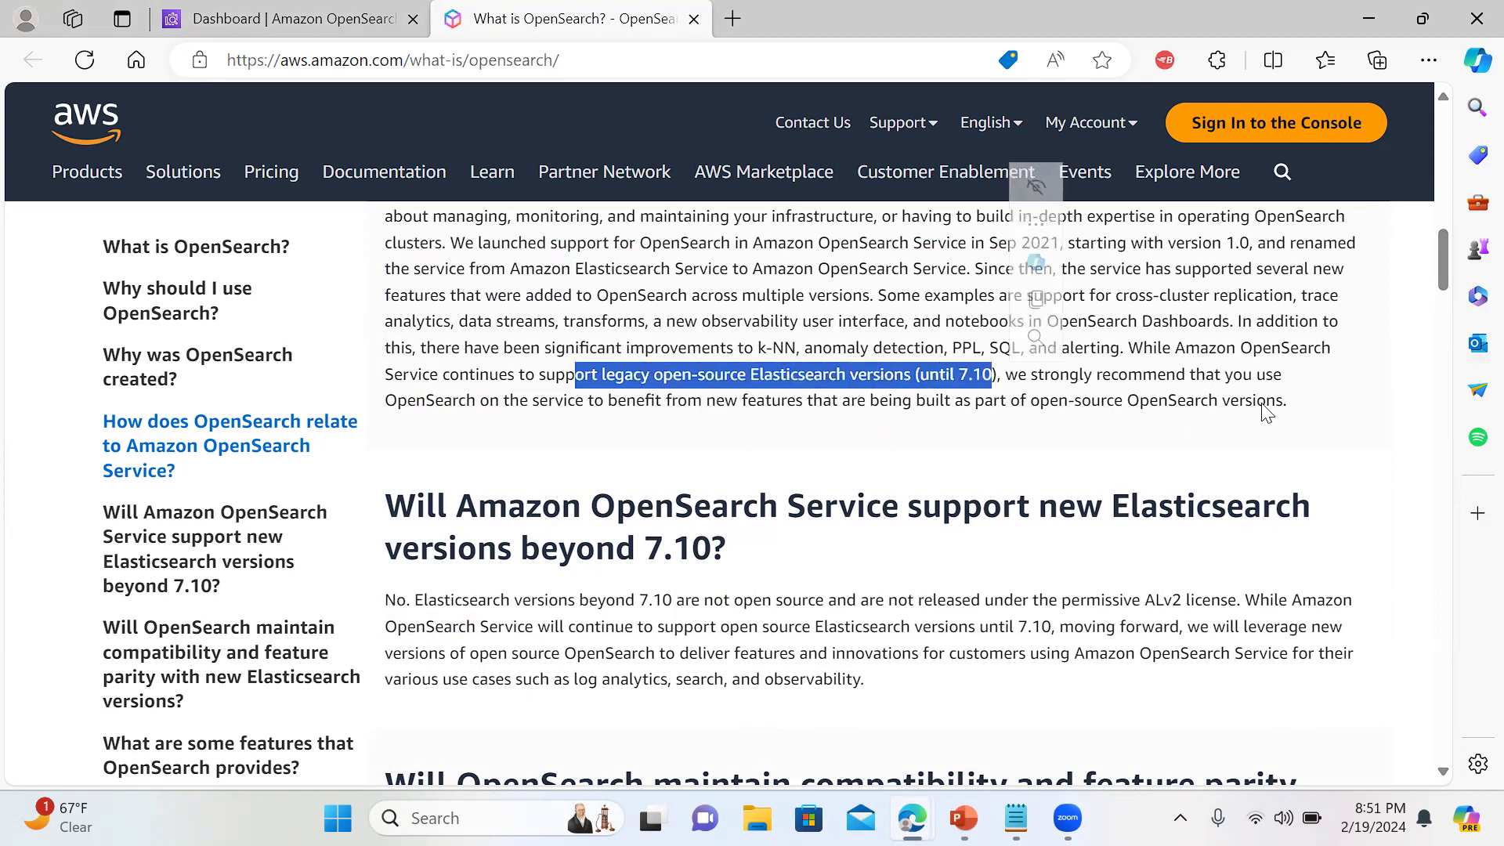
{"action": "mouse_move", "coordinate": [1440, 288]}
{"action": "left_mouse_down"}
{"action": "mouse_move", "coordinate": [1441, 386]}
{"action": "mouse_move", "coordinate": [1445, 365]}
{"action": "left_mouse_up"}
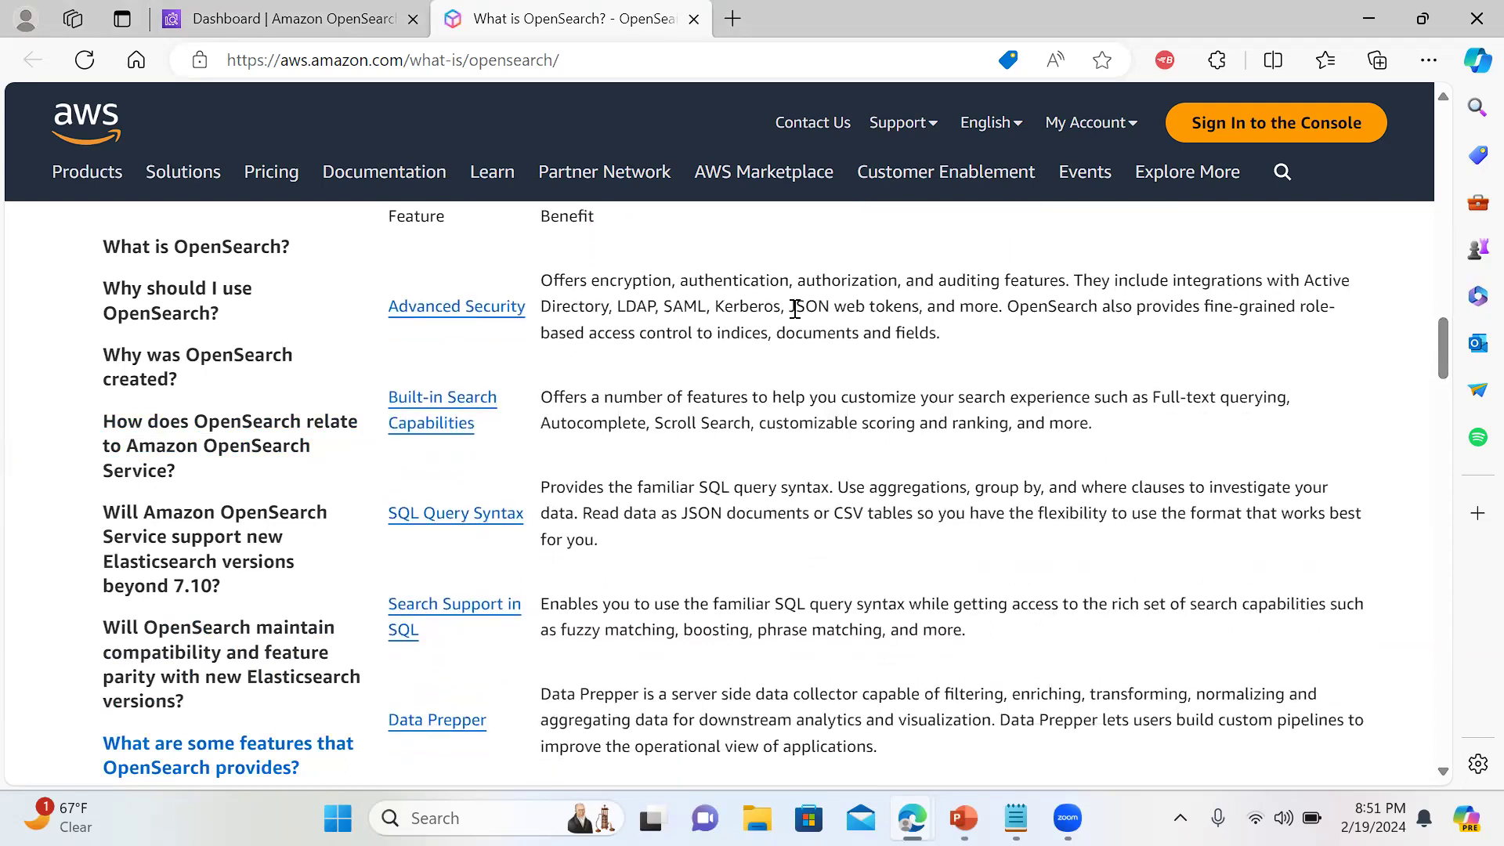
Highlight the JSON web tokens mention and the full Advanced Security description
{"action": "left_click_drag", "start_coordinate": [796, 306], "coordinate": [919, 306]}
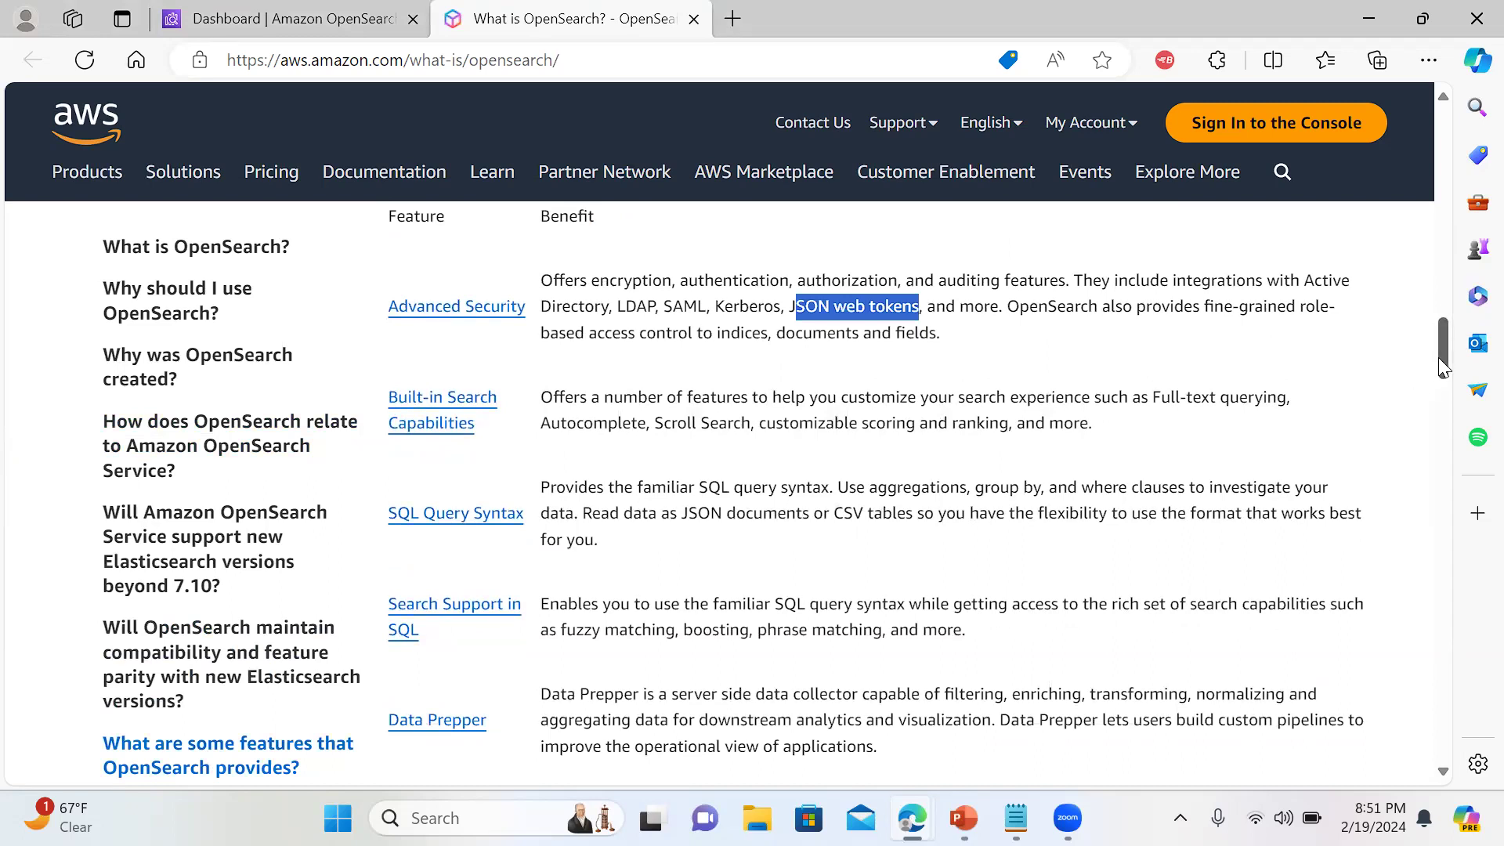
{"action": "left_click_drag", "start_coordinate": [1440, 348], "coordinate": [1441, 352]}
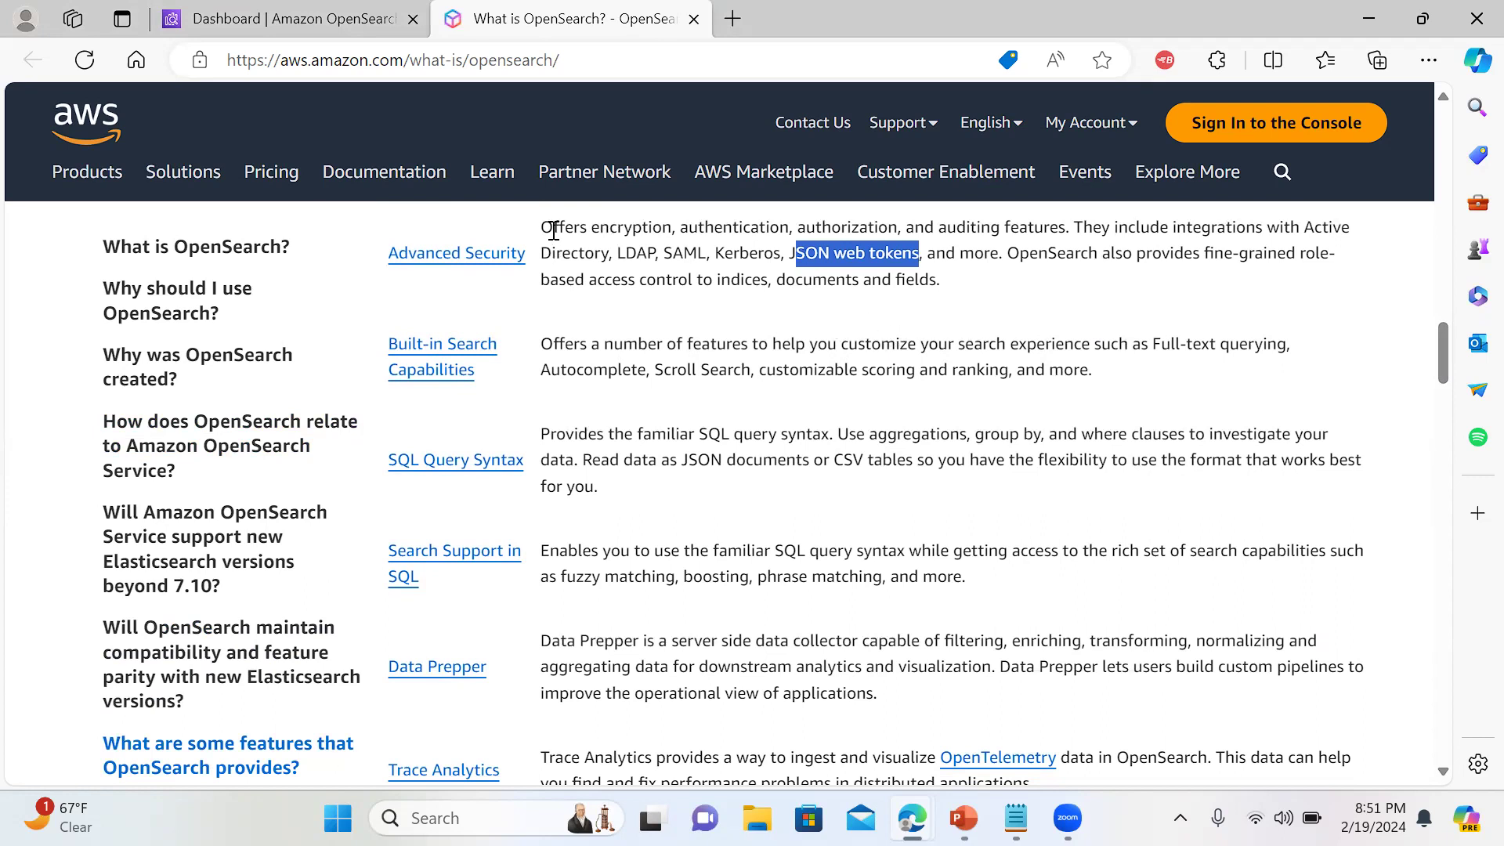
{"action": "left_click_drag", "start_coordinate": [554, 228], "coordinate": [963, 296]}
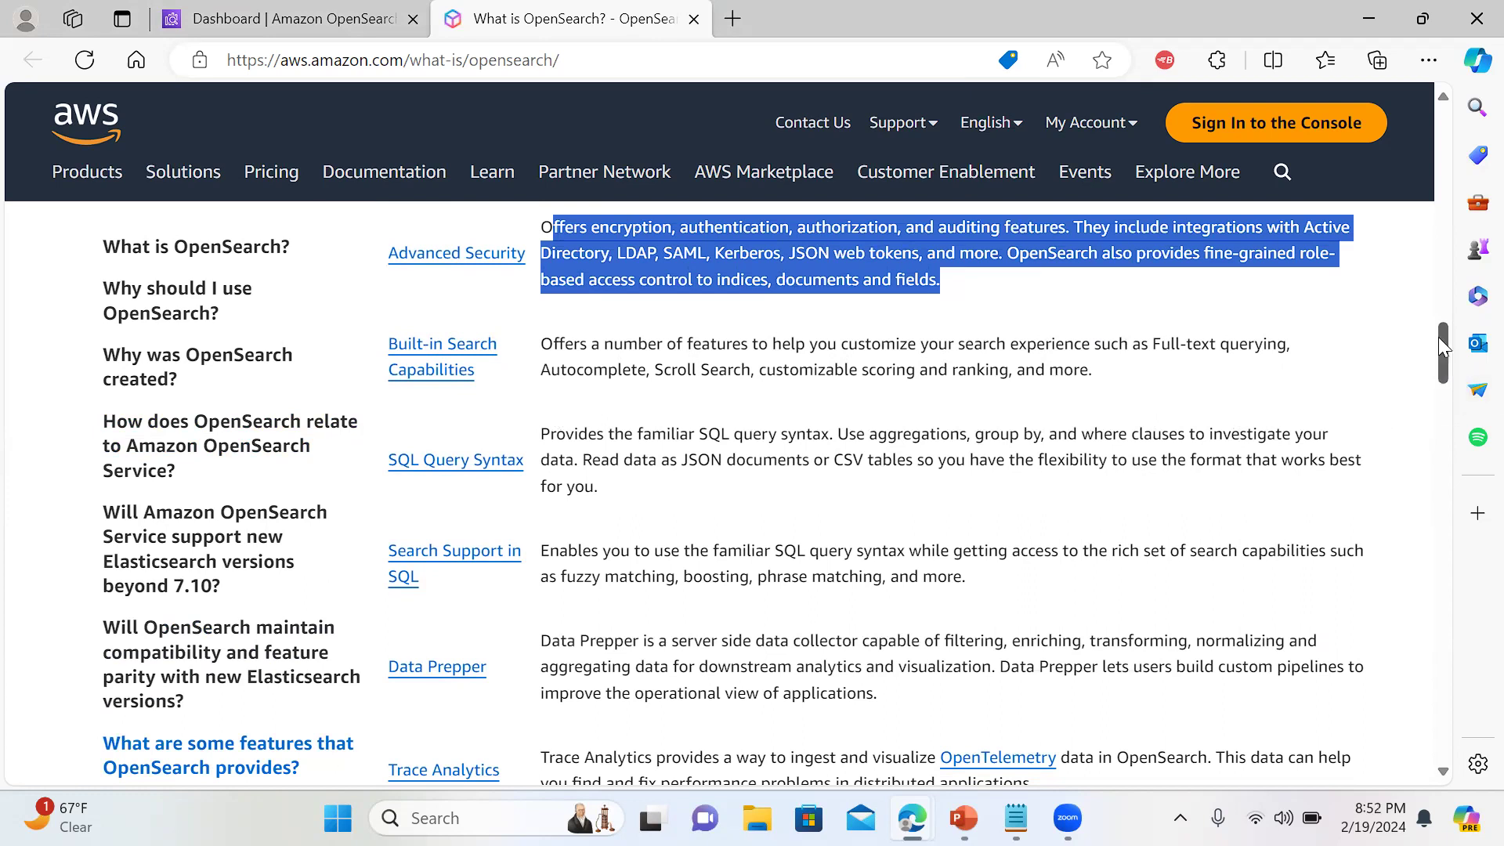
{"action": "left_click_drag", "start_coordinate": [1437, 337], "coordinate": [1438, 349]}
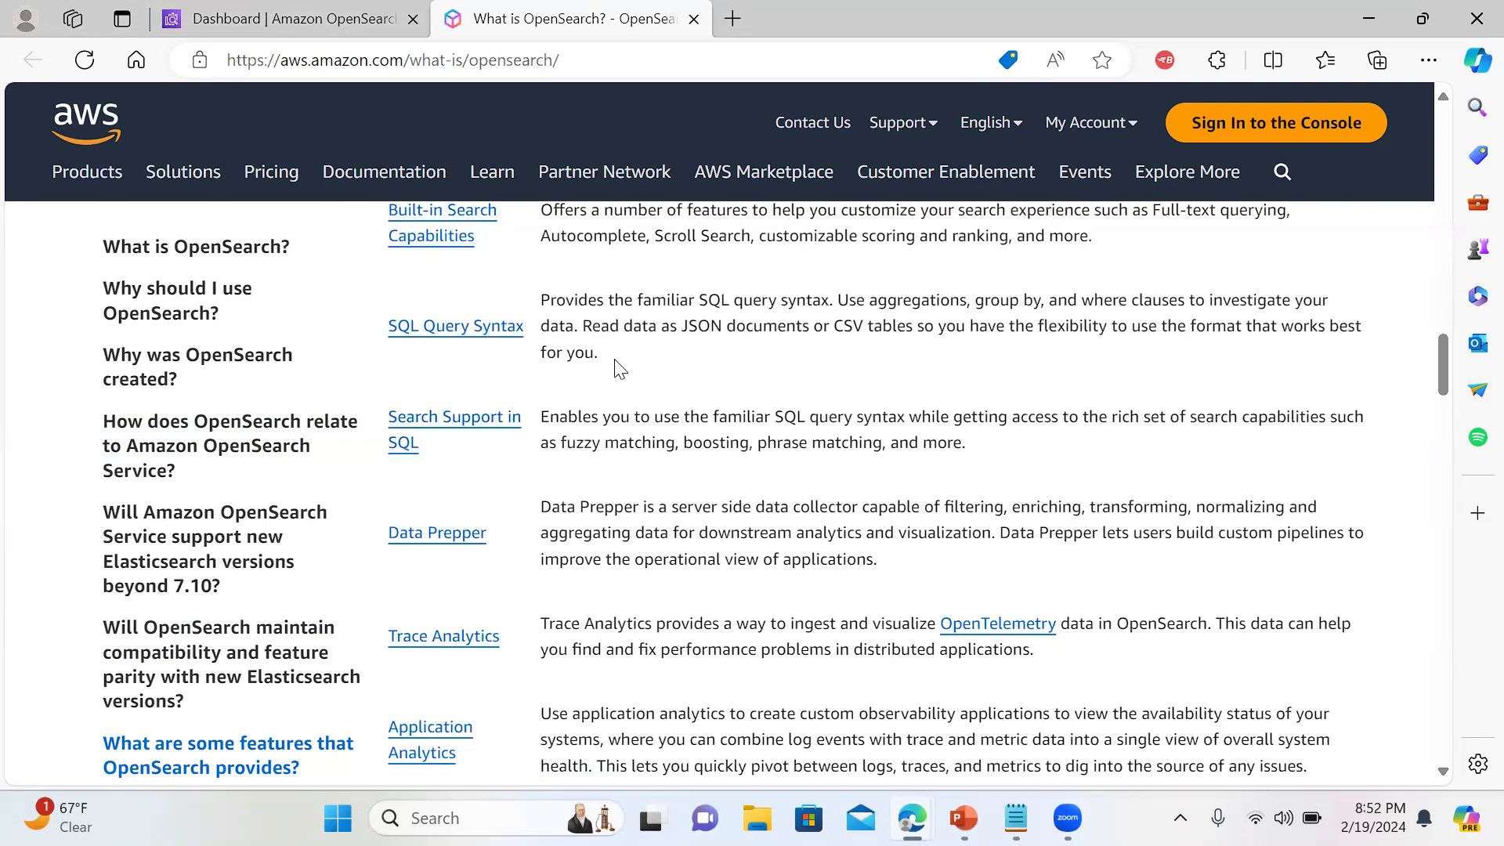
{"action": "left_click_drag", "start_coordinate": [1447, 363], "coordinate": [1463, 542]}
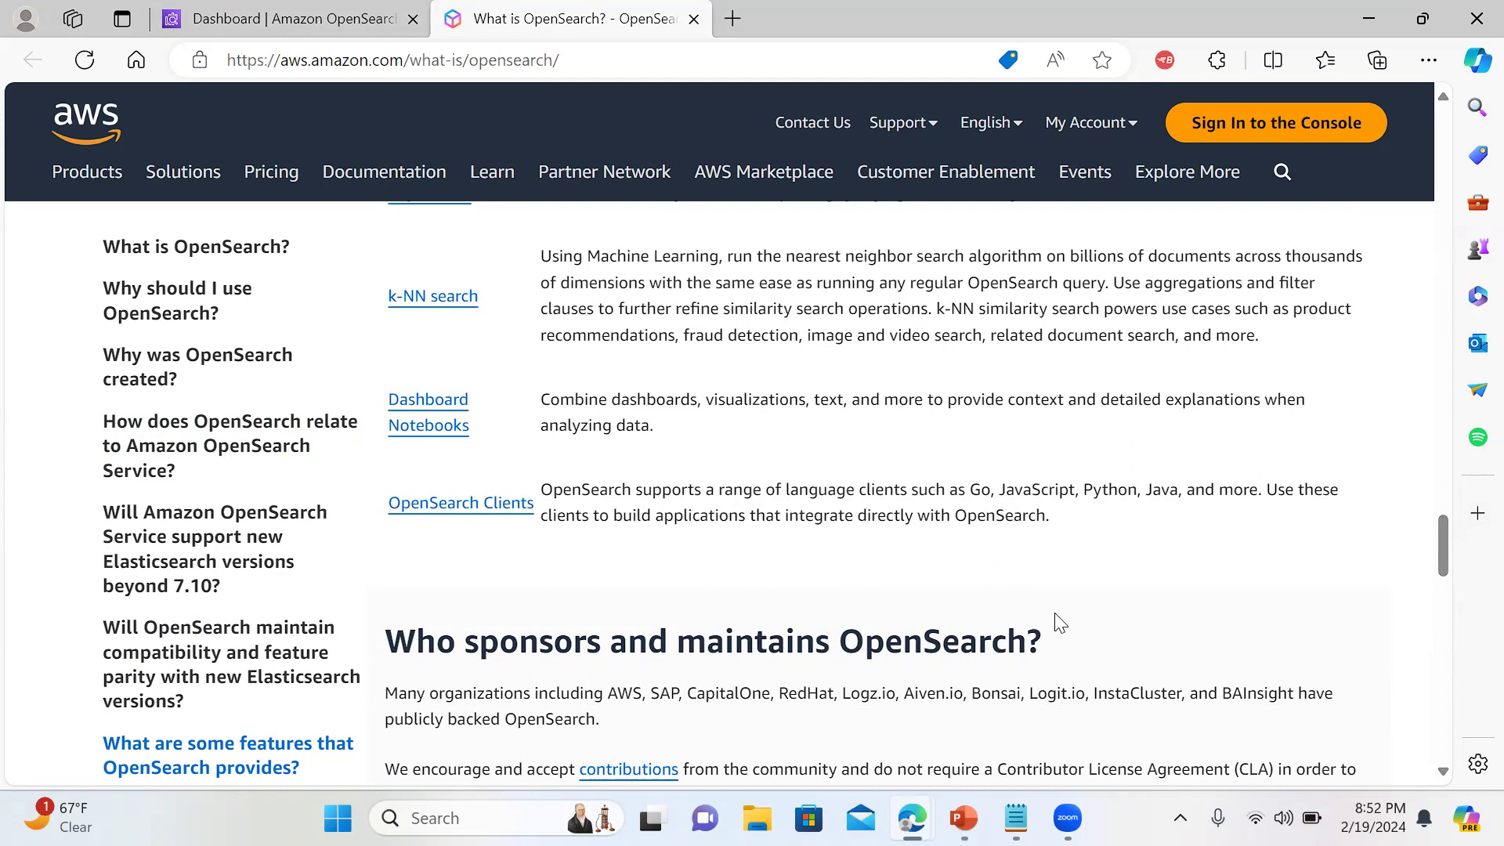
{"action": "left_click_drag", "start_coordinate": [1438, 542], "coordinate": [1438, 623]}
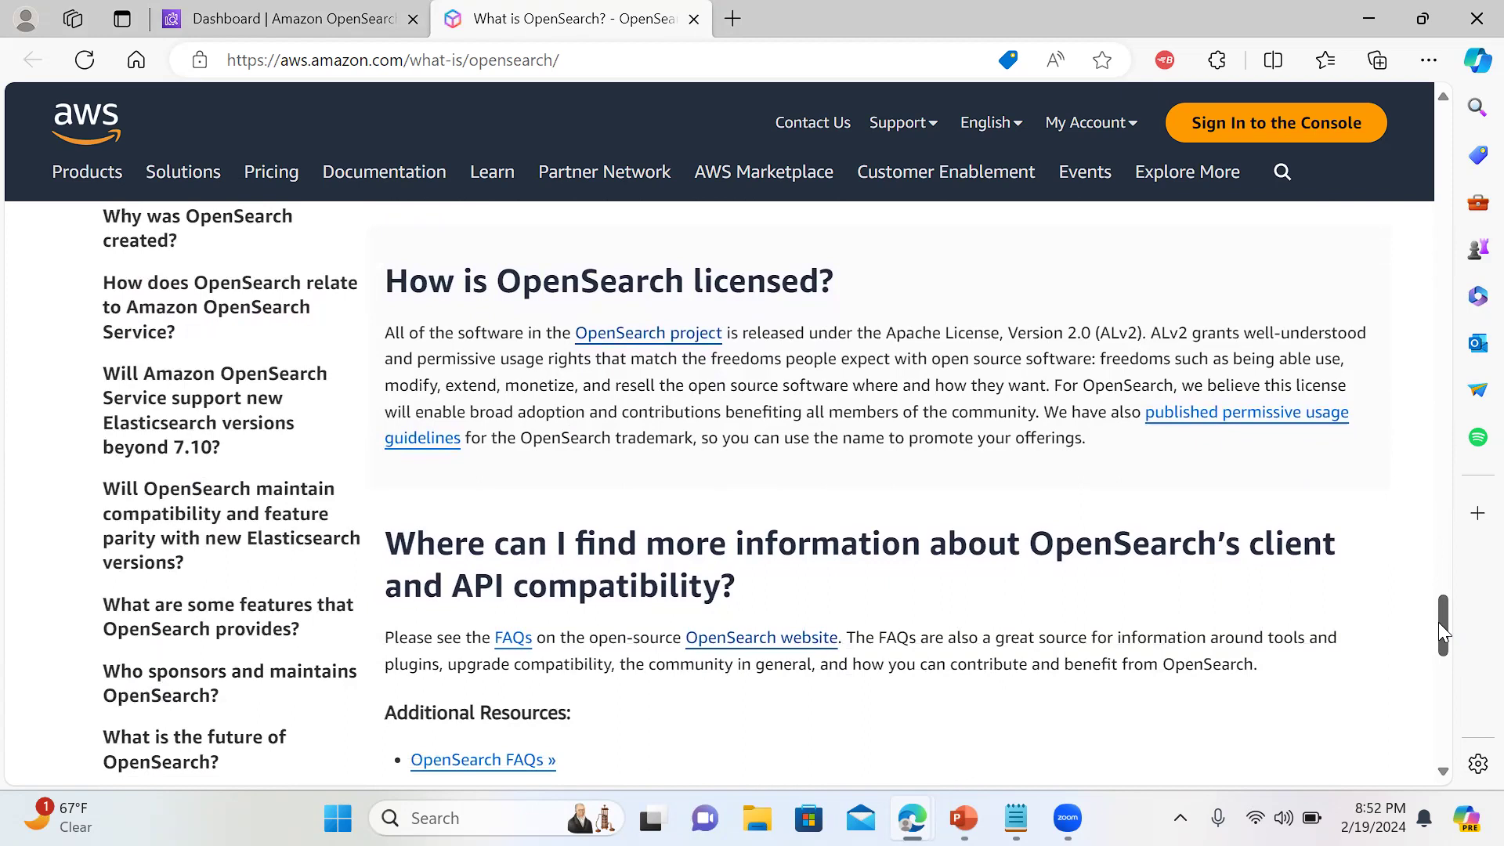
{"action": "mouse_move", "coordinate": [1437, 621]}
{"action": "left_mouse_down"}
{"action": "mouse_move", "coordinate": [1438, 647]}
{"action": "mouse_move", "coordinate": [1440, 635]}
{"action": "left_mouse_up"}
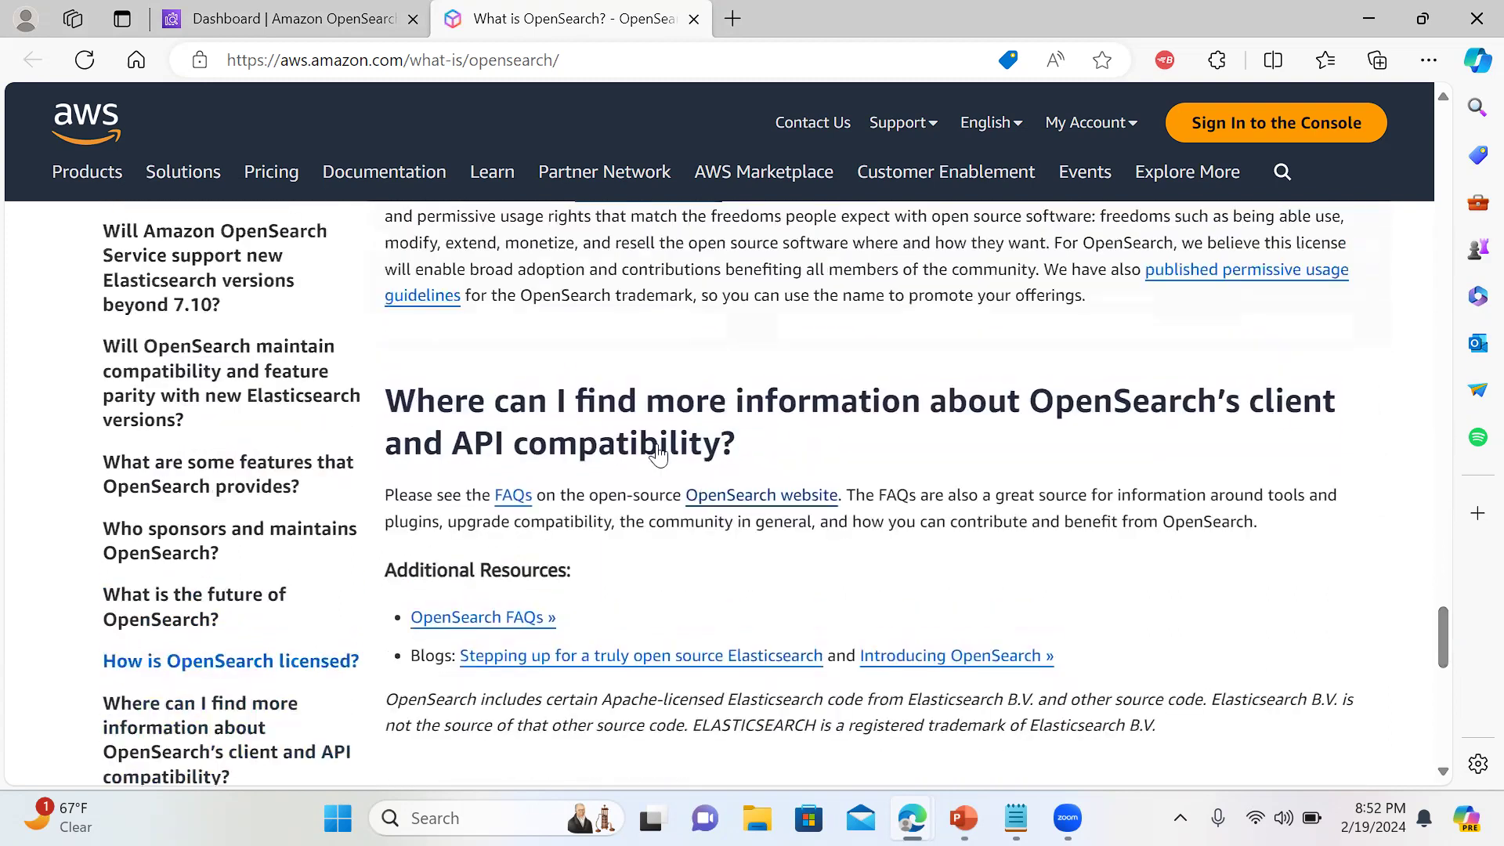
Highlight API compatibility, then start a new domain from the OpenSearch Service console
{"action": "left_click_drag", "start_coordinate": [453, 440], "coordinate": [493, 440]}
{"action": "left_click_drag", "start_coordinate": [645, 433], "coordinate": [691, 441]}
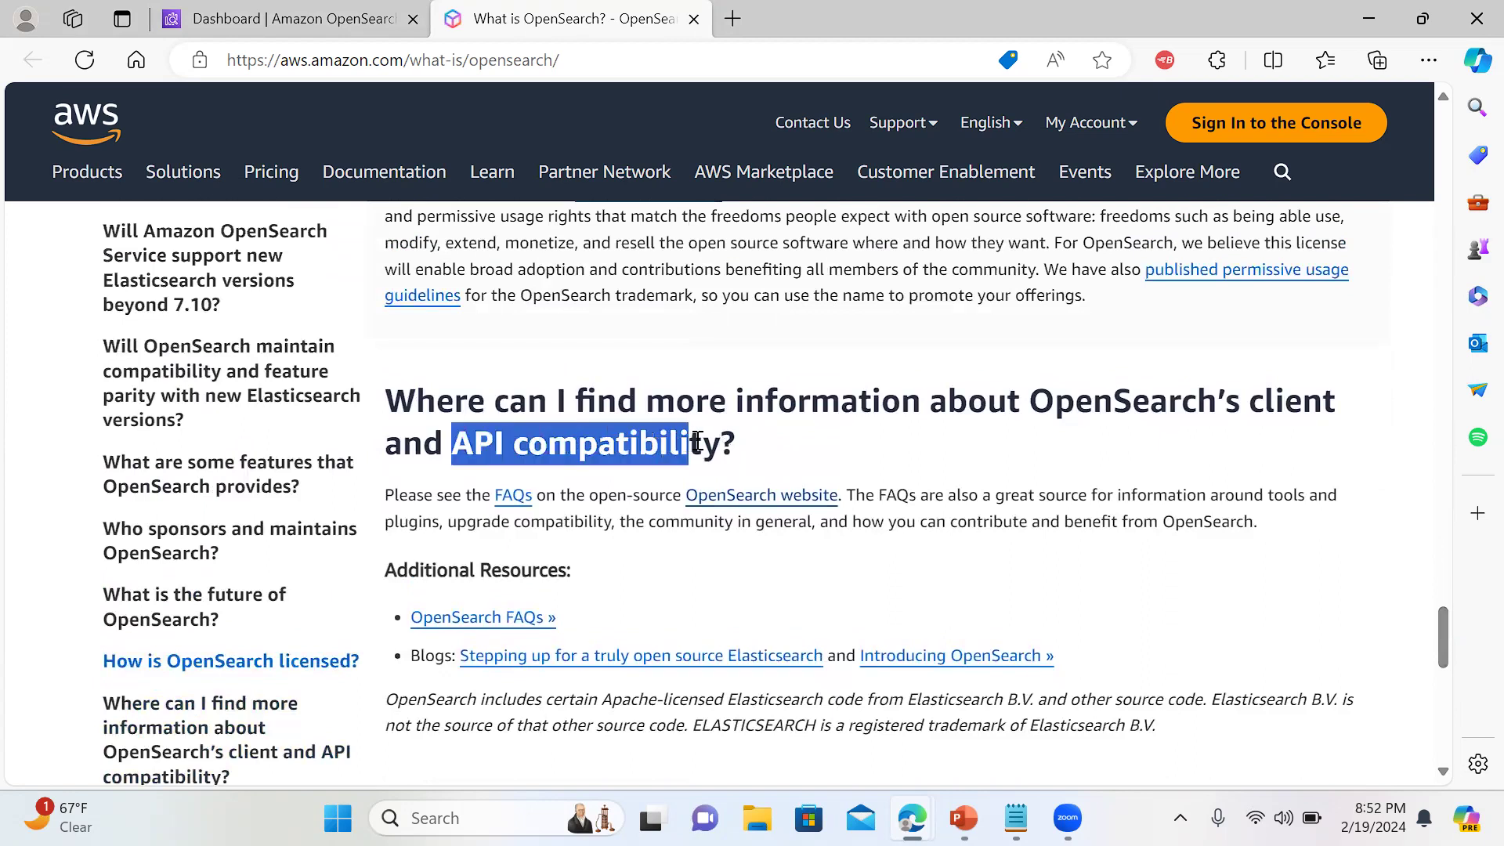
{"action": "left_click", "coordinate": [922, 461]}
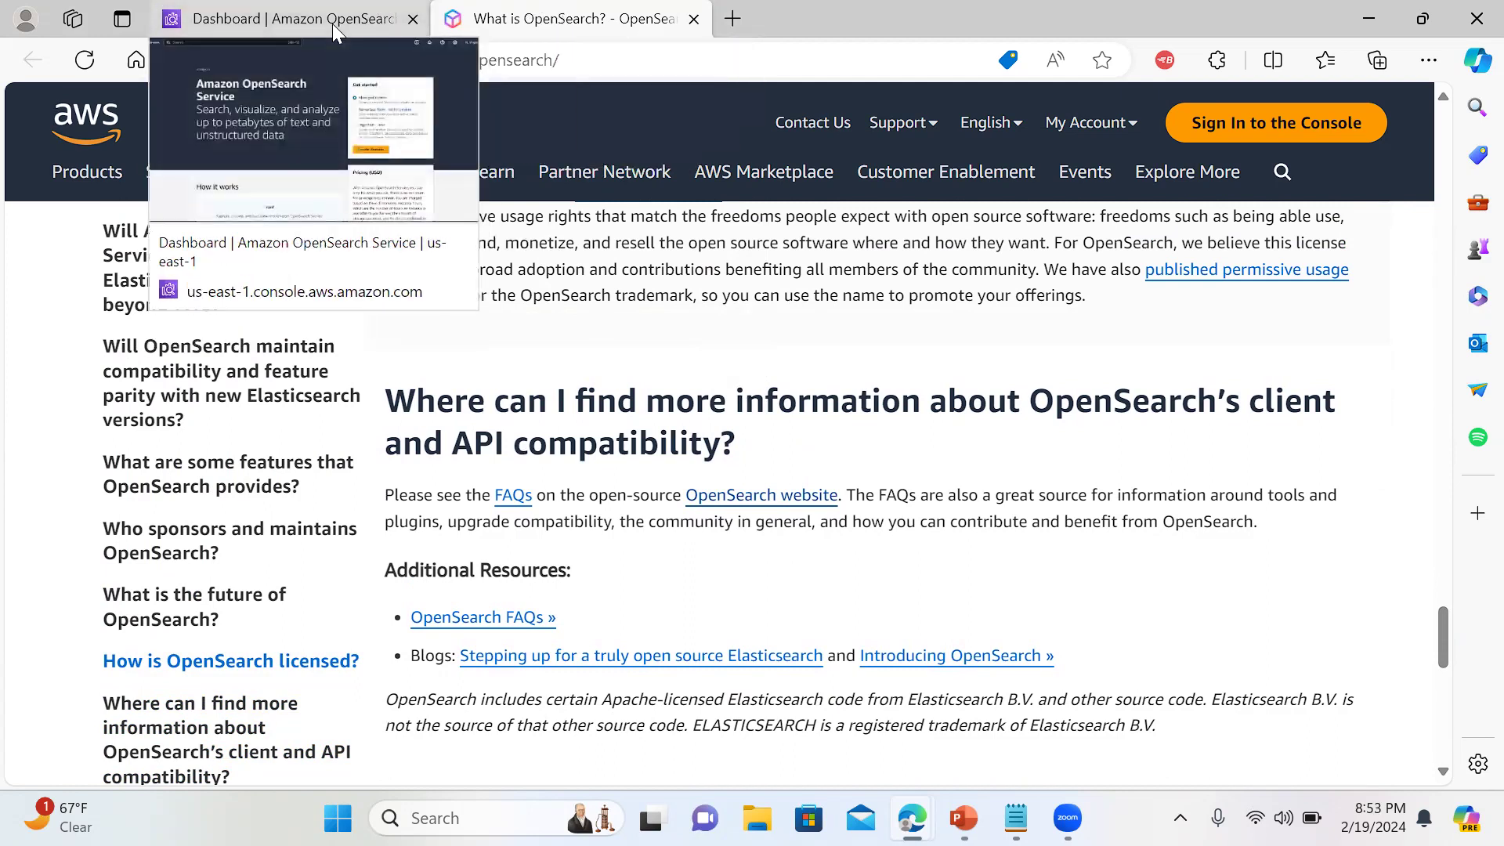
{"action": "left_click", "coordinate": [333, 23]}
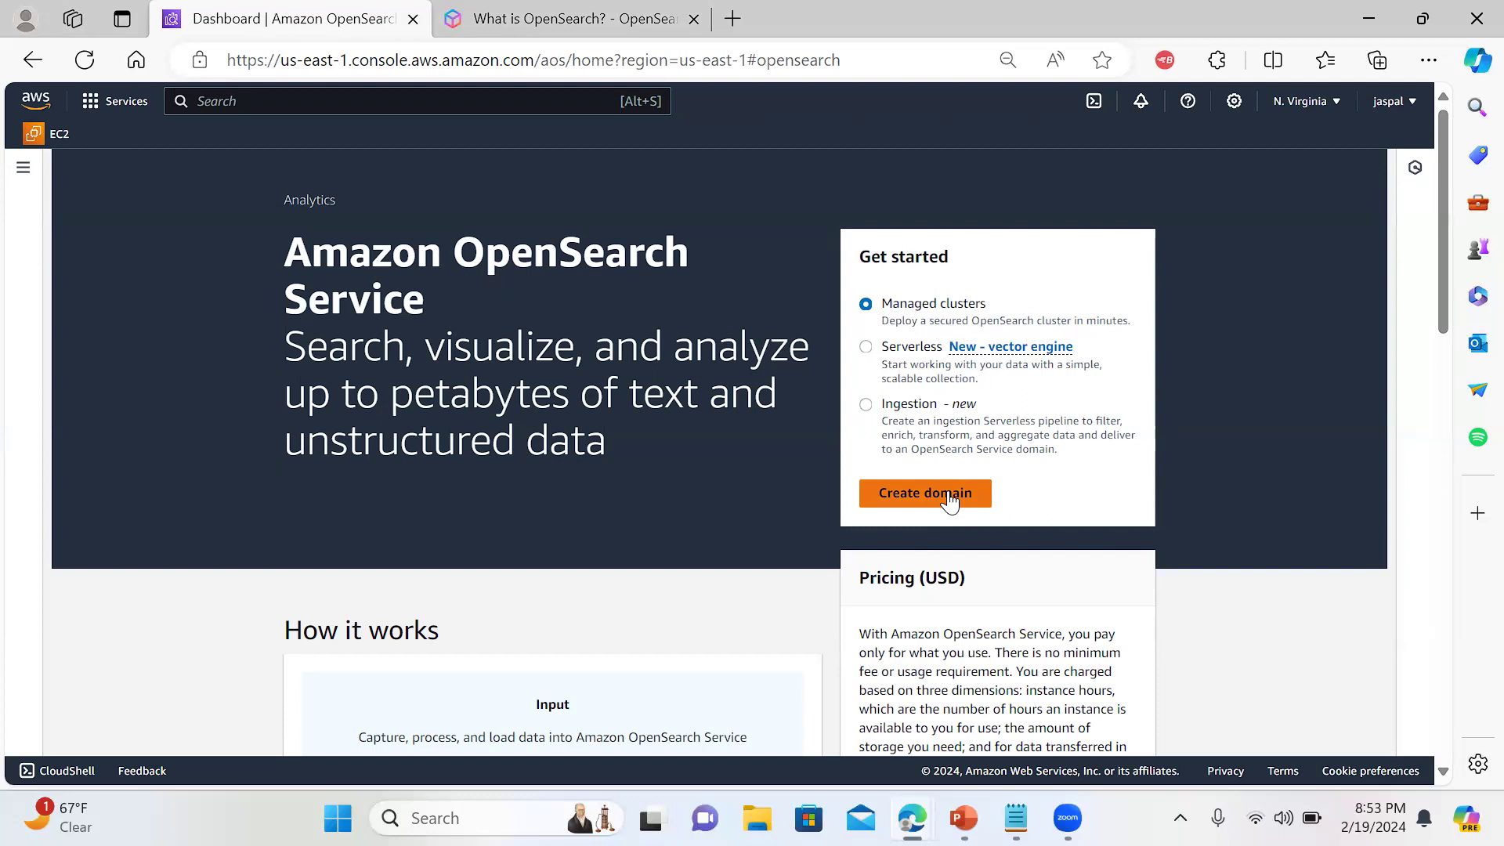
{"action": "left_click", "coordinate": [950, 501]}
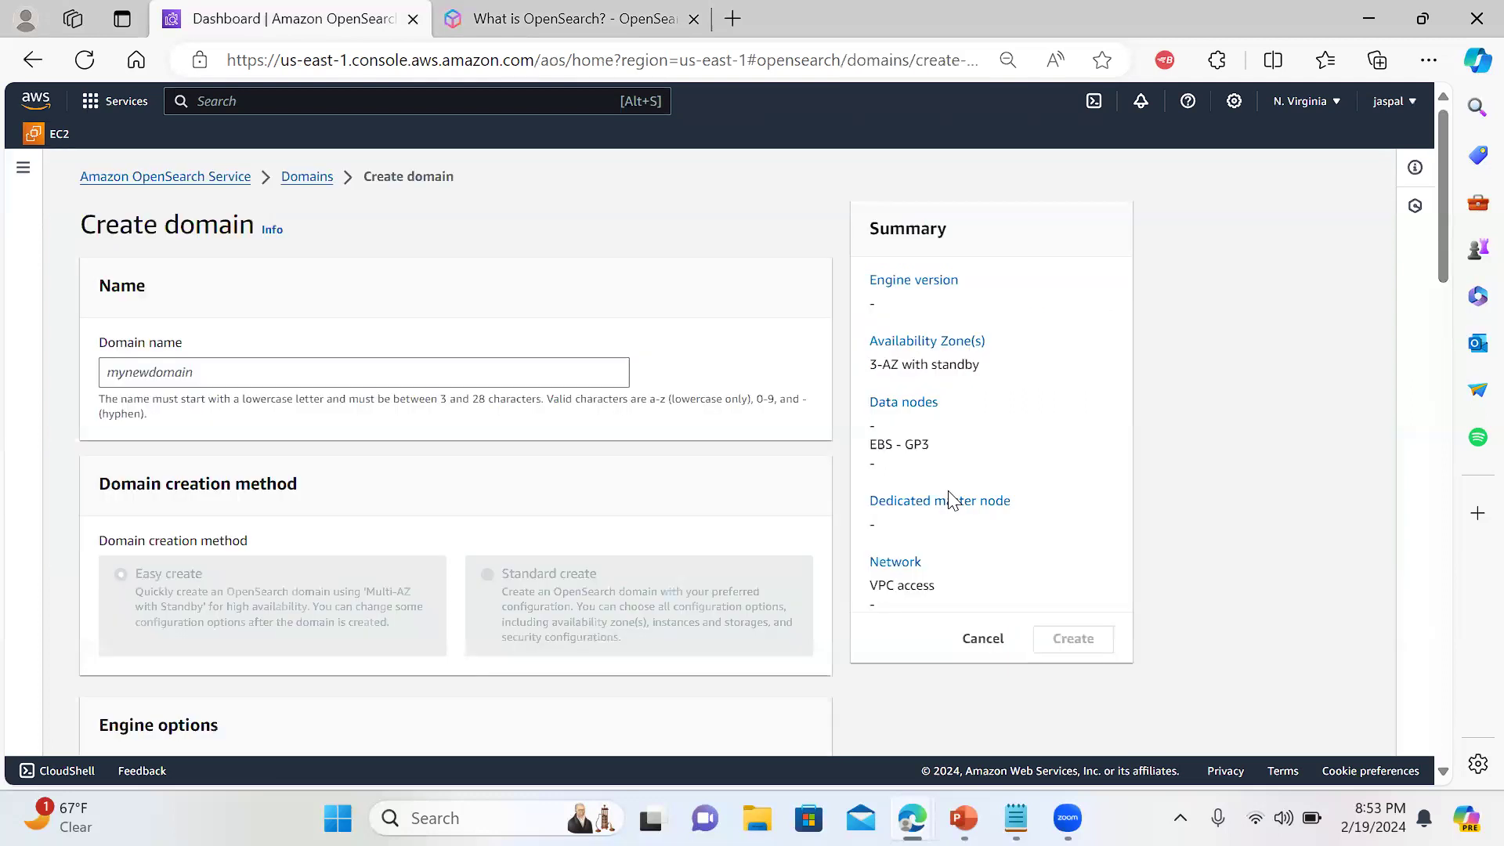
Enter 'myopensearchdomain' as the domain name, correcting a mistyped letter
{"action": "left_click", "coordinate": [365, 371]}
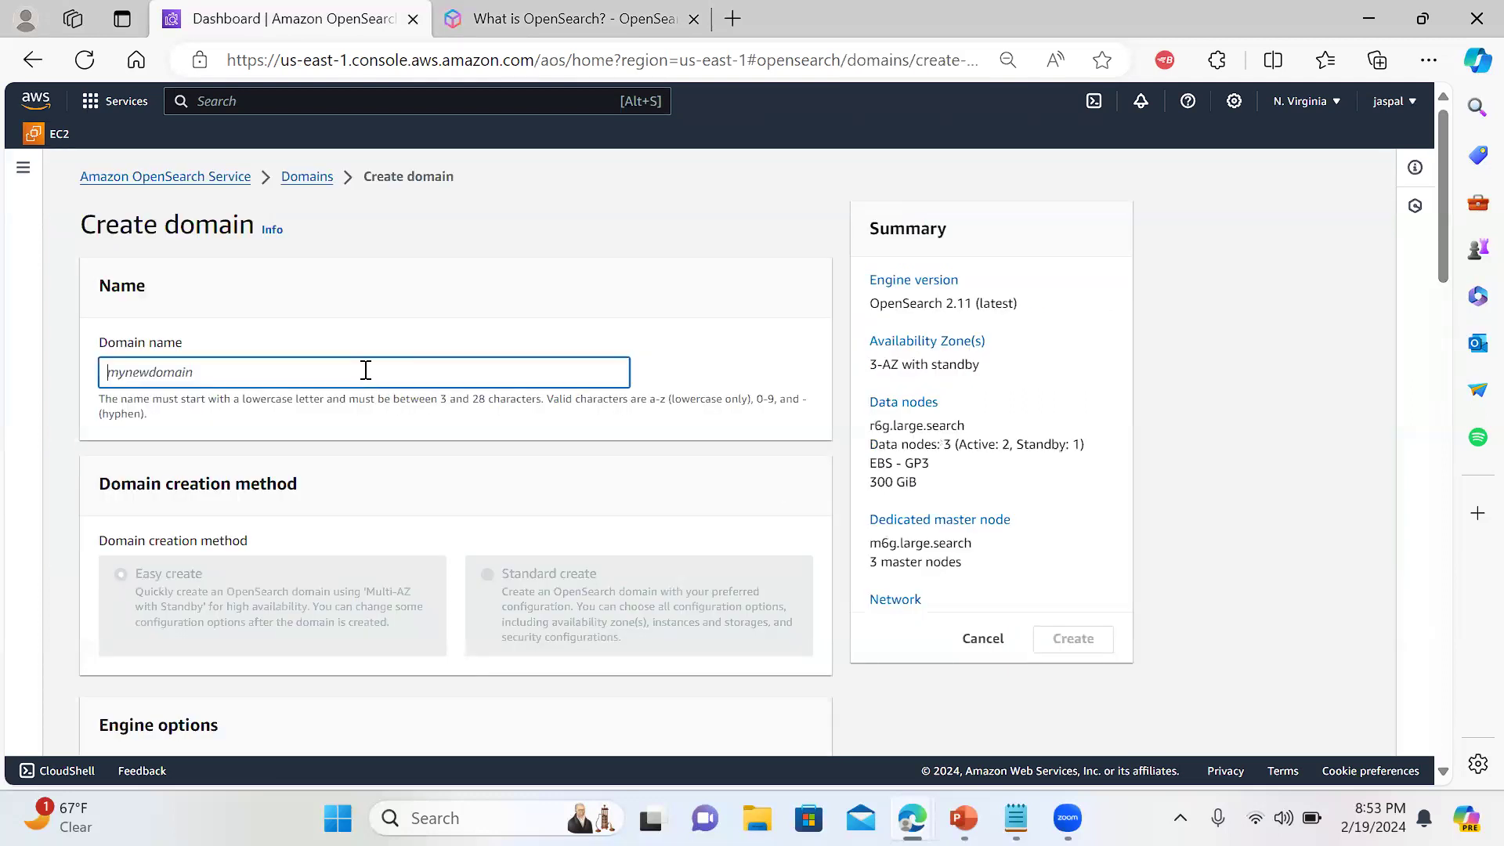
{"action": "type", "text": "my"}
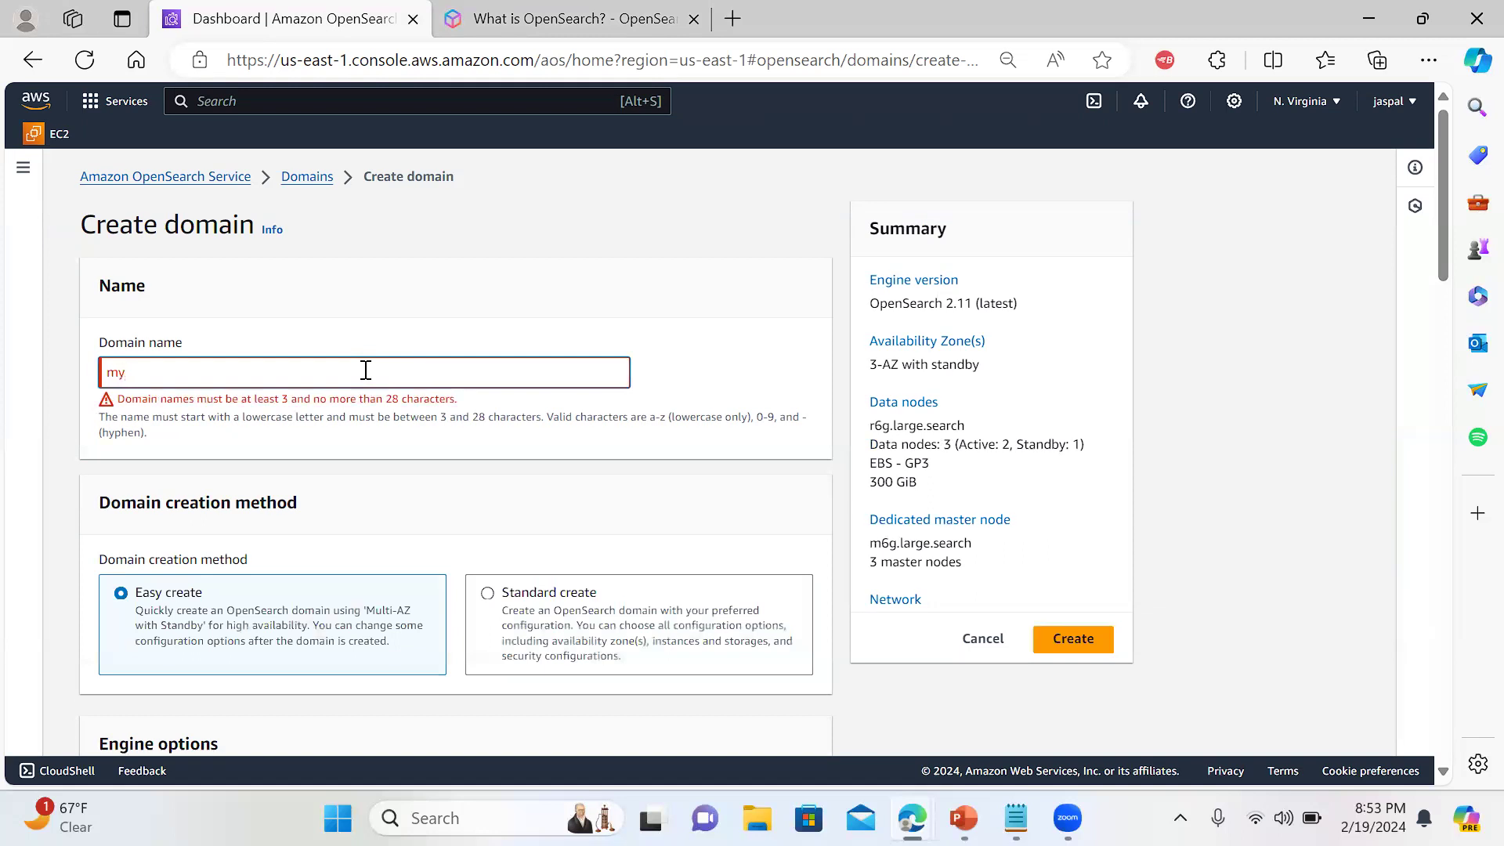
{"action": "type", "text": "c"}
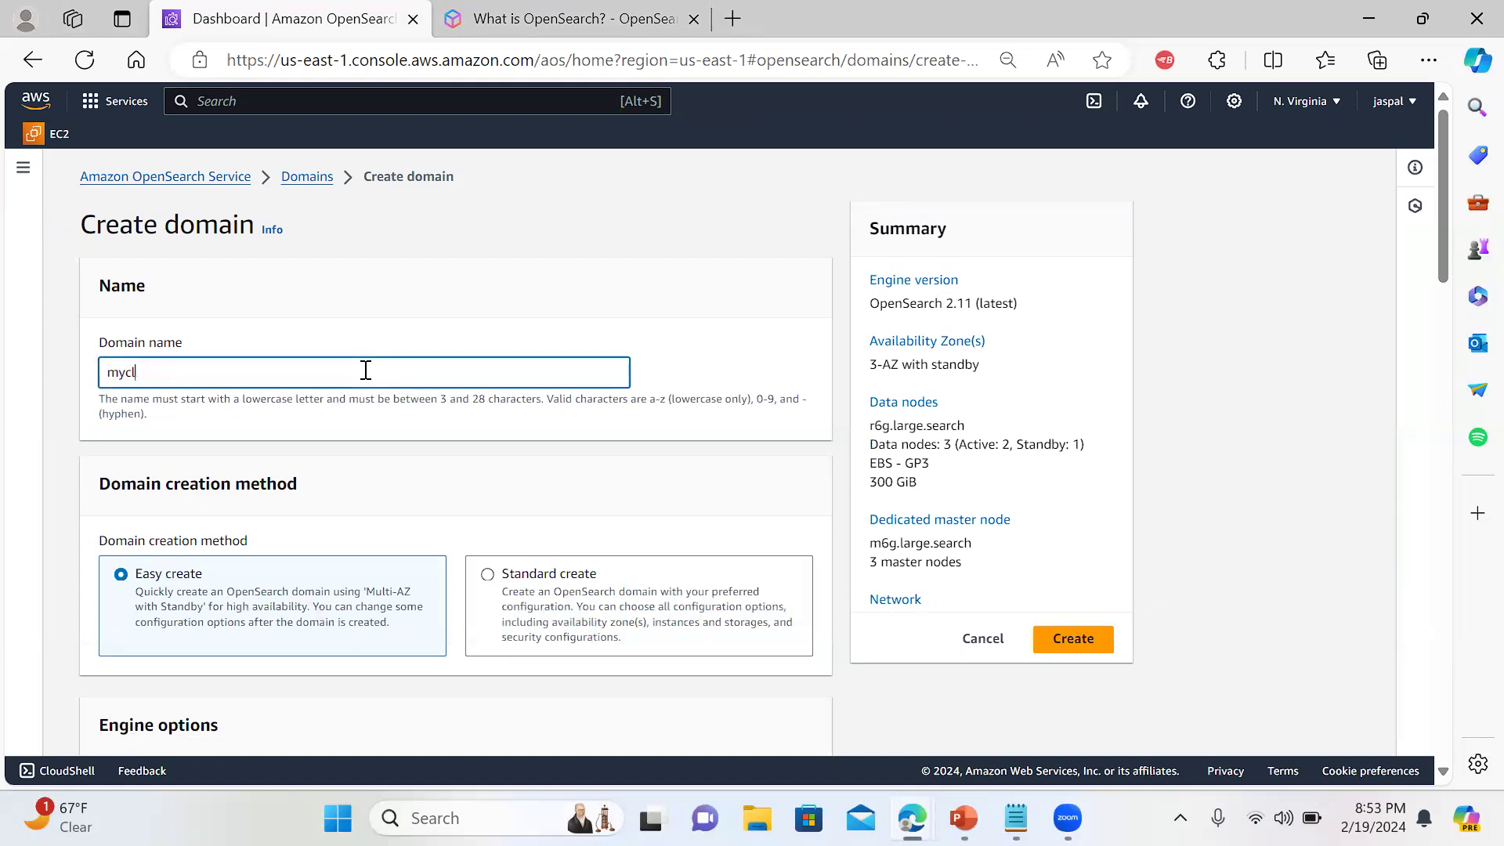
{"action": "key", "text": "BackSpace"}
{"action": "type", "text": "opensearchdomain"}
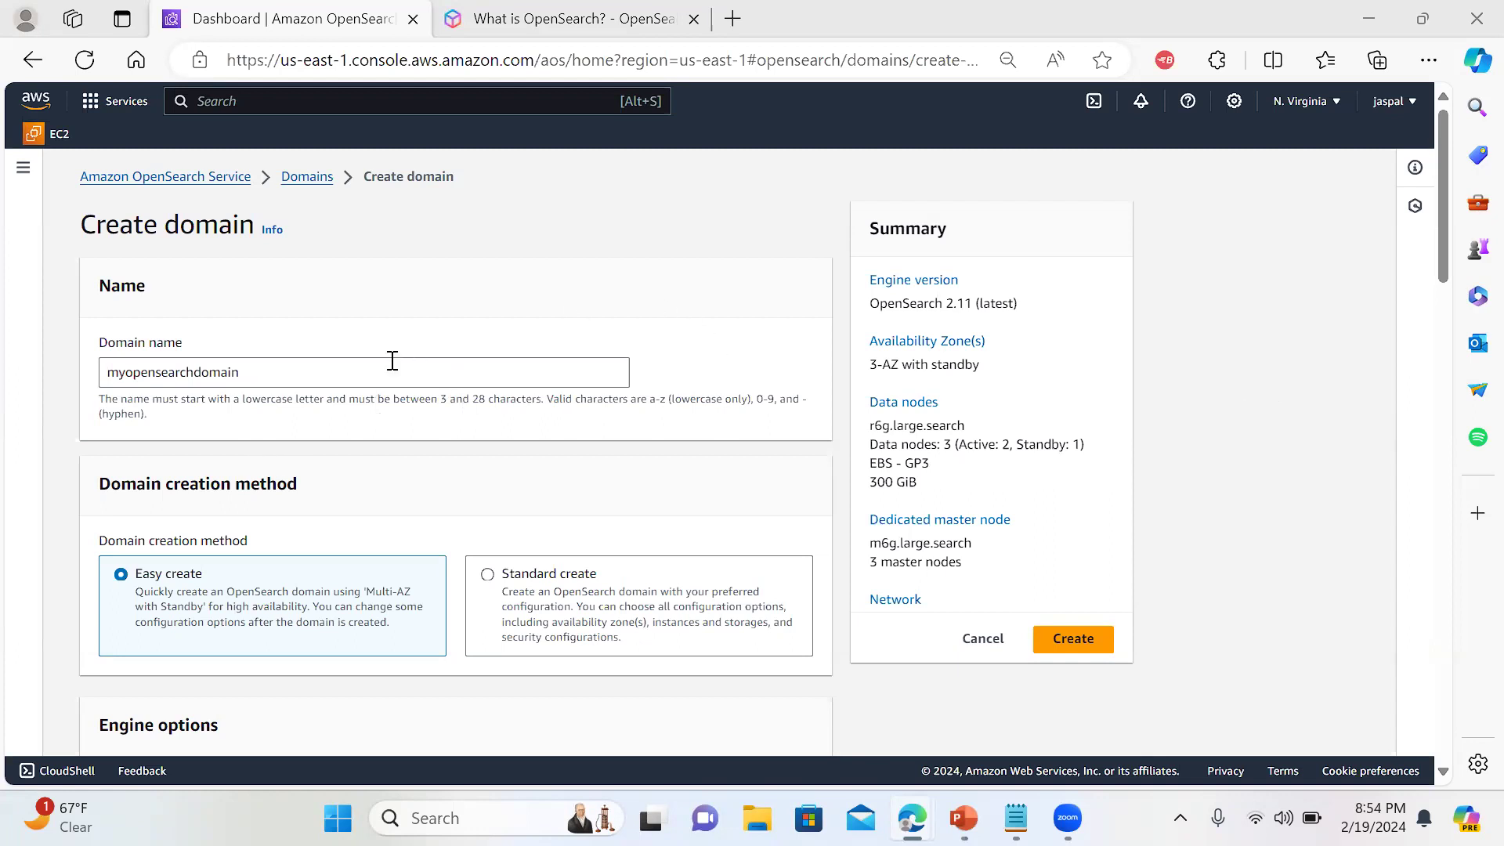
{"action": "left_click_drag", "start_coordinate": [1436, 267], "coordinate": [1441, 306]}
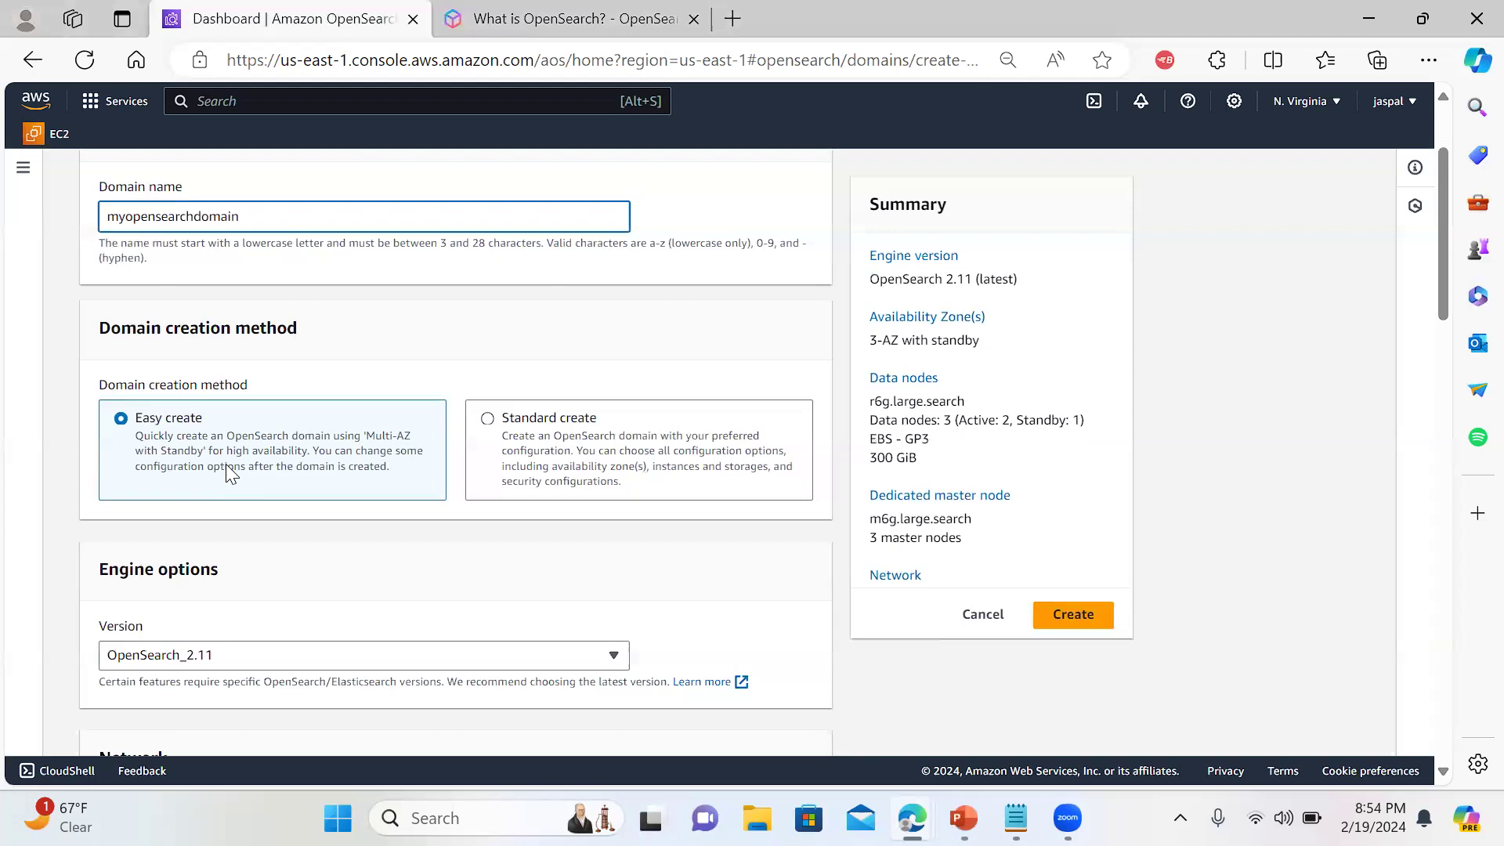
Choose Standard create, the Dev/test template, Domain without standby, and a single availability zone
{"action": "left_click", "coordinate": [488, 423]}
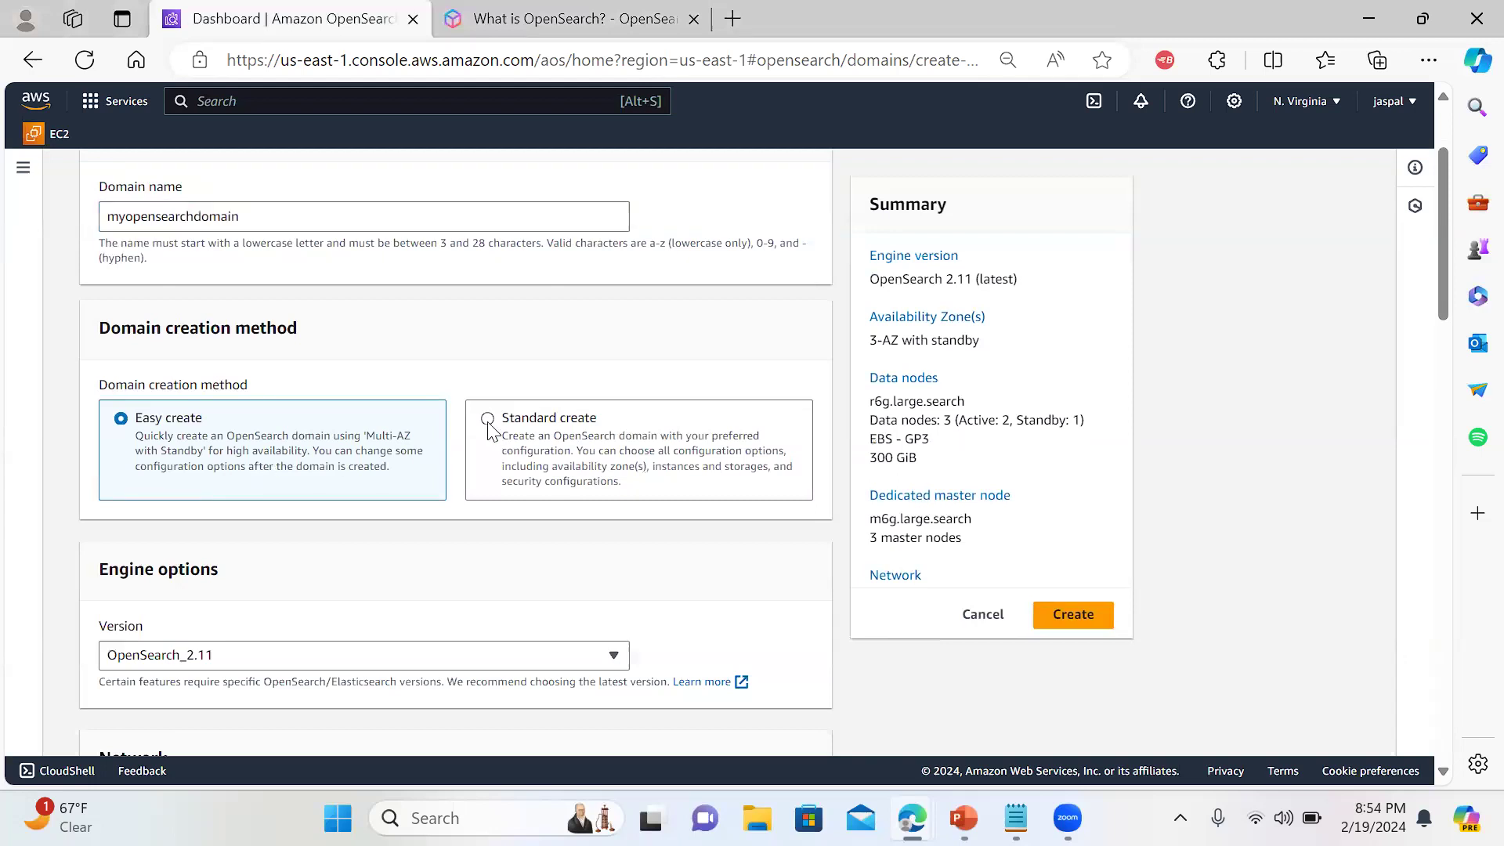
{"action": "left_click", "coordinate": [489, 420]}
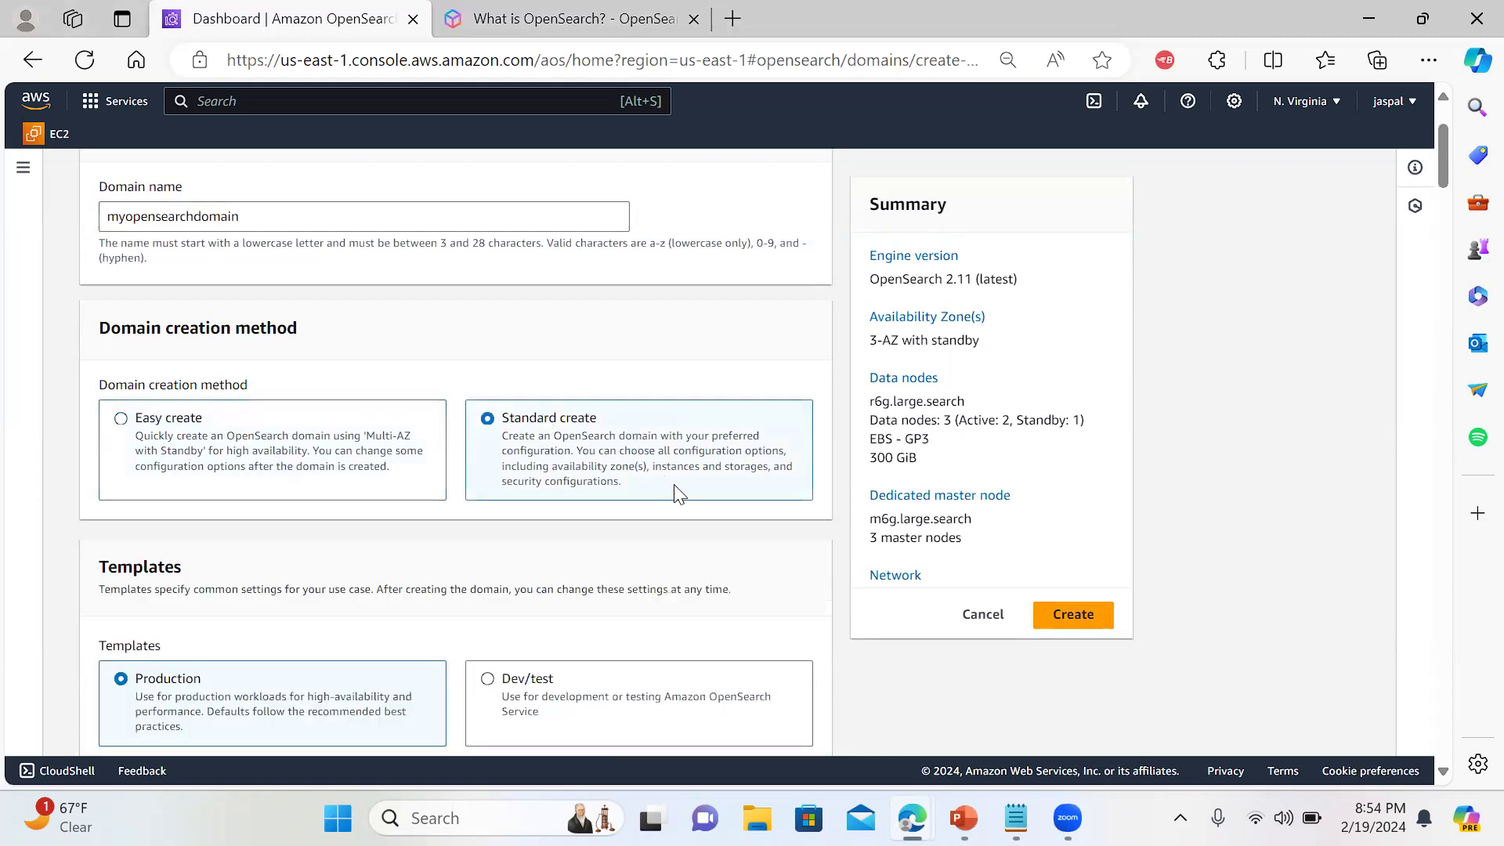
{"action": "left_click_drag", "start_coordinate": [1444, 159], "coordinate": [1448, 180]}
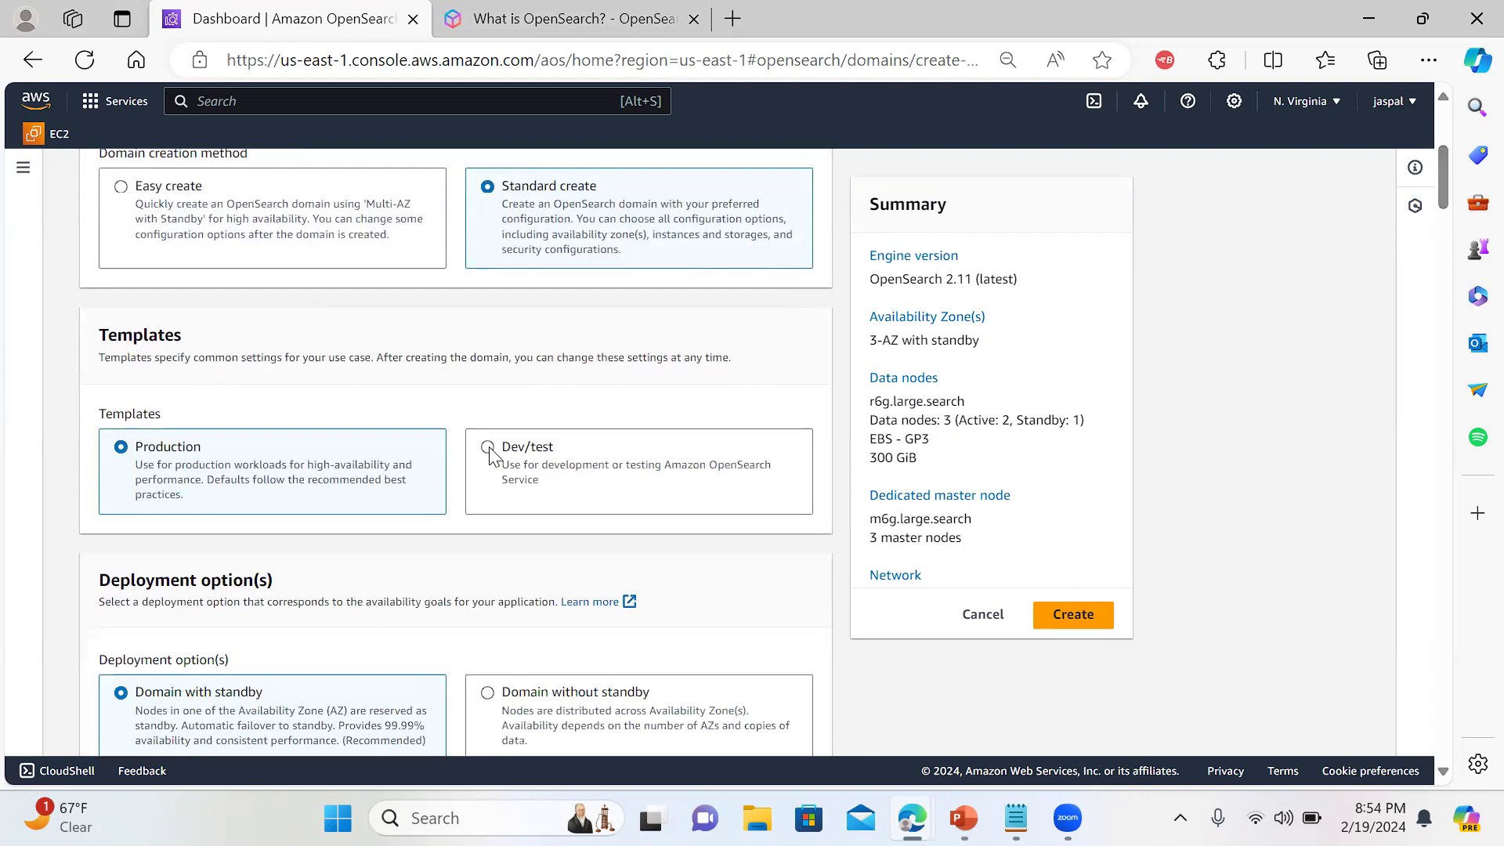
{"action": "left_click", "coordinate": [488, 449]}
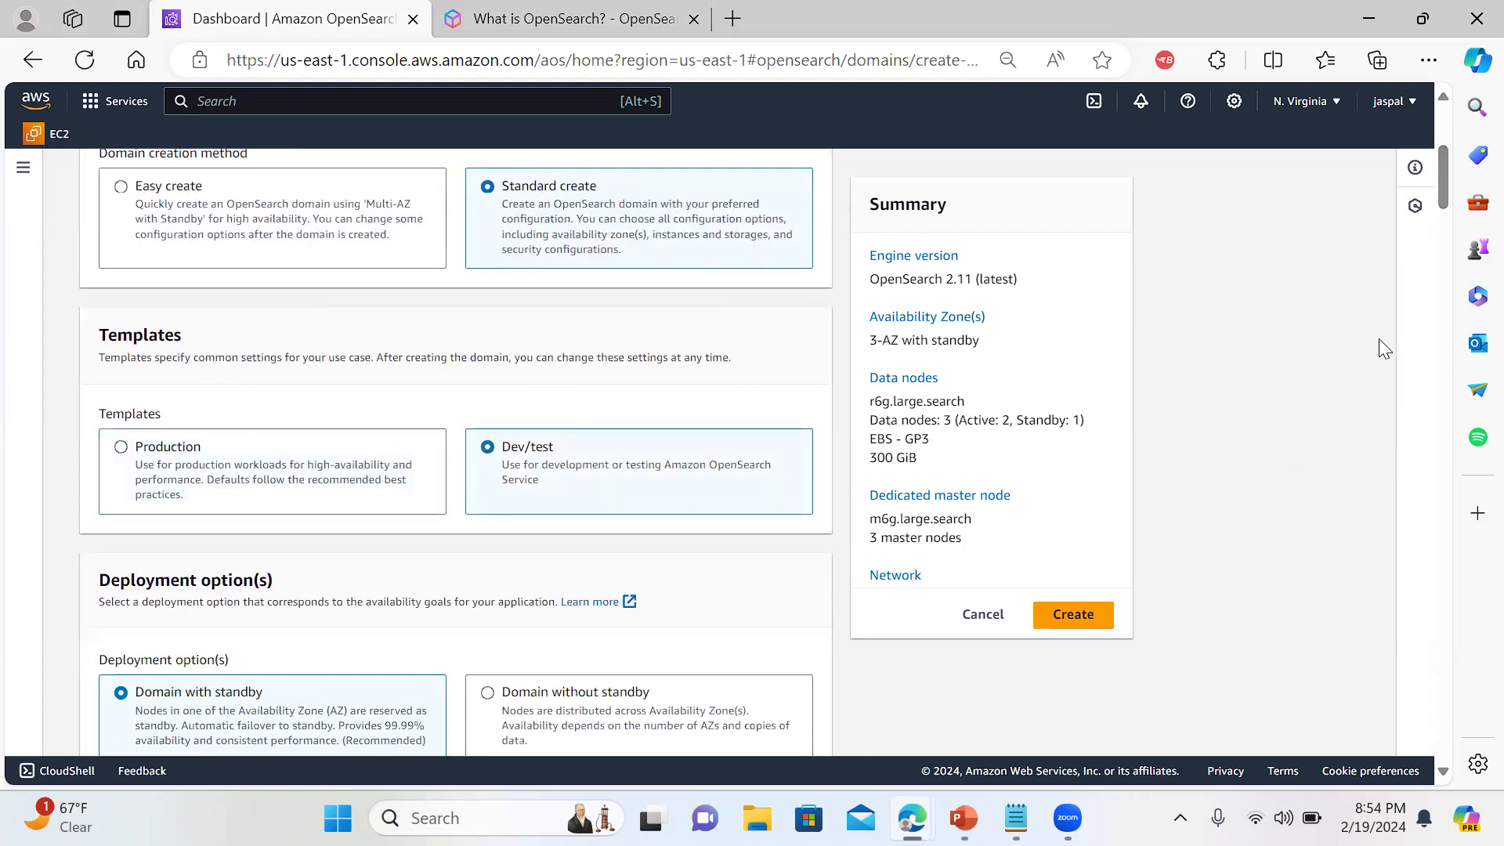
{"action": "left_click_drag", "start_coordinate": [1444, 178], "coordinate": [1444, 207]}
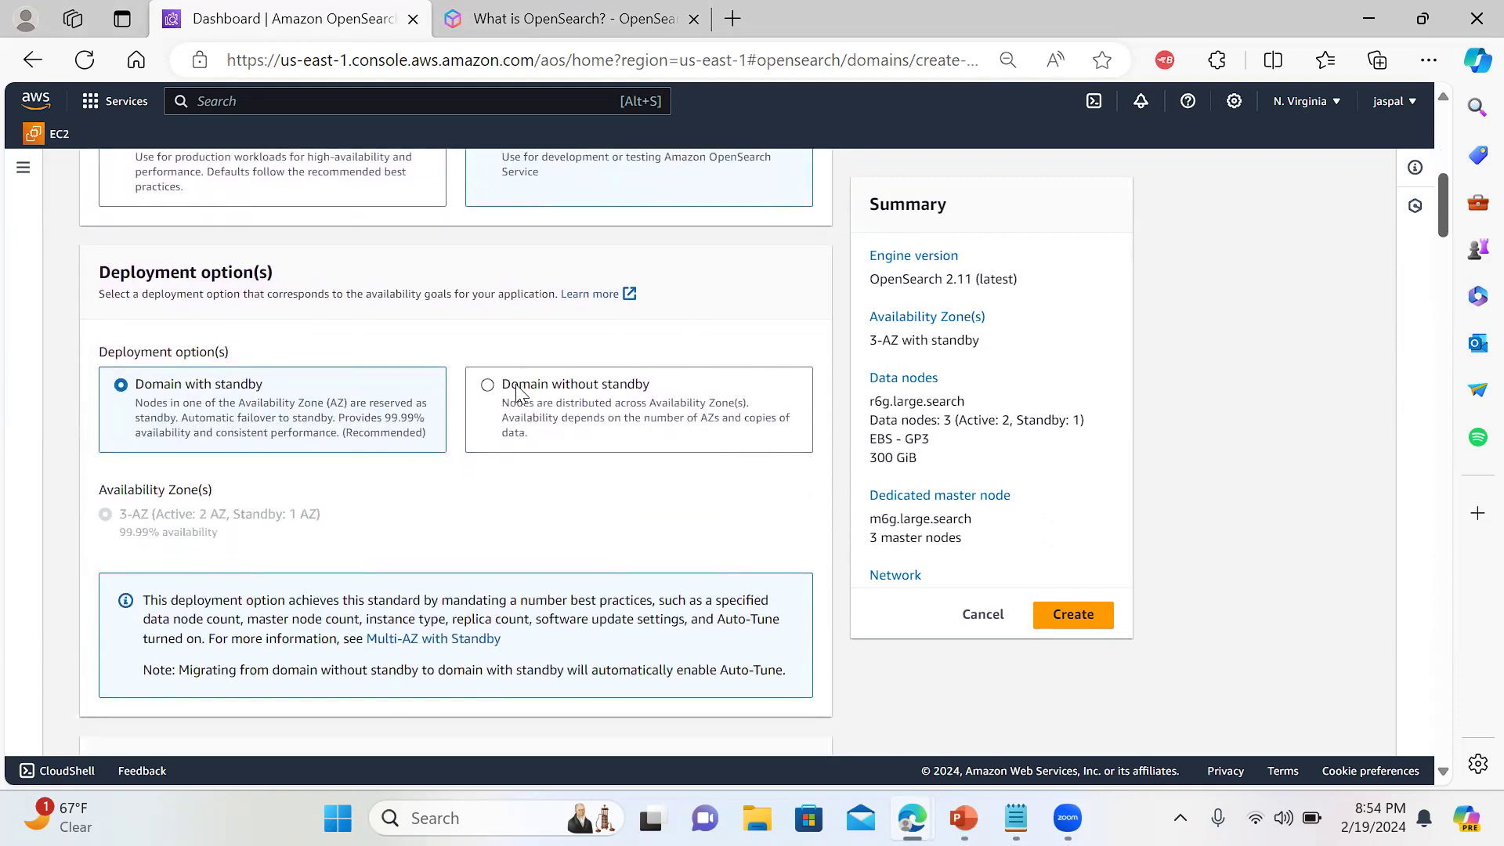
{"action": "left_click", "coordinate": [488, 385]}
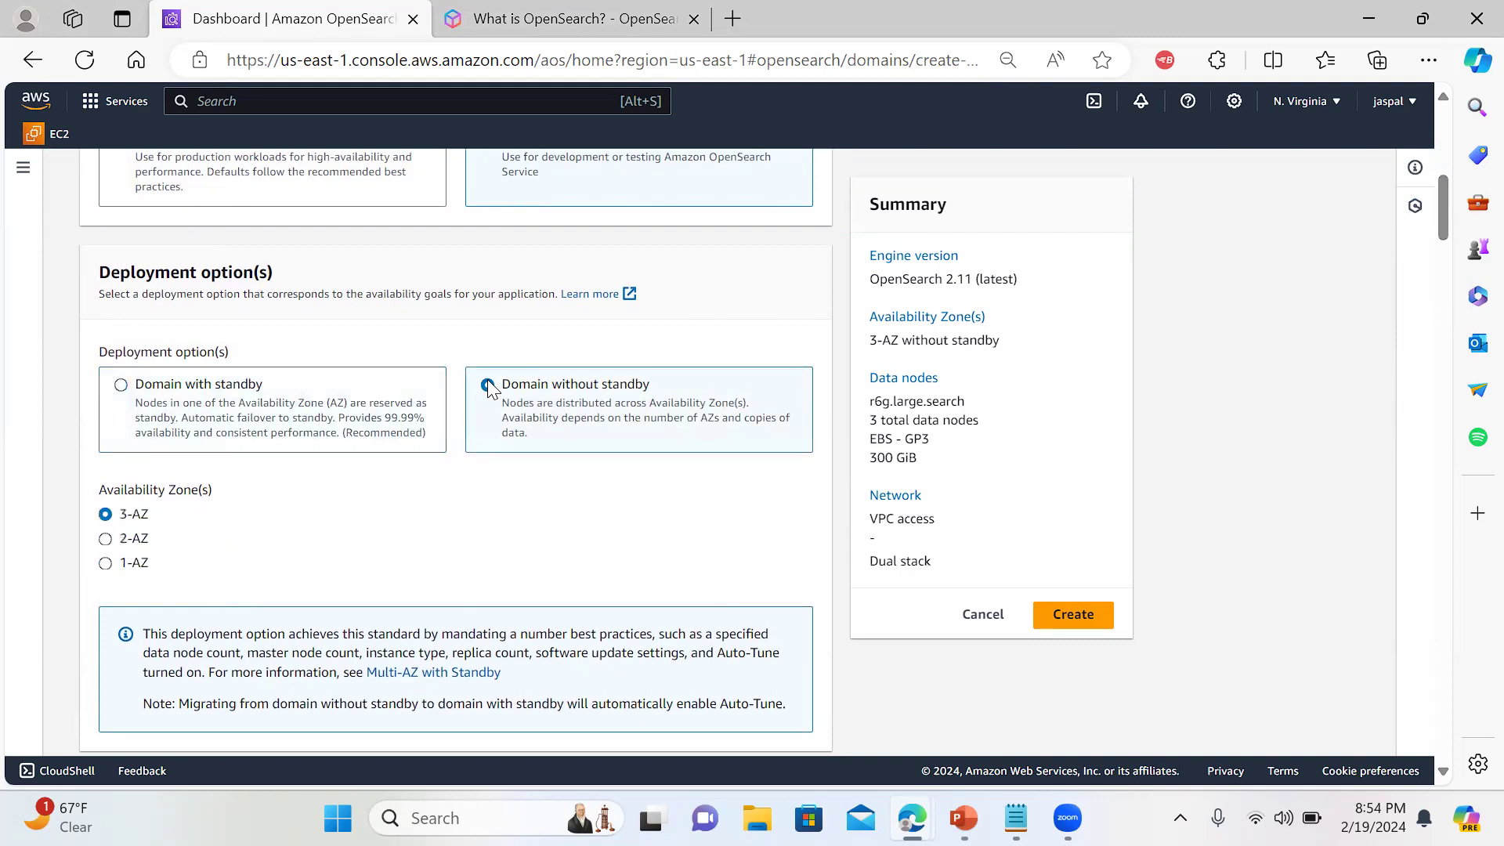
{"action": "left_click", "coordinate": [105, 563]}
{"action": "left_click_drag", "start_coordinate": [1444, 224], "coordinate": [1448, 262]}
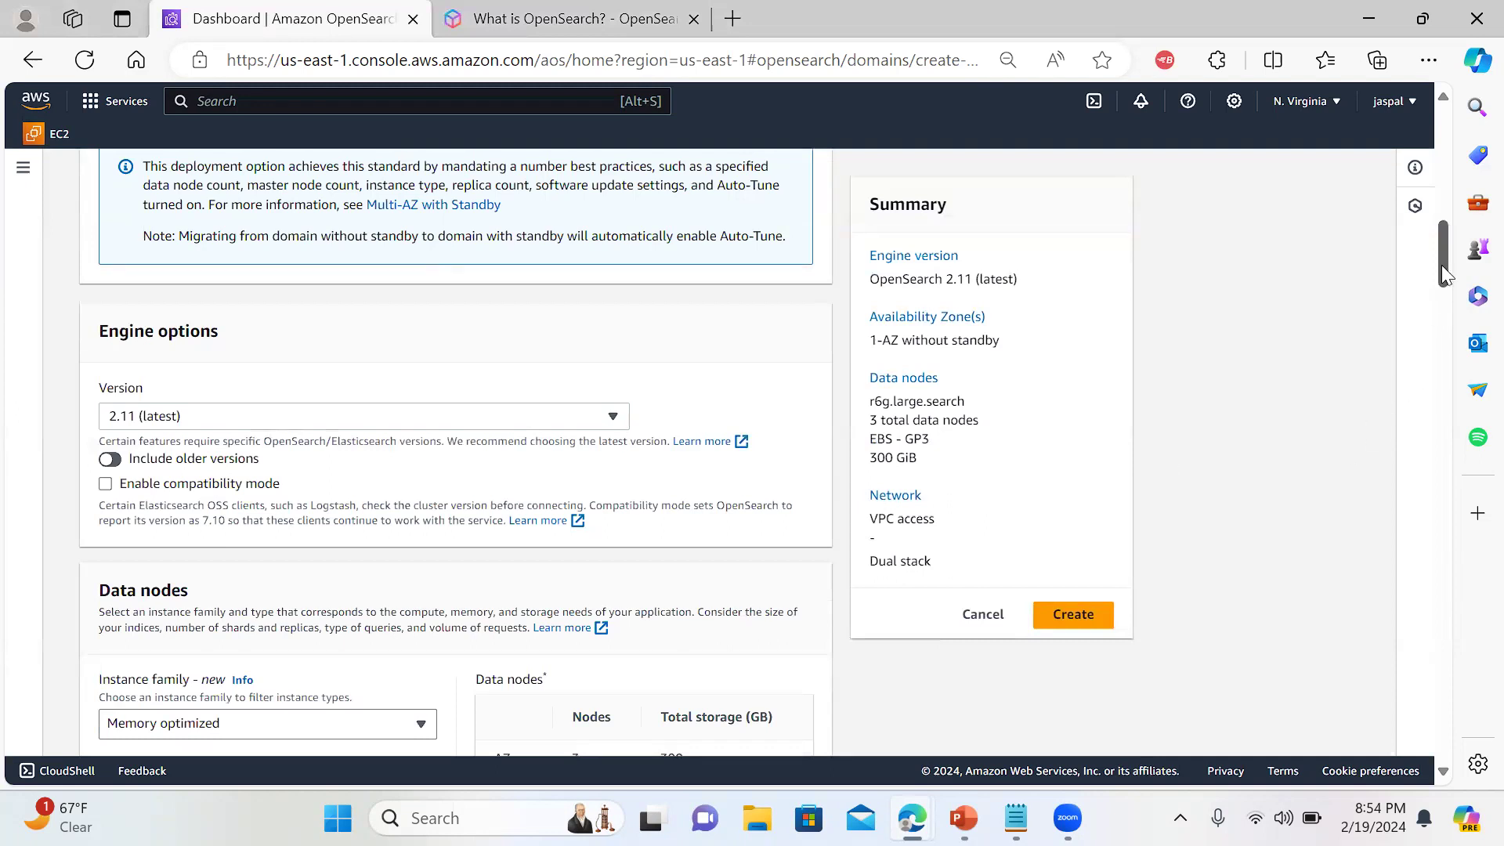
Set the data node instance family to General purpose and type to t3.small.search
{"action": "left_click_drag", "start_coordinate": [1444, 255], "coordinate": [1447, 285]}
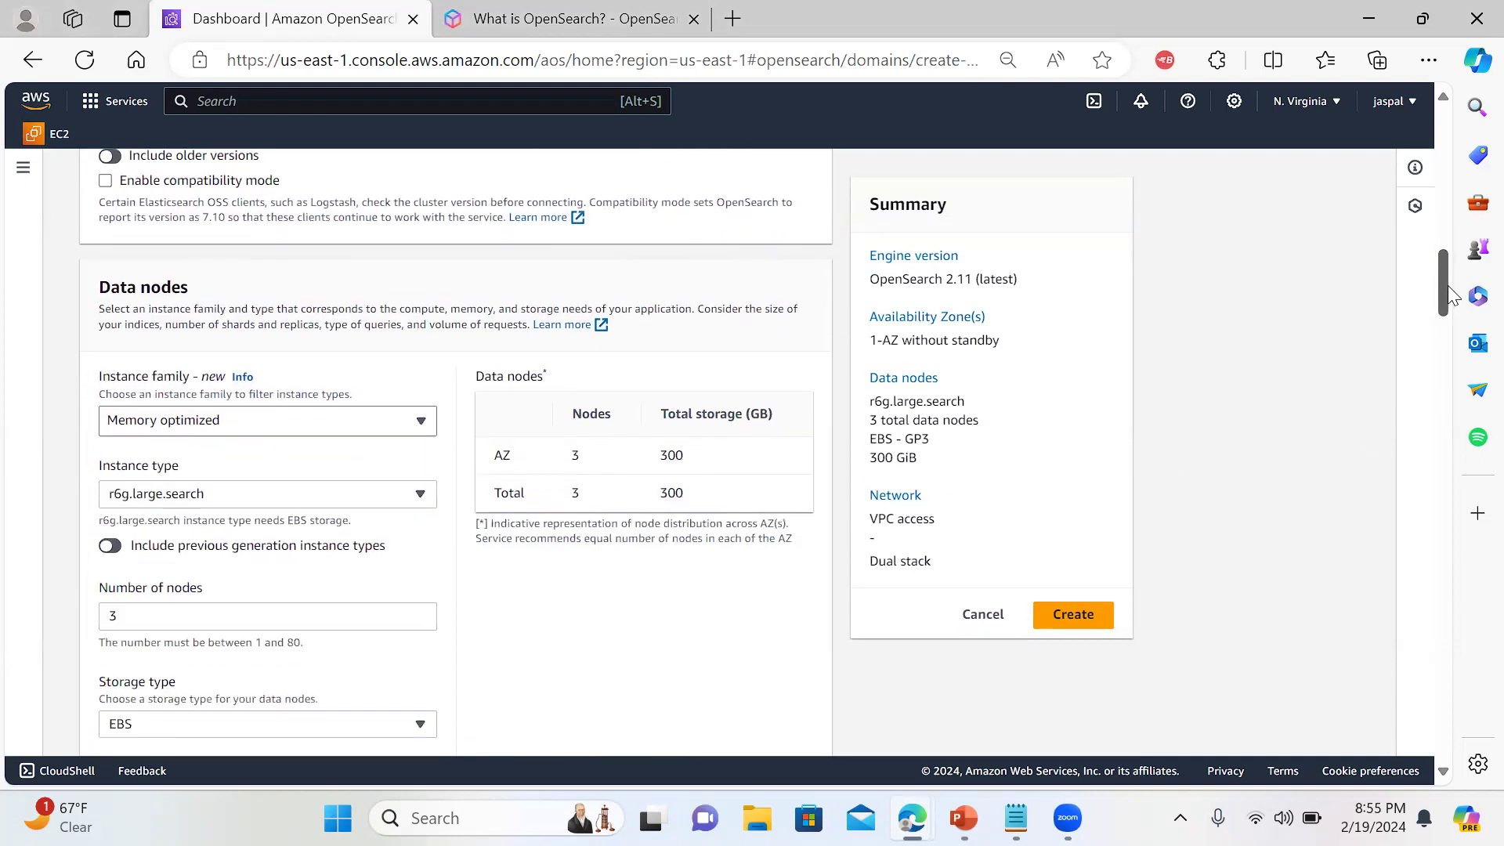
{"action": "left_click", "coordinate": [423, 492]}
{"action": "left_click_drag", "start_coordinate": [429, 306], "coordinate": [437, 194]}
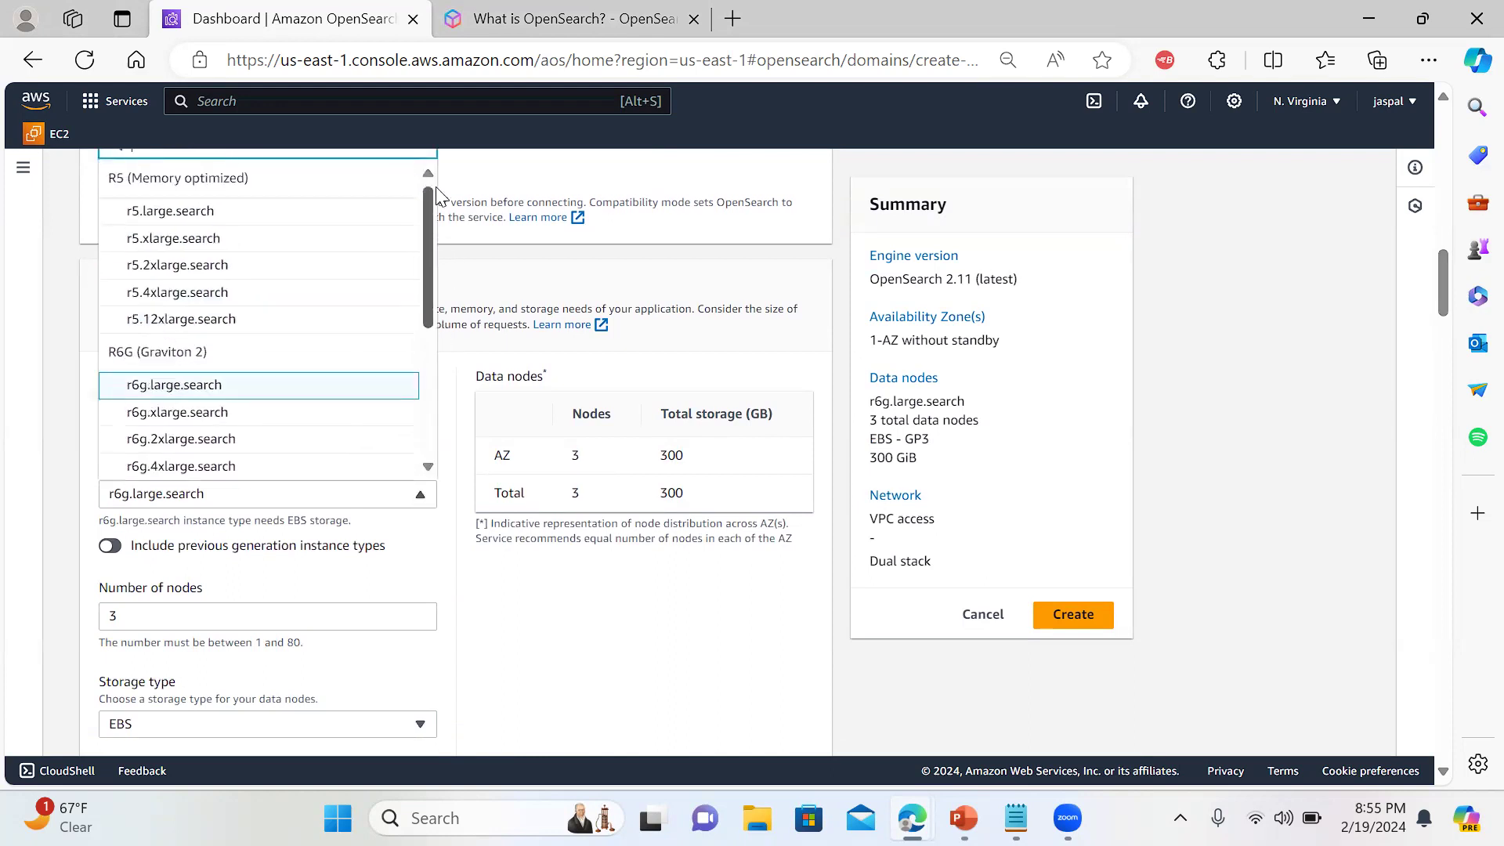
{"action": "left_click_drag", "start_coordinate": [1443, 300], "coordinate": [1442, 288]}
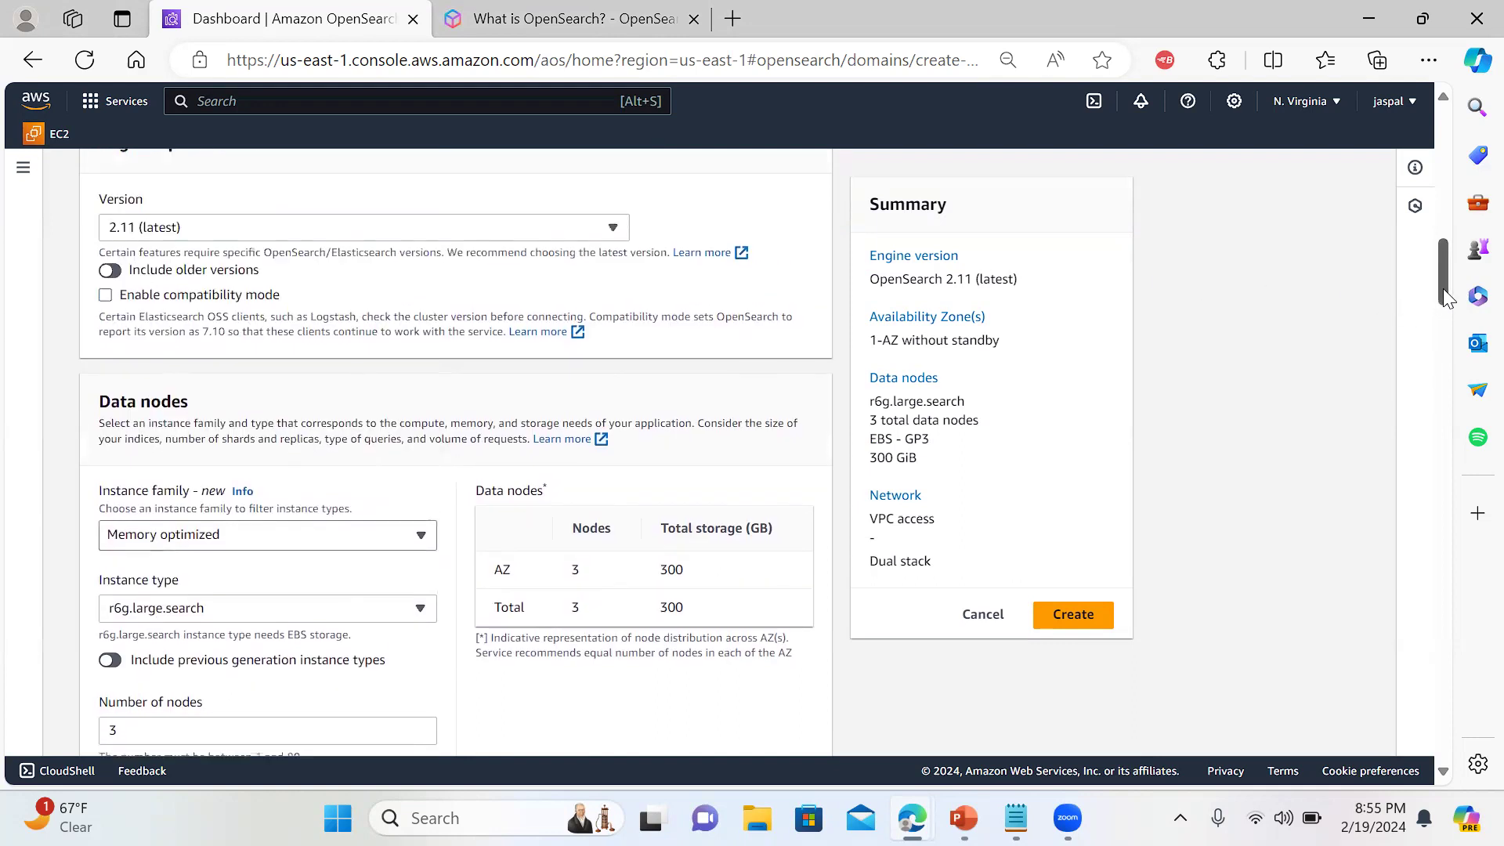
{"action": "left_click", "coordinate": [413, 543]}
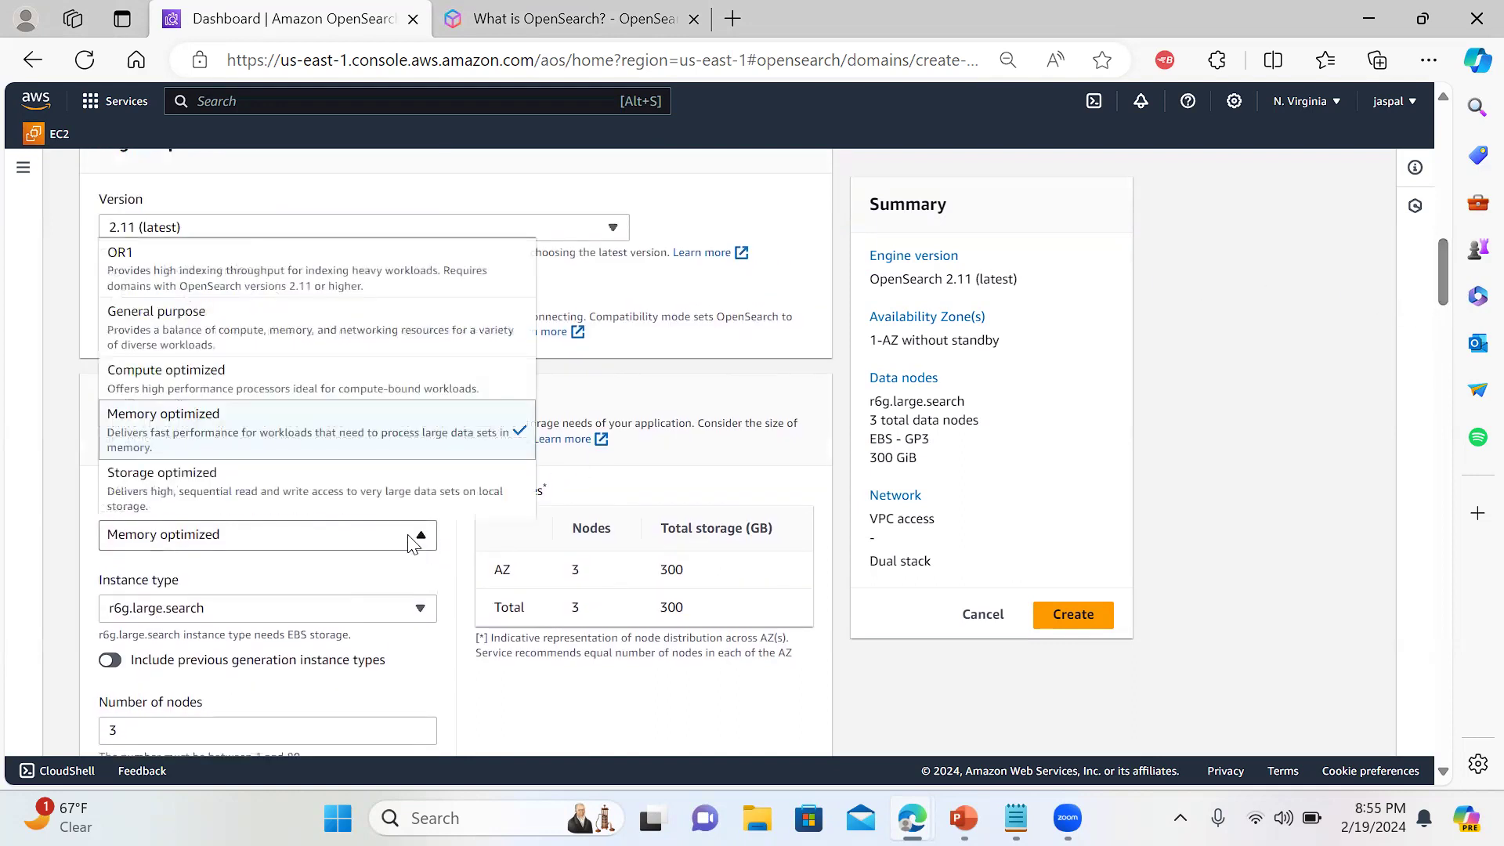
{"action": "left_click", "coordinate": [362, 326]}
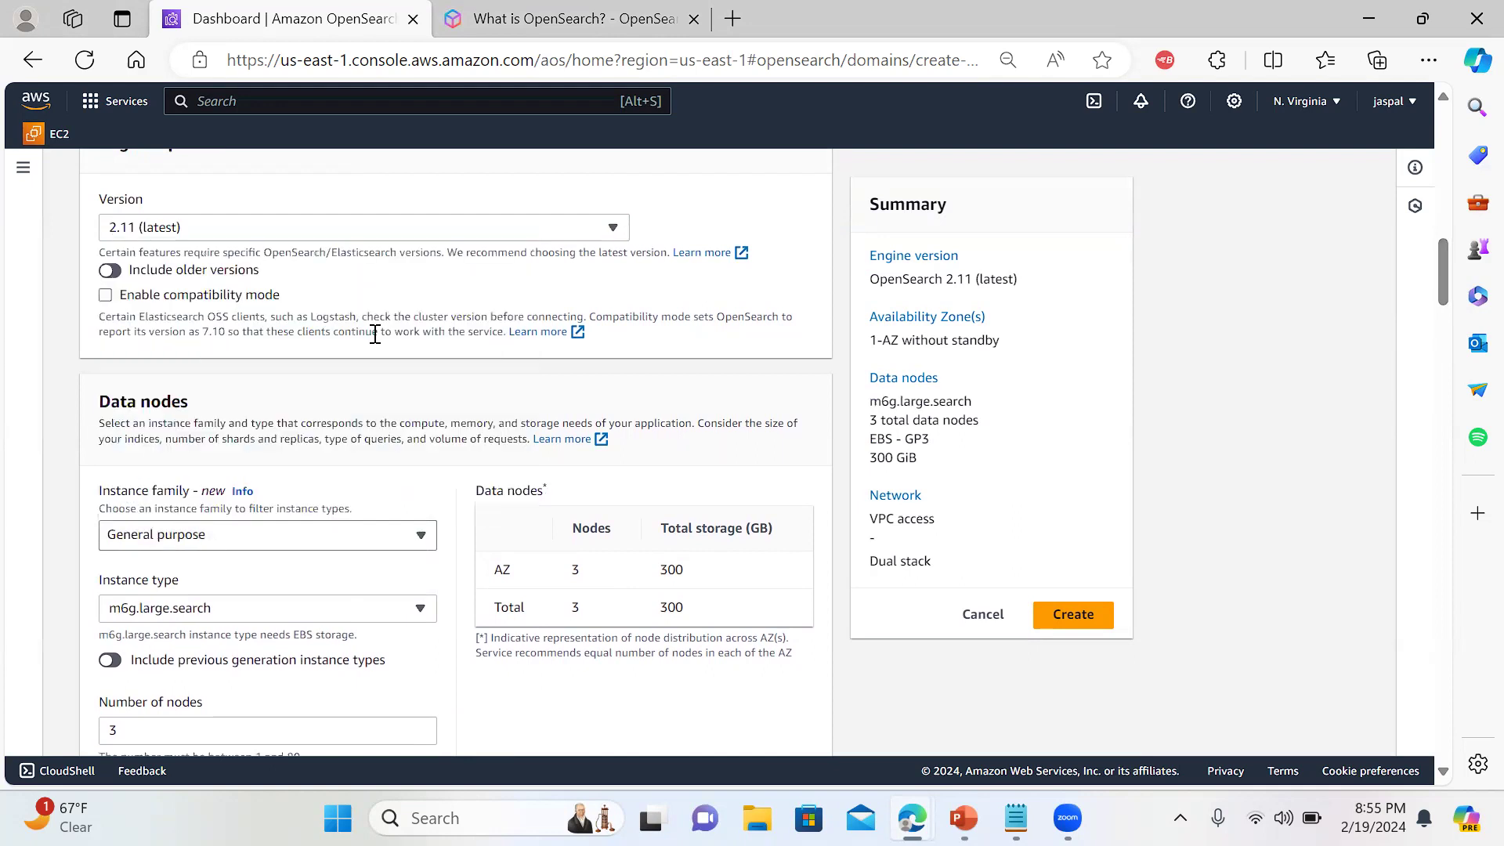
{"action": "left_click", "coordinate": [416, 605]}
{"action": "left_click_drag", "start_coordinate": [431, 517], "coordinate": [426, 567]}
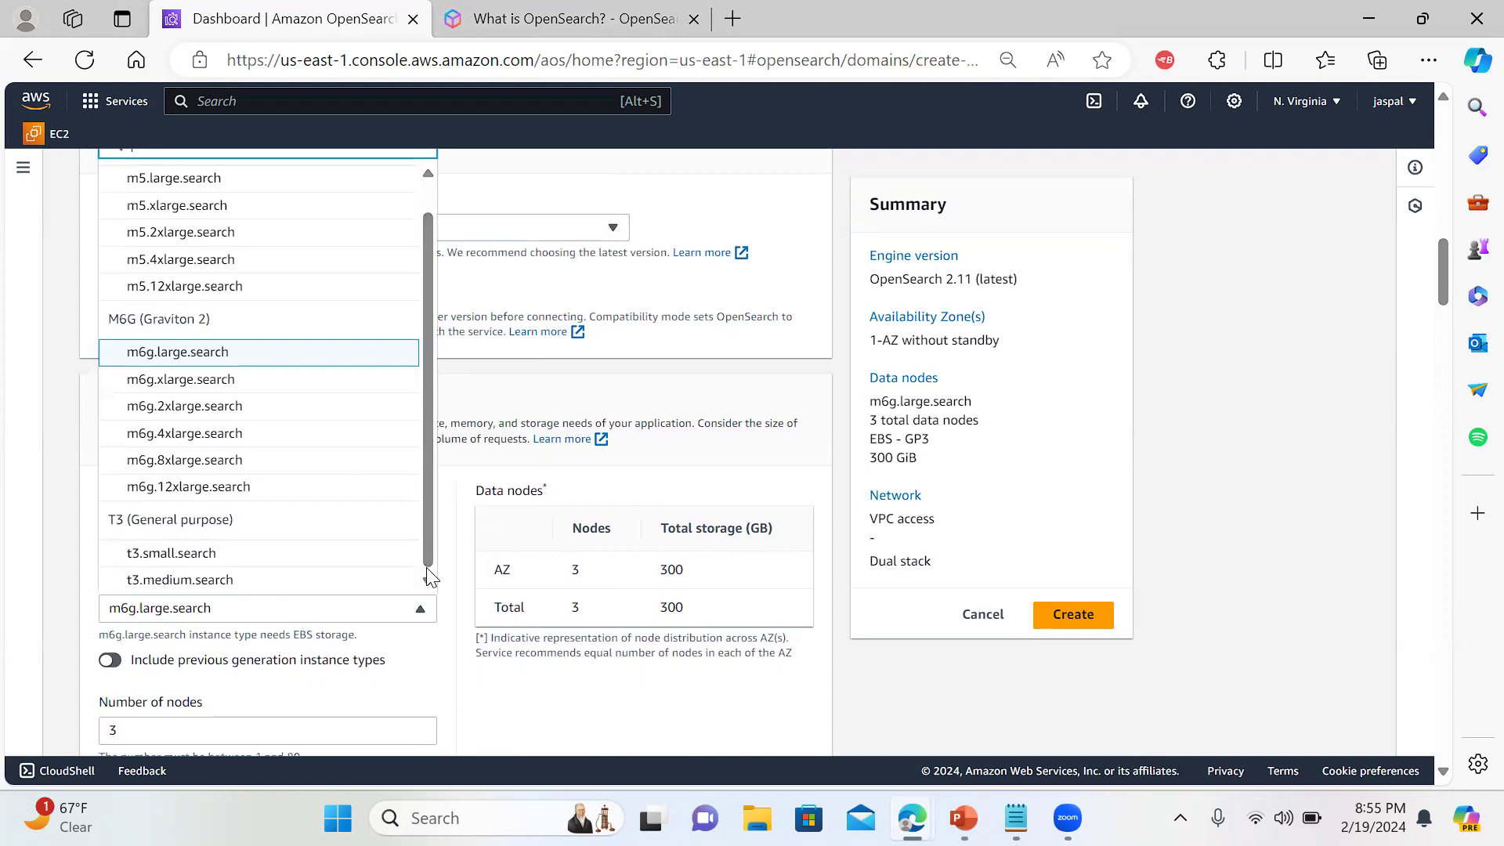
{"action": "left_click", "coordinate": [310, 556]}
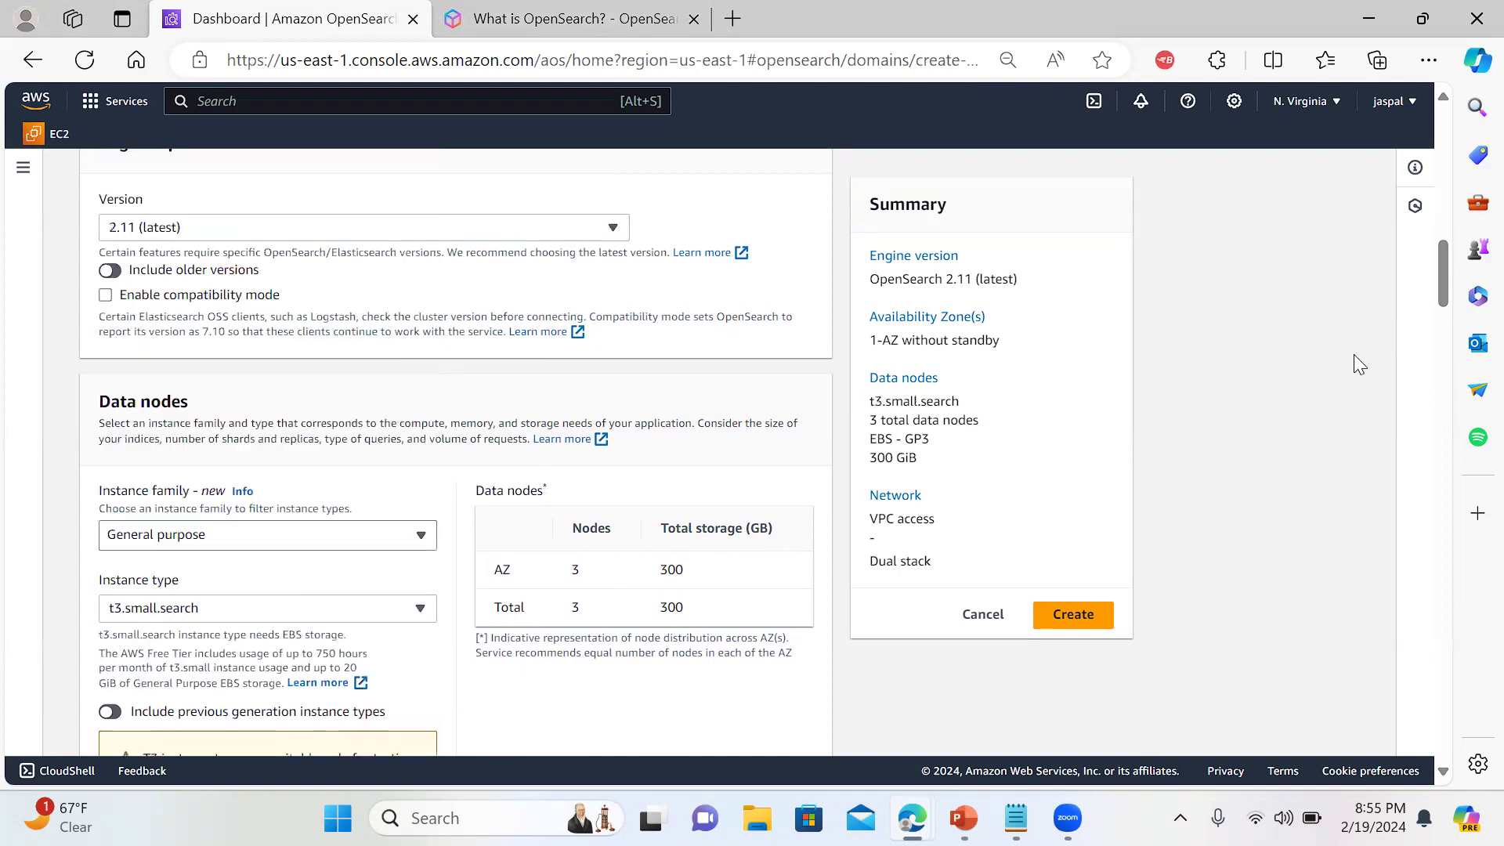
Reduce the data node count from 3 to 1 and keep gp3 EBS storage
{"action": "scroll", "coordinate": [1441, 286], "scroll_direction": "down", "scroll_amount": 4}
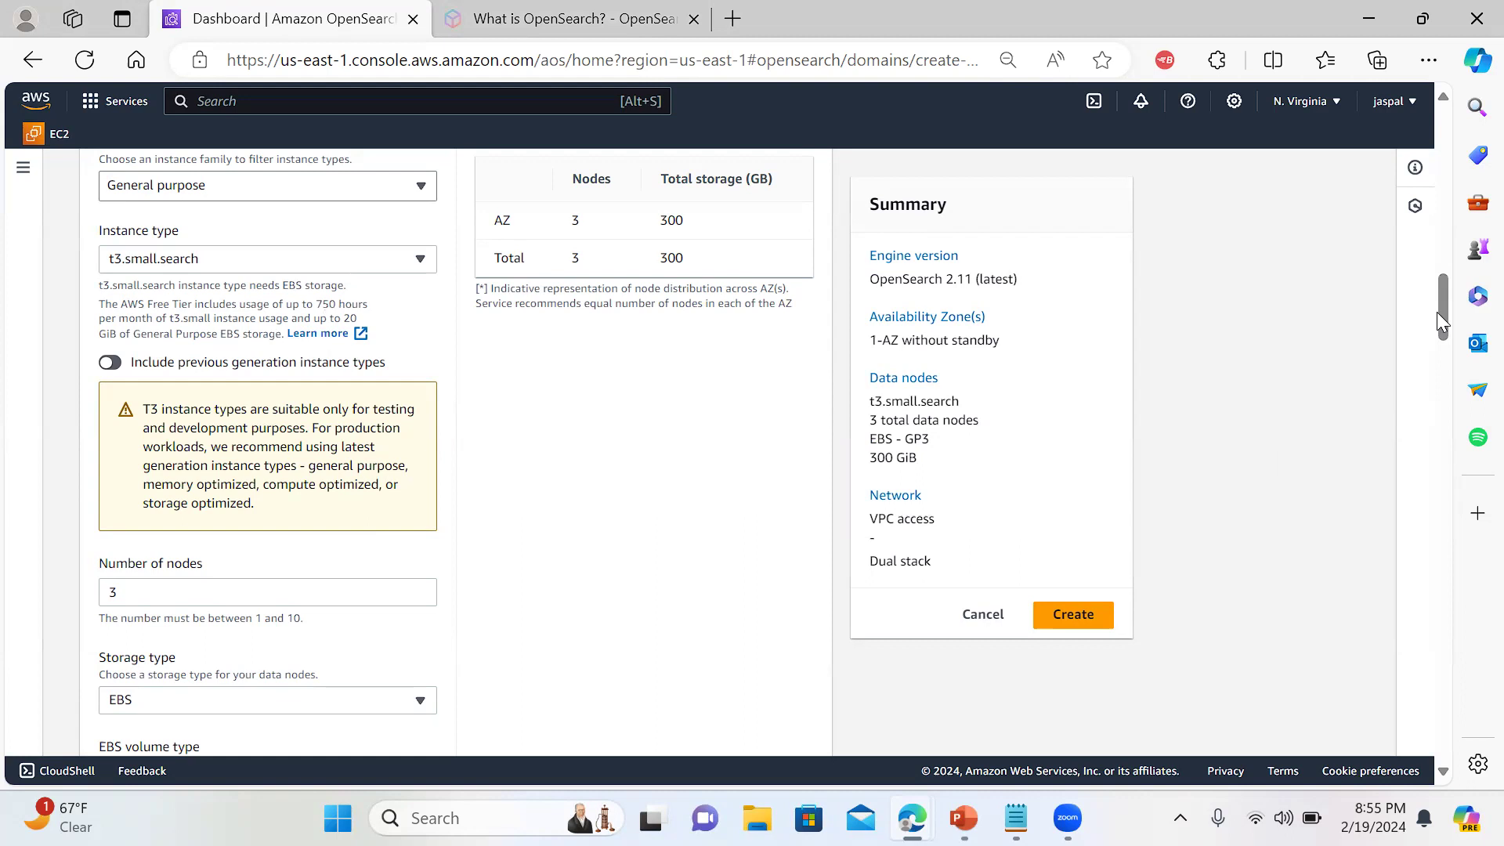
{"action": "left_click_drag", "start_coordinate": [1444, 301], "coordinate": [1444, 307]}
{"action": "left_click_drag", "start_coordinate": [151, 520], "coordinate": [21, 531]}
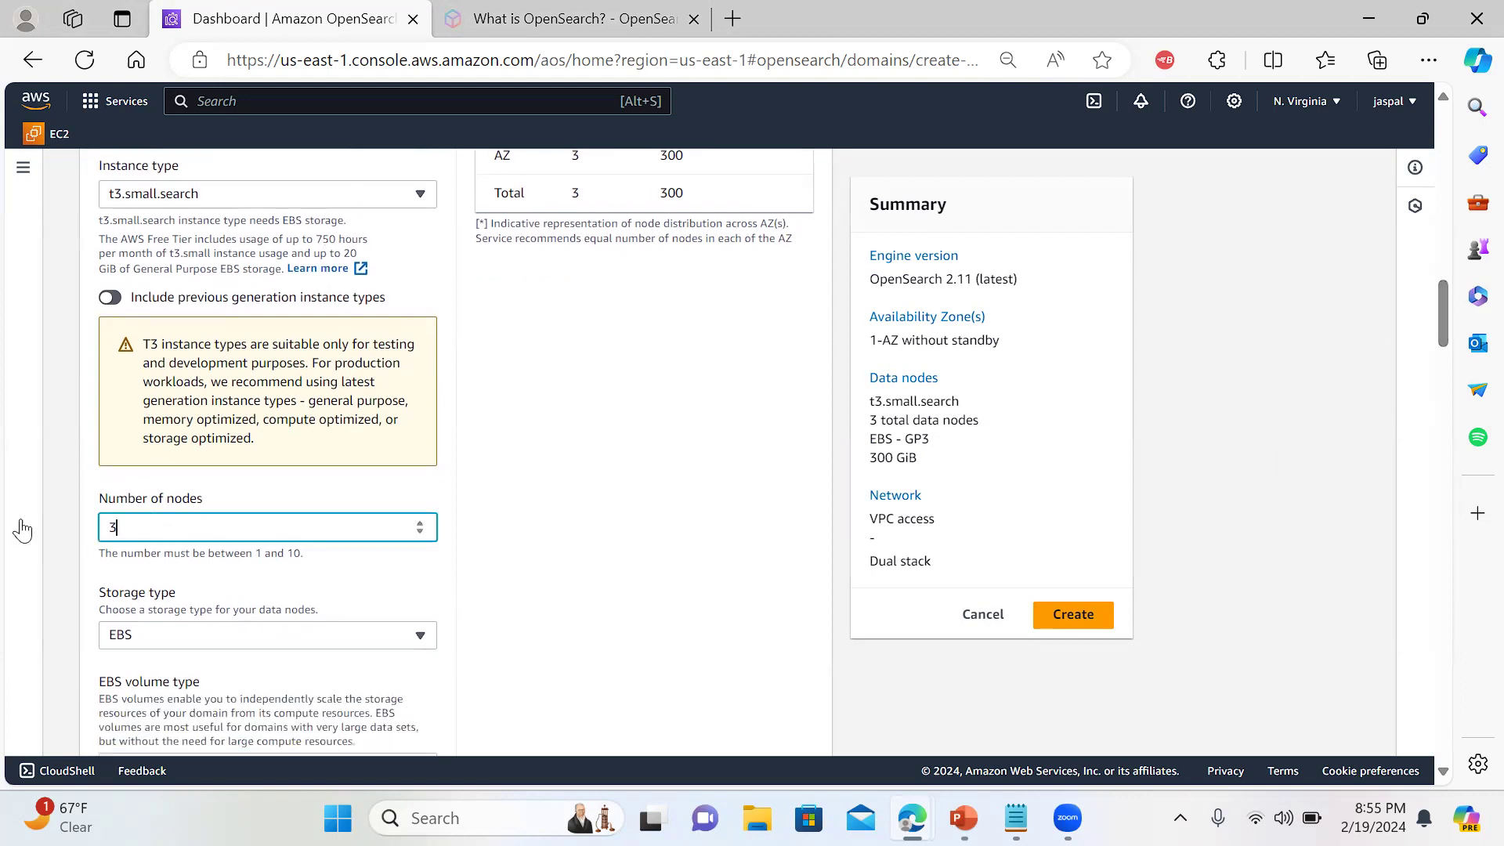
{"action": "type", "text": "1"}
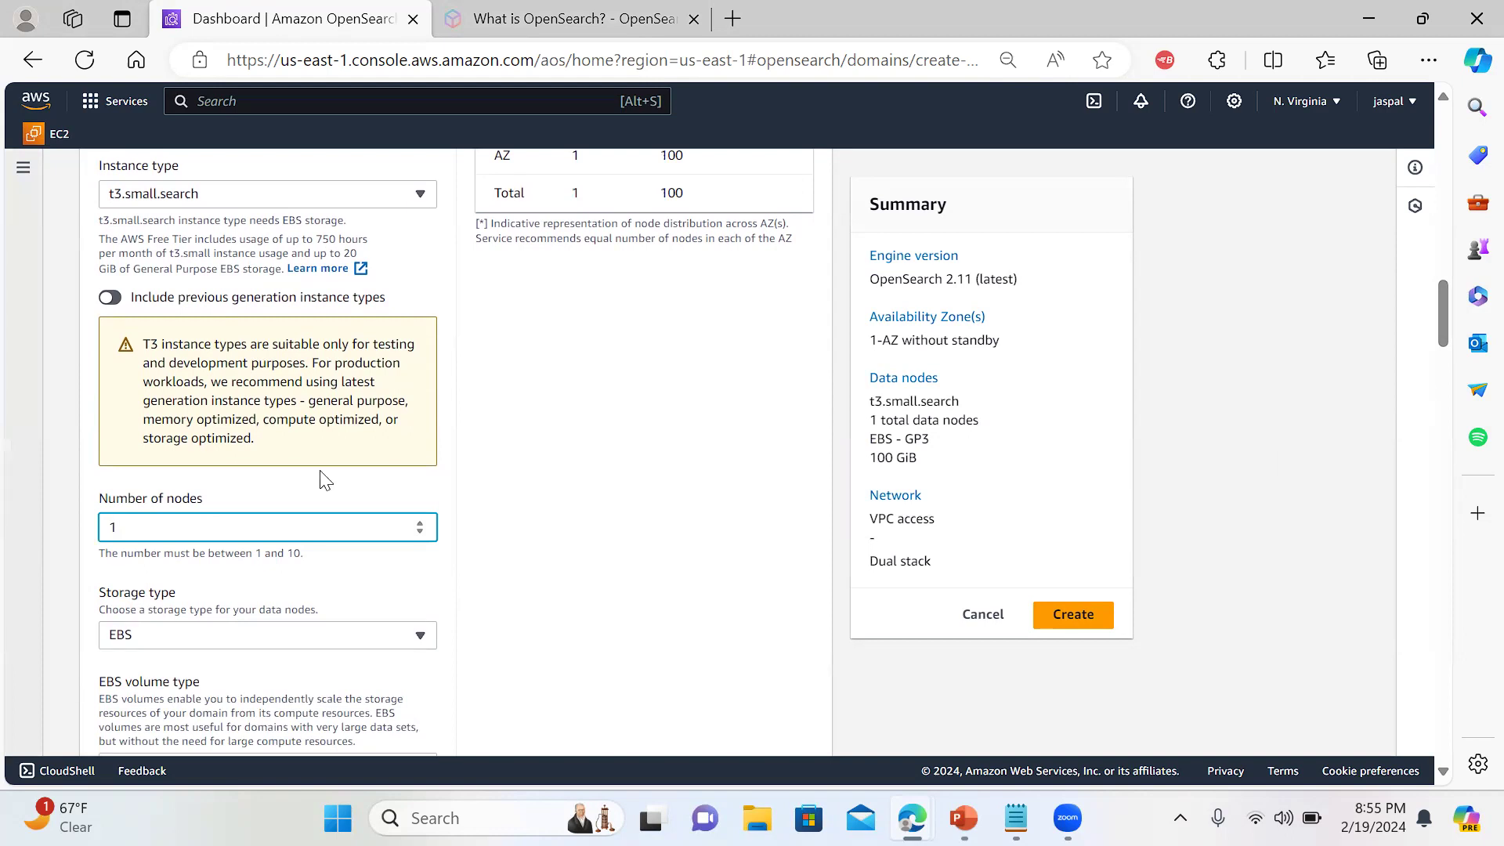
{"action": "left_click_drag", "start_coordinate": [1437, 324], "coordinate": [1443, 351]}
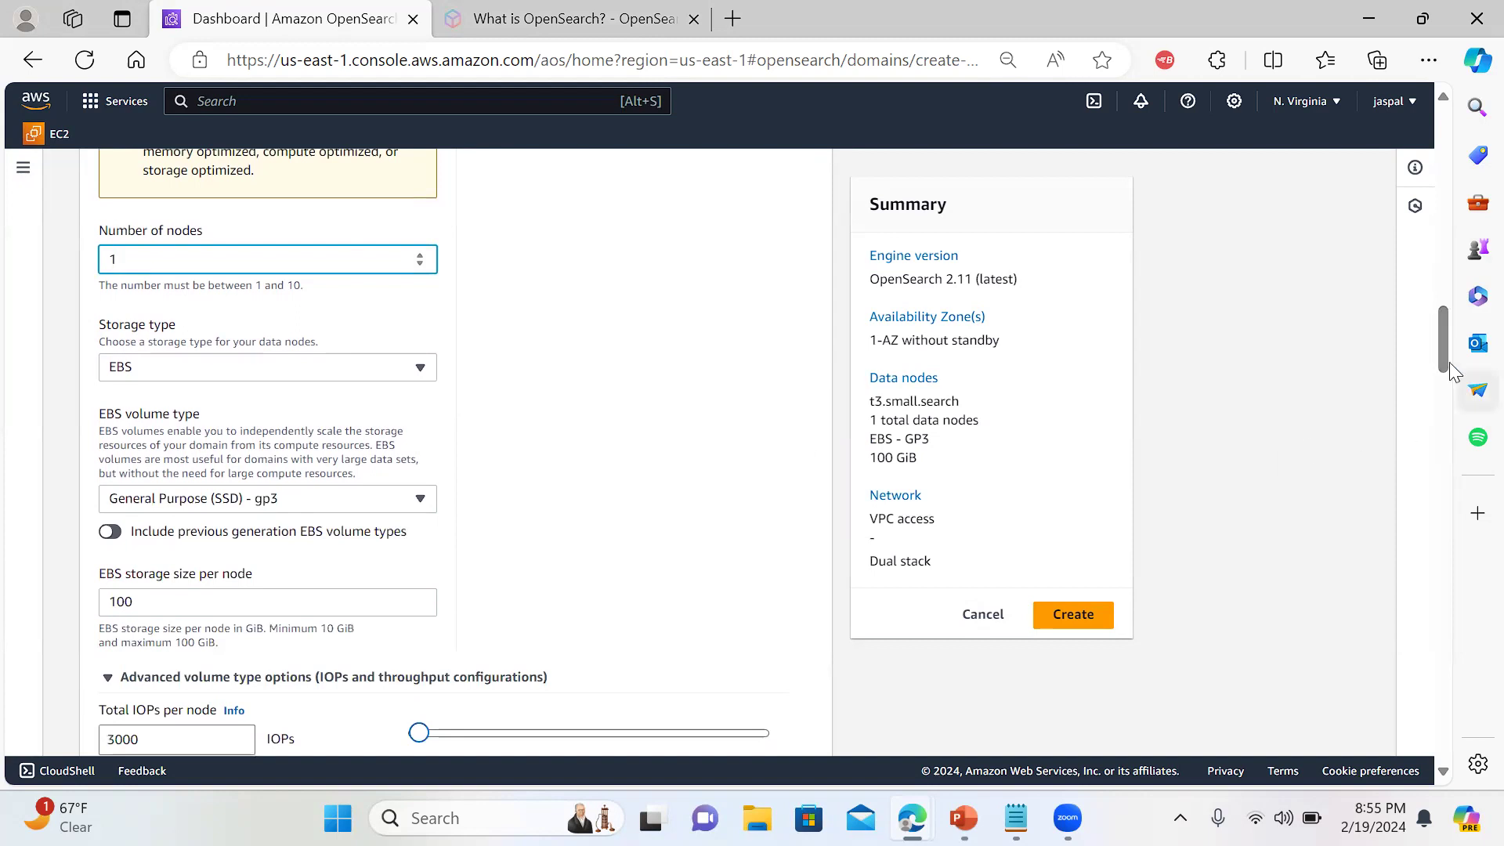
{"action": "left_click_drag", "start_coordinate": [1438, 362], "coordinate": [1442, 376]}
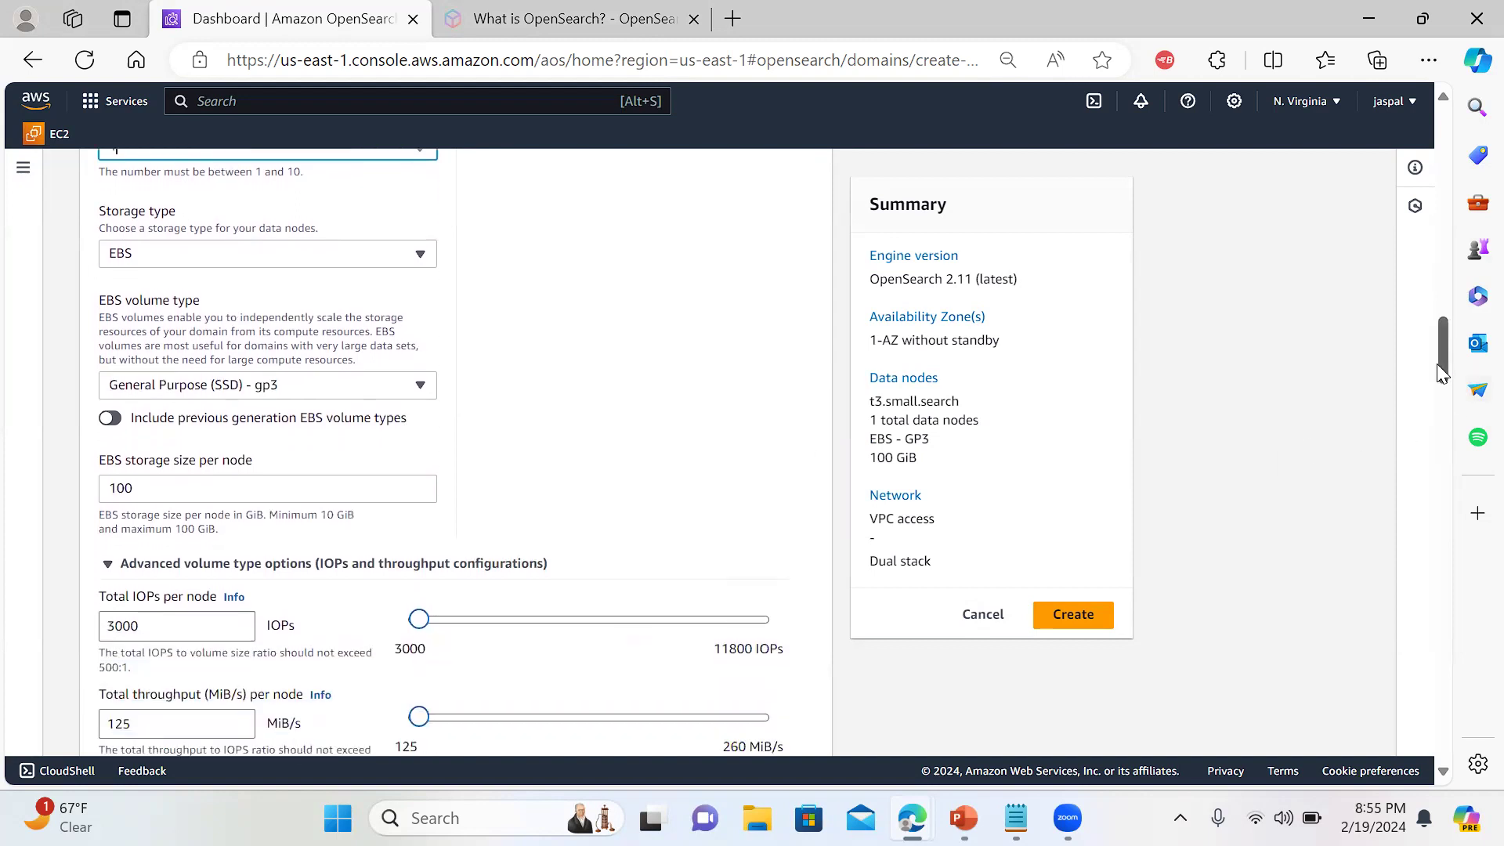
{"action": "left_click", "coordinate": [426, 383]}
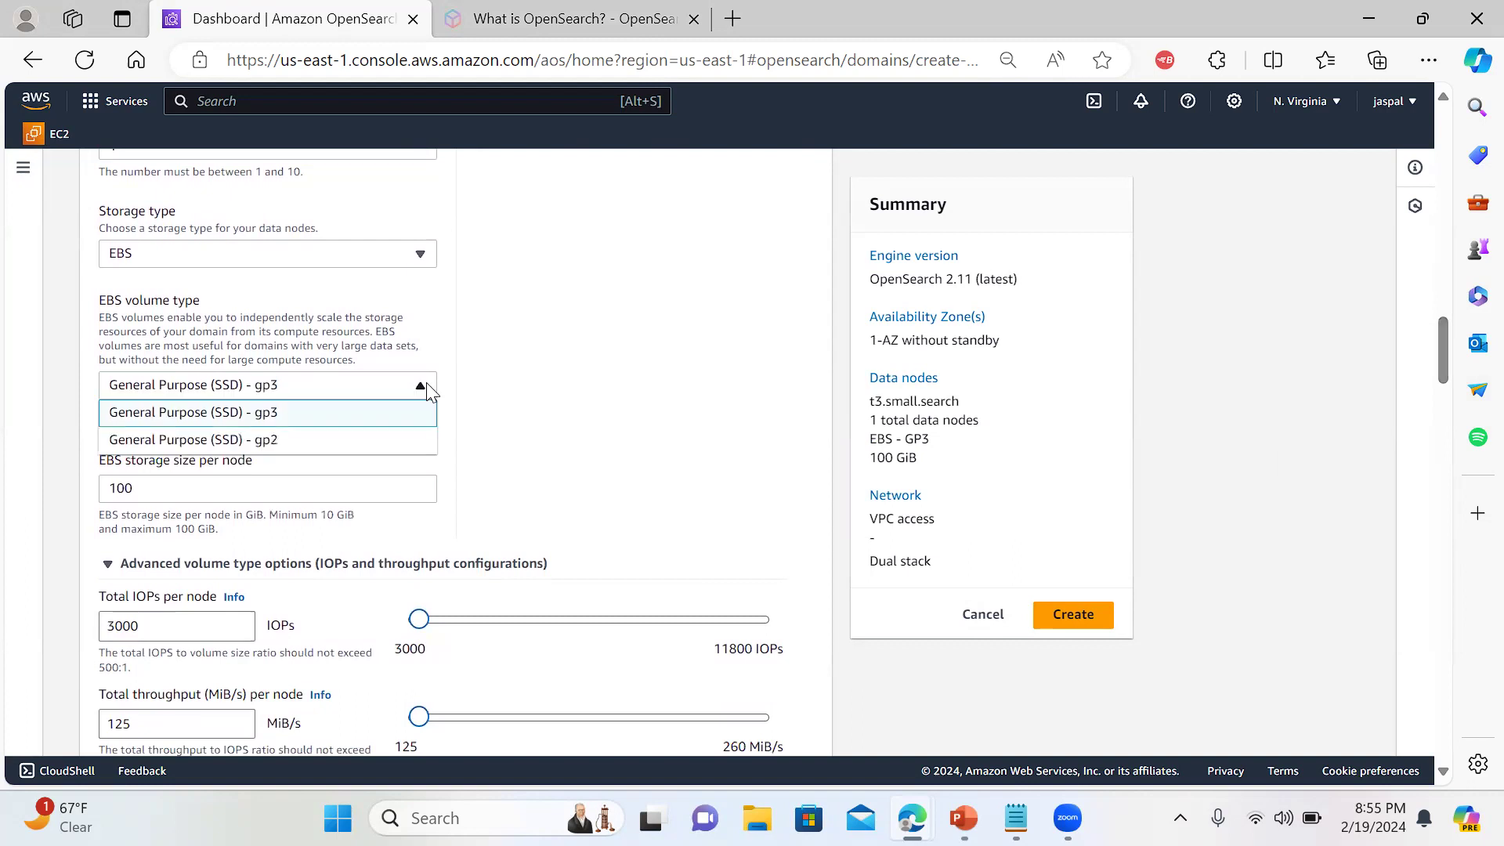
{"action": "left_click", "coordinate": [426, 384]}
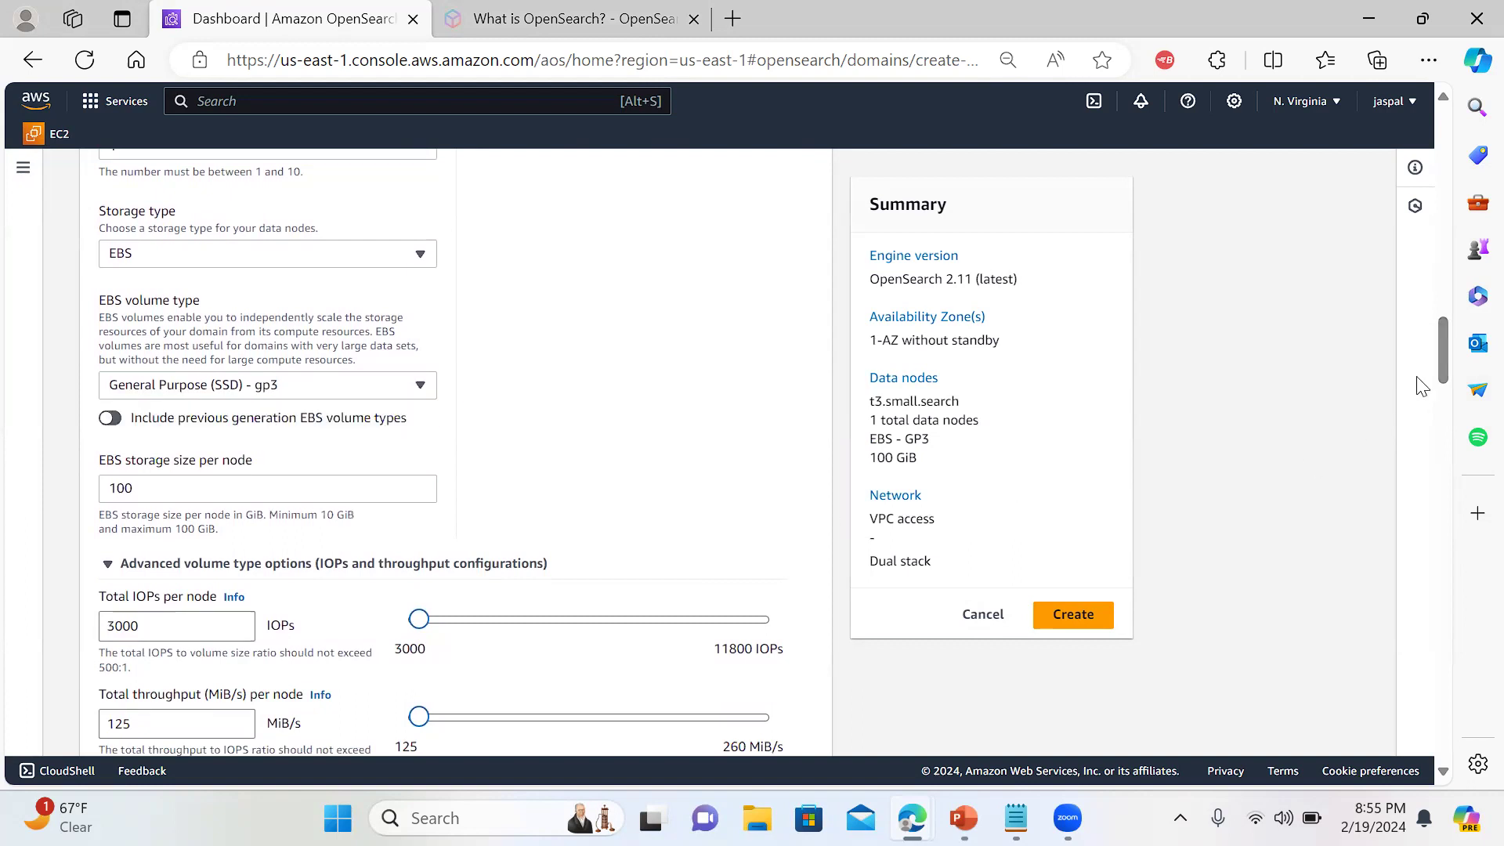
{"action": "left_click_drag", "start_coordinate": [1444, 349], "coordinate": [1442, 437]}
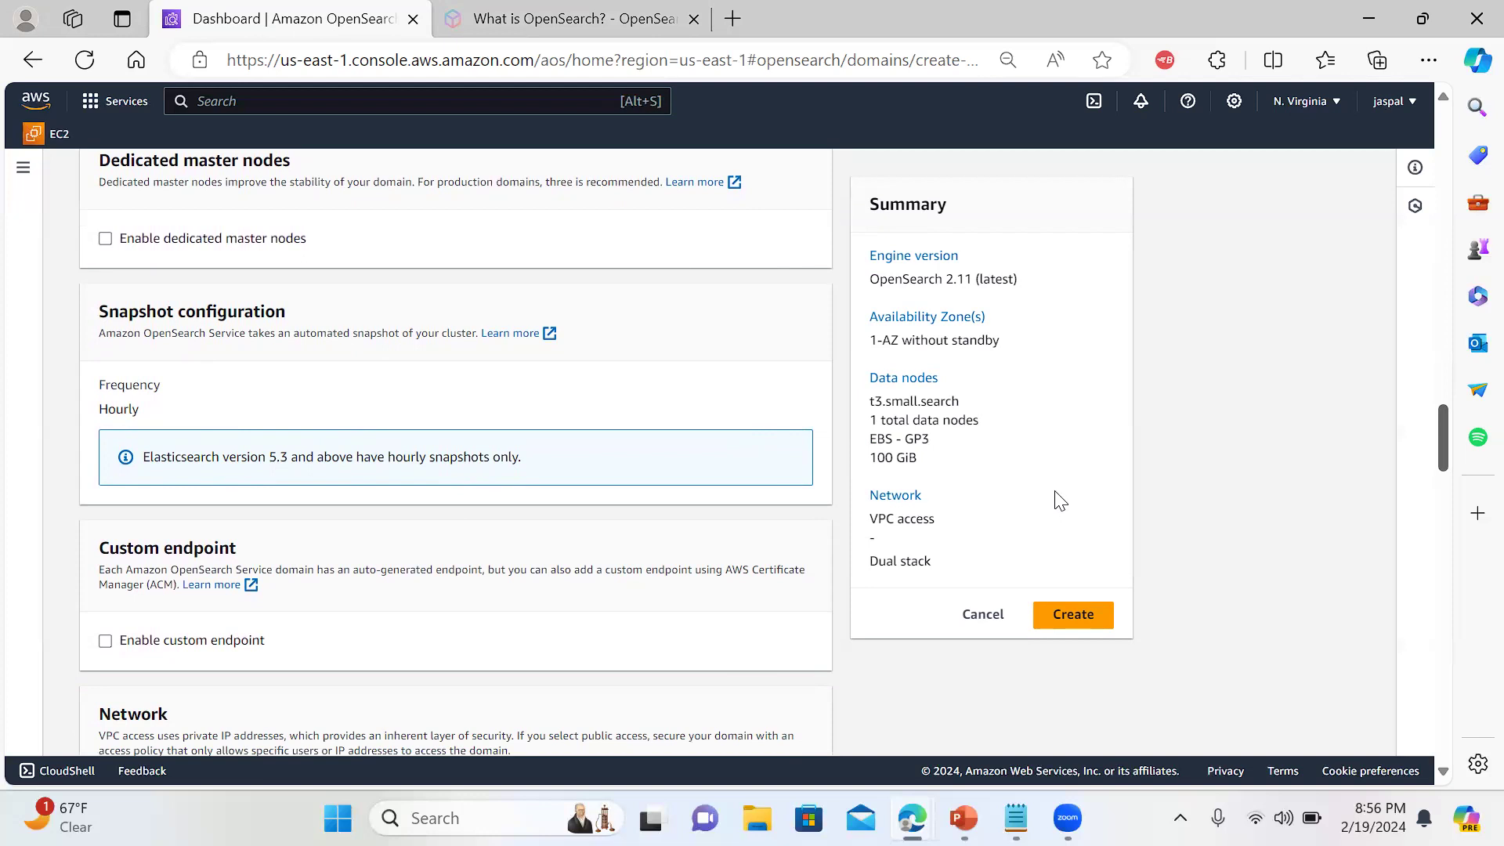
{"action": "left_click_drag", "start_coordinate": [1437, 410], "coordinate": [1447, 441]}
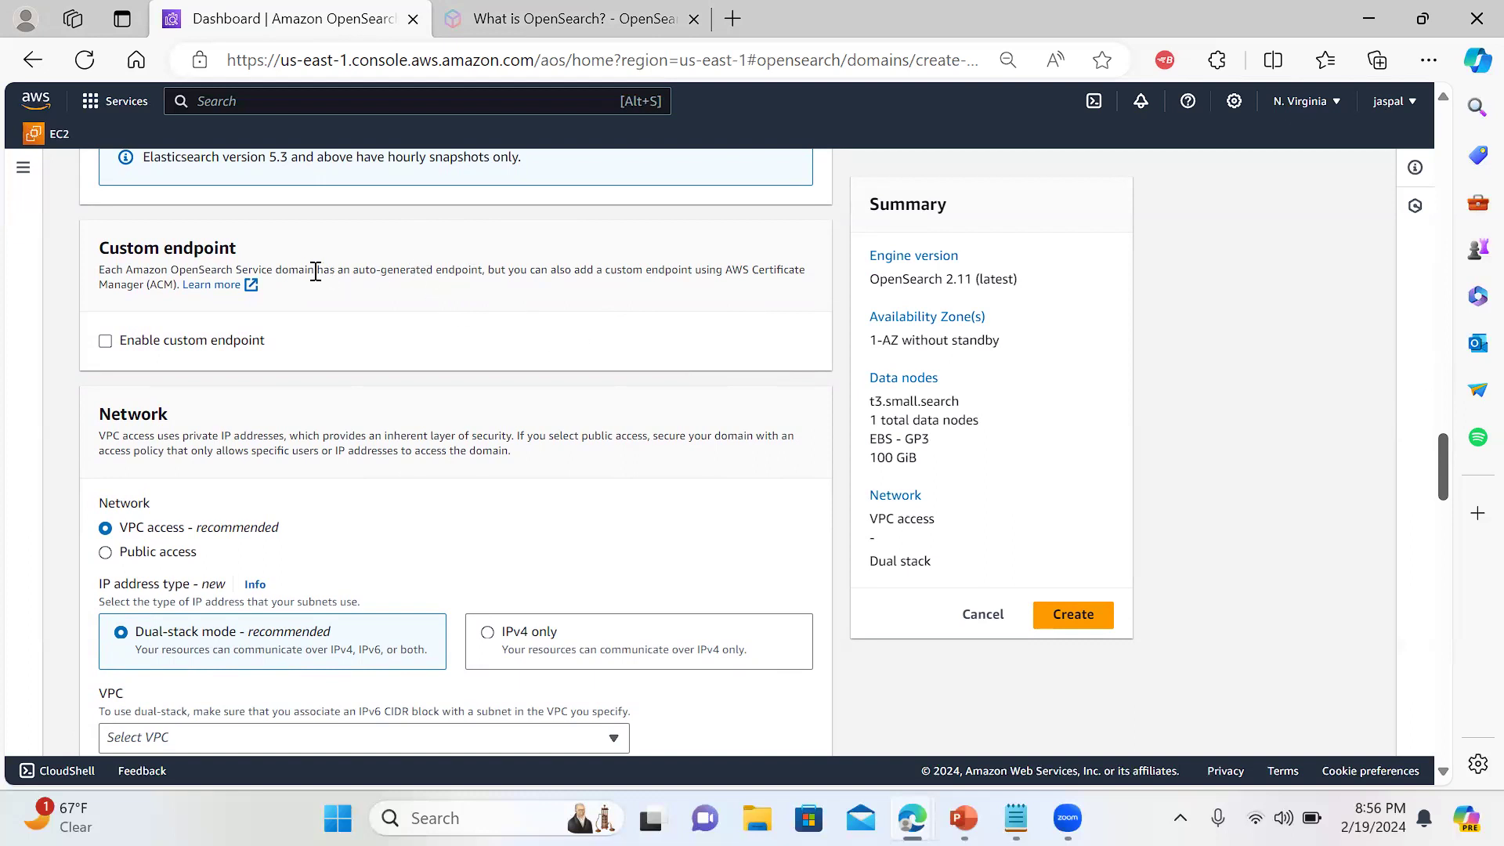
Give the domain Public access network with the IPv4 only IP address type
{"action": "left_click_drag", "start_coordinate": [267, 268], "coordinate": [486, 279]}
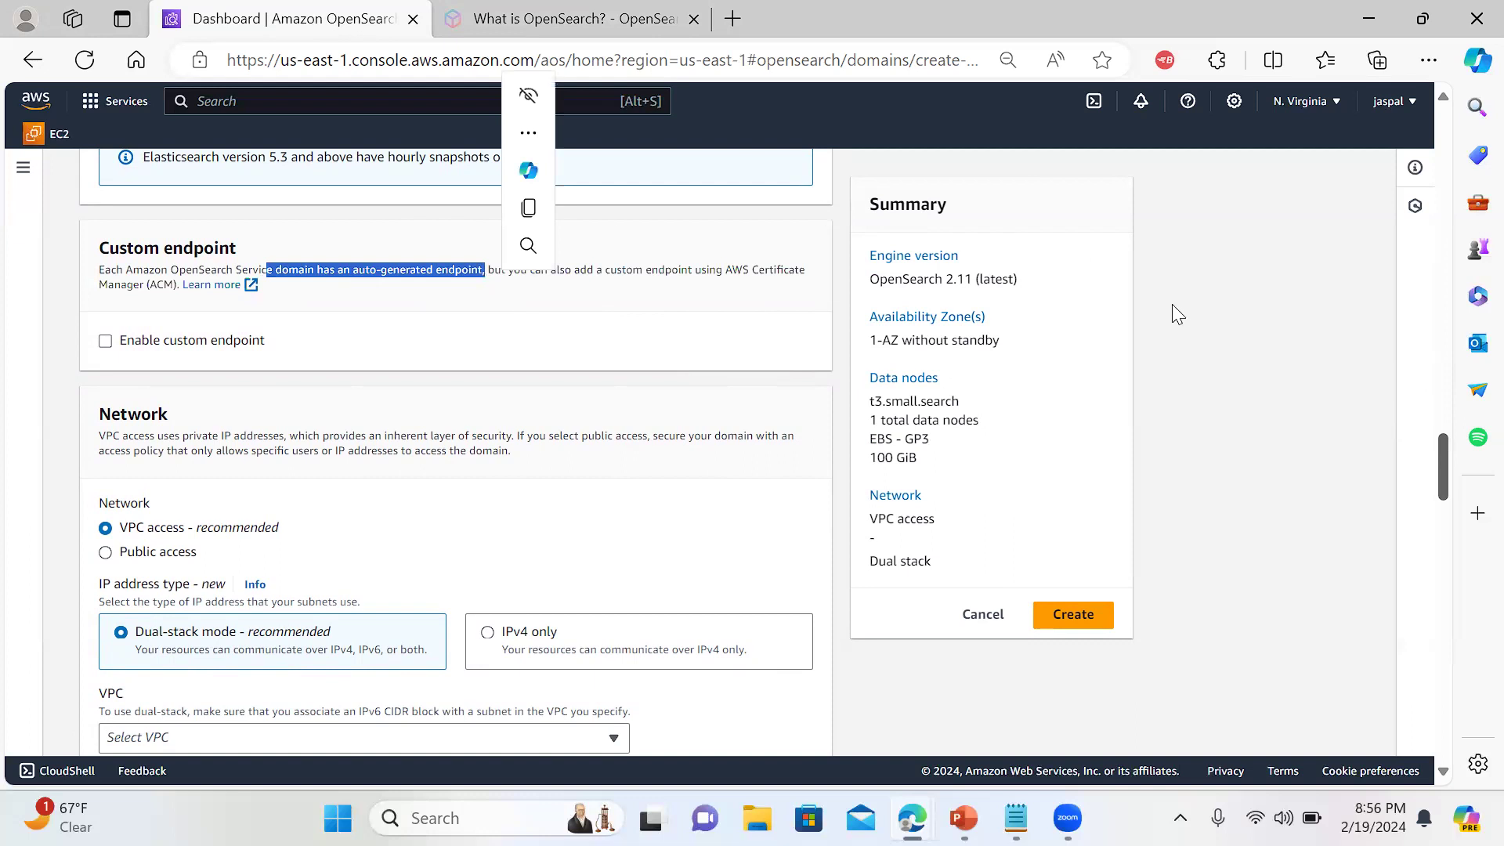
{"action": "left_click", "coordinate": [1236, 376]}
{"action": "left_click_drag", "start_coordinate": [1444, 449], "coordinate": [1444, 466]}
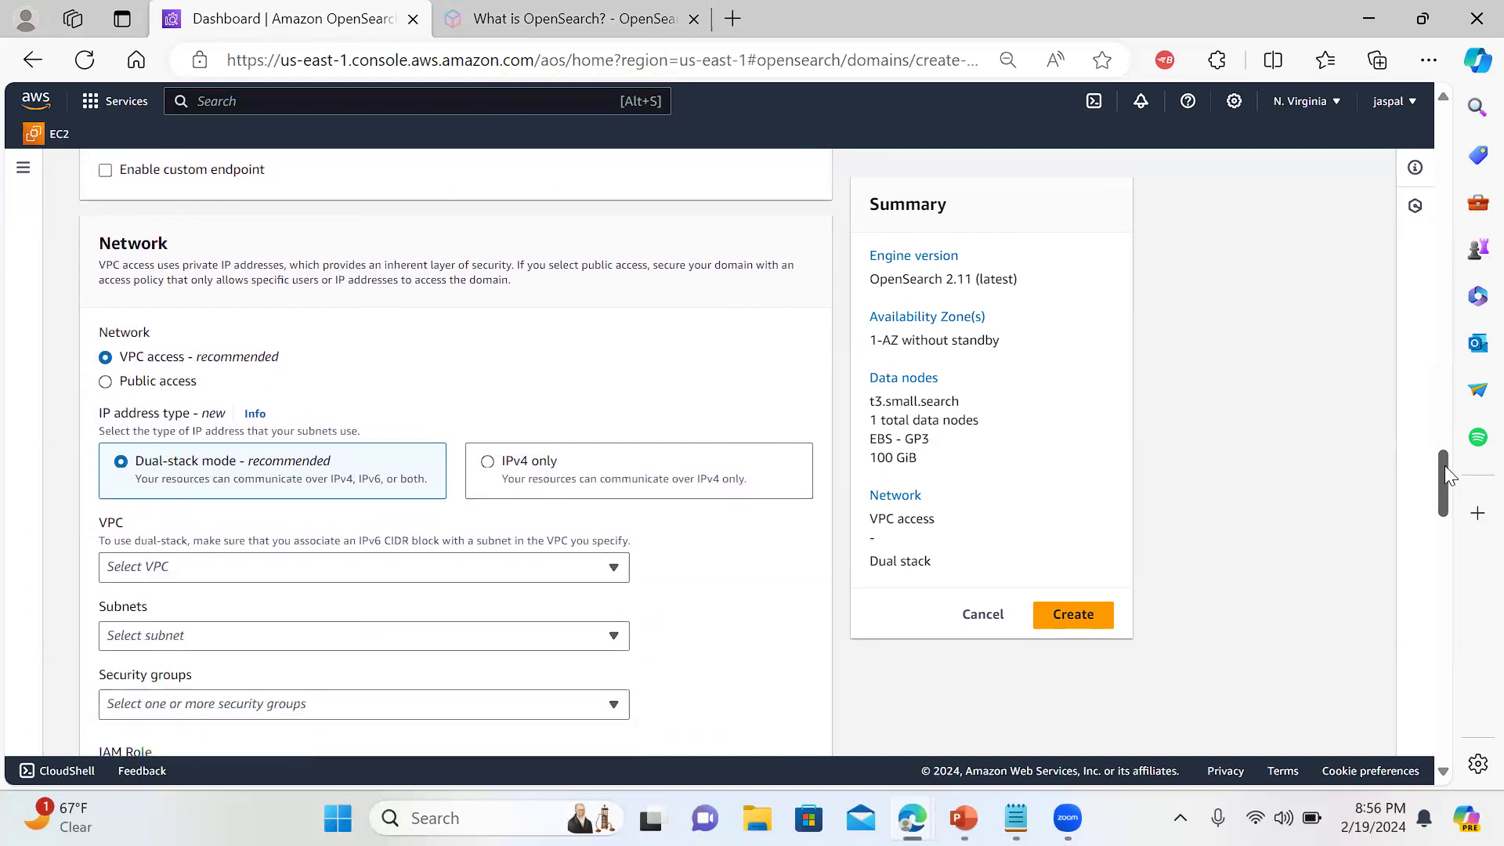
{"action": "left_click", "coordinate": [106, 382]}
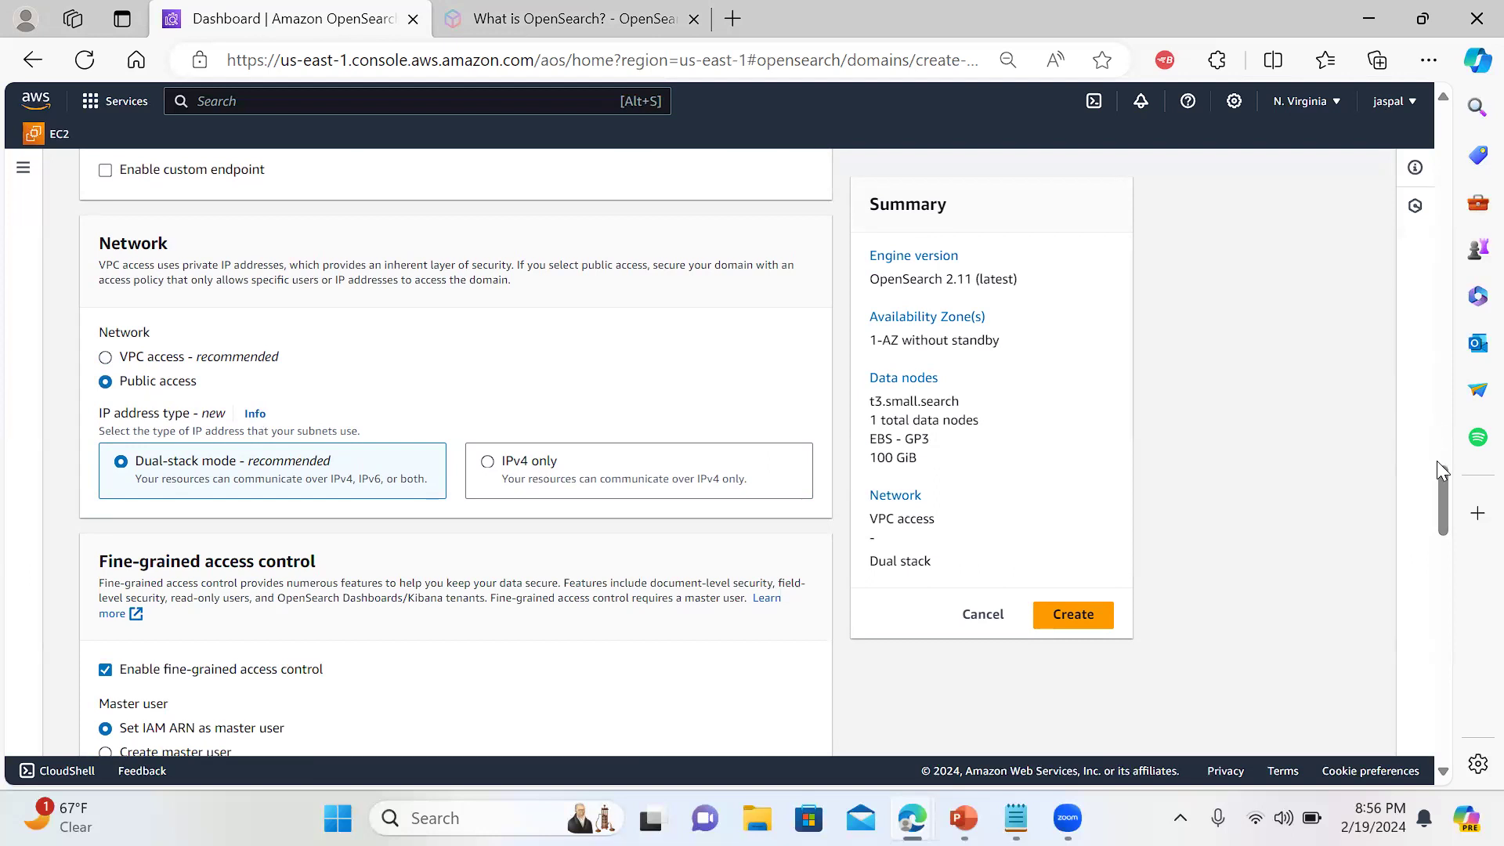
{"action": "left_click_drag", "start_coordinate": [1436, 473], "coordinate": [1436, 485]}
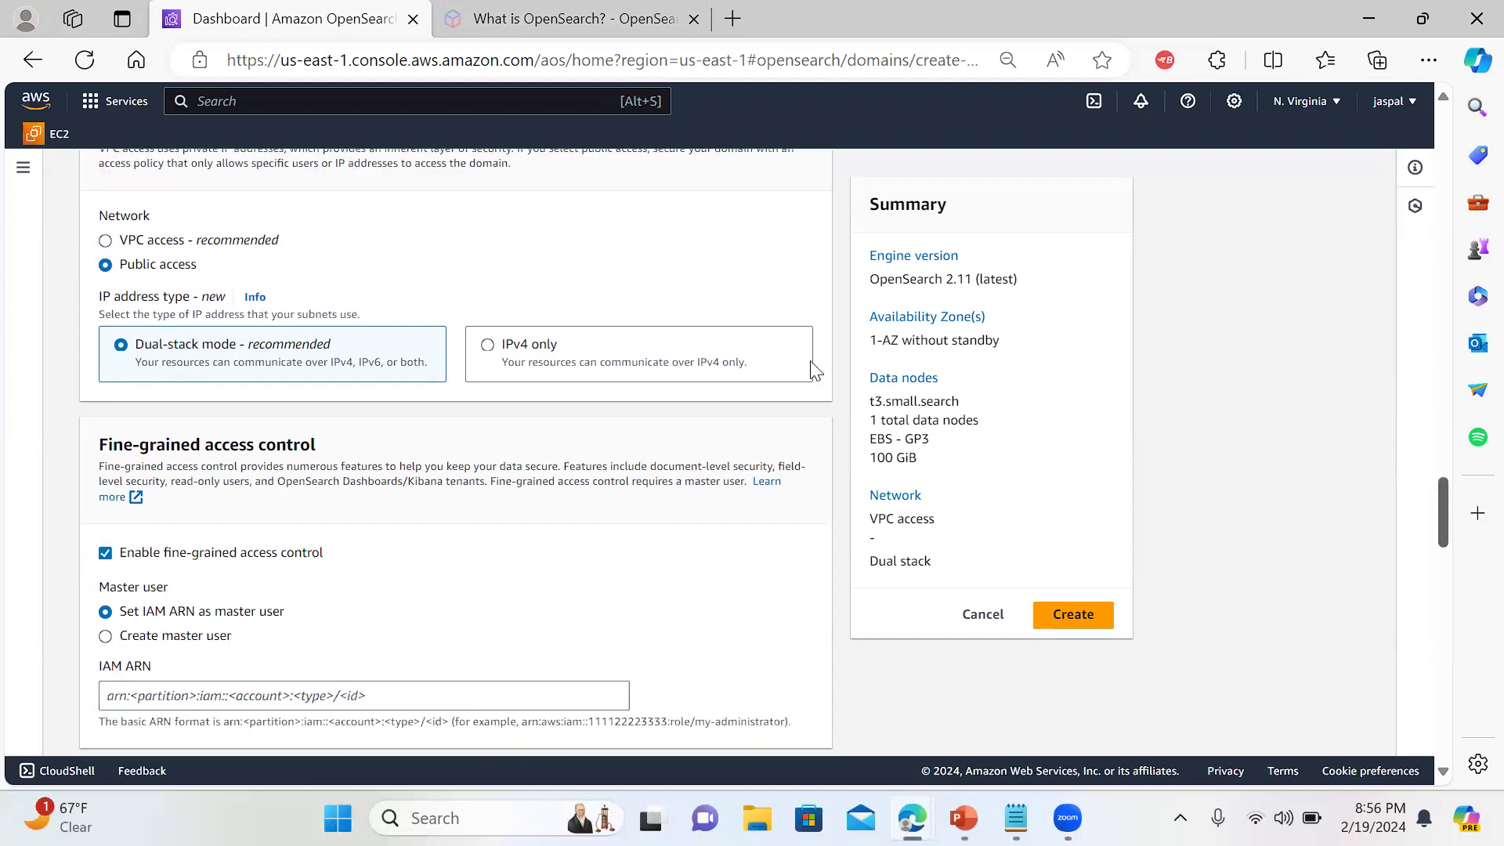
{"action": "left_click", "coordinate": [493, 350]}
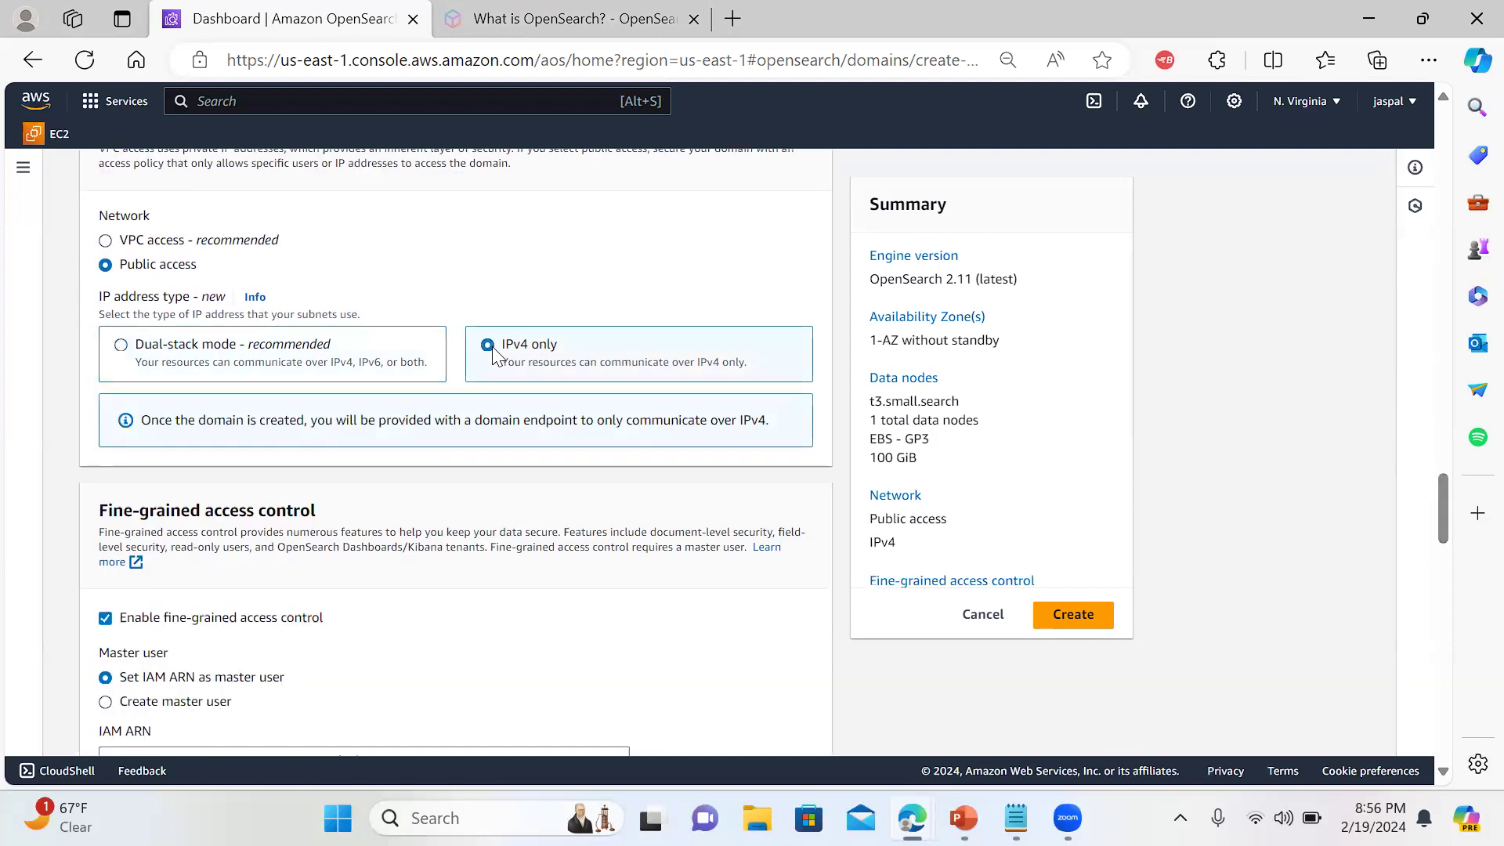
{"action": "left_click_drag", "start_coordinate": [1439, 496], "coordinate": [1438, 529]}
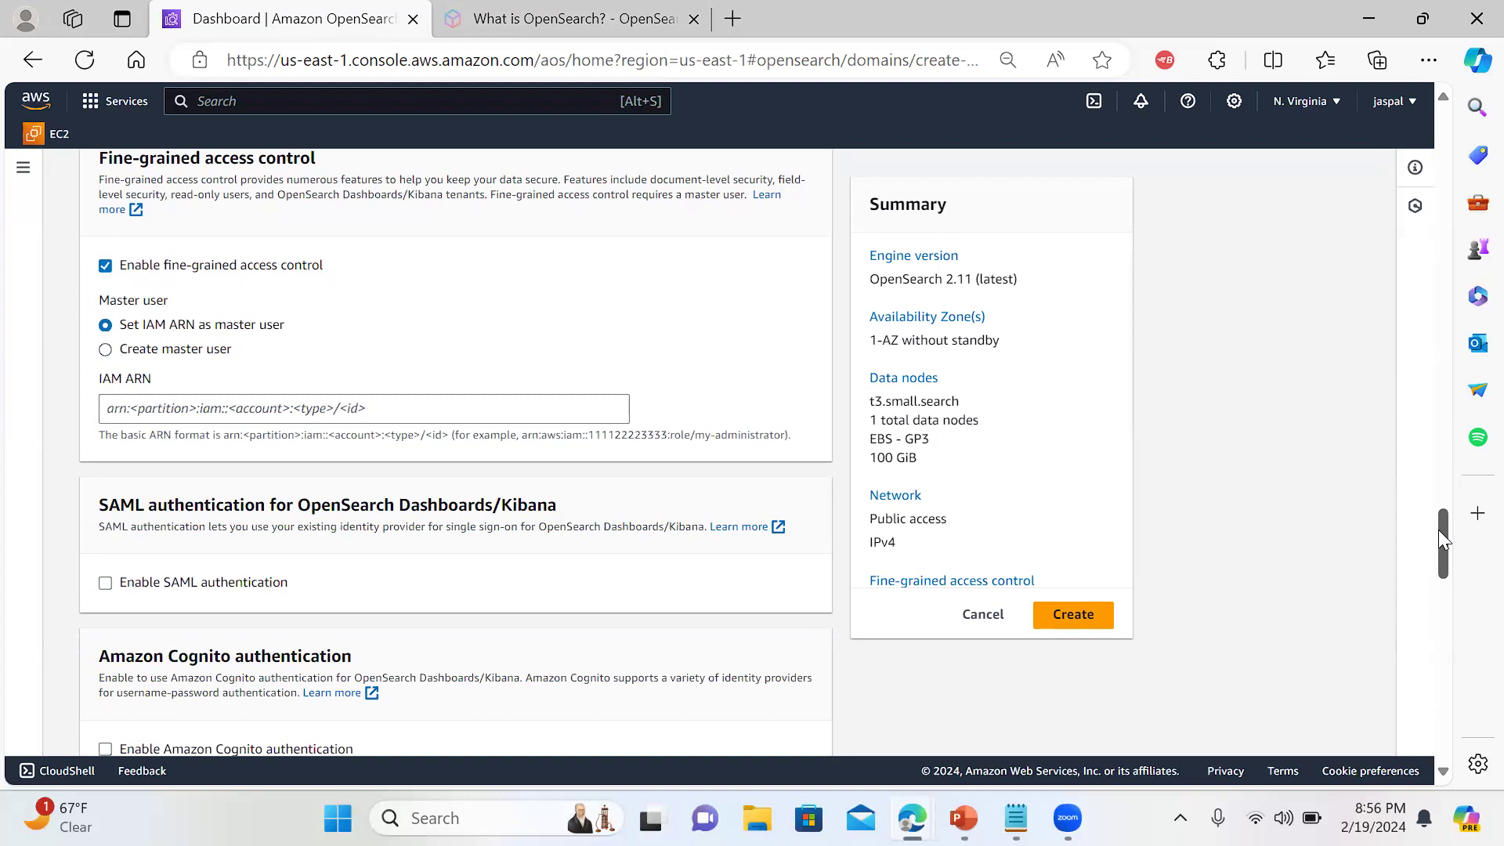
Choose Create master user, then enter the master username, the password, and its confirmation
{"action": "left_click", "coordinate": [216, 349]}
{"action": "left_click", "coordinate": [209, 415]}
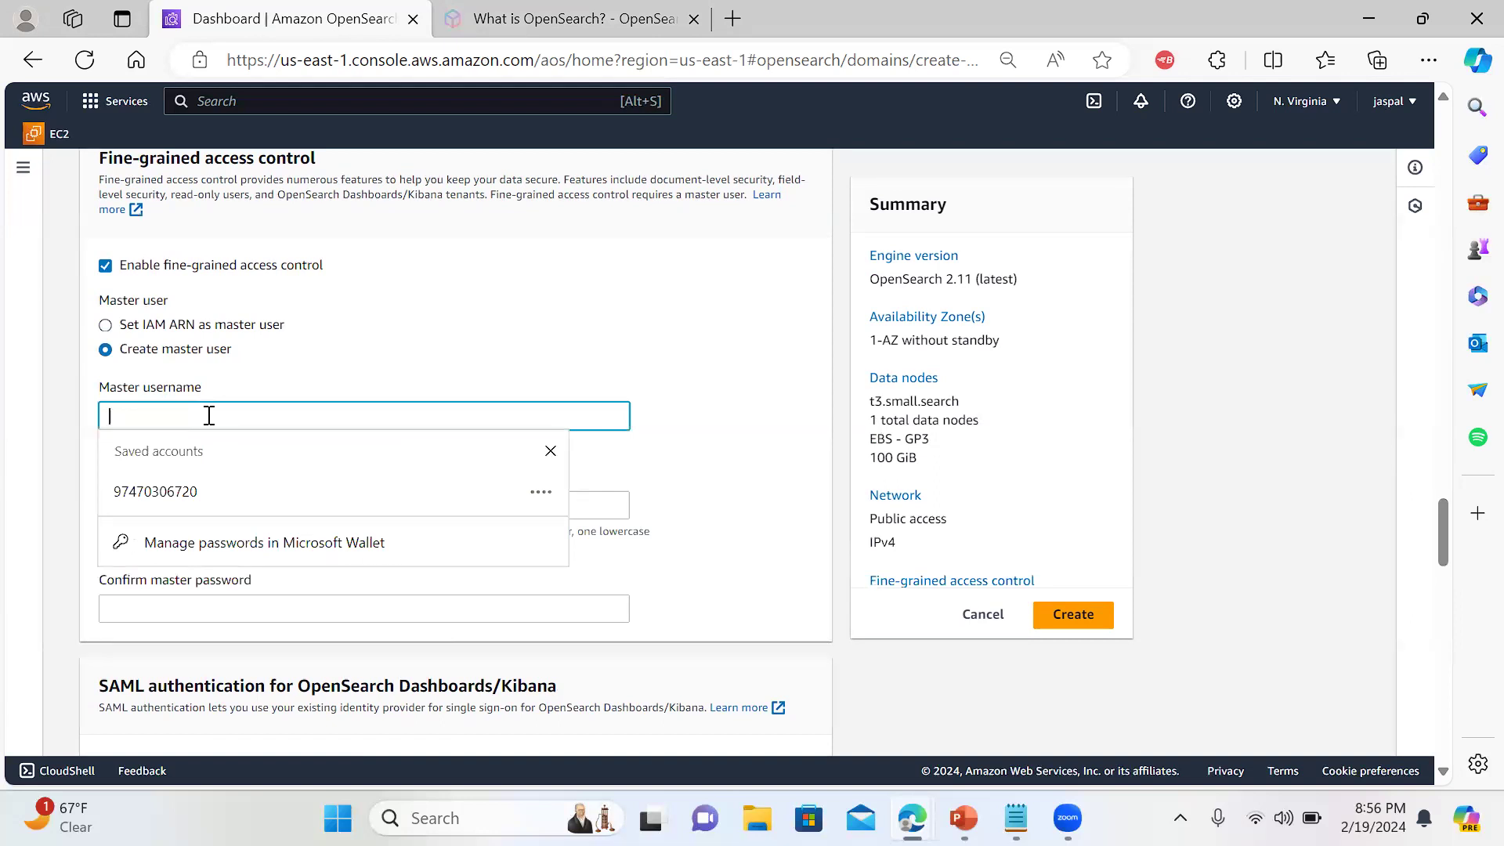
{"action": "type", "text": "admin"}
{"action": "left_click", "coordinate": [749, 354]}
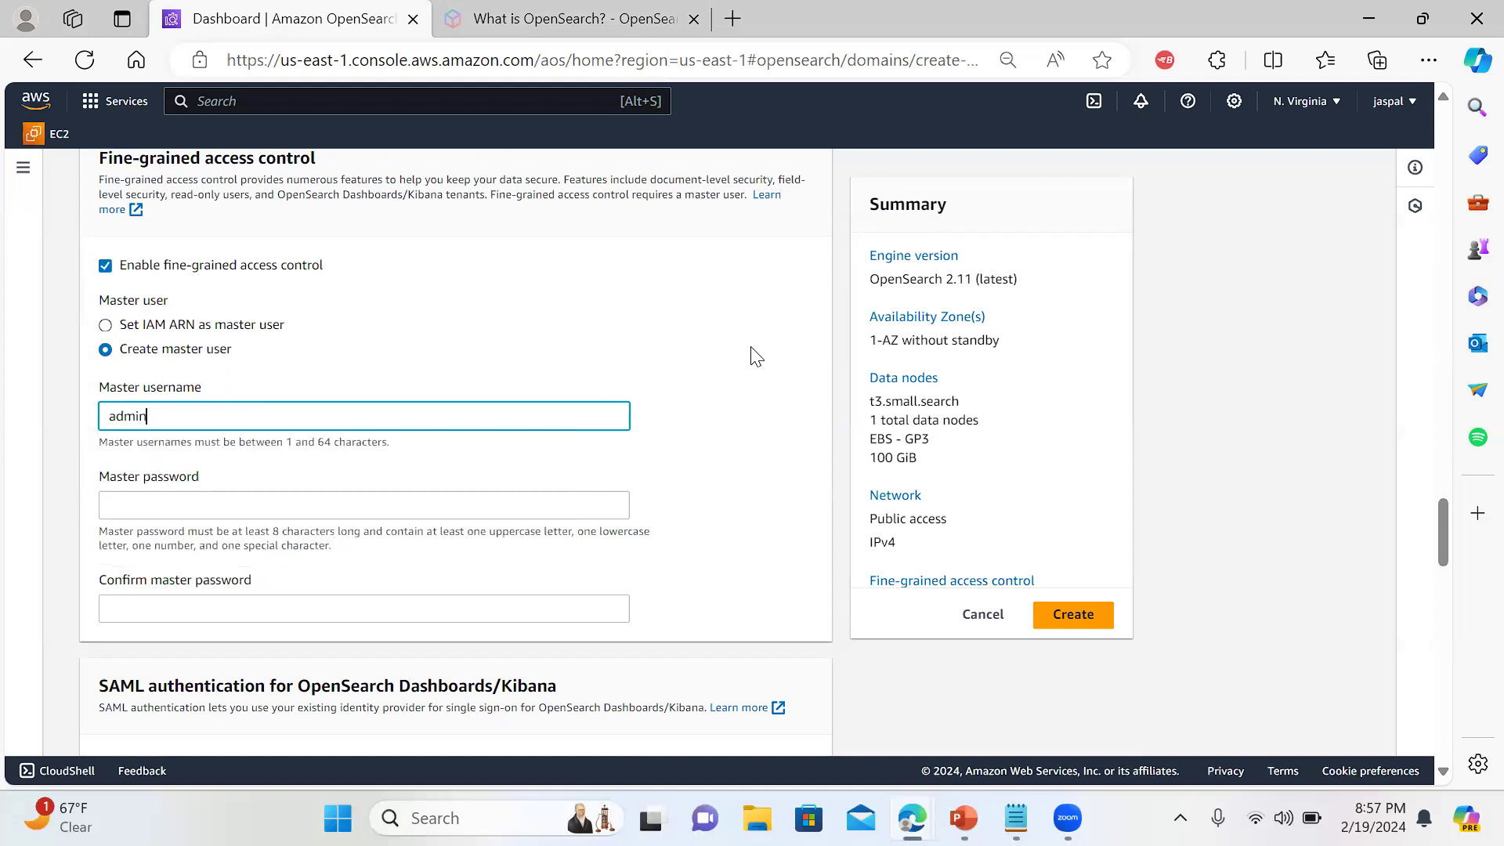
{"action": "left_click", "coordinate": [274, 500]}
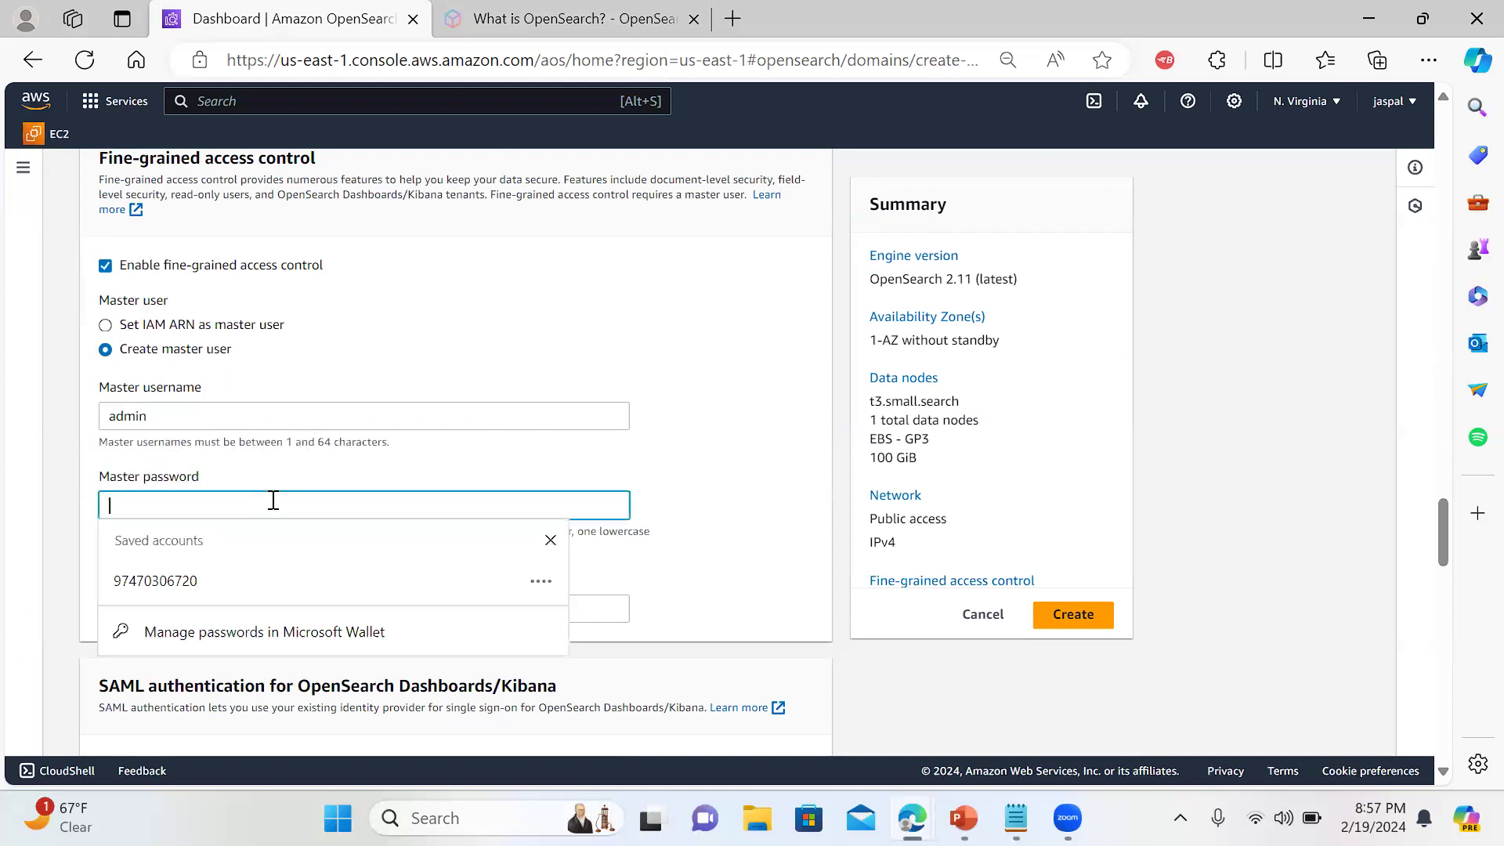
{"action": "type", "text": "Admin@123"}
{"action": "left_click", "coordinate": [778, 450]}
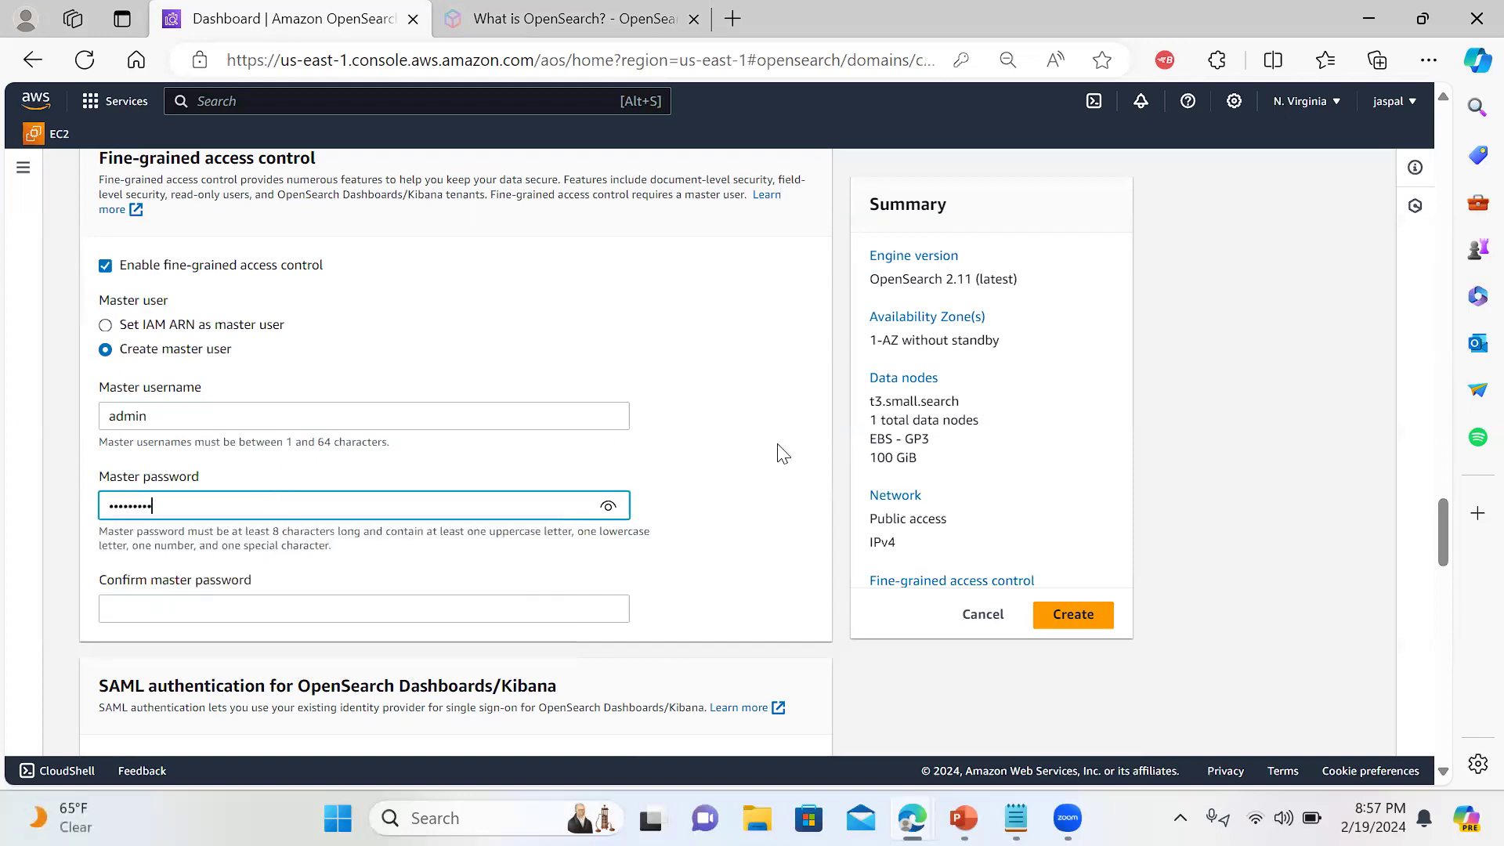
{"action": "left_click", "coordinate": [524, 607]}
{"action": "type", "text": "a"}
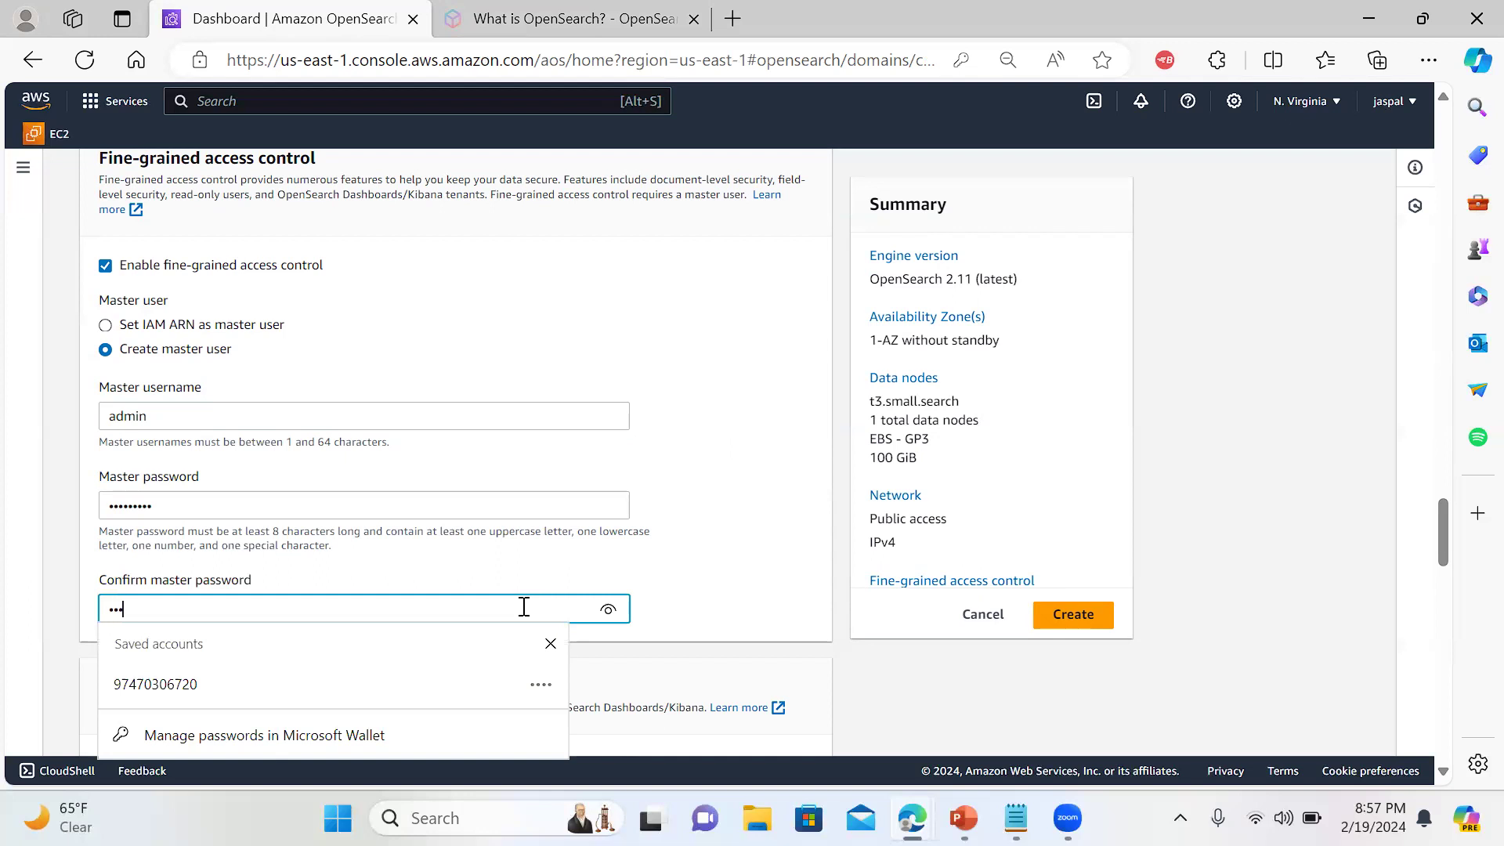
{"action": "type", "text": "dmin@123"}
{"action": "left_click", "coordinate": [1297, 491]}
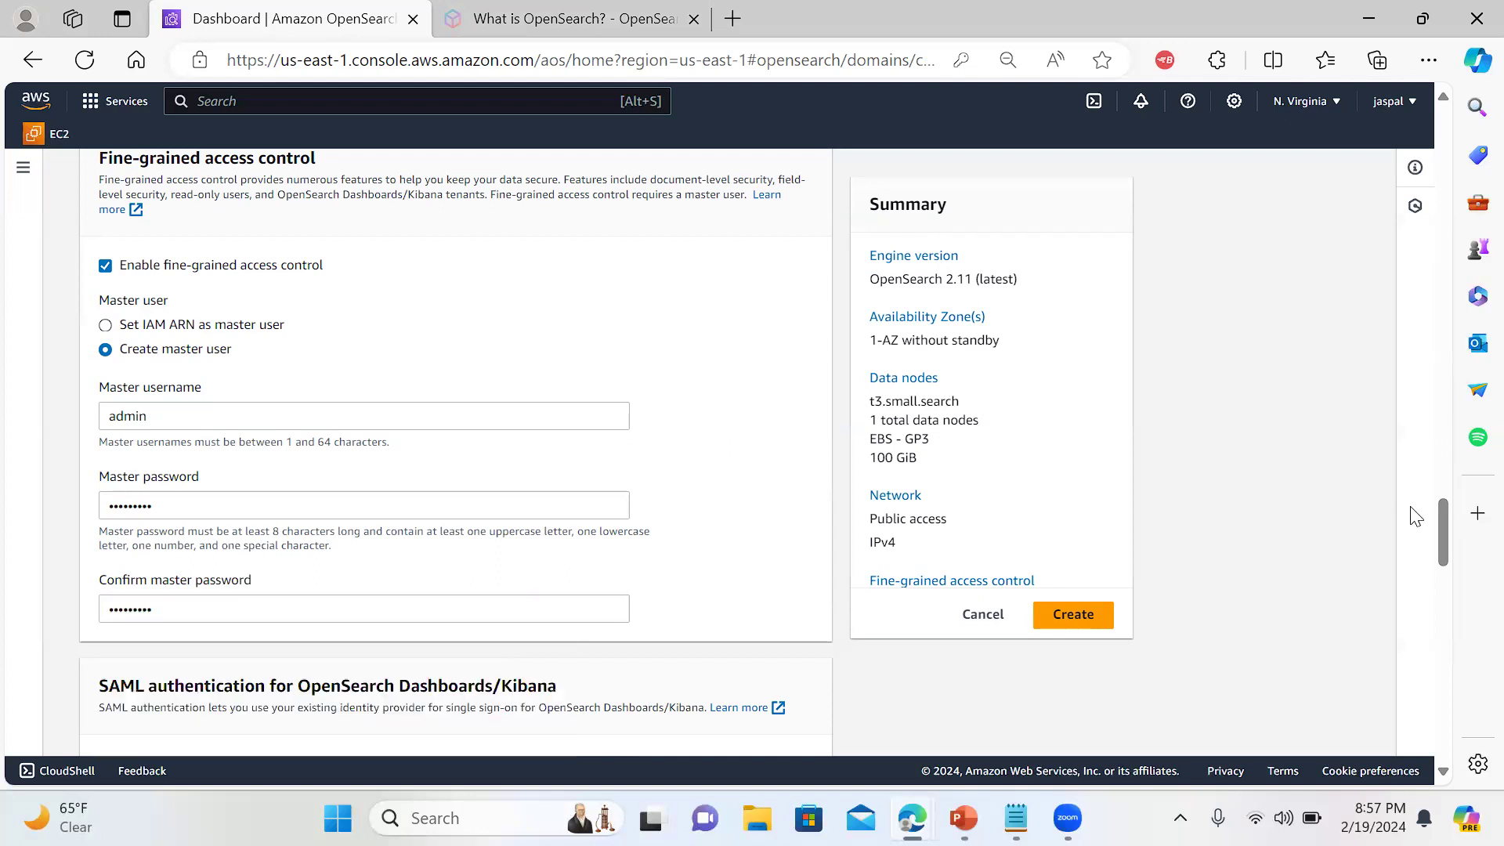
{"action": "left_click_drag", "start_coordinate": [1445, 512], "coordinate": [1444, 536]}
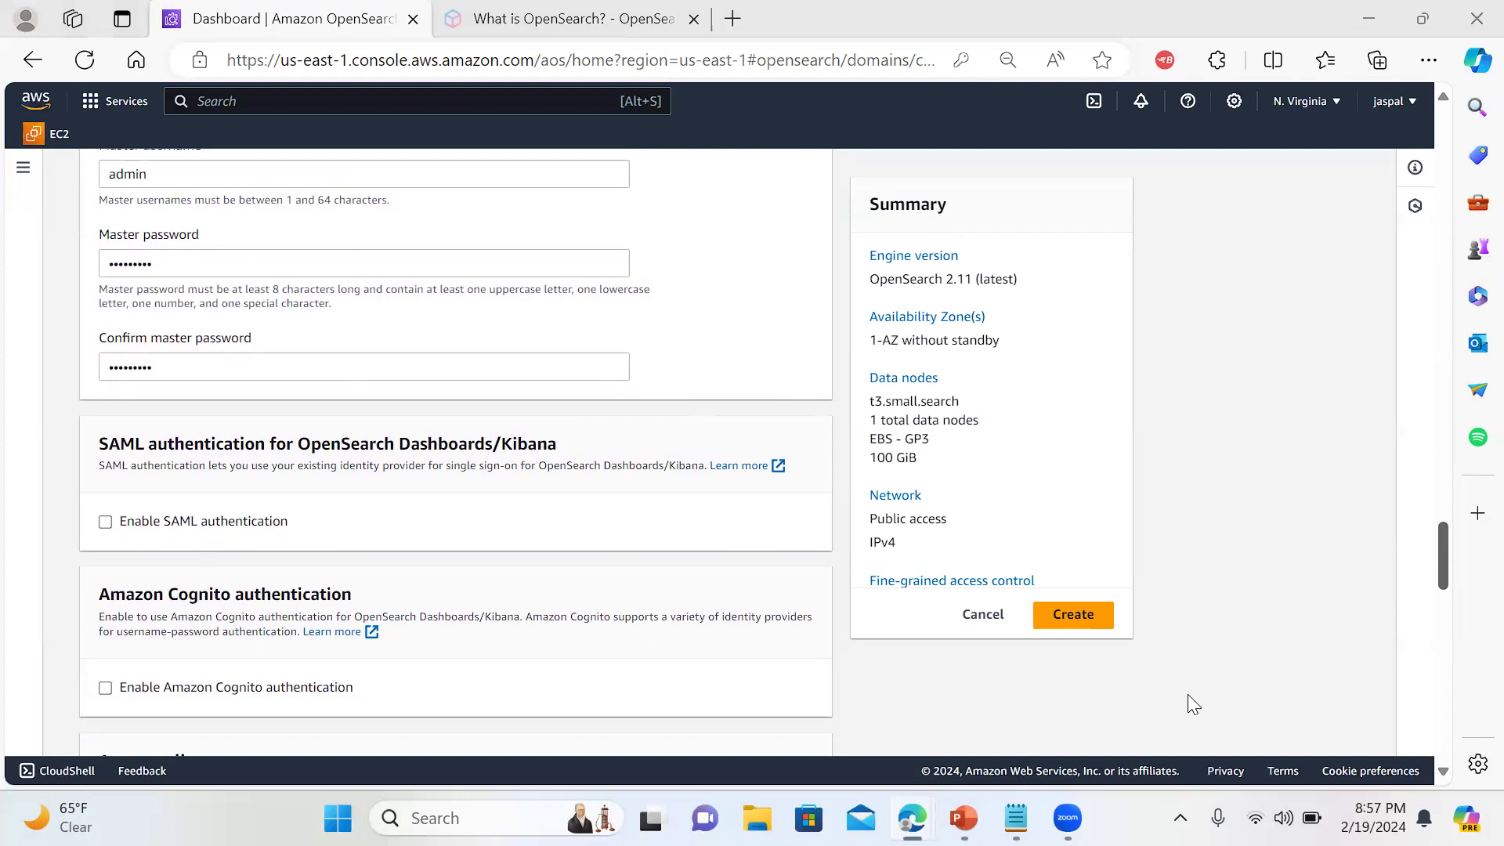
Scroll to the end of the domain form and expand Advanced cluster settings
{"action": "left_click", "coordinate": [1204, 255]}
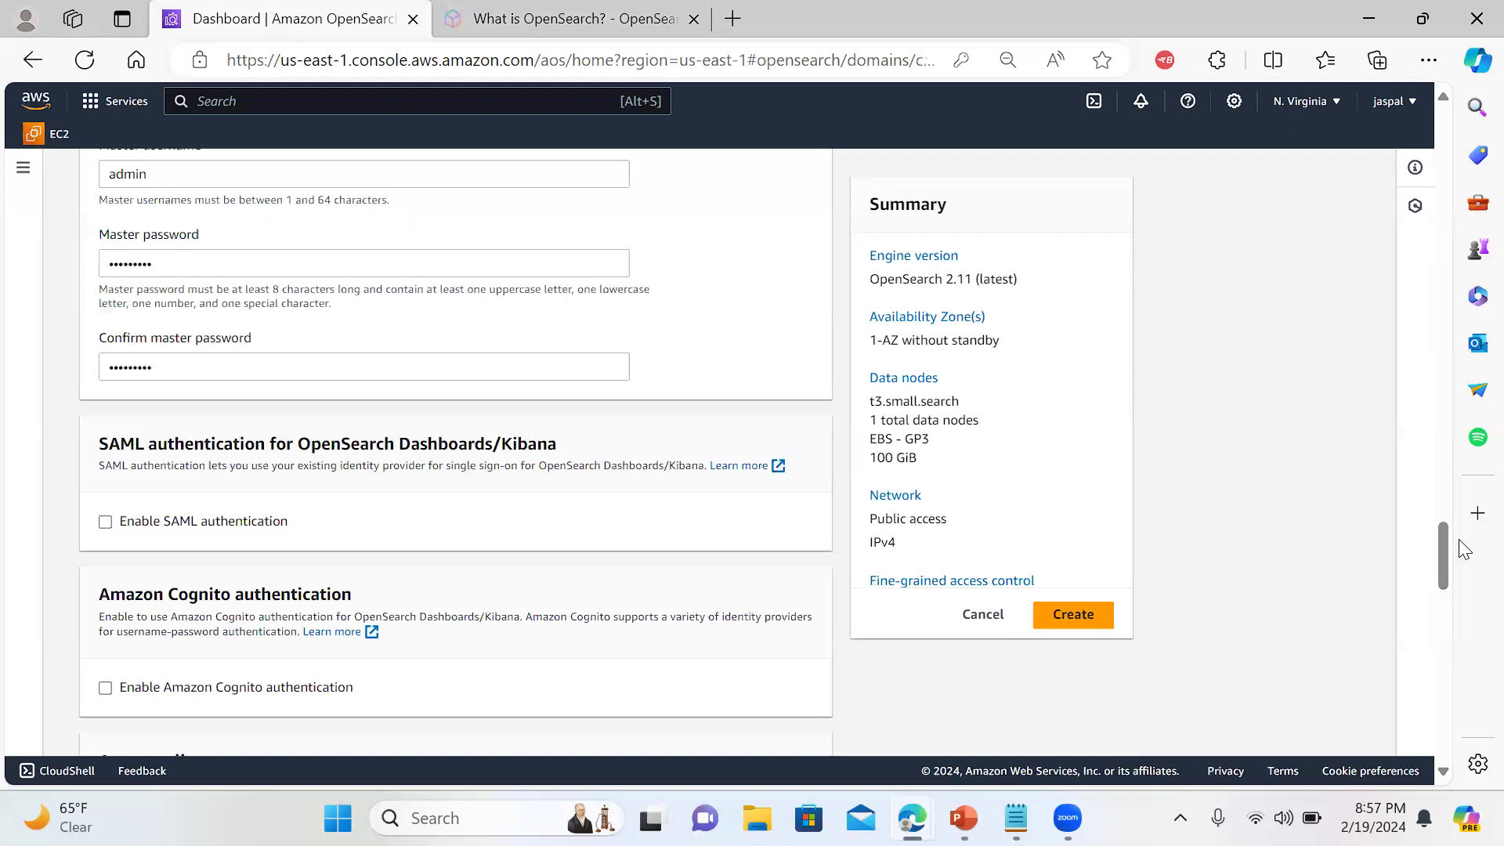
{"action": "left_click_drag", "start_coordinate": [1434, 536], "coordinate": [1430, 576]}
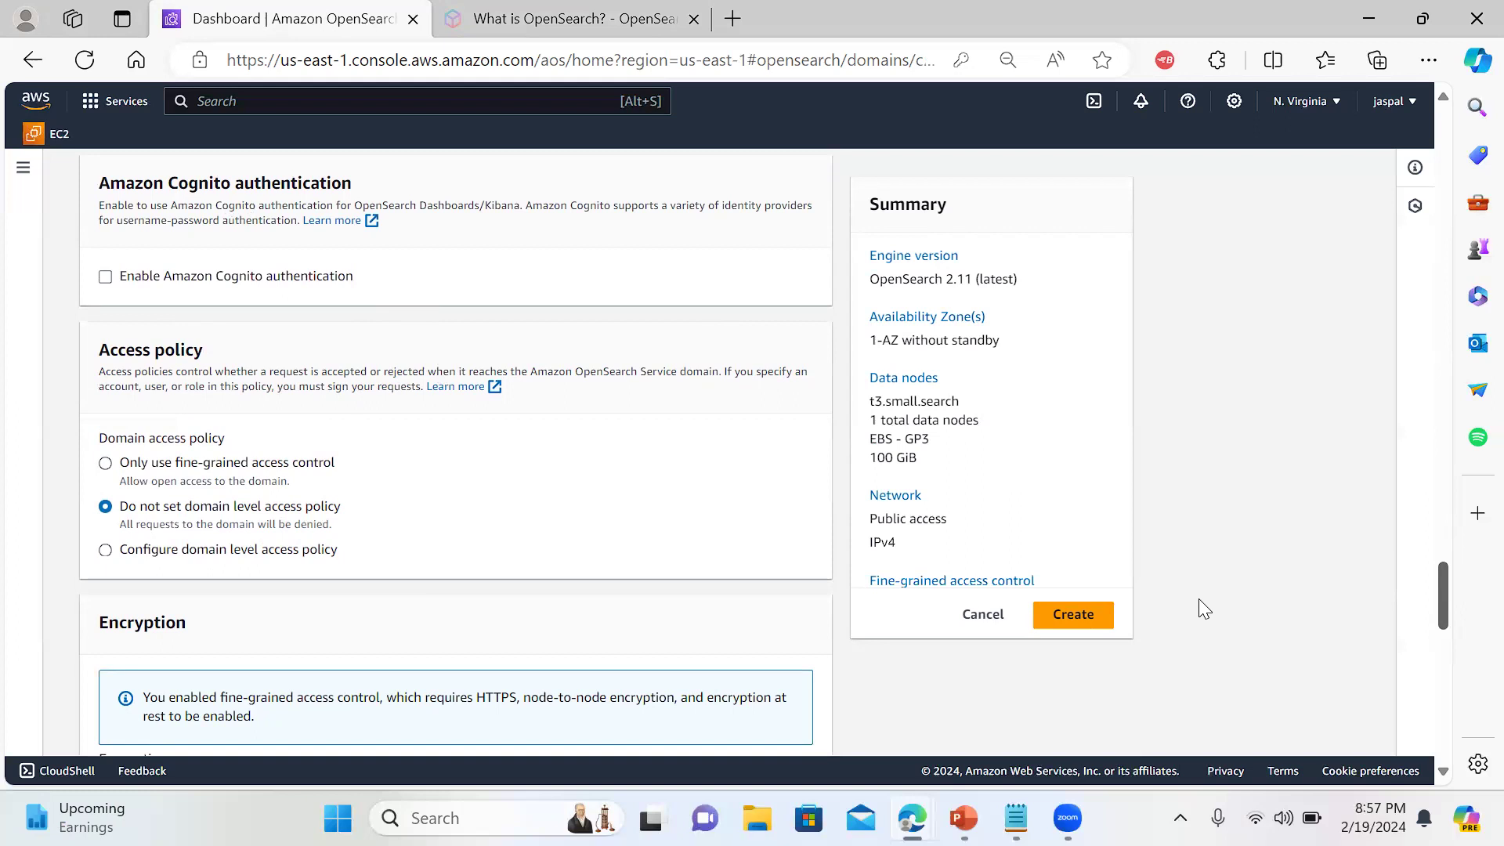
{"action": "scroll", "coordinate": [1448, 599], "scroll_direction": "down", "scroll_amount": 2}
{"action": "left_click_drag", "start_coordinate": [1449, 600], "coordinate": [1417, 742]}
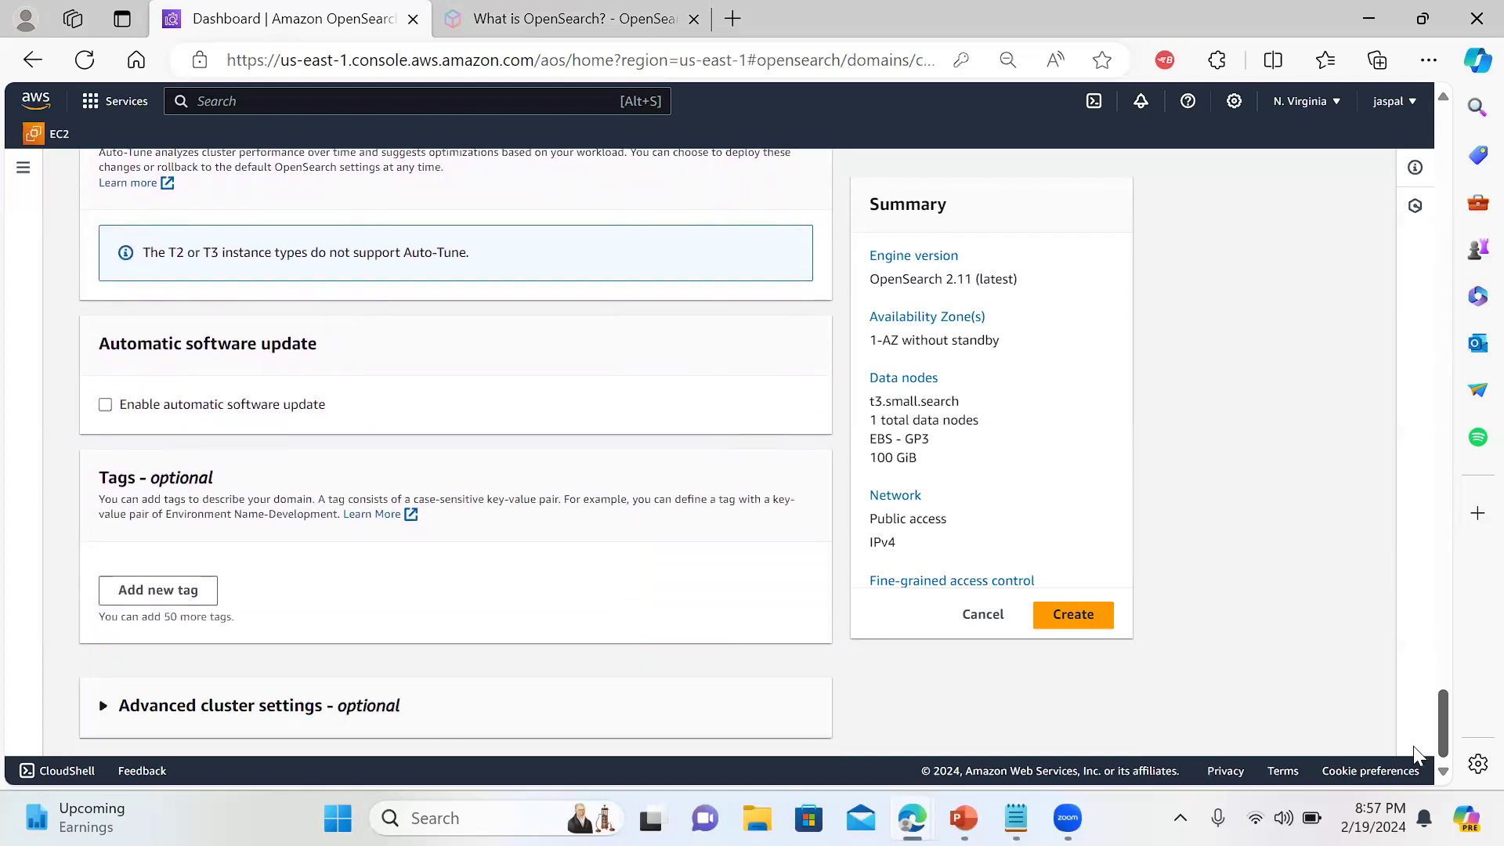
{"action": "left_click", "coordinate": [105, 706]}
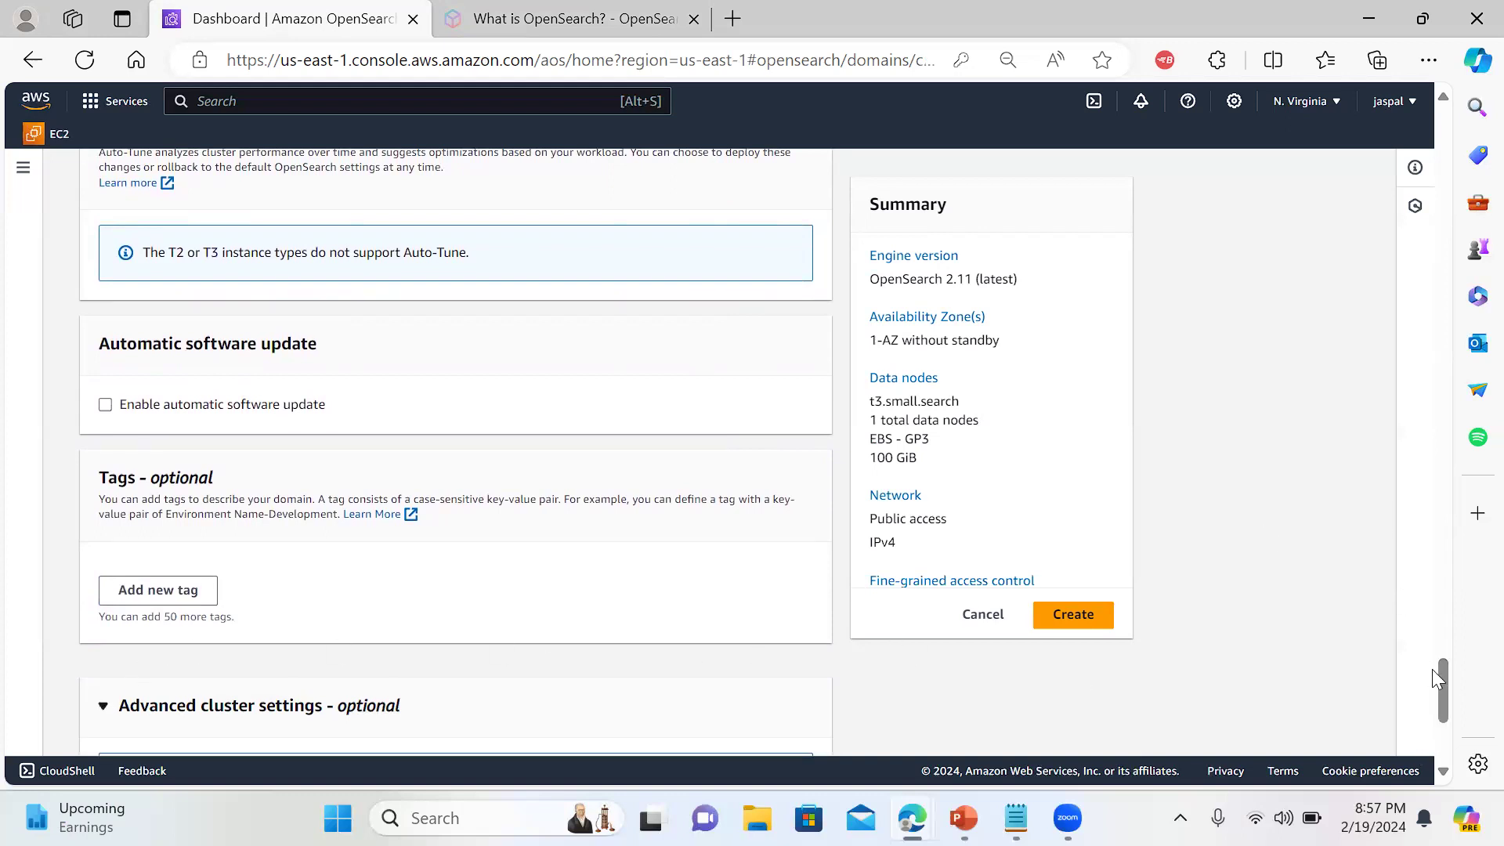
{"action": "left_click_drag", "start_coordinate": [1441, 677], "coordinate": [1409, 294]}
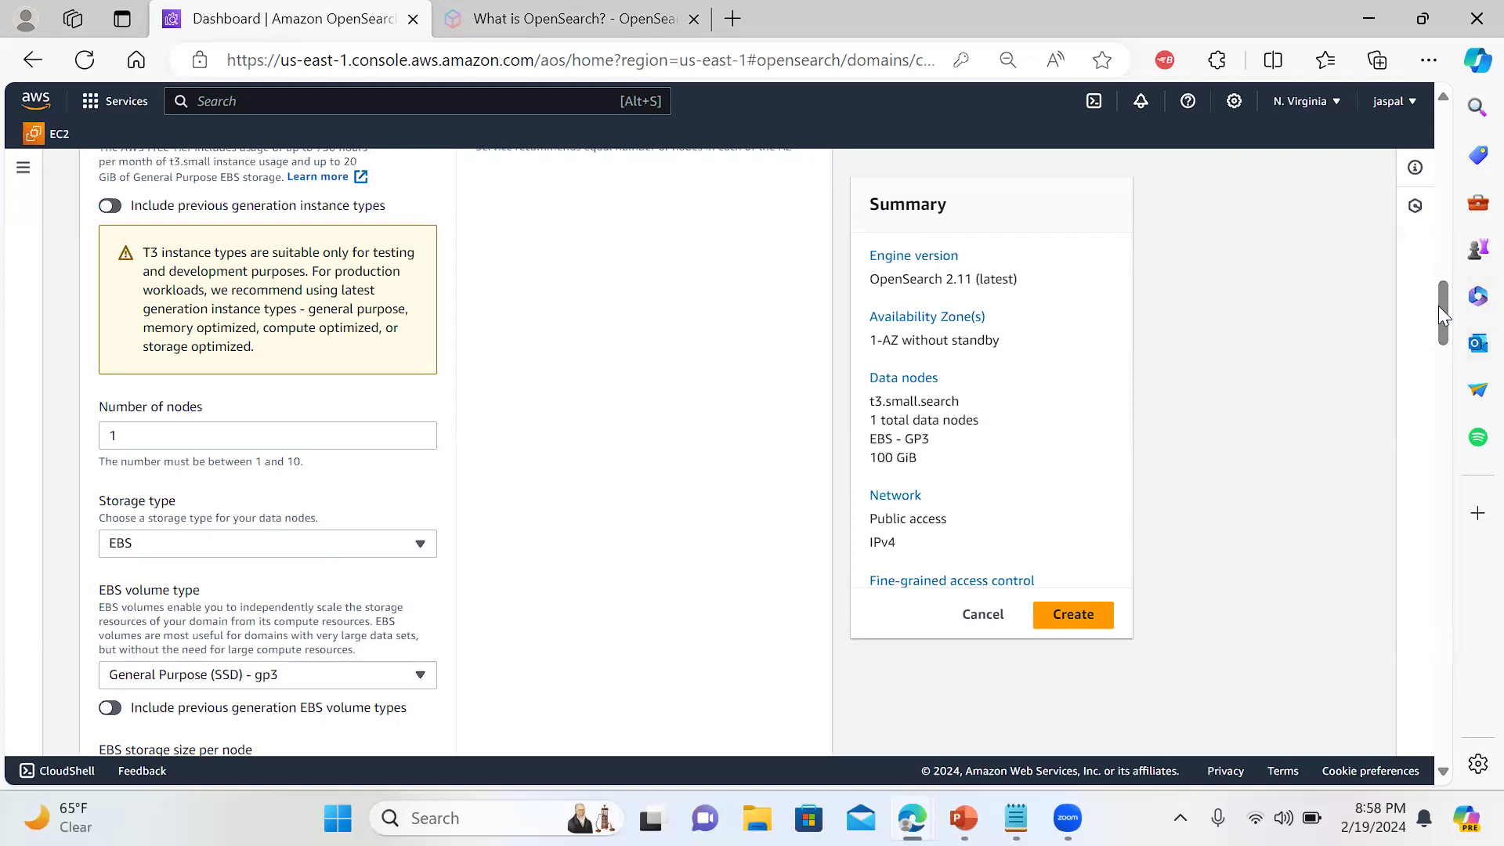
Create the domain from the Summary panel and scroll its page while it provisions
{"action": "left_click_drag", "start_coordinate": [1438, 310], "coordinate": [1439, 317]}
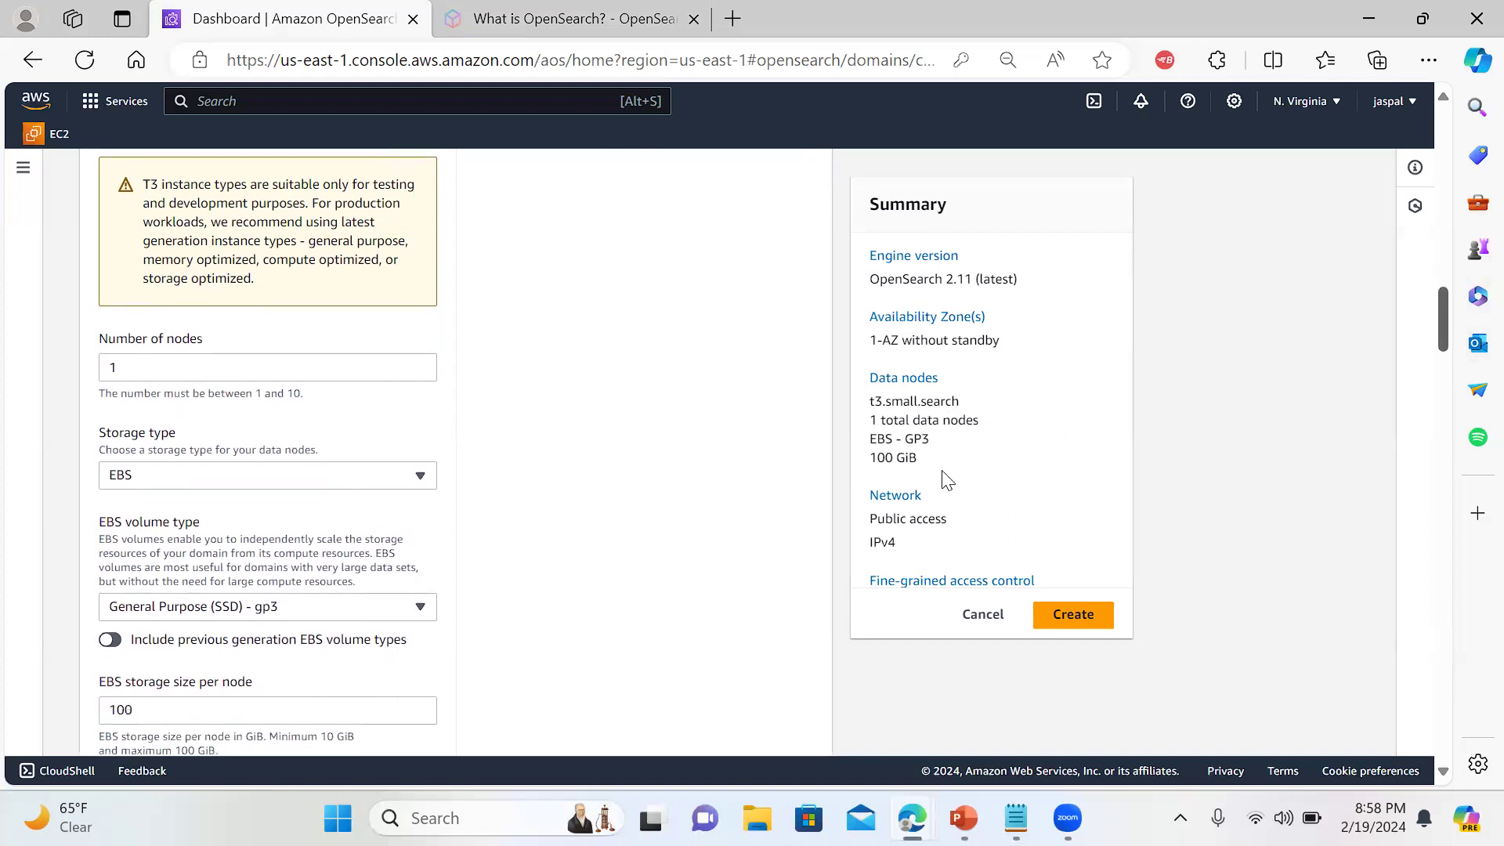
{"action": "left_click", "coordinate": [1054, 617]}
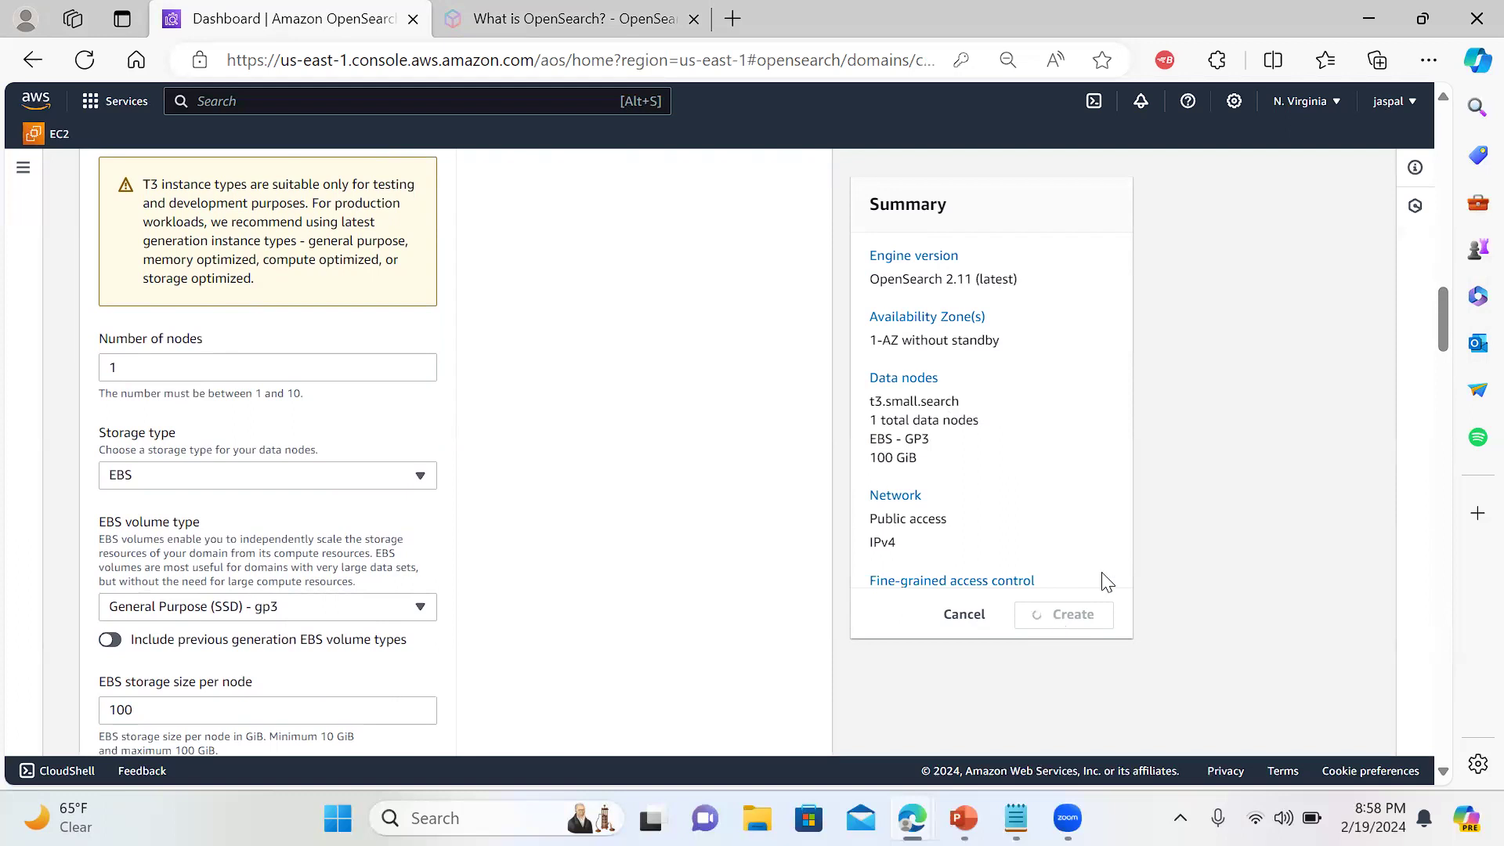
{"action": "scroll", "coordinate": [1439, 322], "scroll_direction": "down", "scroll_amount": 5}
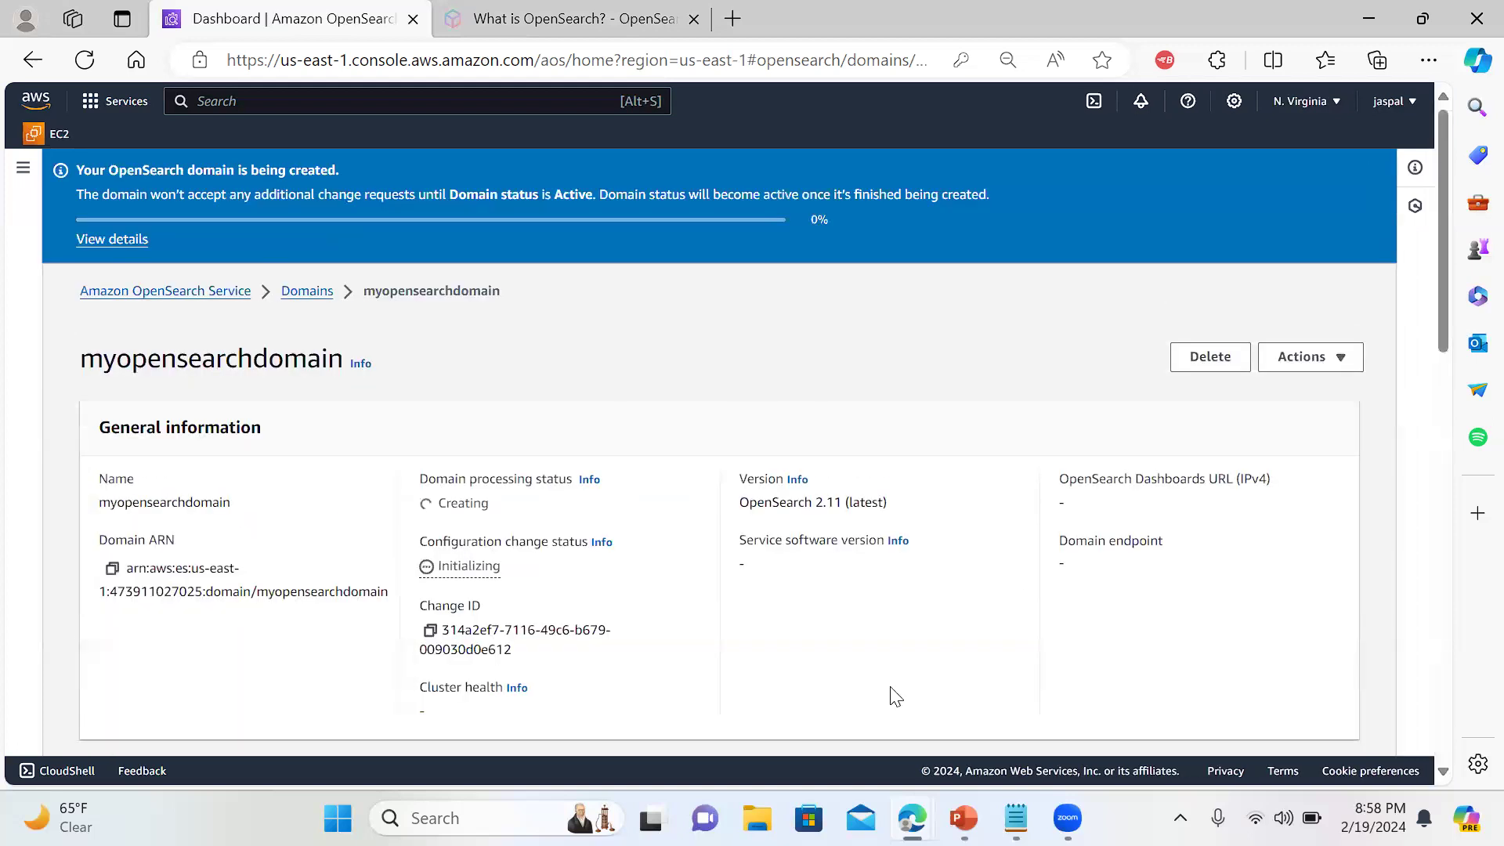
{"action": "left_click_drag", "start_coordinate": [1438, 277], "coordinate": [1438, 307]}
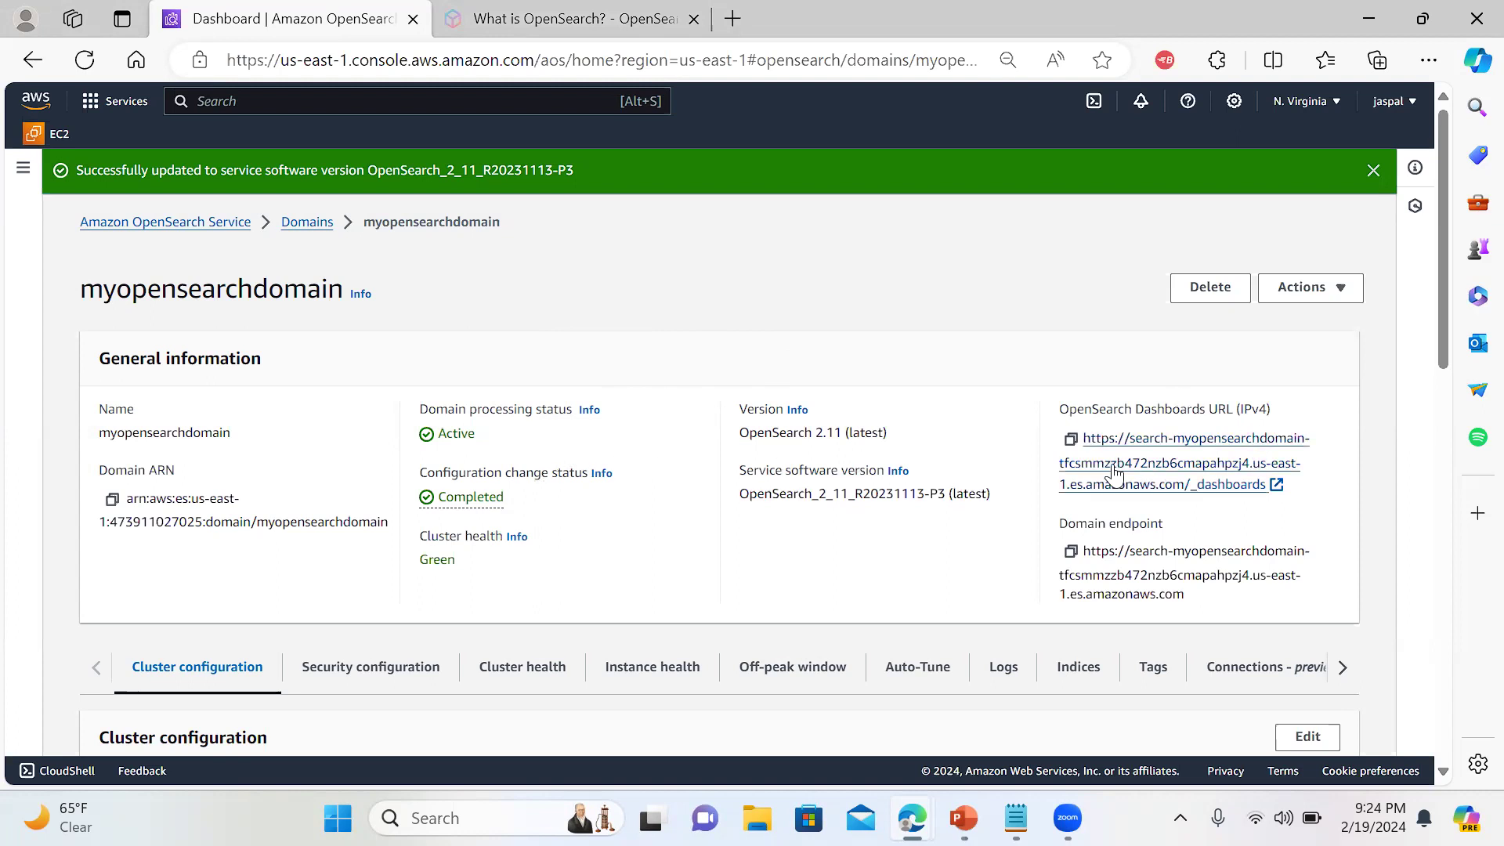
Reopen myopensearchdomain's details from the service Dashboard's Domain health table
{"action": "left_click", "coordinate": [22, 171]}
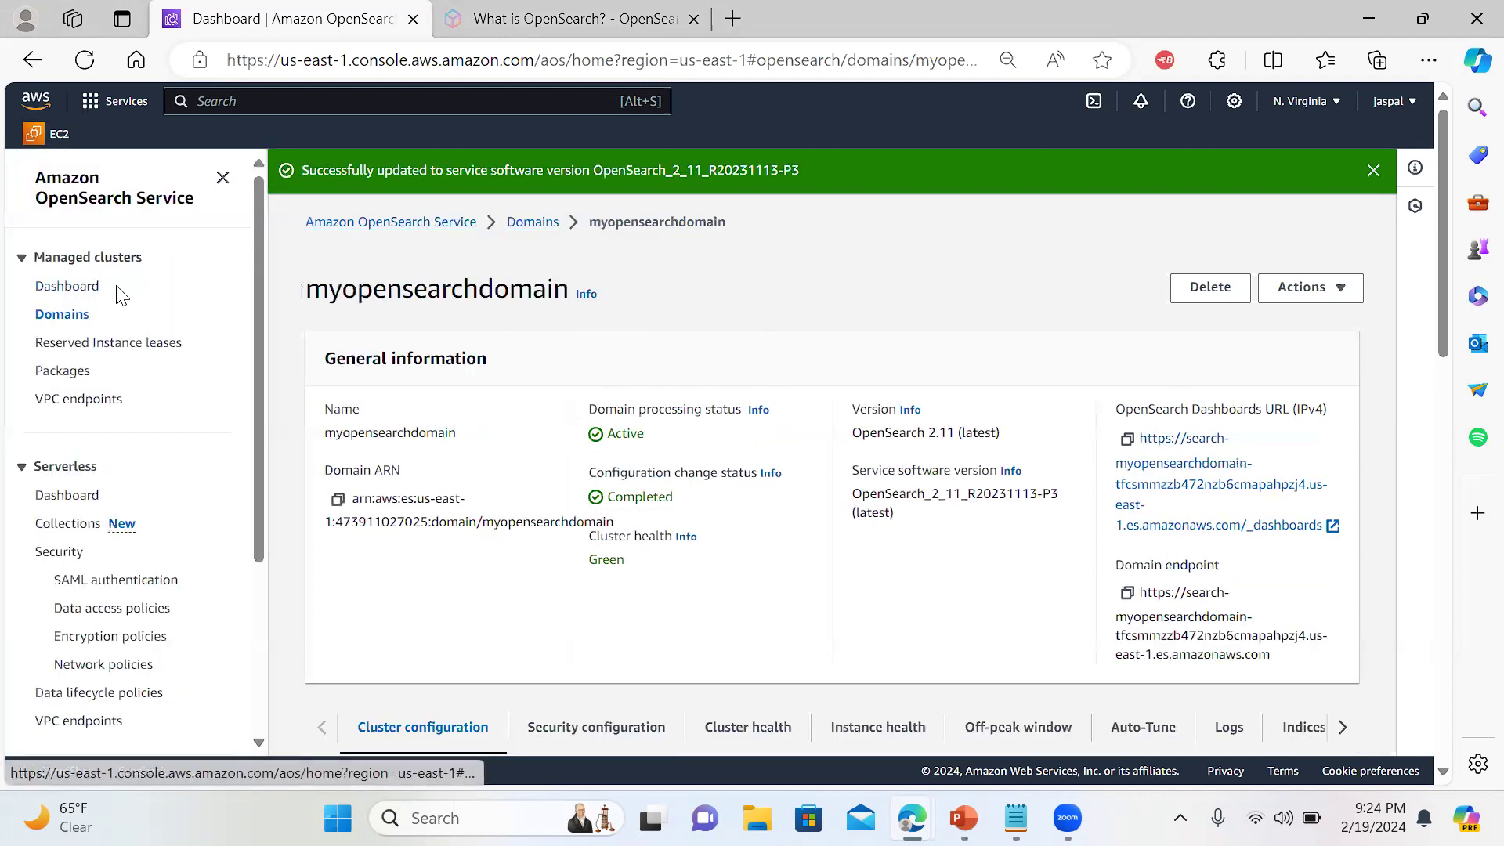
{"action": "left_click", "coordinate": [79, 286]}
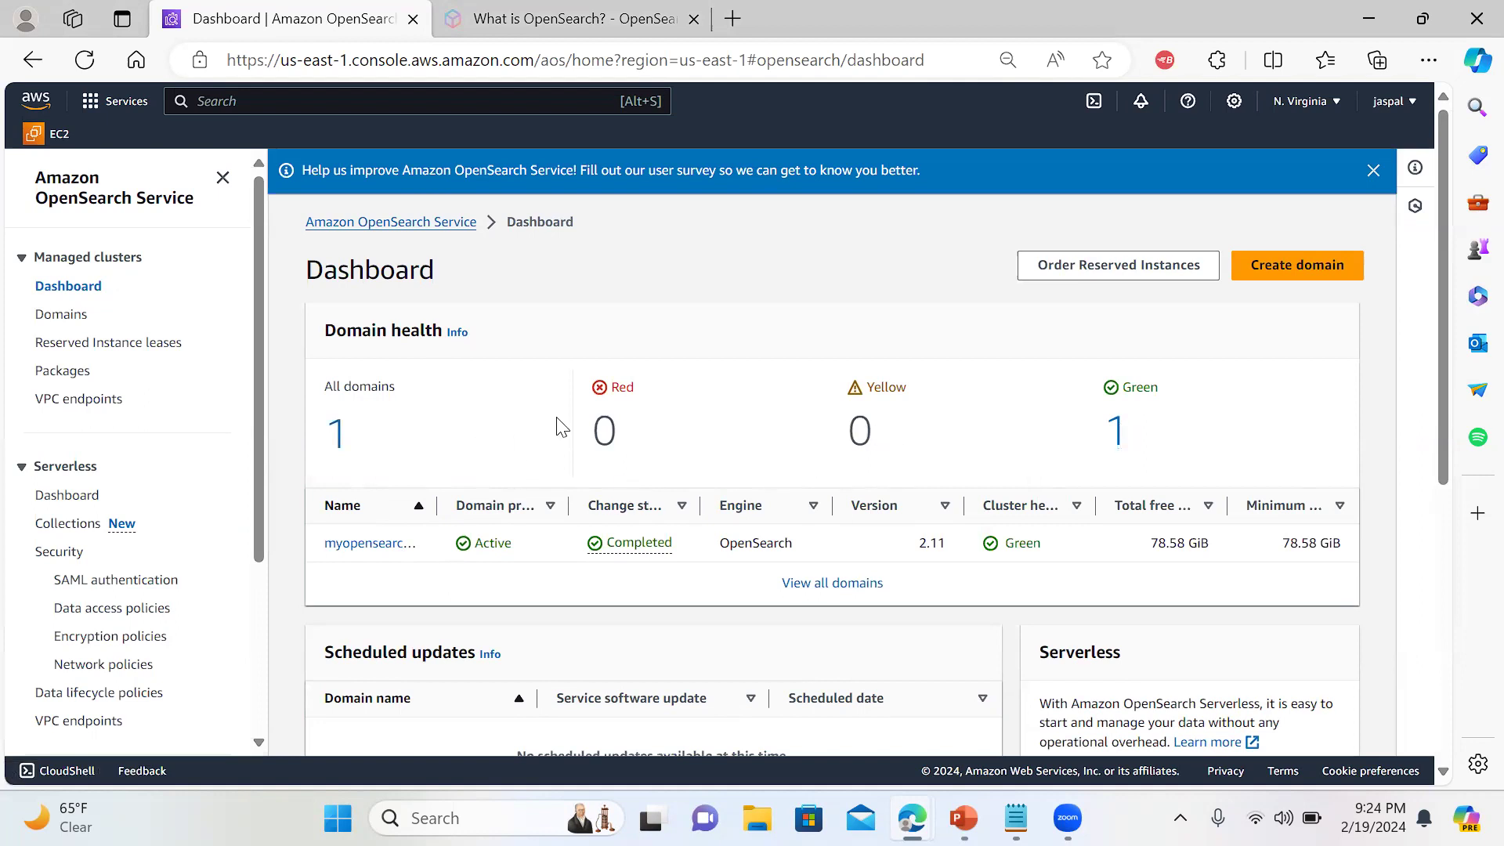
{"action": "left_click", "coordinate": [362, 544]}
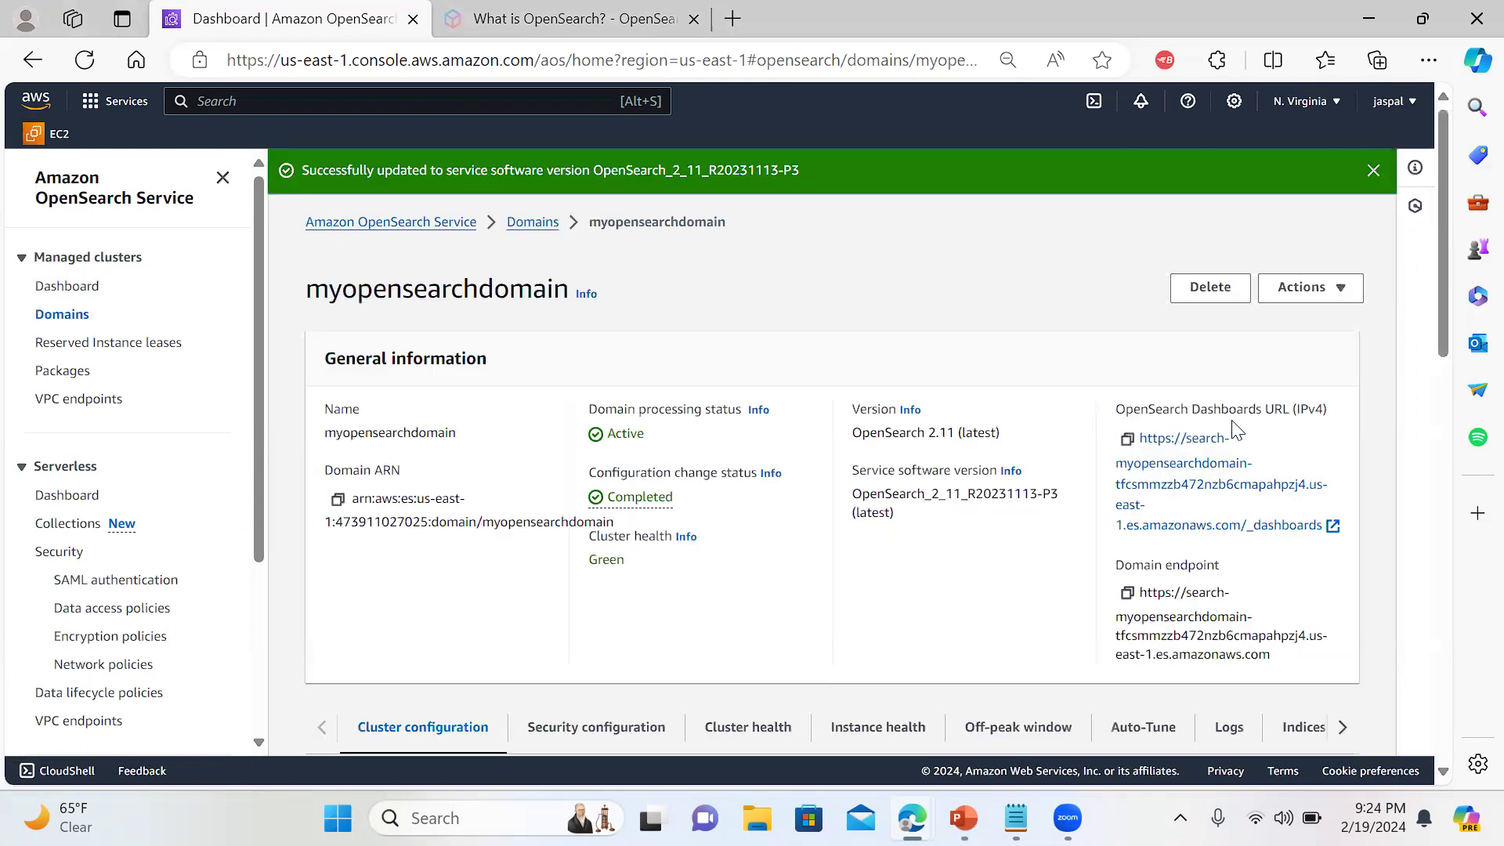
Try the domain's Dashboards URL in a new tab, then return to the console's domain details
{"action": "left_click", "coordinate": [1184, 473]}
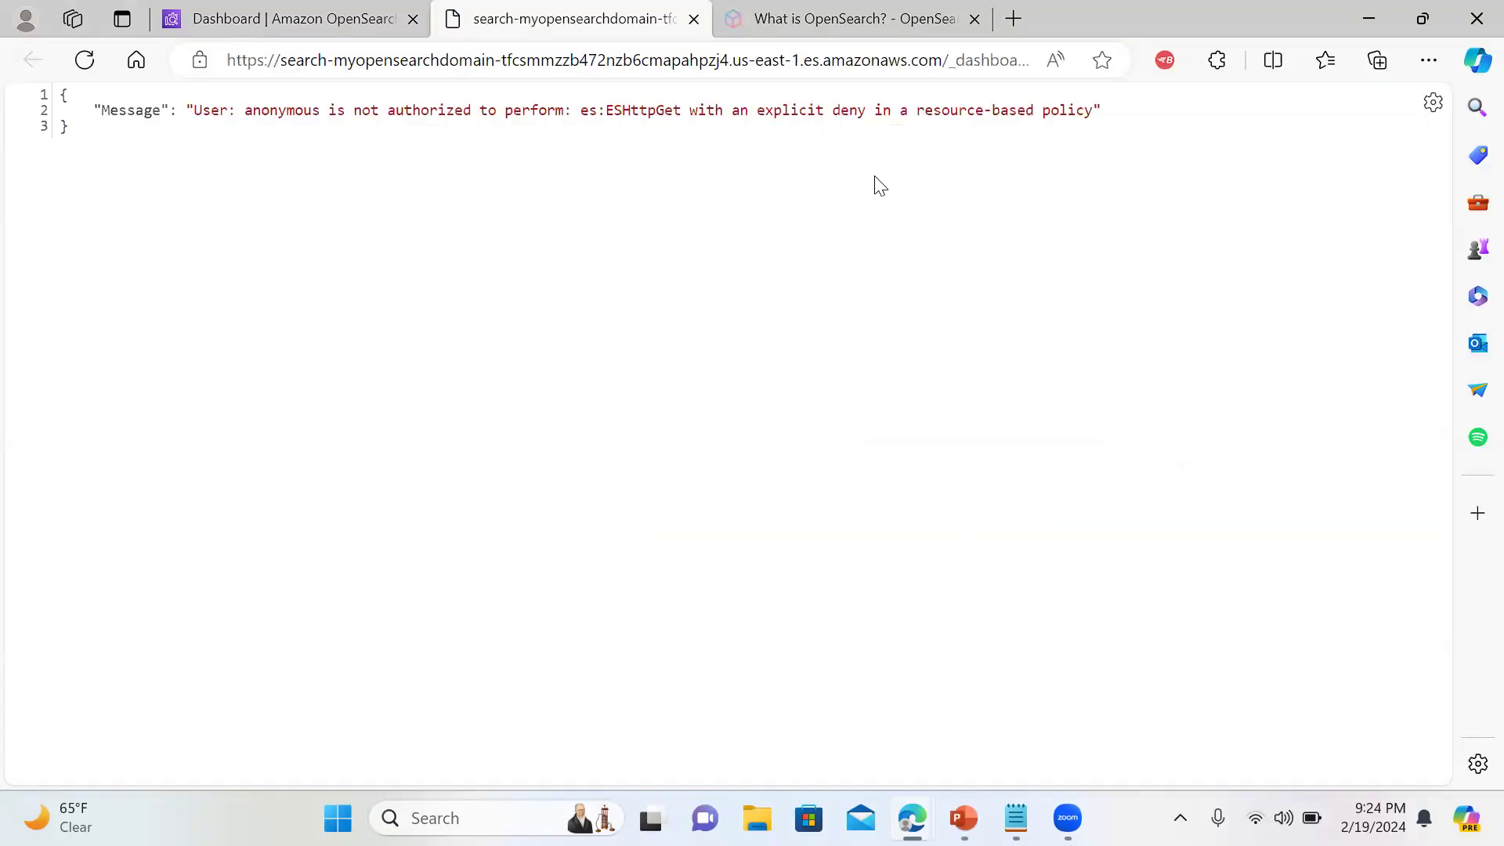
{"action": "left_click", "coordinate": [309, 27]}
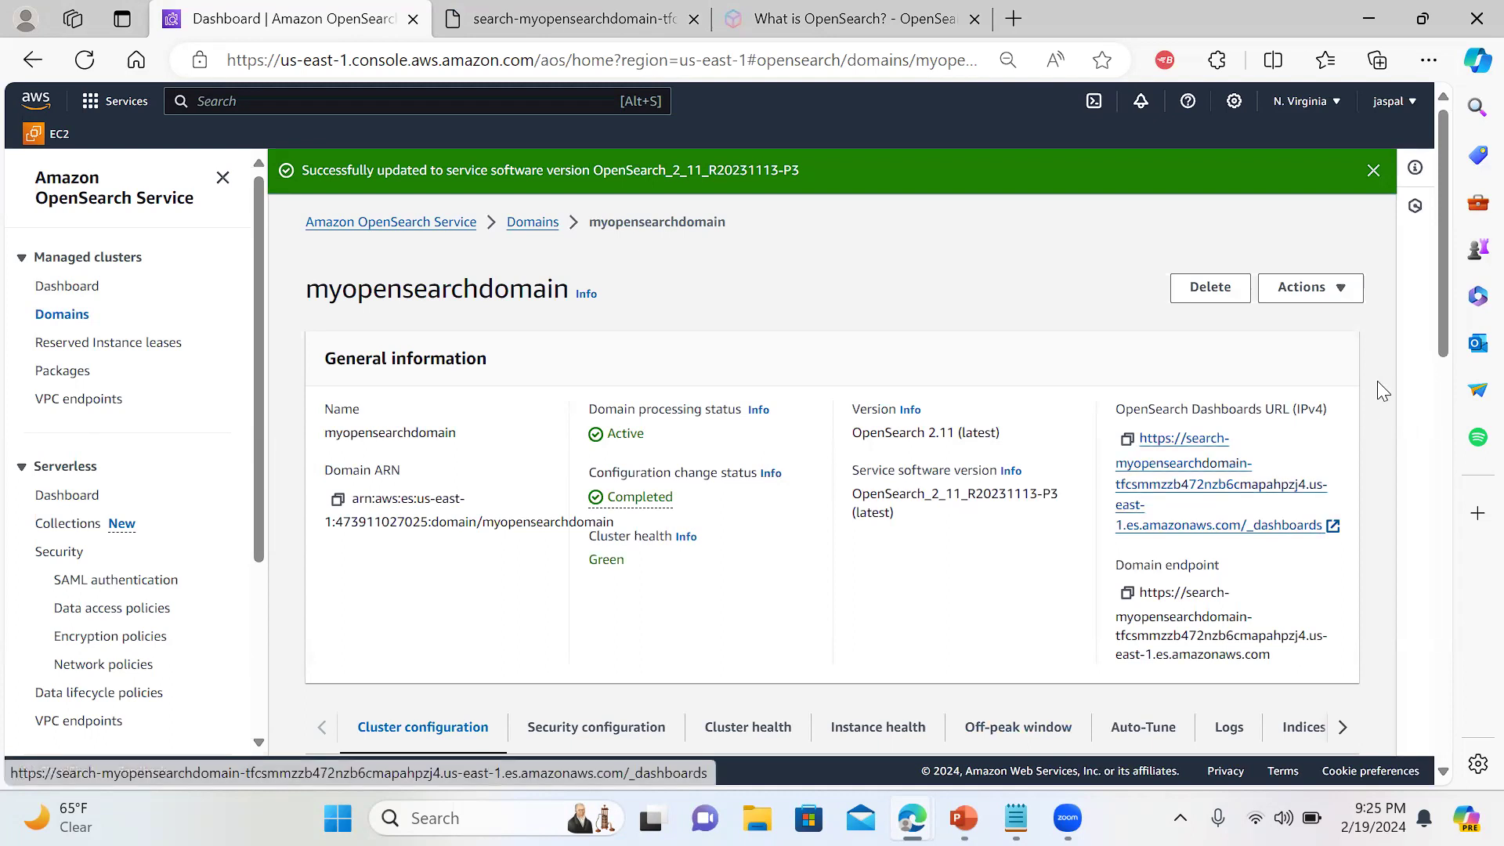
{"action": "left_click_drag", "start_coordinate": [1437, 321], "coordinate": [1434, 516]}
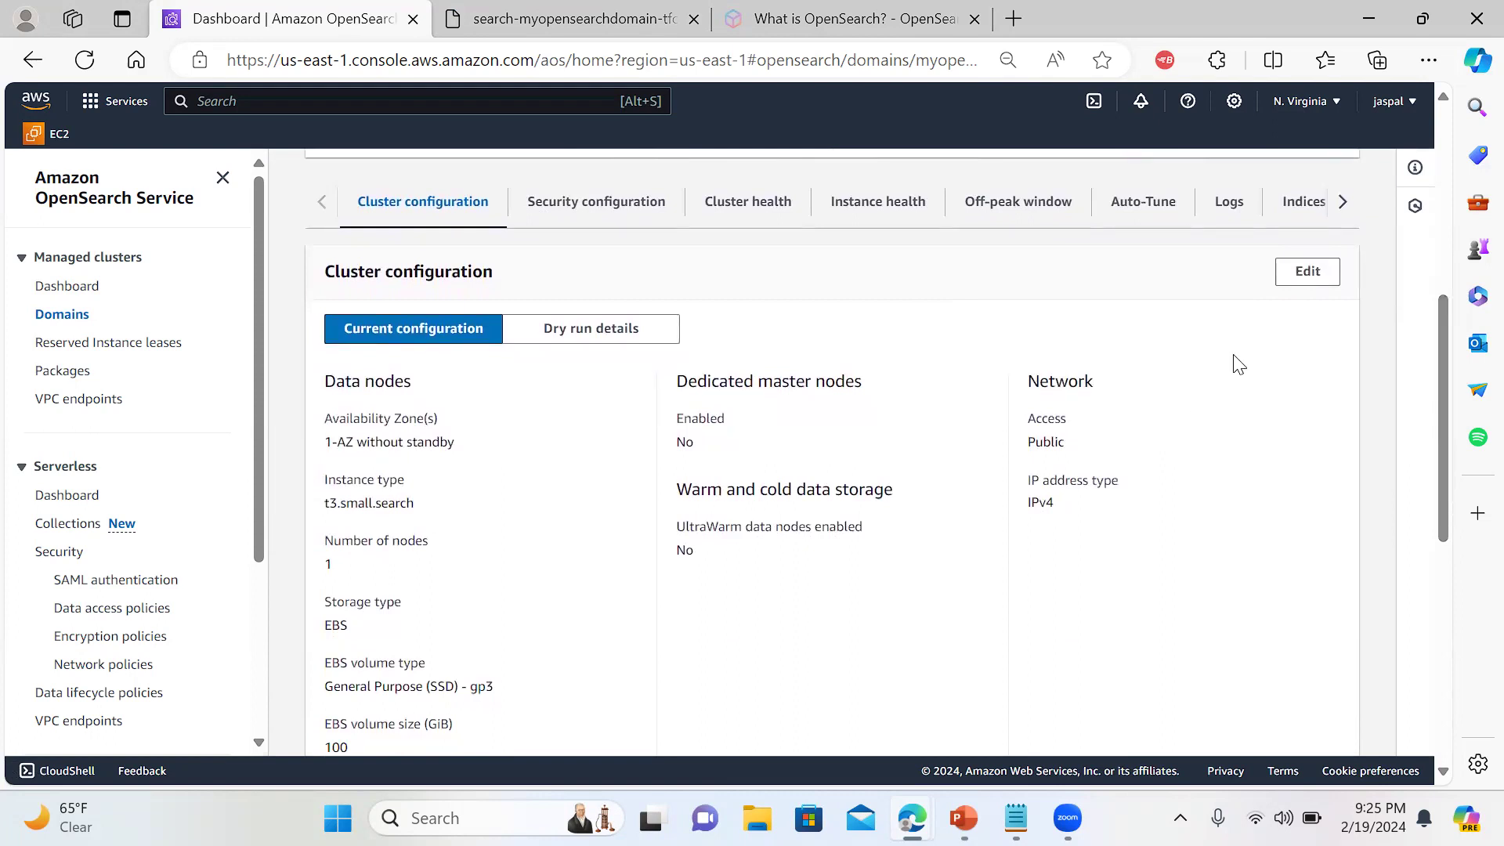
{"action": "left_click_drag", "start_coordinate": [1444, 357], "coordinate": [1355, 196]}
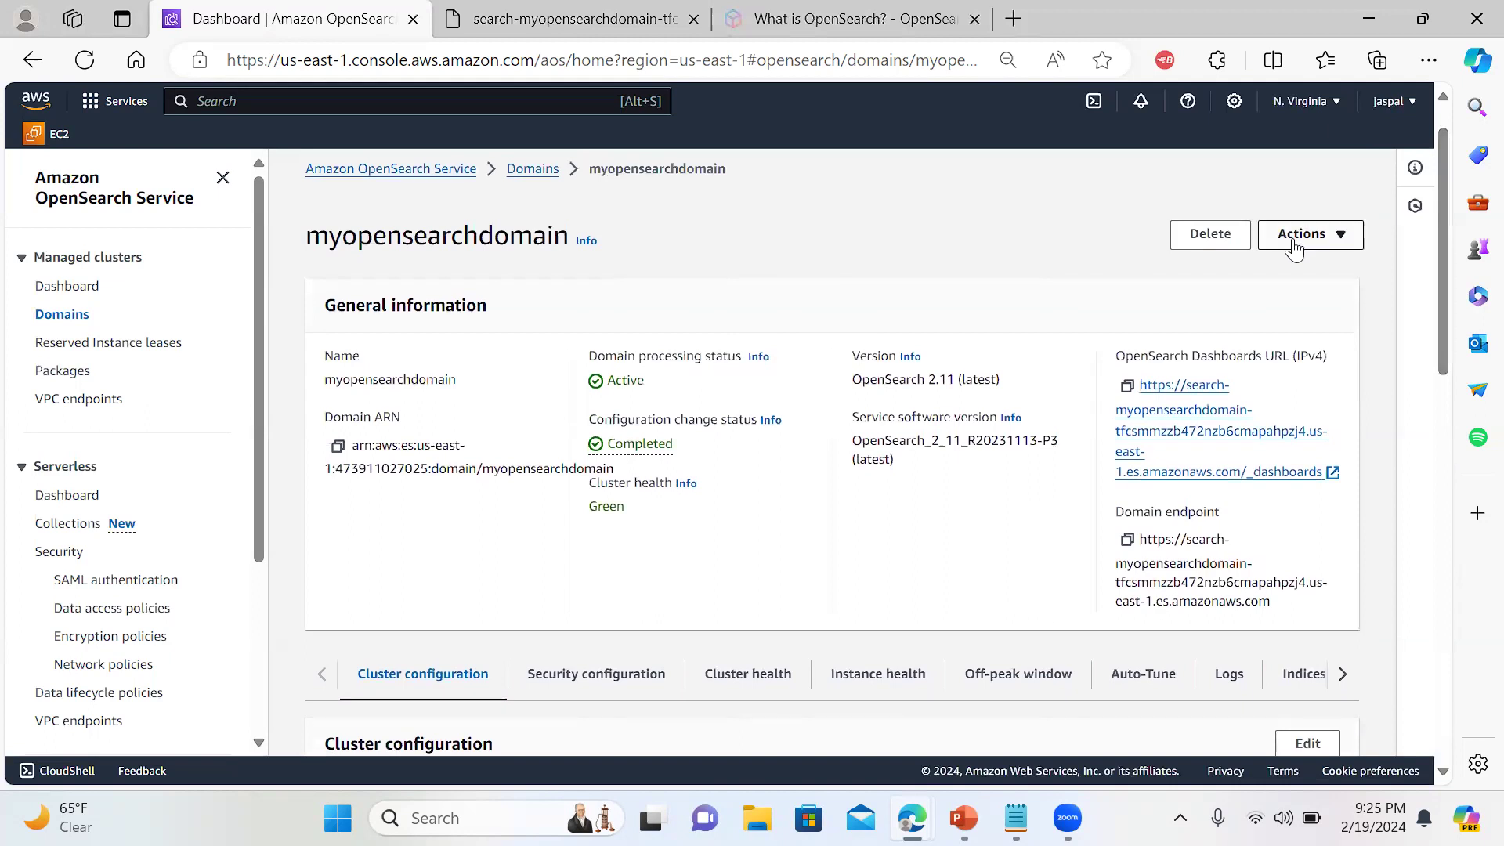
Open the domain's security configuration editor and check the access-error page's address
{"action": "left_click", "coordinate": [1296, 235]}
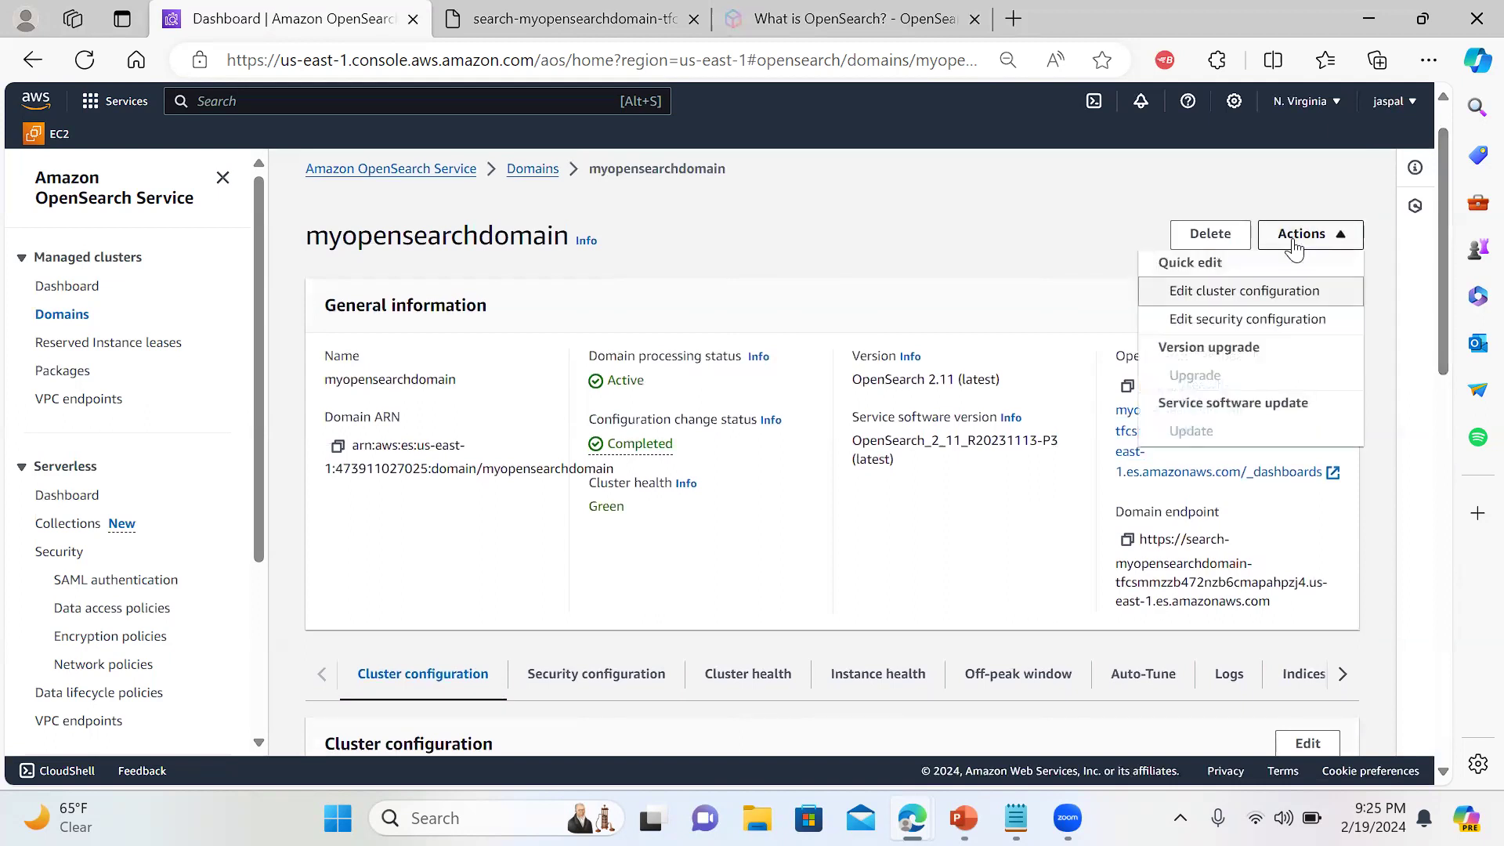
{"action": "left_click", "coordinate": [1270, 321]}
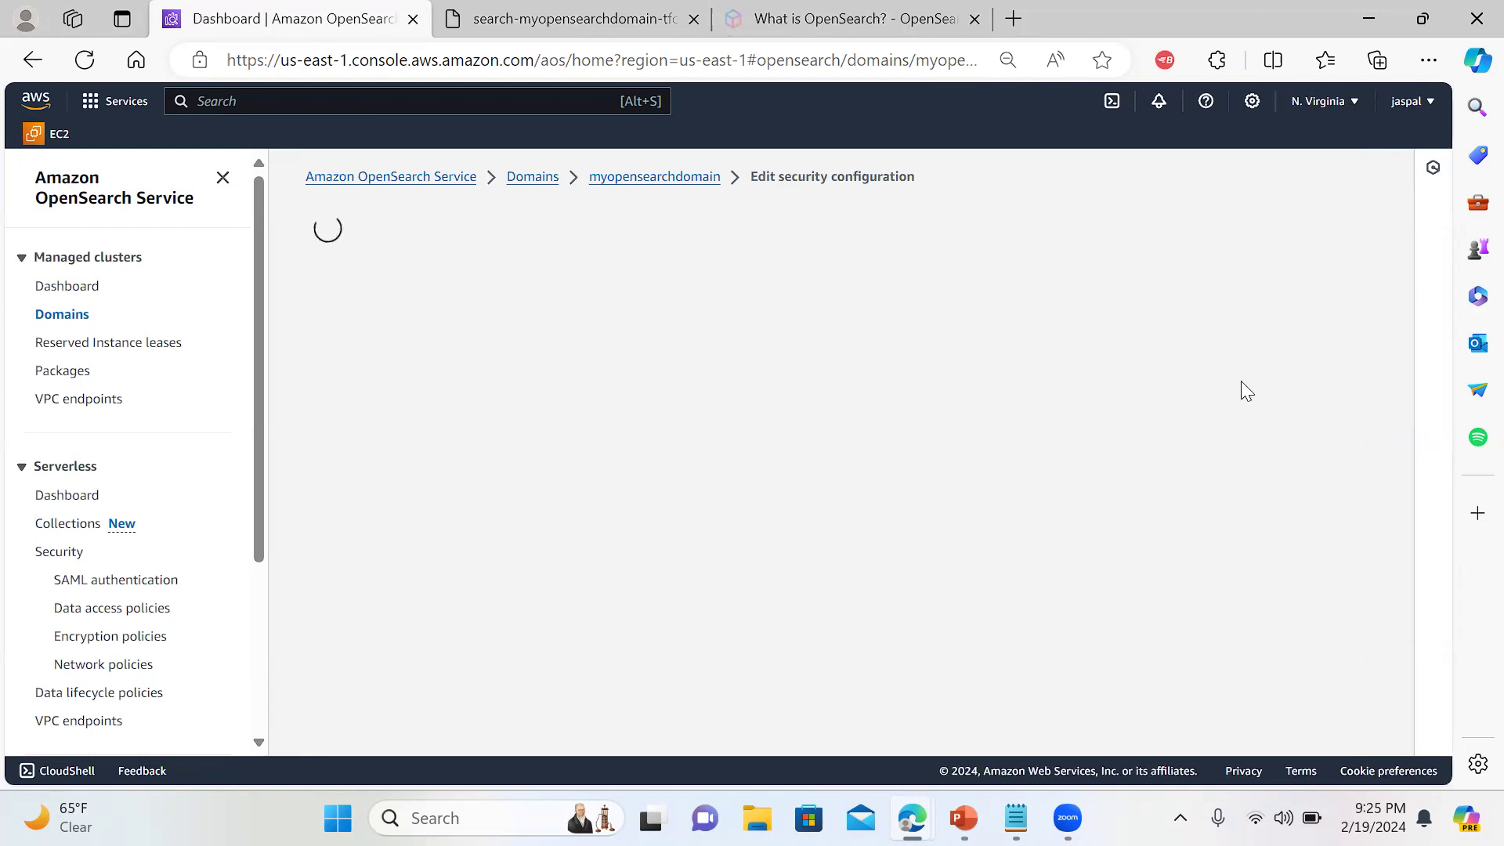
{"action": "left_click", "coordinate": [514, 19]}
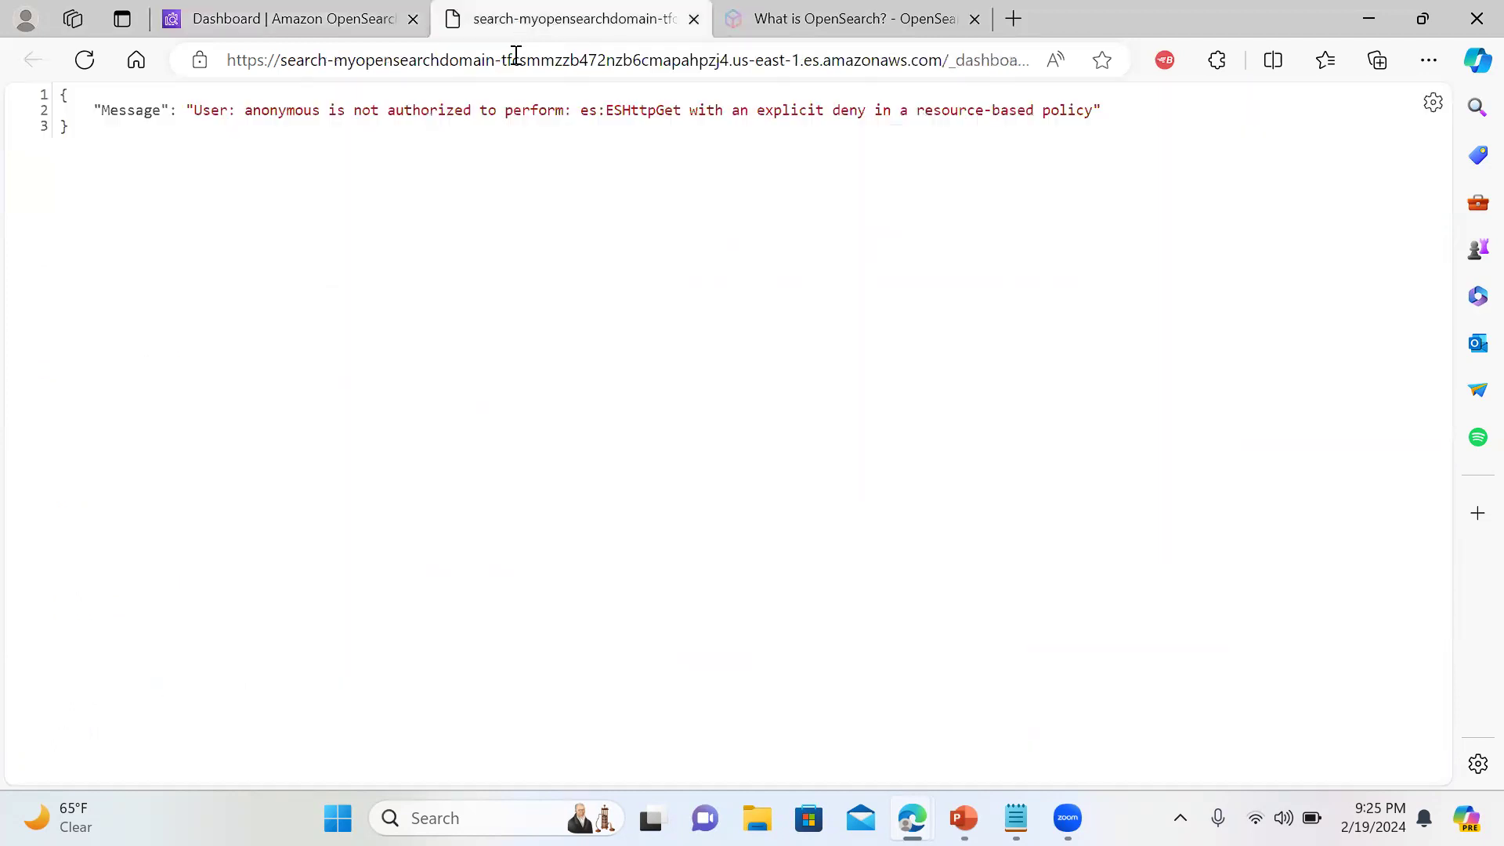
{"action": "left_click", "coordinate": [516, 60]}
{"action": "key", "text": "Escape"}
{"action": "left_click", "coordinate": [305, 21]}
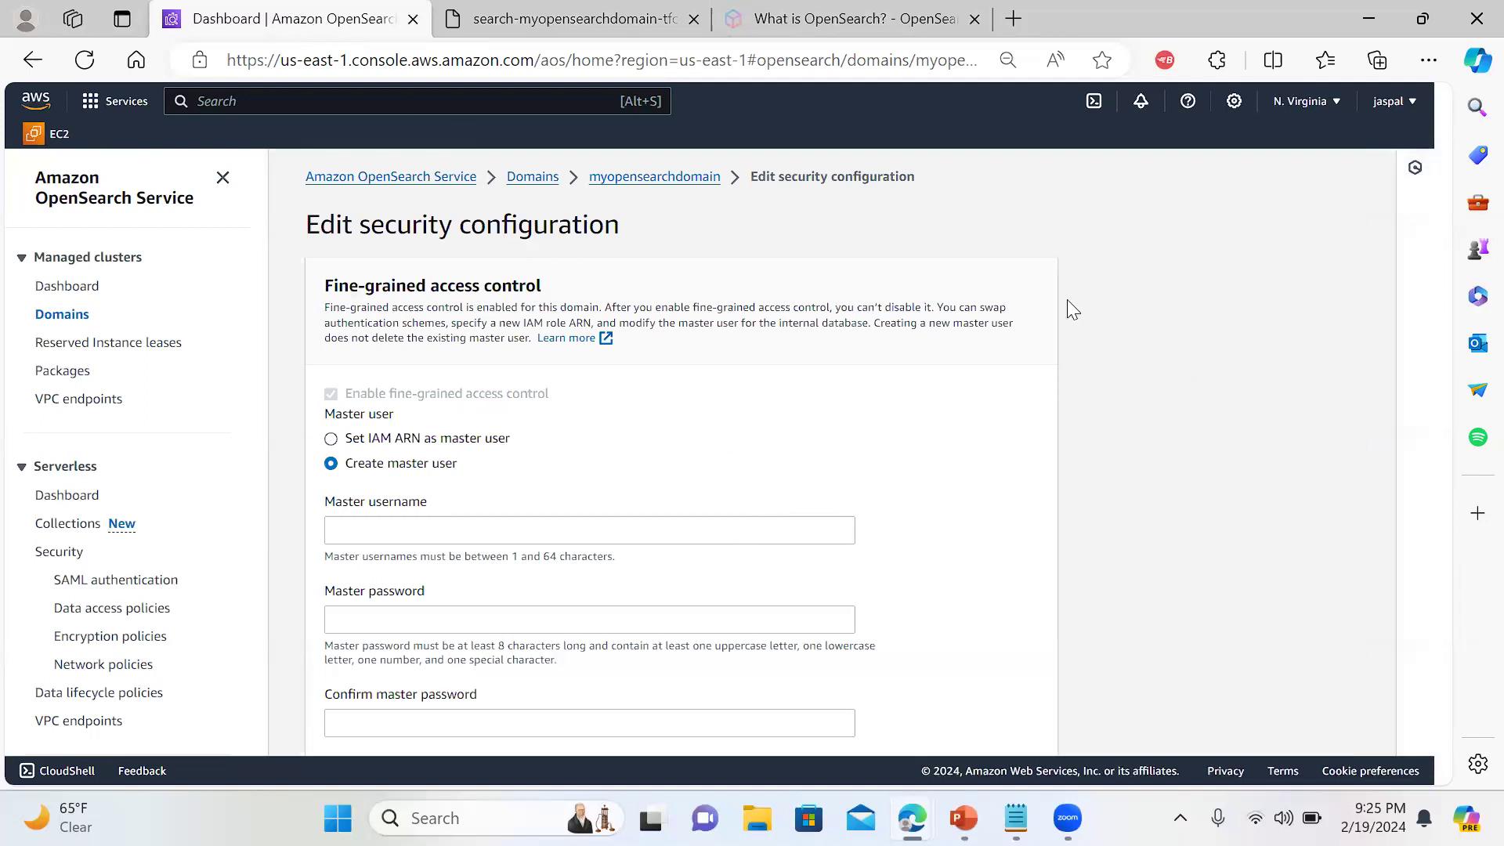
Try leaving the domain without an access policy, then cancel clearing the policy
{"action": "scroll", "coordinate": [1069, 307], "scroll_direction": "down", "scroll_amount": 2}
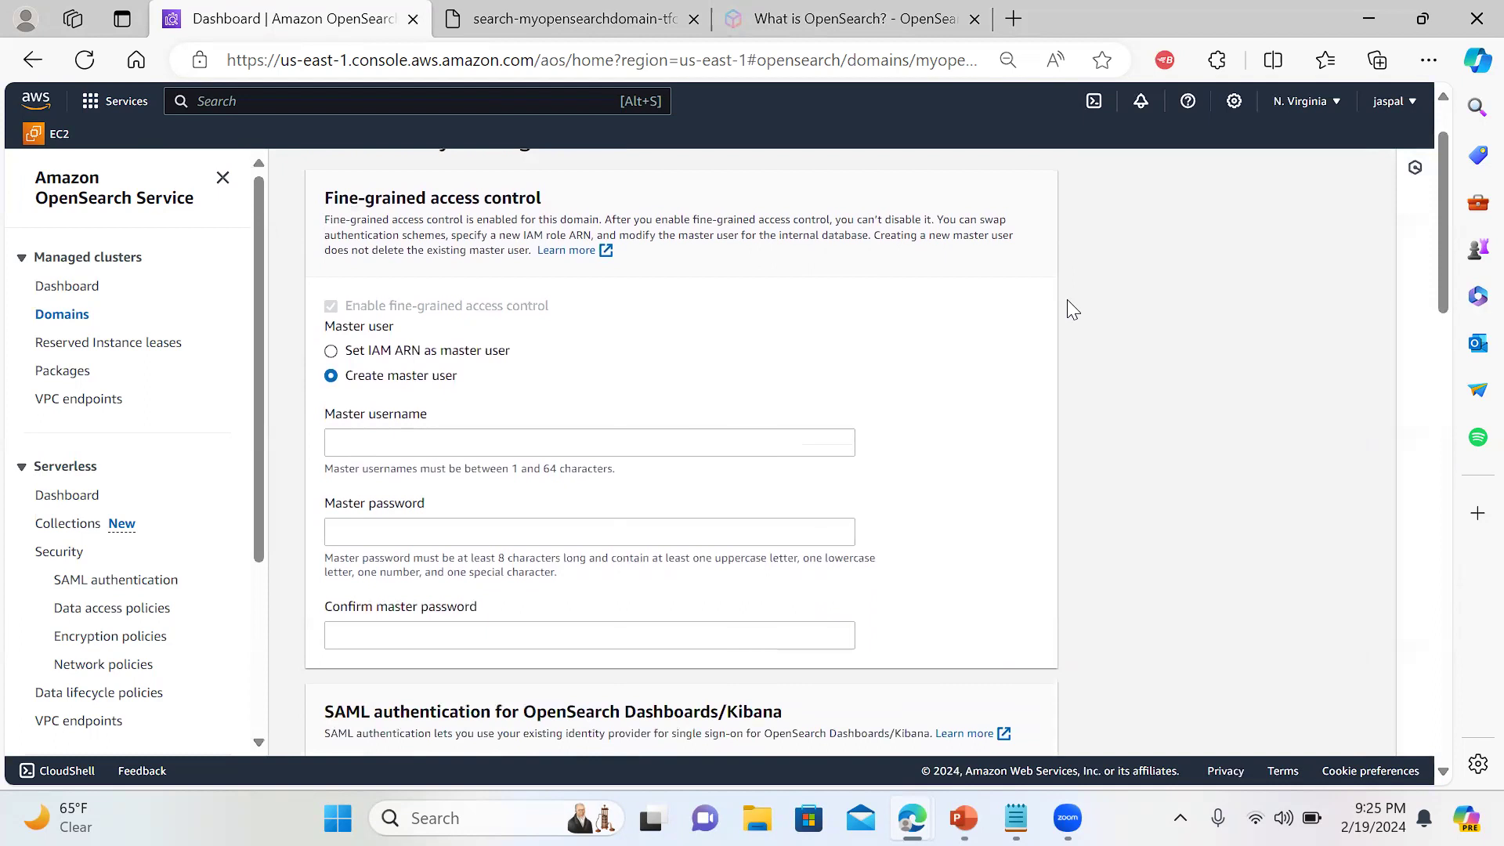
{"action": "scroll", "coordinate": [1068, 301], "scroll_direction": "down", "scroll_amount": 1}
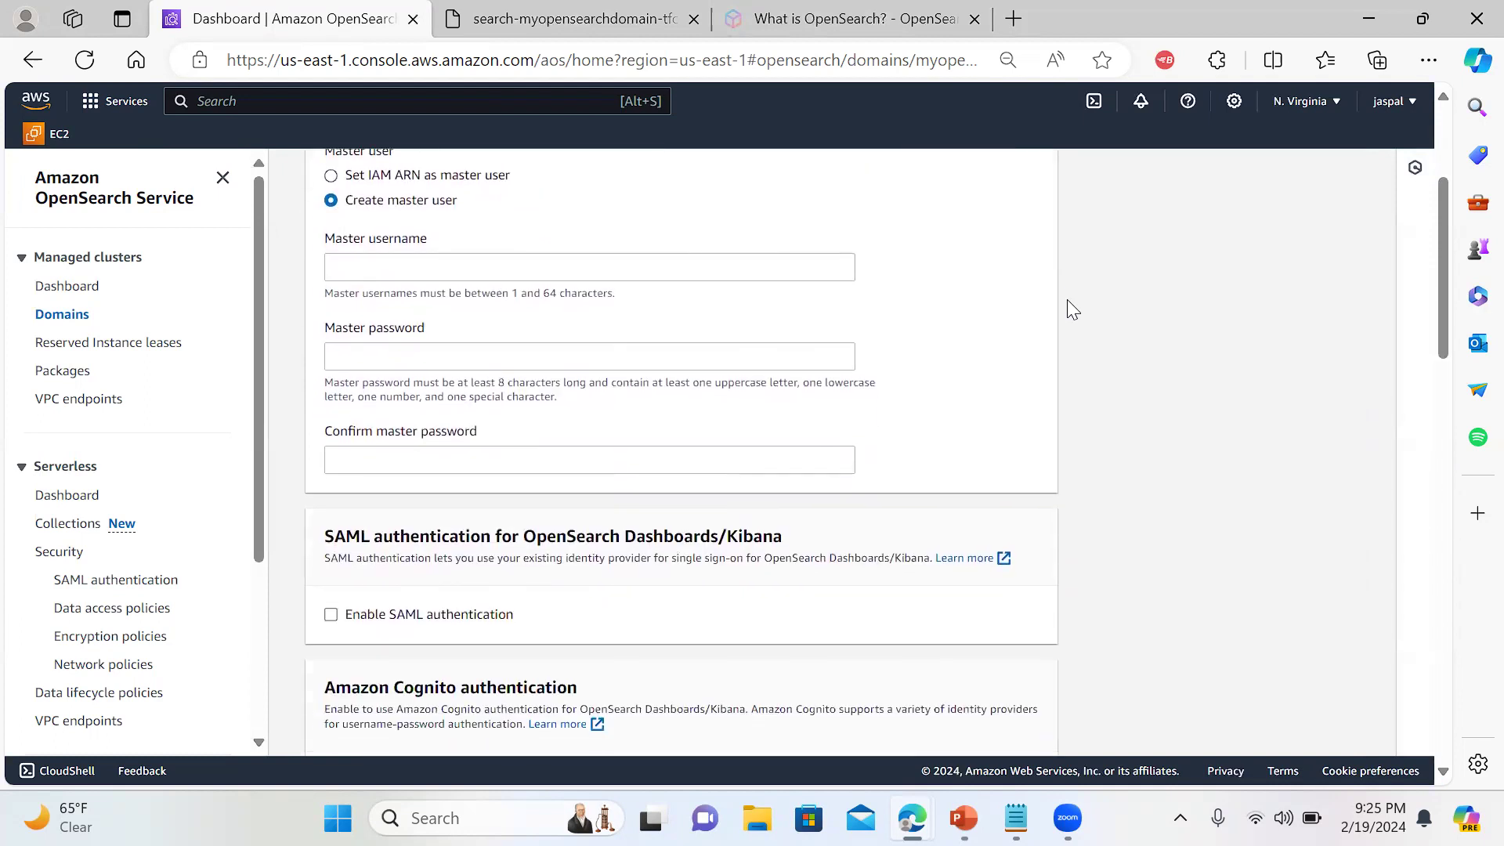
{"action": "scroll", "coordinate": [1069, 307], "scroll_direction": "down", "scroll_amount": 7}
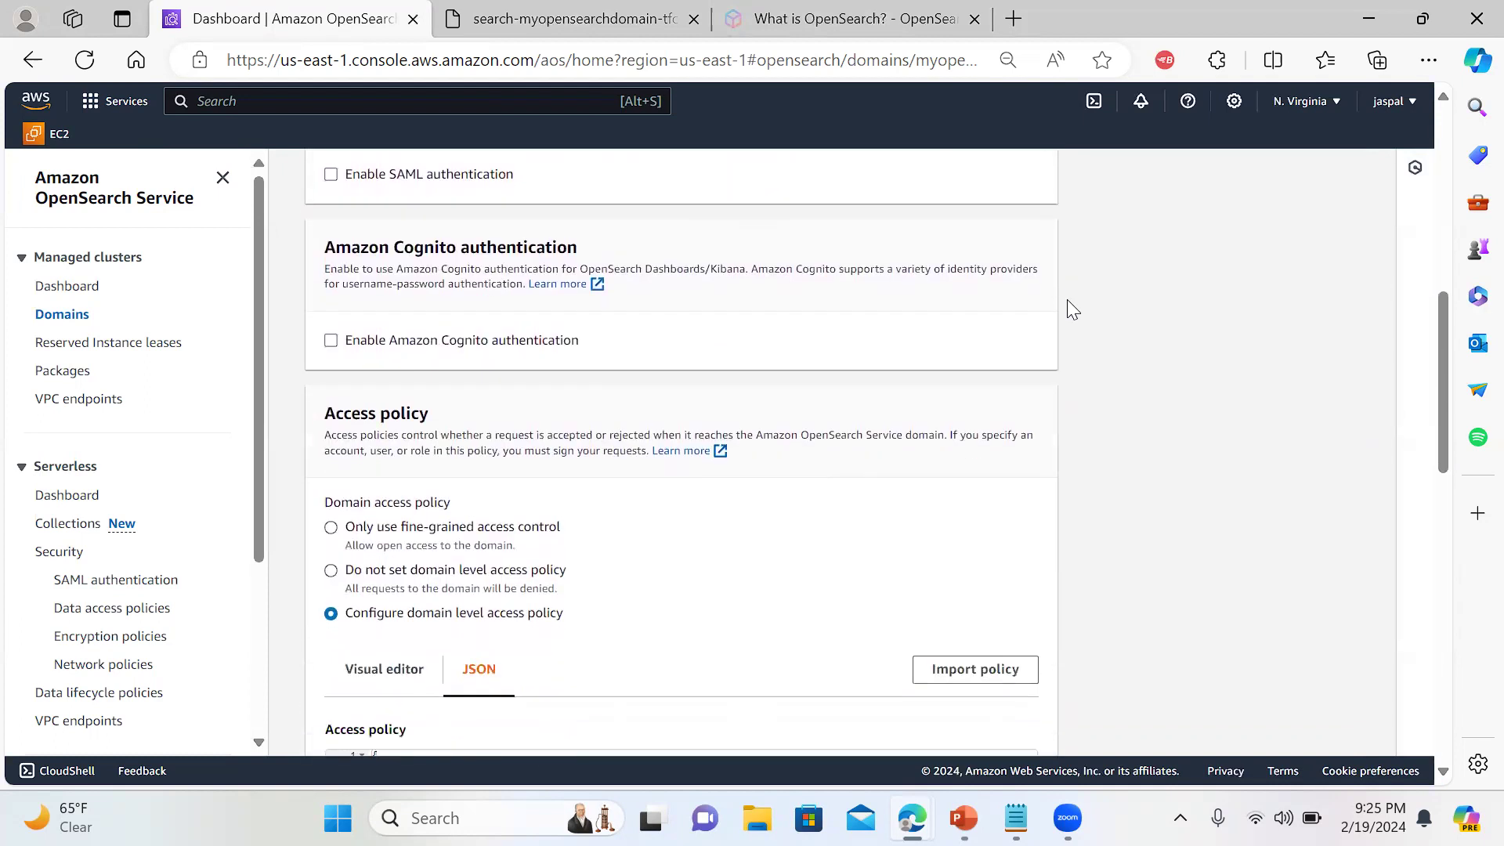
{"action": "scroll", "coordinate": [1072, 309], "scroll_direction": "down", "scroll_amount": 1}
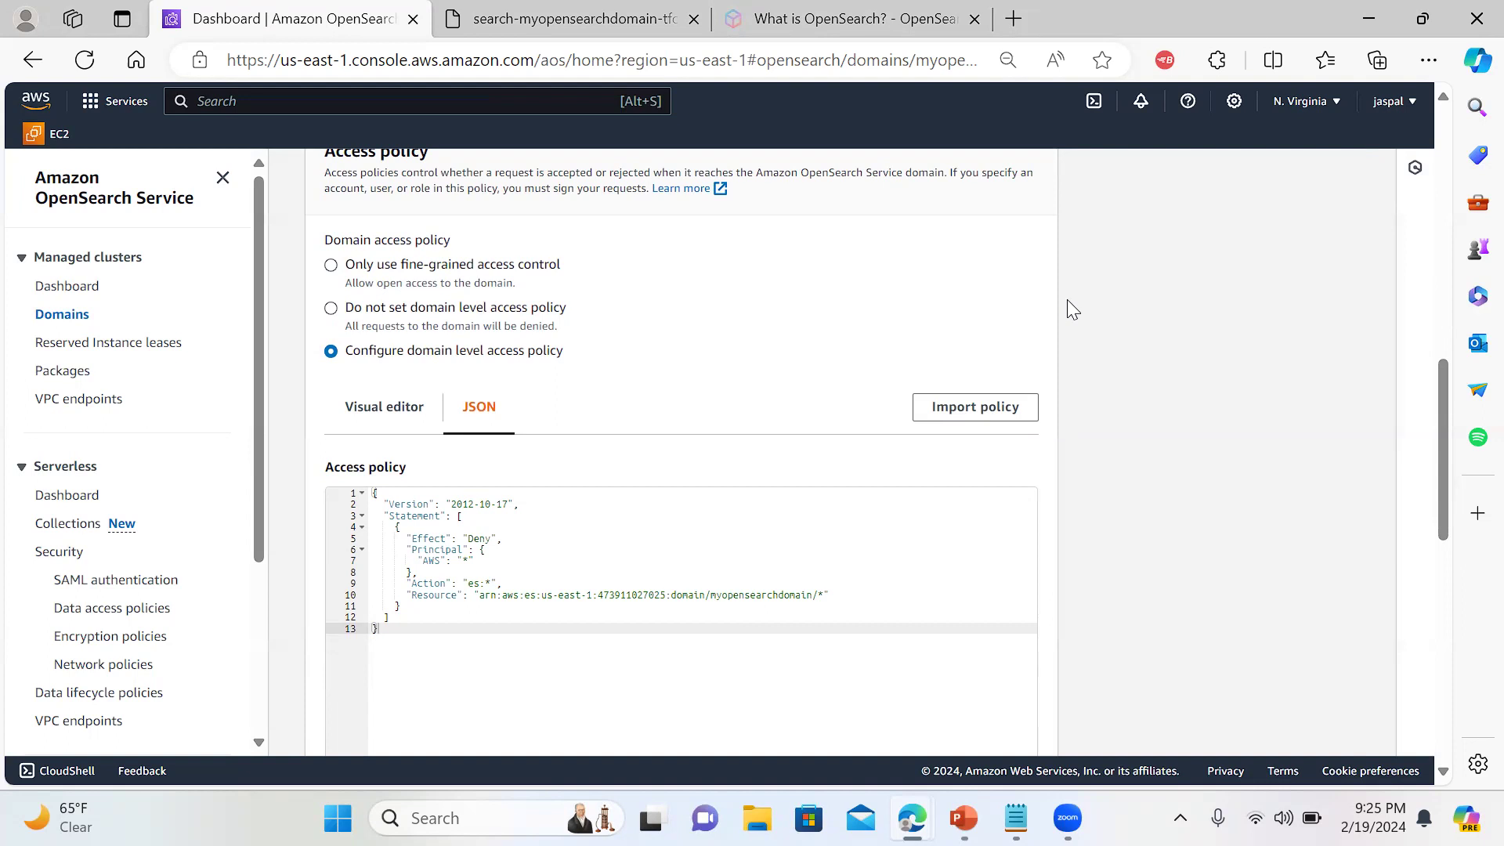
{"action": "left_click", "coordinate": [387, 318]}
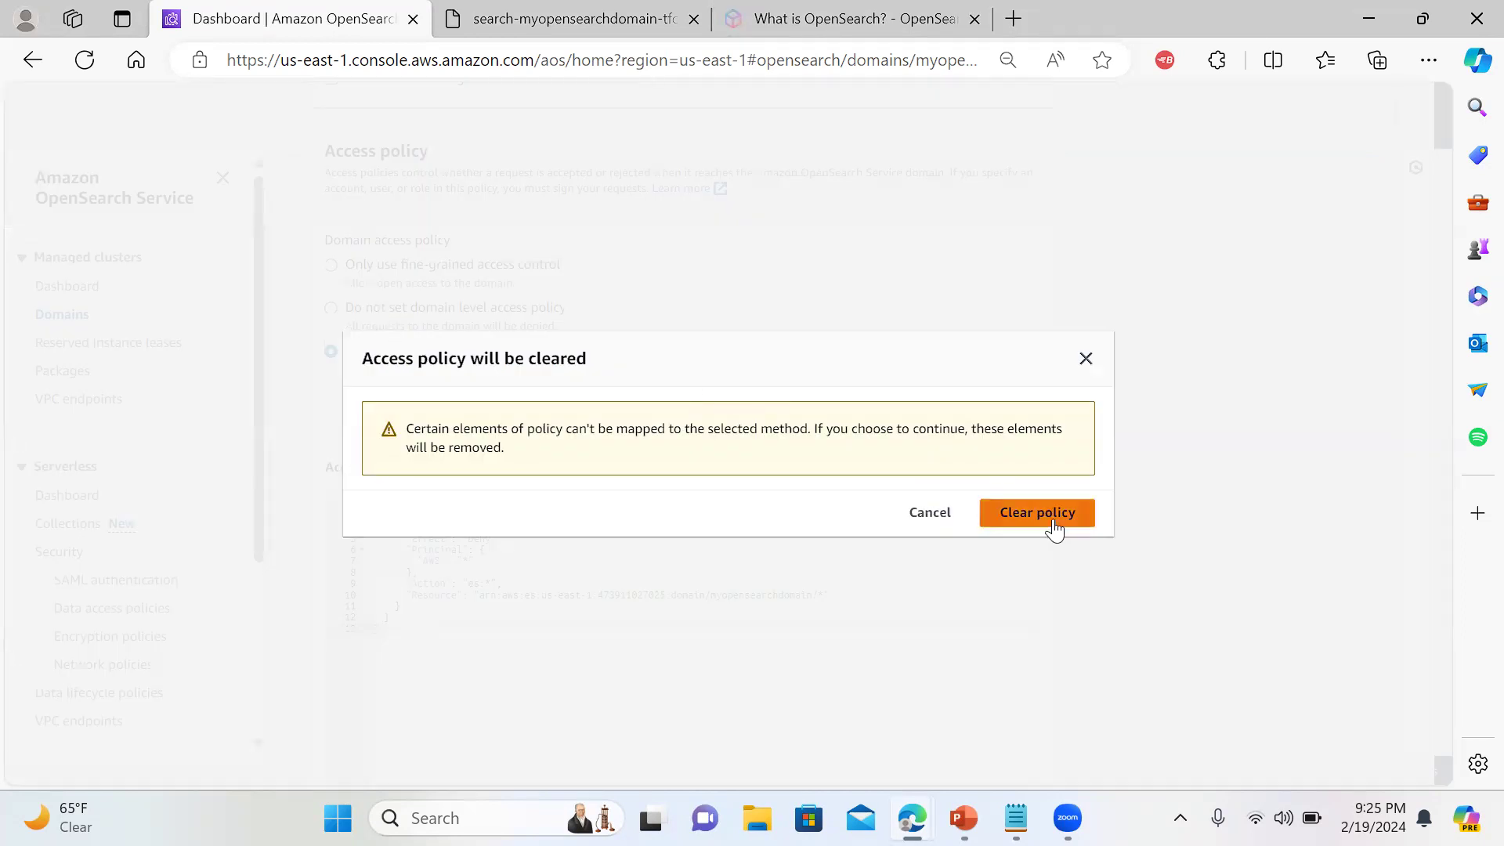
{"action": "left_click", "coordinate": [1087, 359]}
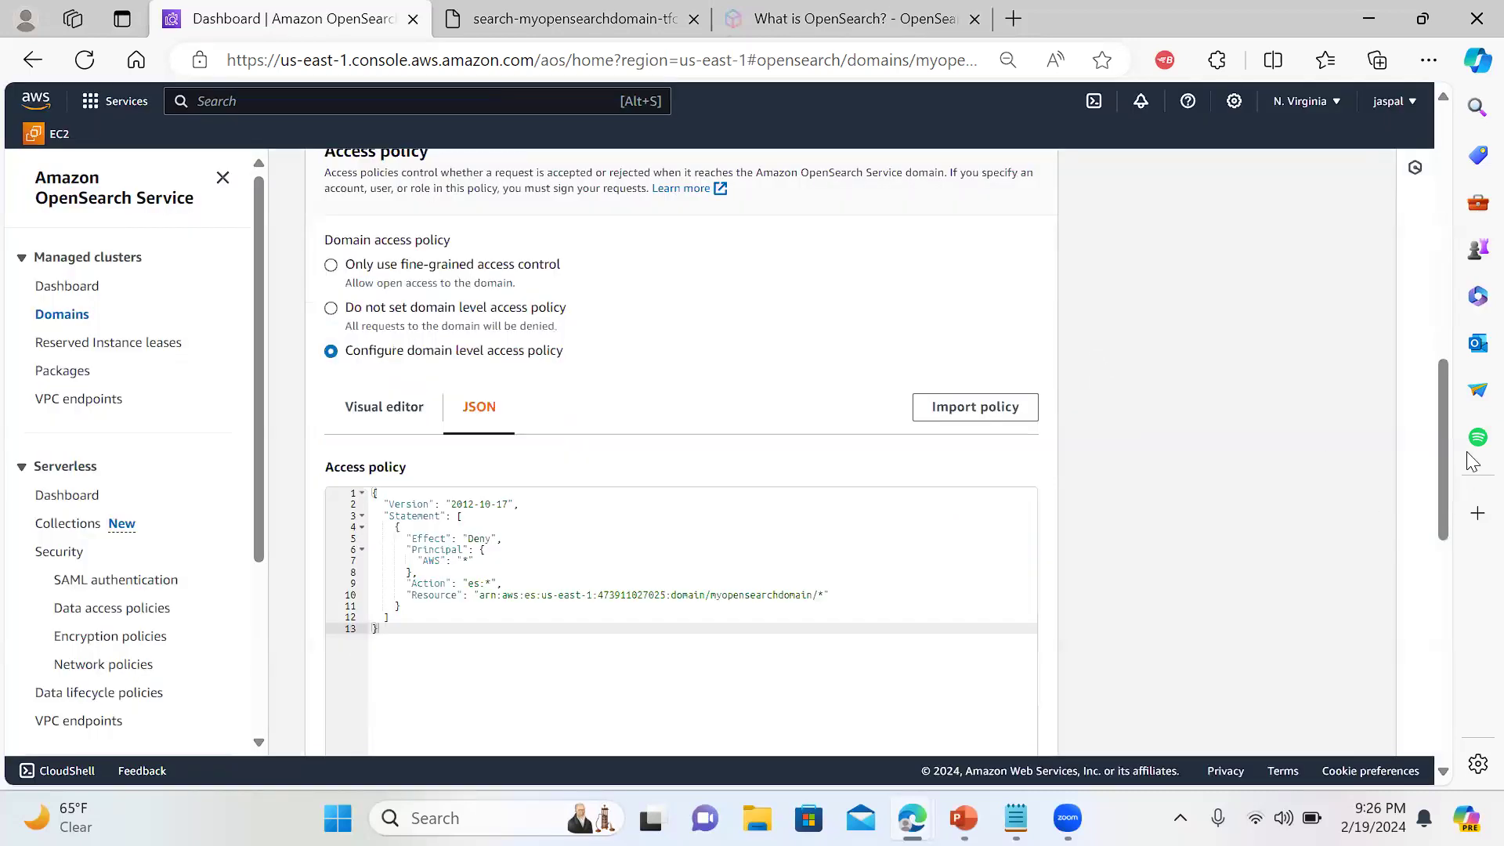
{"action": "mouse_move", "coordinate": [1444, 426]}
{"action": "left_mouse_down"}
{"action": "mouse_move", "coordinate": [1430, 679]}
{"action": "mouse_move", "coordinate": [1445, 559]}
{"action": "mouse_move", "coordinate": [1429, 331]}
{"action": "mouse_move", "coordinate": [1427, 437]}
{"action": "left_mouse_up"}
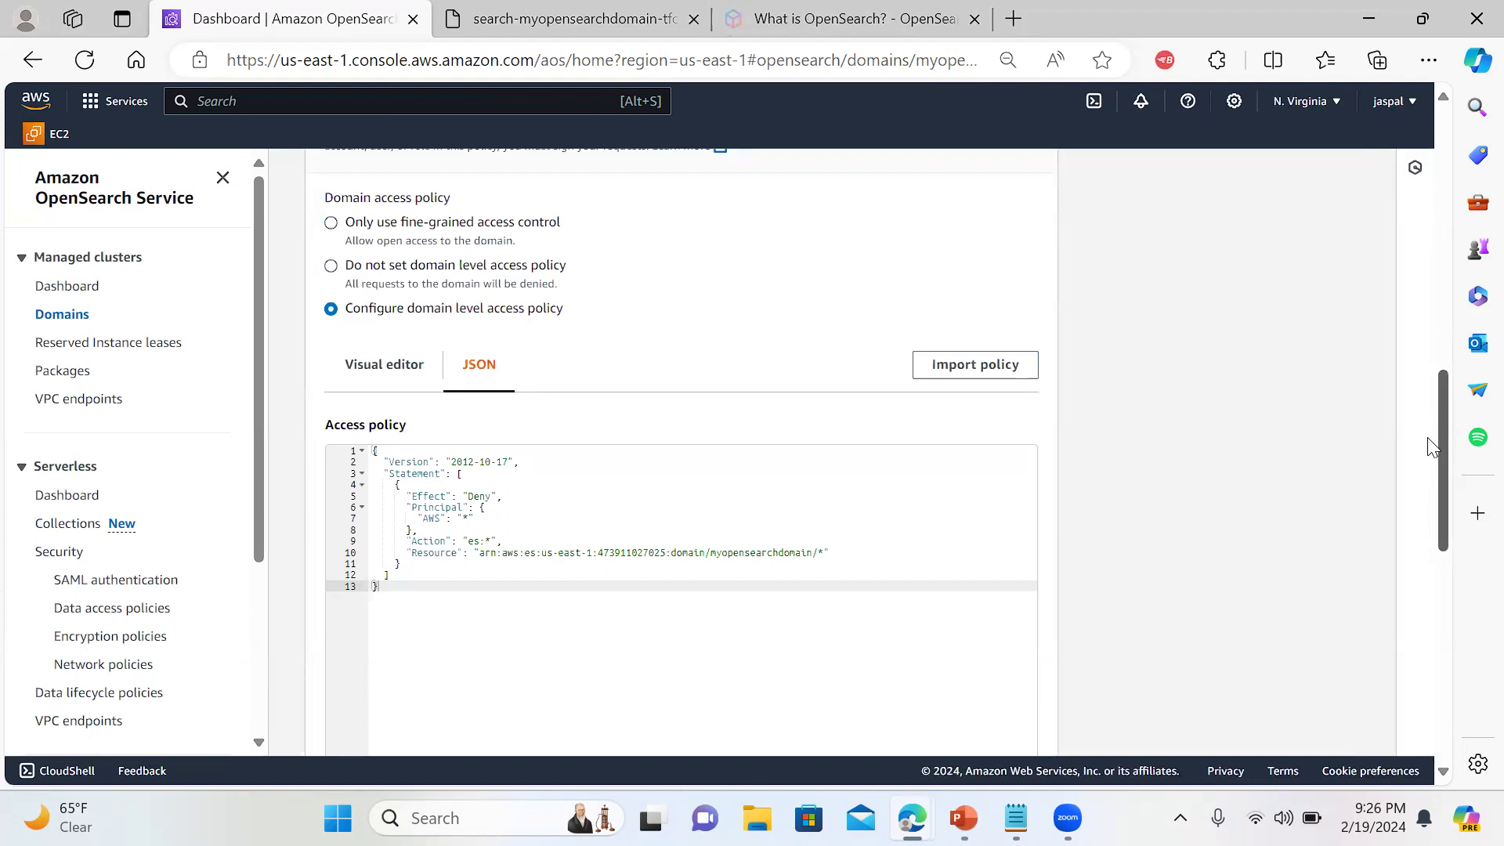
In the access policy's Visual editor, change the principal * element from Deny to Allow
{"action": "left_click", "coordinate": [397, 367]}
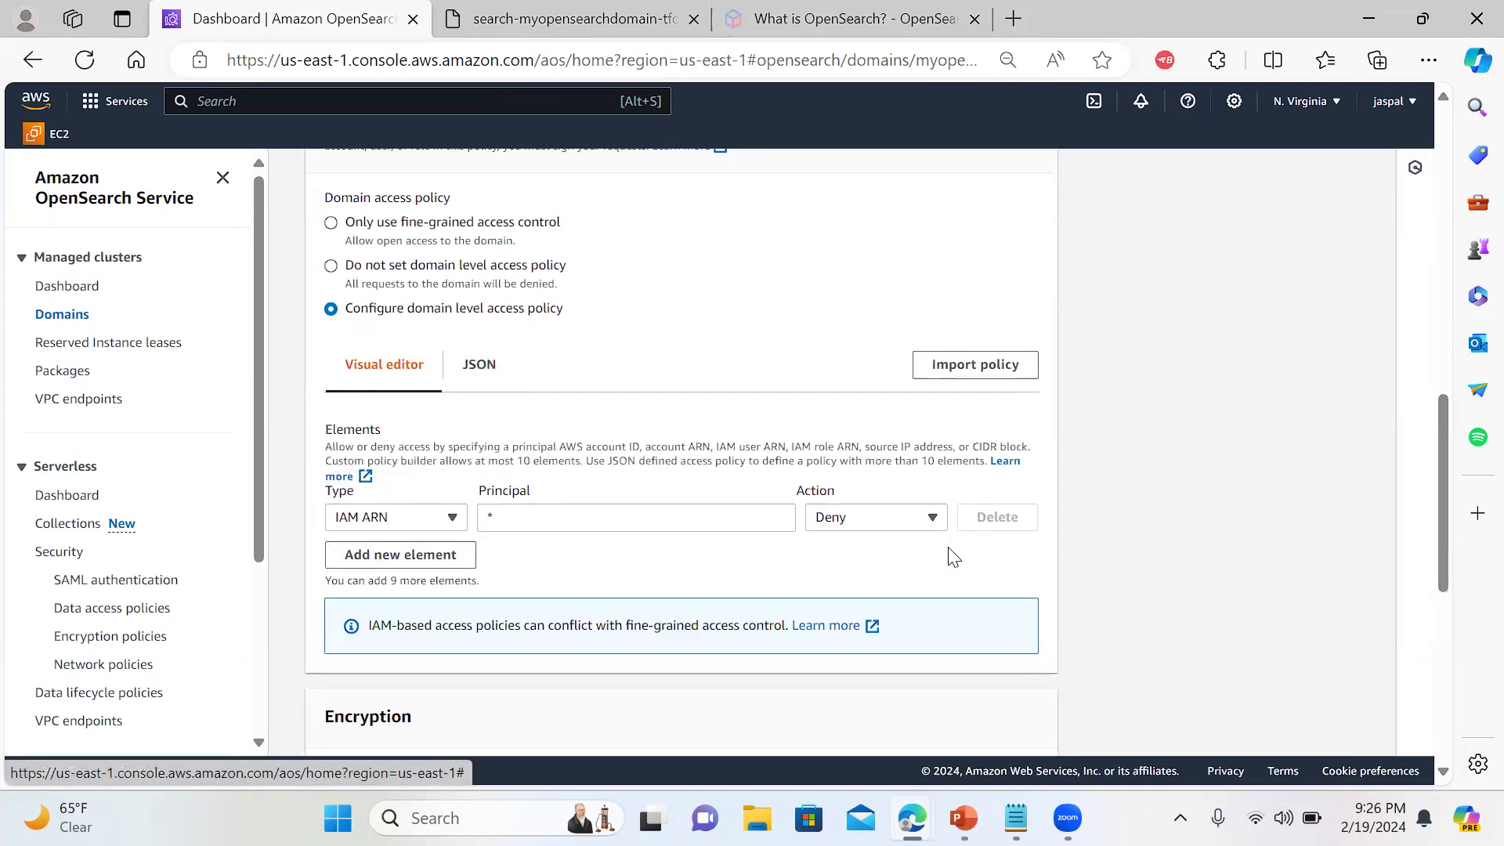
{"action": "left_click", "coordinate": [928, 519]}
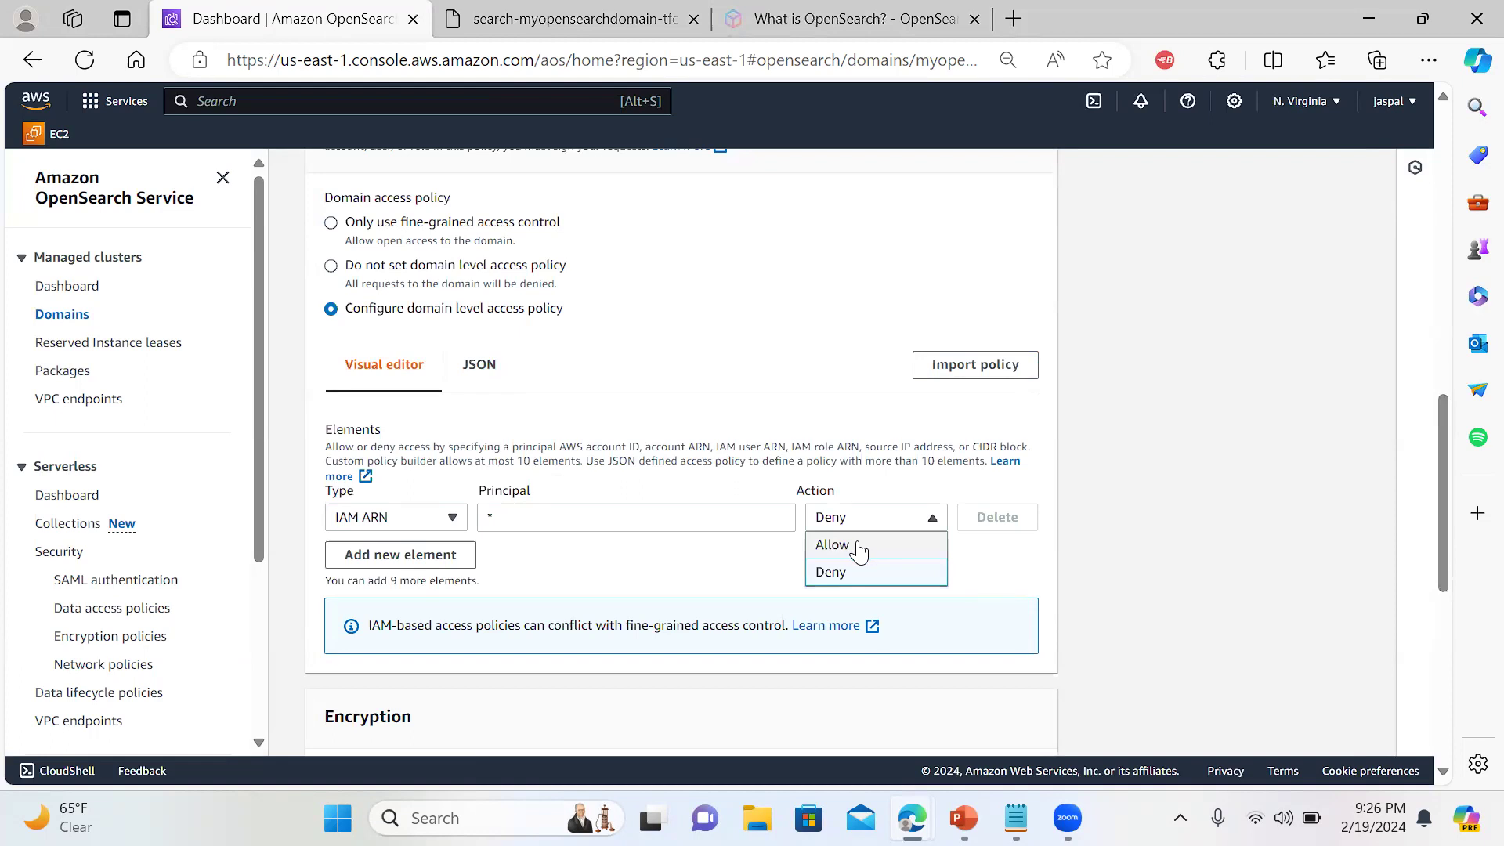
{"action": "left_click", "coordinate": [832, 545]}
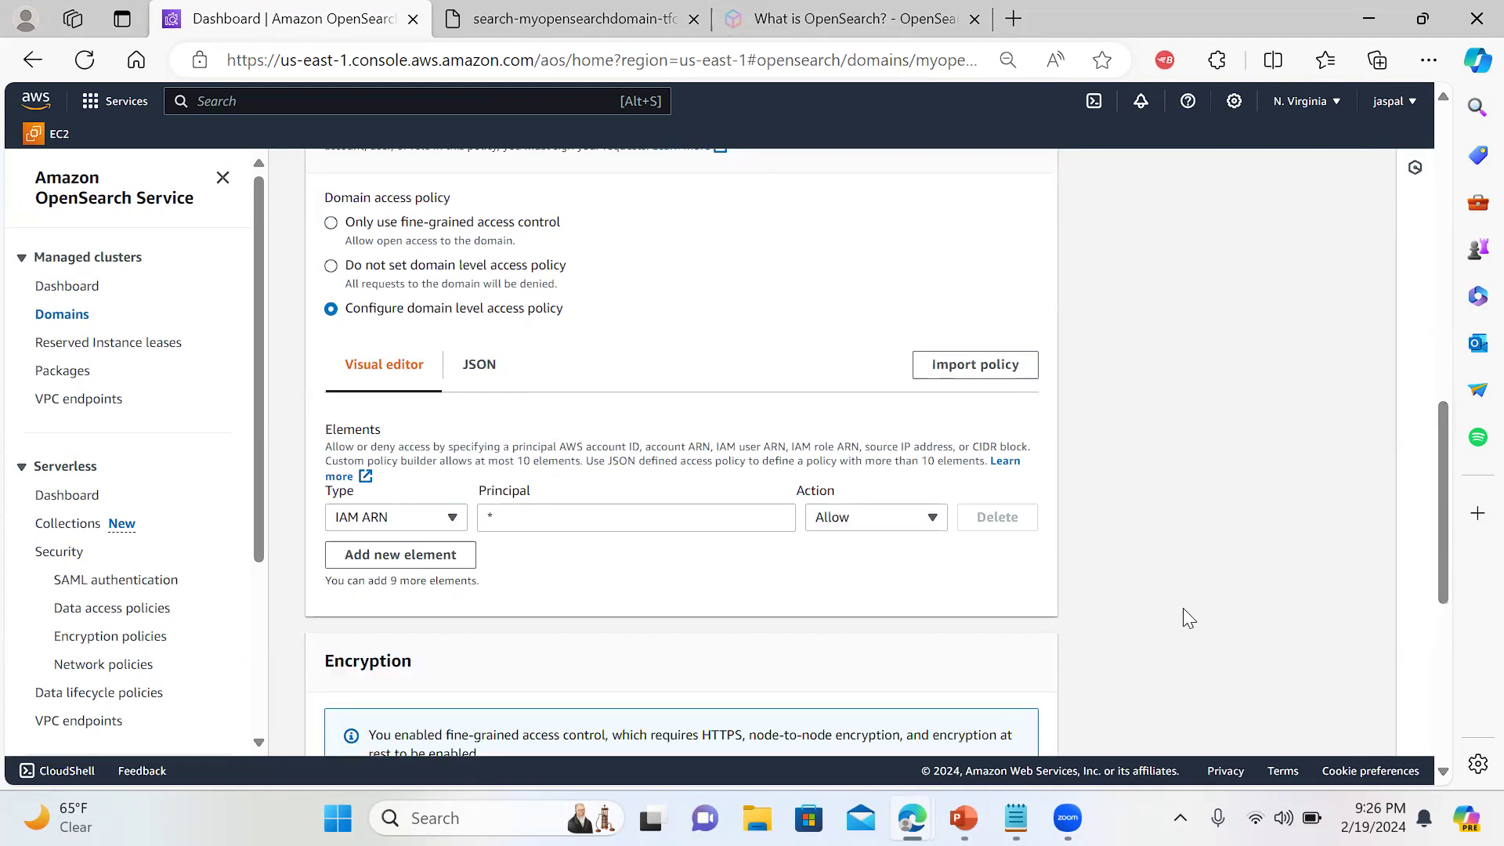
{"action": "left_click_drag", "start_coordinate": [1442, 460], "coordinate": [1449, 611]}
{"action": "scroll", "coordinate": [1449, 611], "scroll_direction": "down", "scroll_amount": 2}
Save the security configuration changes and view the configuration update's progress
{"action": "left_click", "coordinate": [1051, 719]}
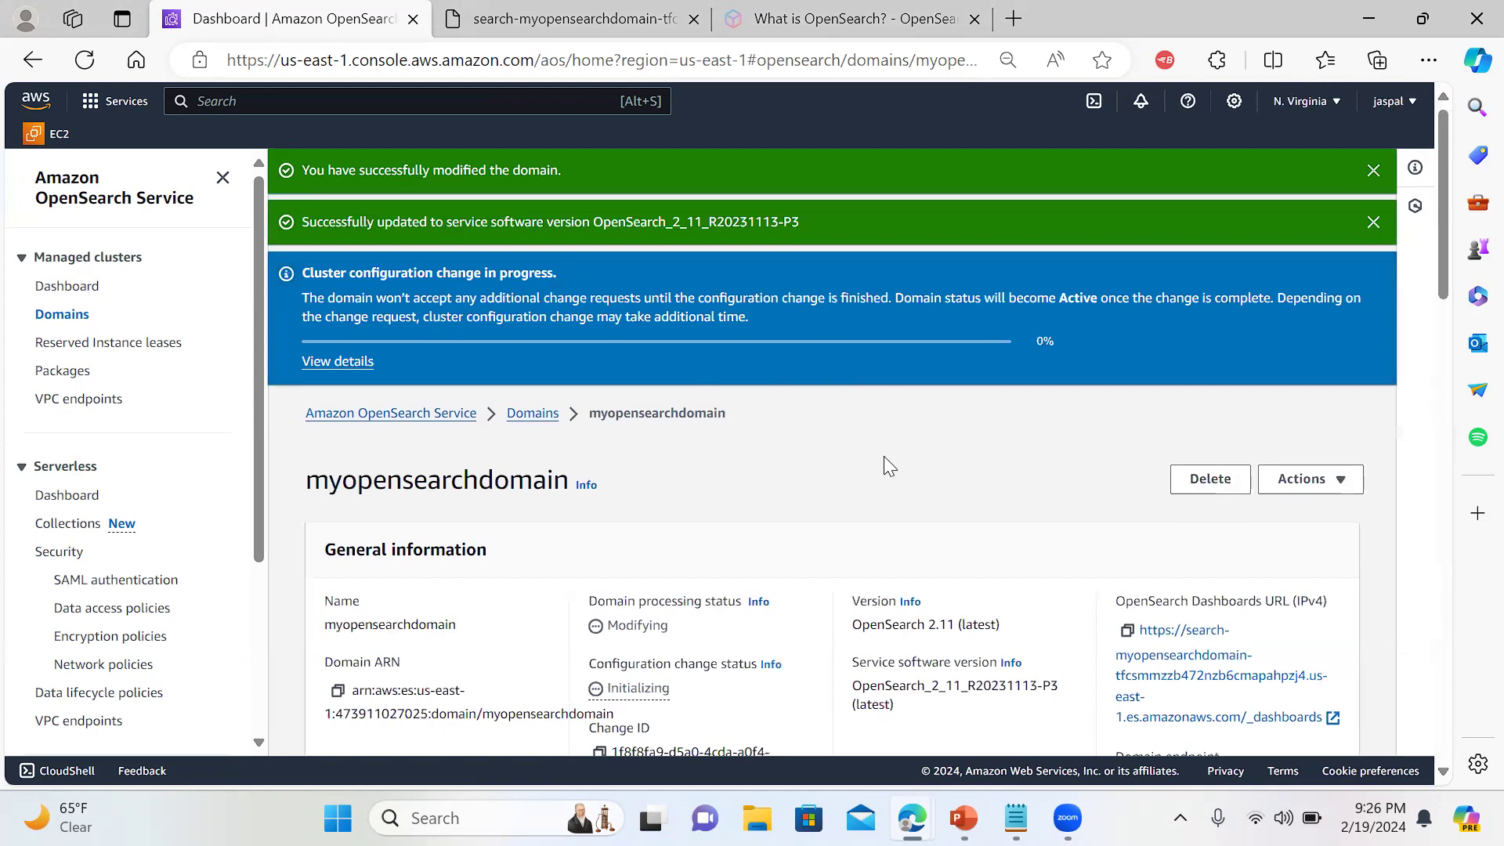
{"action": "left_click", "coordinate": [335, 362]}
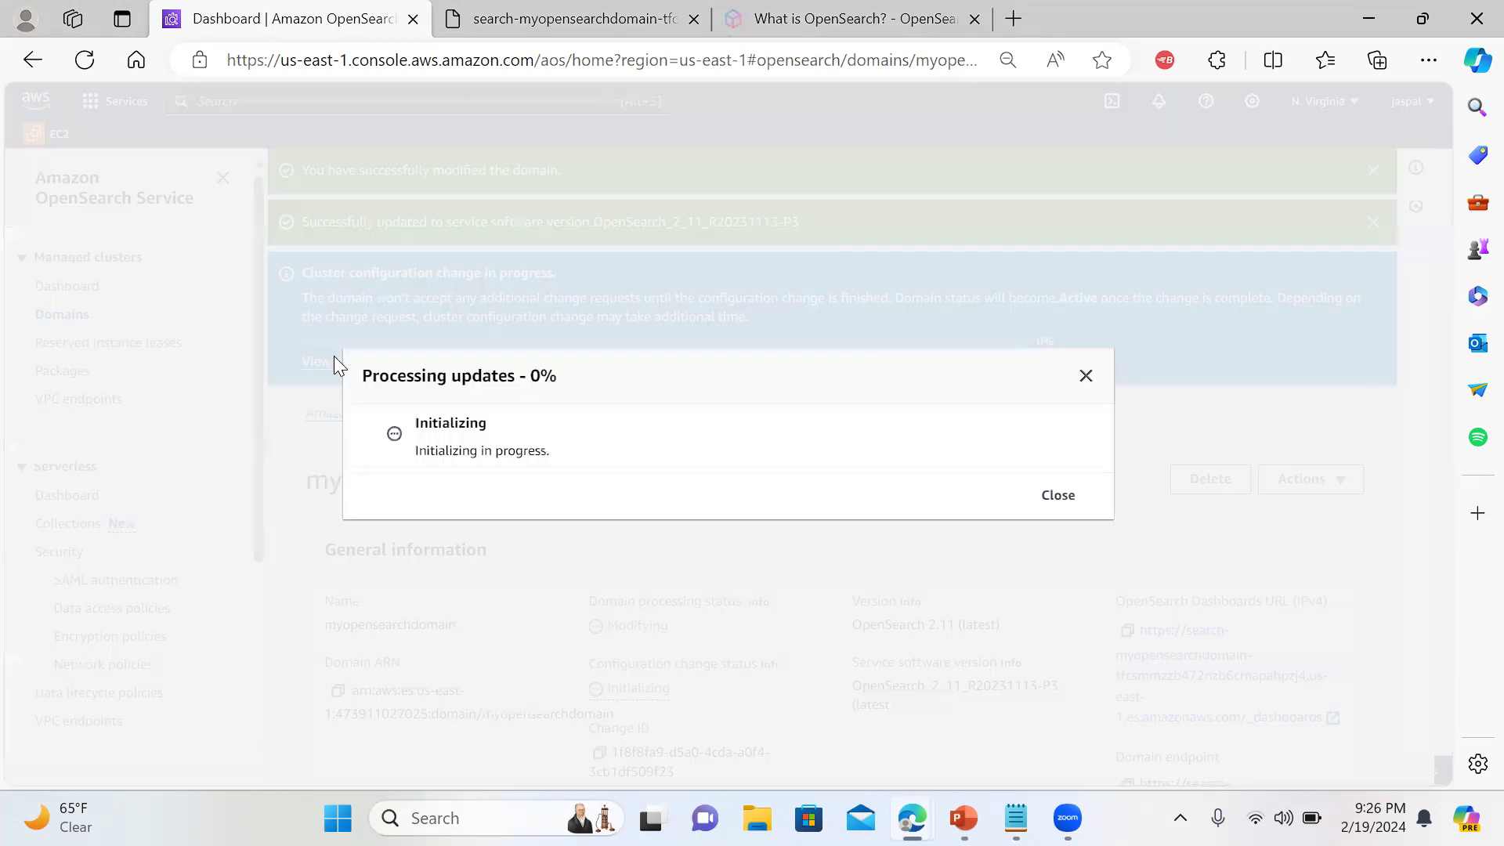
{"action": "left_click", "coordinate": [1058, 496]}
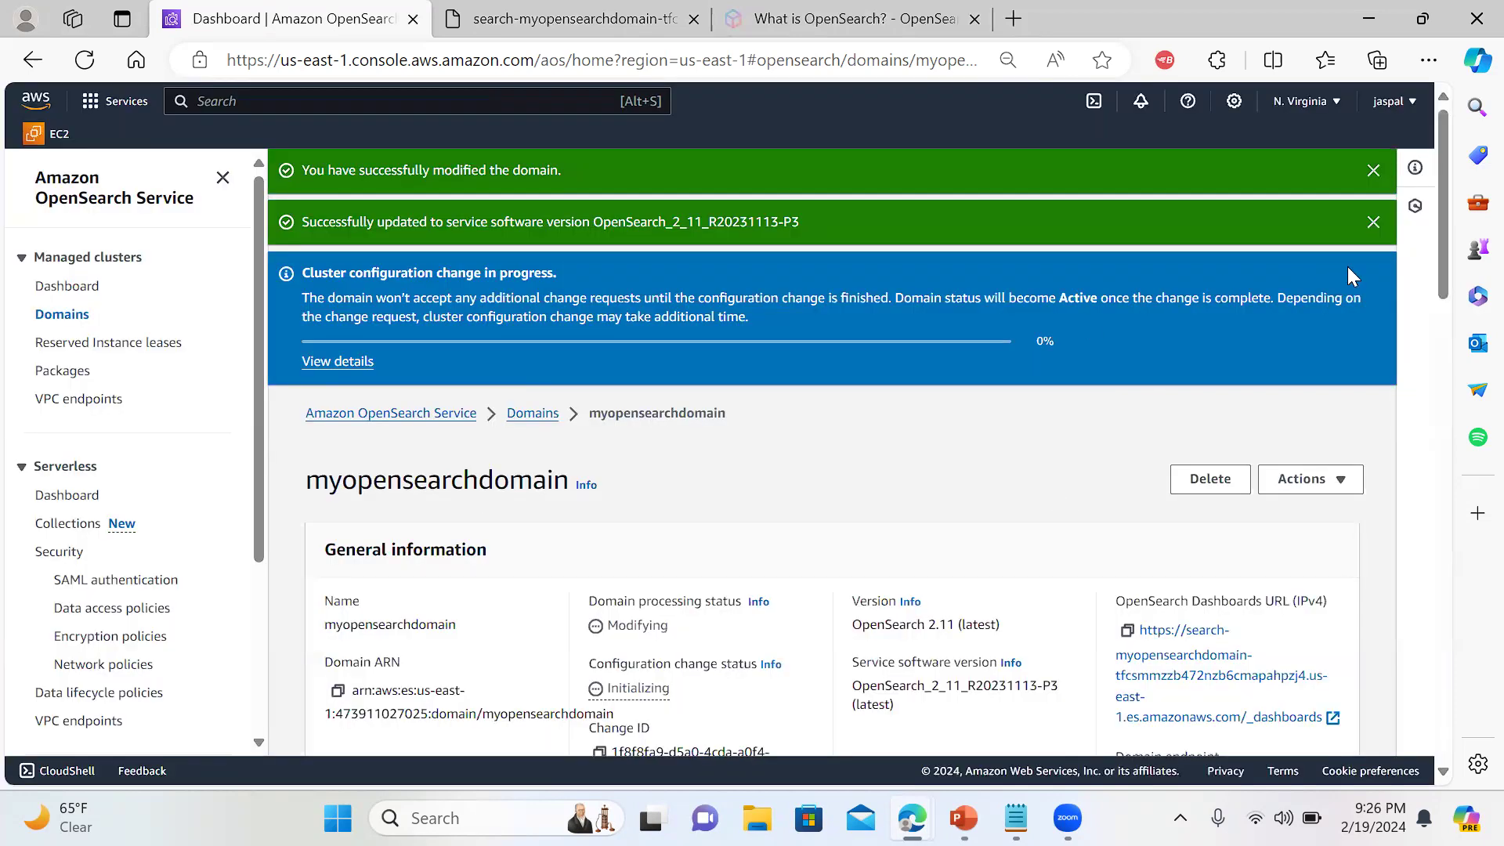
Dismiss the service software update and domain-modified notices, returning to the Dashboards tab
{"action": "left_click", "coordinate": [1372, 222]}
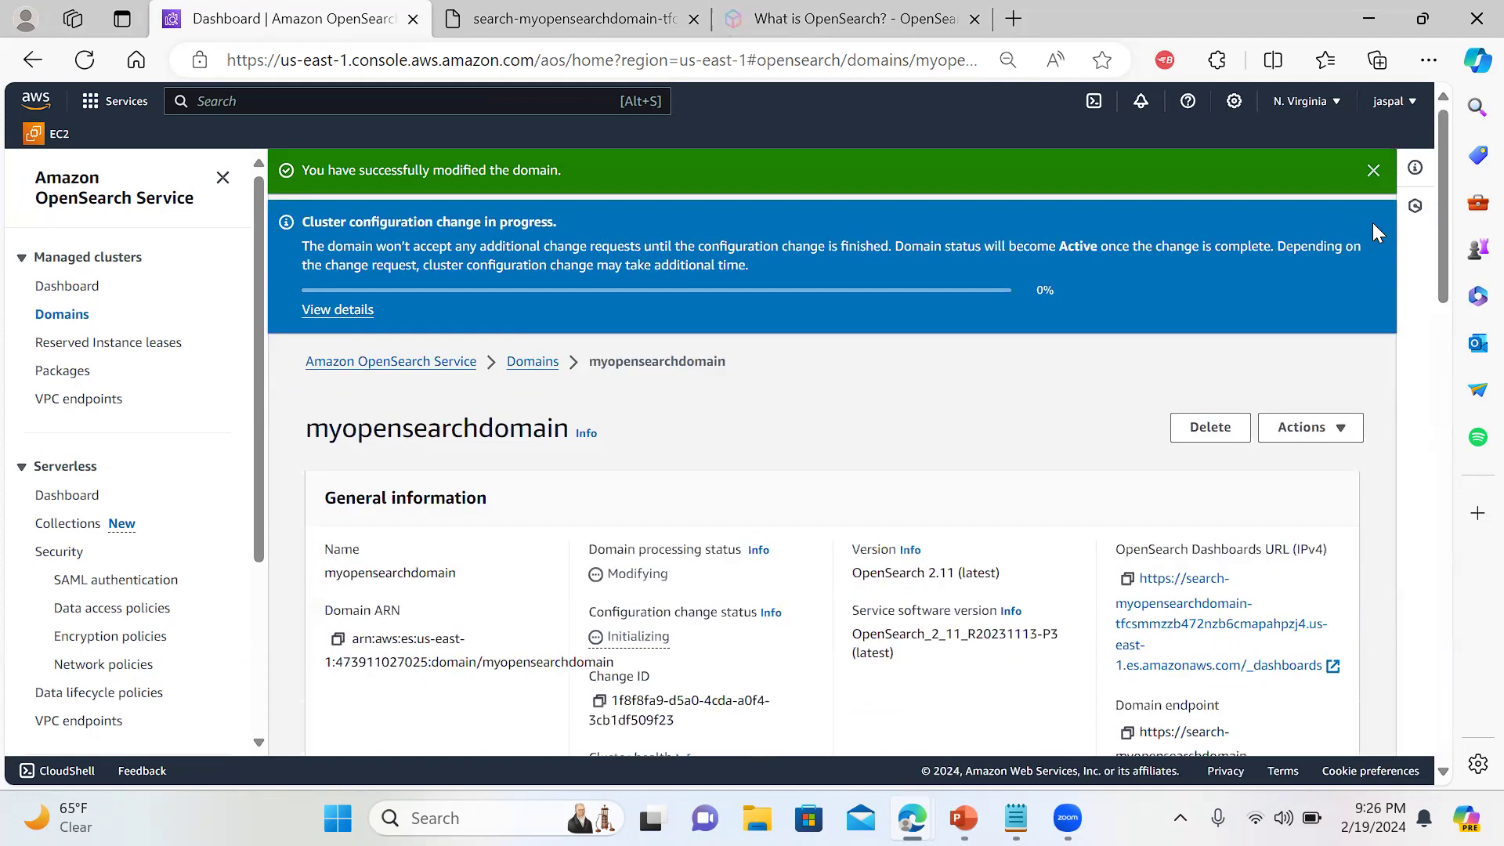
{"action": "left_click", "coordinate": [1372, 169]}
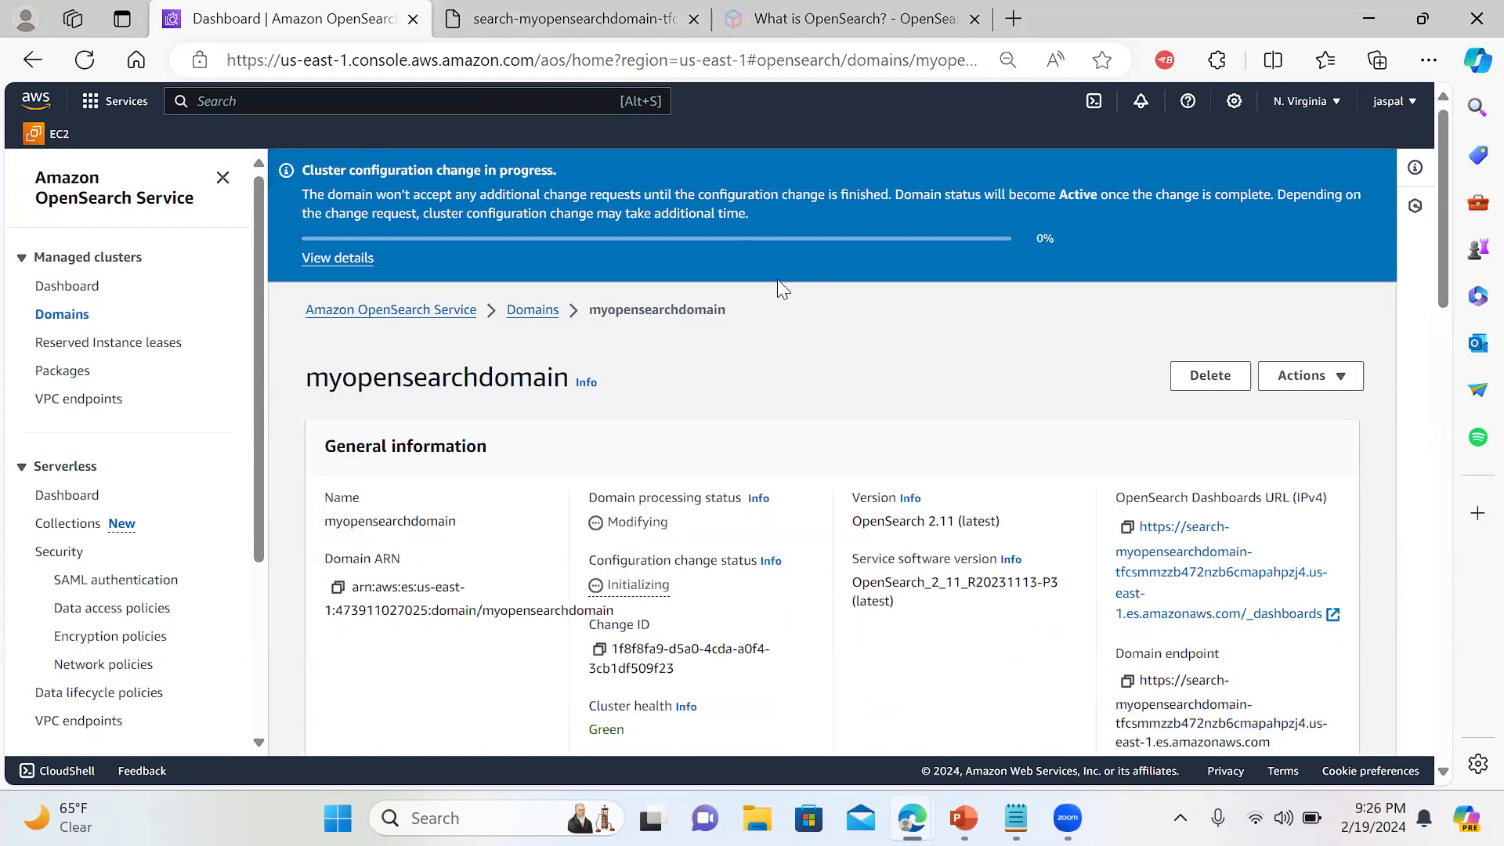
{"action": "left_click", "coordinate": [627, 32]}
Reload the OpenSearch Dashboards URL and check whether it has loaded yet
{"action": "left_click", "coordinate": [599, 50]}
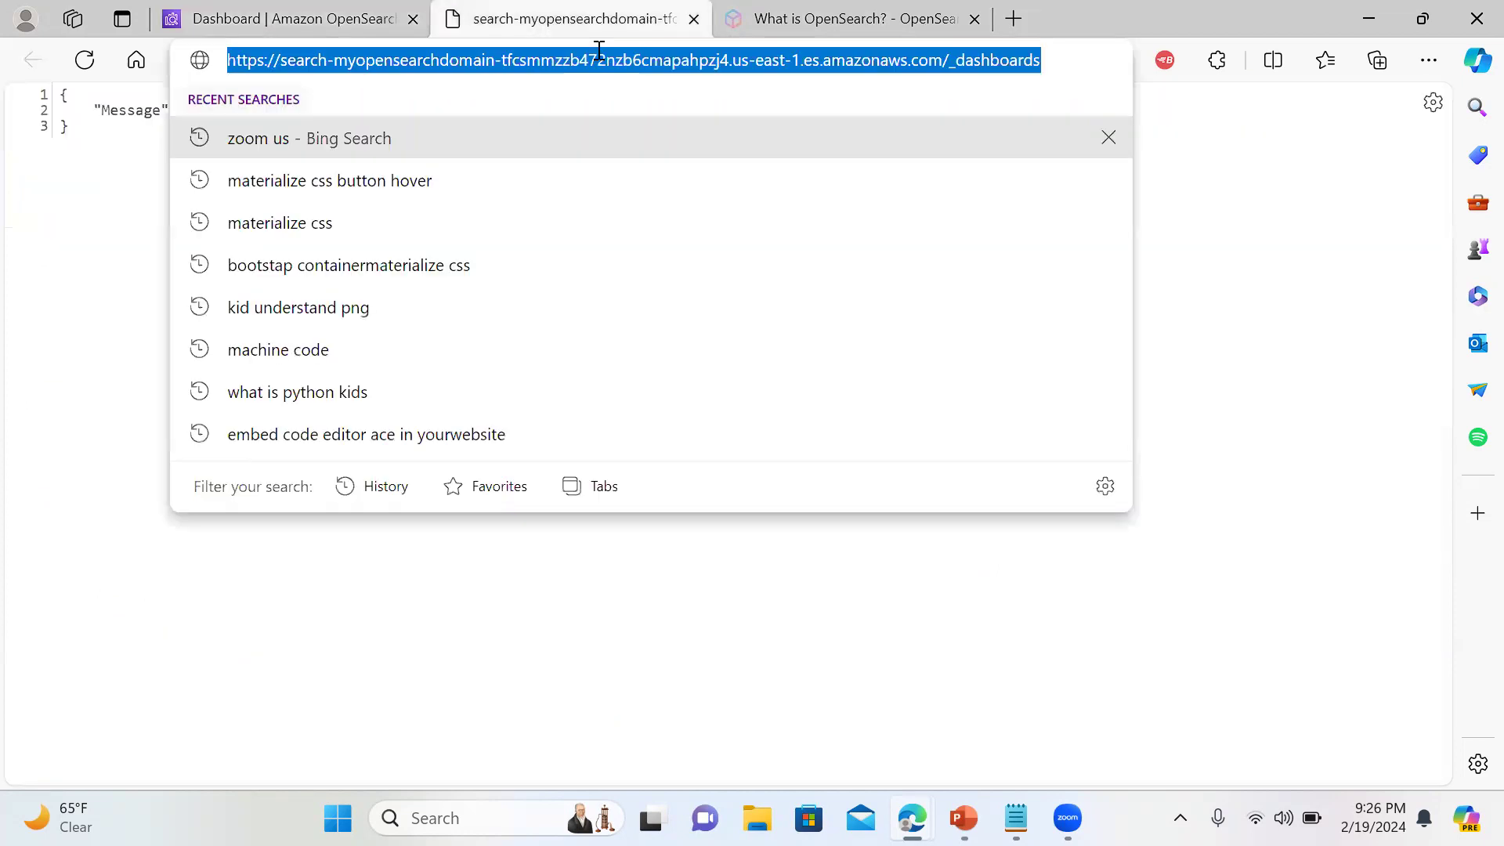
{"action": "key", "text": "Return"}
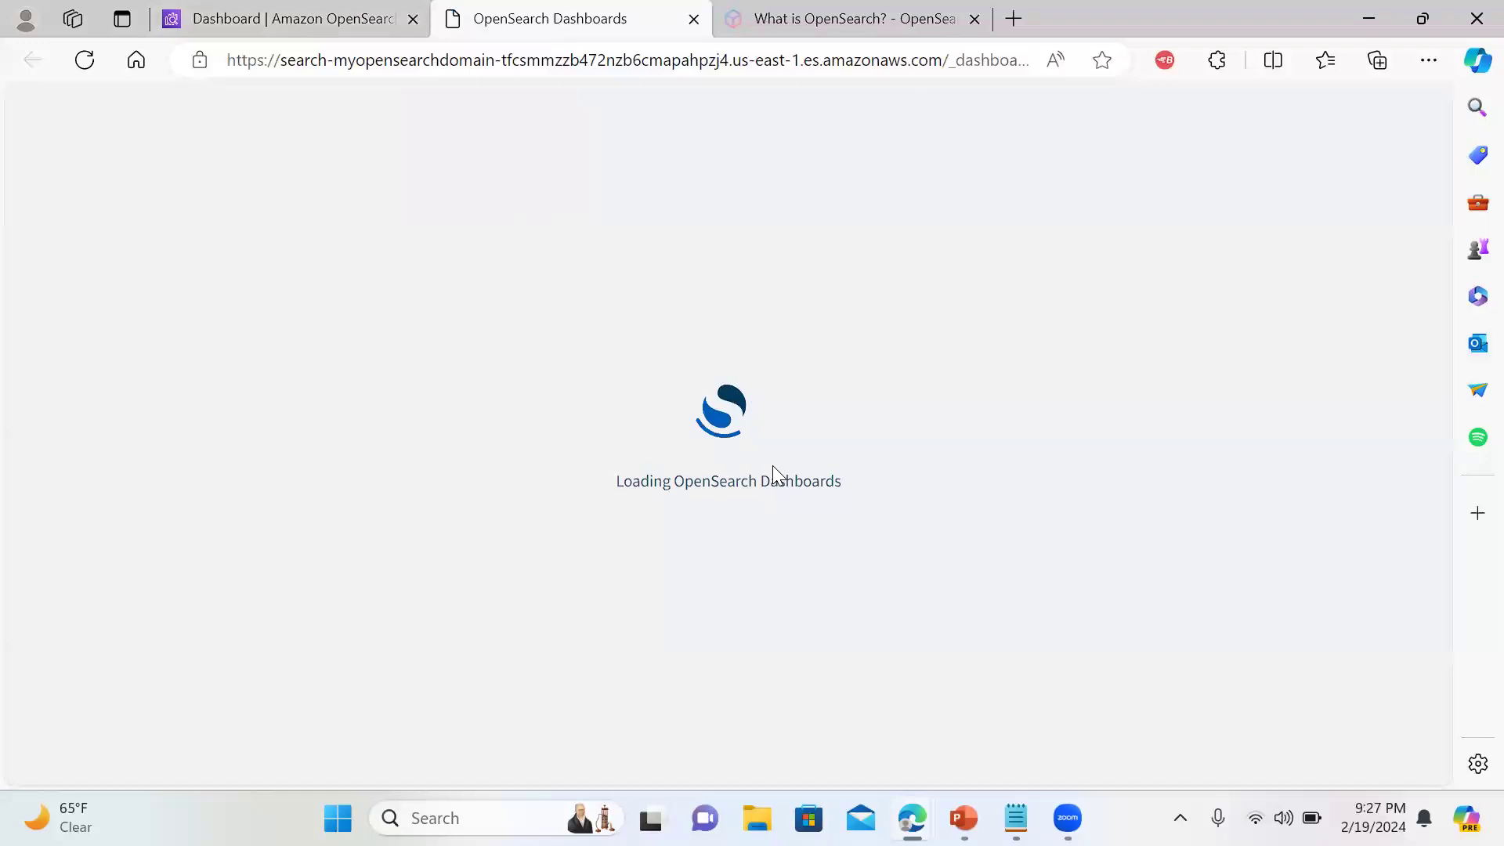
{"action": "left_click", "coordinate": [343, 19]}
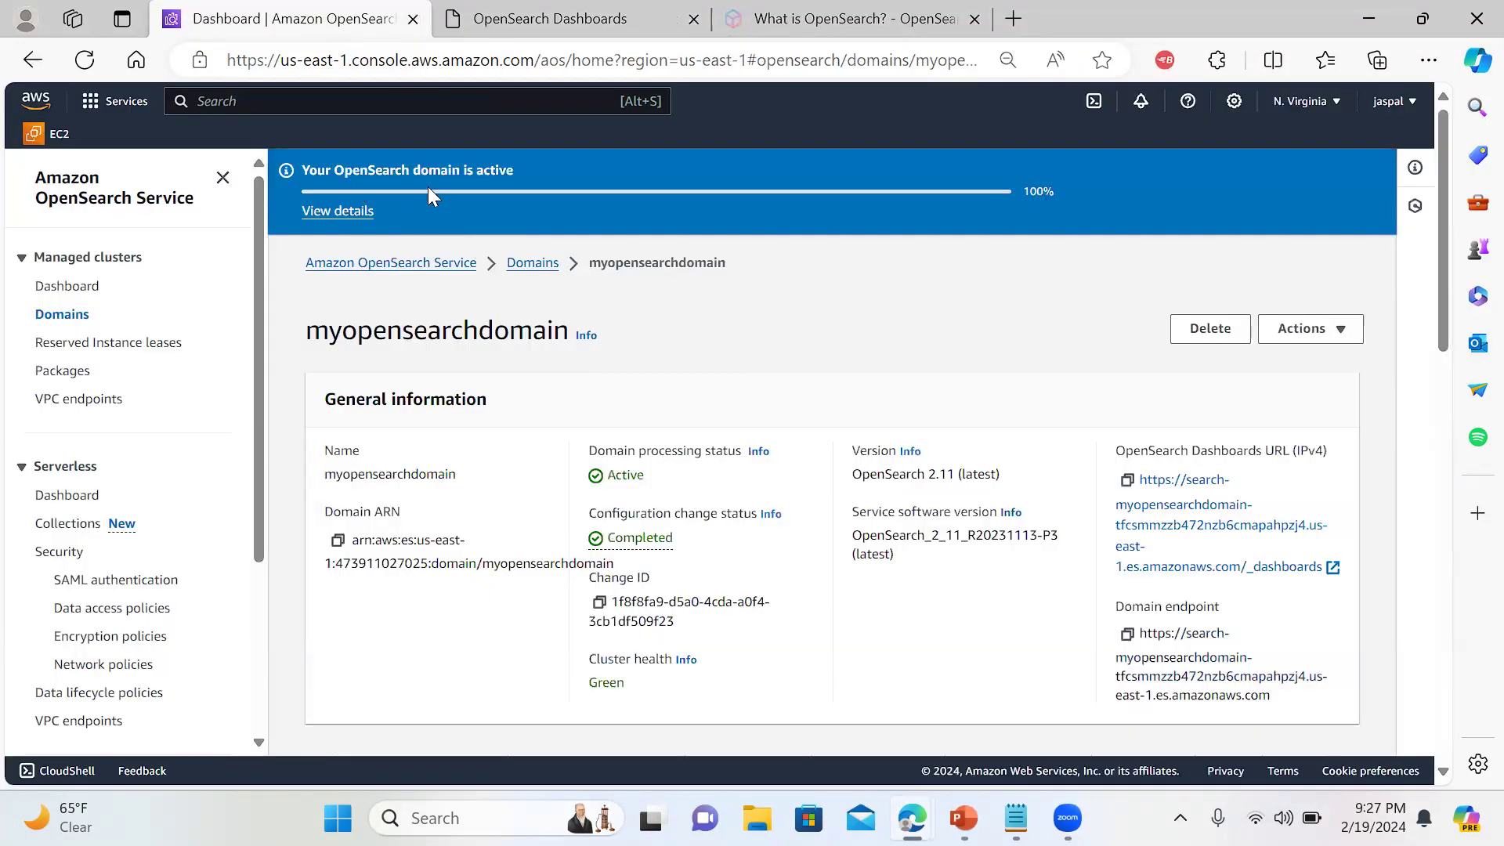
{"action": "left_click", "coordinate": [577, 18]}
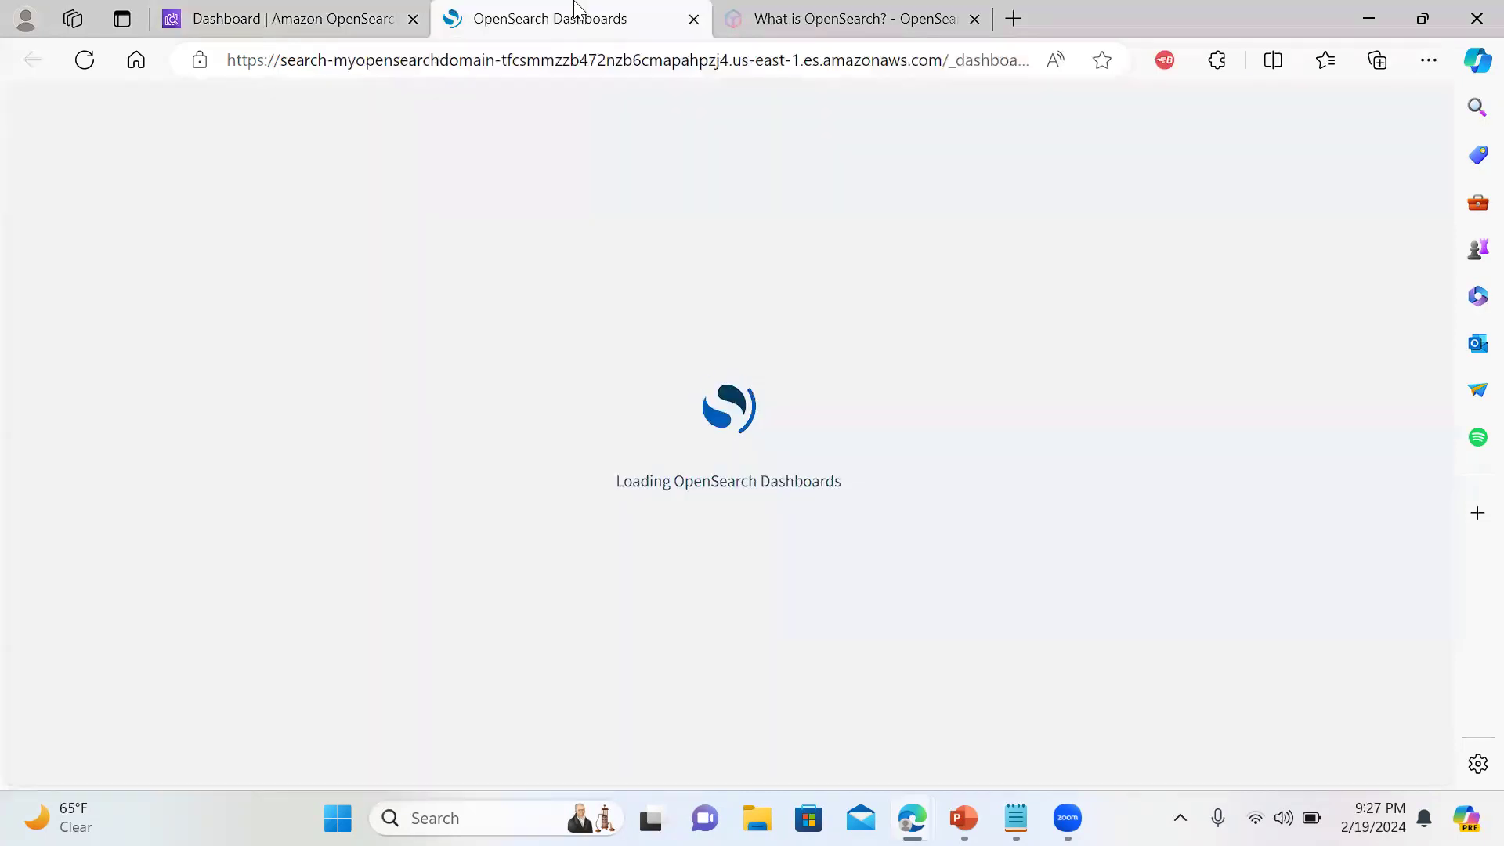
{"action": "left_click", "coordinate": [342, 16]}
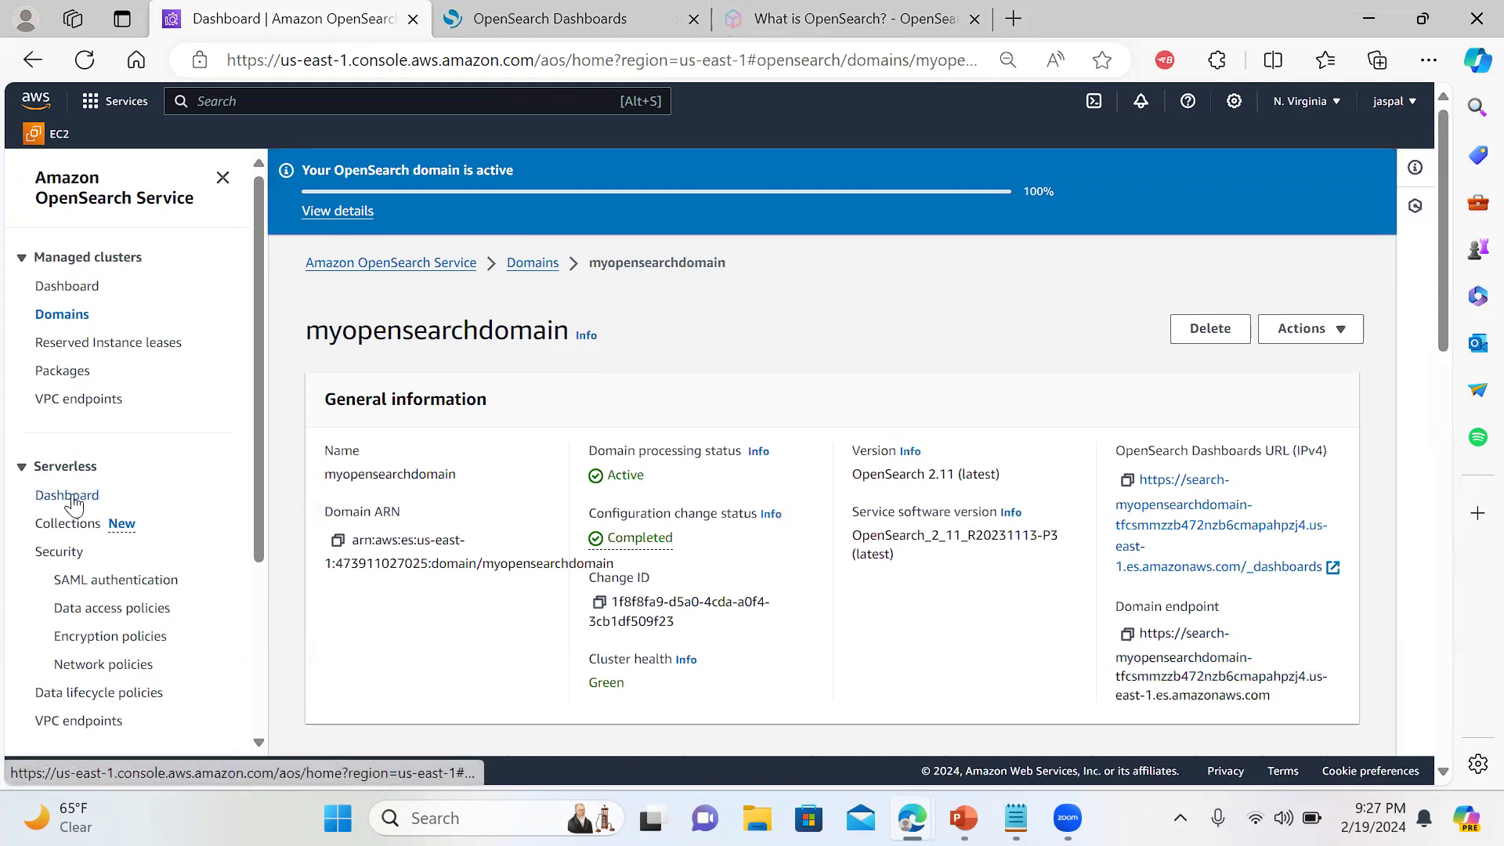
Check domain health on the OpenSearch Service dashboard, then open myopensearchdomain's details
{"action": "left_click", "coordinate": [88, 287]}
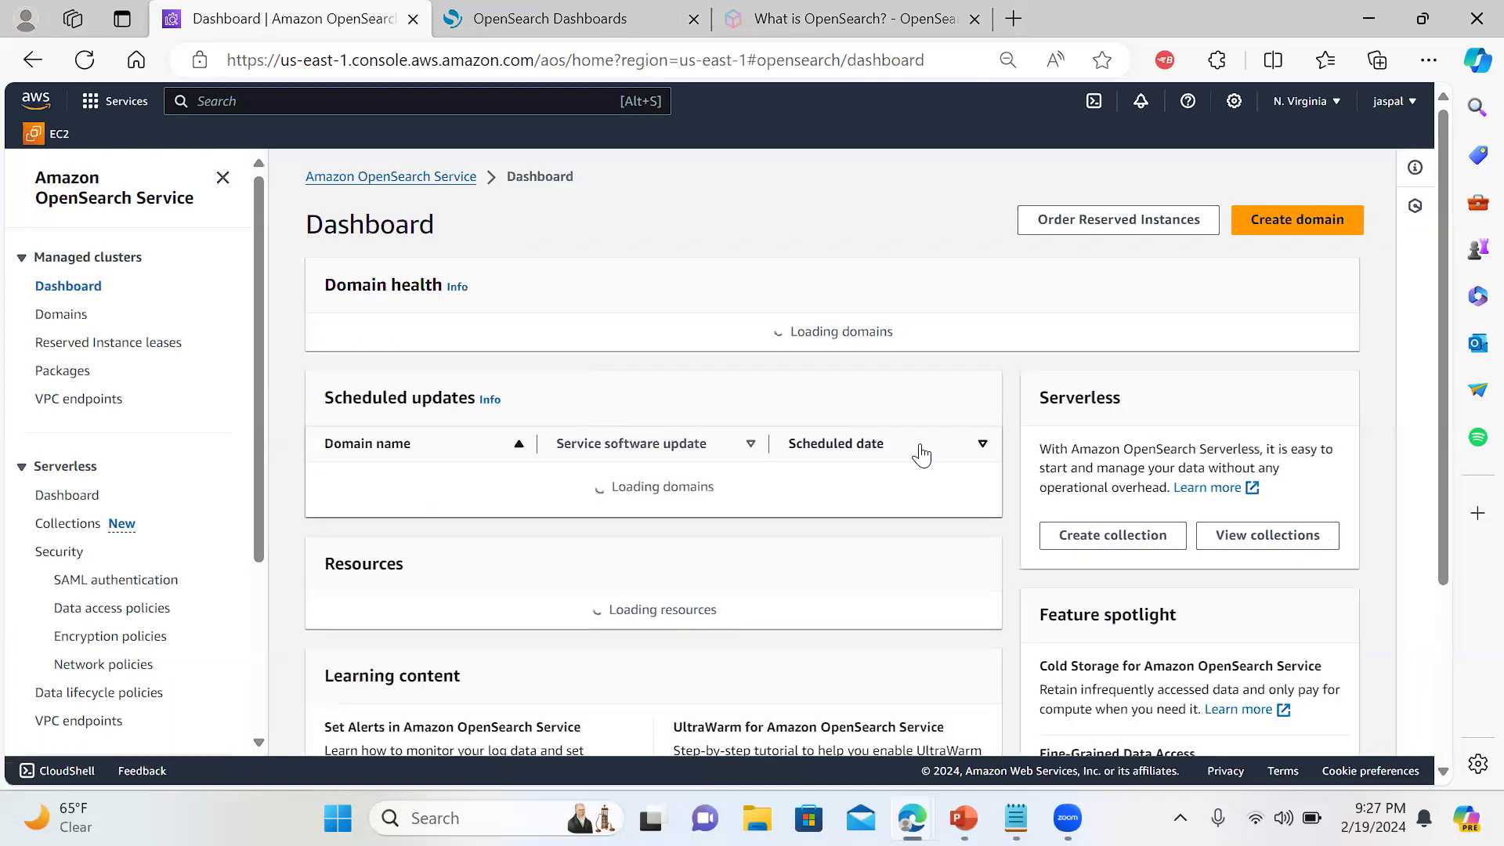
{"action": "left_click", "coordinate": [578, 19]}
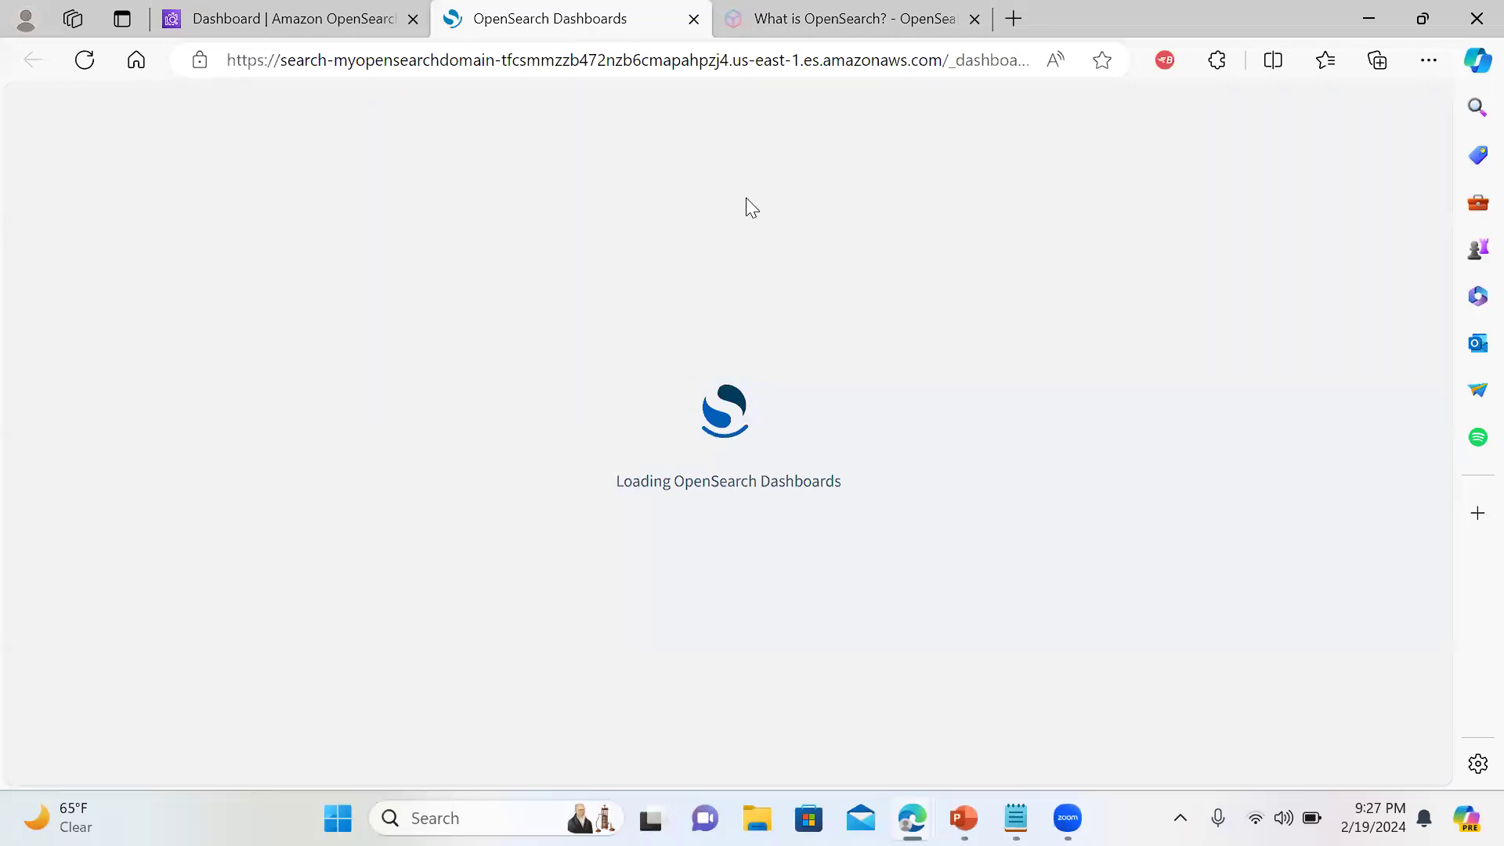
{"action": "left_click", "coordinate": [293, 16]}
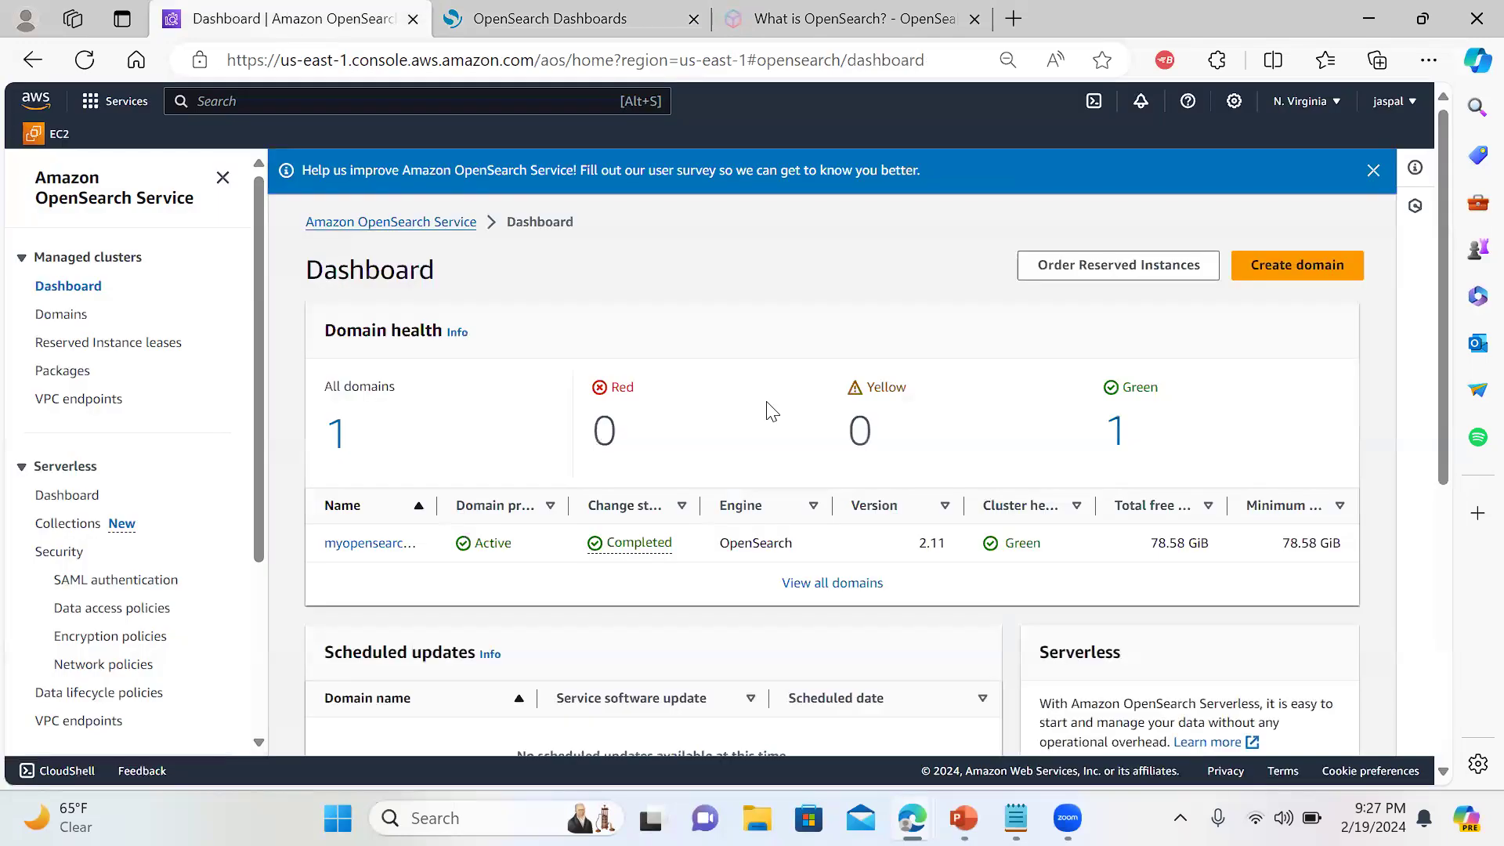
{"action": "left_click", "coordinate": [360, 544]}
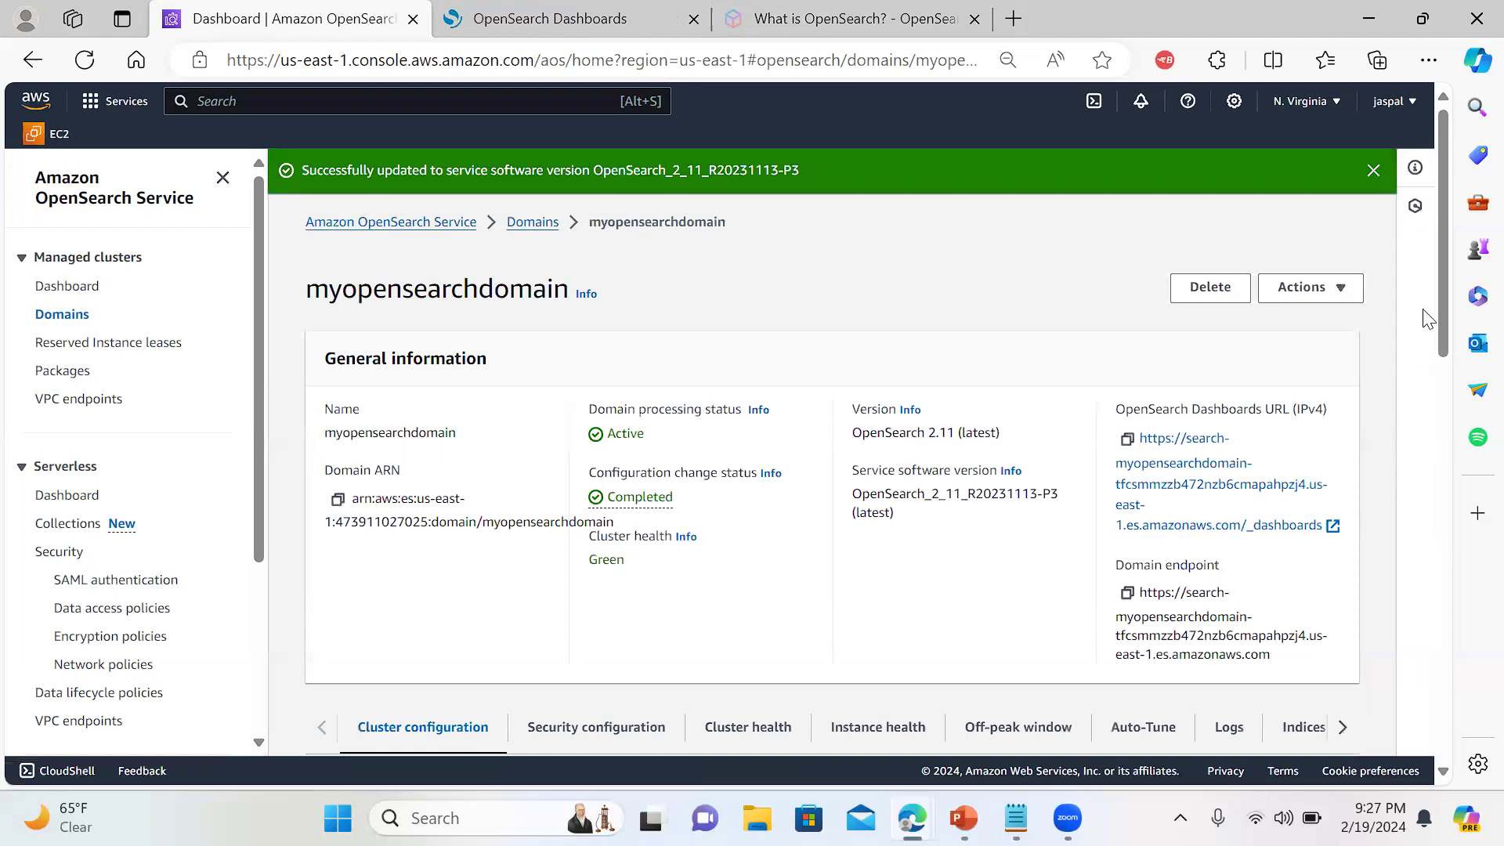
Confirm on the Security configuration tab that the access policy allows all principals (*)
{"action": "left_click_drag", "start_coordinate": [1443, 277], "coordinate": [1441, 365]}
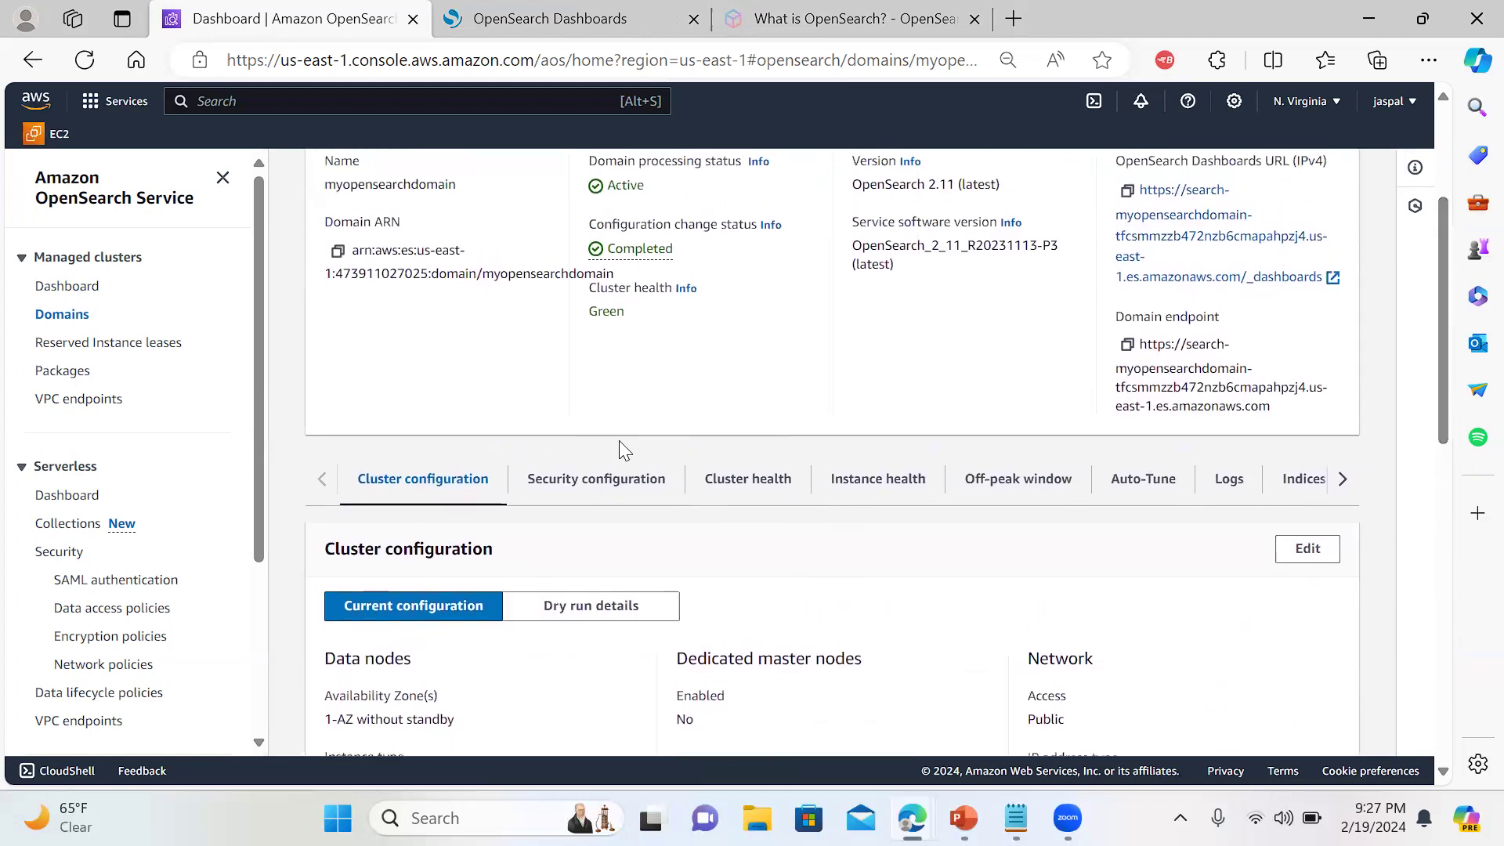
{"action": "left_click", "coordinate": [595, 480]}
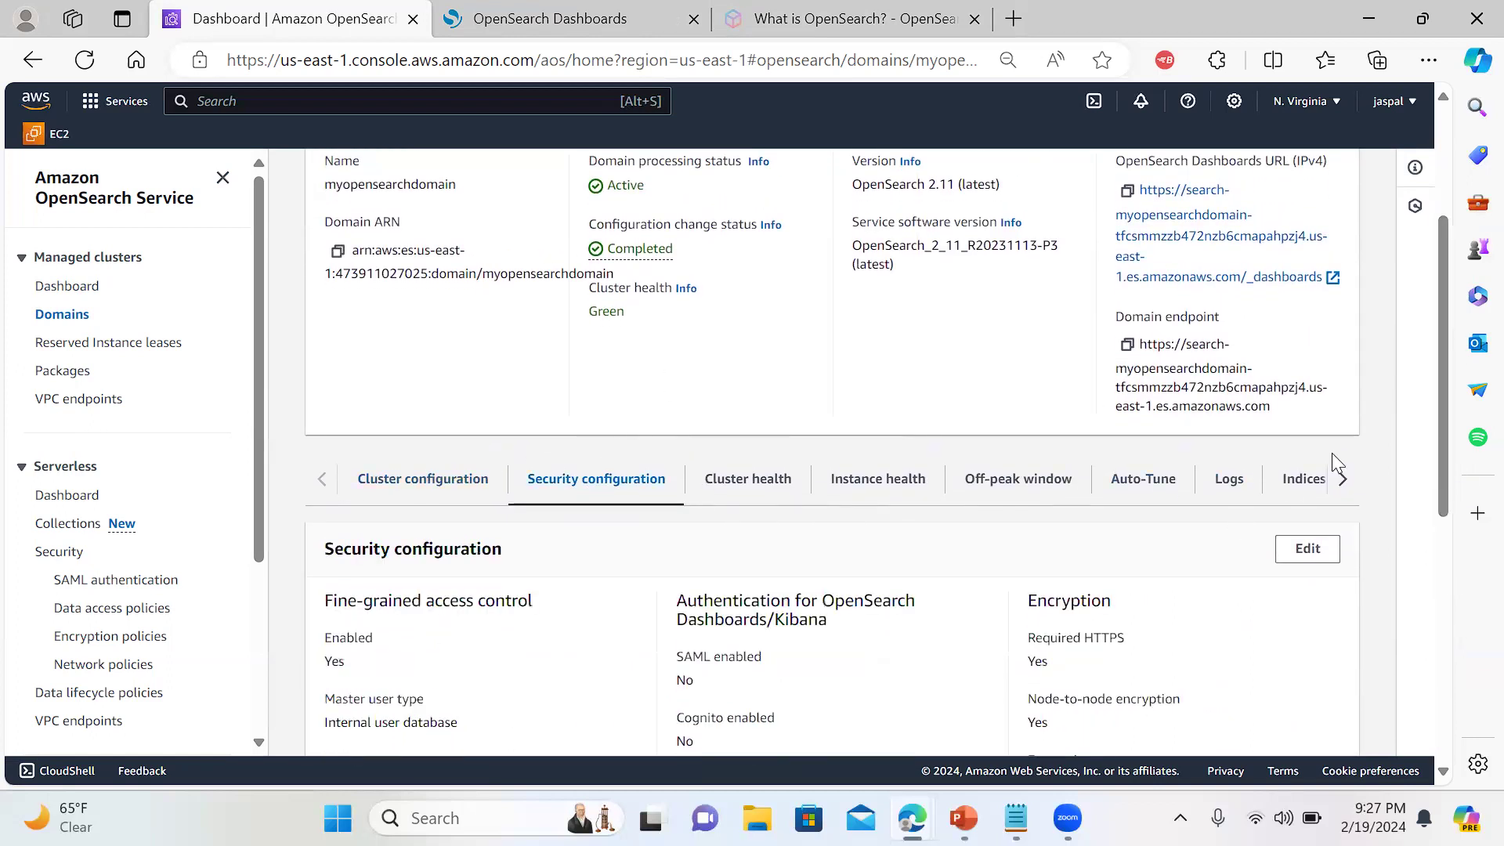
{"action": "left_click_drag", "start_coordinate": [1436, 362], "coordinate": [1426, 636]}
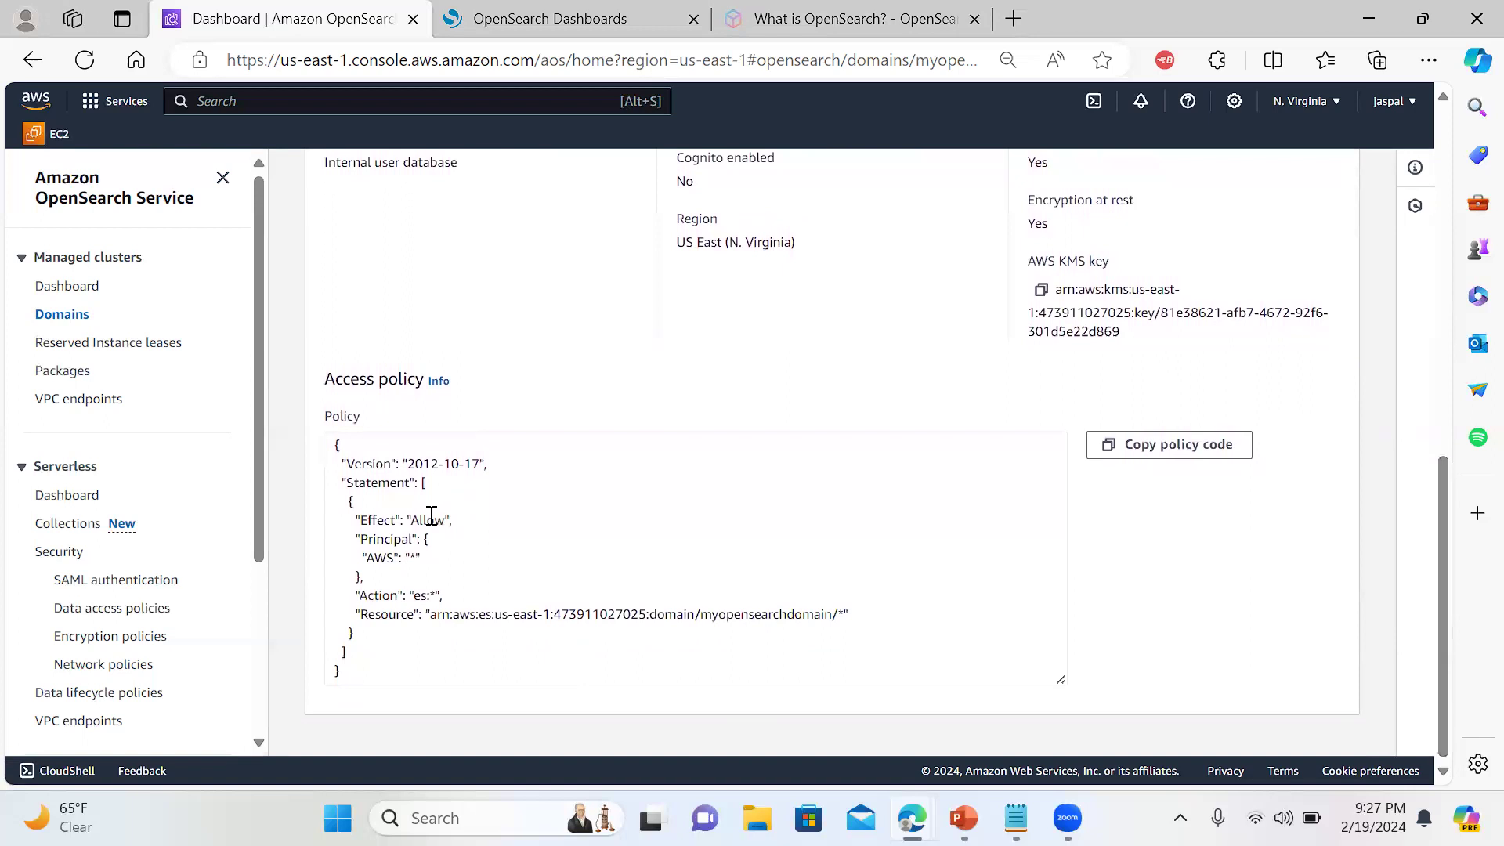
{"action": "left_click_drag", "start_coordinate": [419, 519], "coordinate": [503, 514]}
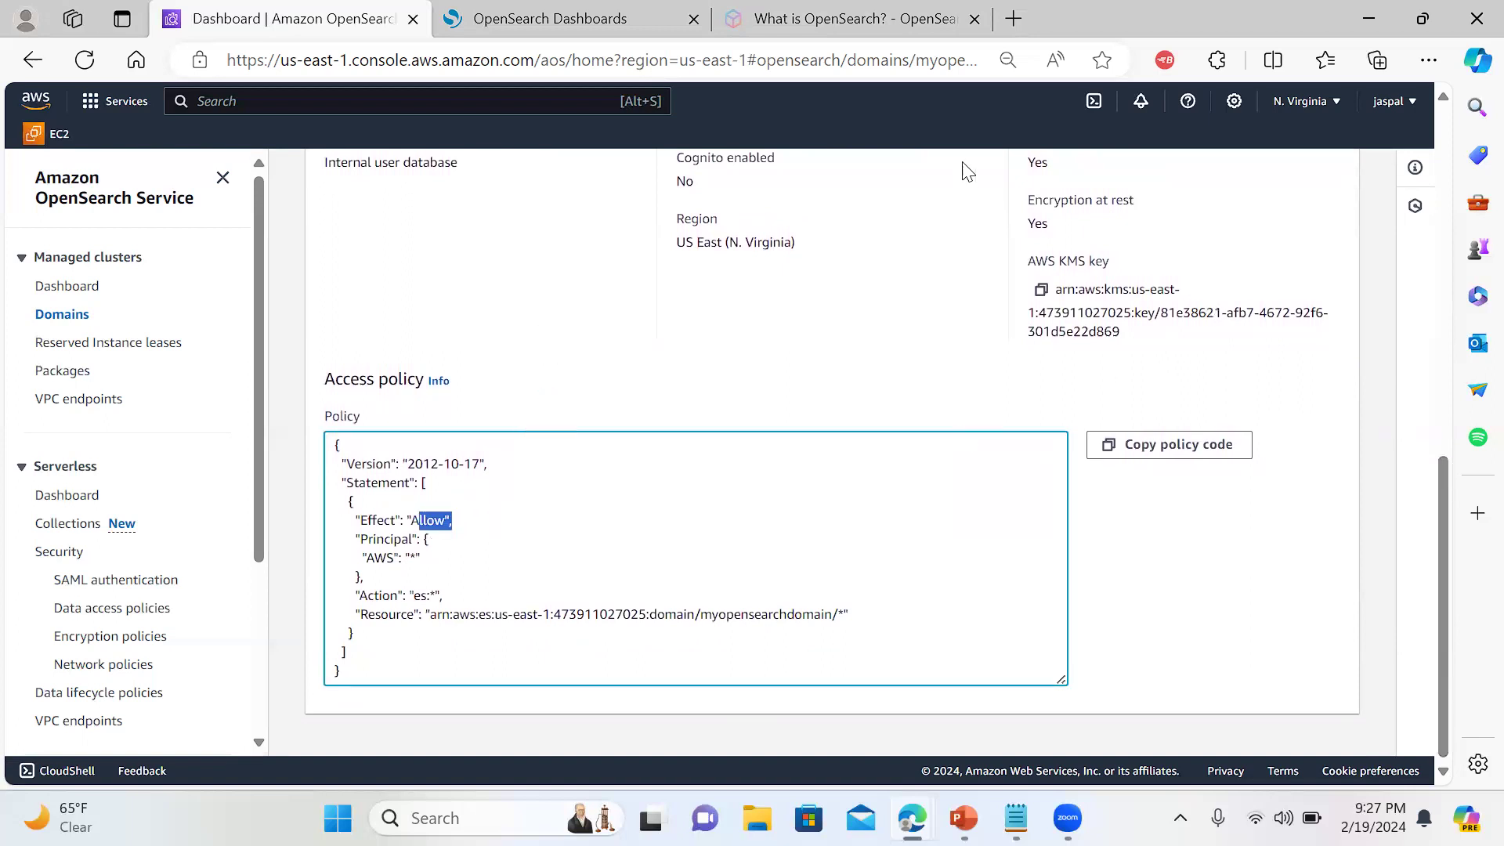
{"action": "left_click", "coordinate": [612, 12]}
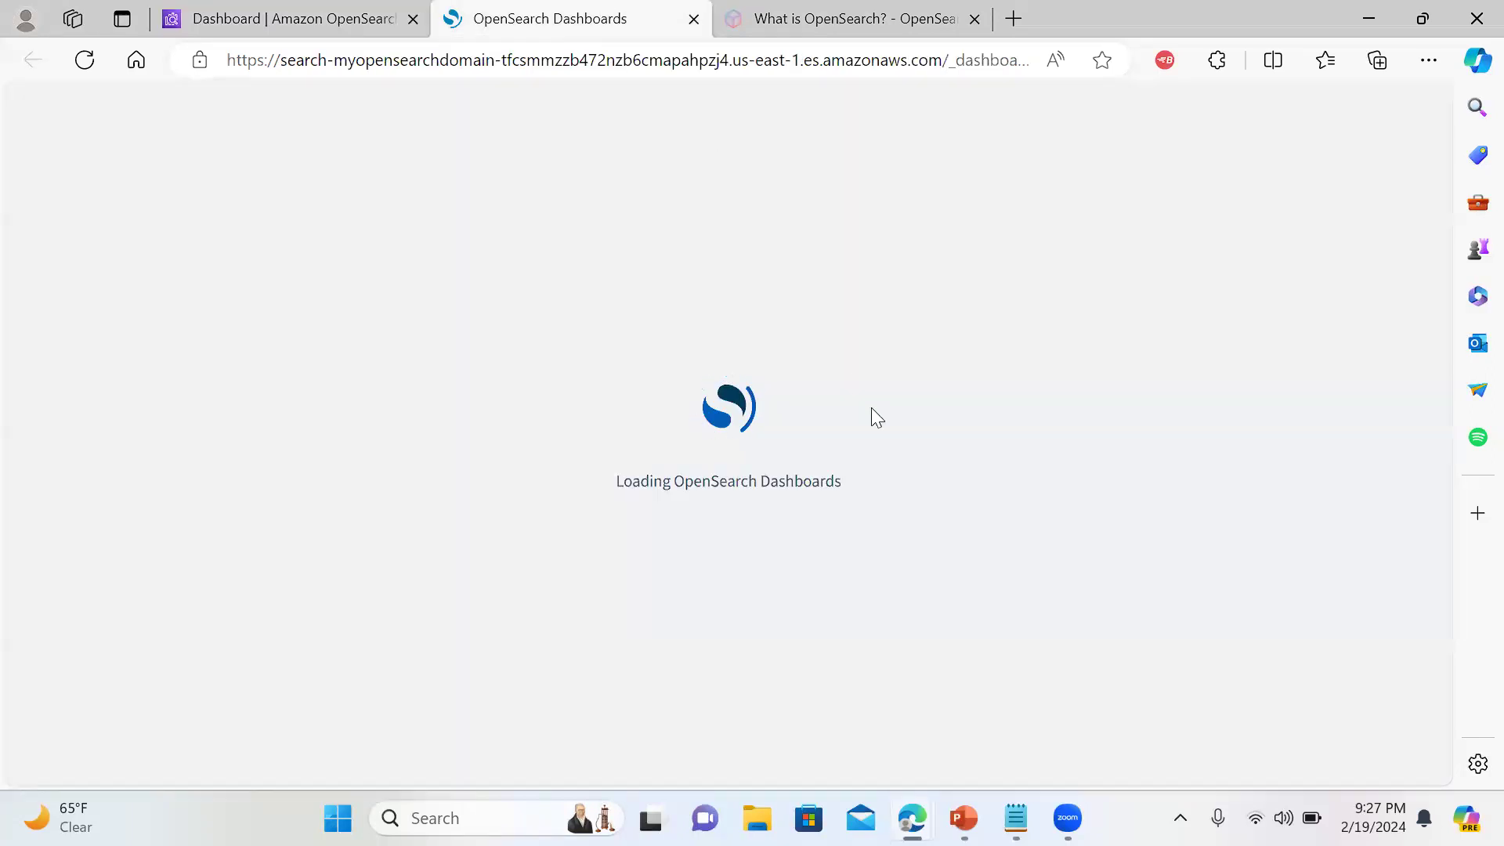
Reload the Dashboards URL and log in with the master username and password
{"action": "left_click", "coordinate": [708, 62]}
{"action": "key", "text": "Return"}
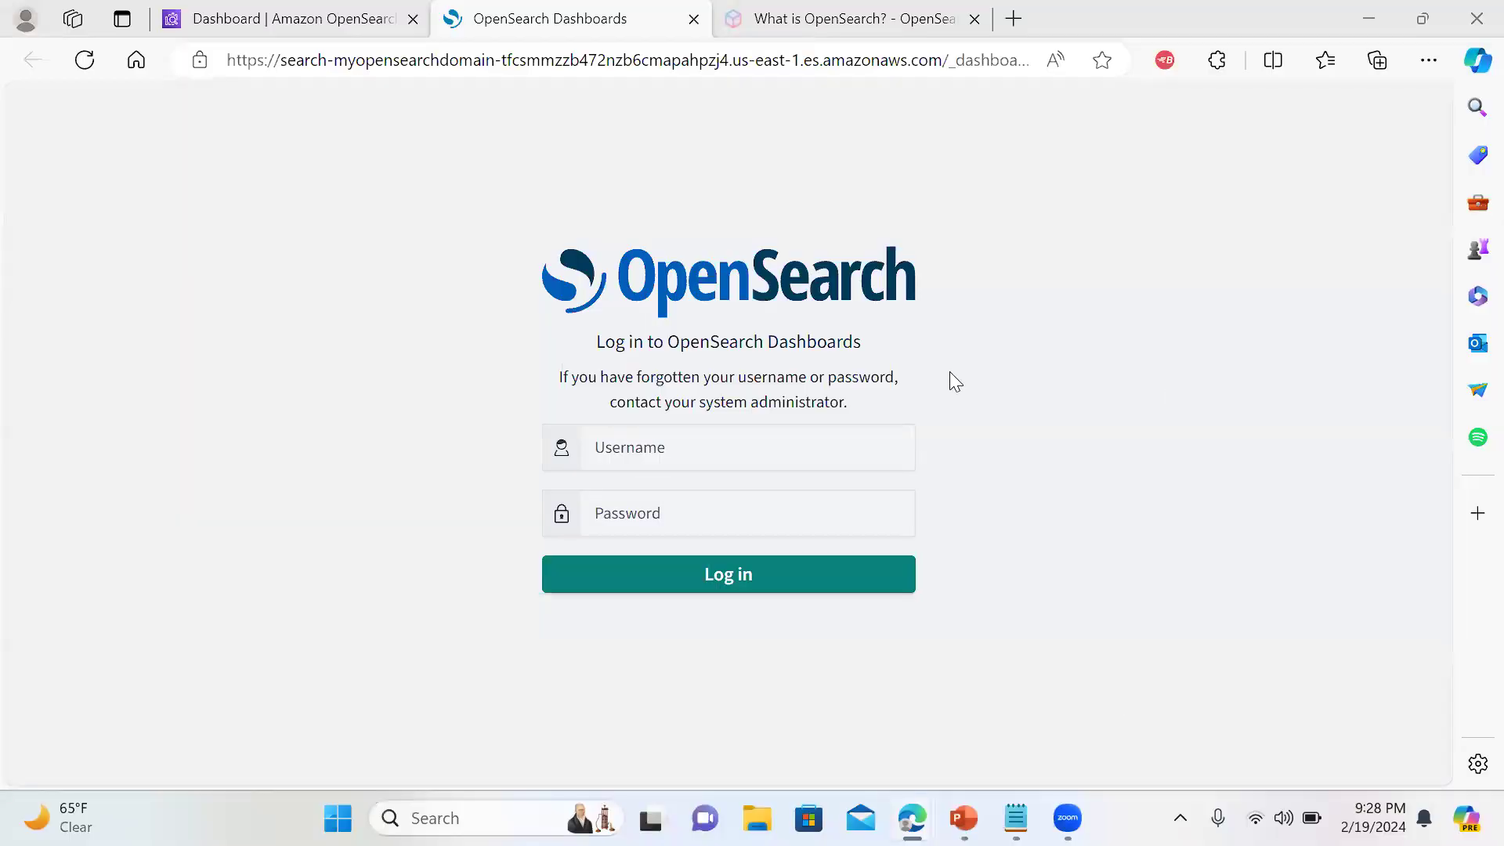
{"action": "left_click", "coordinate": [741, 452]}
{"action": "type", "text": "admin"}
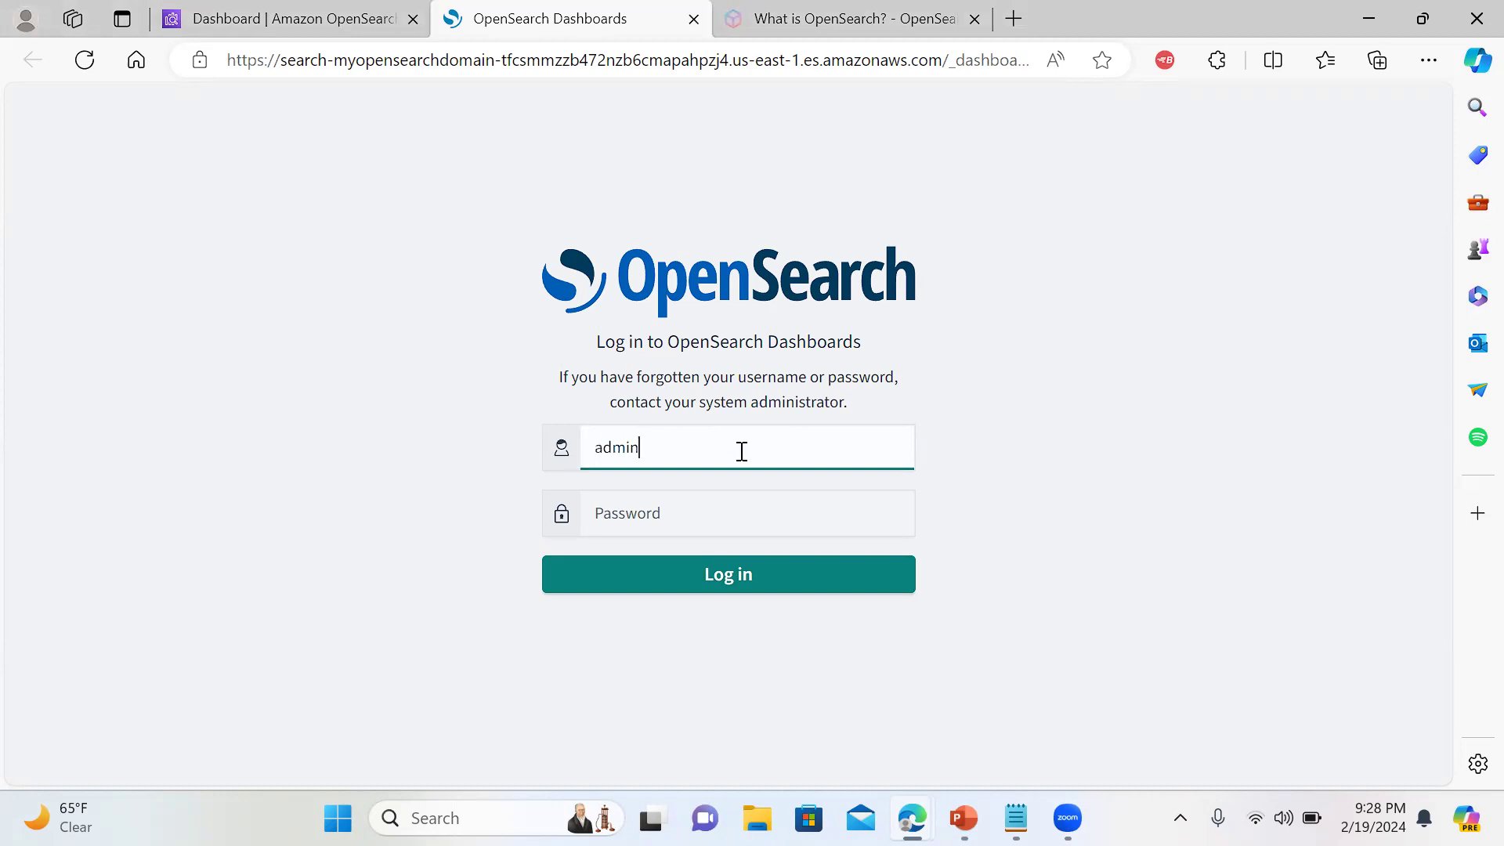
{"action": "key", "text": "Tab"}
{"action": "type", "text": "a"}
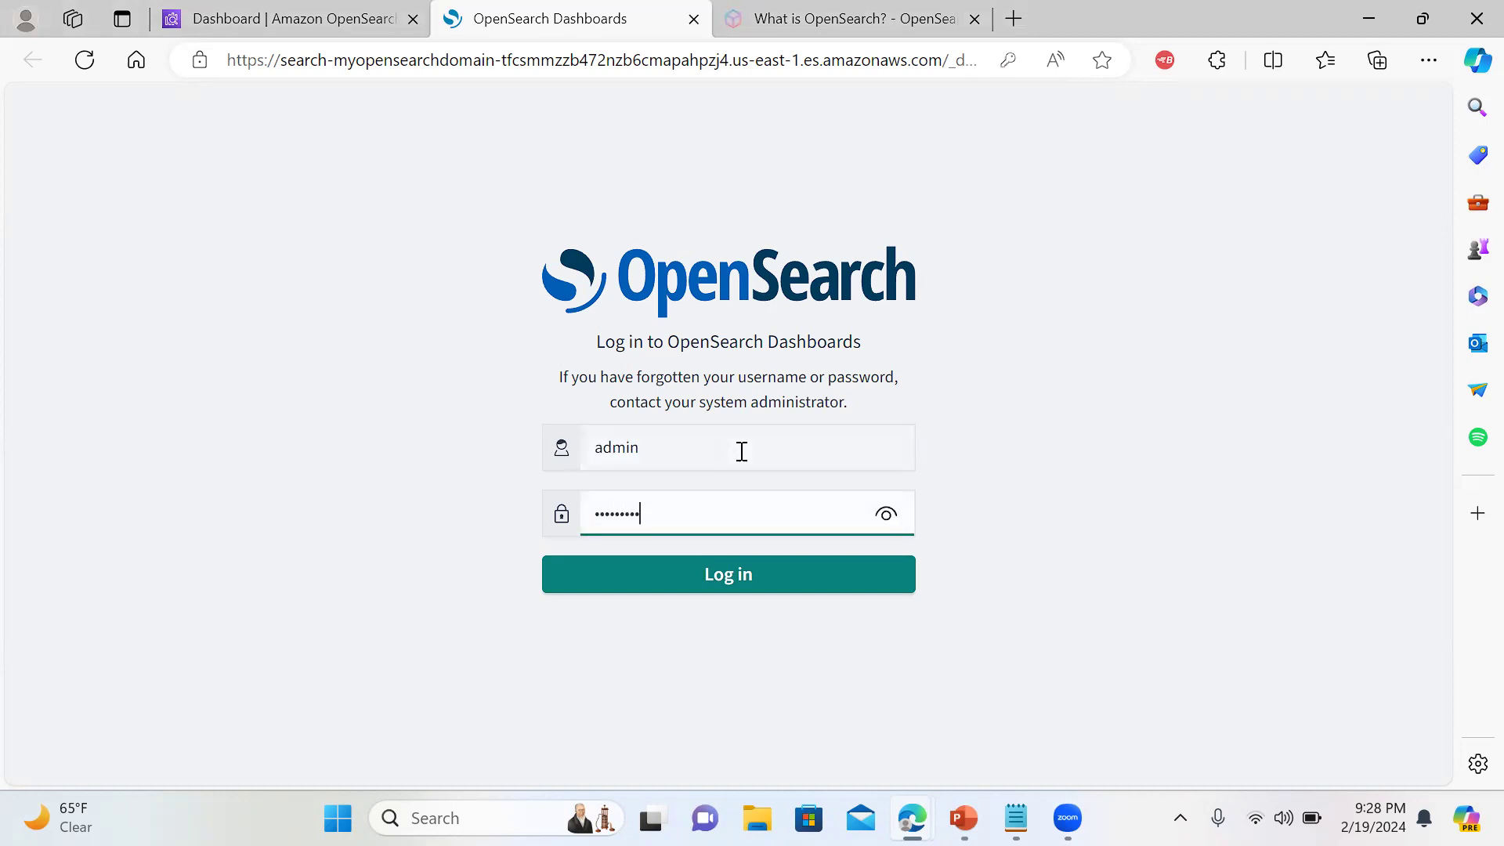
{"action": "left_click", "coordinate": [678, 593]}
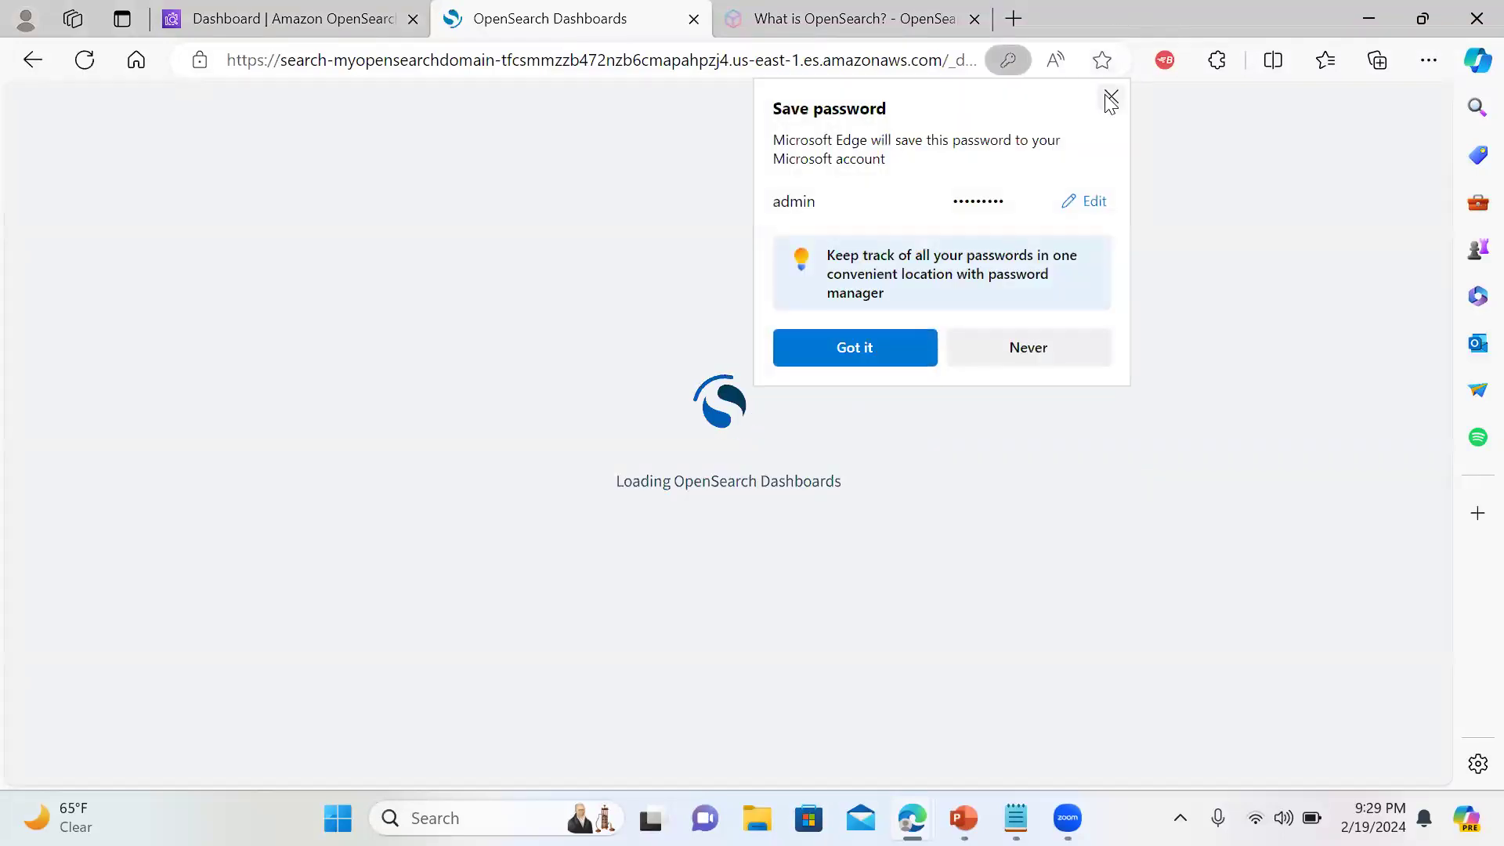
Dismiss the save-password and new-look popups, then confirm the Global tenant since no custom tenants exist
{"action": "left_click", "coordinate": [1109, 94]}
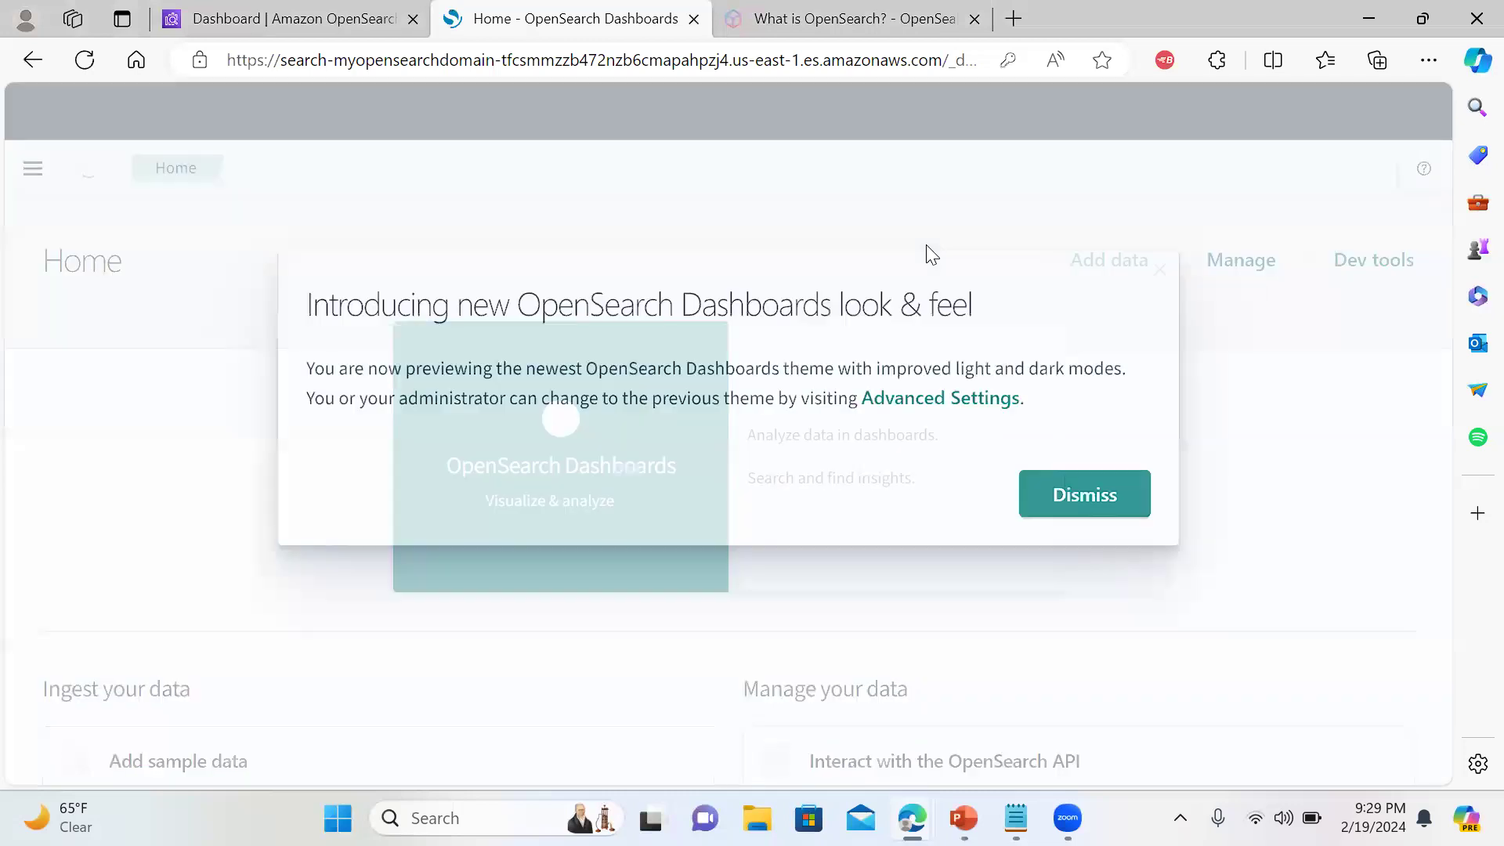
{"action": "left_click", "coordinate": [1074, 495]}
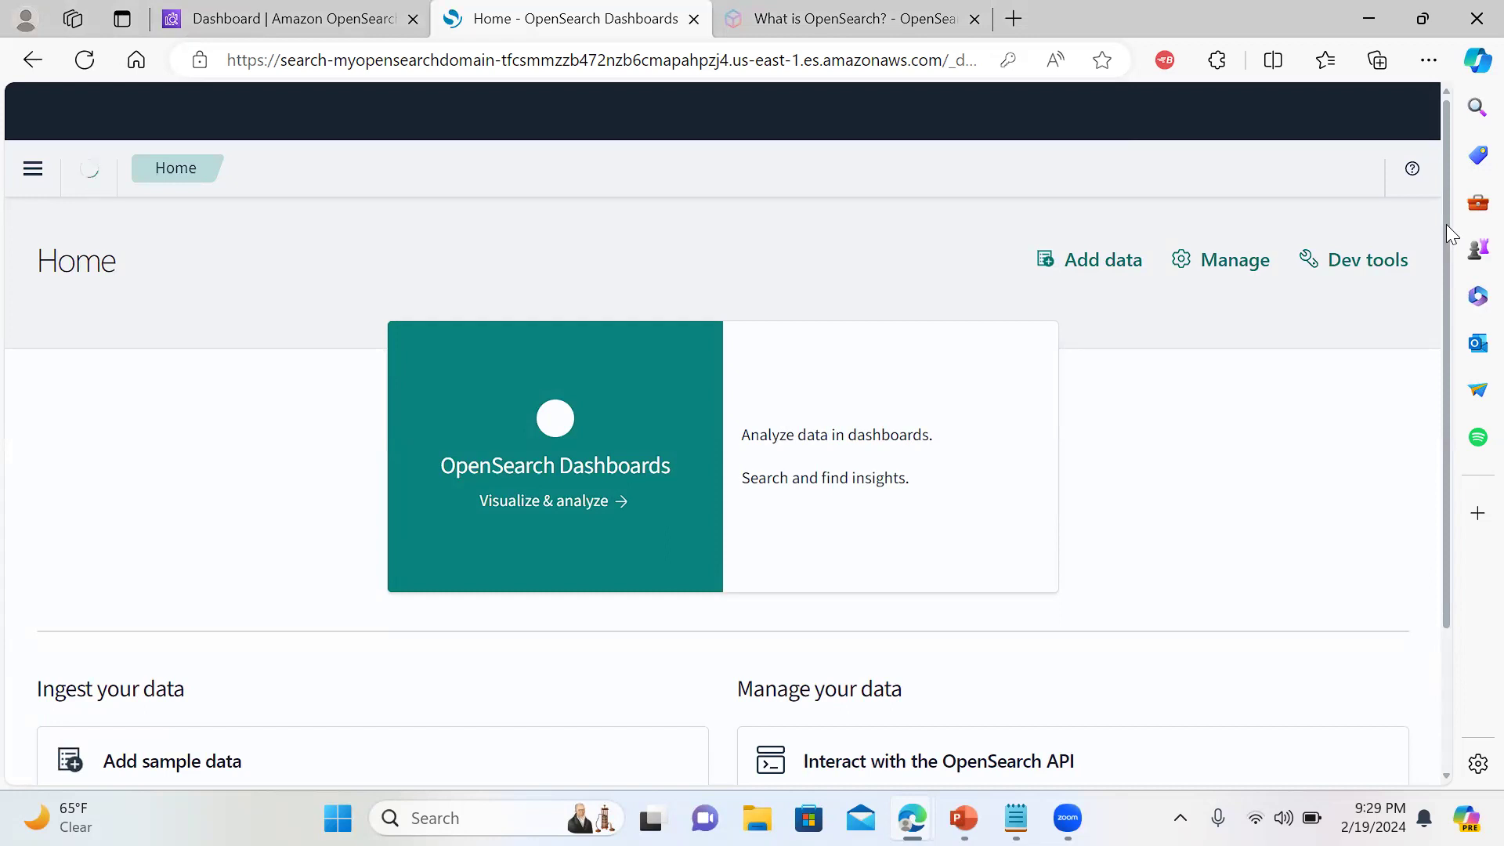
{"action": "scroll", "coordinate": [1446, 224], "scroll_direction": "down", "scroll_amount": 3}
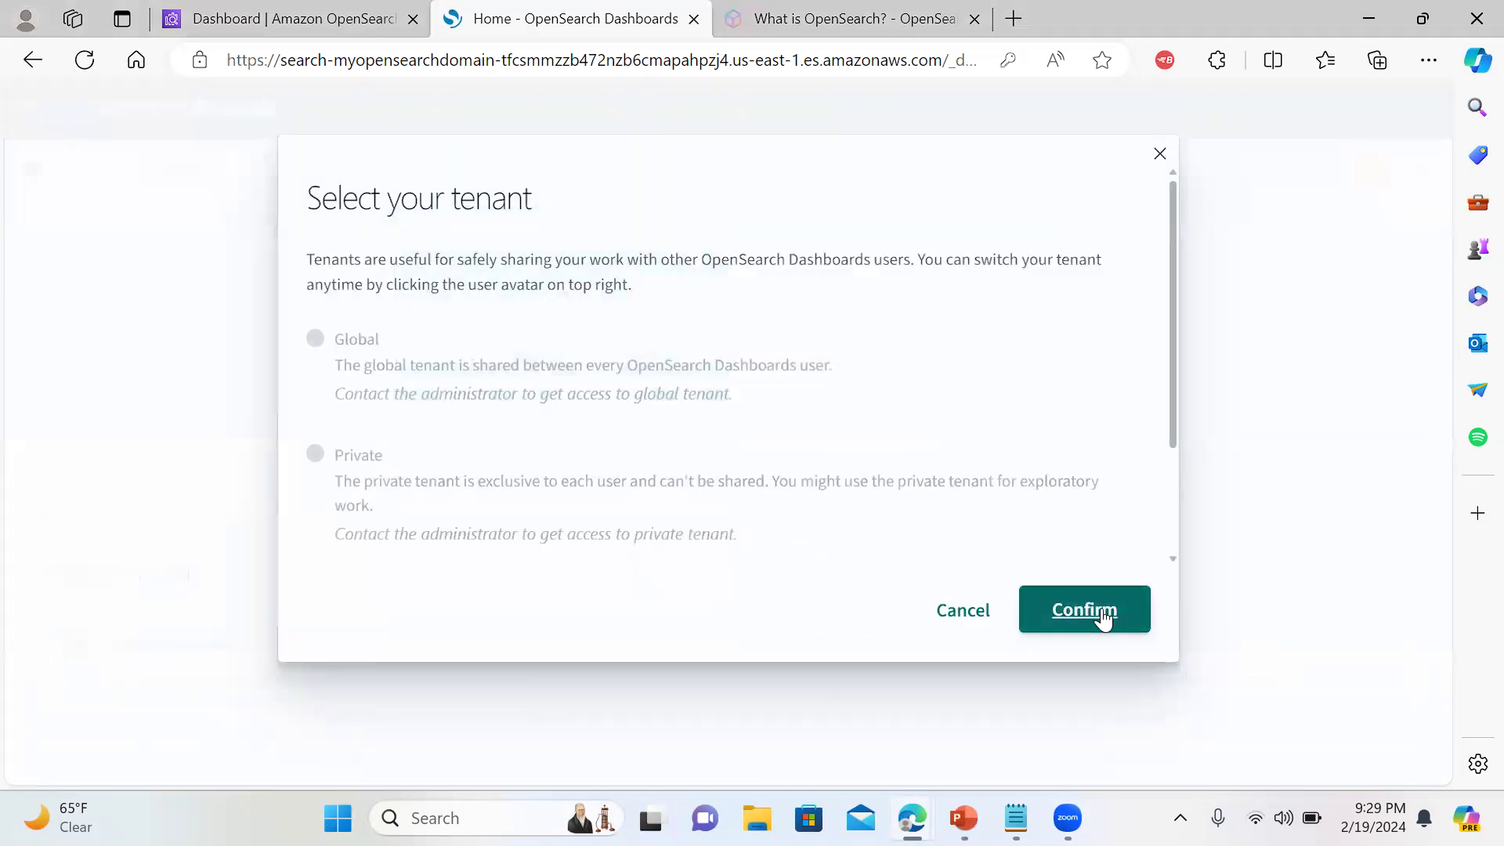
{"action": "scroll", "coordinate": [1178, 409], "scroll_direction": "down", "scroll_amount": 2}
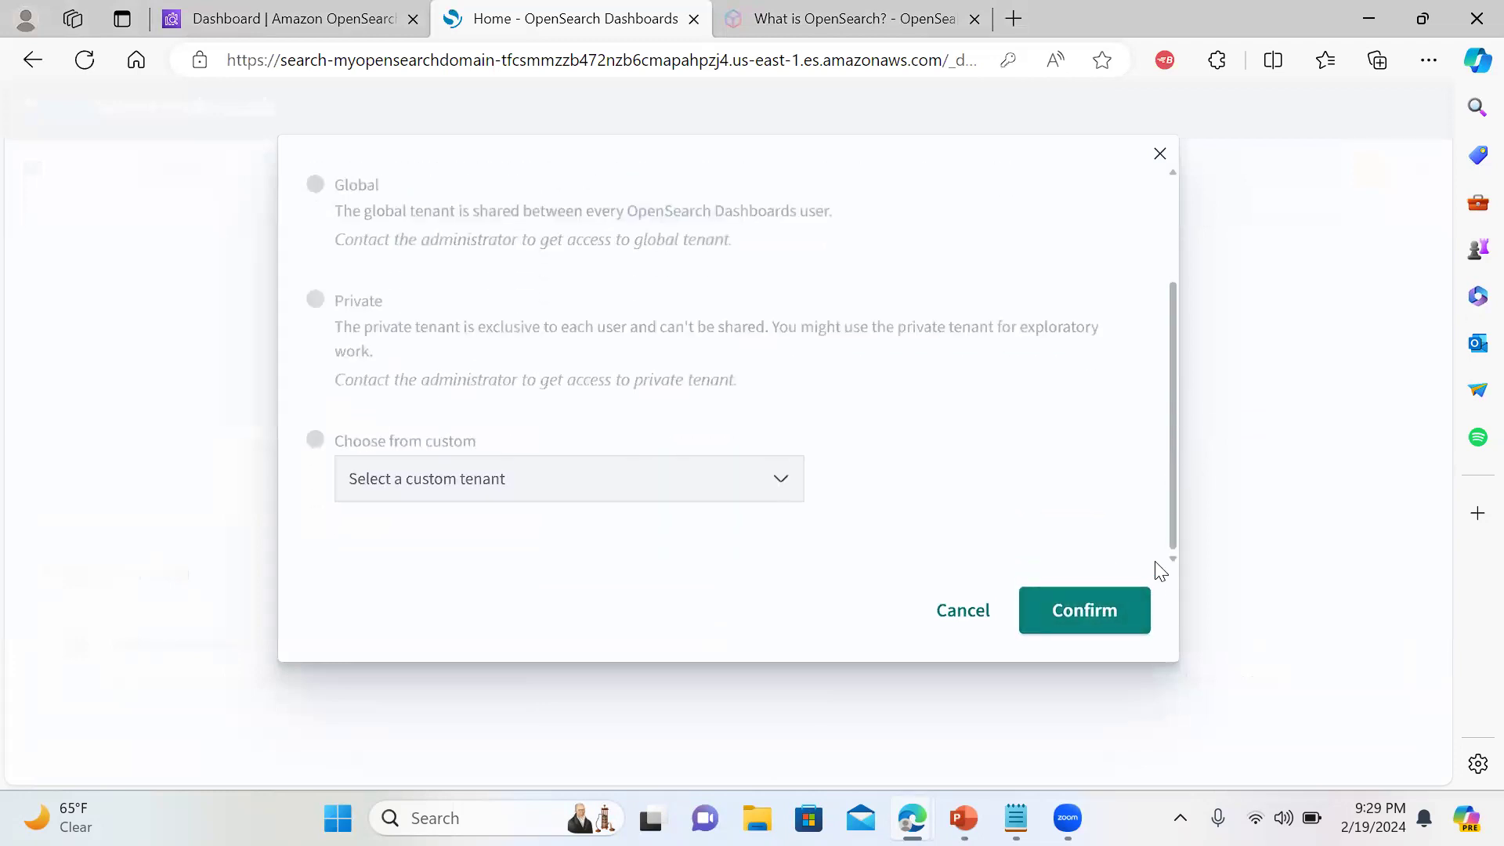
{"action": "left_click", "coordinate": [725, 477]}
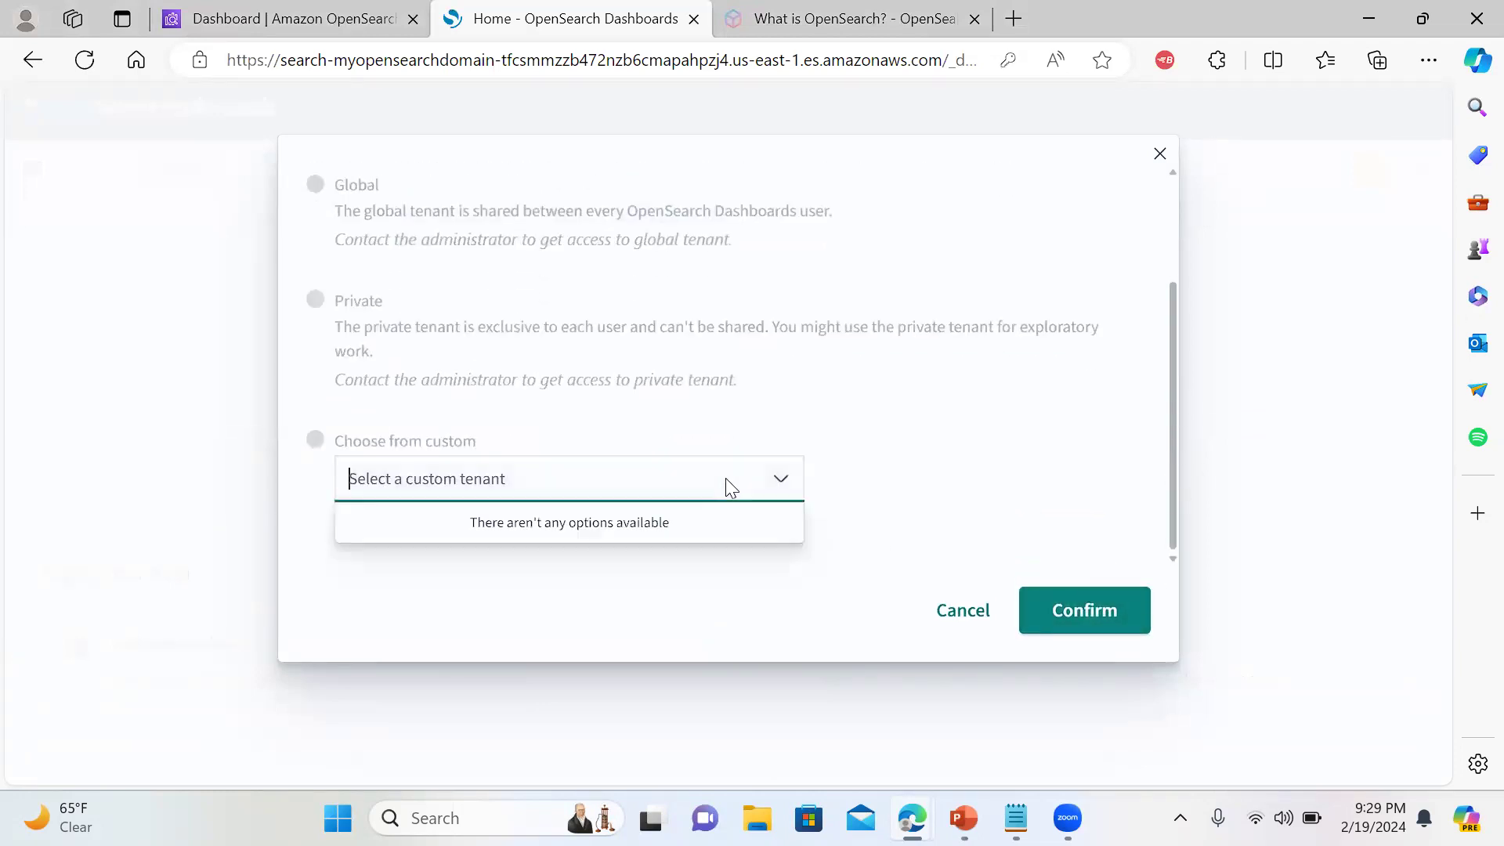
{"action": "left_click", "coordinate": [982, 397]}
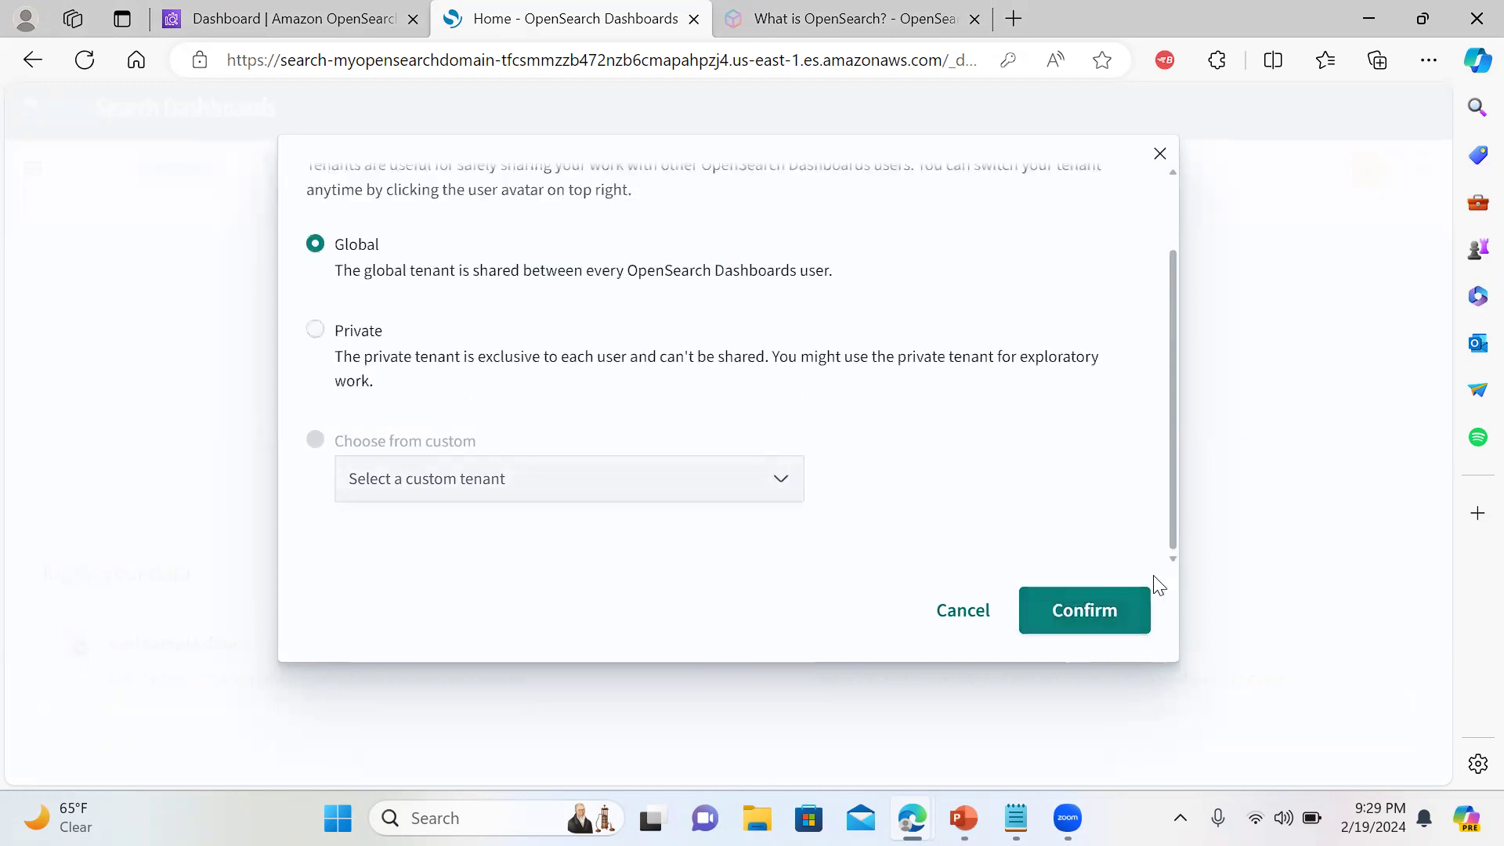
{"action": "left_click", "coordinate": [1079, 613]}
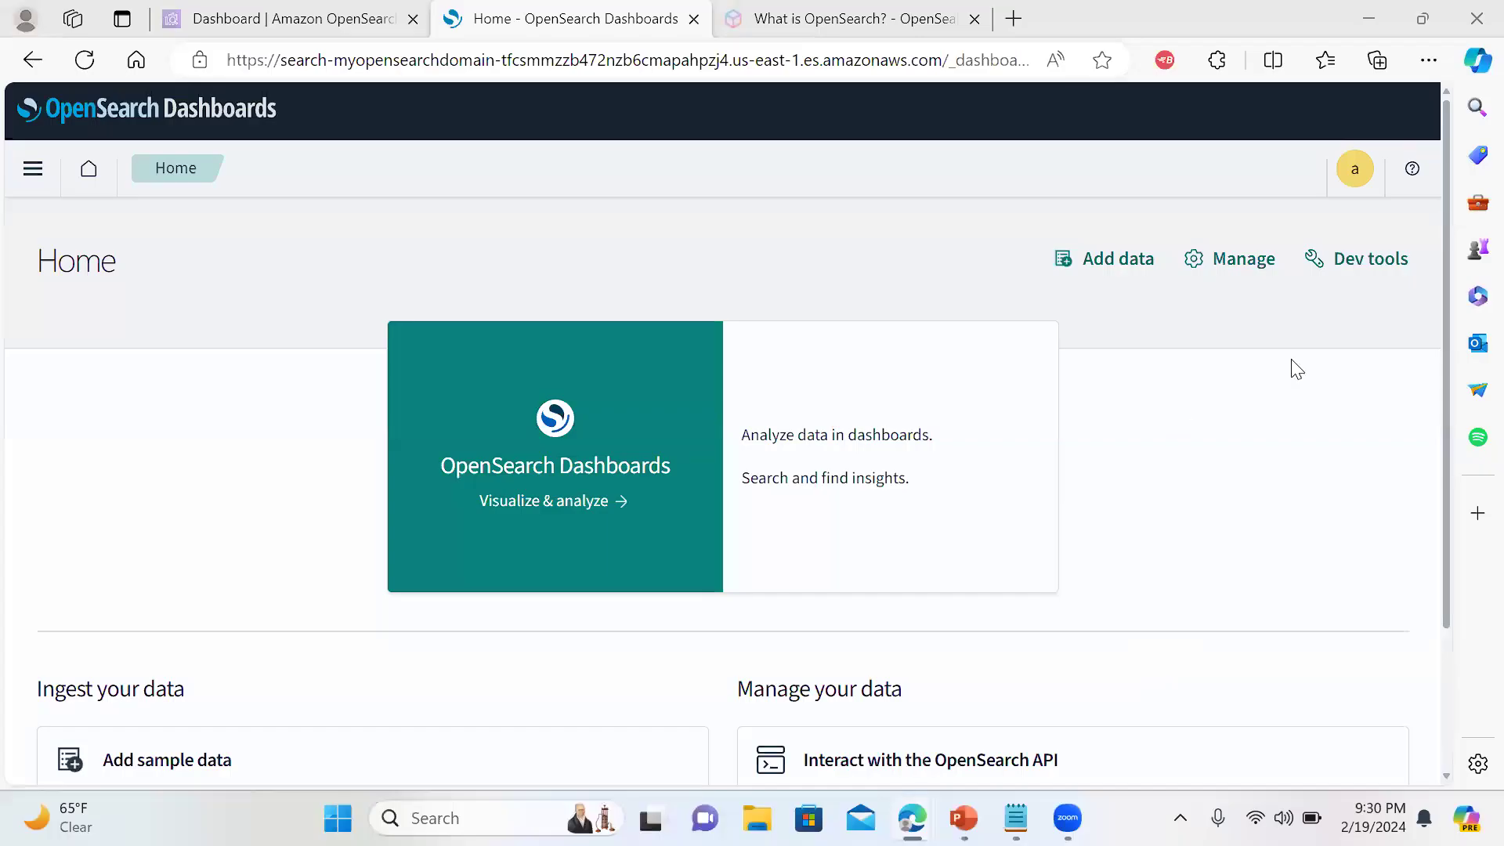
Scroll the Home page to view the sample data and OpenSearch API options
{"action": "scroll", "coordinate": [1447, 347], "scroll_direction": "down", "scroll_amount": 2}
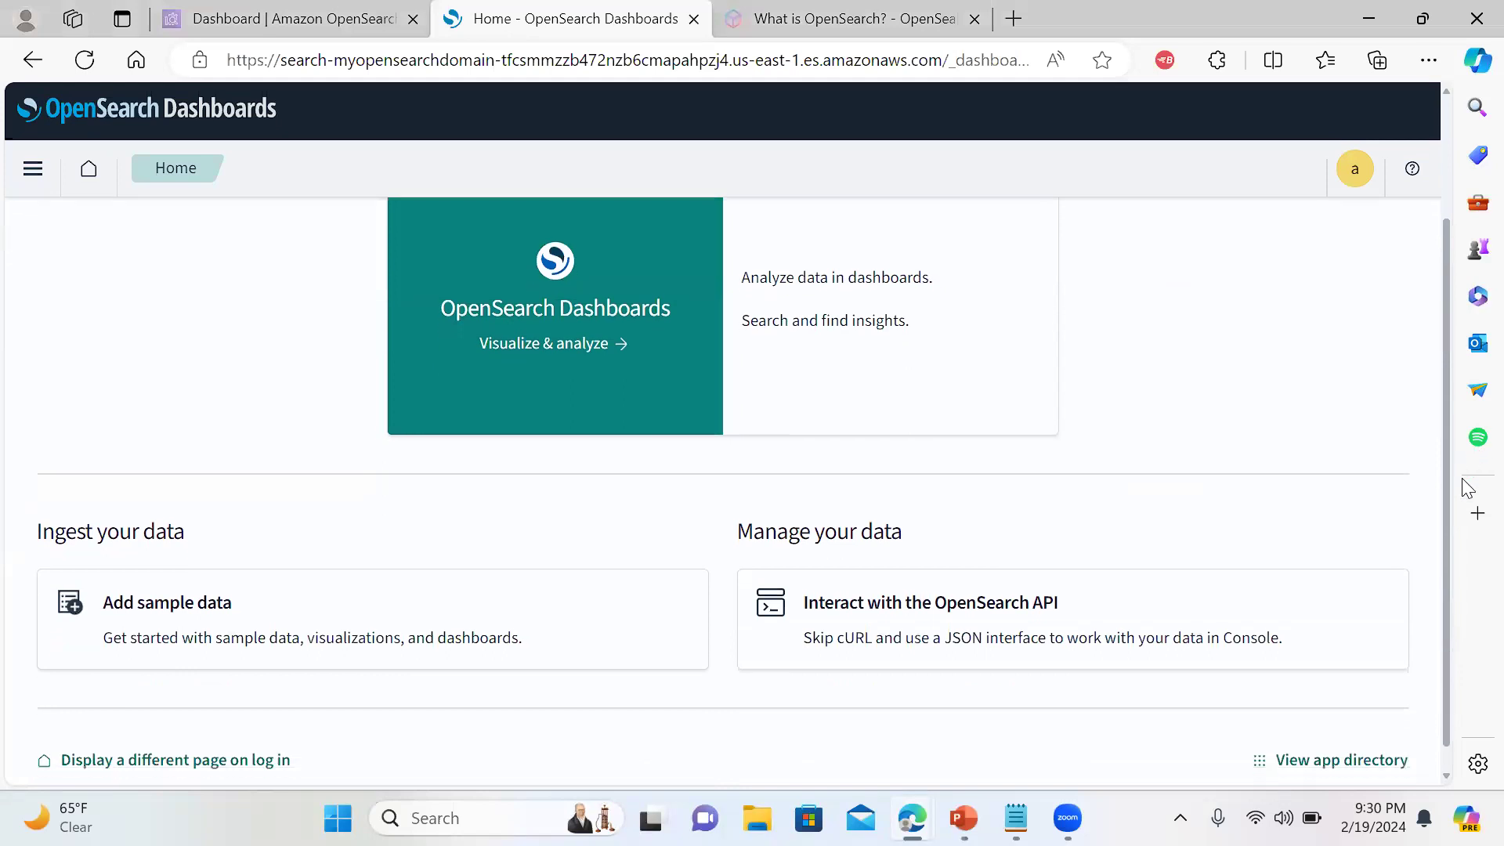
{"action": "scroll", "coordinate": [1453, 405], "scroll_direction": "up", "scroll_amount": 1}
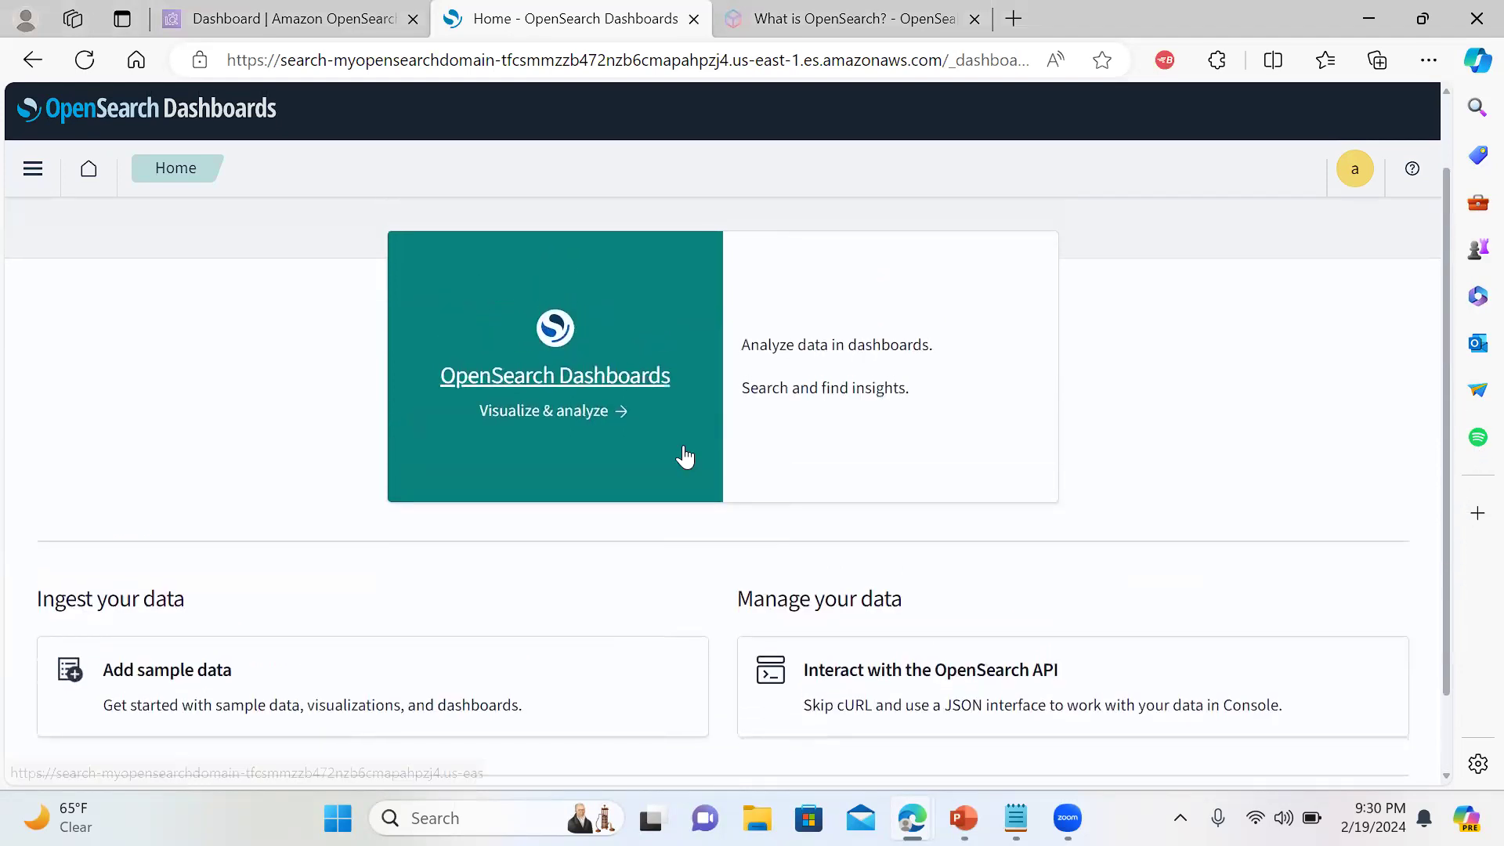
Install the Sample eCommerce orders data from the Add sample data page
{"action": "left_click", "coordinate": [216, 672]}
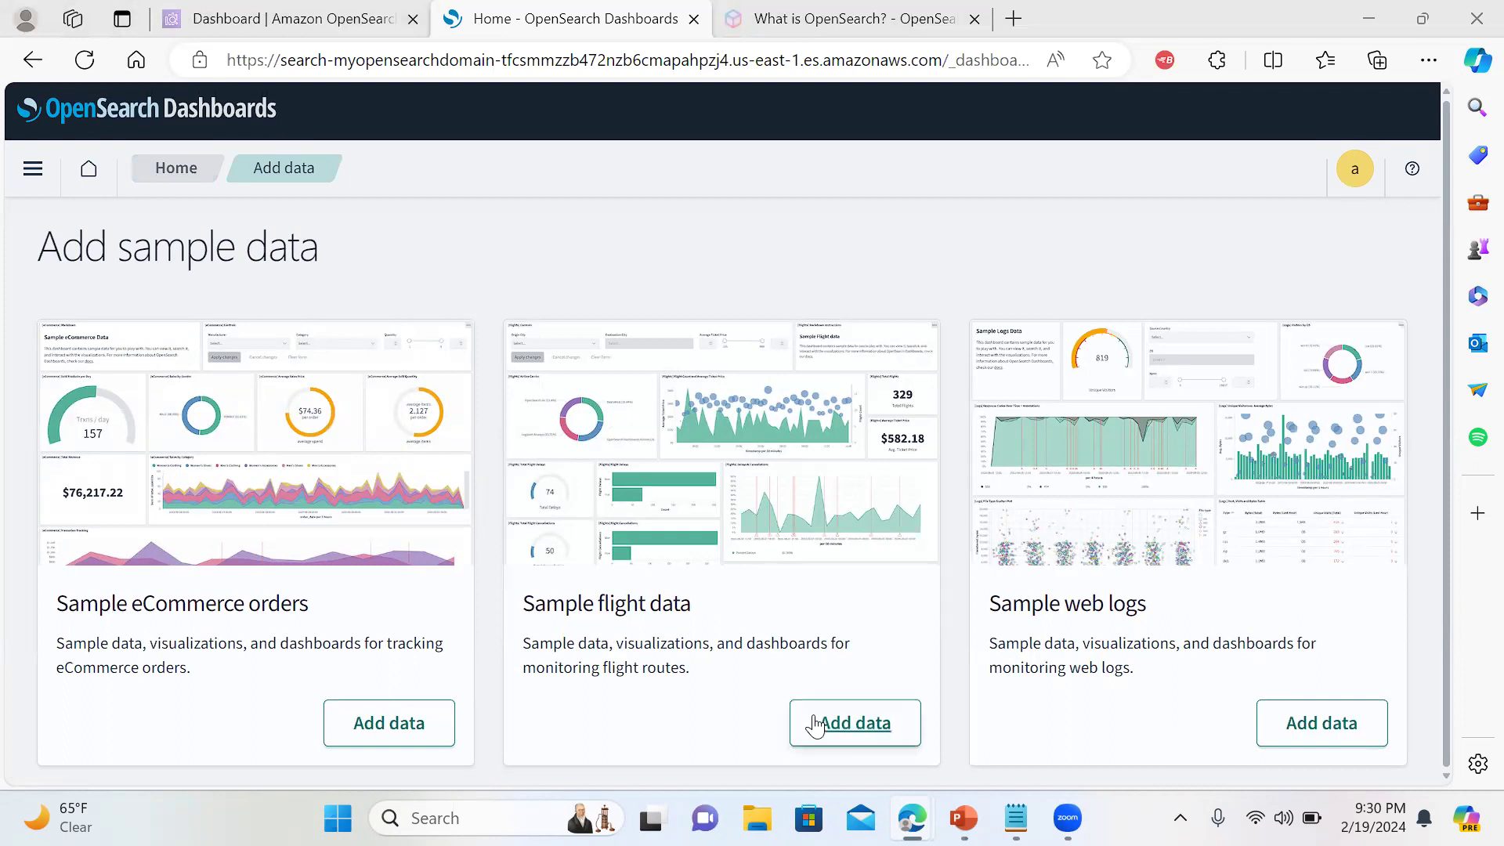
{"action": "left_click", "coordinate": [440, 729]}
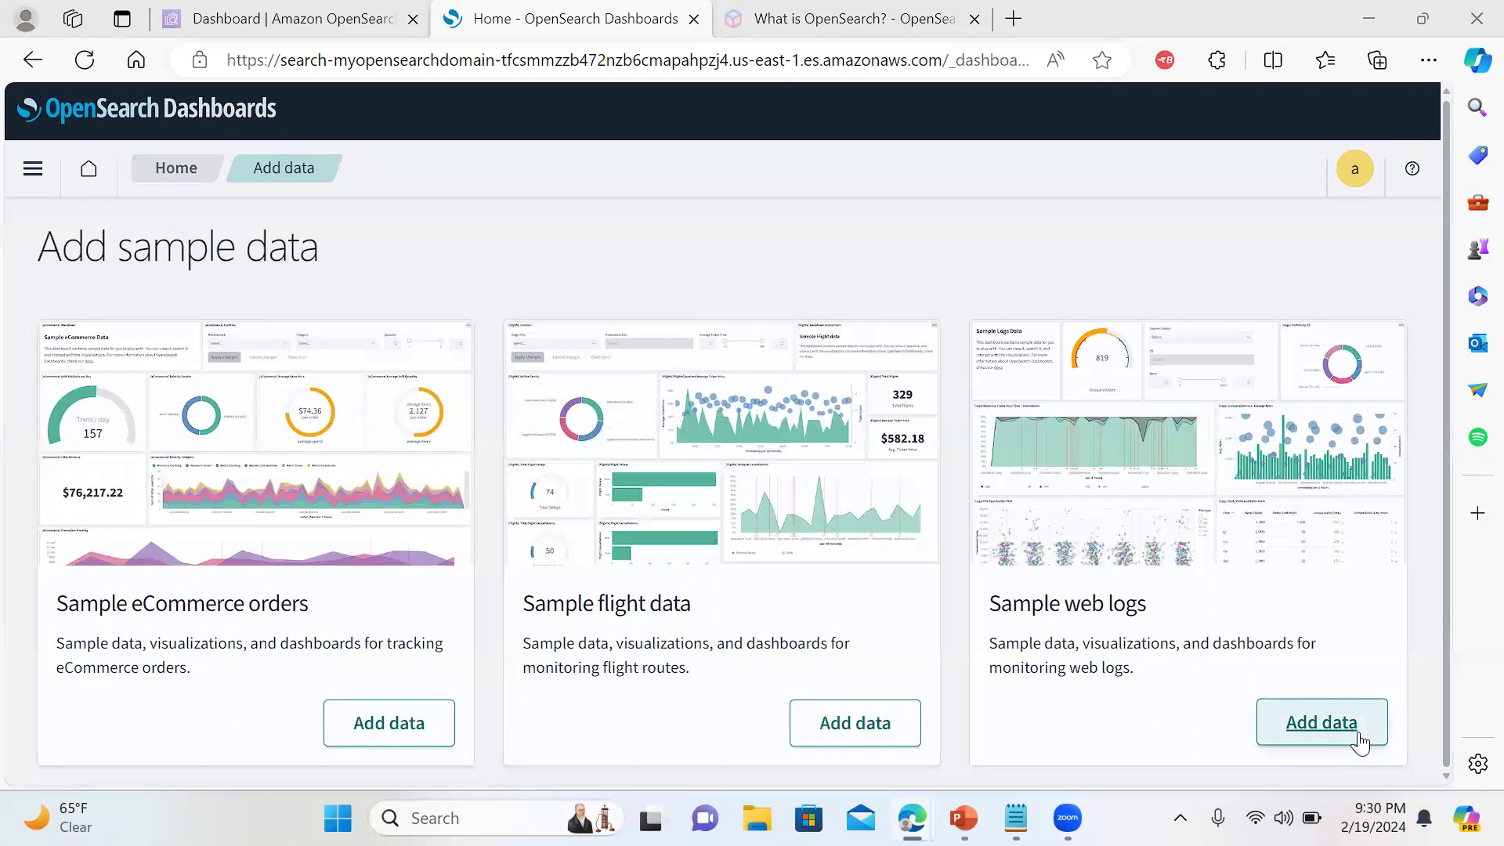
{"action": "left_click", "coordinate": [394, 727]}
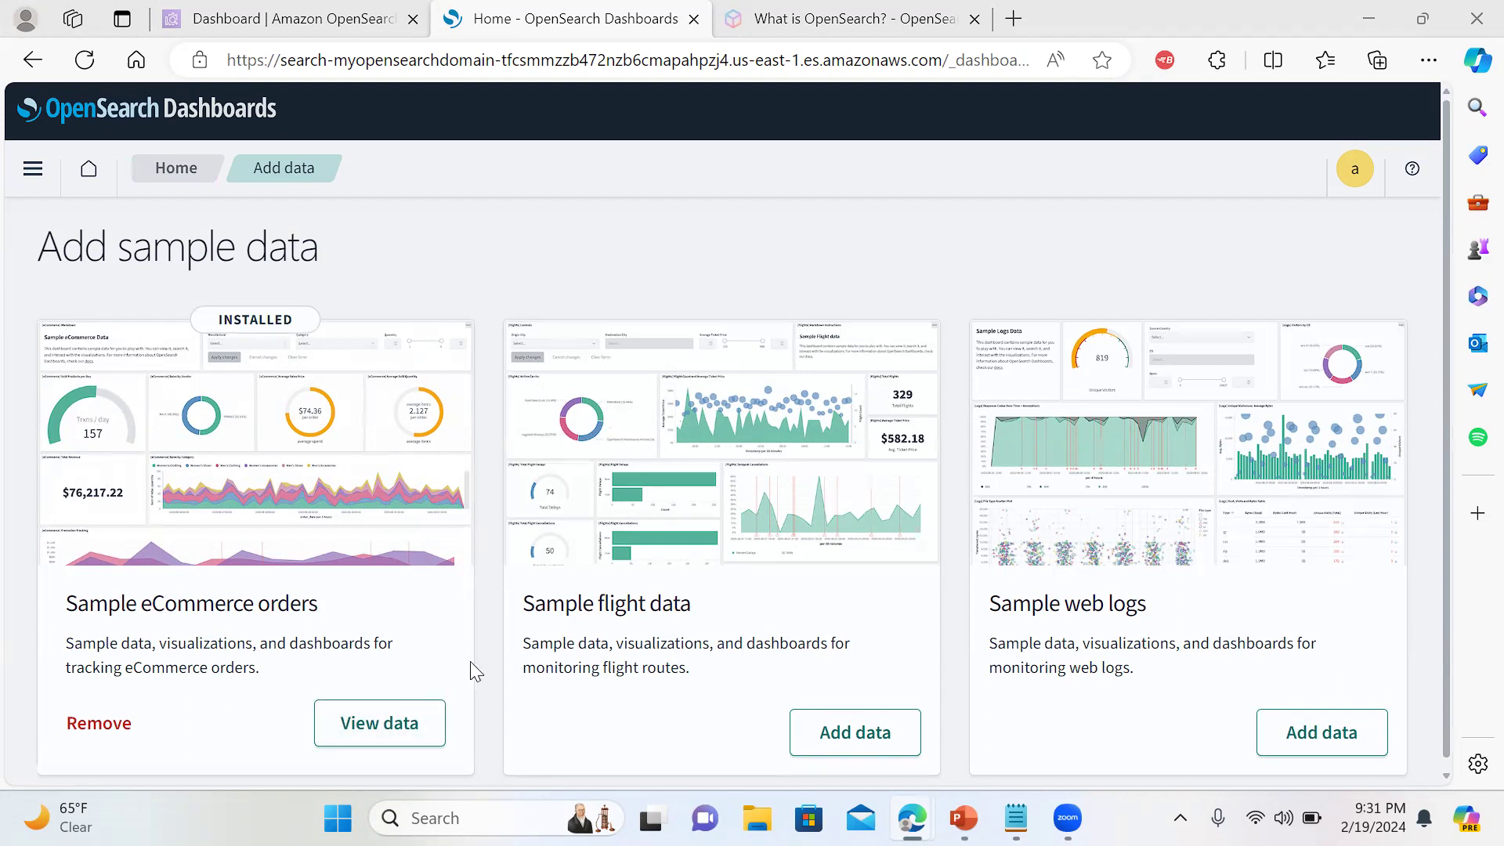
{"action": "left_click", "coordinate": [275, 22]}
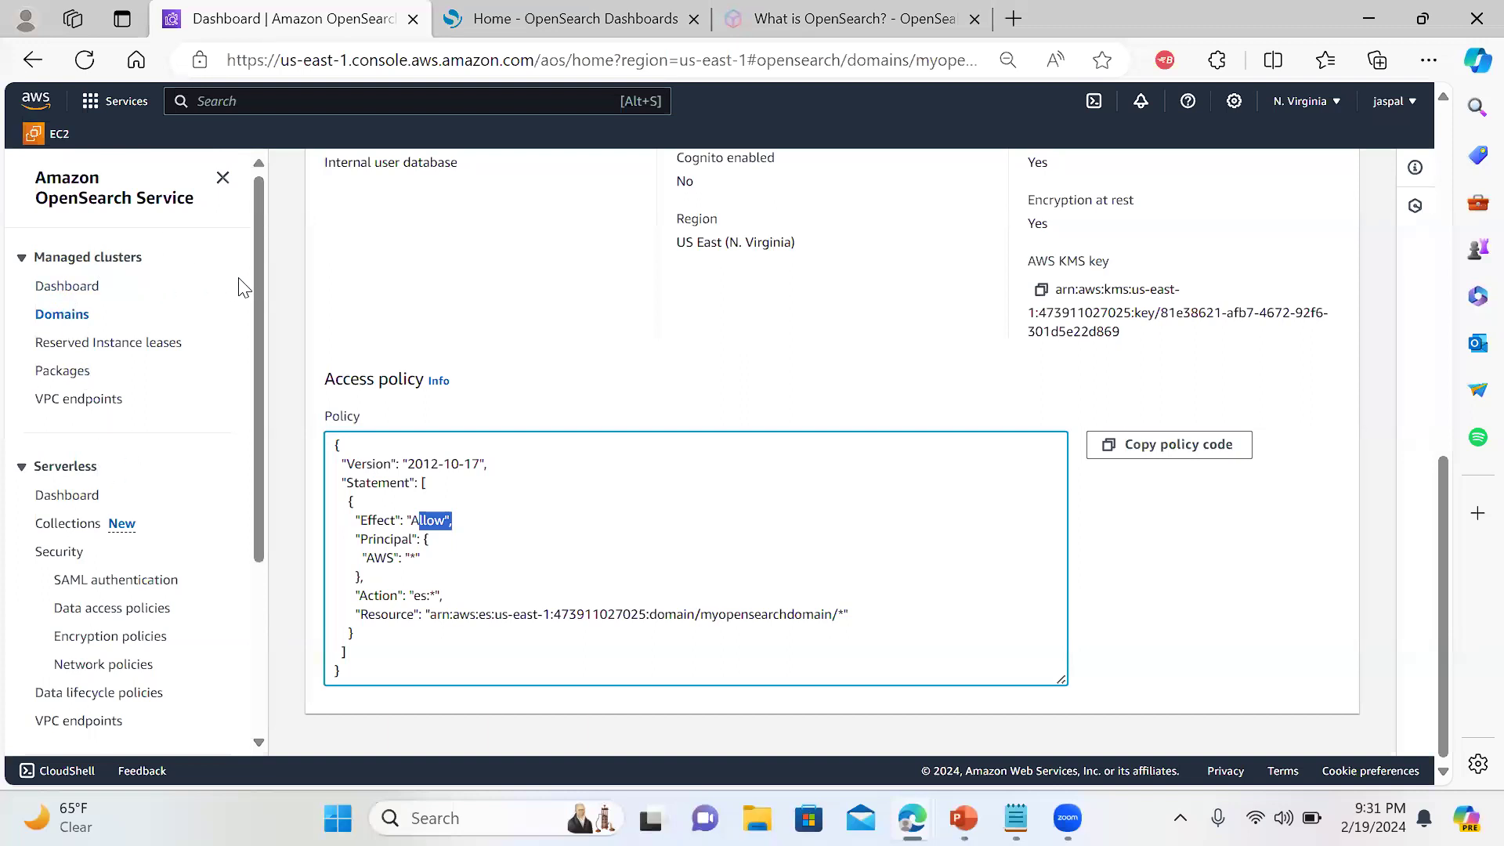
{"action": "left_click_drag", "start_coordinate": [255, 291], "coordinate": [247, 473]}
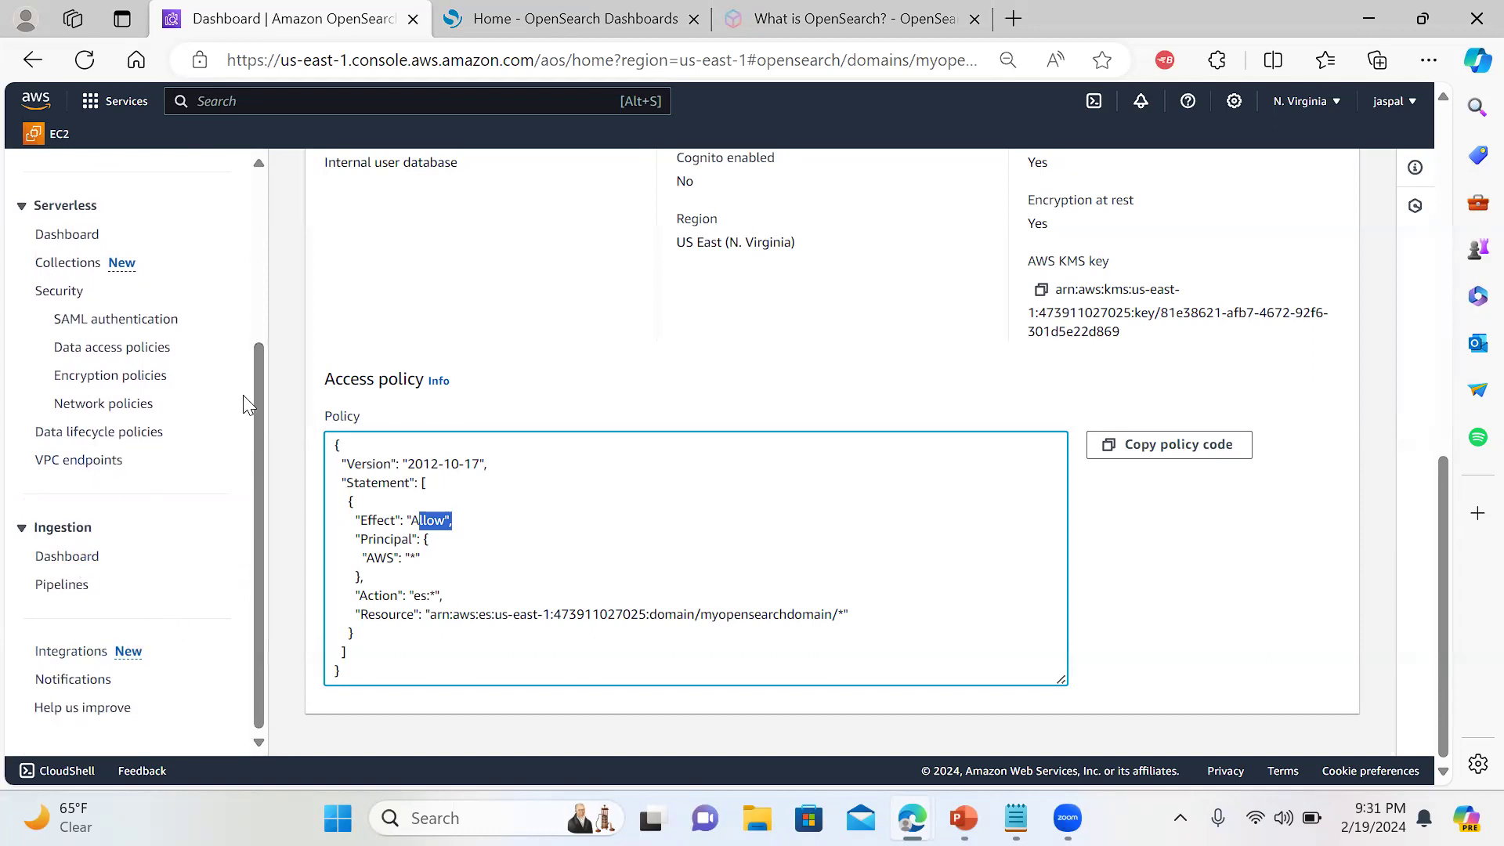
{"action": "left_click_drag", "start_coordinate": [258, 416], "coordinate": [264, 244]}
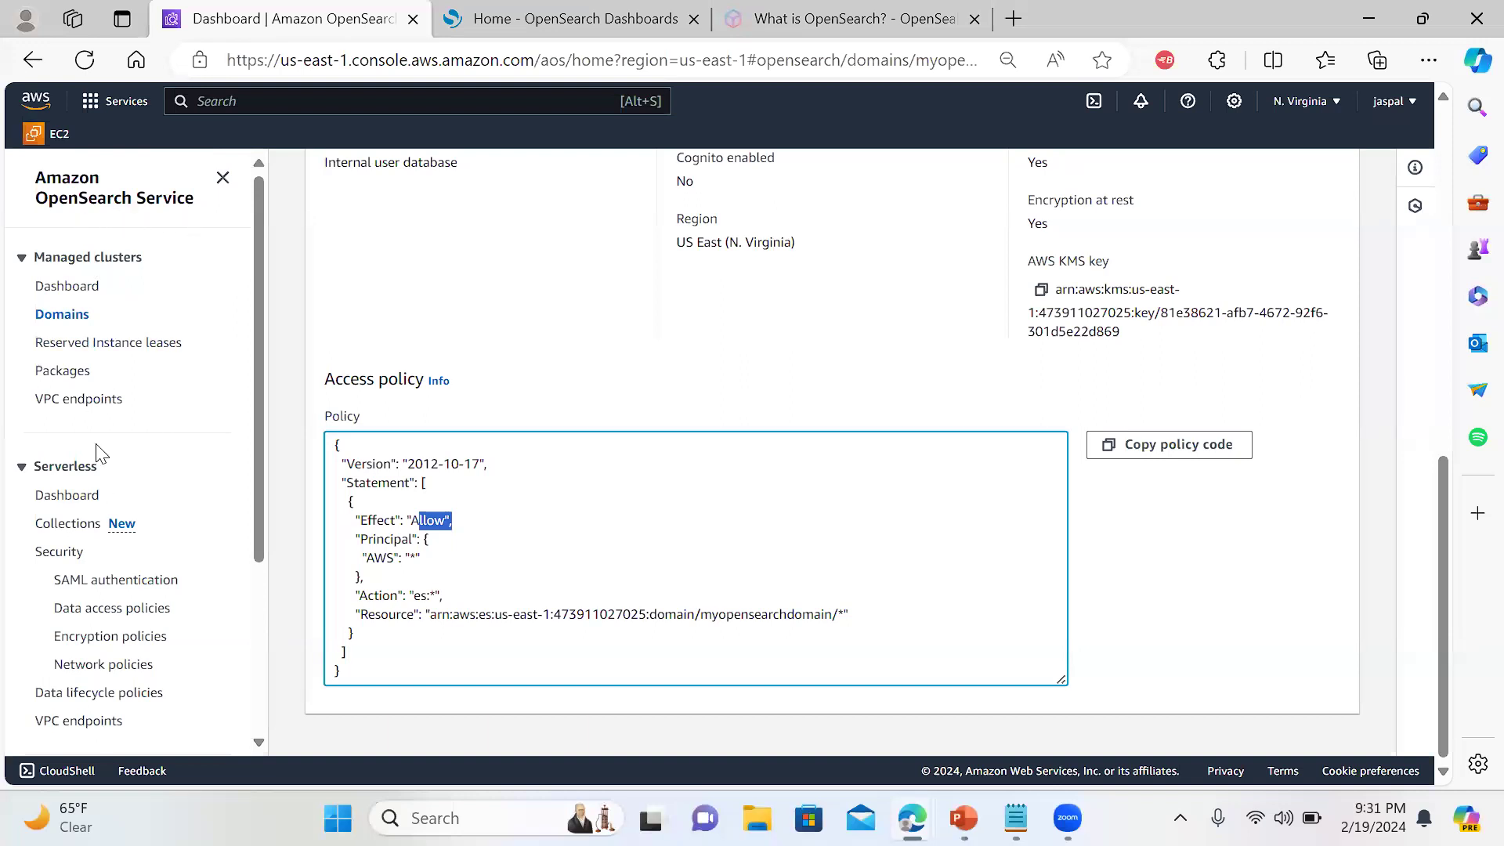
{"action": "left_click_drag", "start_coordinate": [253, 384], "coordinate": [268, 346]}
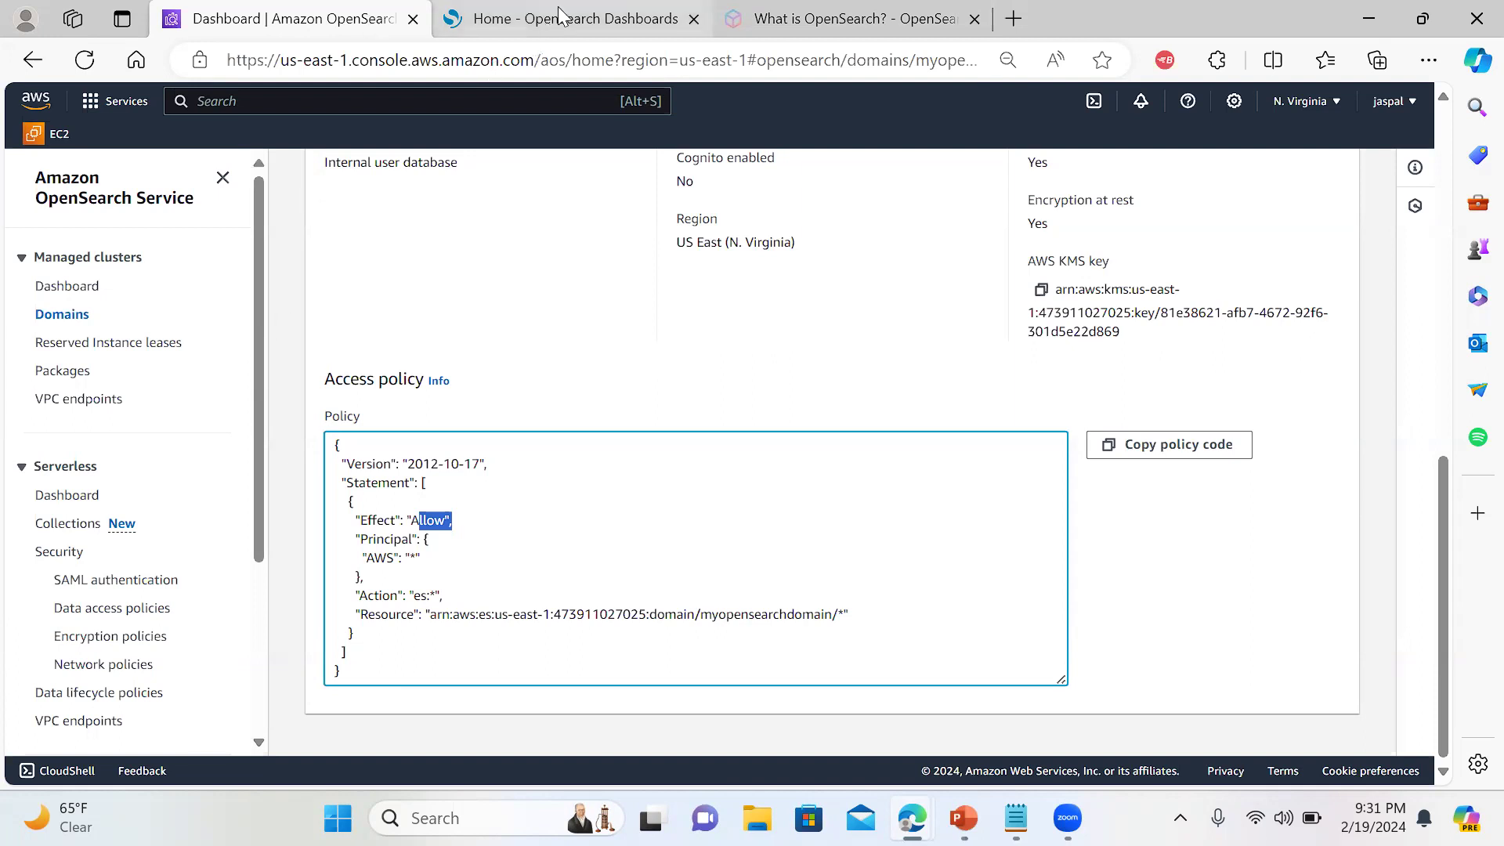
{"action": "mouse_move", "coordinate": [559, 14]}
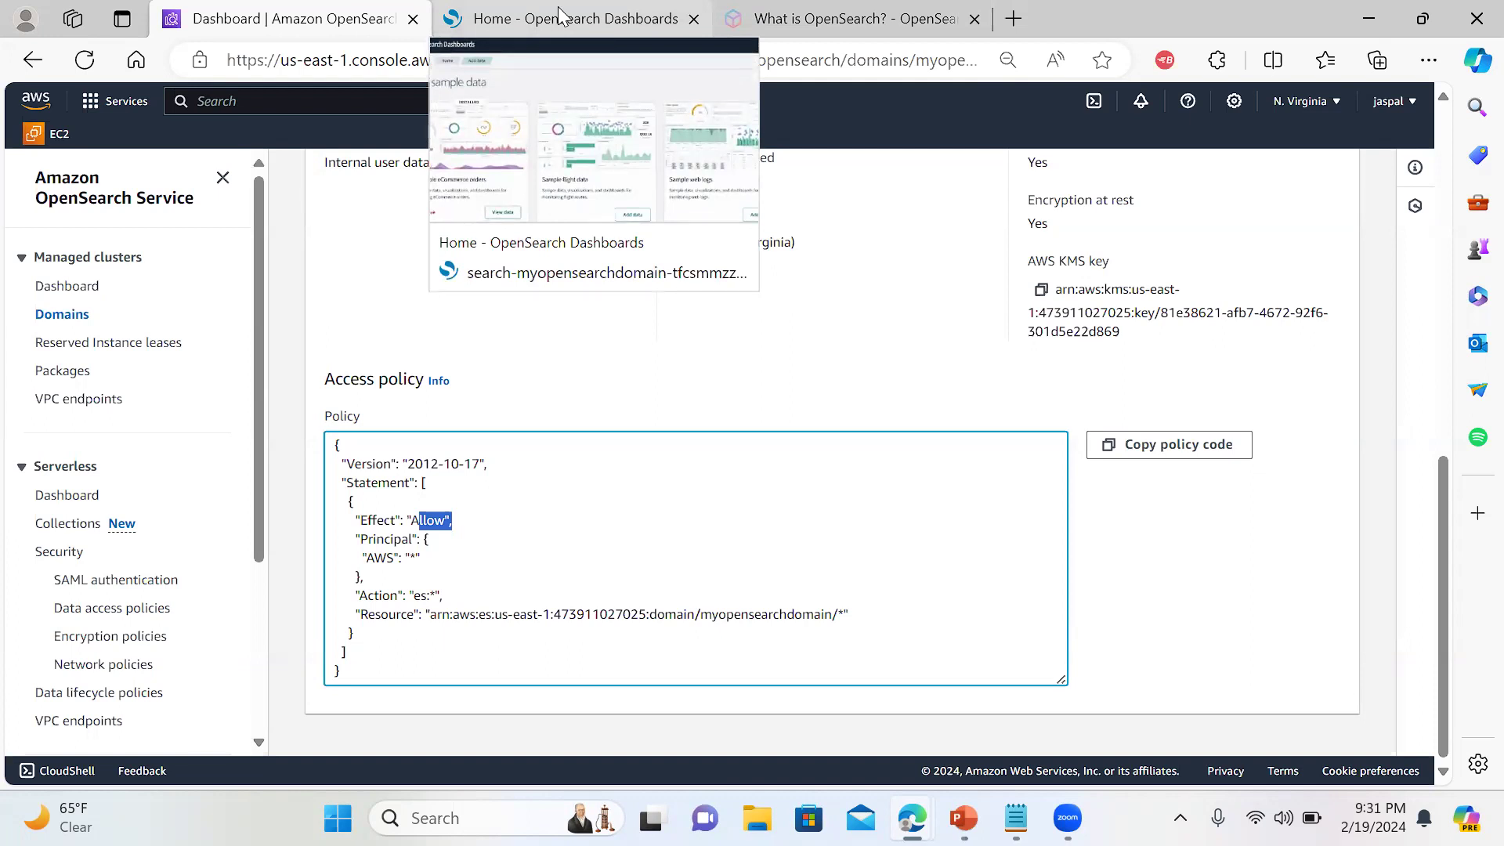
Open the [eCommerce] Revenue Dashboard from the sample data and scroll through its panels
{"action": "left_click", "coordinate": [559, 15]}
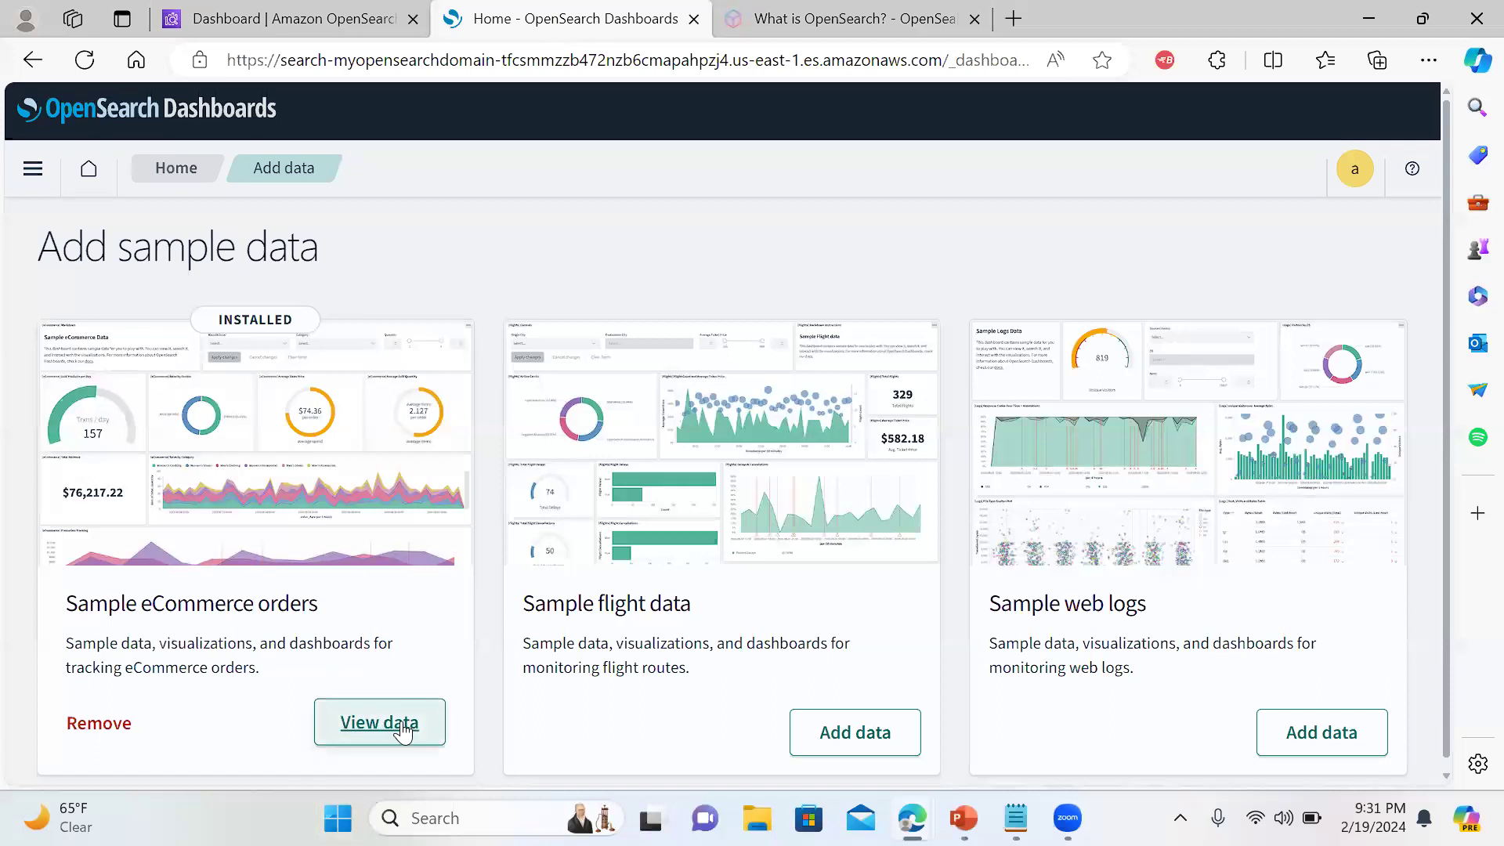
{"action": "left_click", "coordinate": [403, 732]}
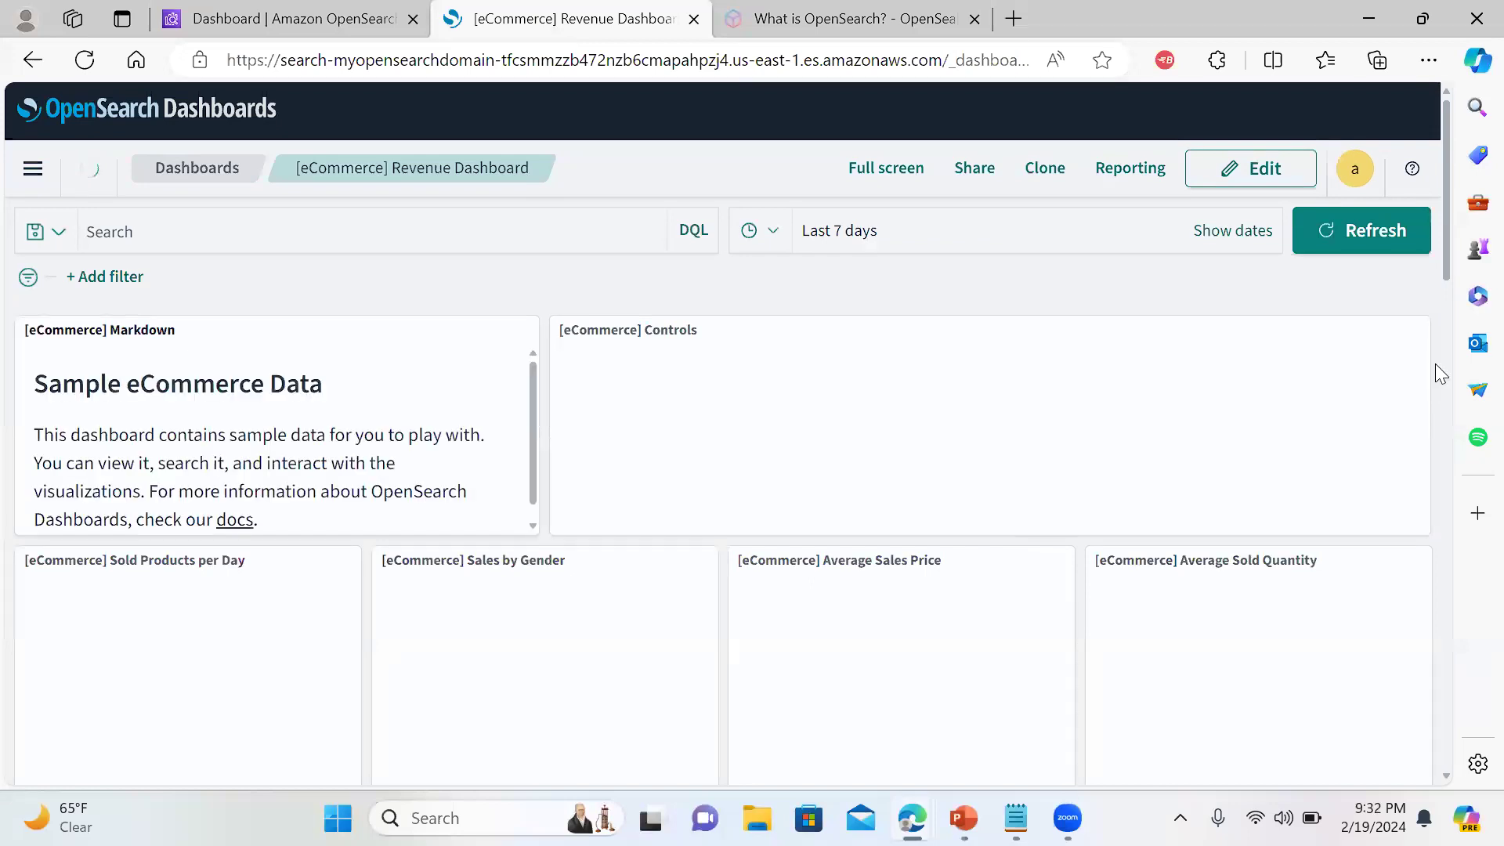
{"action": "scroll", "coordinate": [1448, 259], "scroll_direction": "down", "scroll_amount": 2}
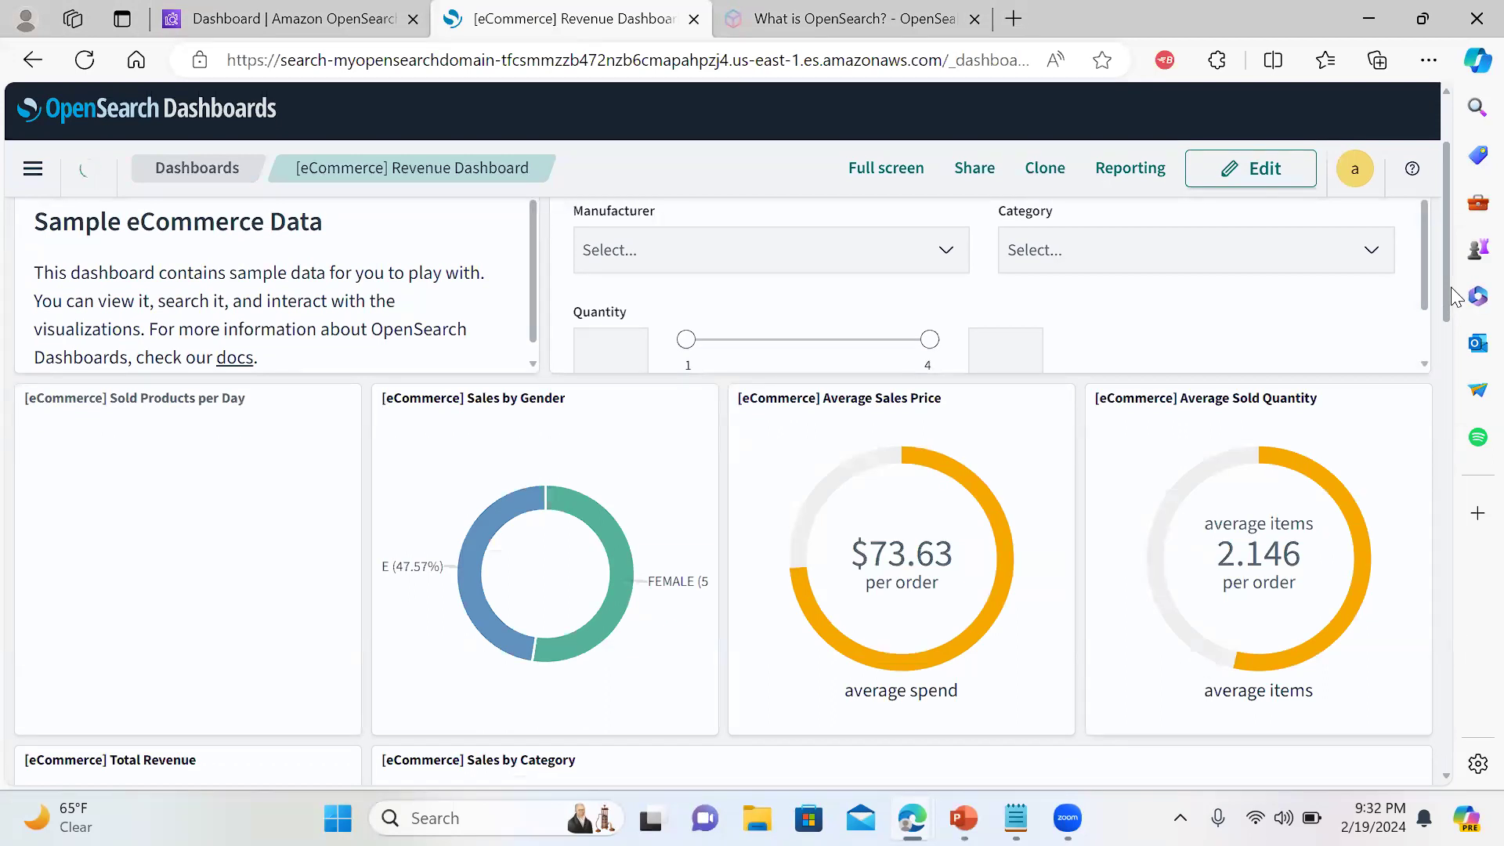
{"action": "scroll", "coordinate": [1451, 286], "scroll_direction": "down", "scroll_amount": 3}
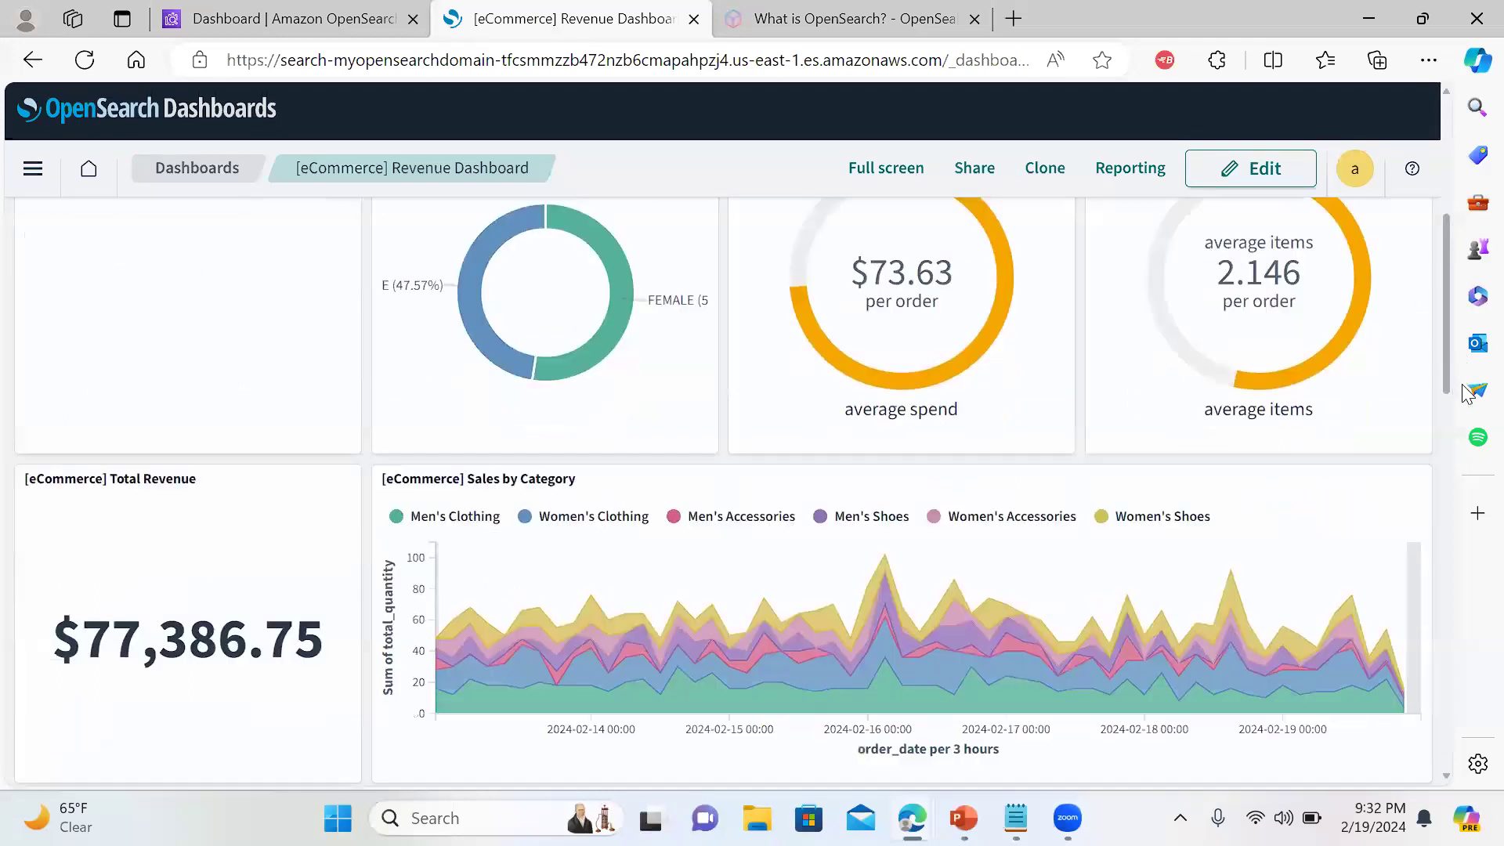
{"action": "scroll", "coordinate": [1451, 396], "scroll_direction": "down", "scroll_amount": 2}
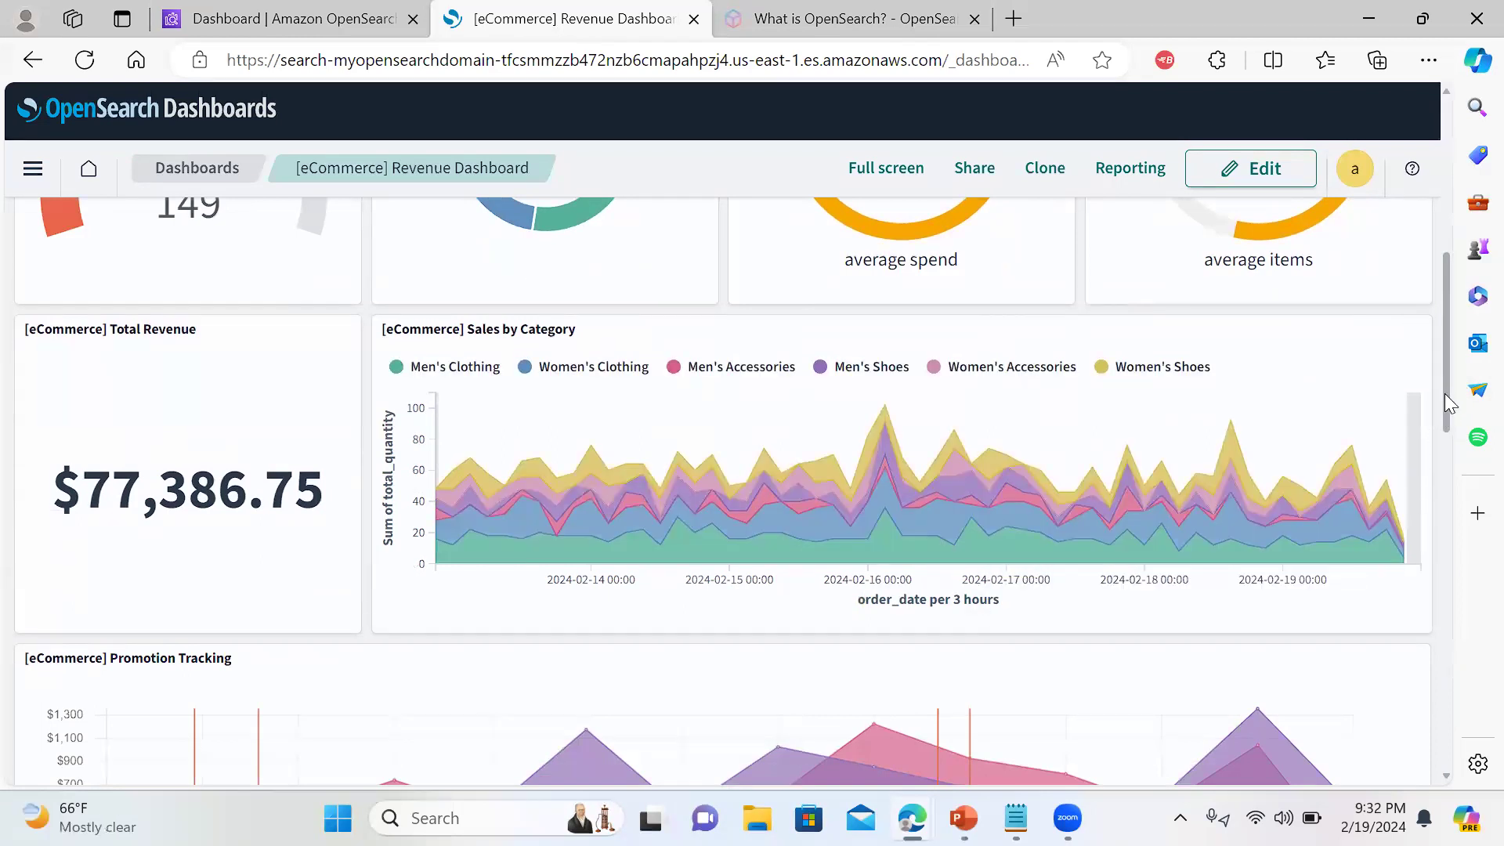
{"action": "left_click_drag", "start_coordinate": [1444, 394], "coordinate": [1450, 409]}
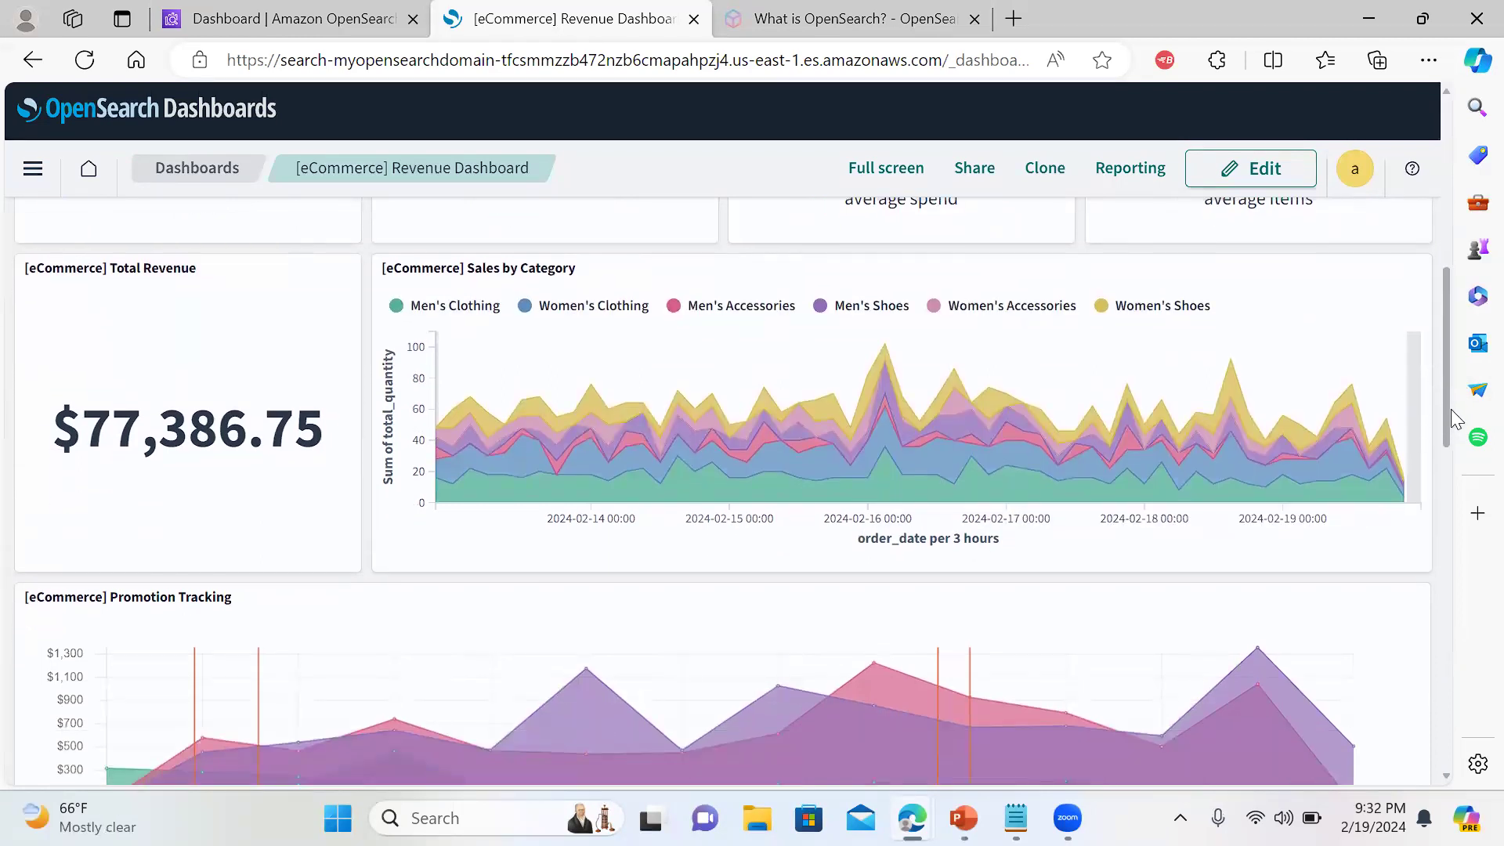
{"action": "left_click_drag", "start_coordinate": [1450, 409], "coordinate": [1436, 596]}
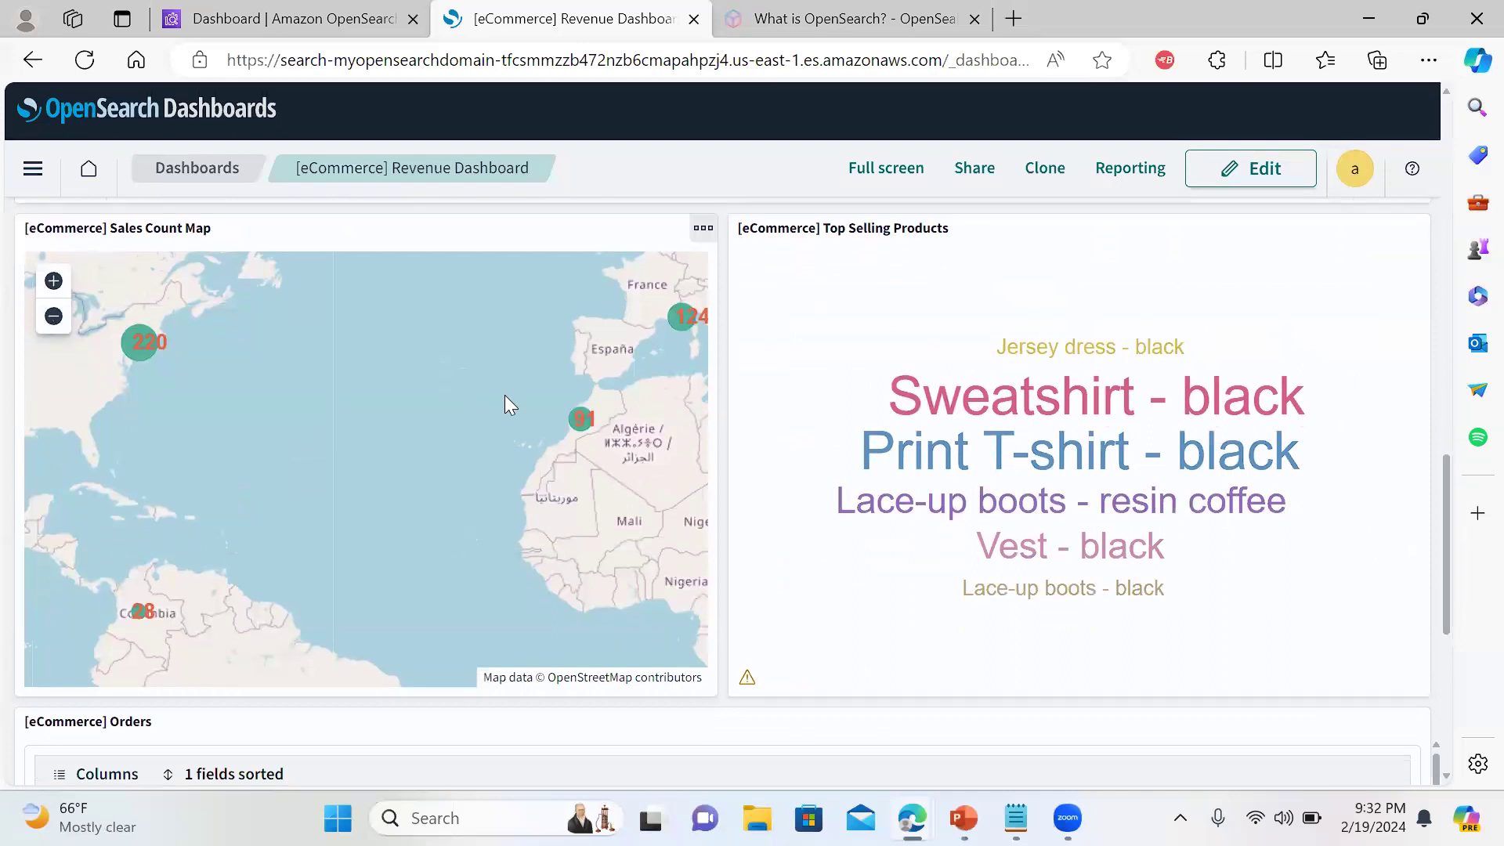
Pan the Sales Count Map toward Italy and over North Africa
{"action": "left_click_drag", "start_coordinate": [540, 404], "coordinate": [431, 406]}
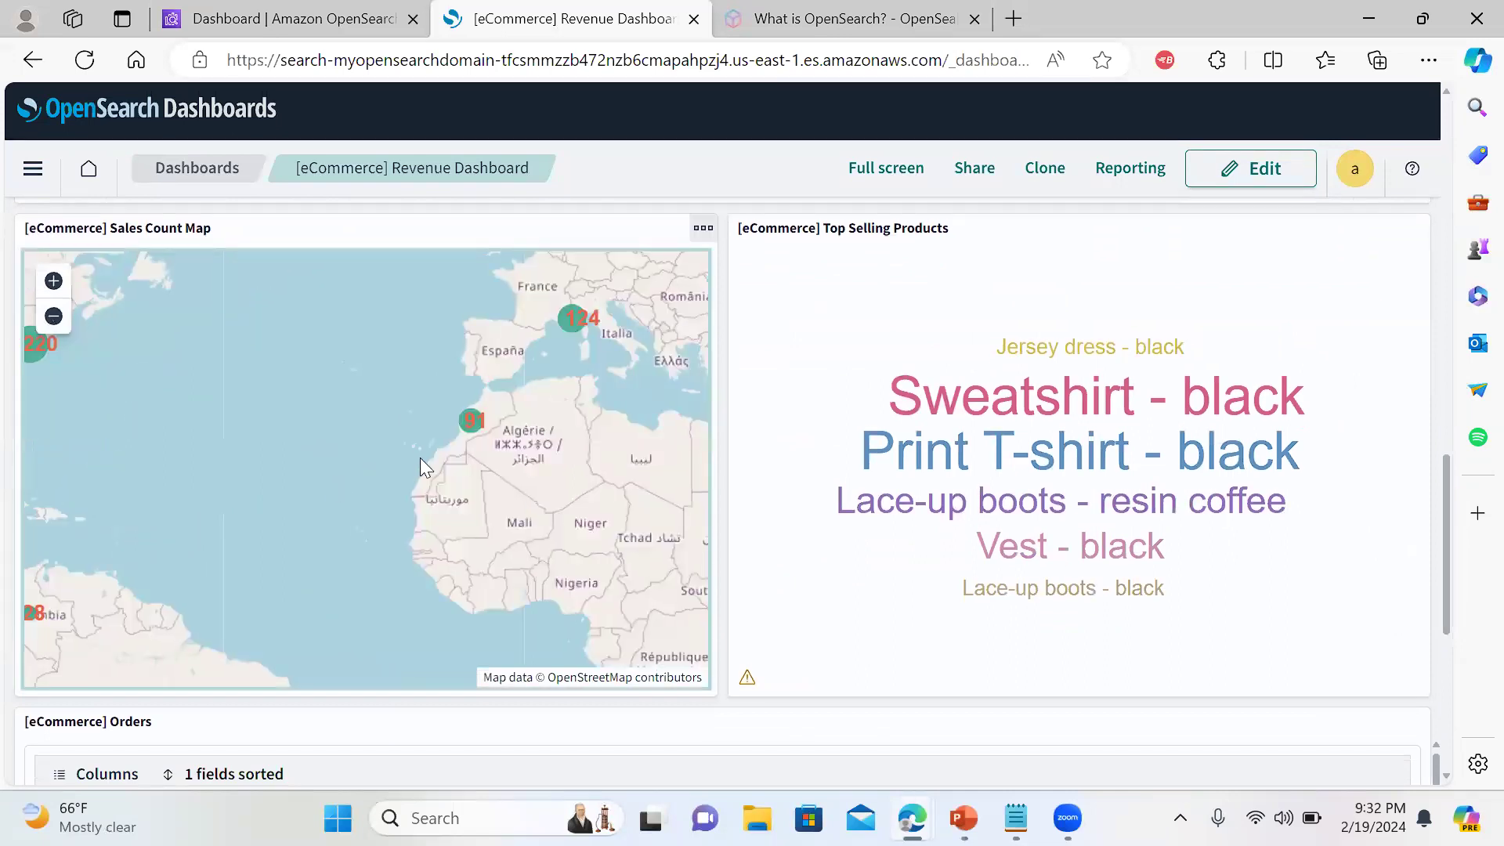
{"action": "mouse_move", "coordinate": [336, 465]}
{"action": "left_mouse_down"}
{"action": "mouse_move", "coordinate": [457, 348]}
{"action": "mouse_move", "coordinate": [438, 382]}
{"action": "mouse_move", "coordinate": [248, 427]}
{"action": "mouse_move", "coordinate": [169, 528]}
{"action": "mouse_move", "coordinate": [367, 480]}
{"action": "mouse_move", "coordinate": [351, 484]}
{"action": "left_mouse_up"}
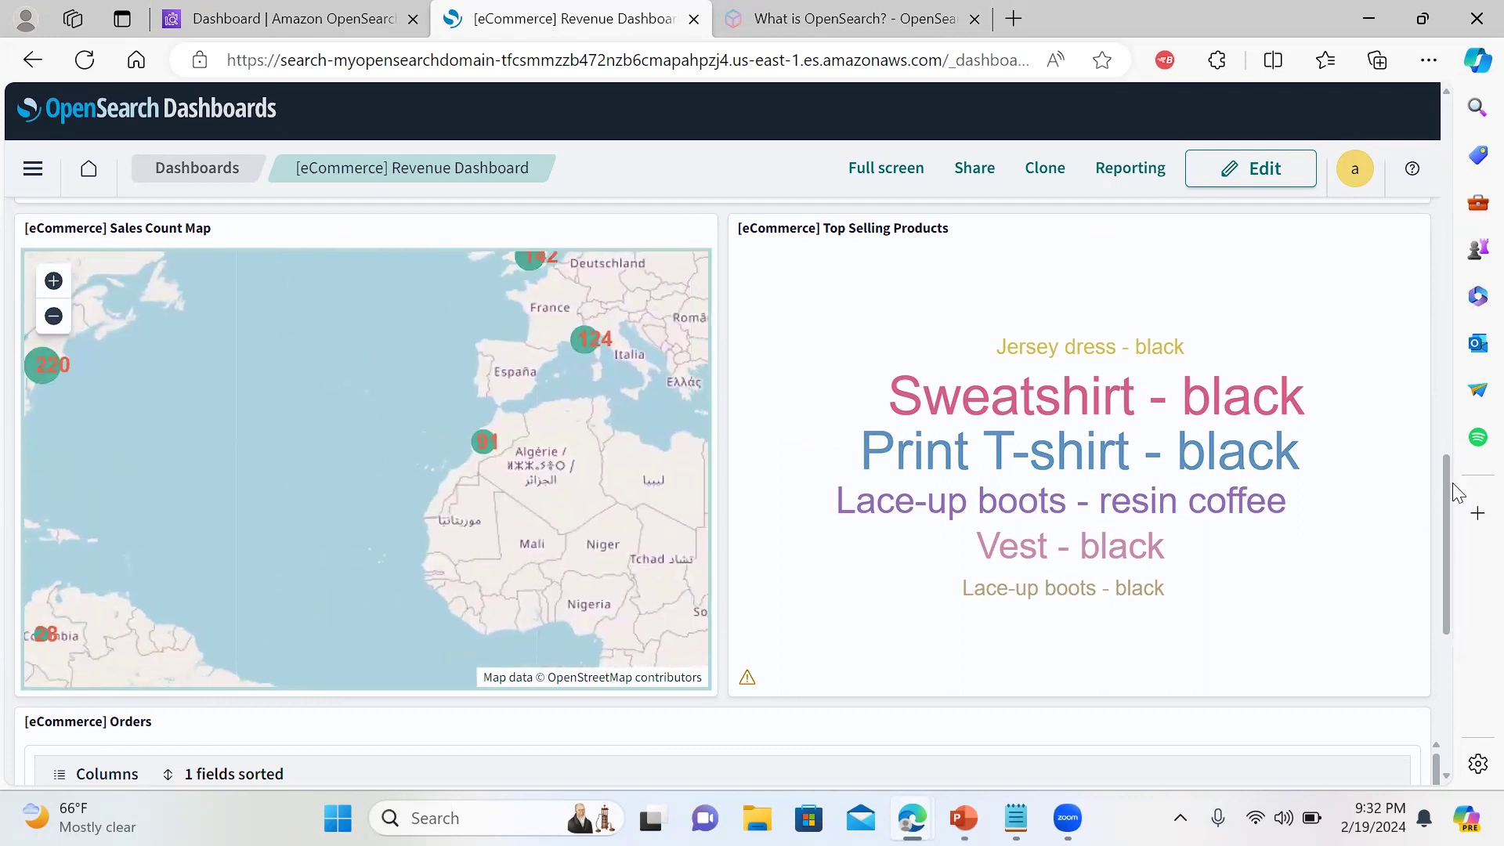
{"action": "left_click_drag", "start_coordinate": [1445, 478], "coordinate": [1430, 182]}
{"action": "left_click_drag", "start_coordinate": [1430, 90], "coordinate": [1430, 86]}
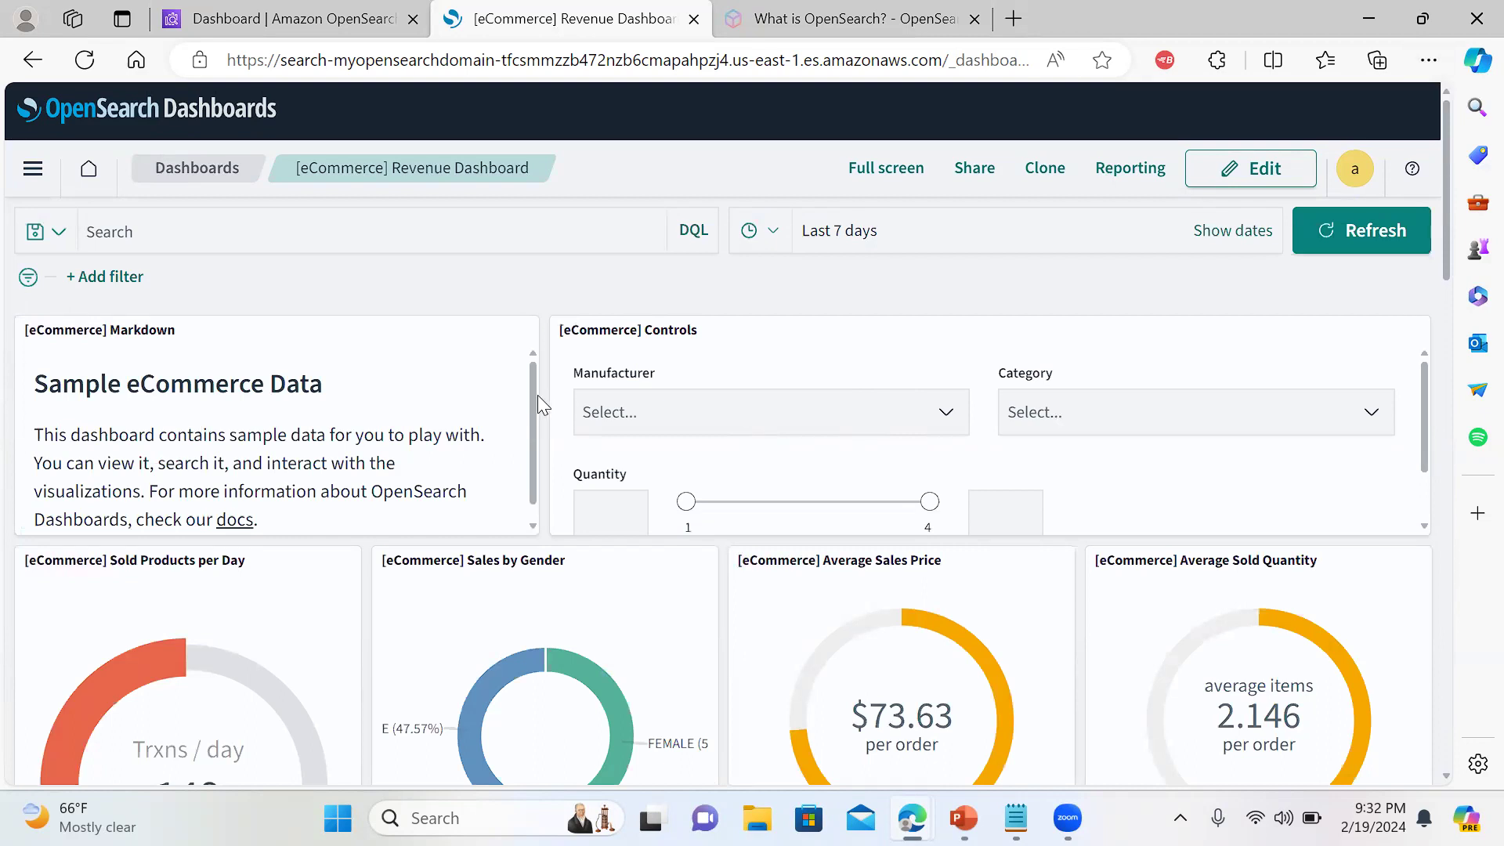
Choose Oceanavigations as the Manufacturer in the Controls panel
{"action": "left_click_drag", "start_coordinate": [534, 391], "coordinate": [529, 443]}
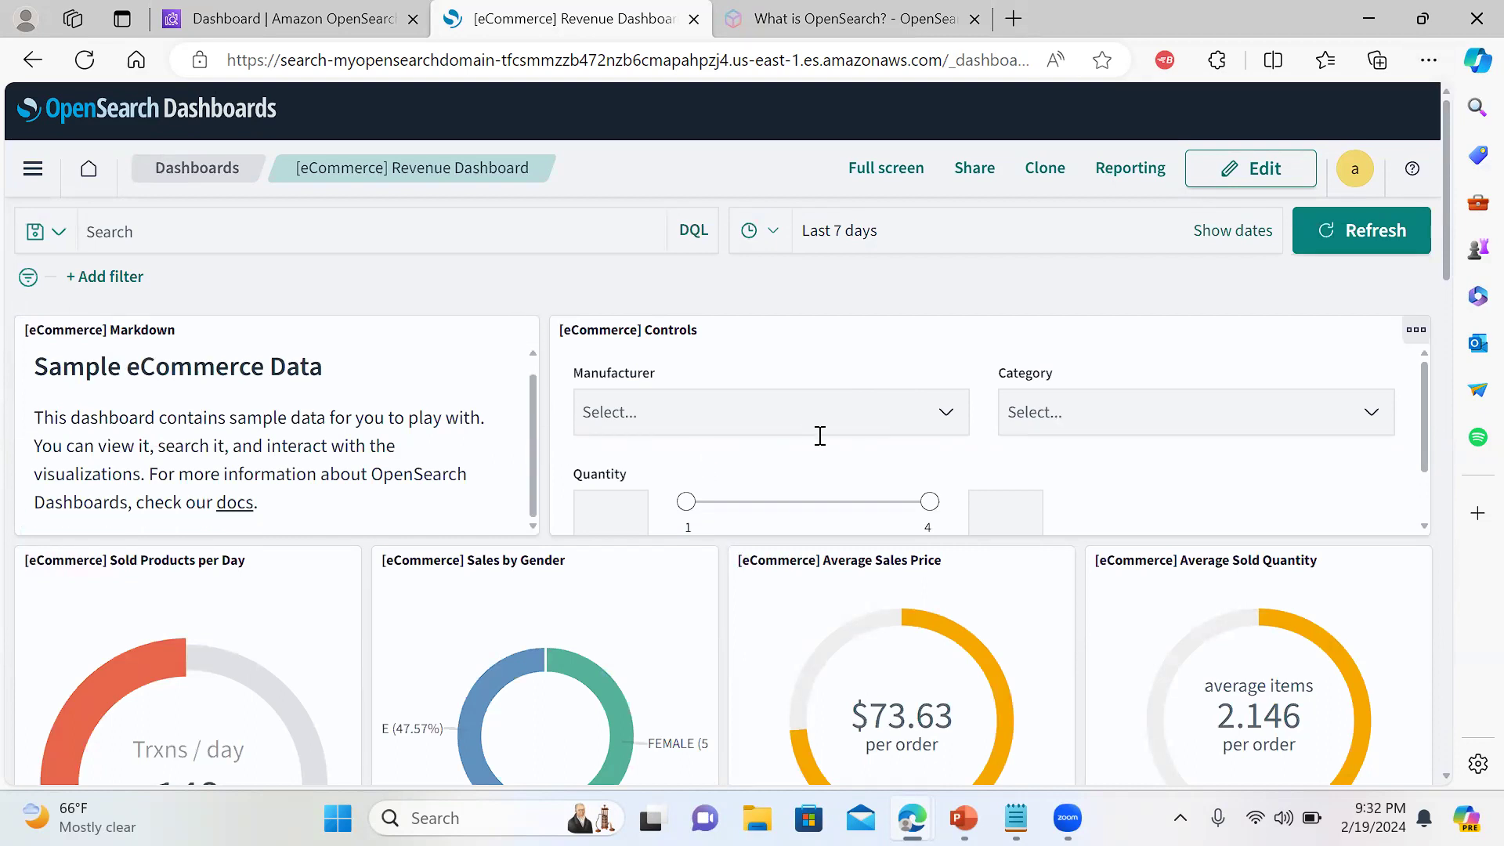
{"action": "left_click", "coordinate": [957, 413]}
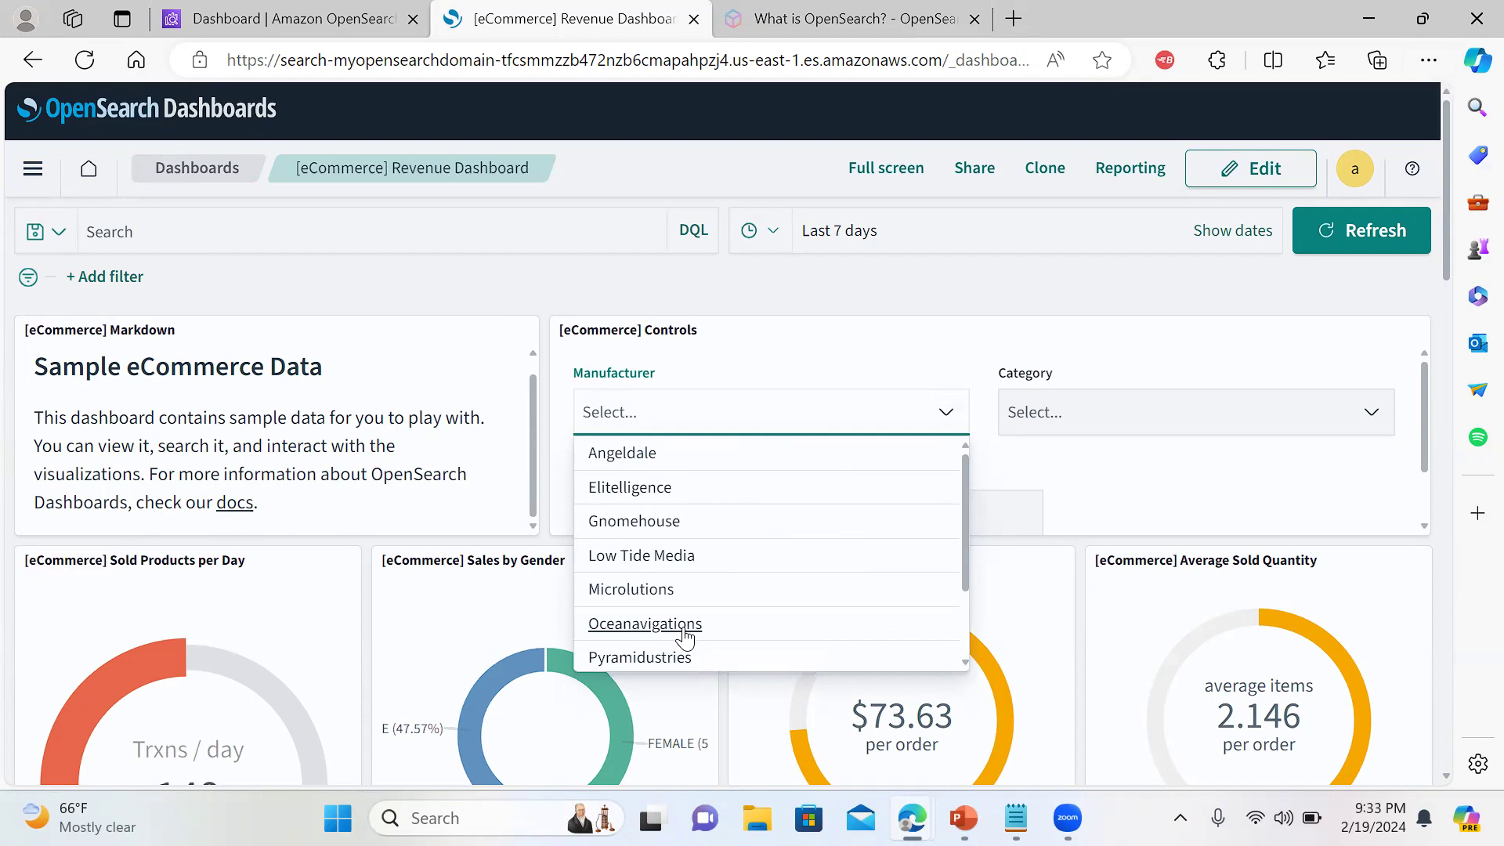
{"action": "left_click", "coordinate": [683, 626]}
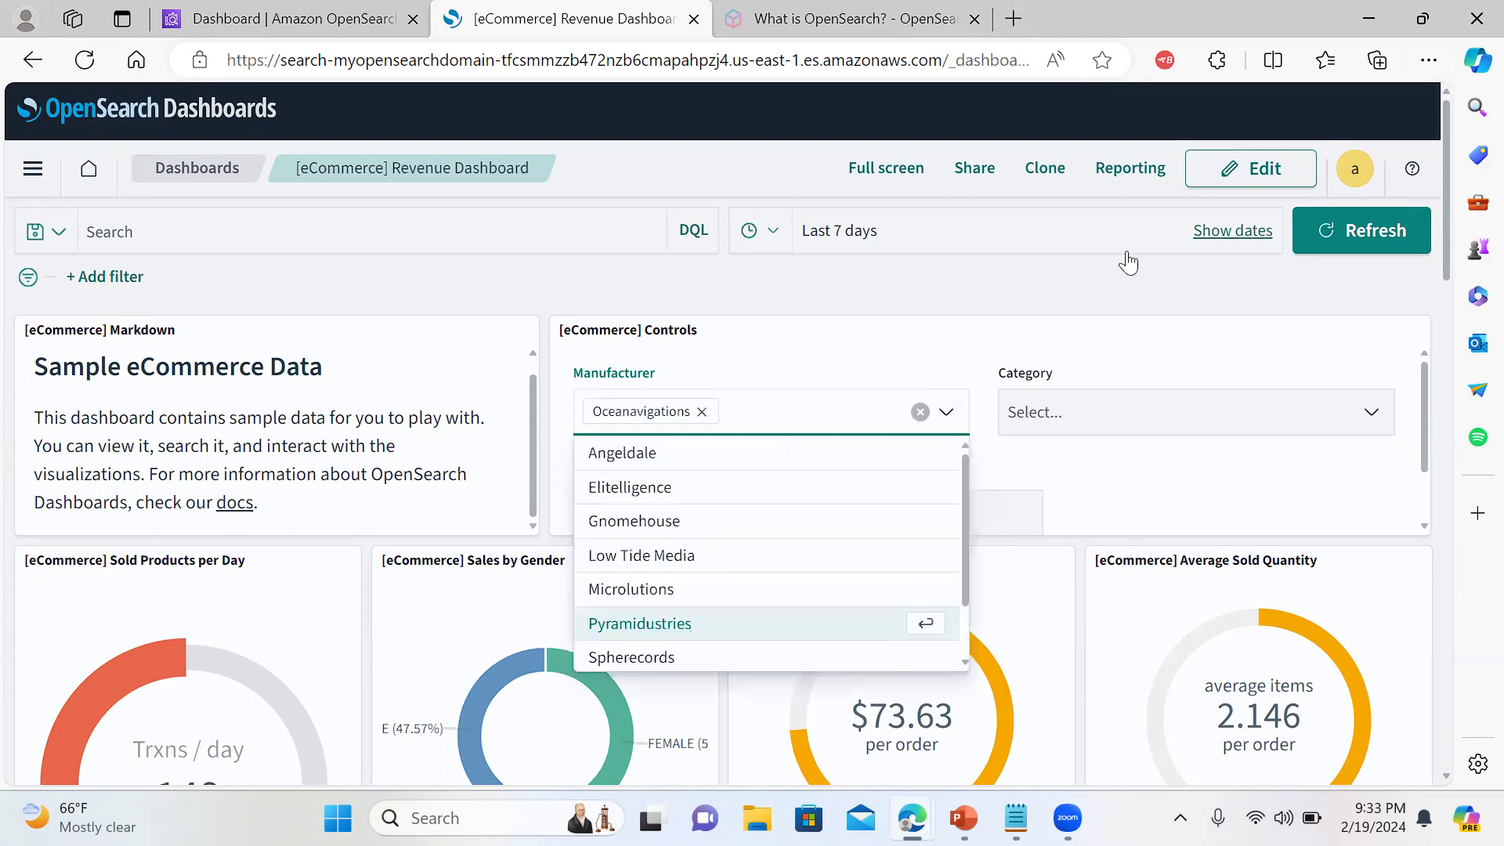
{"action": "left_click", "coordinate": [1111, 361]}
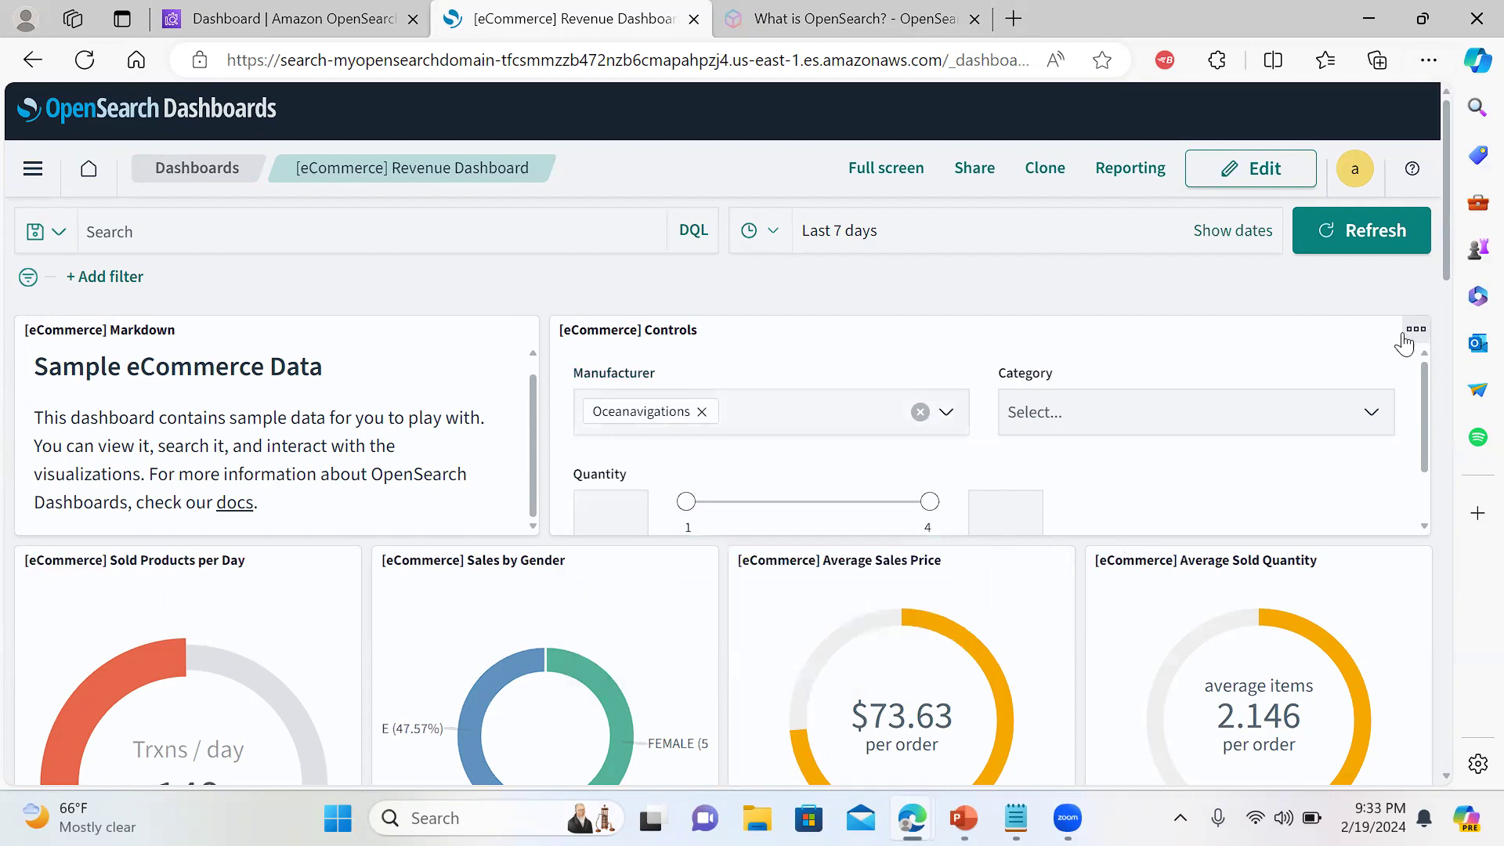
{"action": "left_click", "coordinate": [1367, 229]}
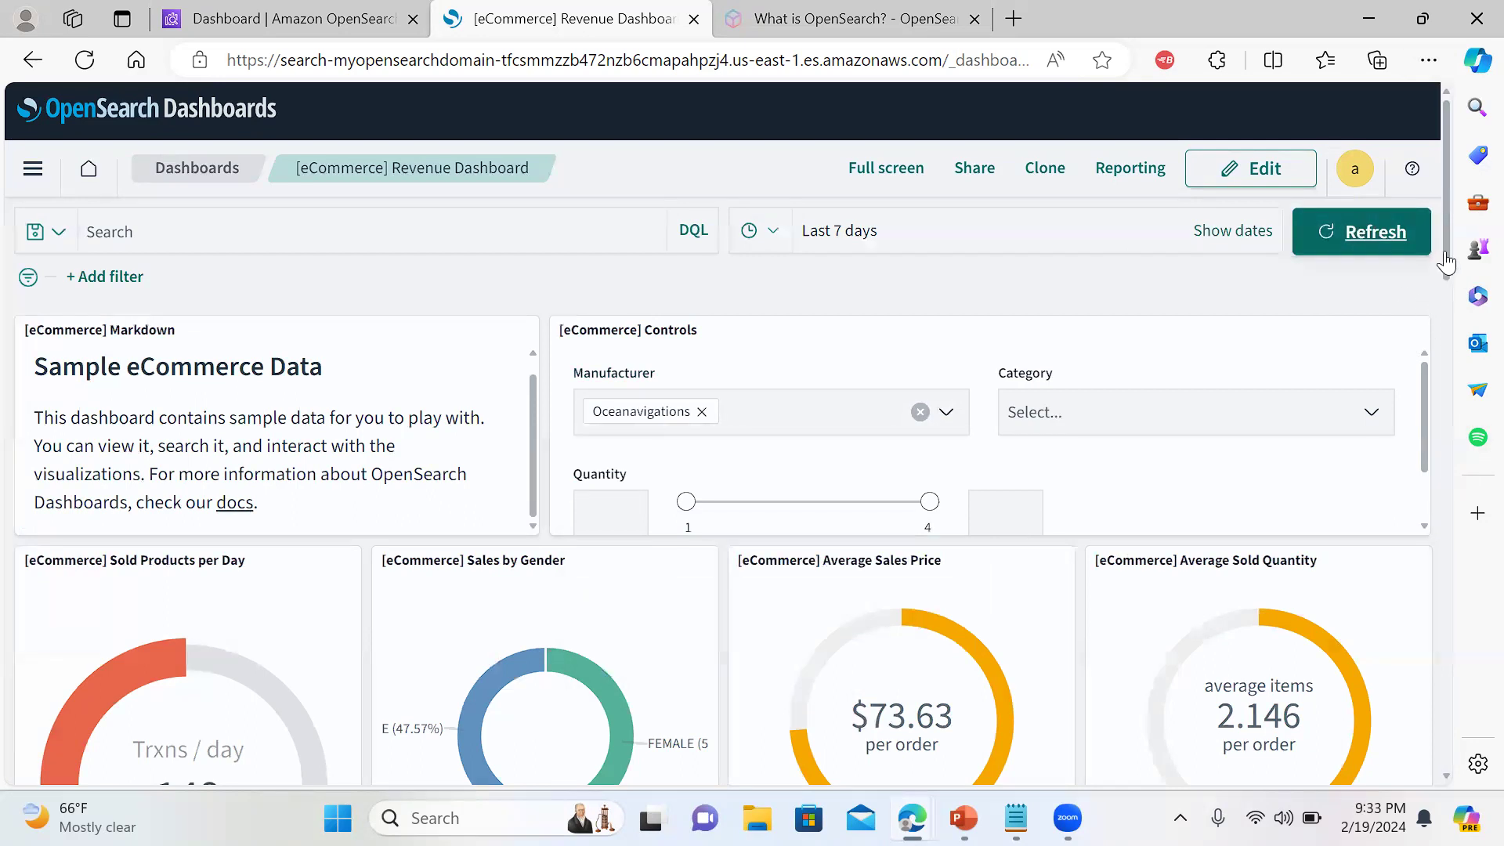
{"action": "scroll", "coordinate": [1449, 244], "scroll_direction": "down", "scroll_amount": 2}
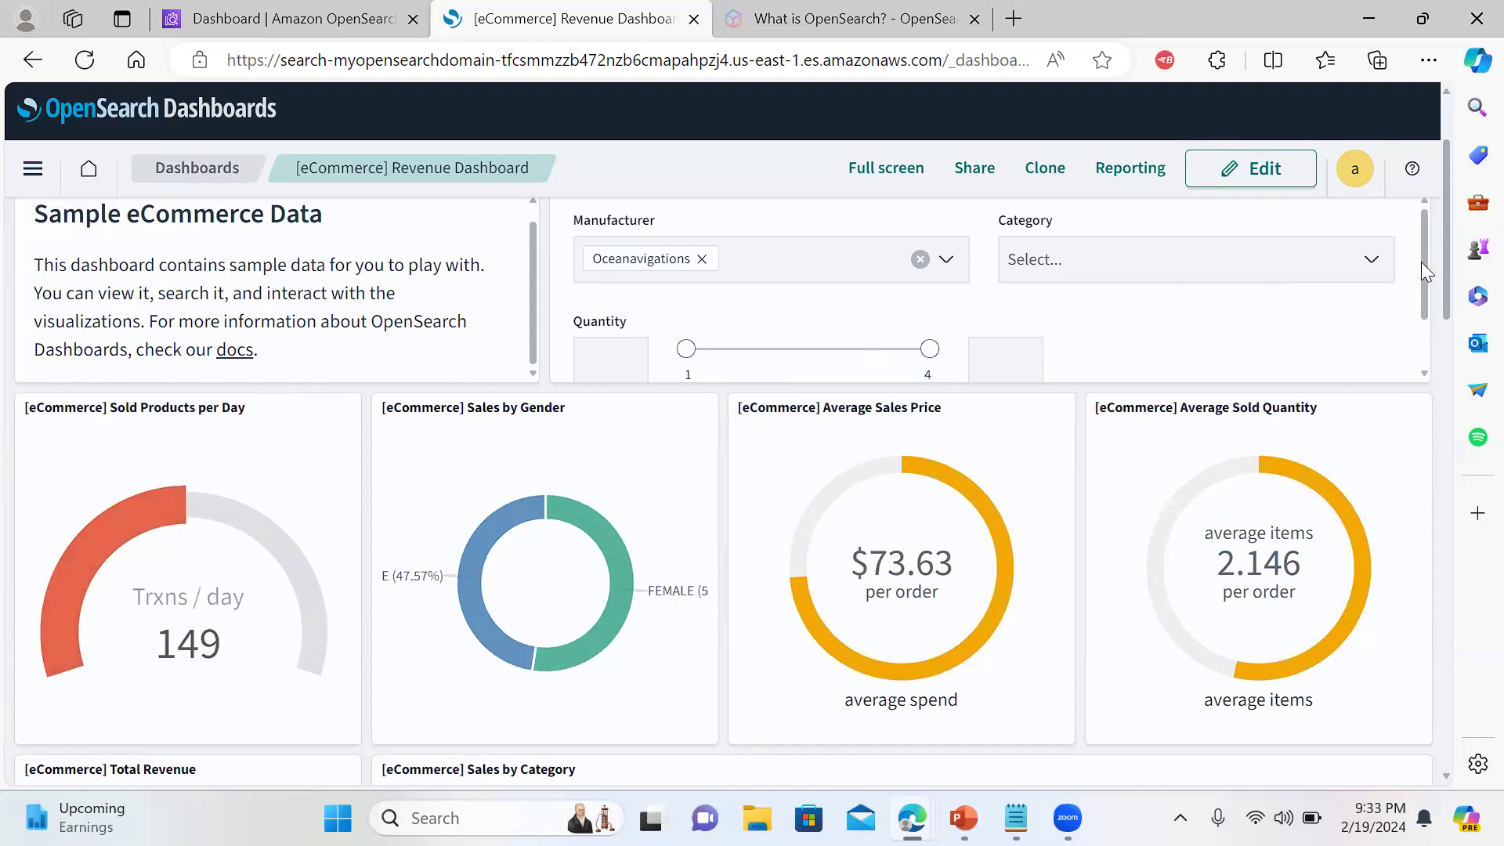
{"action": "mouse_move", "coordinate": [1423, 254]}
{"action": "left_mouse_down"}
{"action": "mouse_move", "coordinate": [1428, 337]}
{"action": "mouse_move", "coordinate": [1418, 251]}
{"action": "mouse_move", "coordinate": [1415, 274]}
{"action": "left_mouse_up"}
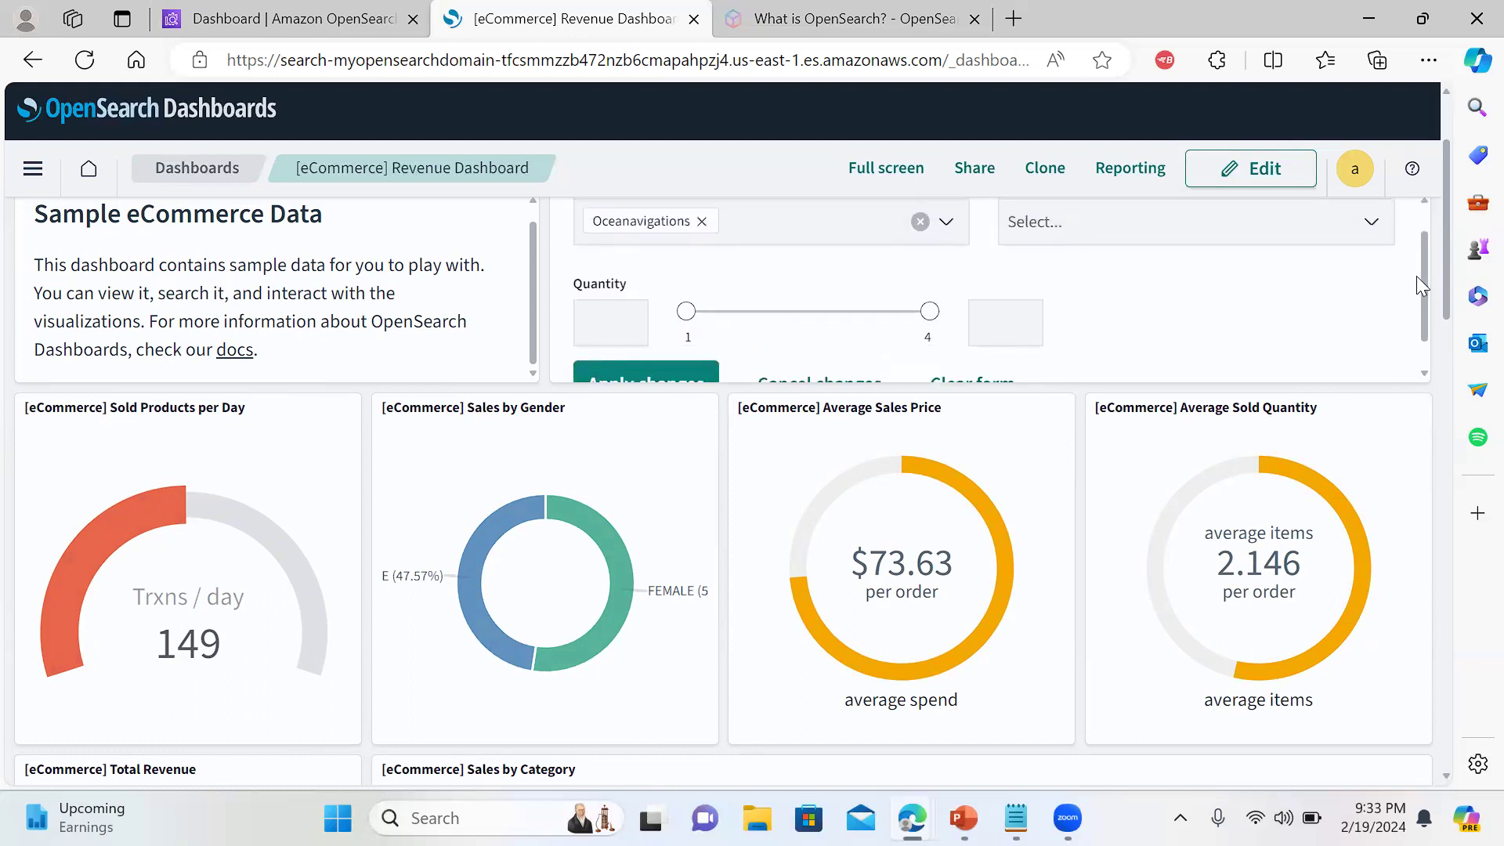
Choose Men's Accessories as the Category and apply both filters to the dashboard
{"action": "left_click", "coordinate": [1361, 229]}
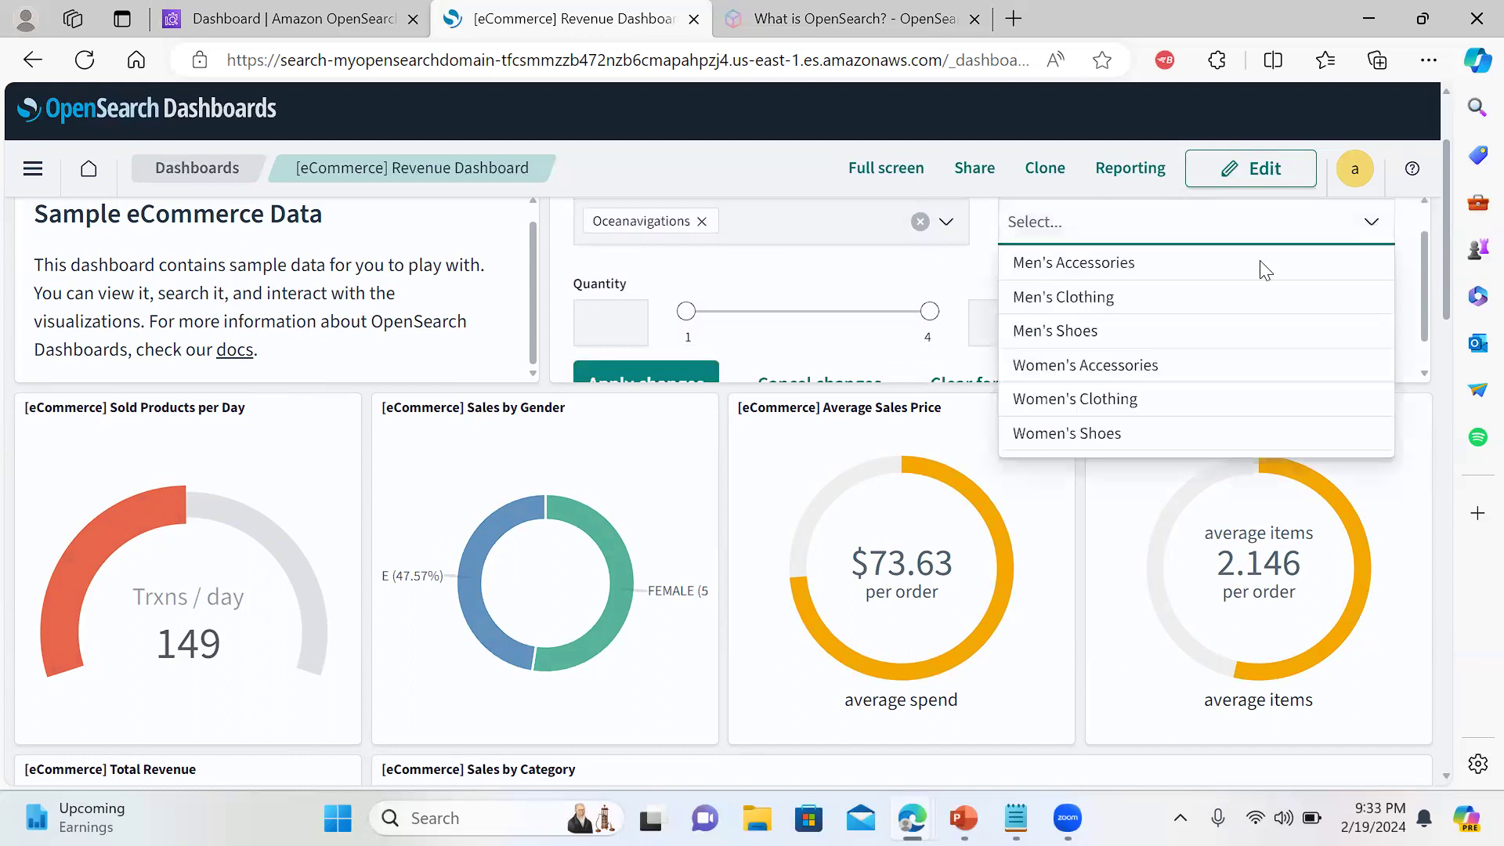
{"action": "left_click", "coordinate": [1115, 264]}
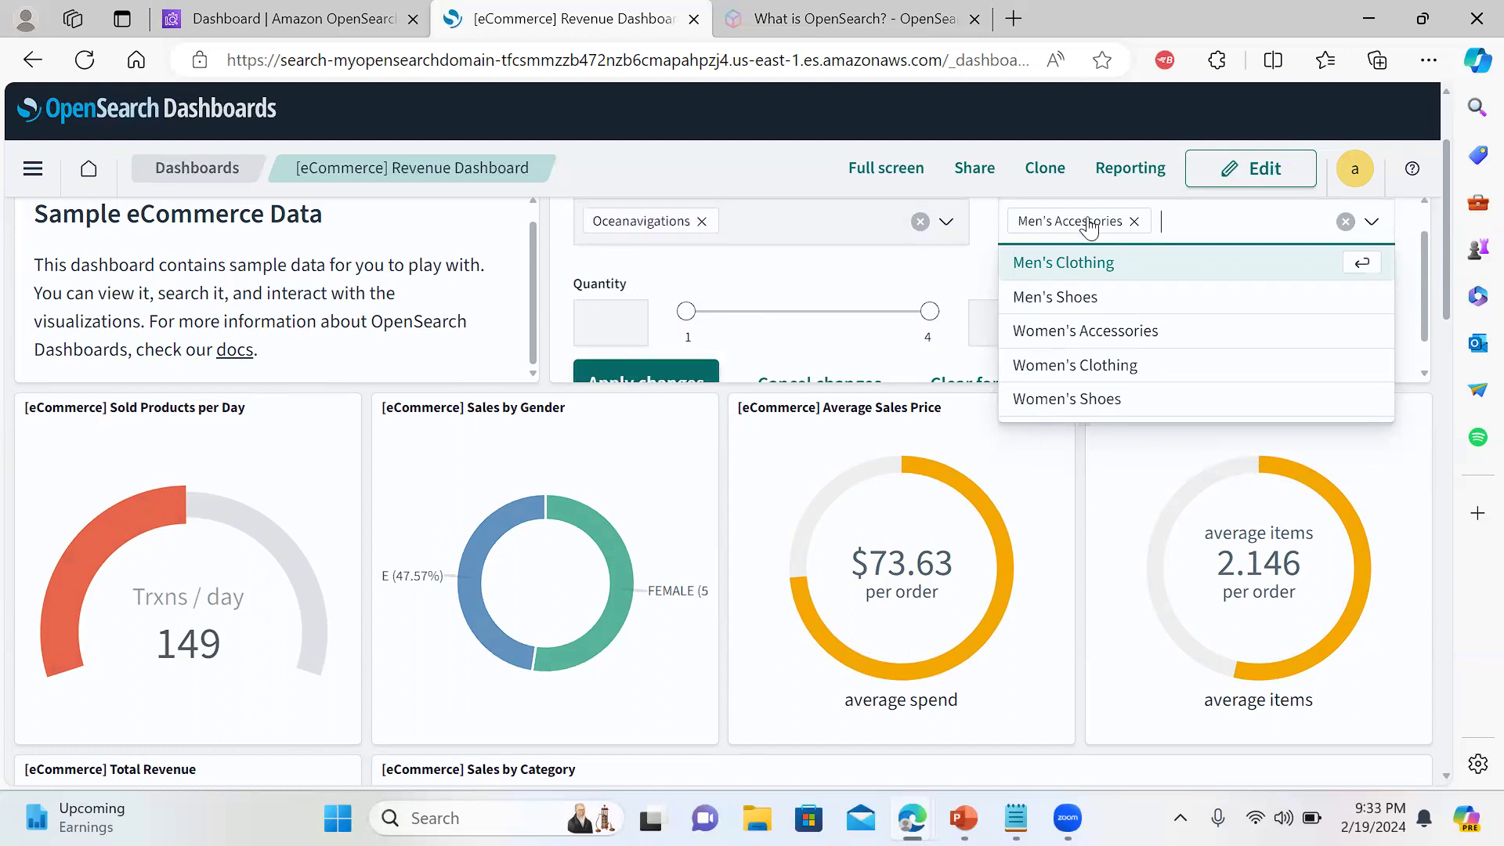
{"action": "left_click", "coordinate": [1059, 249]}
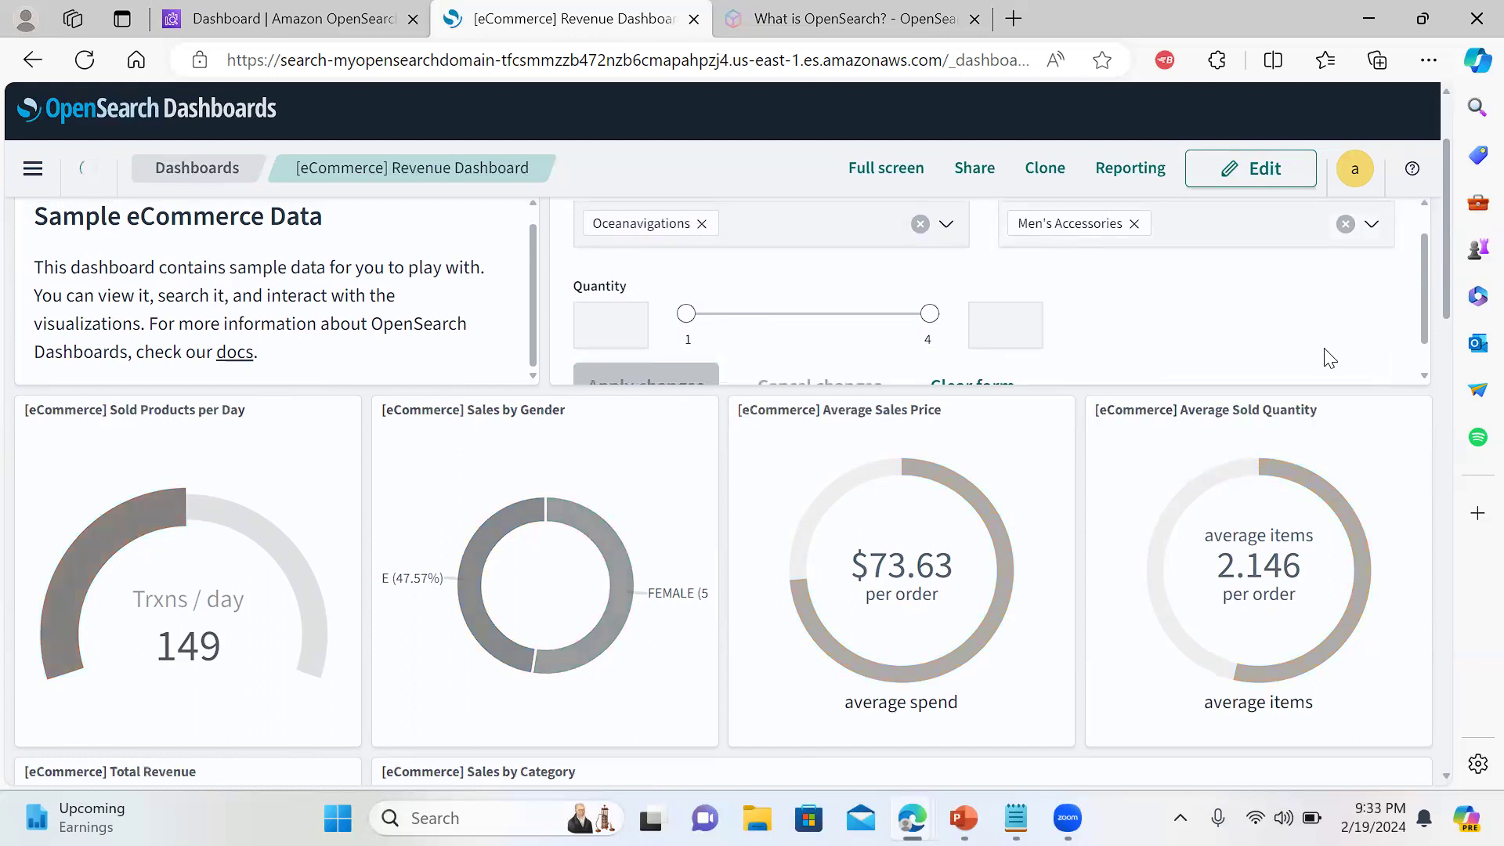
{"action": "left_click_drag", "start_coordinate": [1422, 279], "coordinate": [1433, 332]}
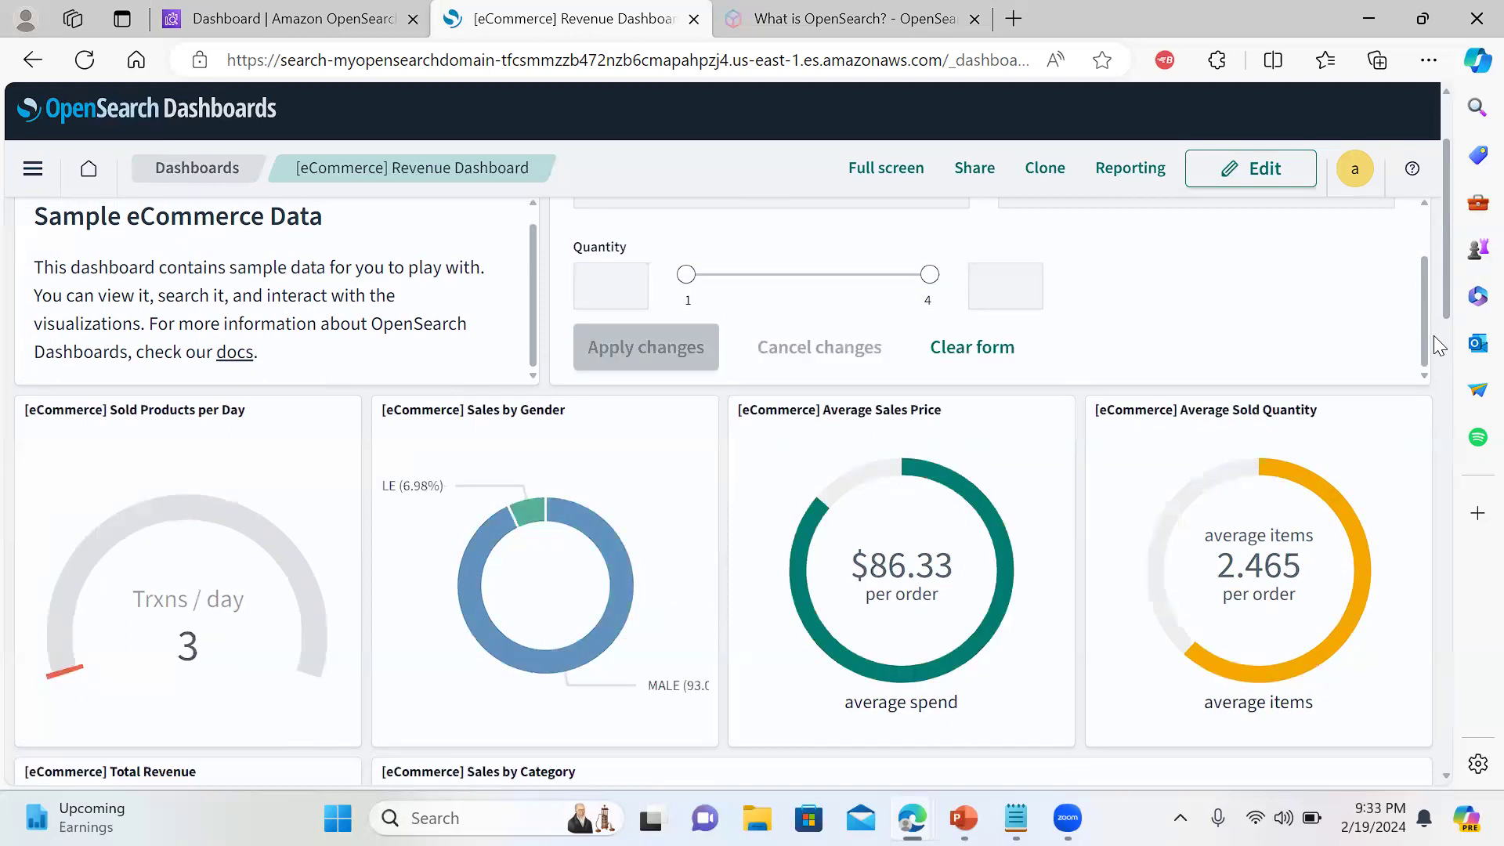
{"action": "left_click_drag", "start_coordinate": [1444, 263], "coordinate": [1471, 621]}
{"action": "scroll", "coordinate": [1470, 652], "scroll_direction": "up", "scroll_amount": 10}
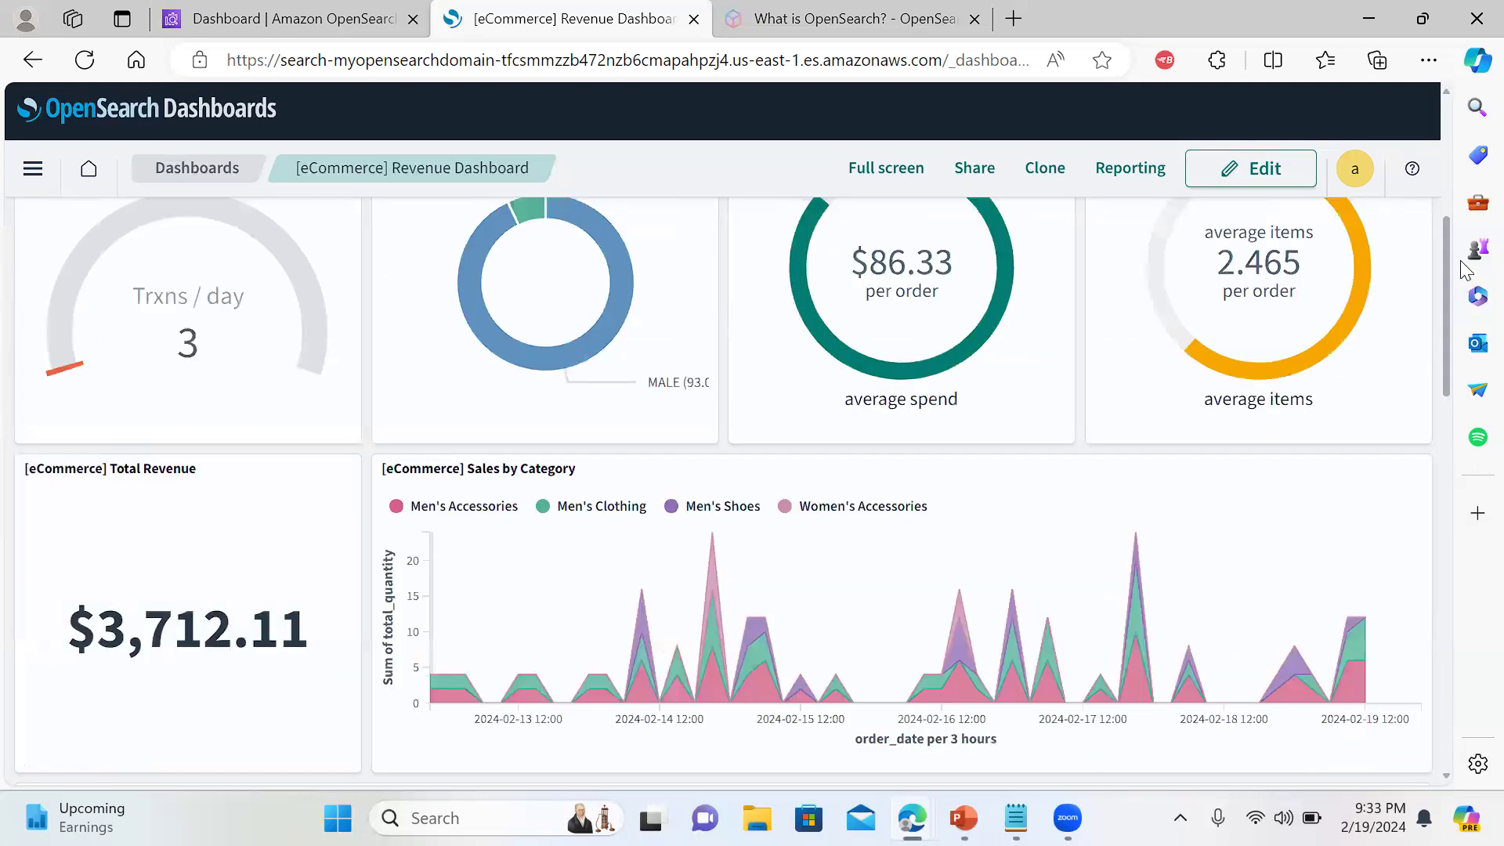
{"action": "left_click_drag", "start_coordinate": [1459, 260], "coordinate": [1425, 146]}
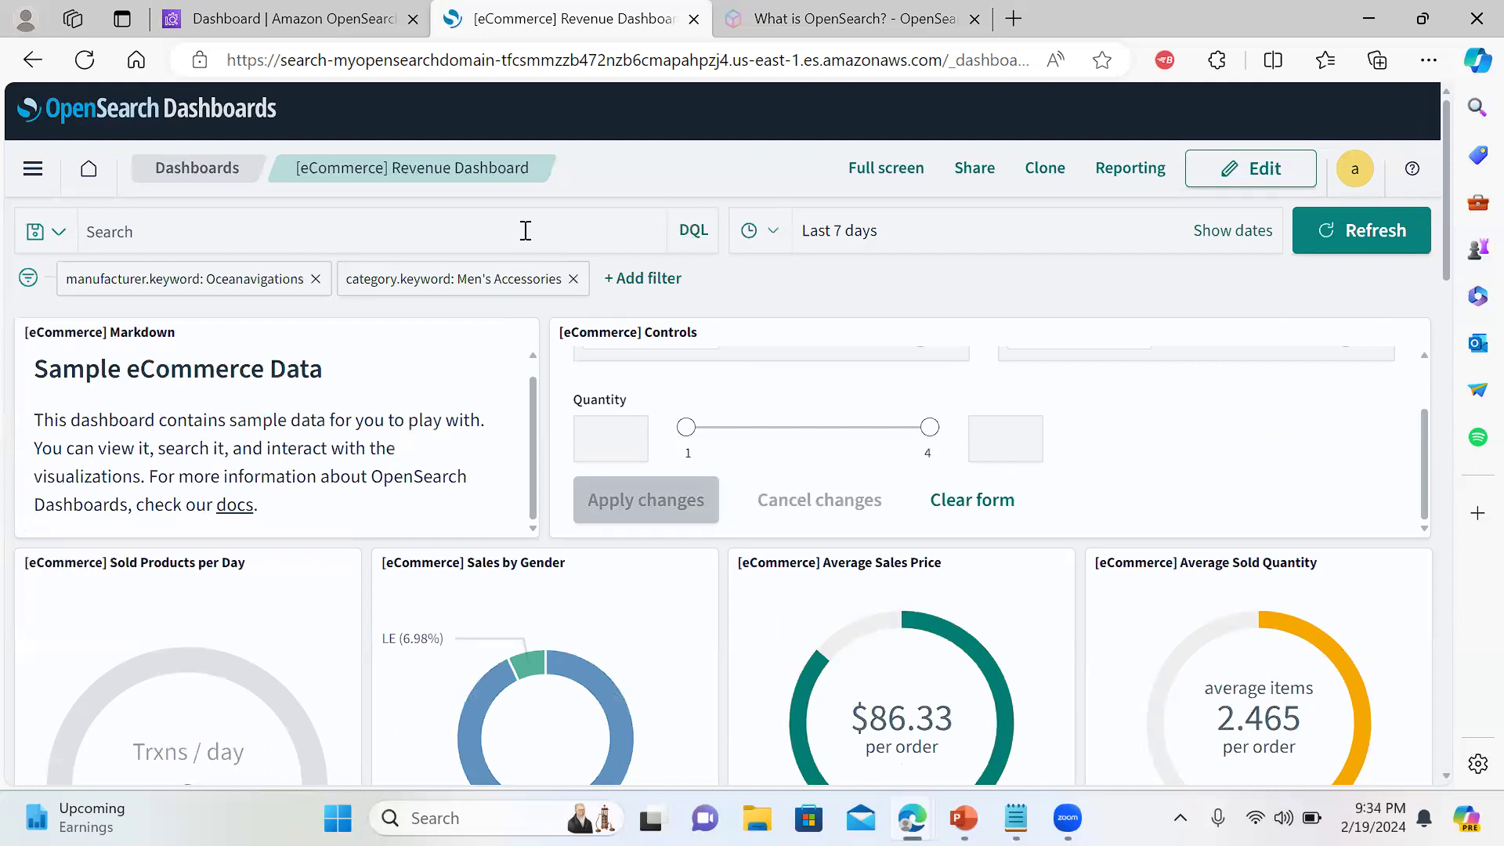
Remove the Men's Accessories category and Oceanavigations manufacturer filter pills
{"action": "left_click", "coordinate": [223, 233]}
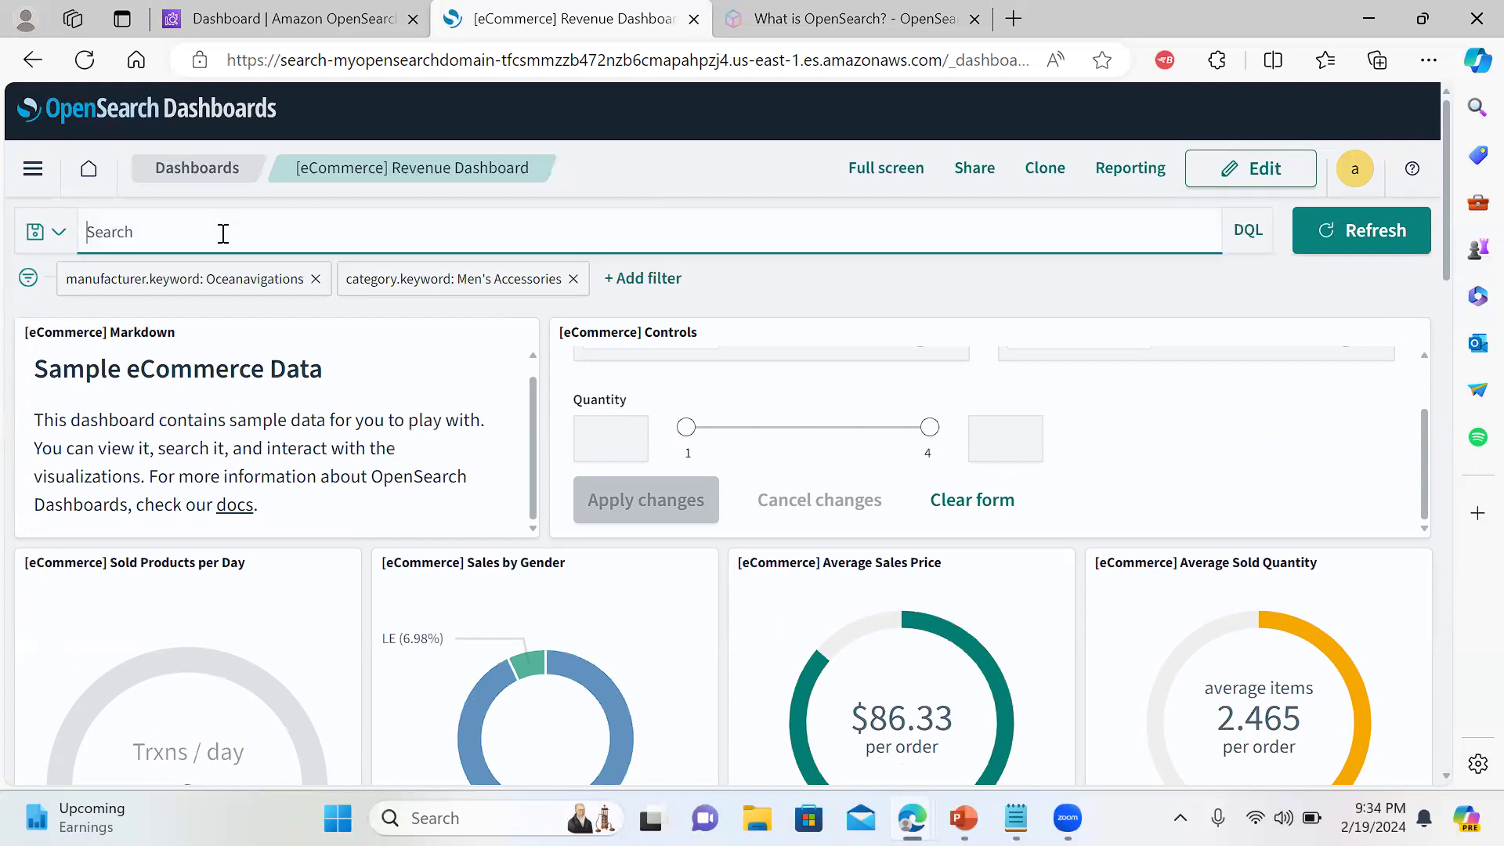
{"action": "left_click", "coordinate": [1266, 296]}
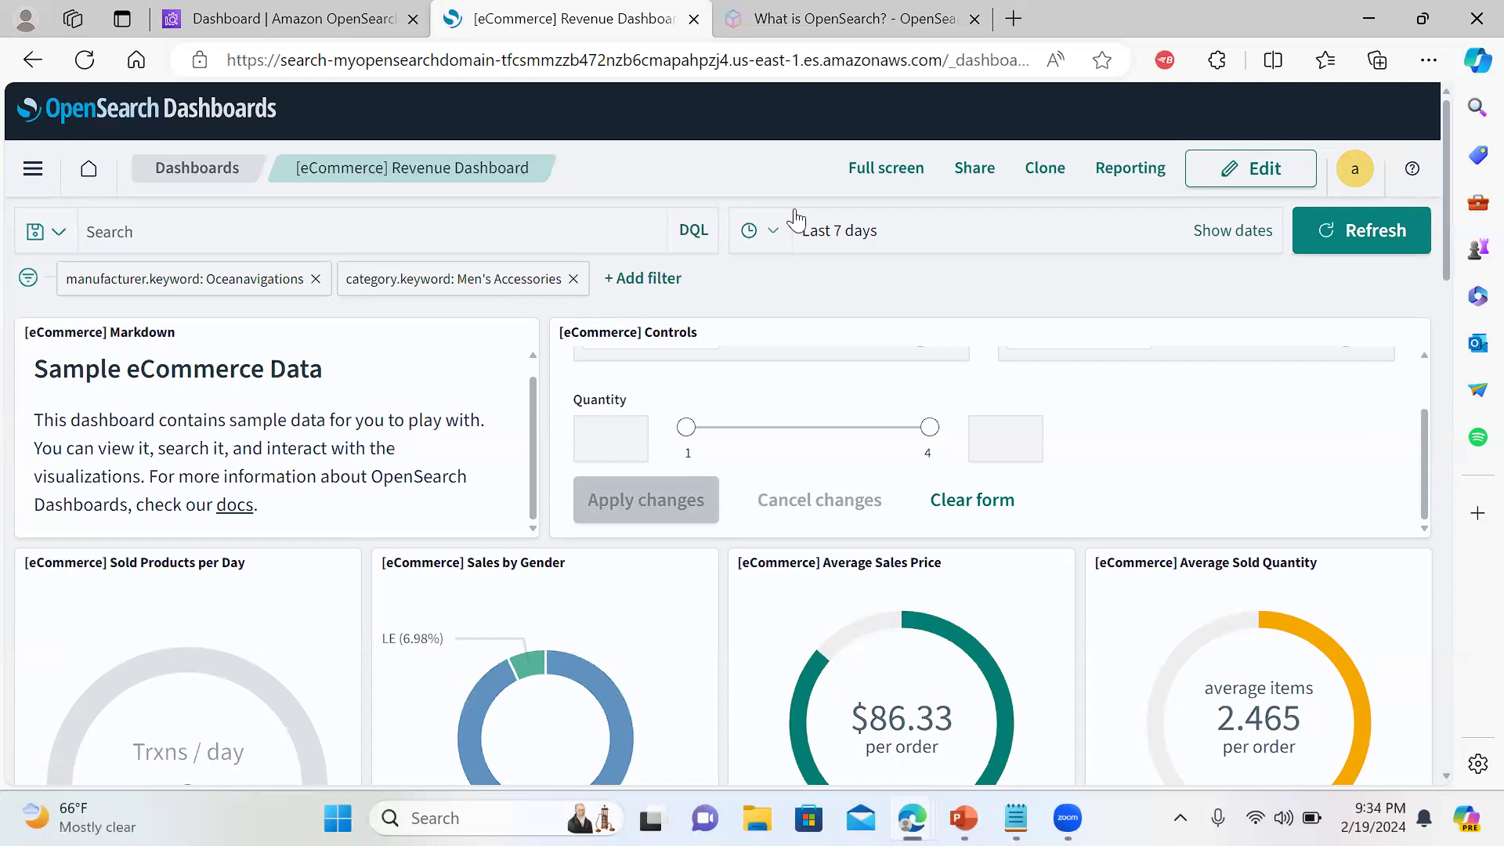
{"action": "left_click", "coordinate": [538, 232]}
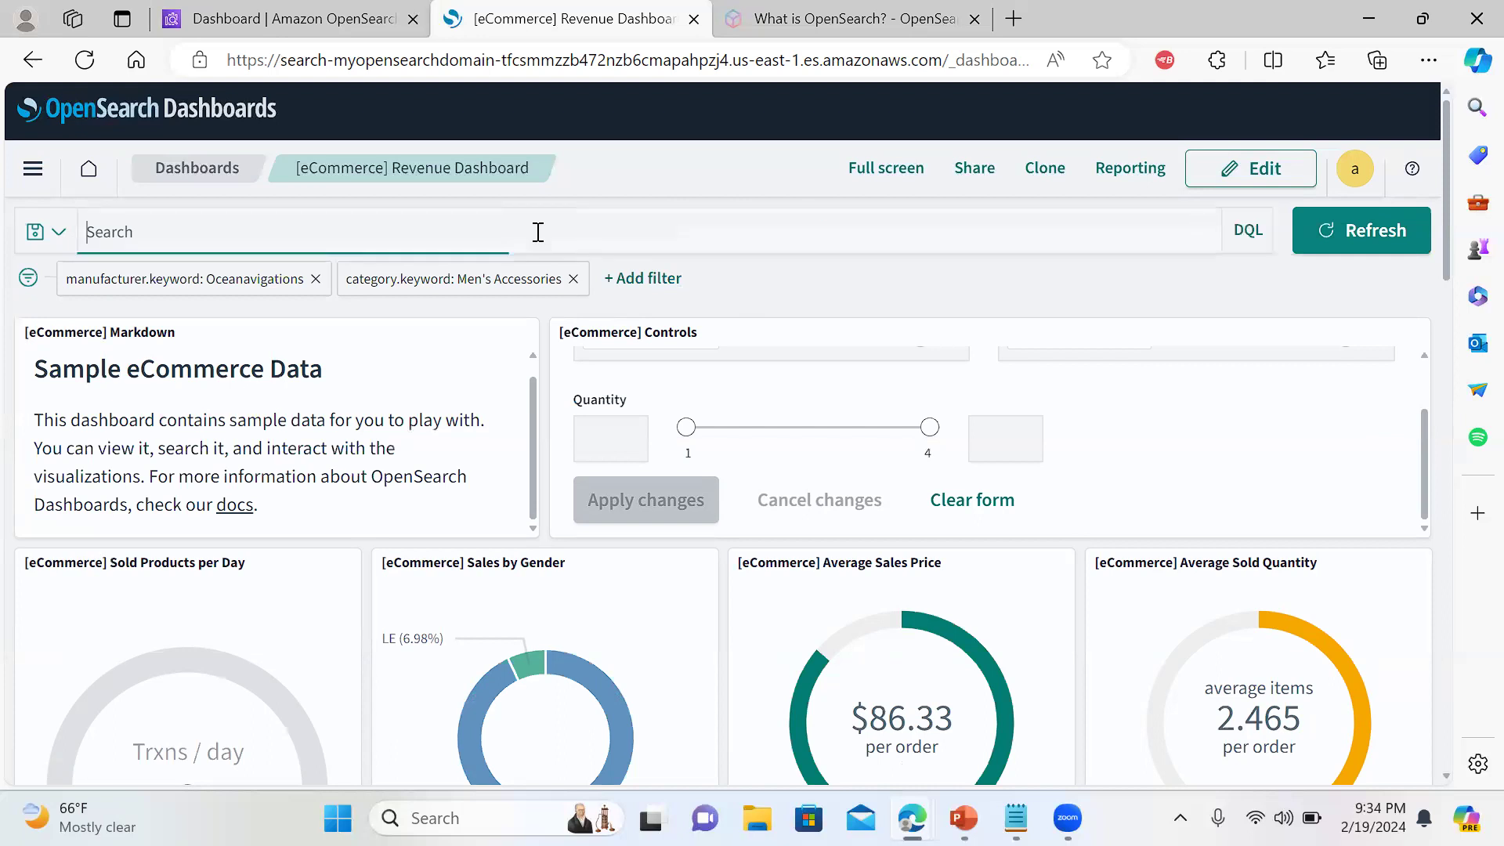
{"action": "type", "text": "manu"}
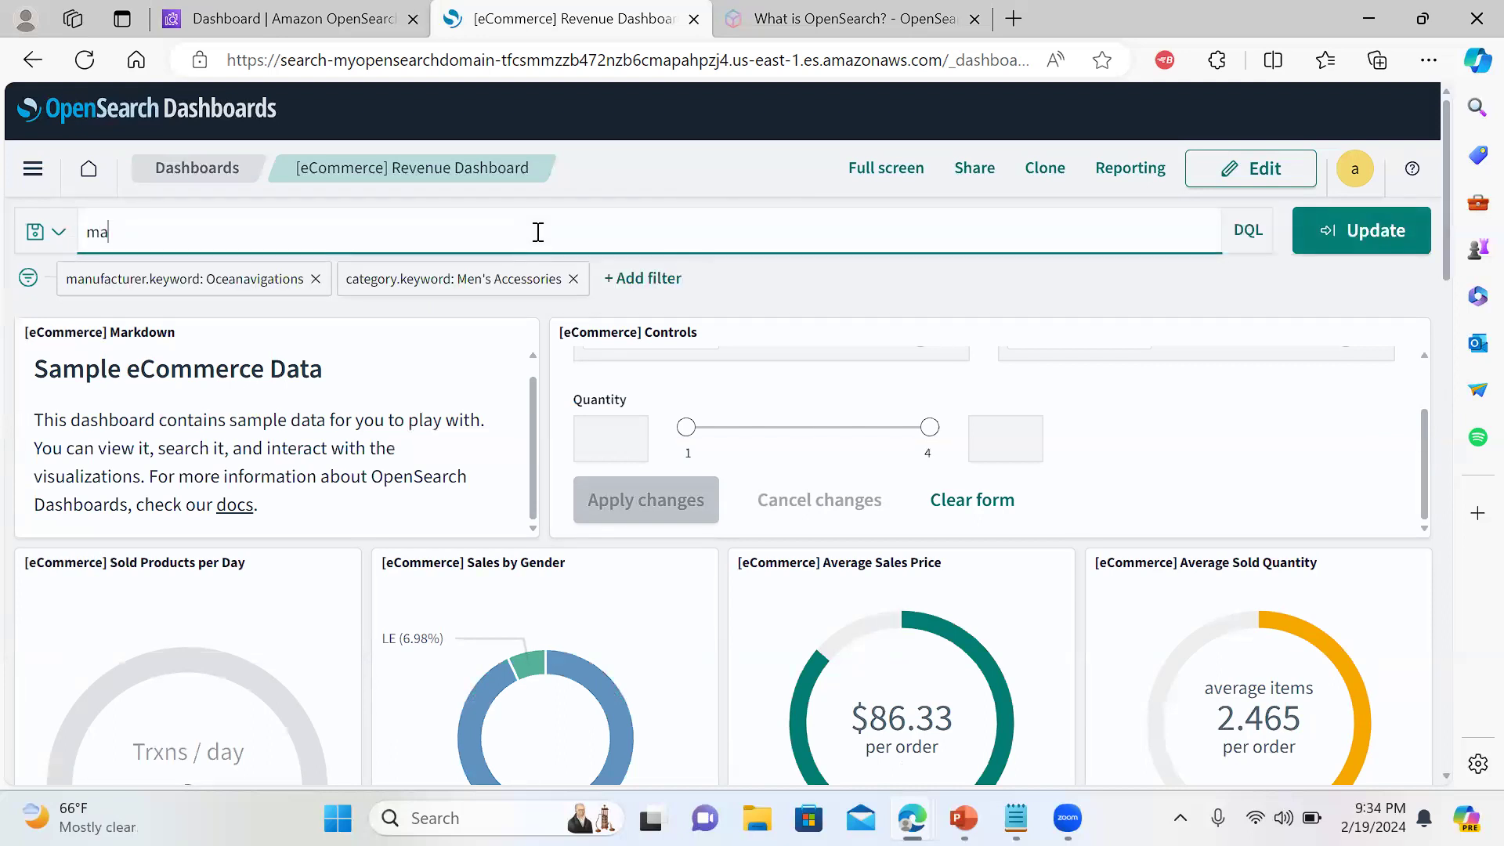
{"action": "left_click", "coordinate": [573, 292]}
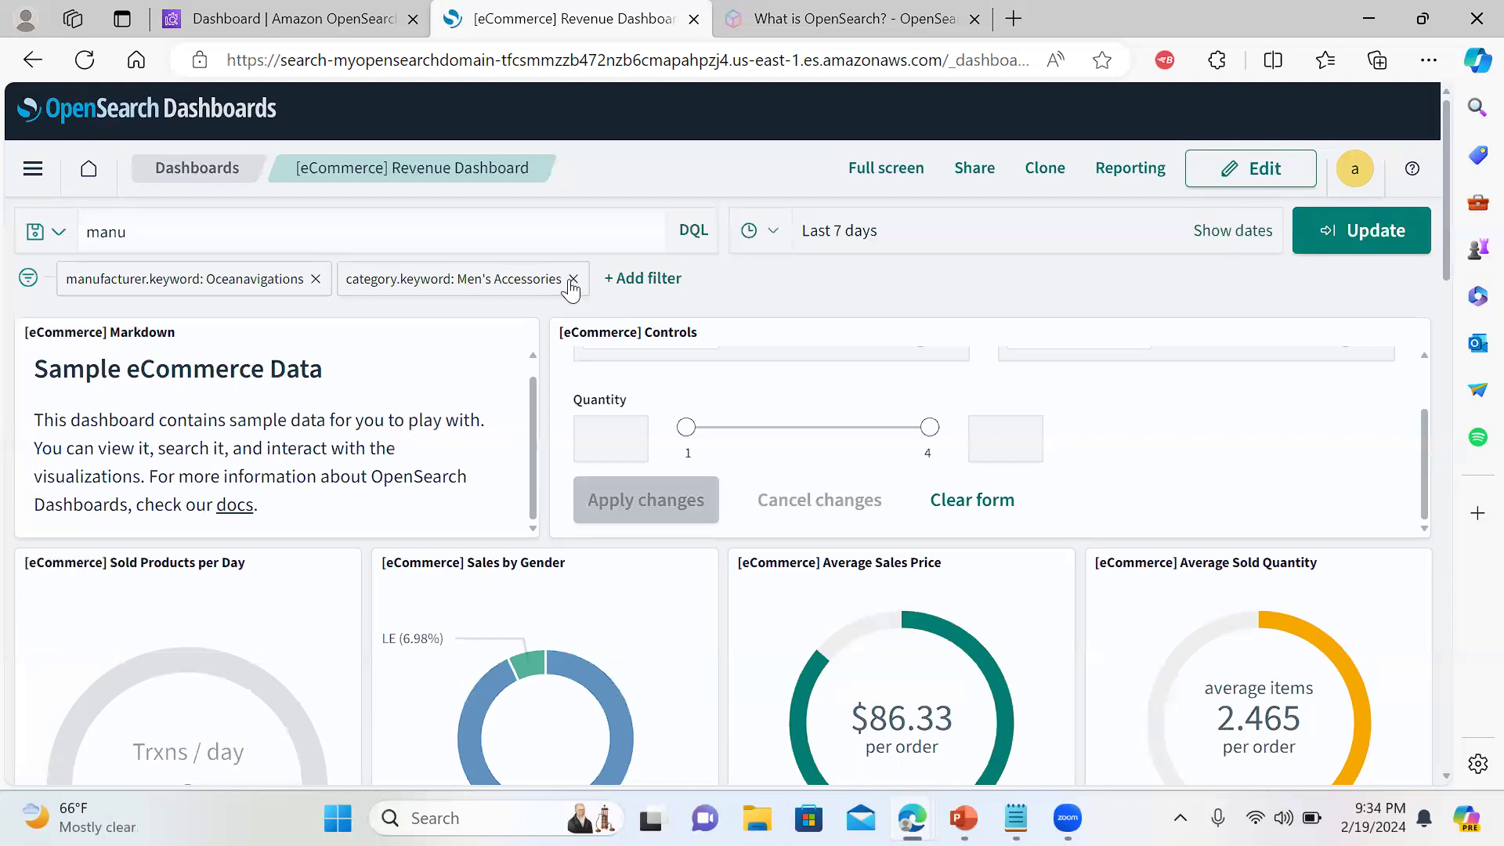
{"action": "left_click", "coordinate": [316, 280]}
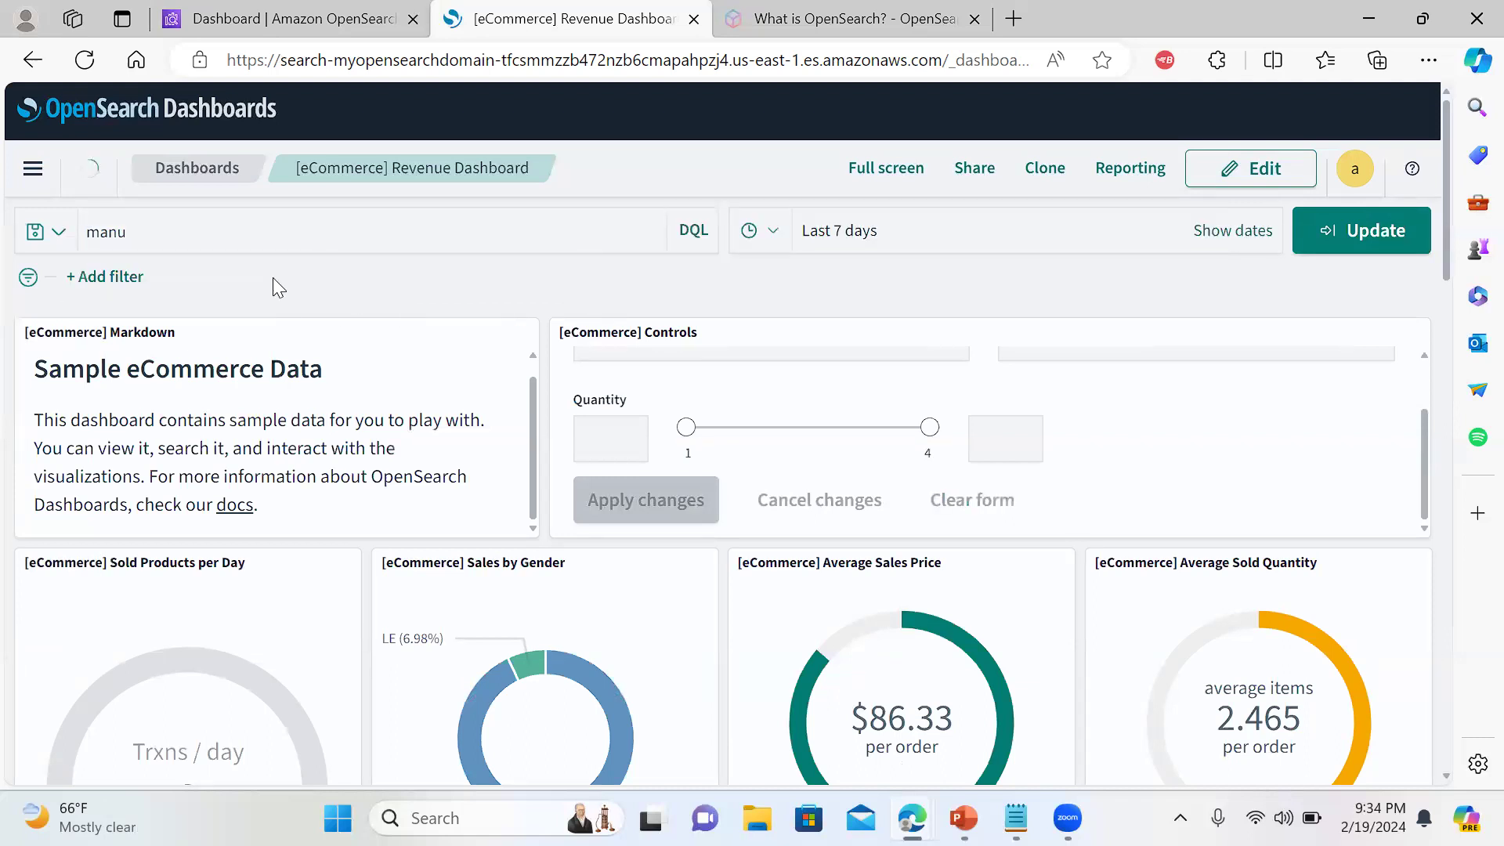
Make the time range start absolute (Feb 12, 2024 @ 21:34:37.707) and clear the search text
{"action": "left_click", "coordinate": [1253, 232]}
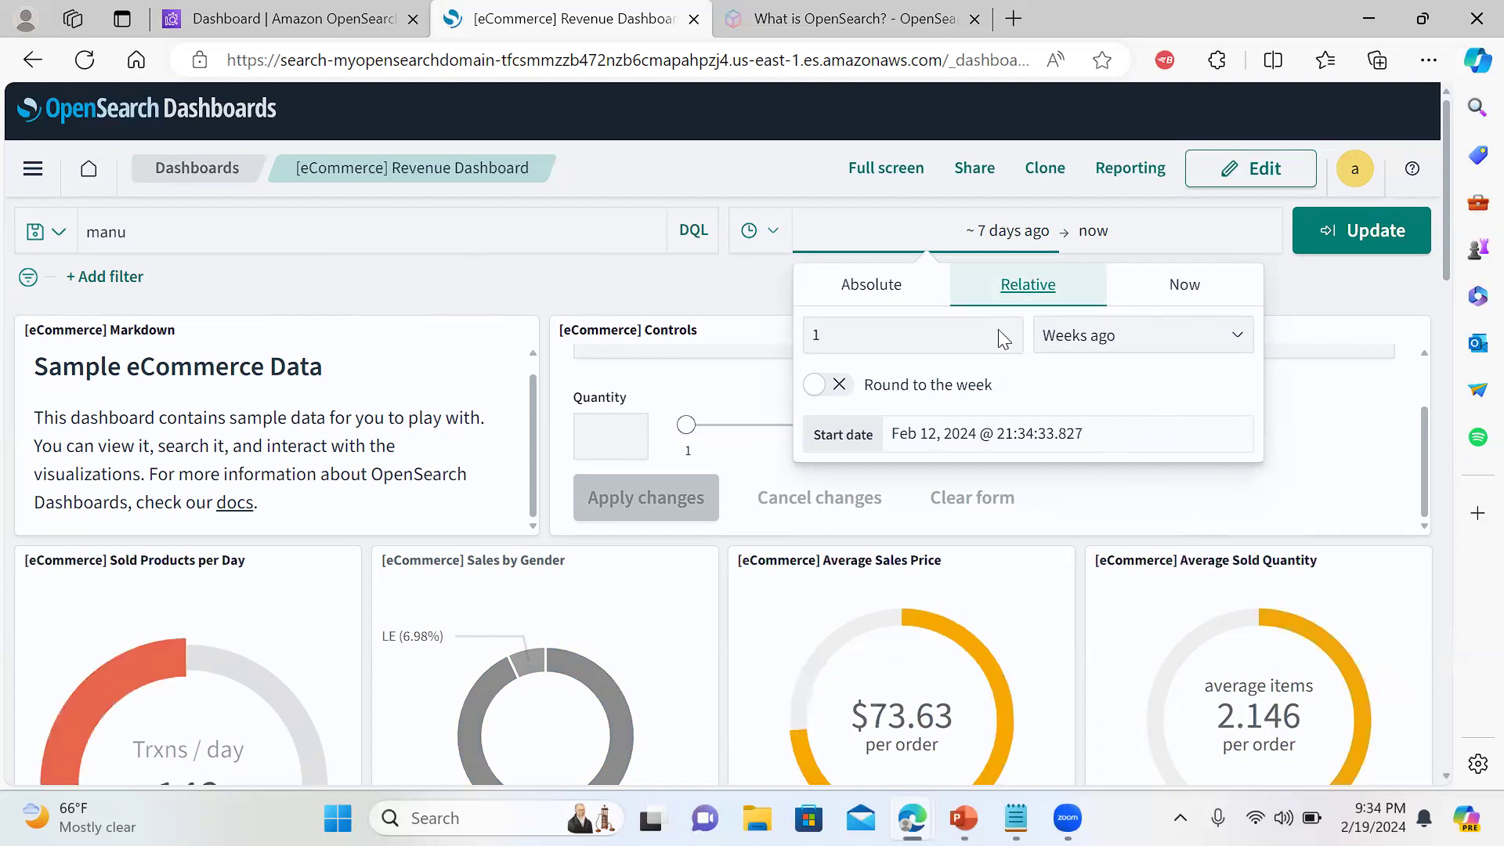
{"action": "left_click", "coordinate": [896, 298]}
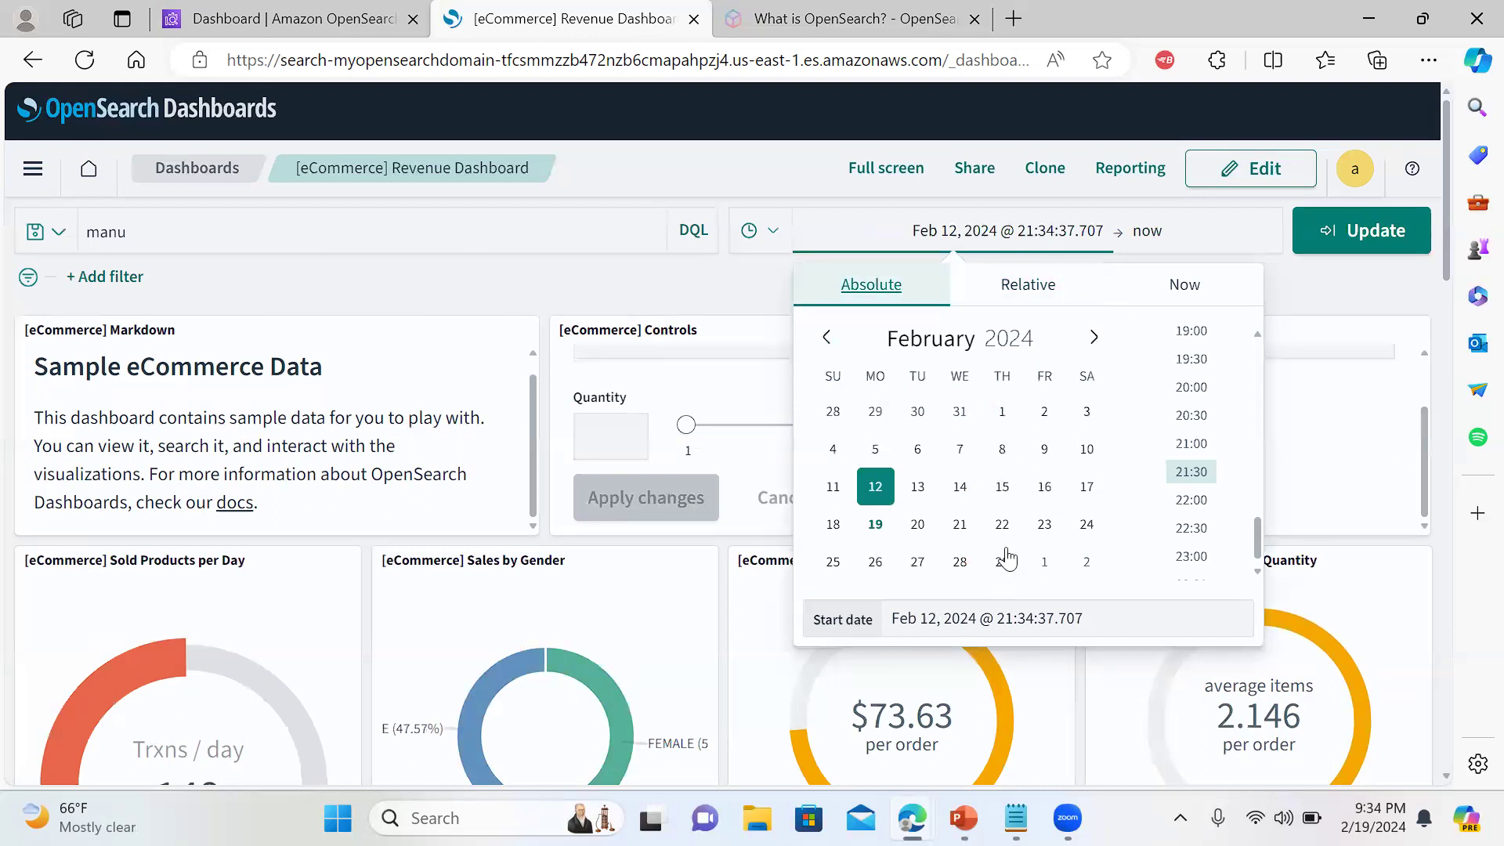
{"action": "left_click", "coordinate": [1329, 293]}
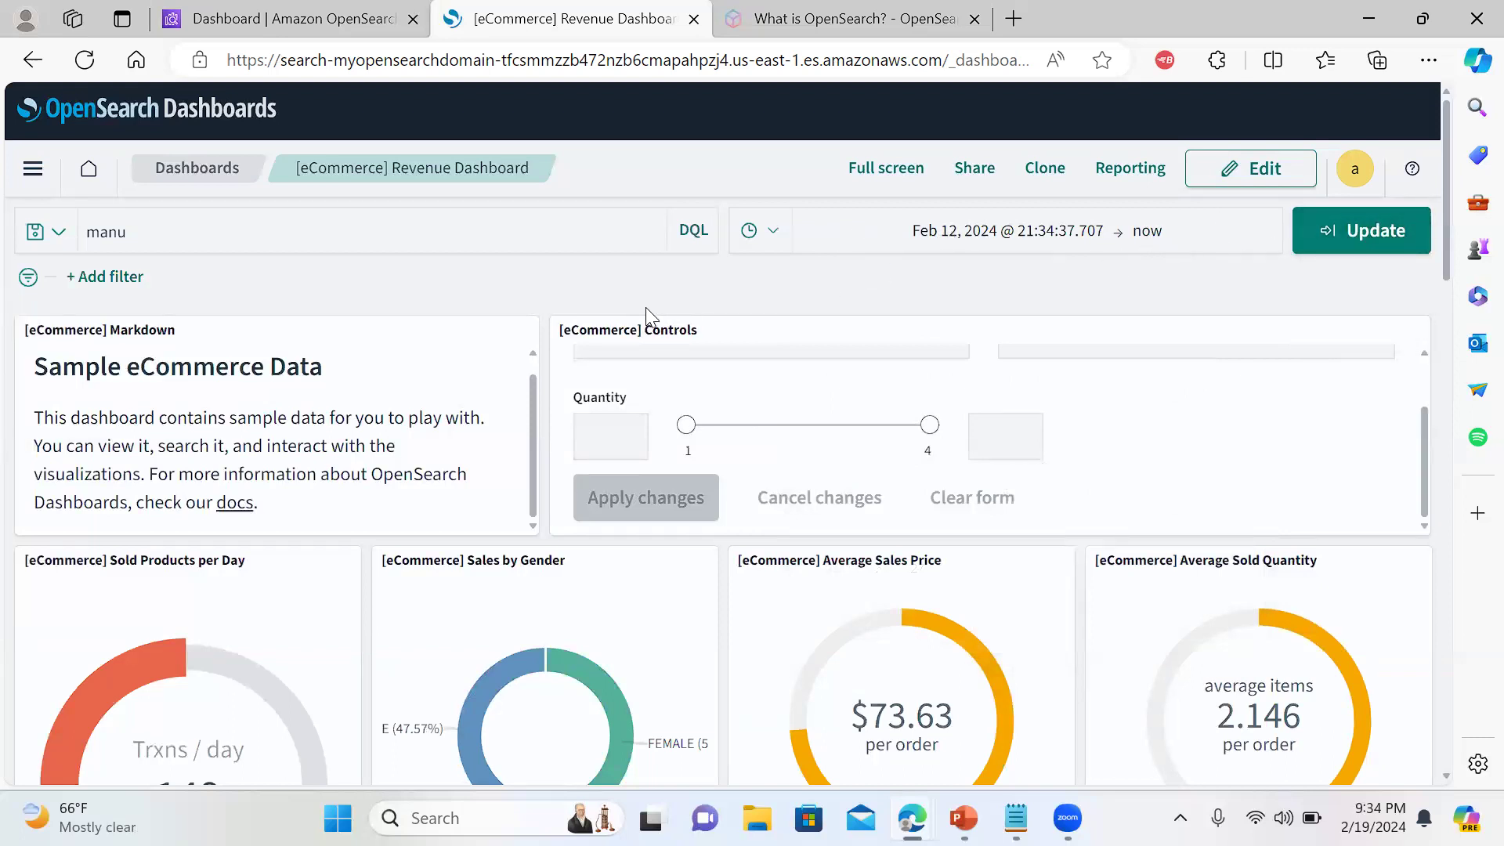
{"action": "left_click", "coordinate": [566, 237]}
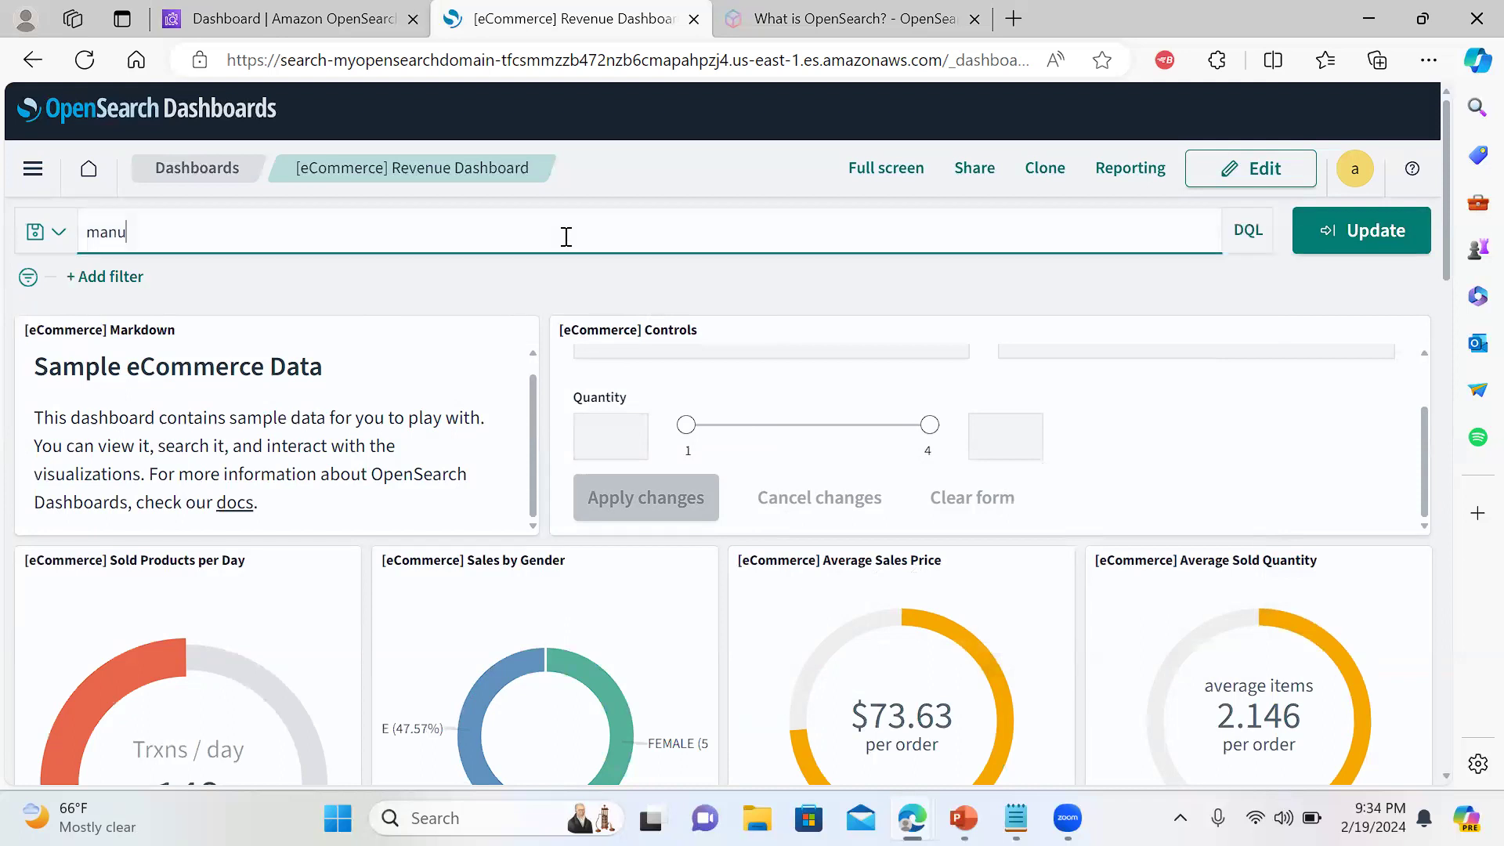
{"action": "key", "text": "BackSpace"}
{"action": "key", "text": "BackSpace"}
{"action": "key", "text": "BackSpace"}
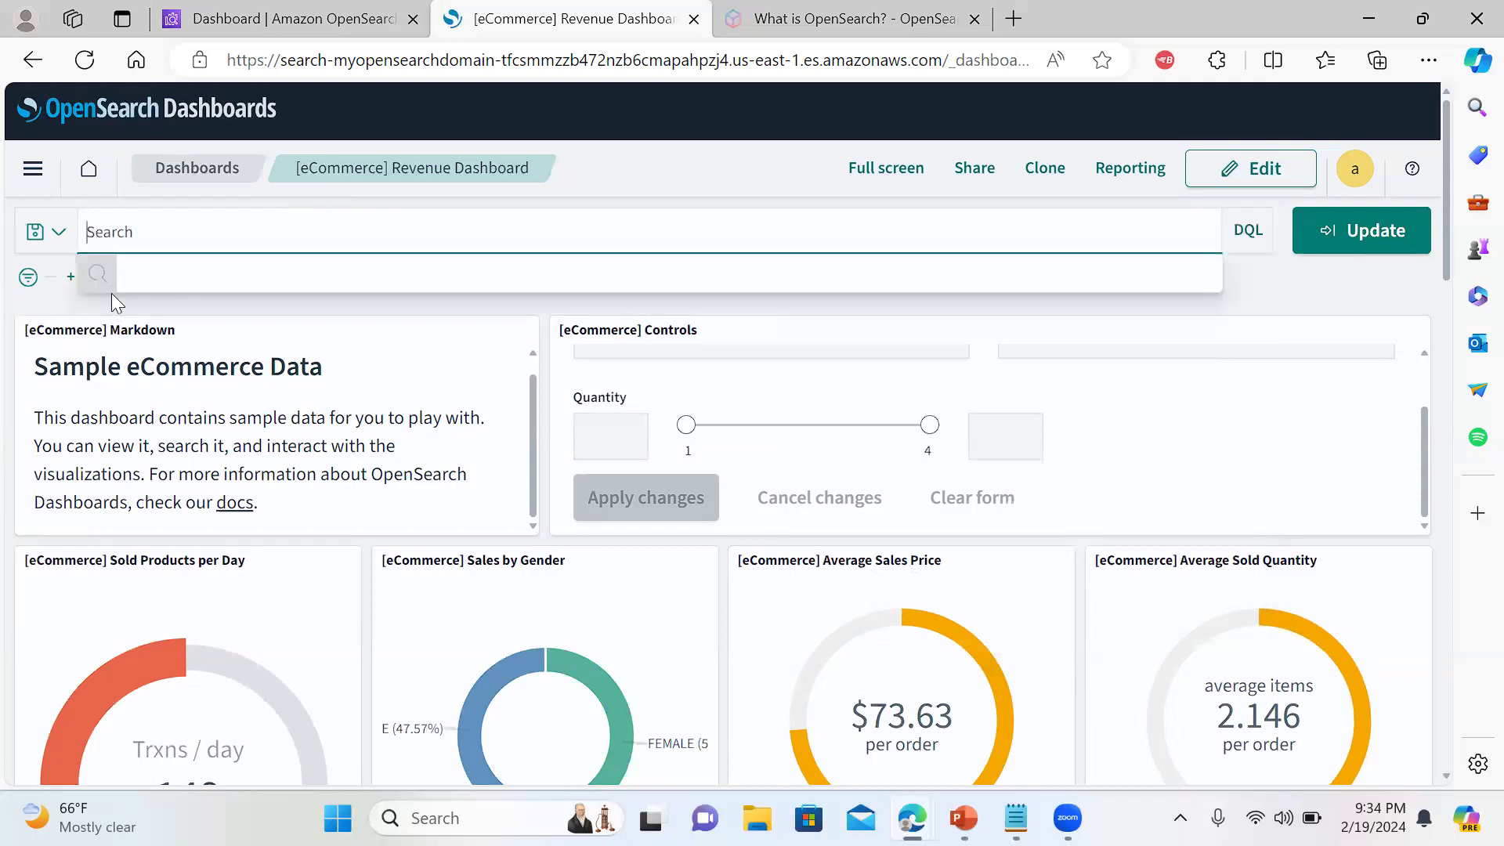
Add a geoip.city_name 'exists' filter and apply it to the dashboard
{"action": "left_click", "coordinate": [74, 276]}
{"action": "left_click", "coordinate": [188, 425]}
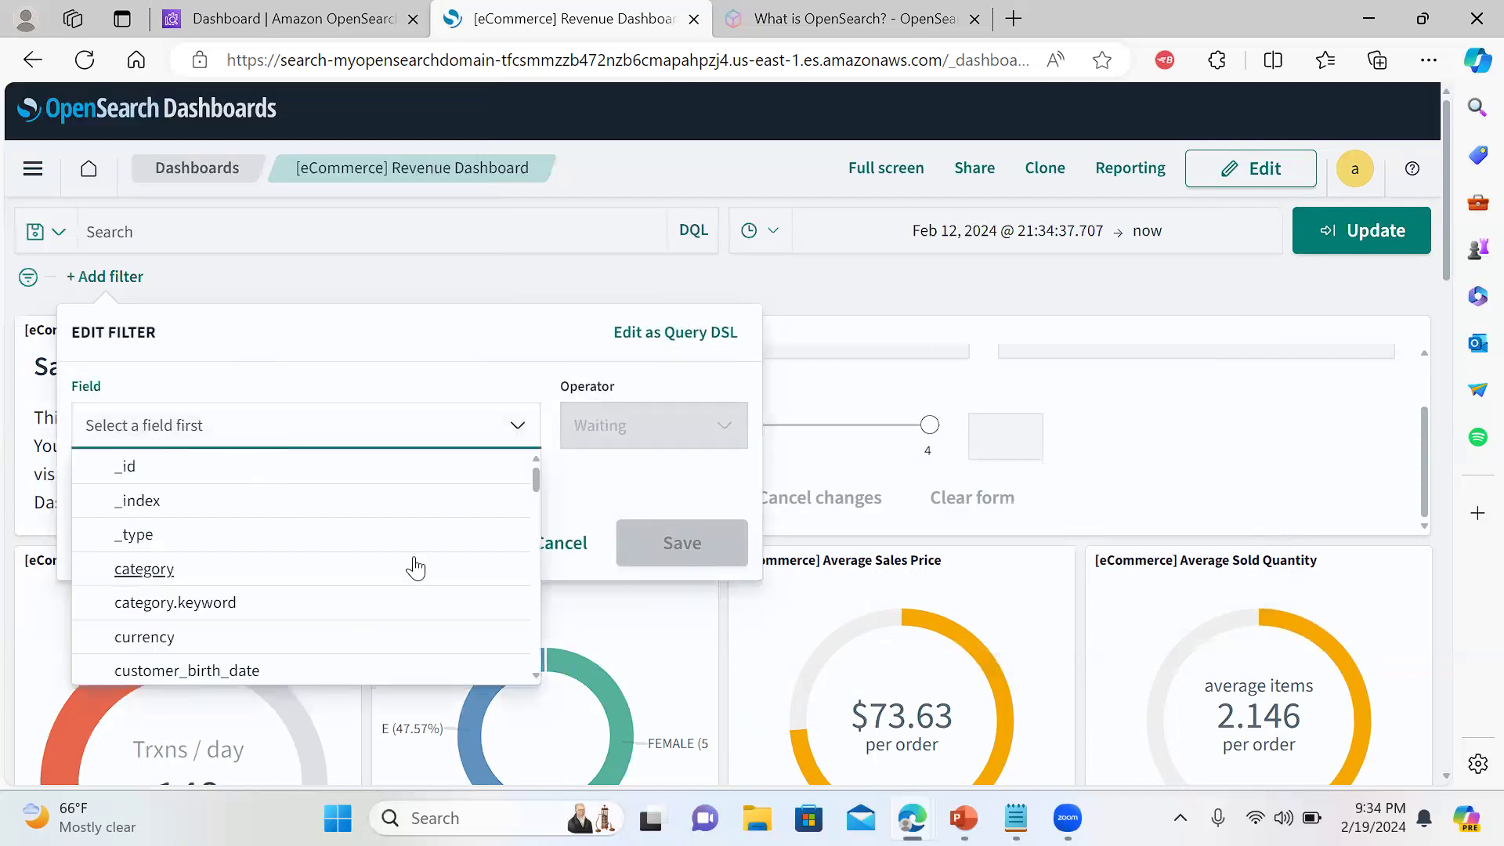
{"action": "left_click_drag", "start_coordinate": [536, 480], "coordinate": [518, 532]}
{"action": "type", "text": "m"}
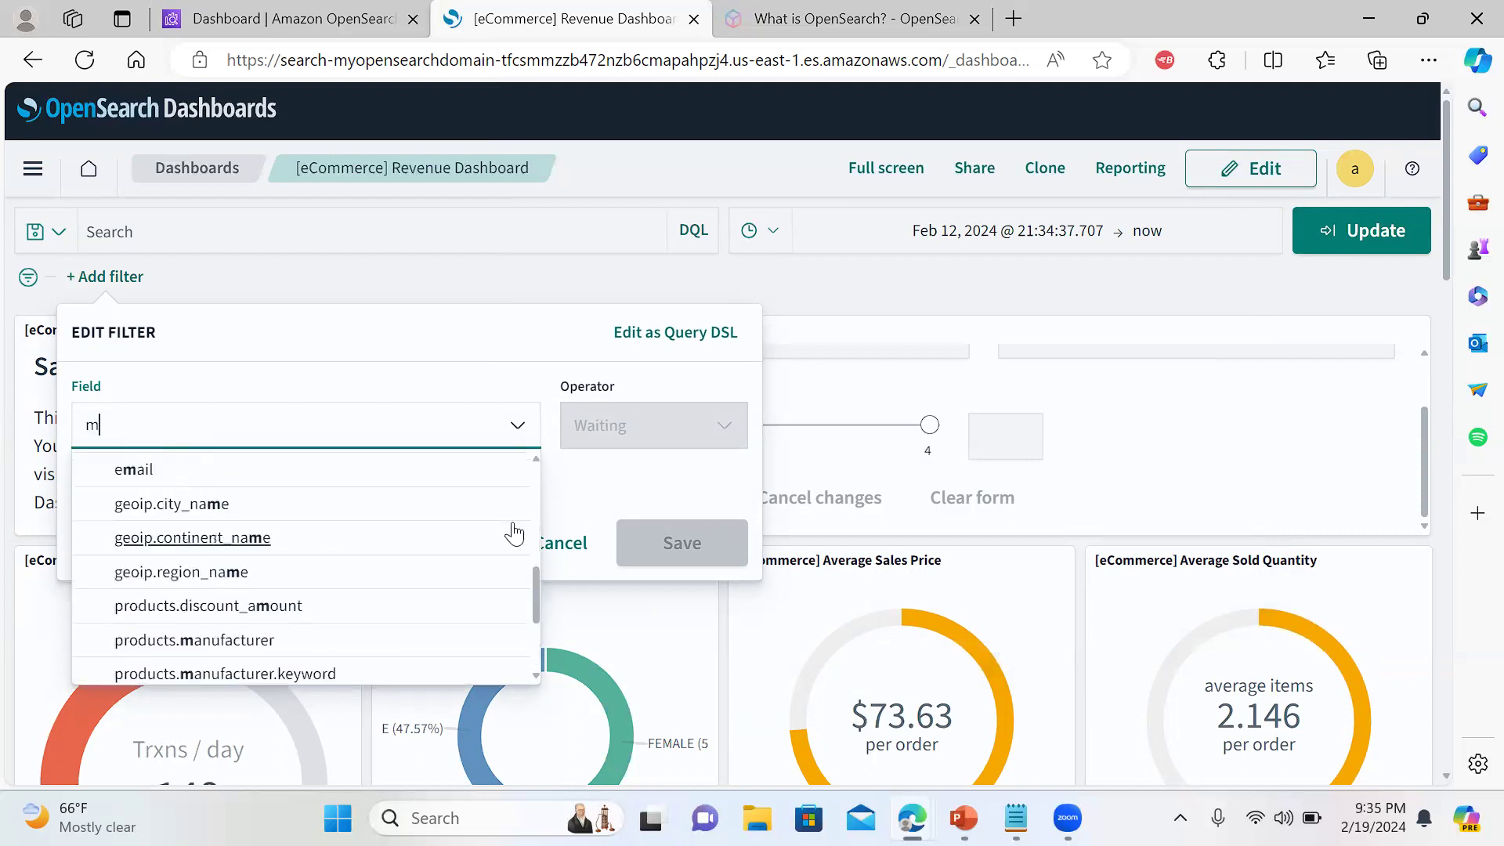
{"action": "type", "text": "a"}
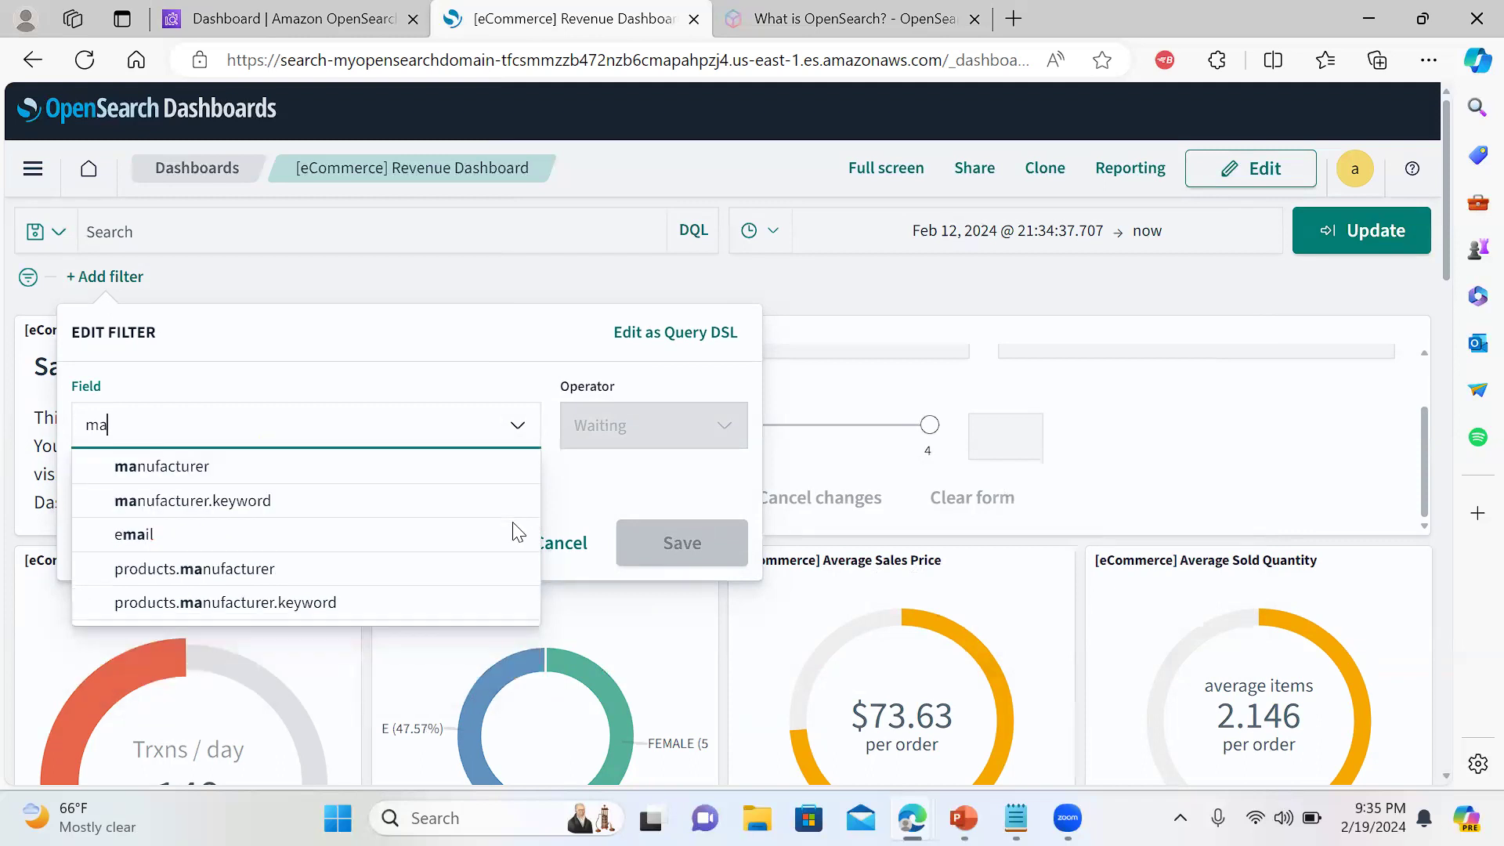
{"action": "key", "text": "BackSpace"}
{"action": "key", "text": "BackSpace"}
{"action": "type", "text": "ge"}
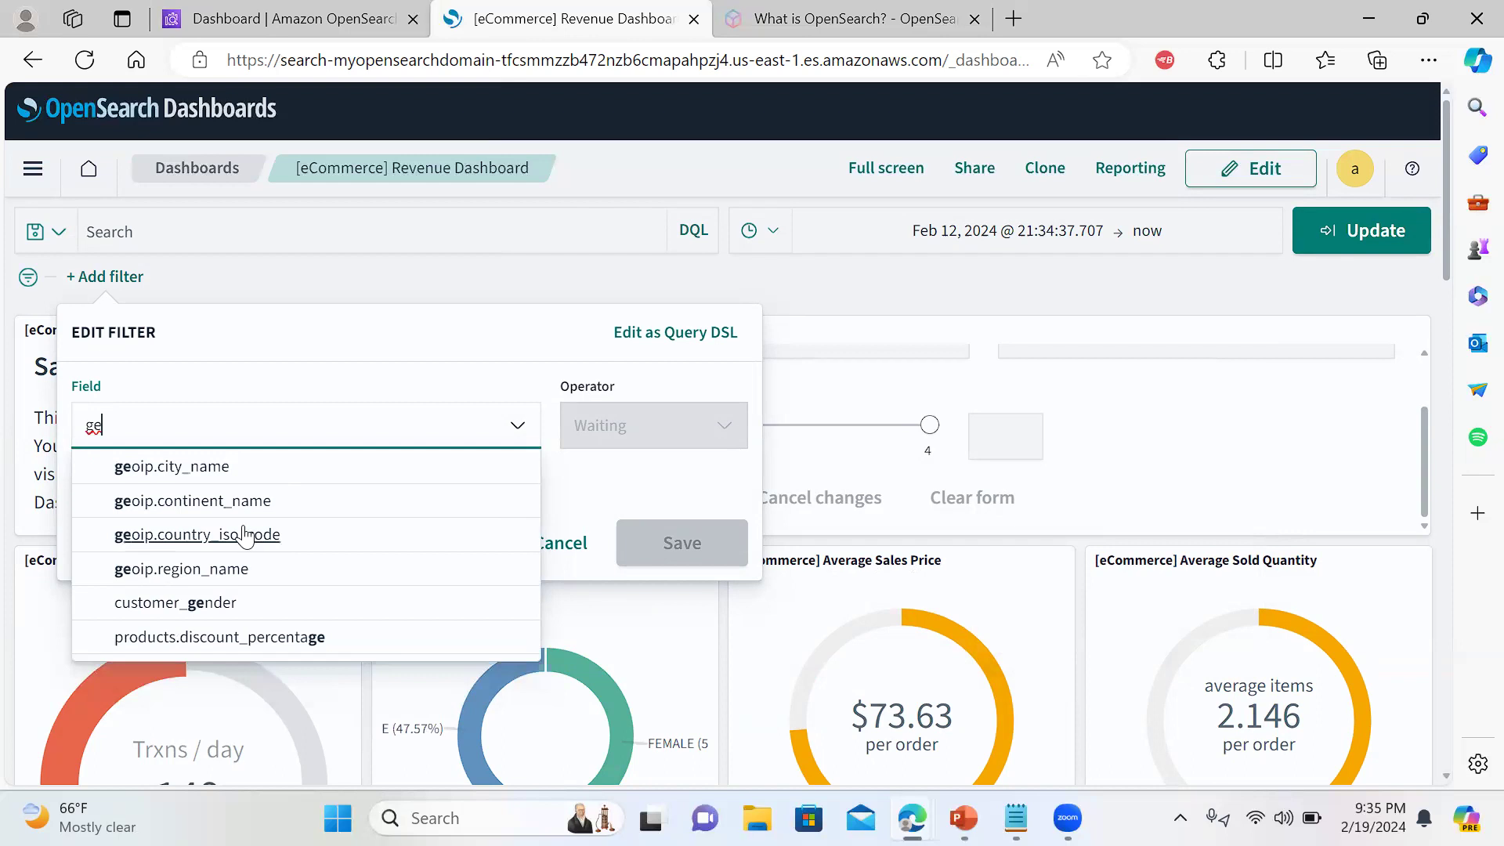
{"action": "left_click", "coordinate": [214, 466]}
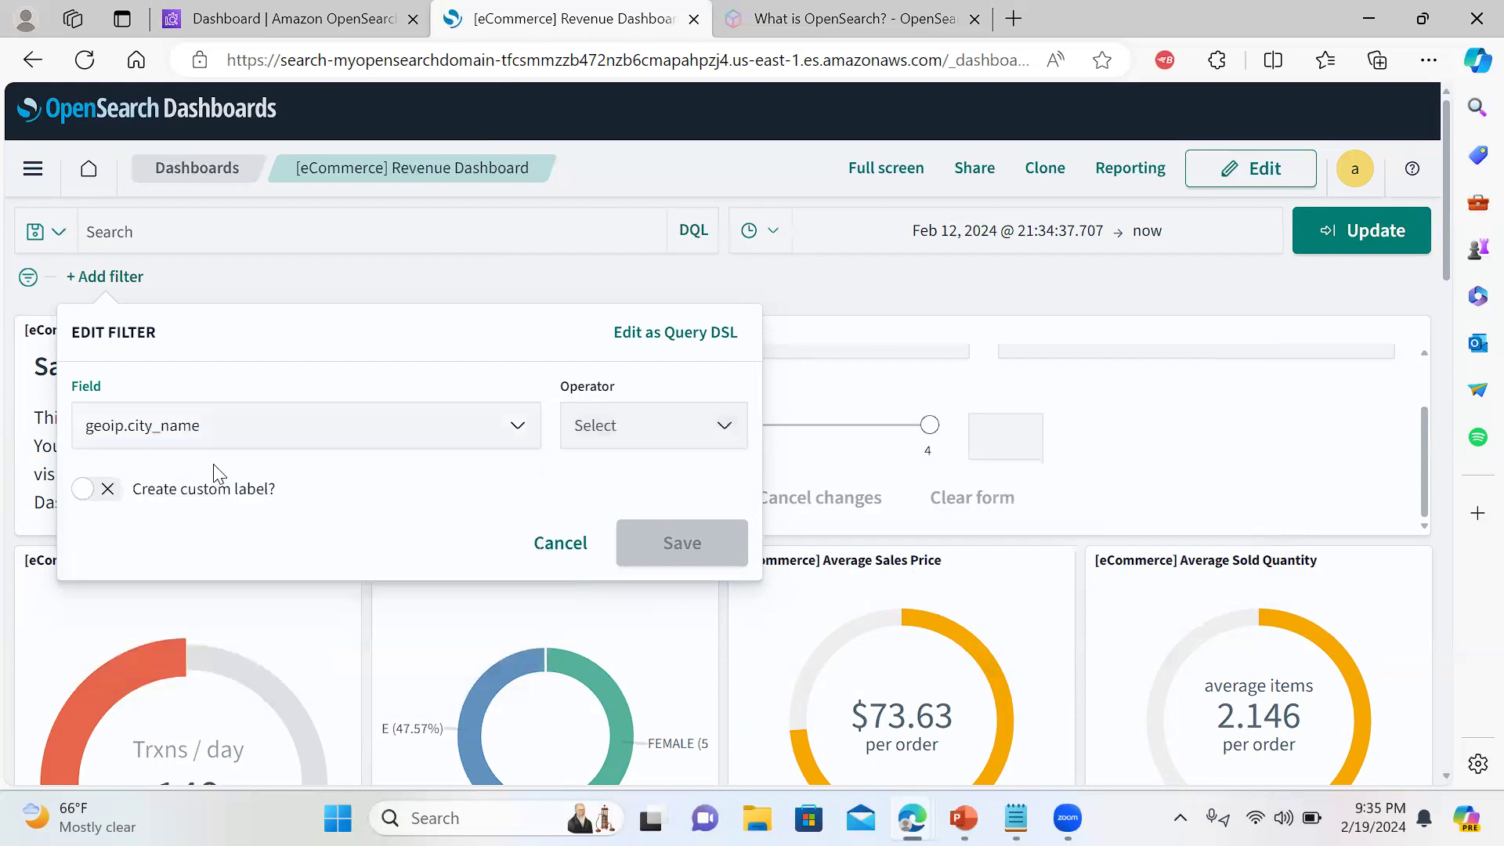
{"action": "left_click", "coordinate": [610, 439]}
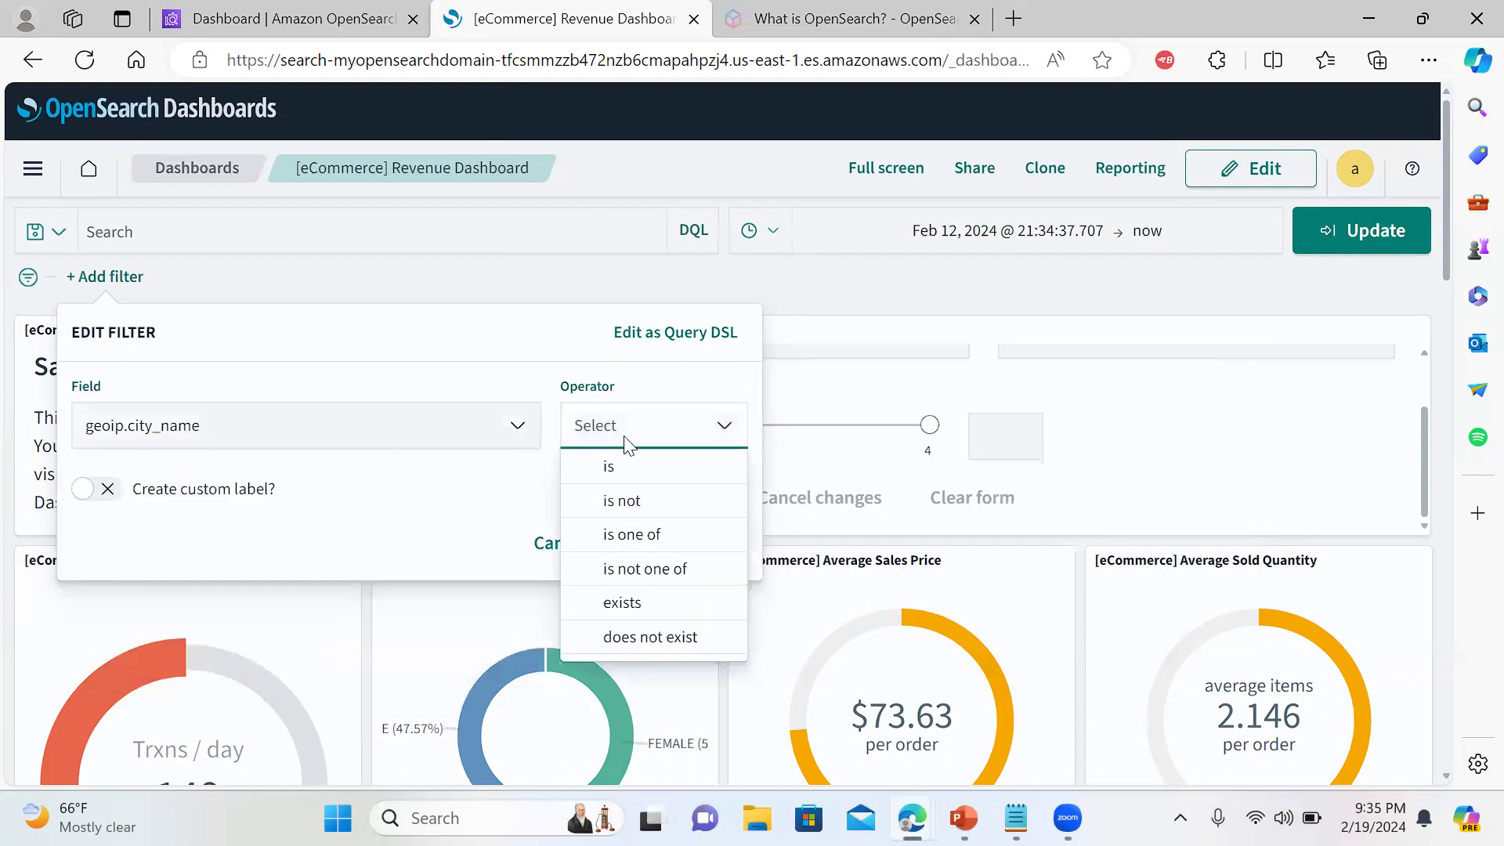
{"action": "left_click", "coordinate": [624, 601]}
{"action": "left_click", "coordinate": [678, 548]}
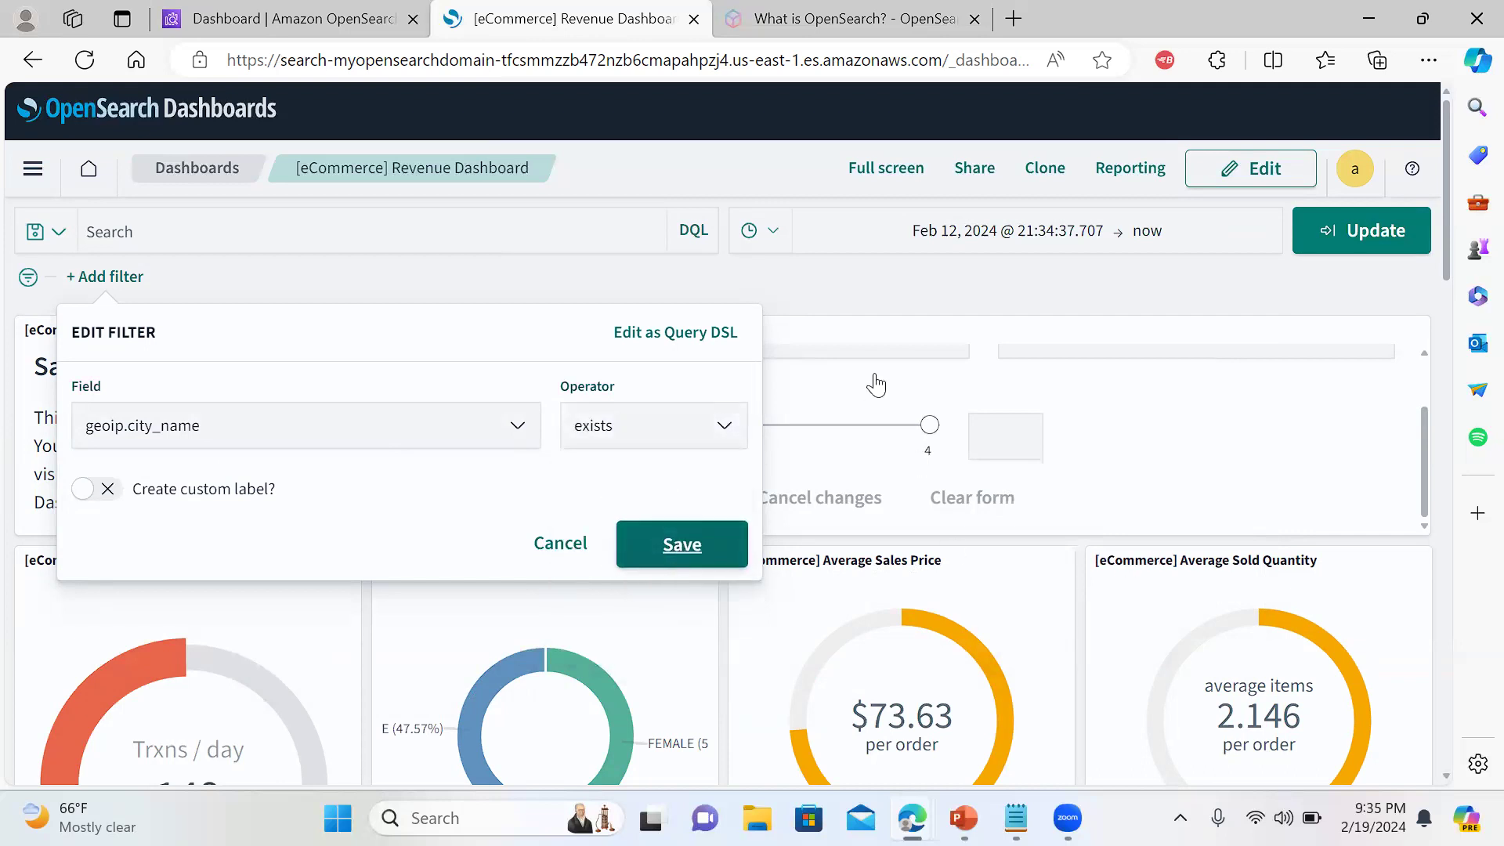
{"action": "left_click", "coordinate": [683, 545]}
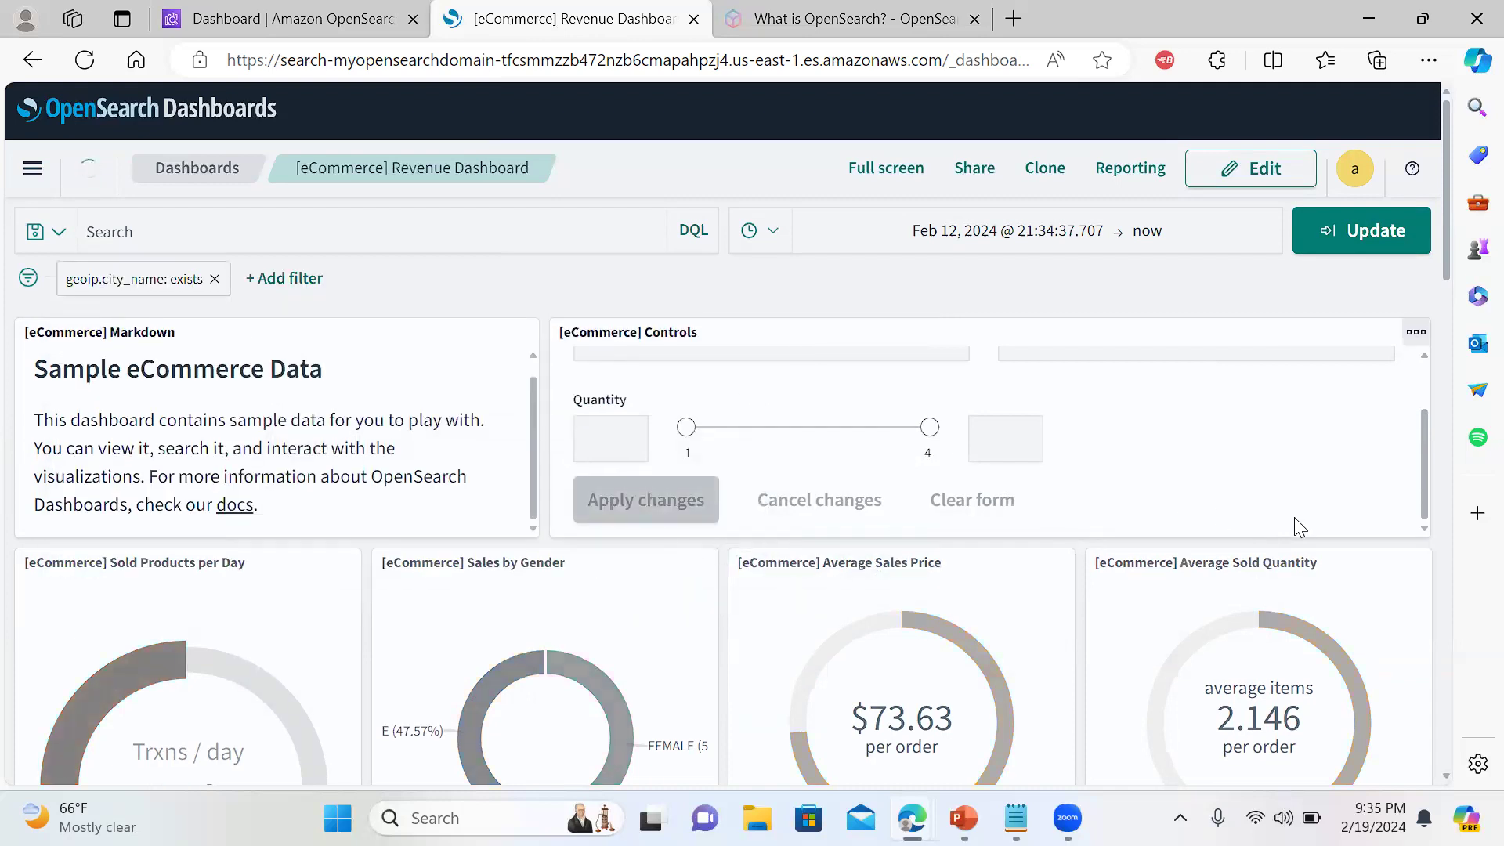
Scroll the dashboard down to the [eCommerce] Orders saved-search panel
{"action": "left_click_drag", "start_coordinate": [1443, 263], "coordinate": [1407, 232]}
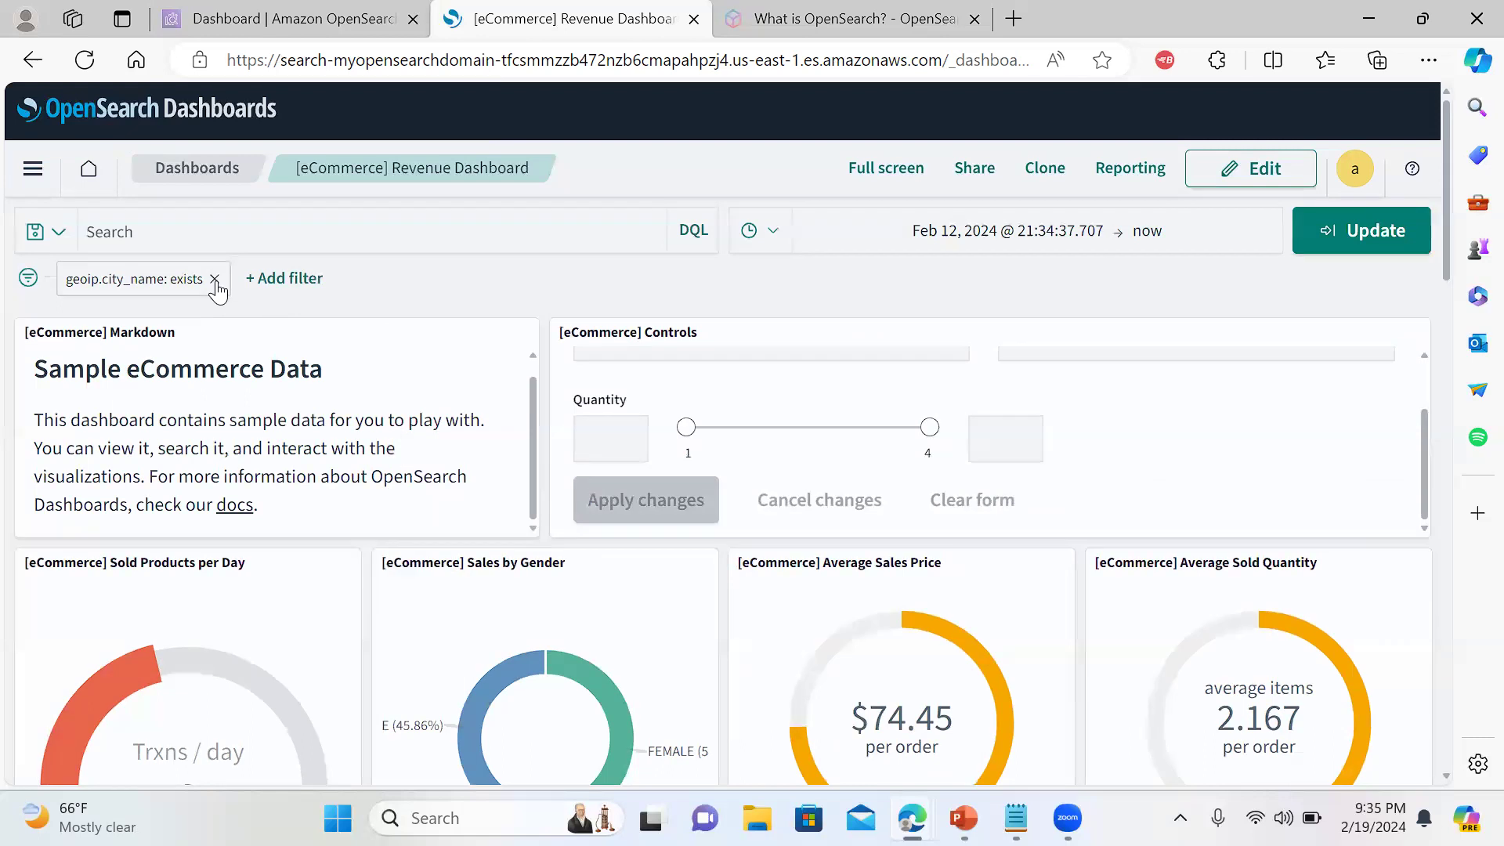
{"action": "left_click_drag", "start_coordinate": [1447, 274], "coordinate": [1445, 720]}
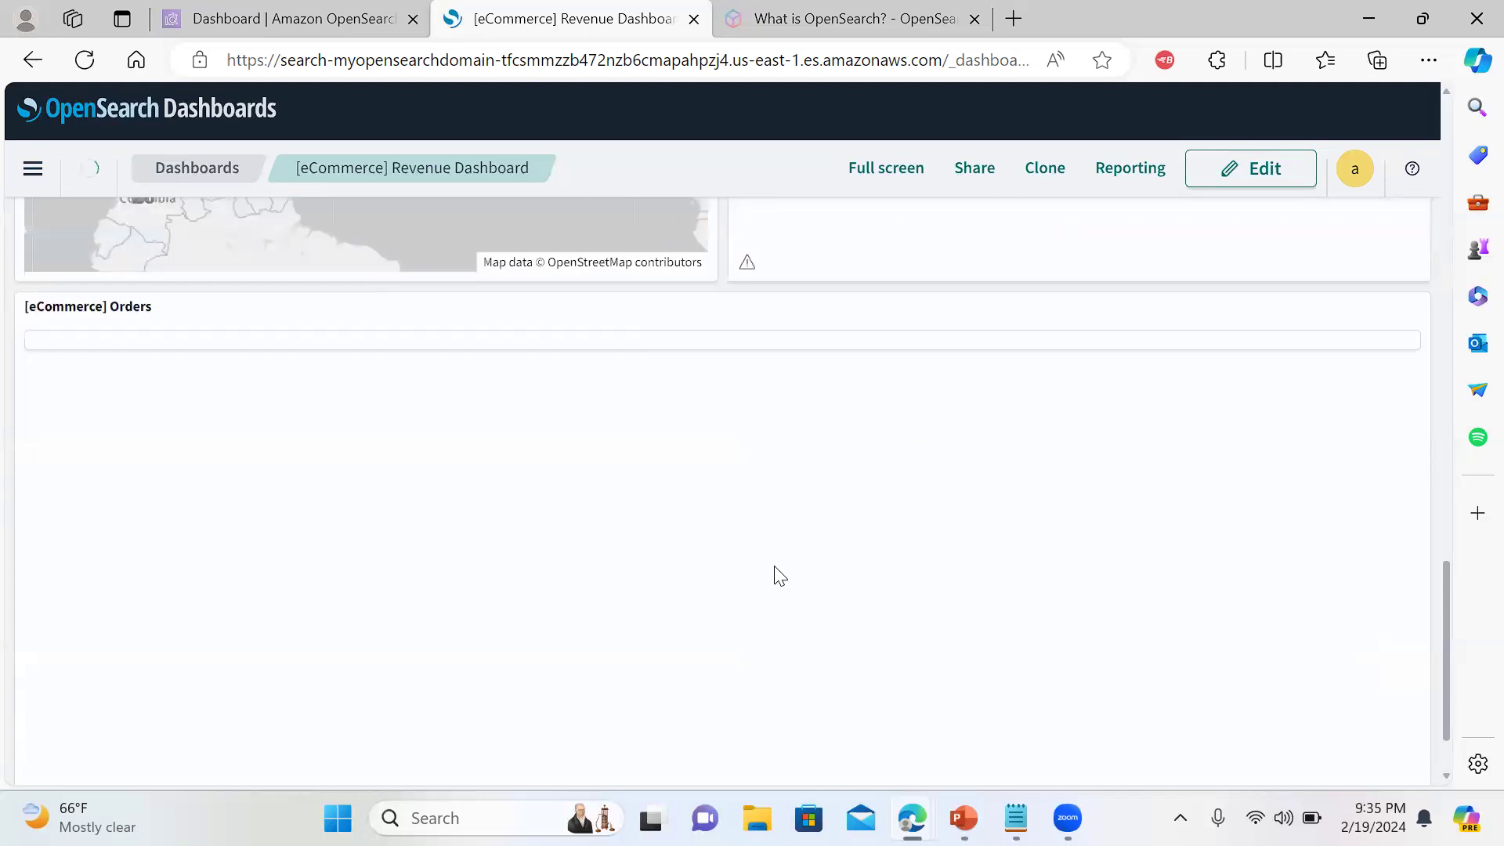
{"action": "mouse_move", "coordinate": [1444, 626]}
{"action": "left_mouse_down"}
{"action": "mouse_move", "coordinate": [1458, 487]}
{"action": "mouse_move", "coordinate": [1448, 627]}
{"action": "left_mouse_up"}
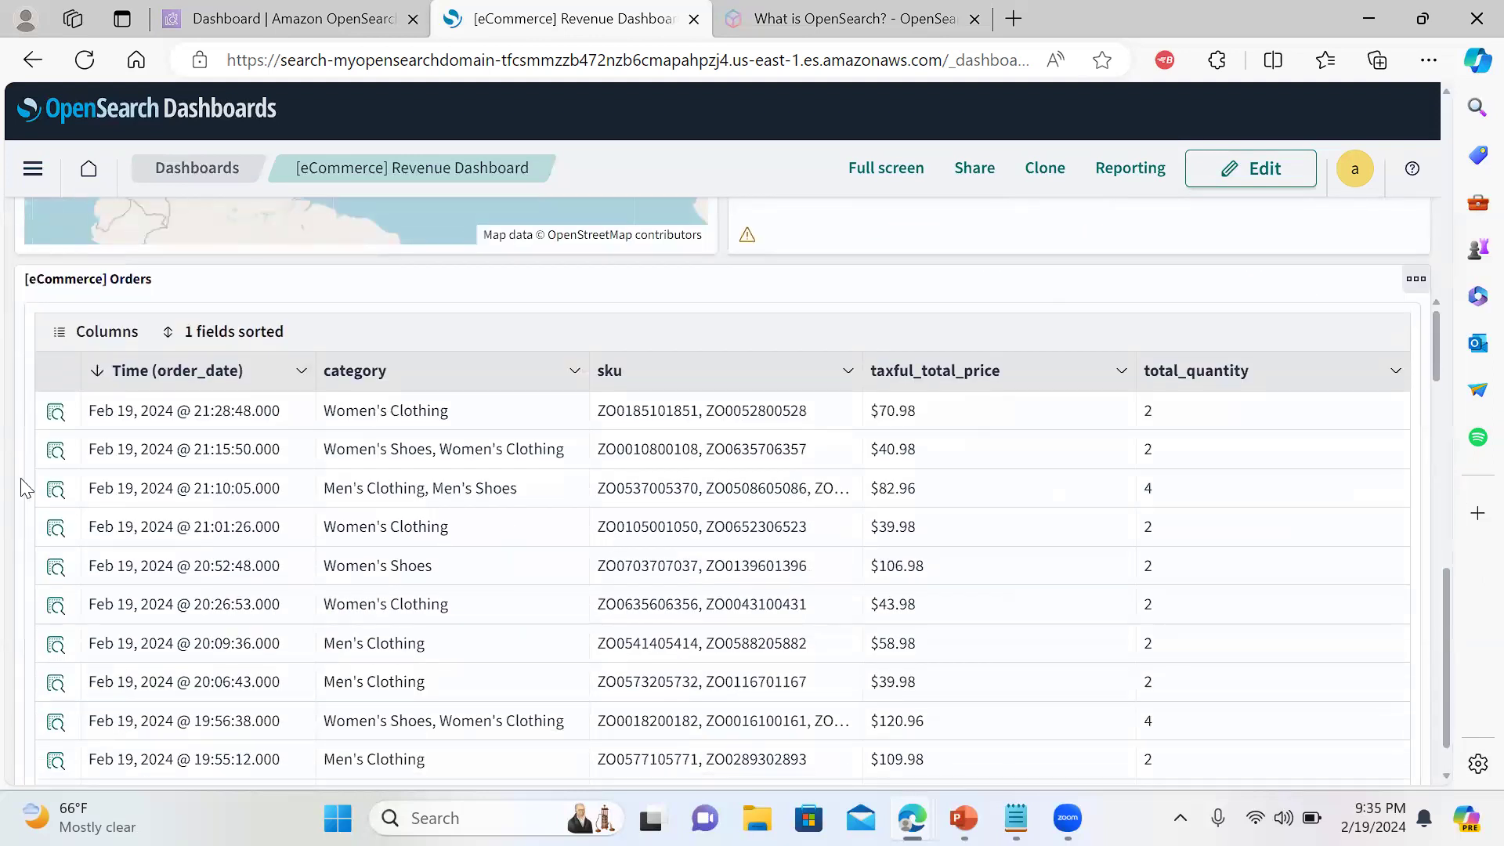
Copy the first order's city 'New York' from its Document Details, then close the flyout
{"action": "left_click", "coordinate": [56, 419]}
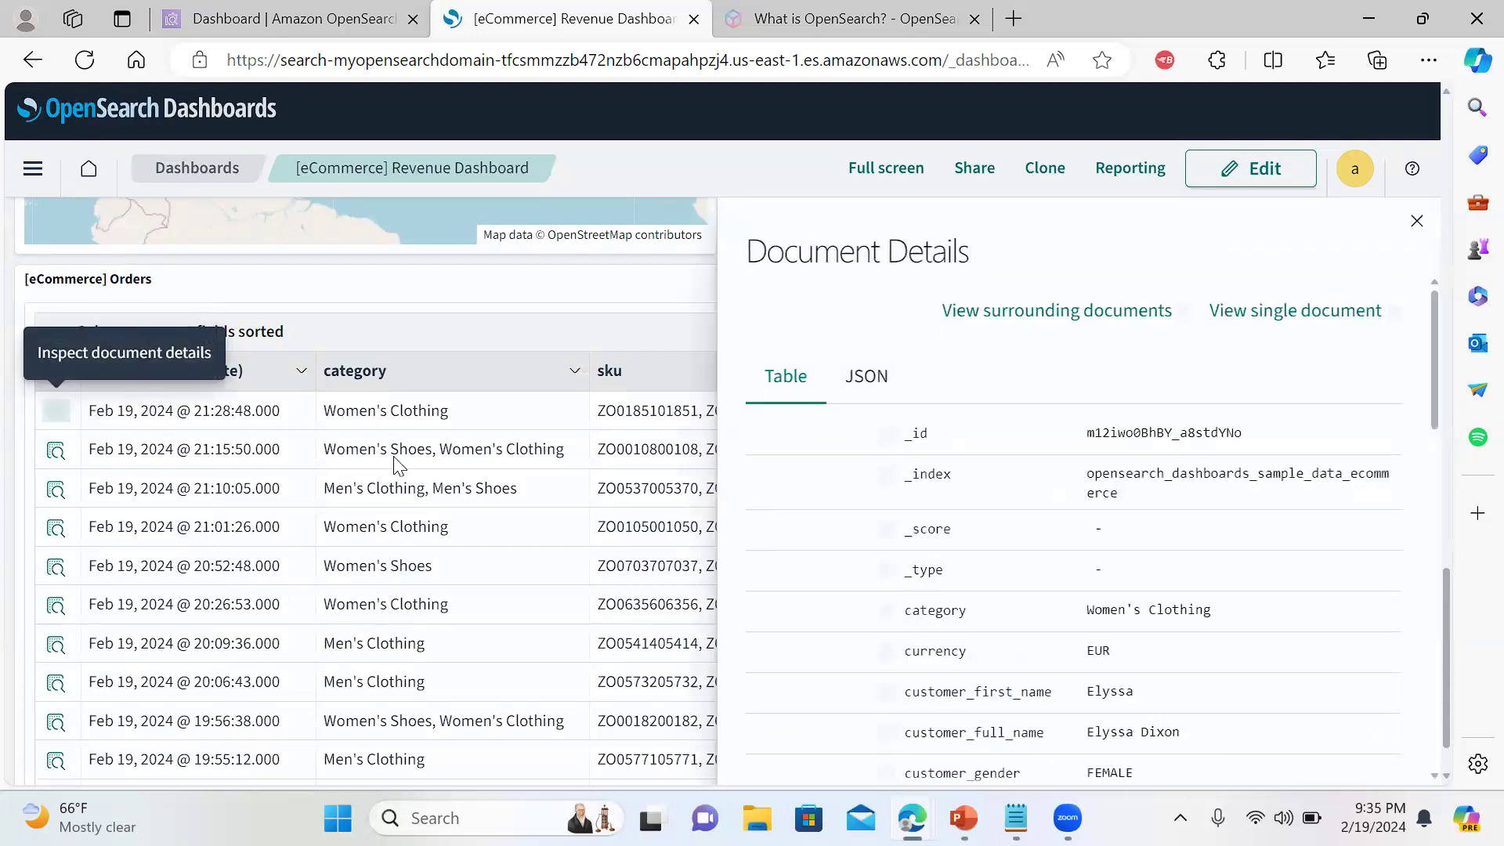
{"action": "left_click_drag", "start_coordinate": [1433, 327], "coordinate": [1437, 487]}
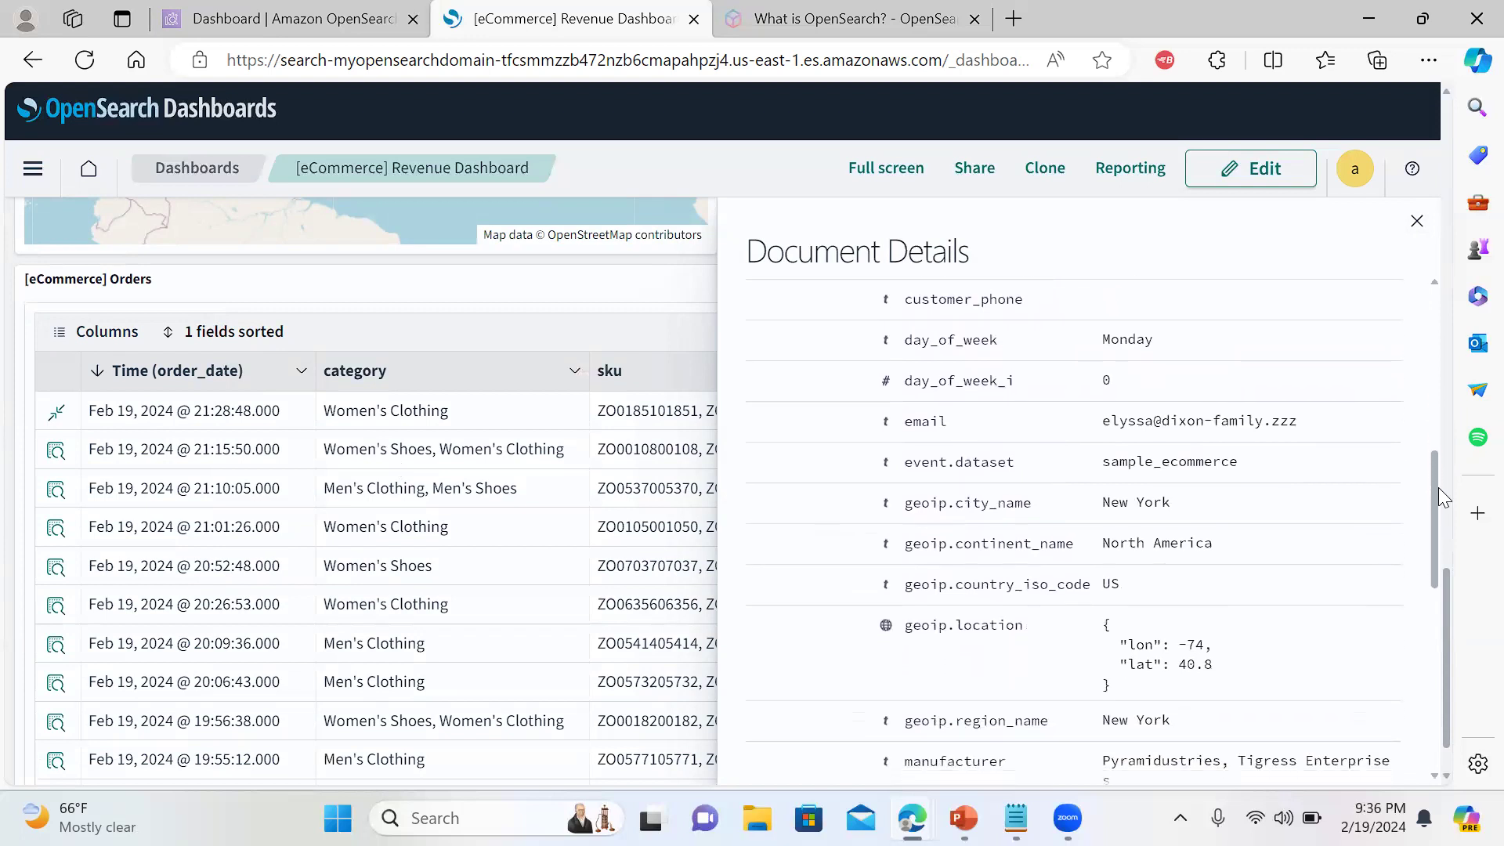
{"action": "left_click_drag", "start_coordinate": [1171, 508], "coordinate": [1095, 517]}
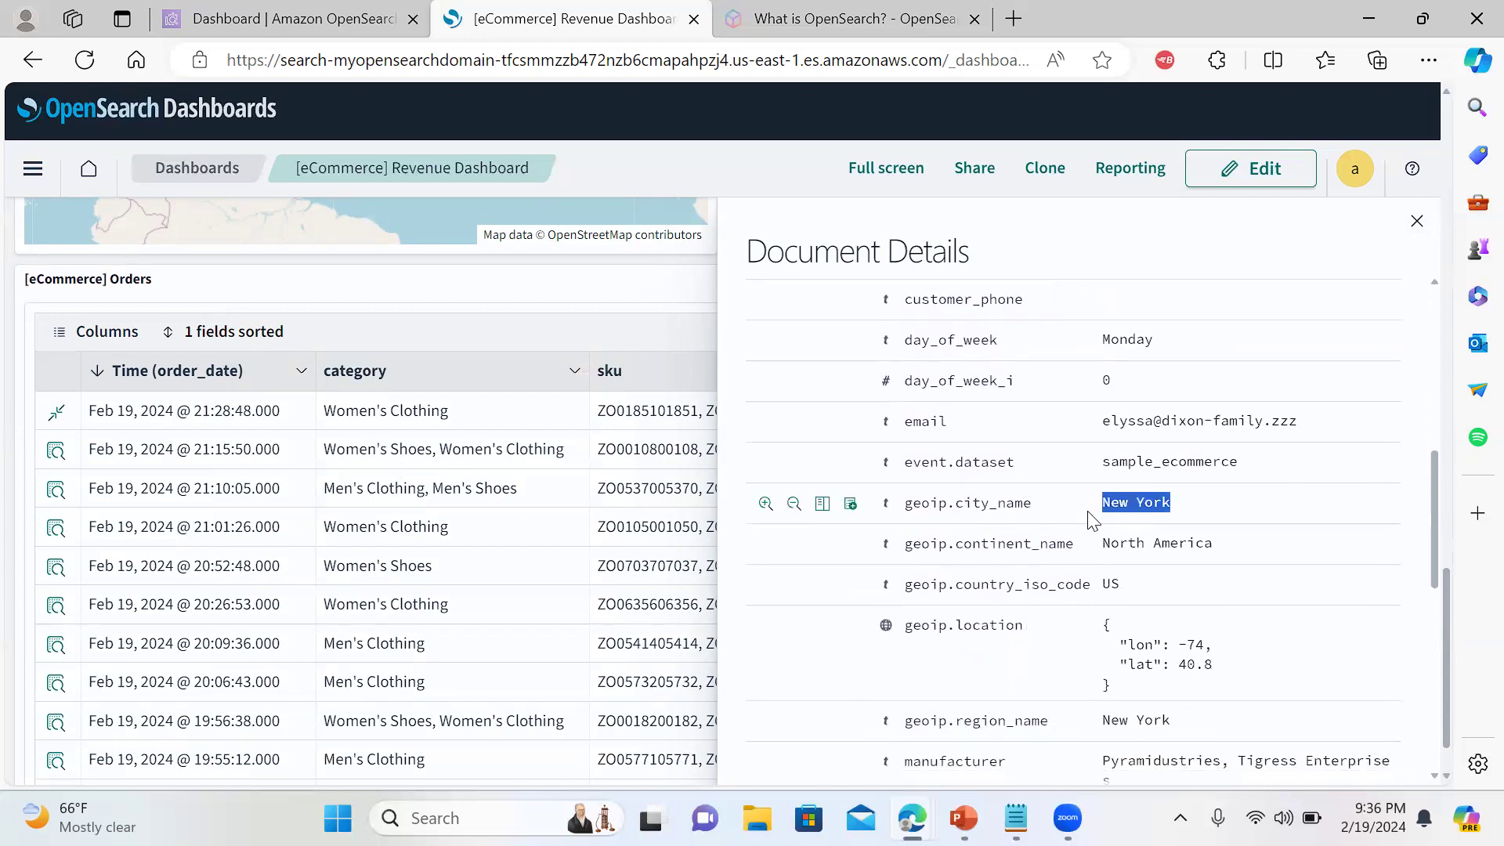
{"action": "right_click", "coordinate": [1138, 505]}
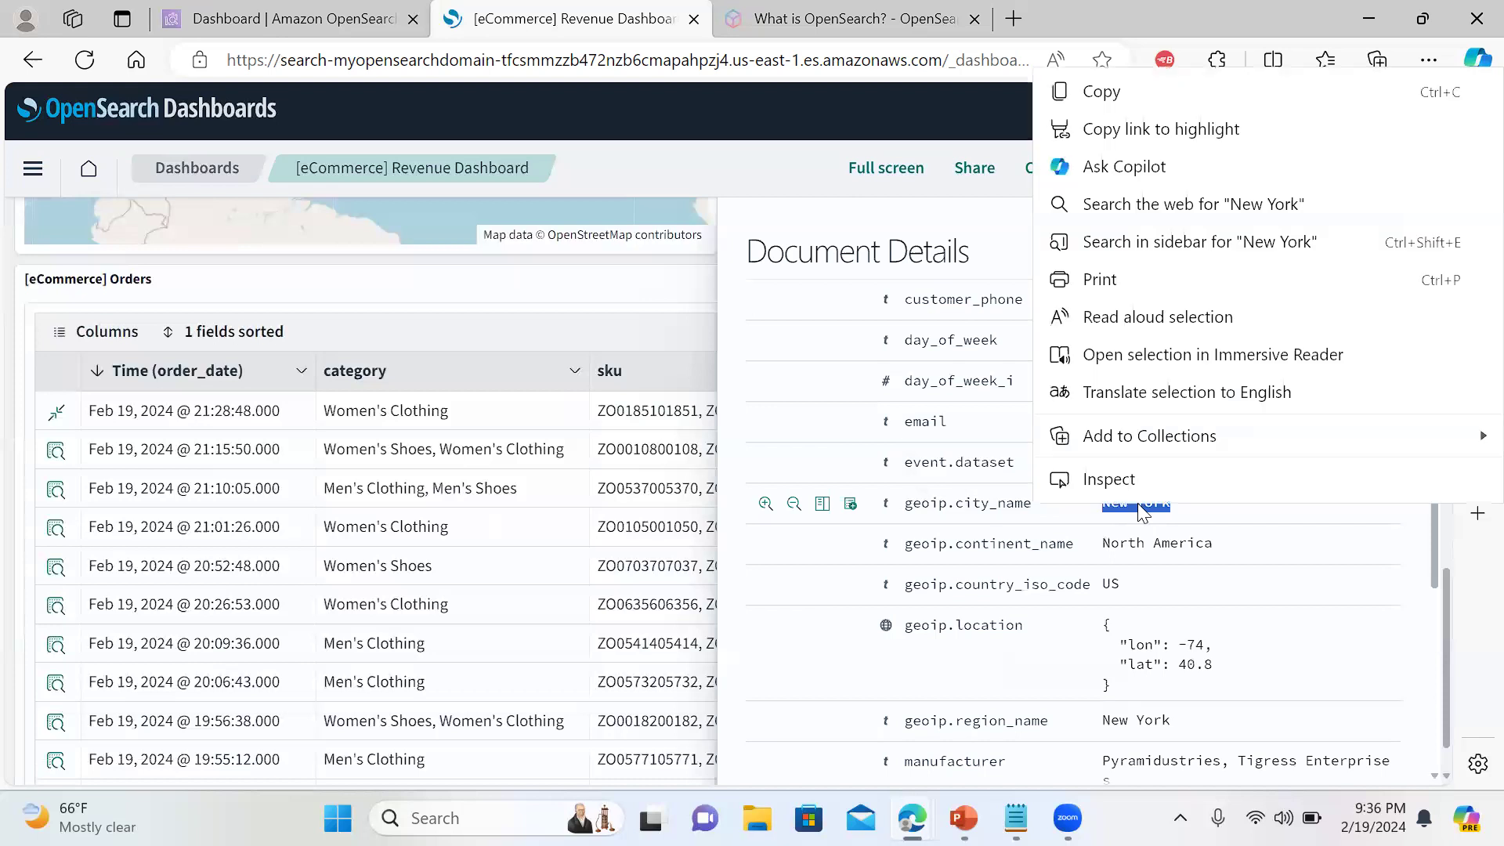
{"action": "left_click", "coordinate": [1101, 99]}
{"action": "left_click", "coordinate": [1420, 219]}
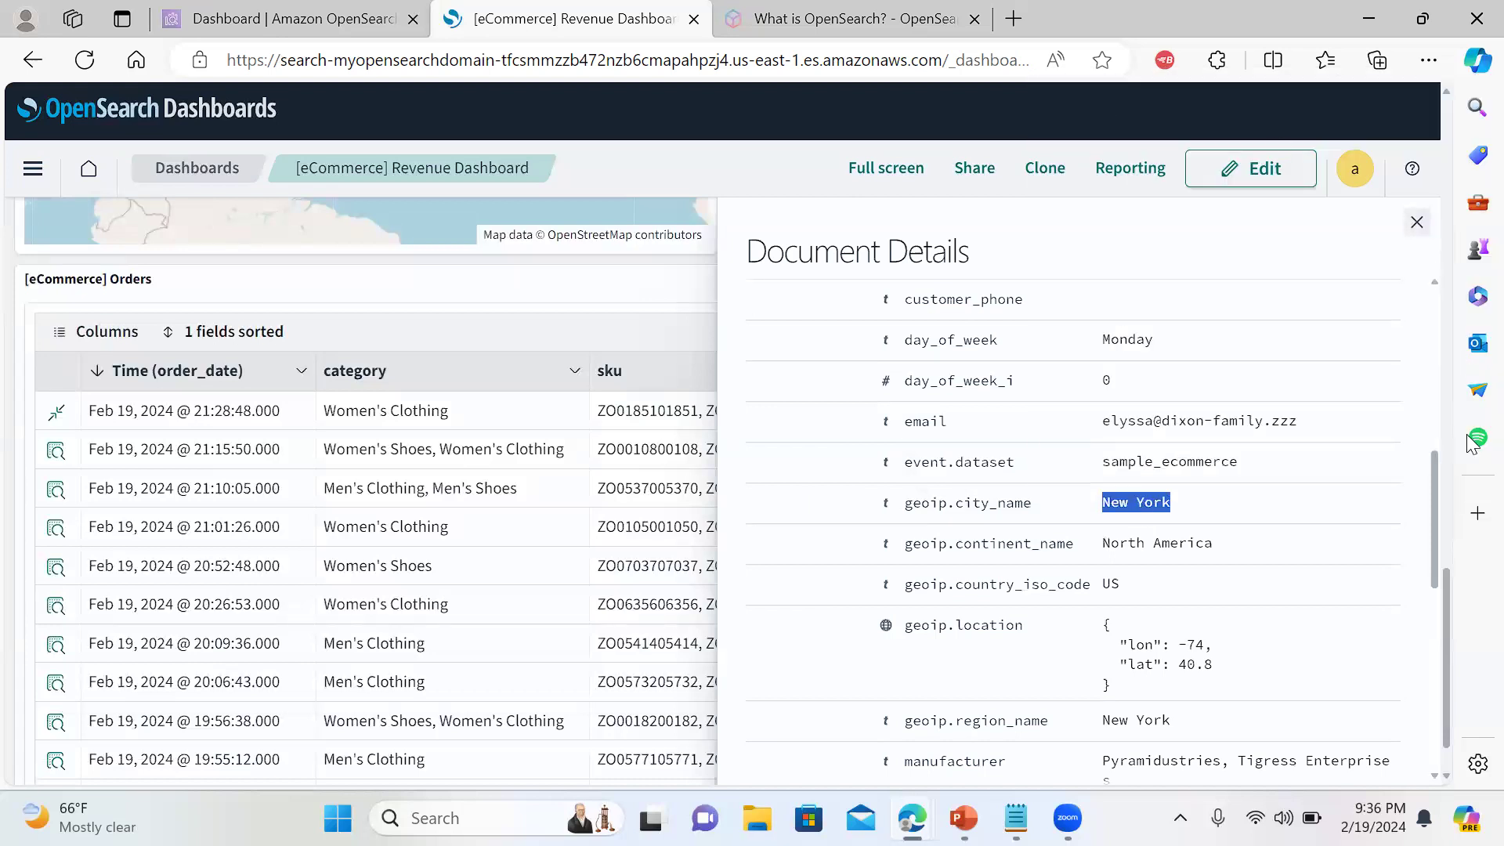
{"action": "left_click_drag", "start_coordinate": [1443, 586], "coordinate": [1369, 16]}
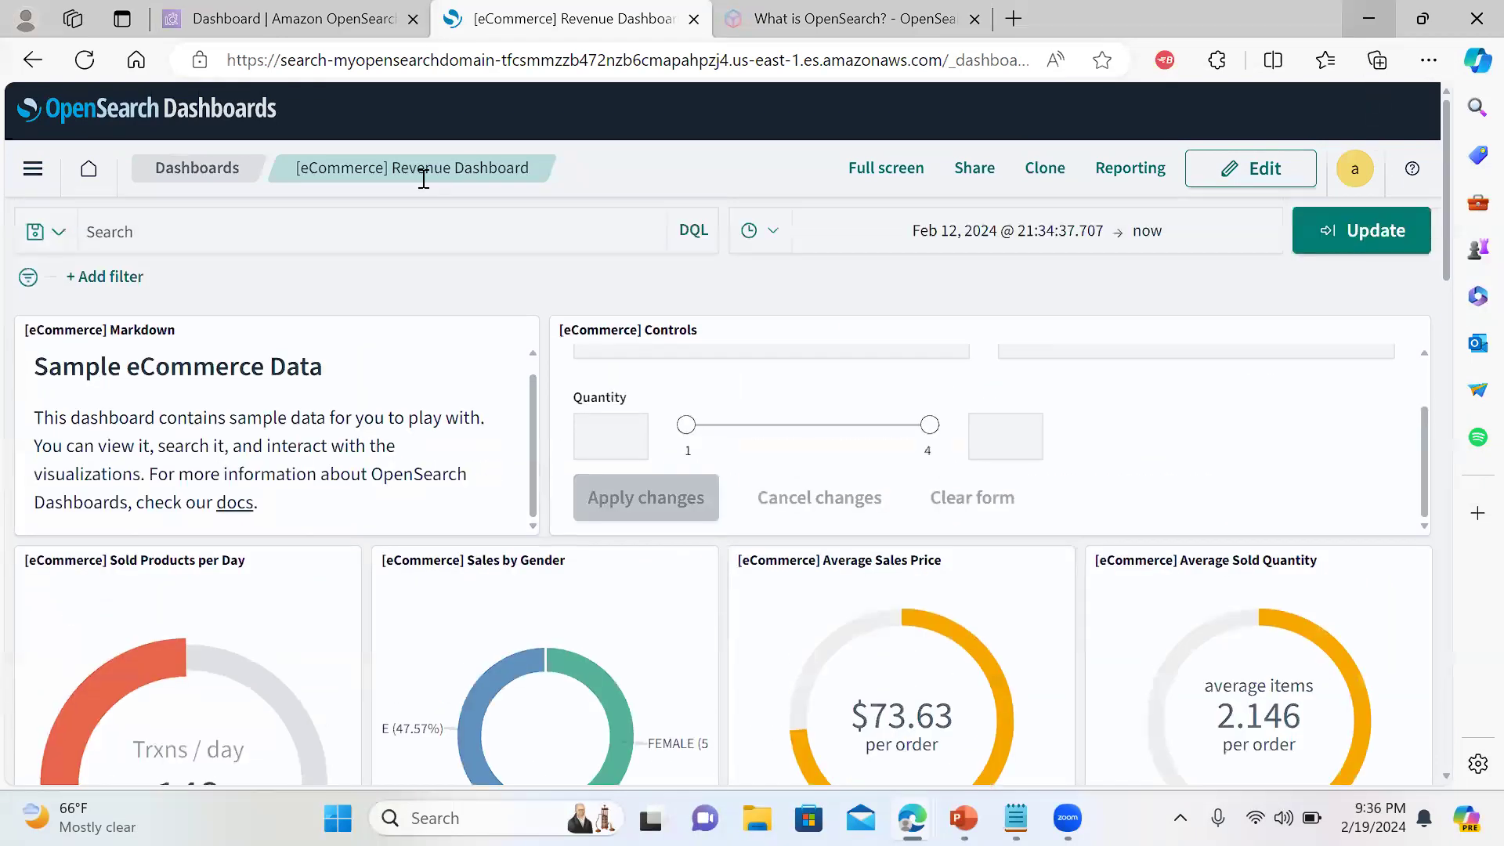
Add a filter geoip.city_name is New York to the dashboard
{"action": "left_click", "coordinate": [258, 234]}
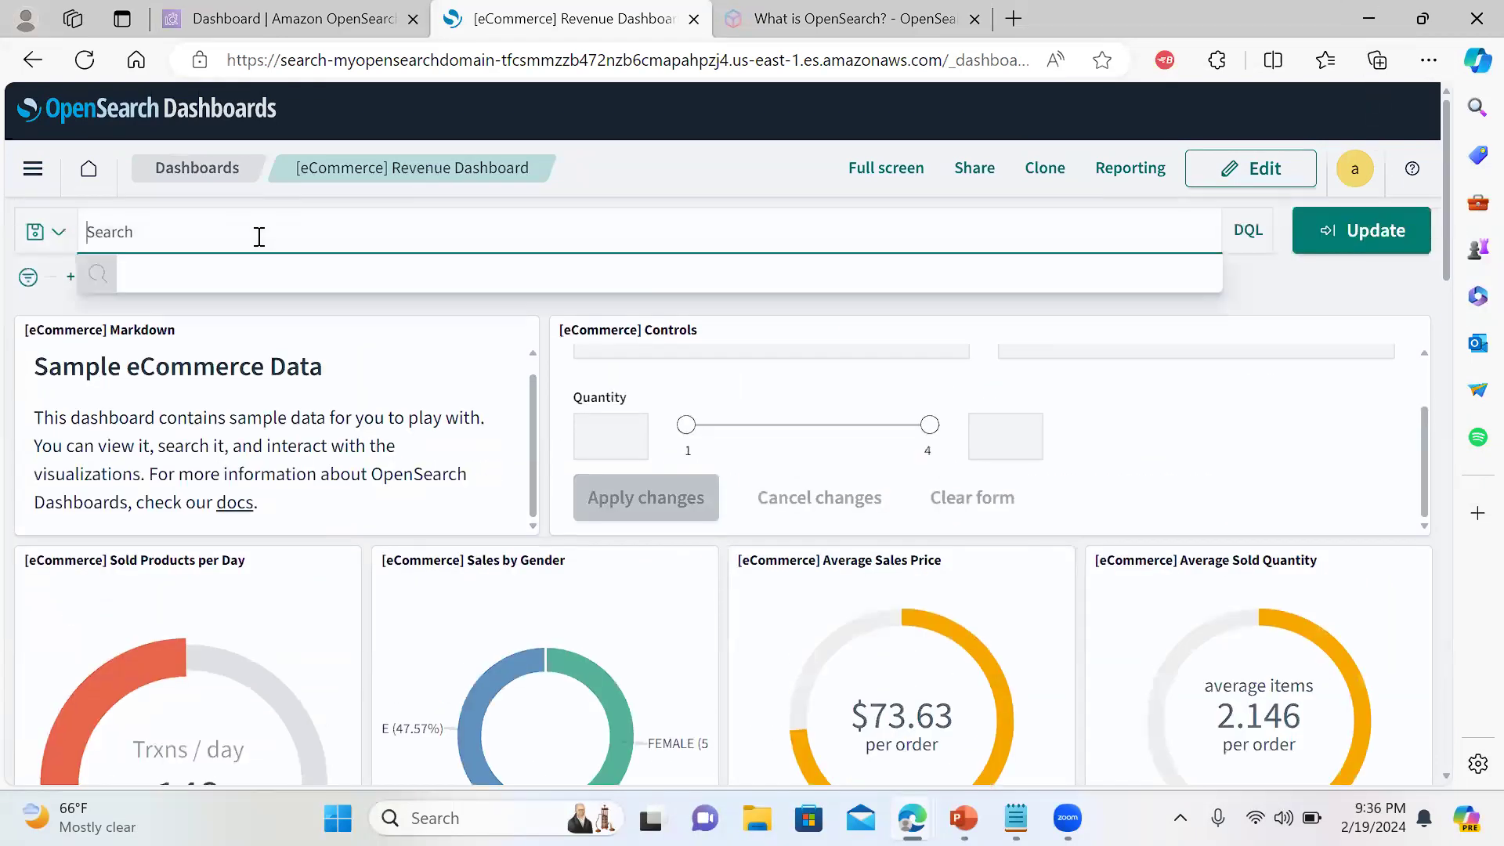
{"action": "type", "text": "geo"}
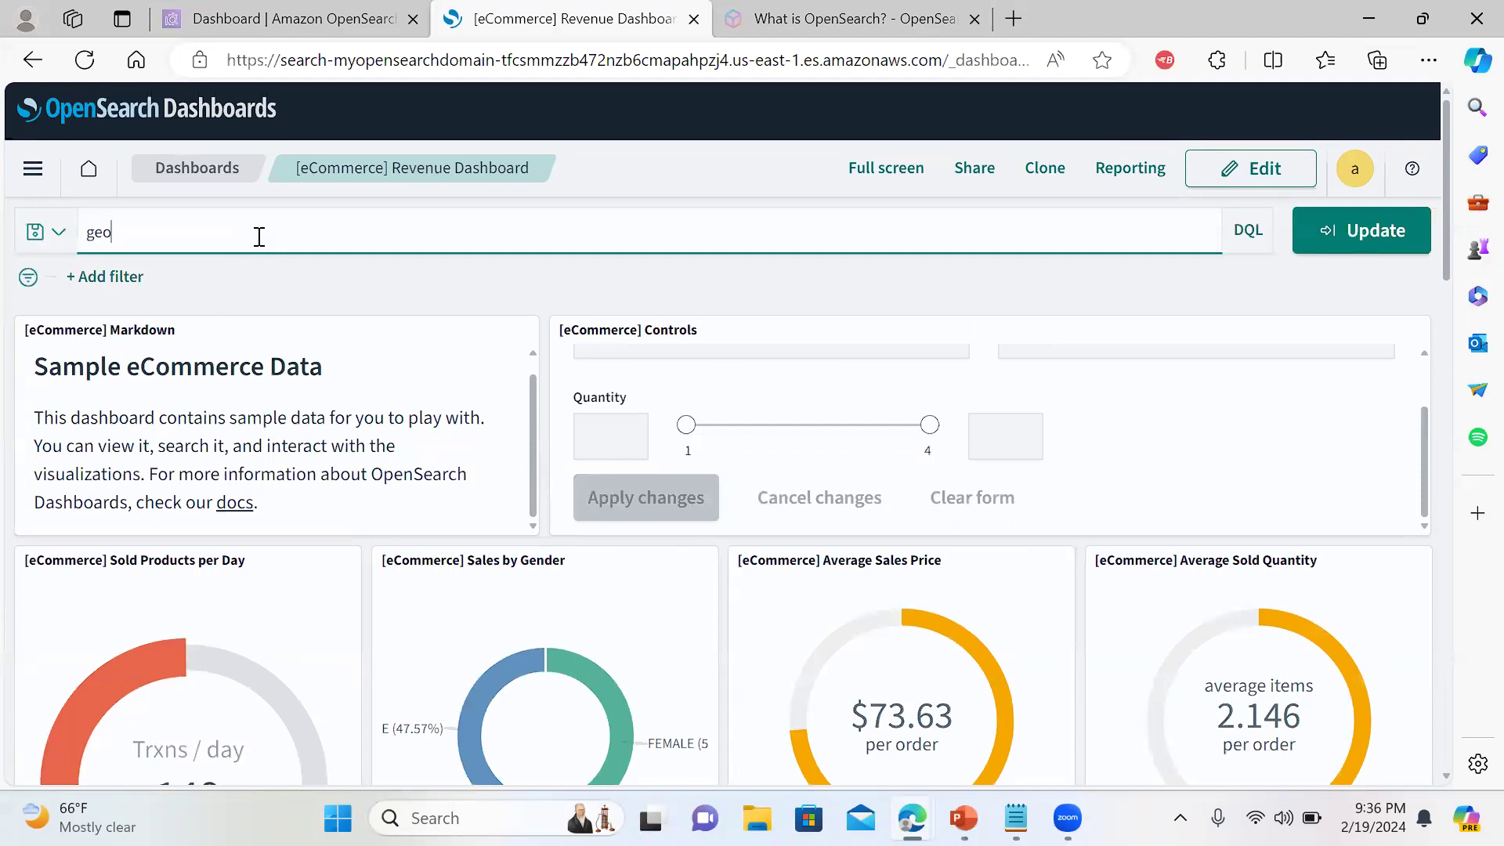
{"action": "left_click", "coordinate": [105, 277]}
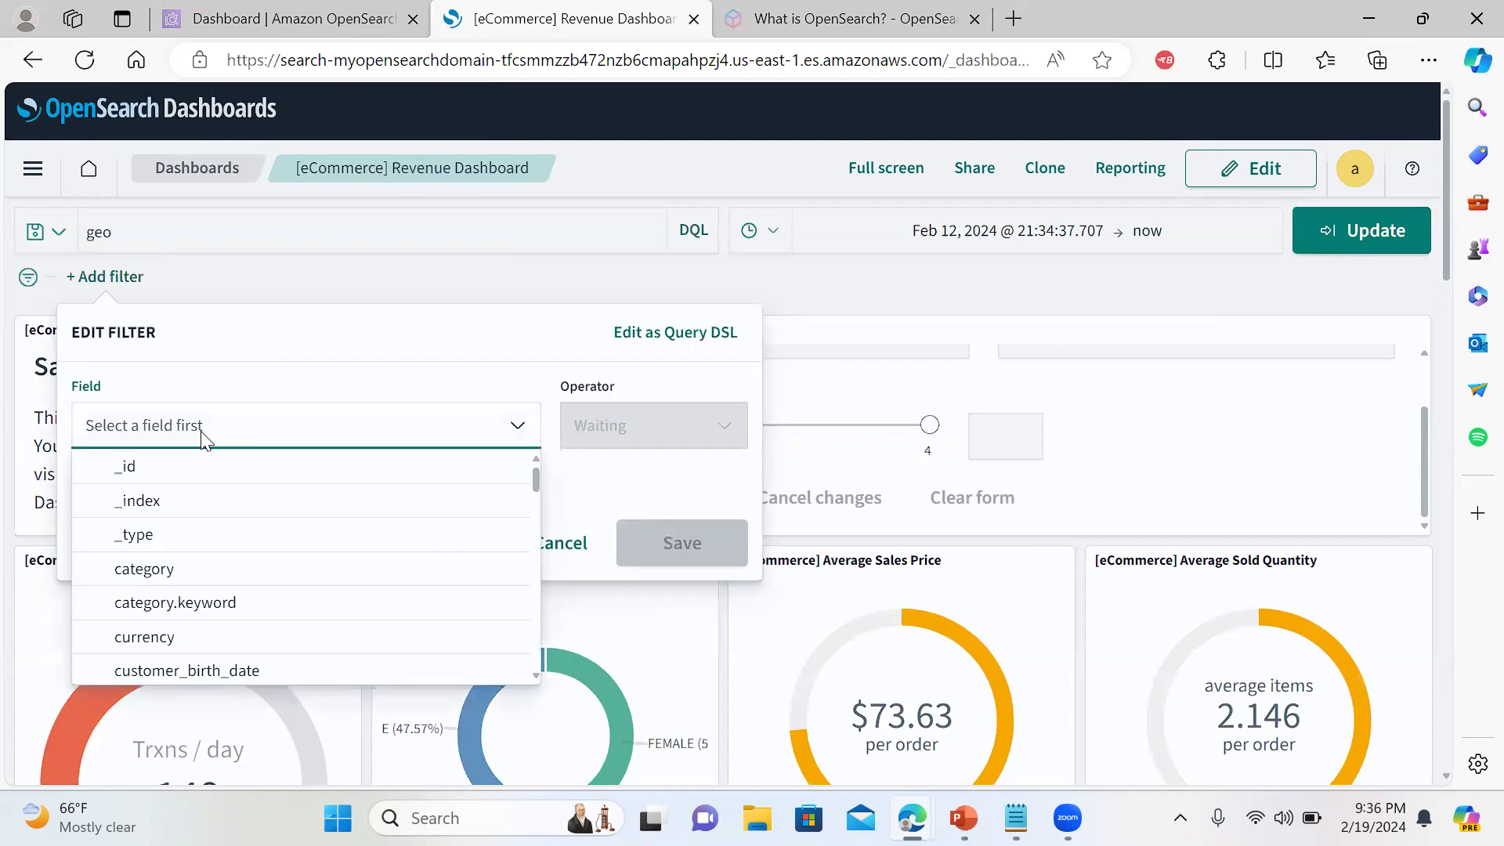
{"action": "type", "text": "geo"}
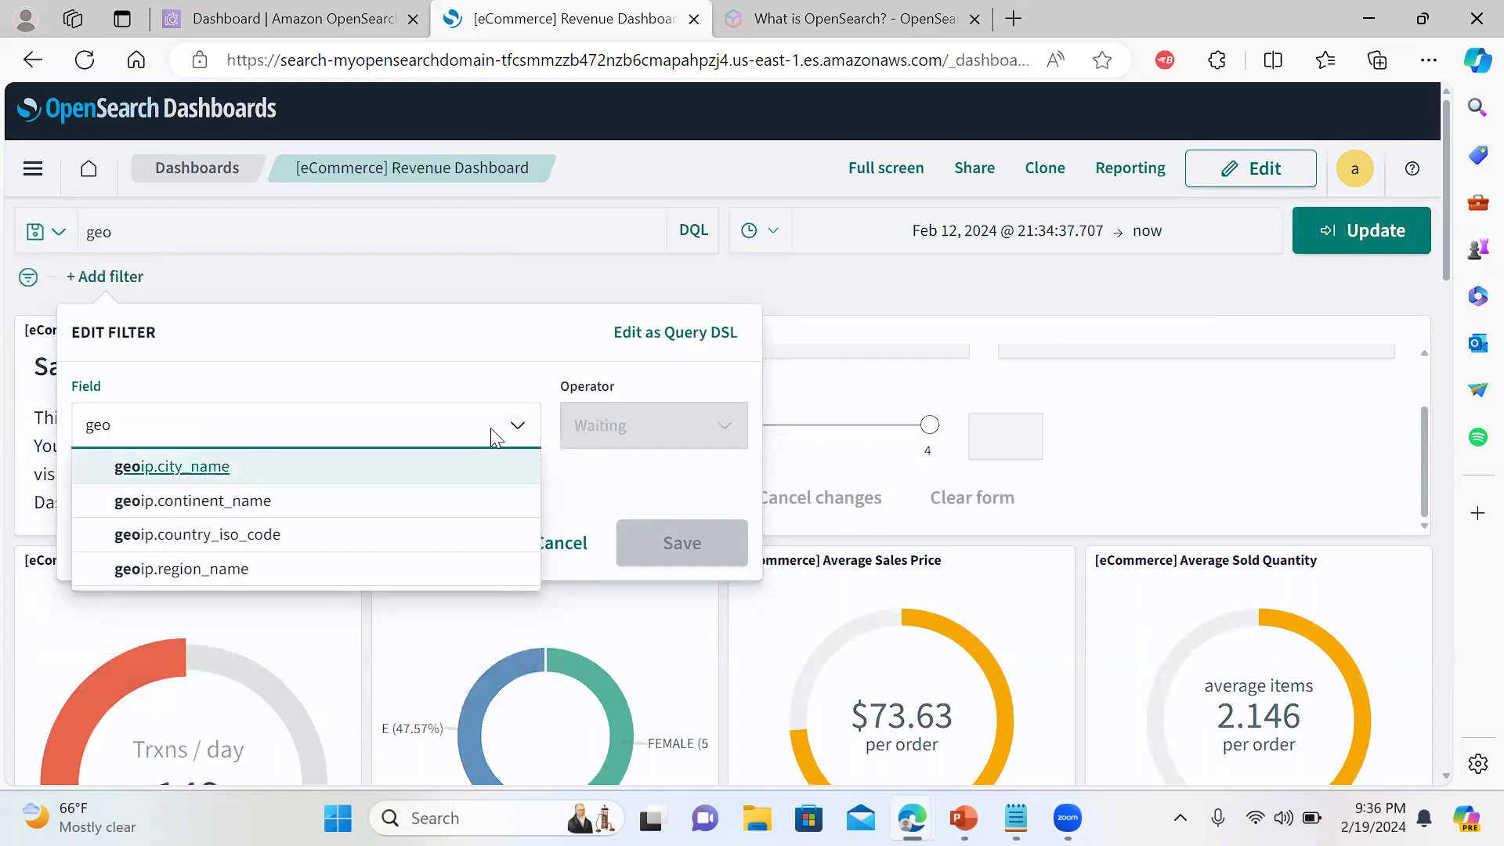
{"action": "key", "text": "Return"}
{"action": "left_click", "coordinate": [623, 426]}
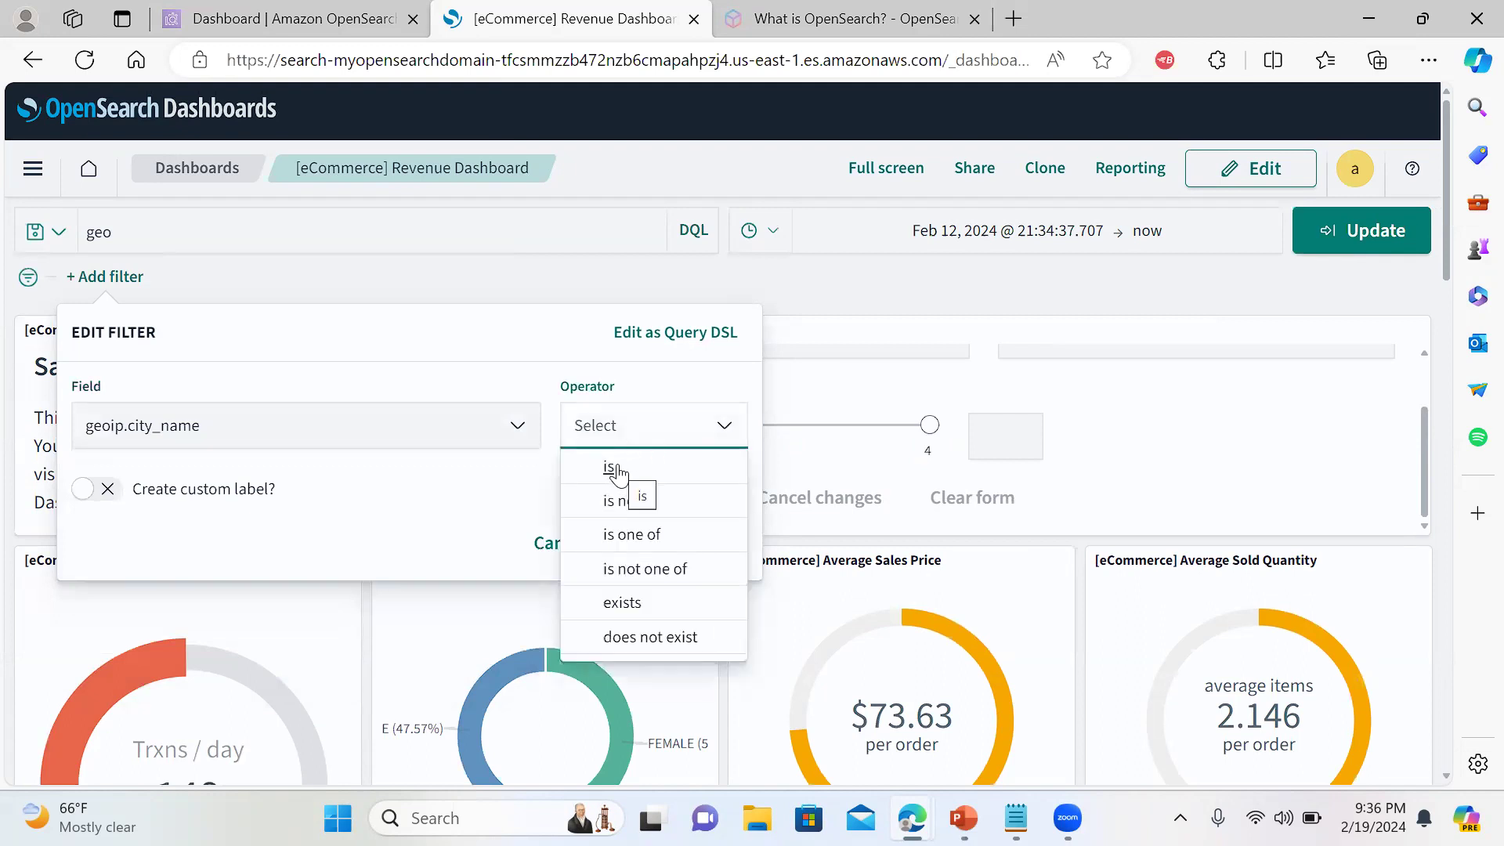
{"action": "left_click", "coordinate": [620, 470]}
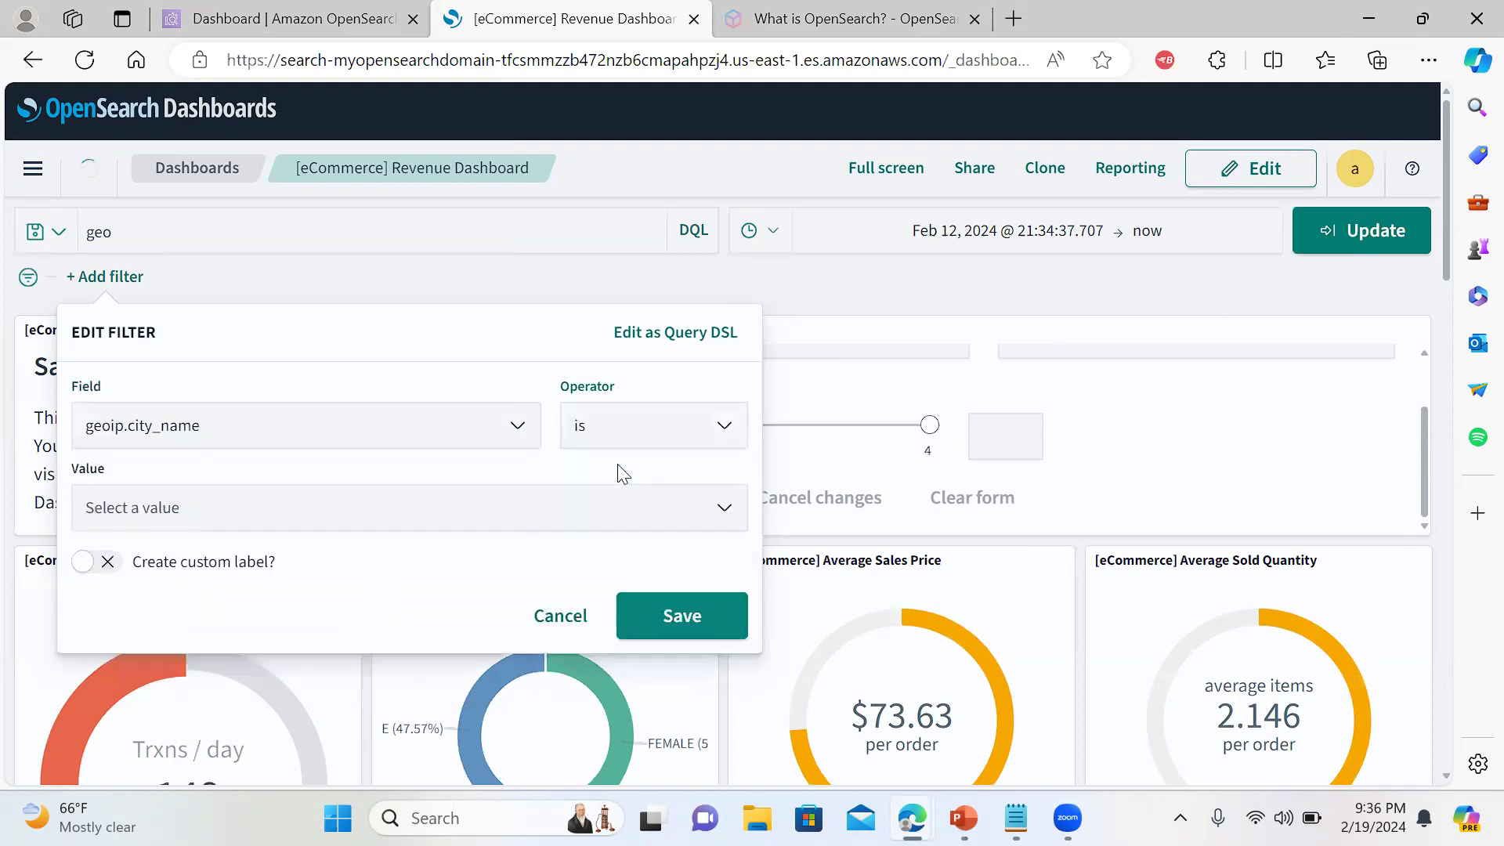
{"action": "left_click", "coordinate": [551, 526]}
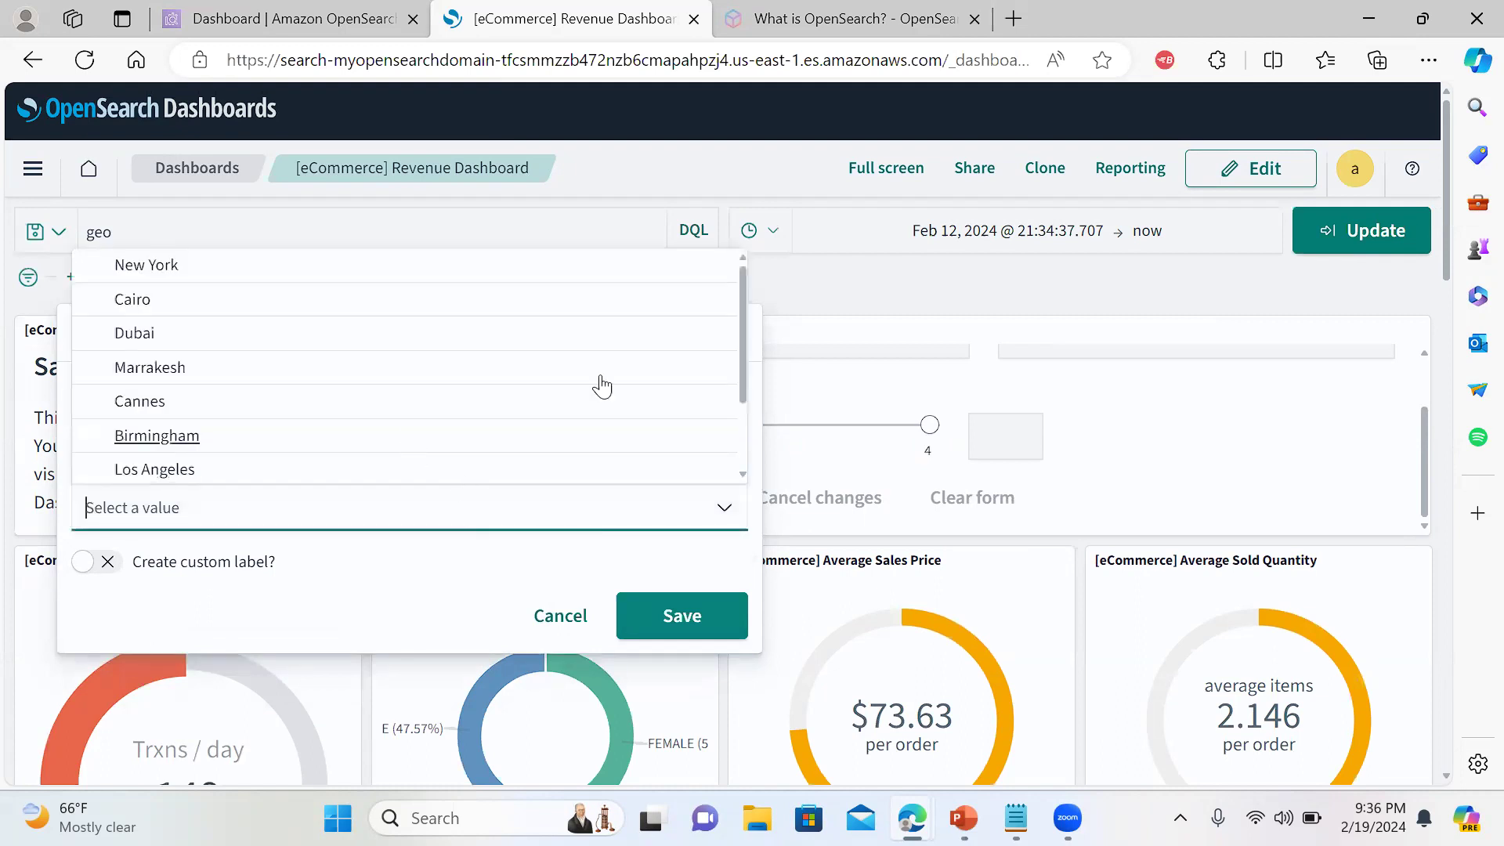
{"action": "left_click", "coordinate": [148, 266]}
{"action": "left_click", "coordinate": [702, 630]}
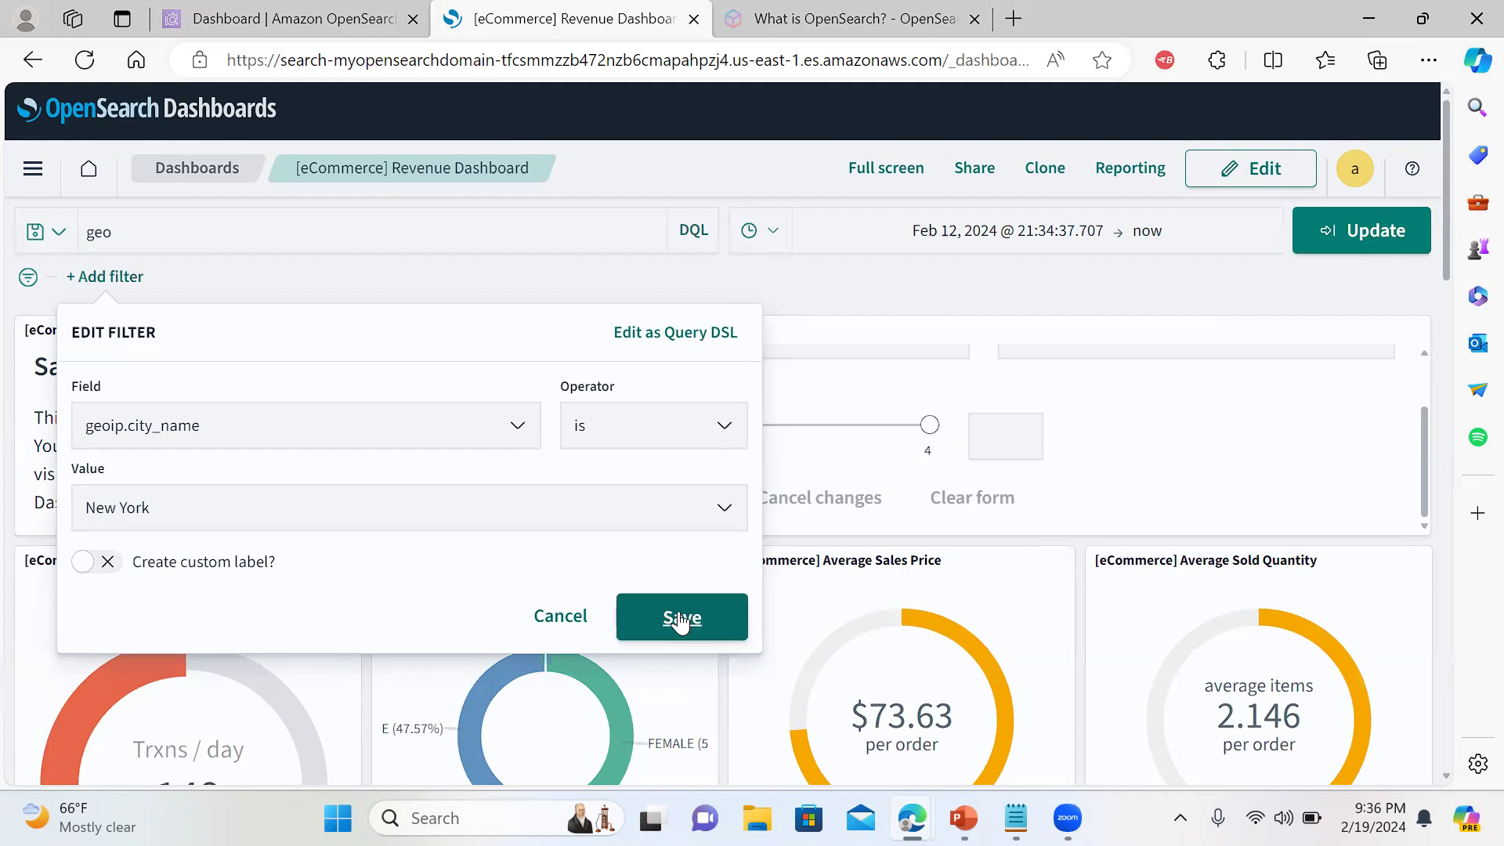
{"action": "left_click", "coordinate": [682, 617]}
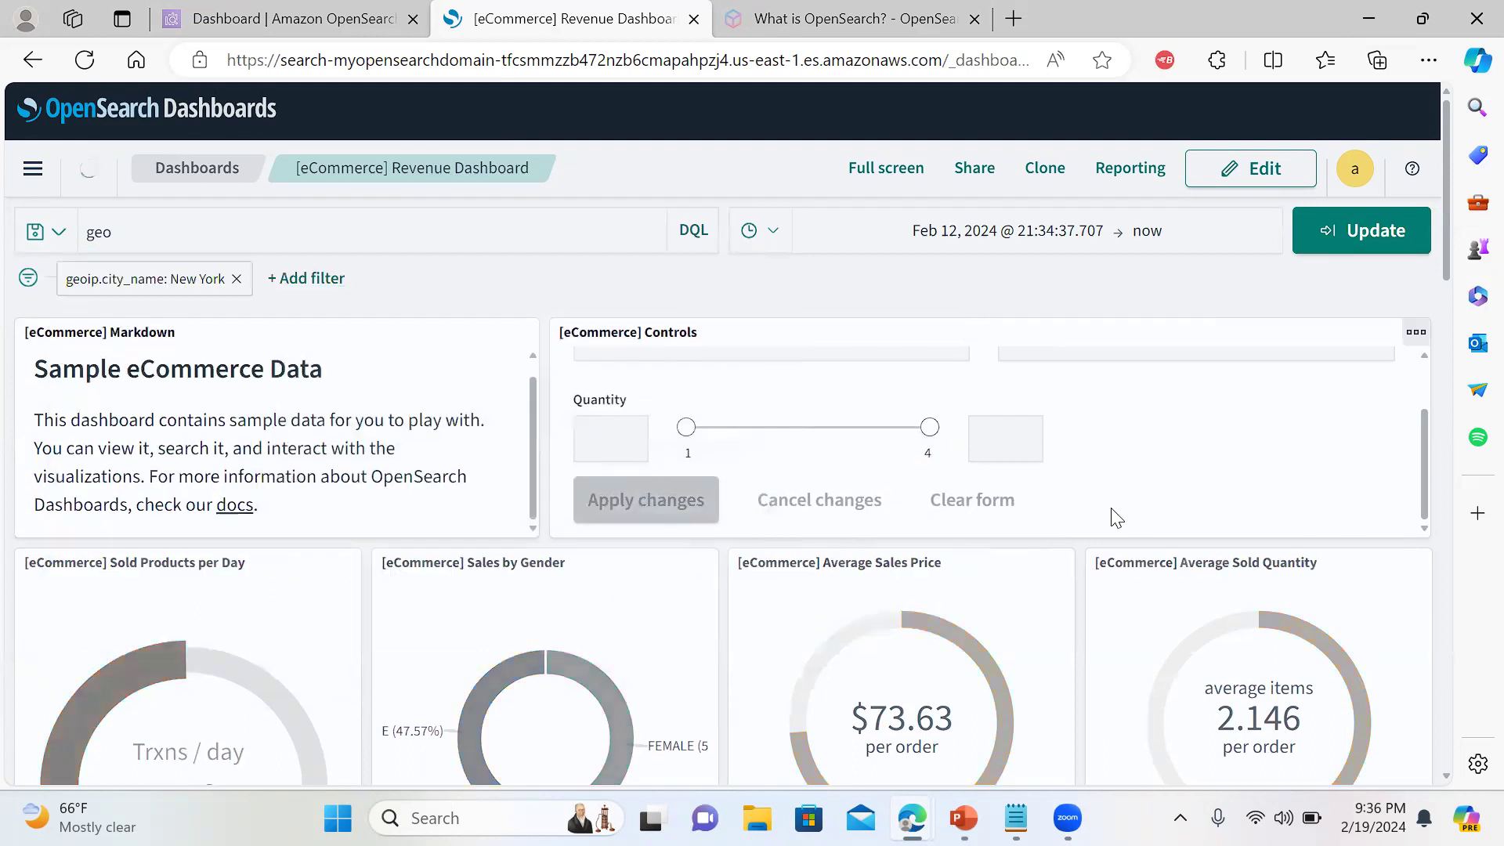
{"action": "left_click_drag", "start_coordinate": [1423, 466], "coordinate": [1424, 375]}
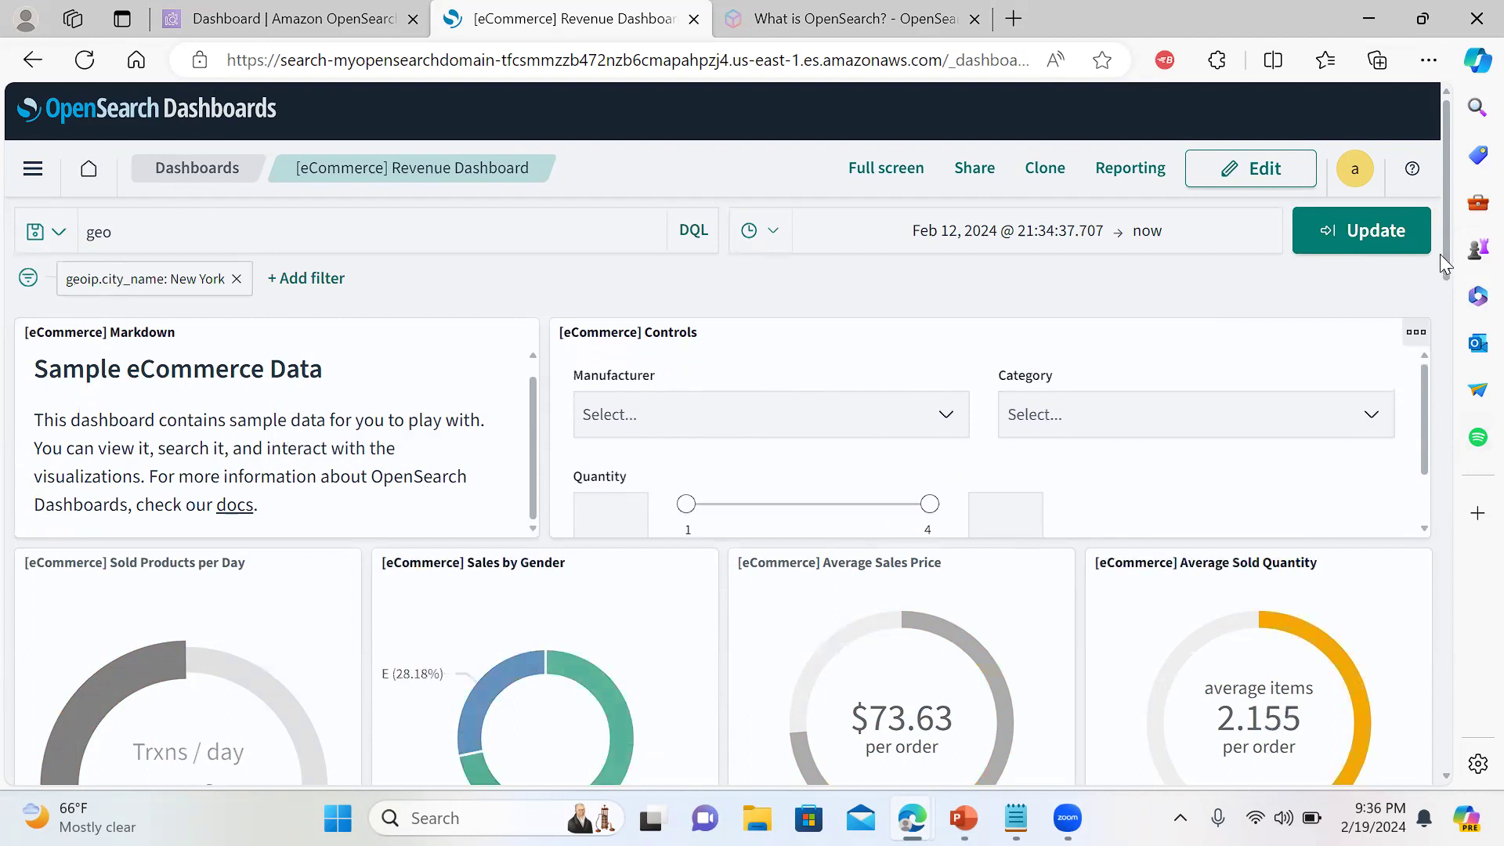
{"action": "left_click_drag", "start_coordinate": [1444, 233], "coordinate": [1471, 558]}
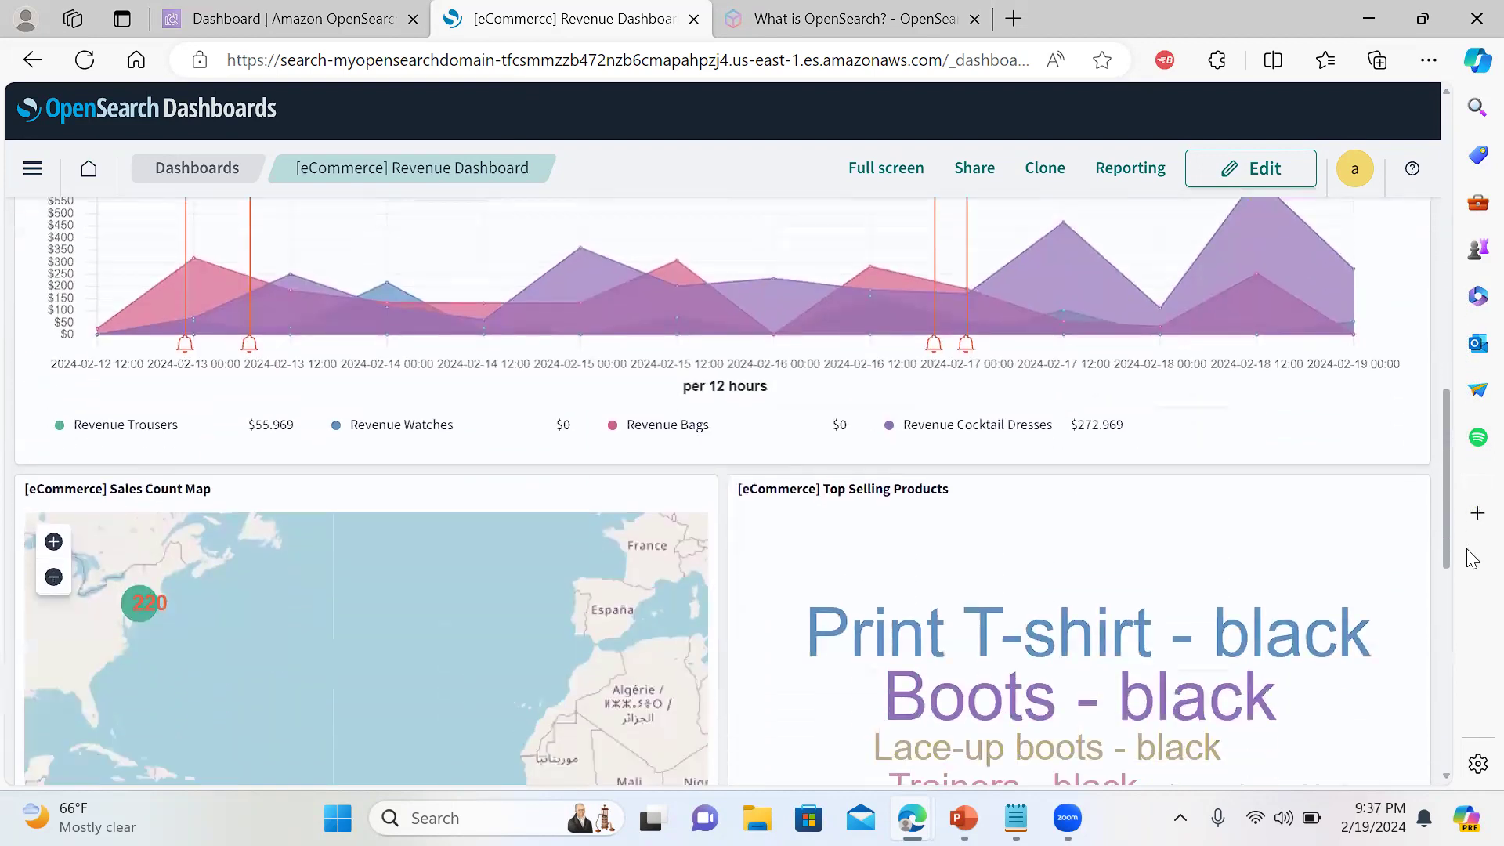
{"action": "scroll", "coordinate": [719, 376], "scroll_direction": "down", "scroll_amount": 4}
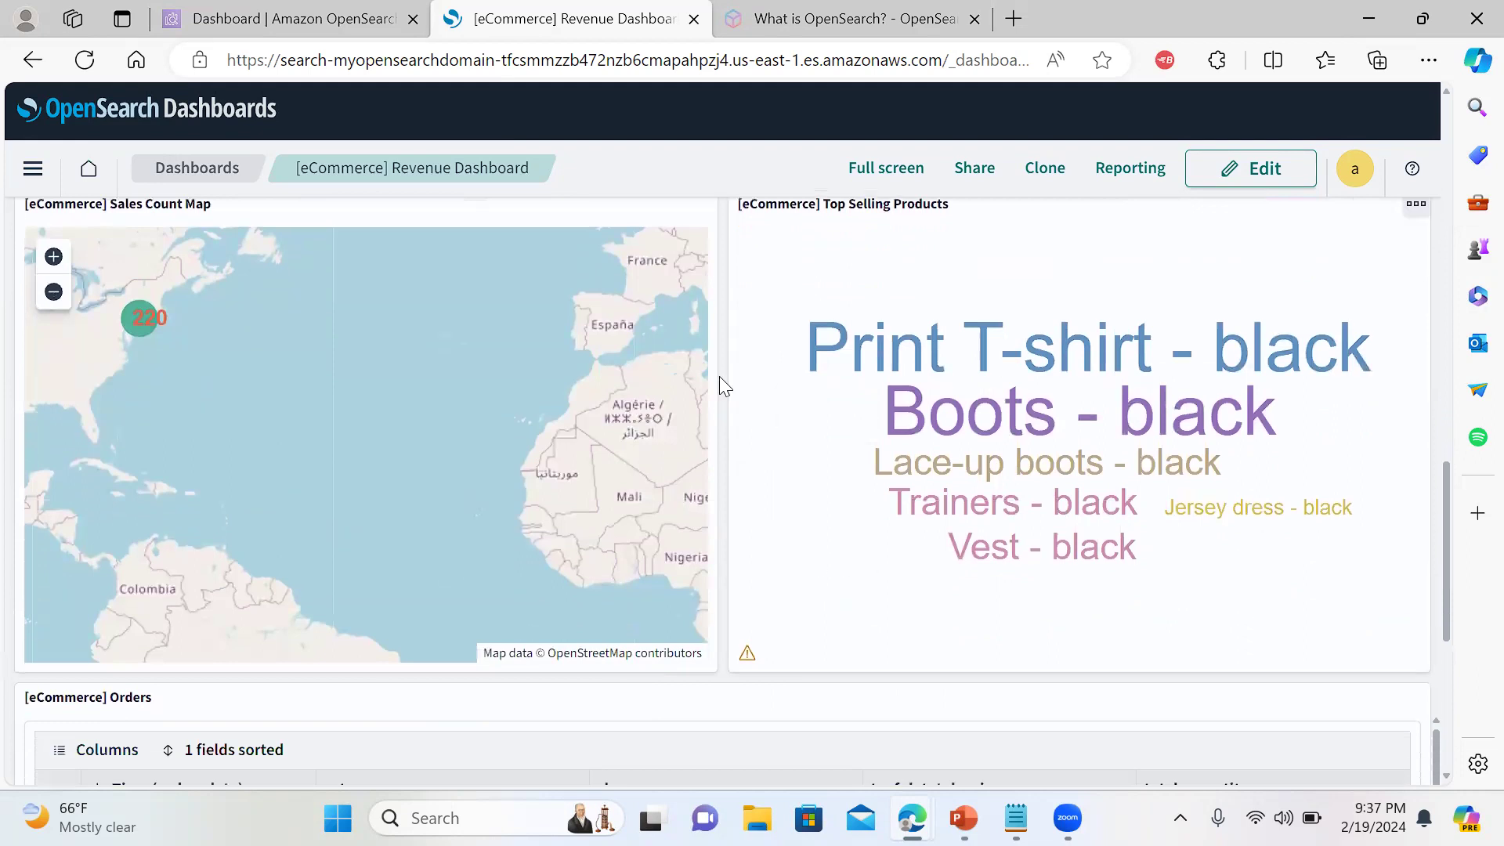
{"action": "left_click", "coordinate": [141, 320]}
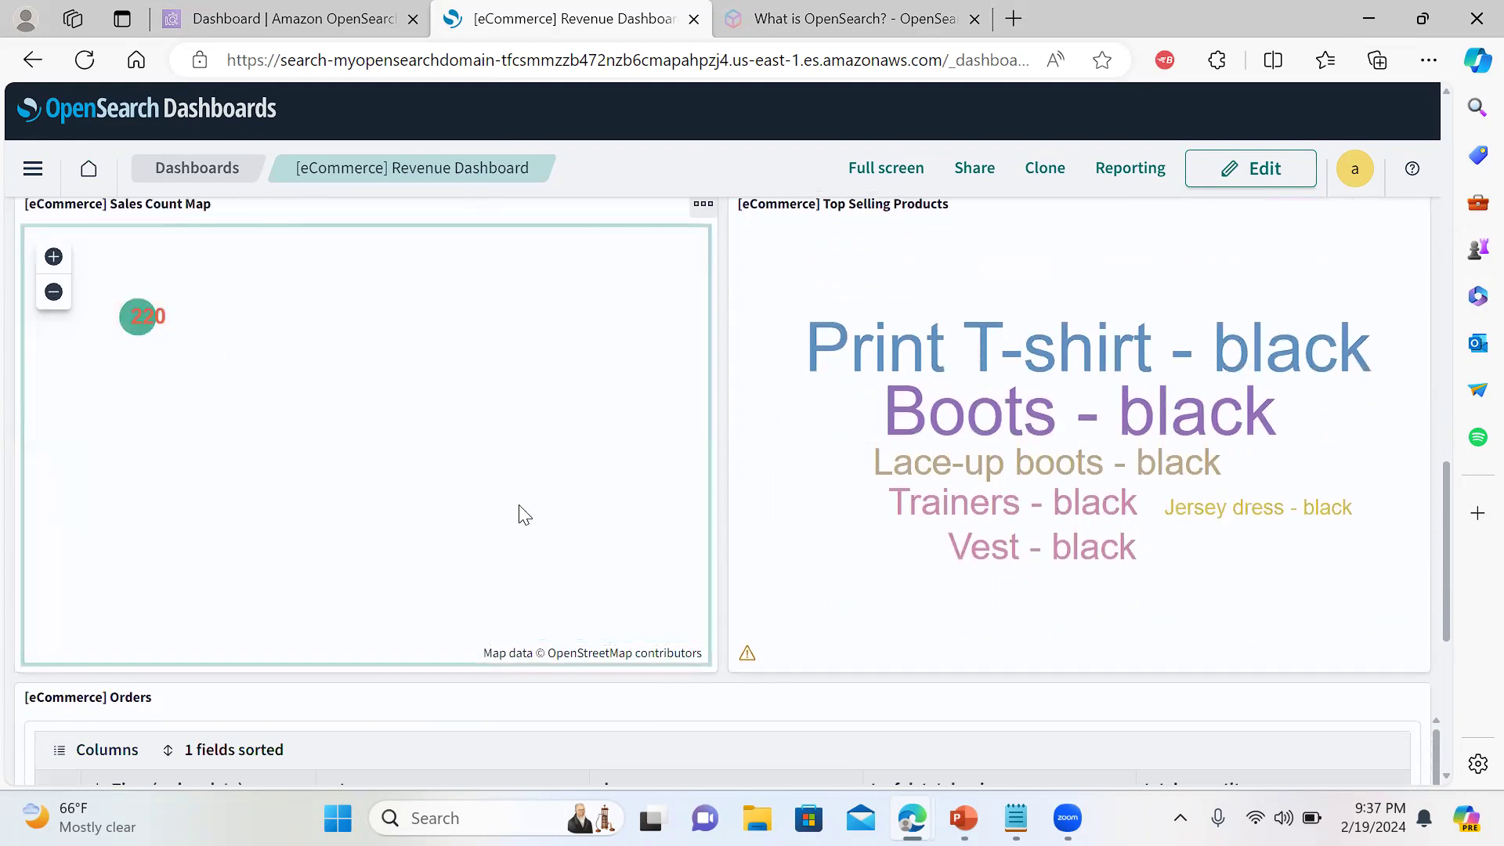
{"action": "left_click_drag", "start_coordinate": [1447, 481], "coordinate": [1449, 671]}
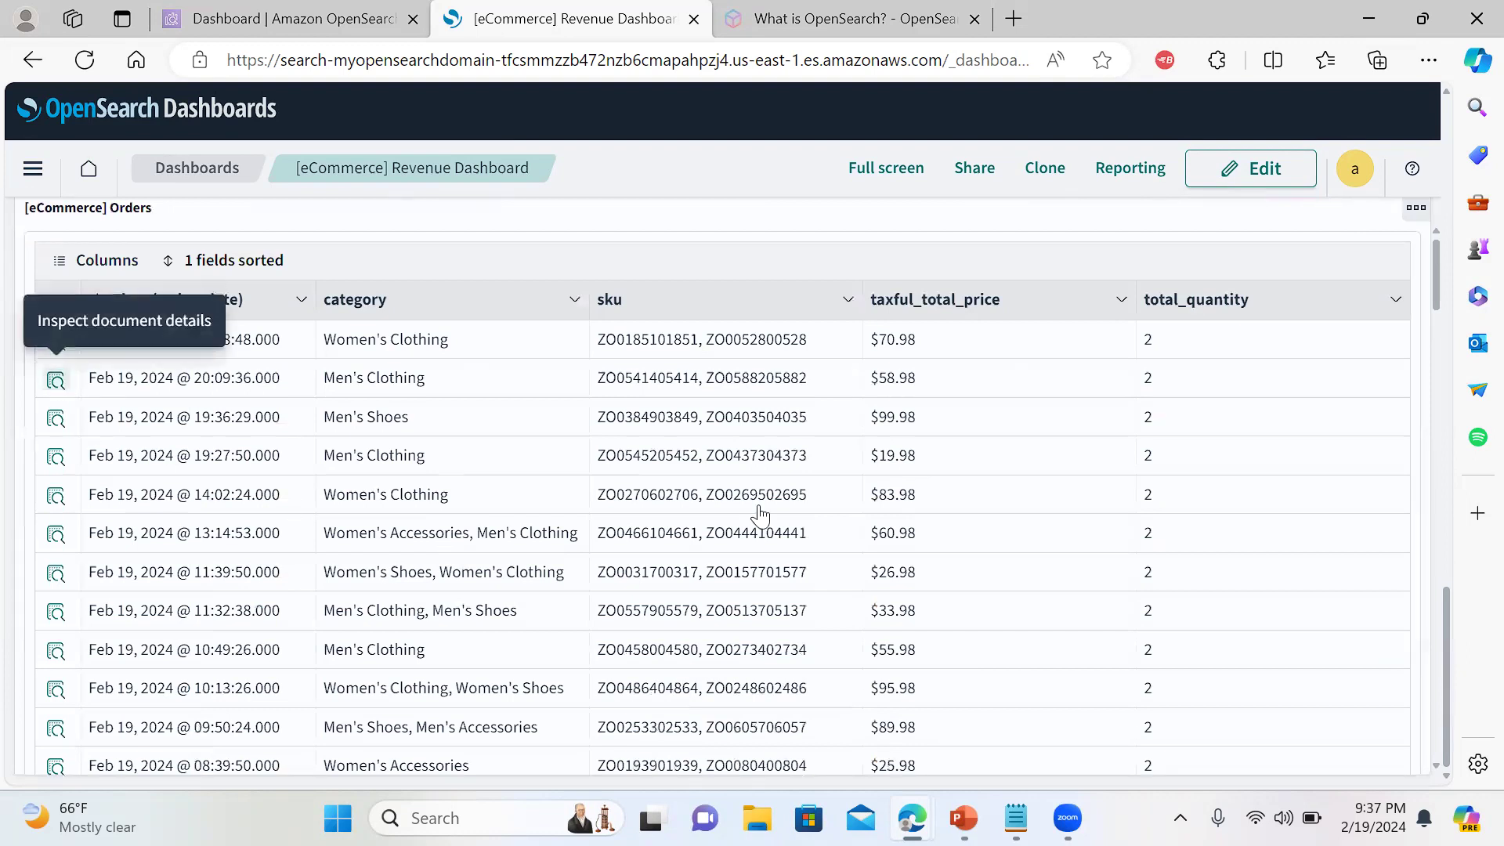
{"action": "left_click", "coordinate": [55, 379]}
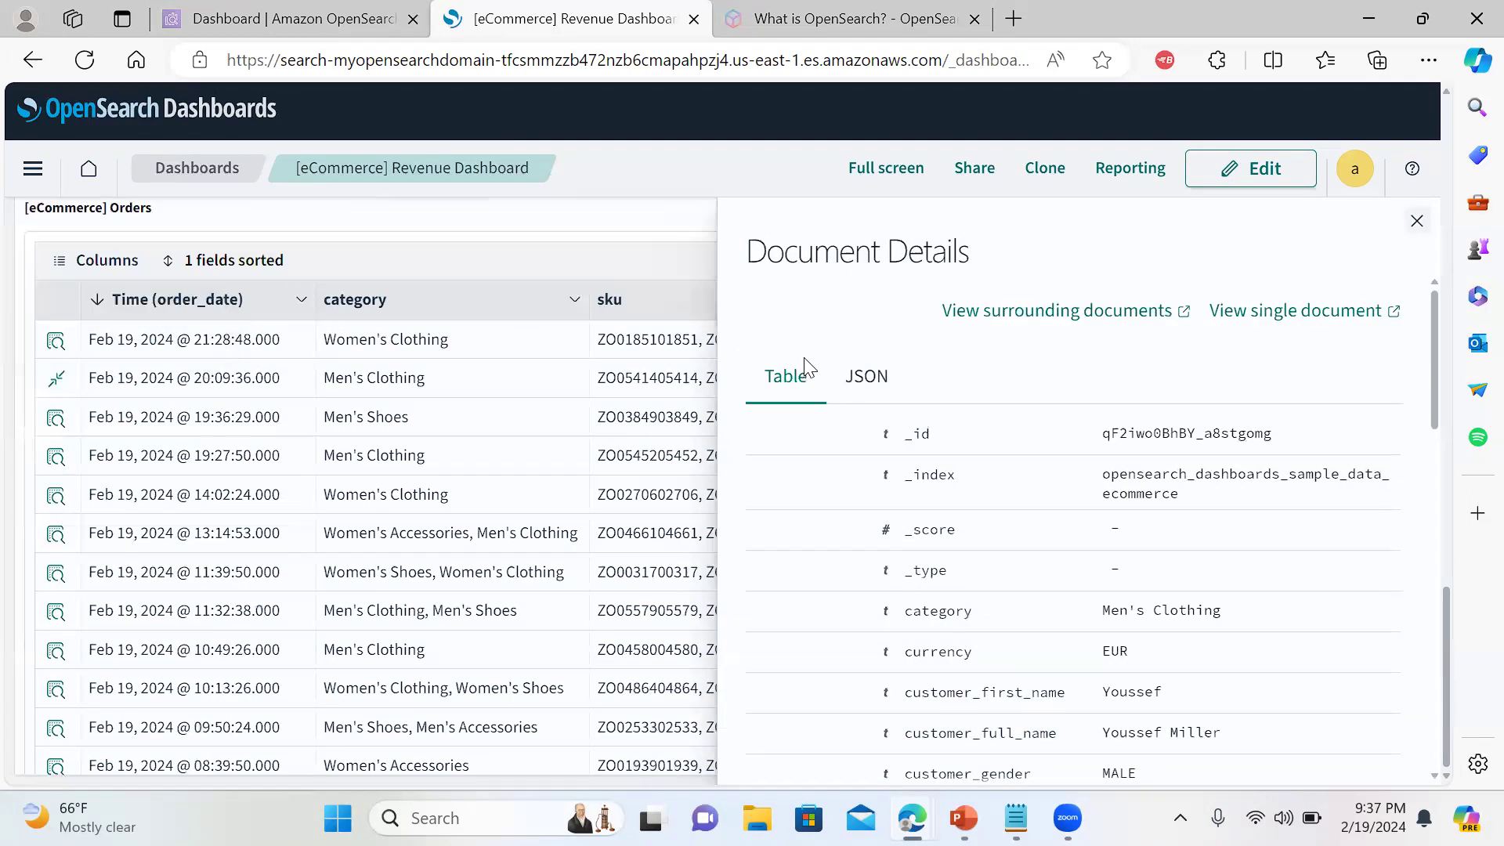
{"action": "left_click", "coordinate": [866, 377]}
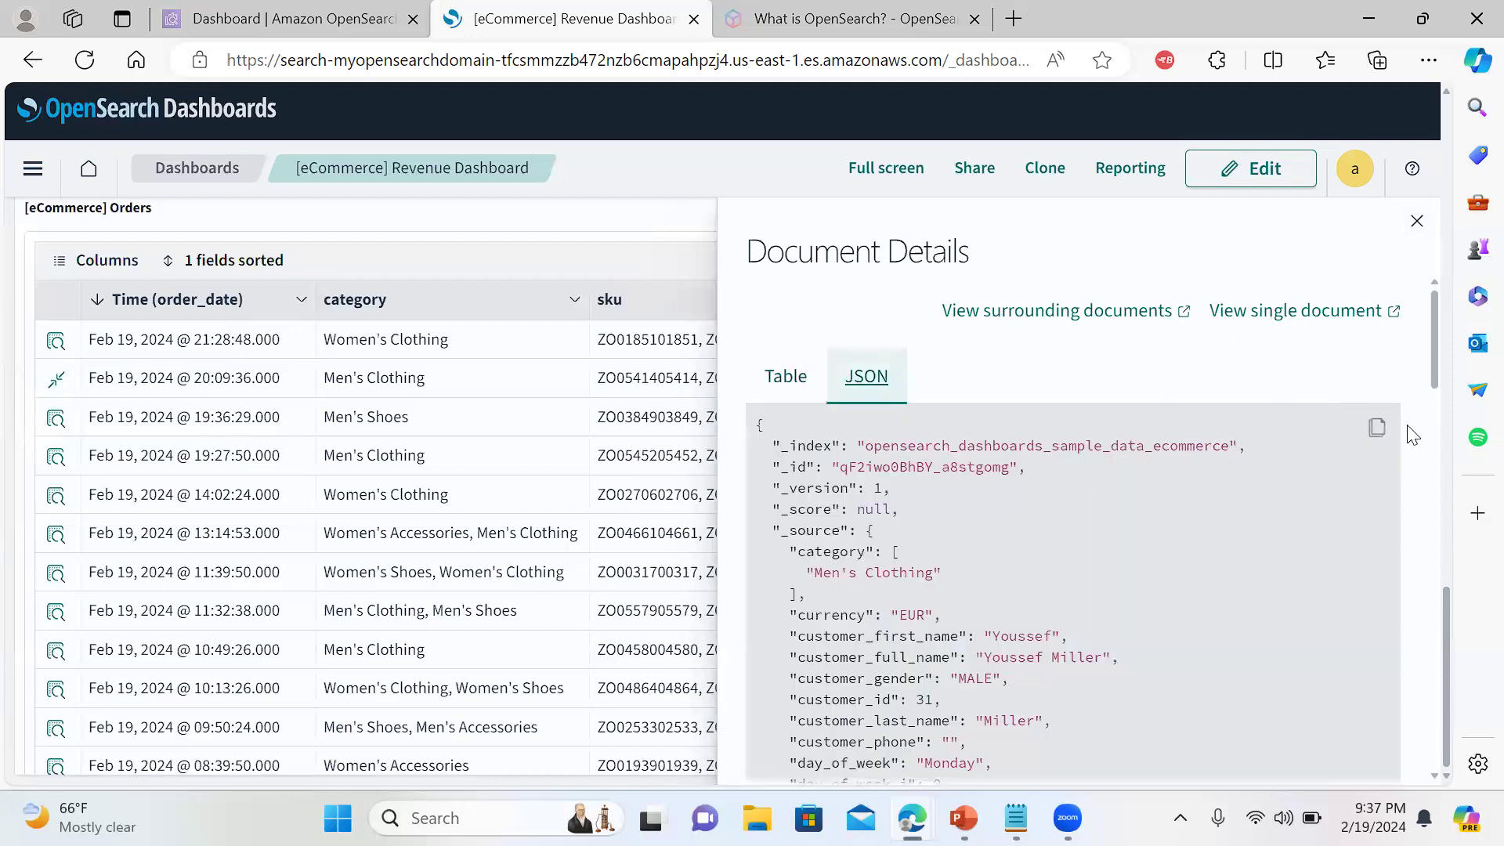
{"action": "key", "text": "ctrl+a"}
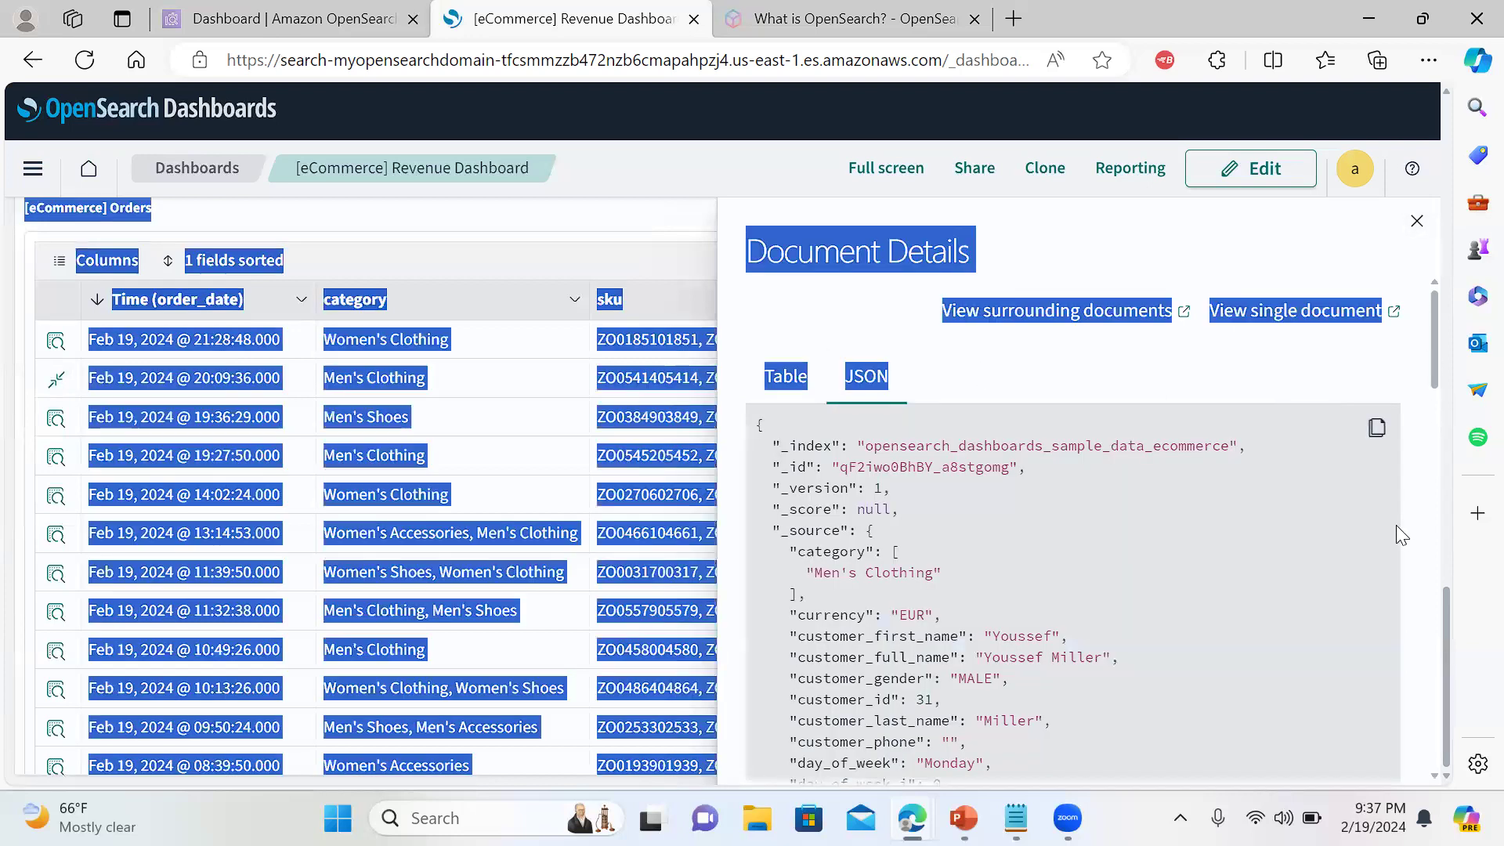
{"action": "left_click", "coordinate": [1431, 614]}
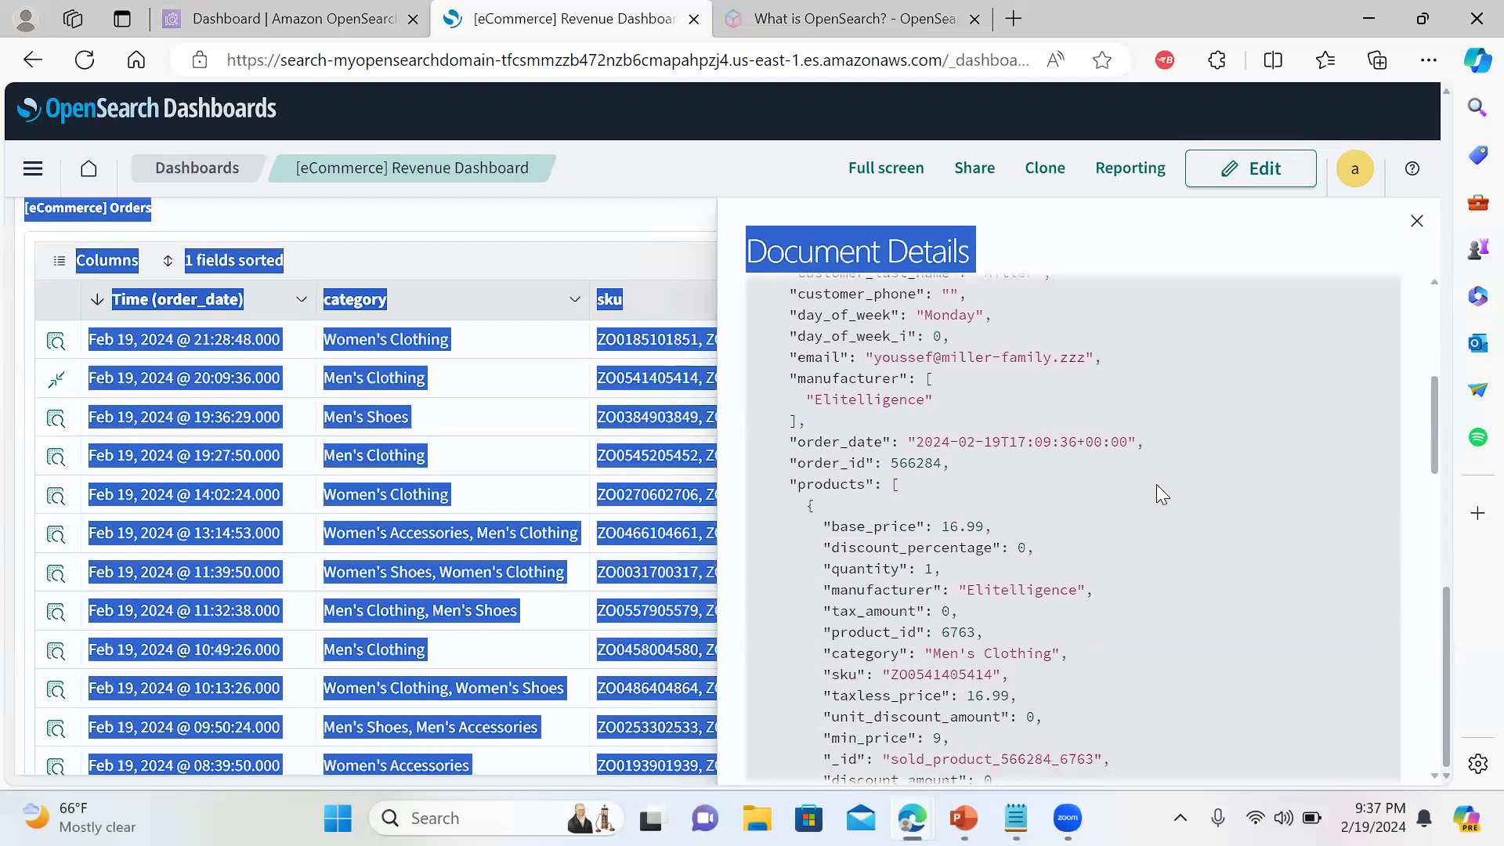
{"action": "left_click", "coordinate": [1156, 484]}
{"action": "scroll", "coordinate": [1155, 484], "scroll_direction": "down", "scroll_amount": 3}
{"action": "scroll", "coordinate": [1156, 484], "scroll_direction": "down", "scroll_amount": 10}
{"action": "scroll", "coordinate": [1155, 484], "scroll_direction": "down", "scroll_amount": 3}
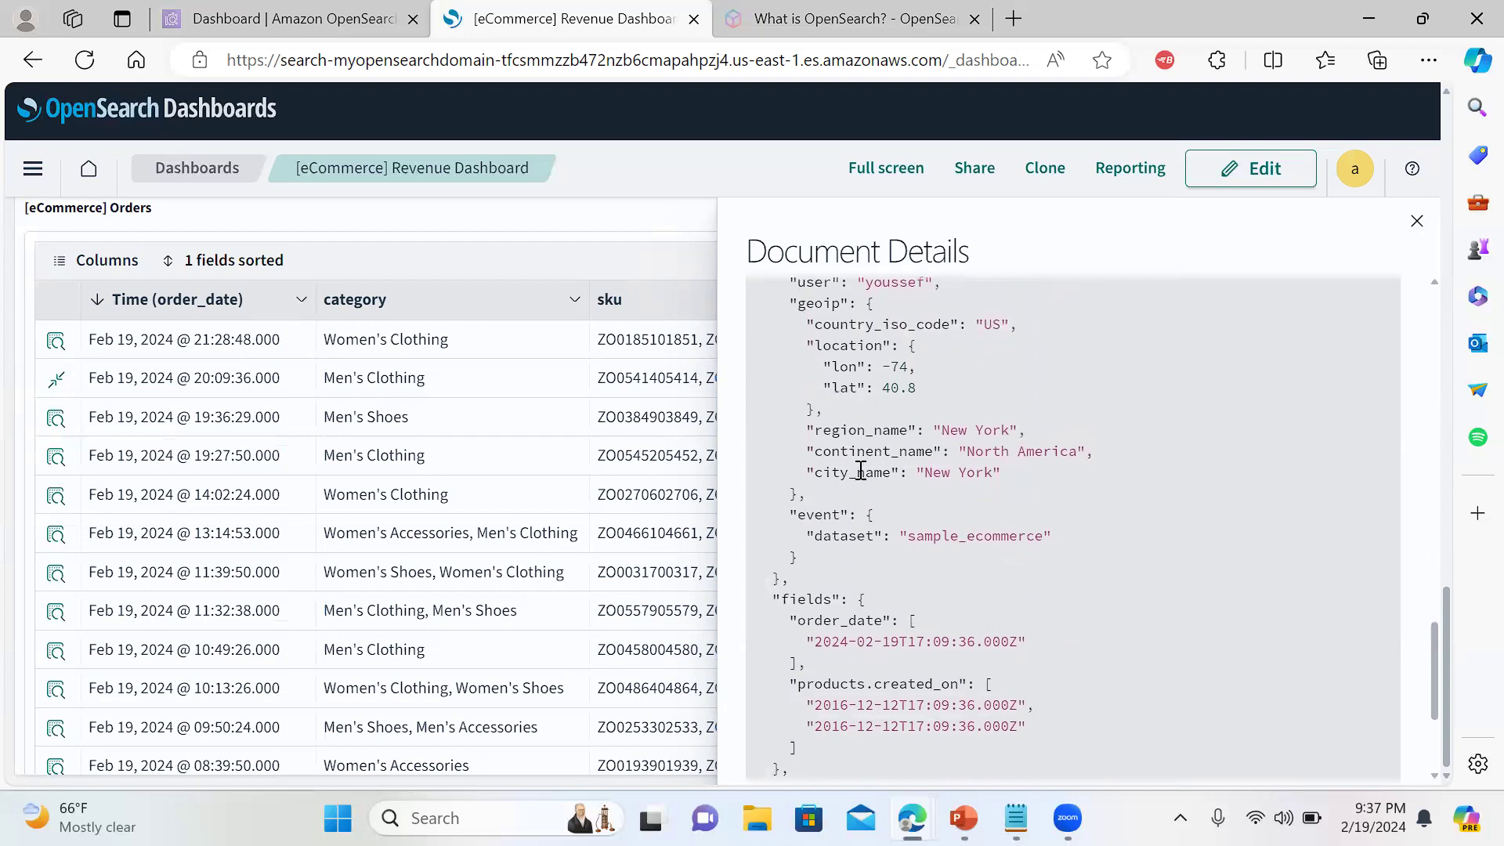
{"action": "left_click_drag", "start_coordinate": [857, 472], "coordinate": [1015, 474]}
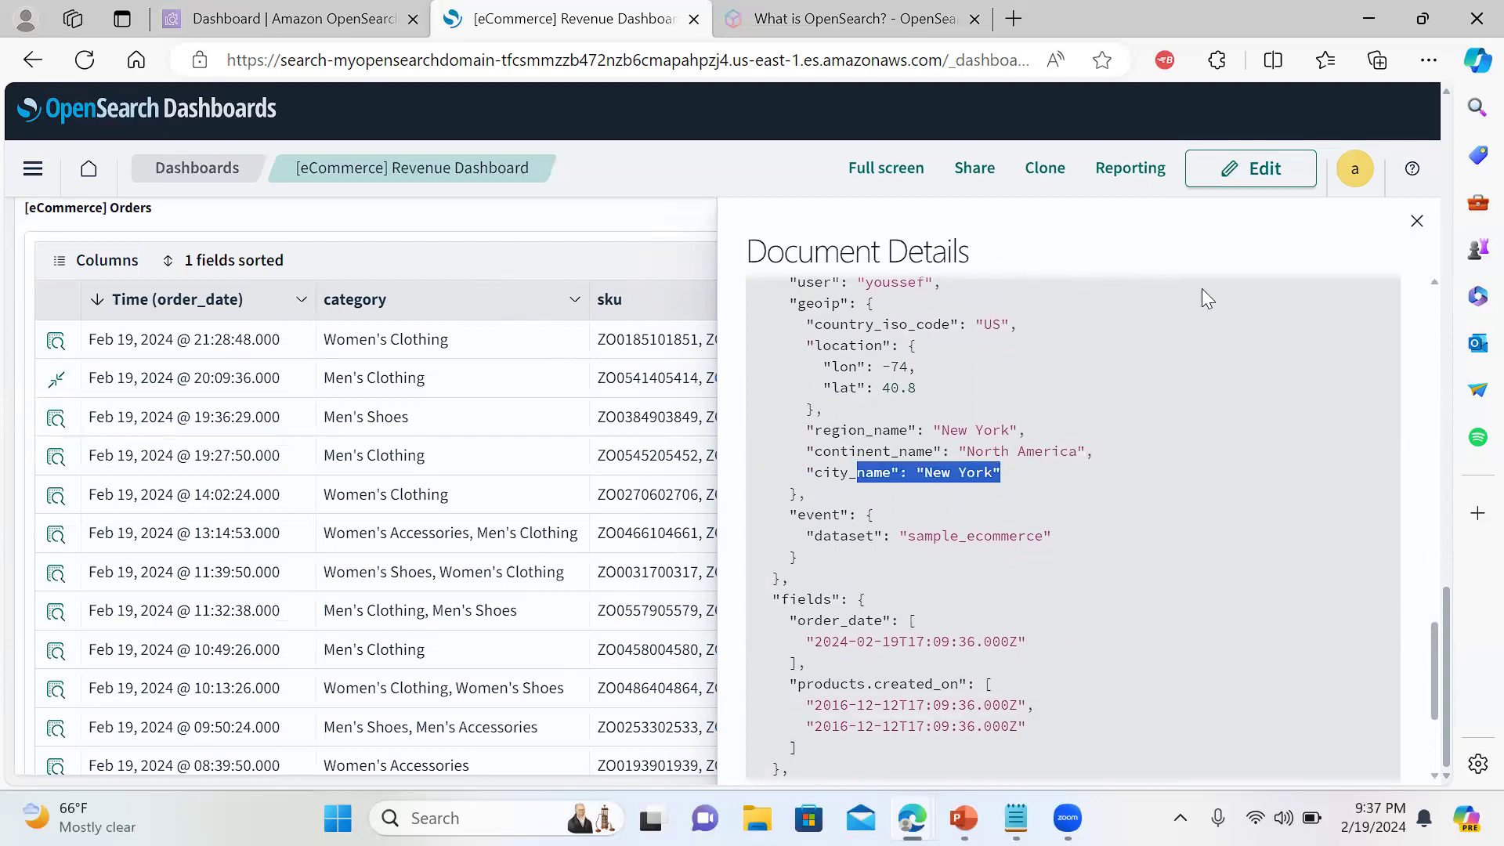
{"action": "left_click_drag", "start_coordinate": [1433, 644], "coordinate": [1382, 235]}
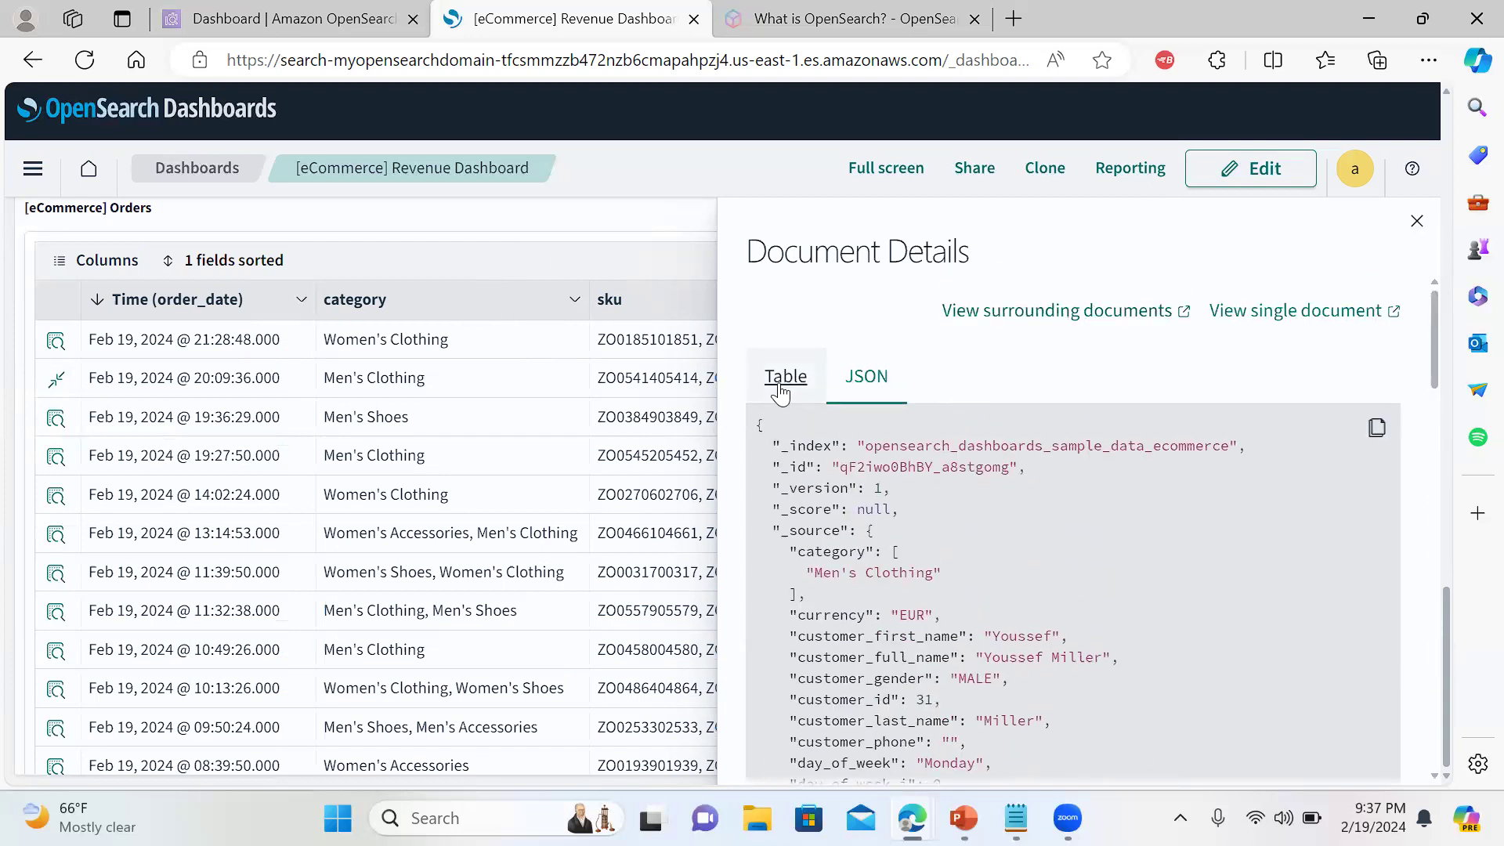
{"action": "left_click", "coordinate": [784, 383]}
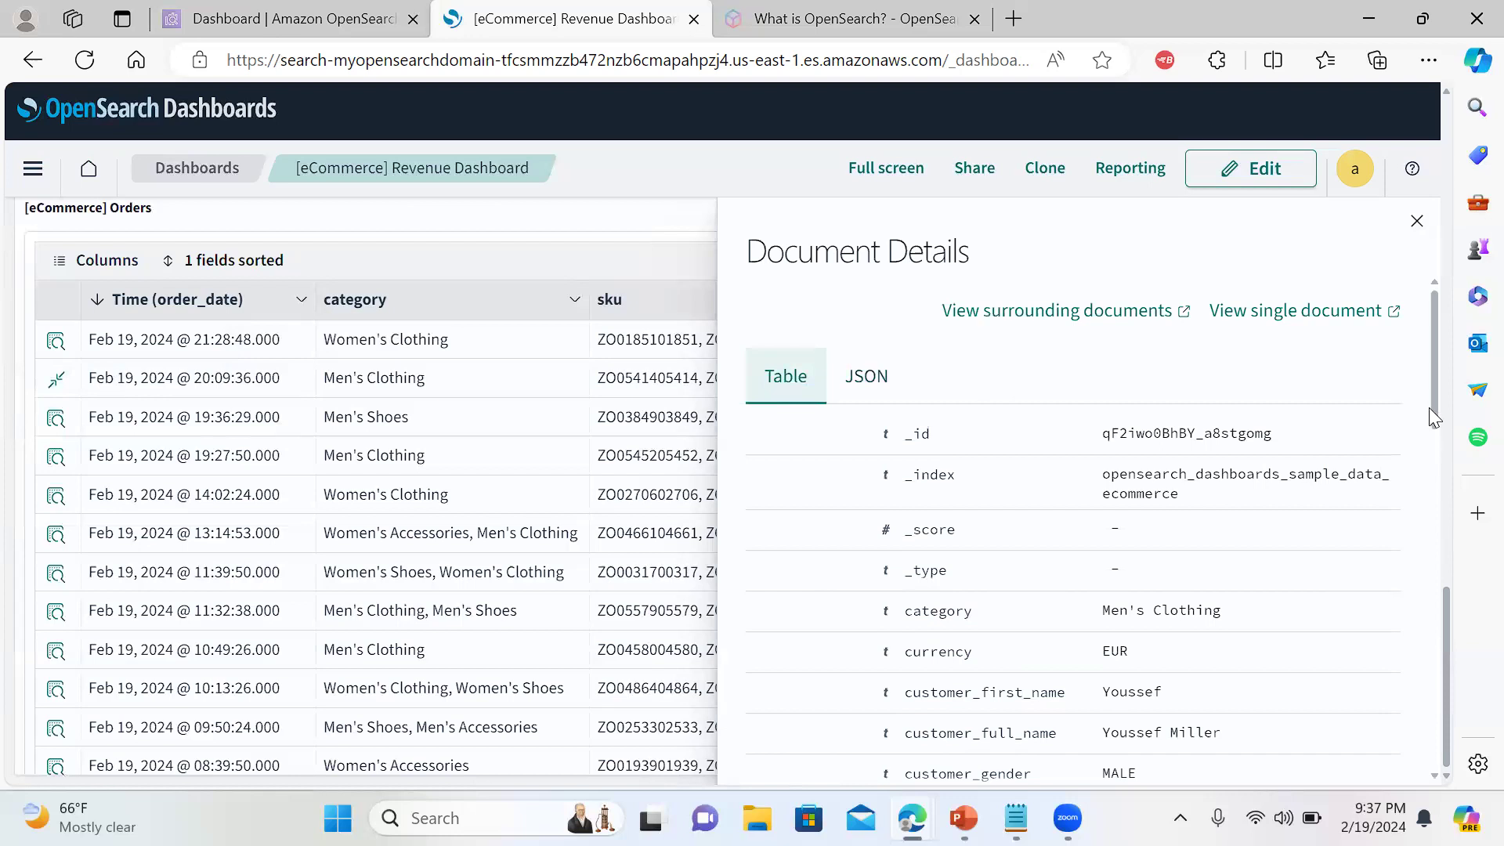
{"action": "left_click_drag", "start_coordinate": [1429, 407], "coordinate": [1428, 412]}
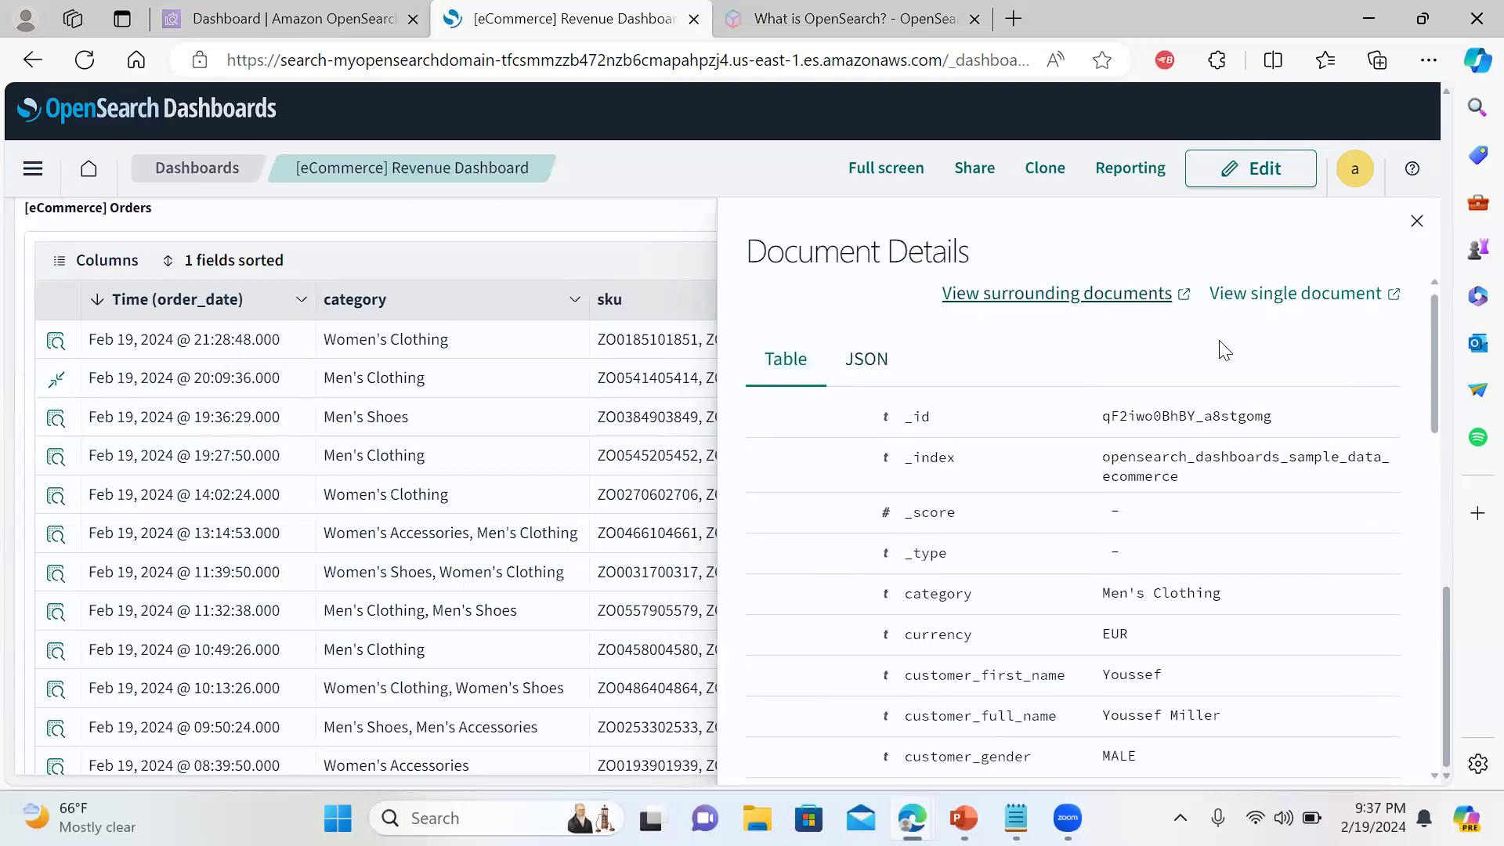
{"action": "left_click_drag", "start_coordinate": [1436, 398], "coordinate": [1430, 566]}
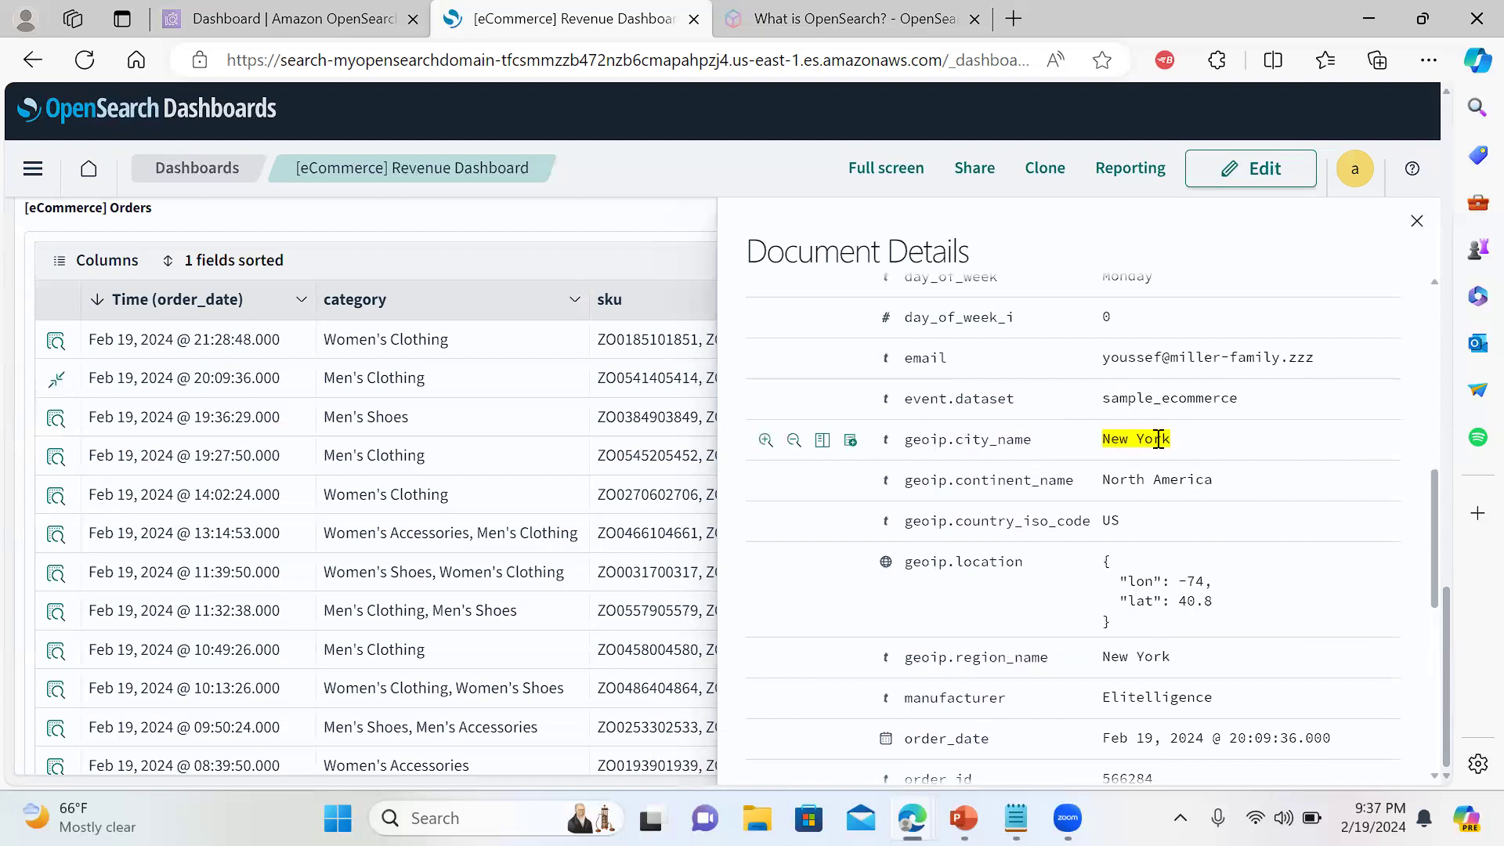
{"action": "left_click", "coordinate": [1416, 223]}
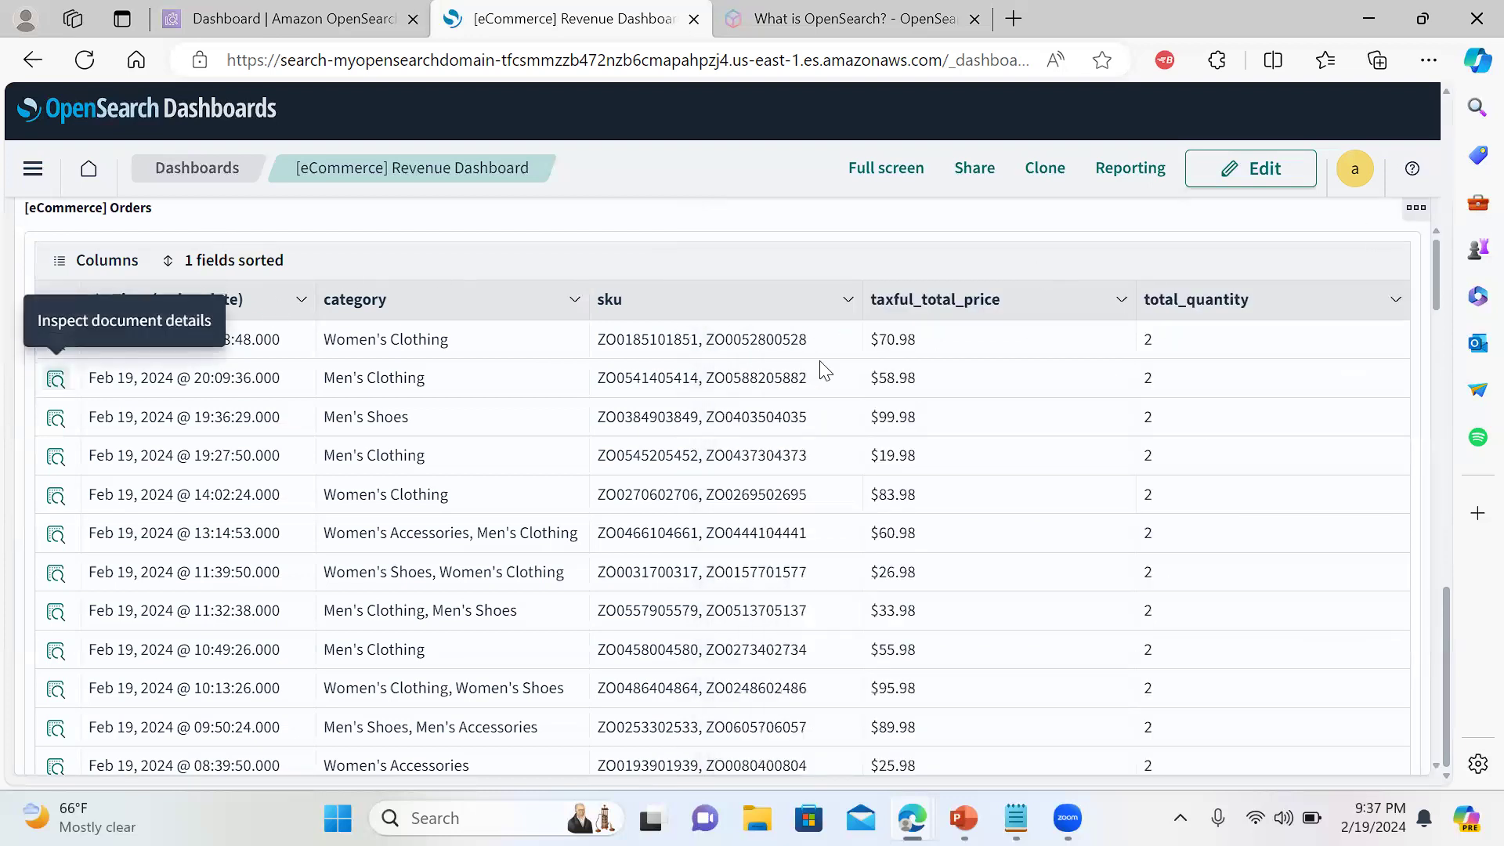
Remove the geoip.city_name: New York filter pill and open the navigation panel
{"action": "left_click_drag", "start_coordinate": [1450, 595], "coordinate": [1374, 12]}
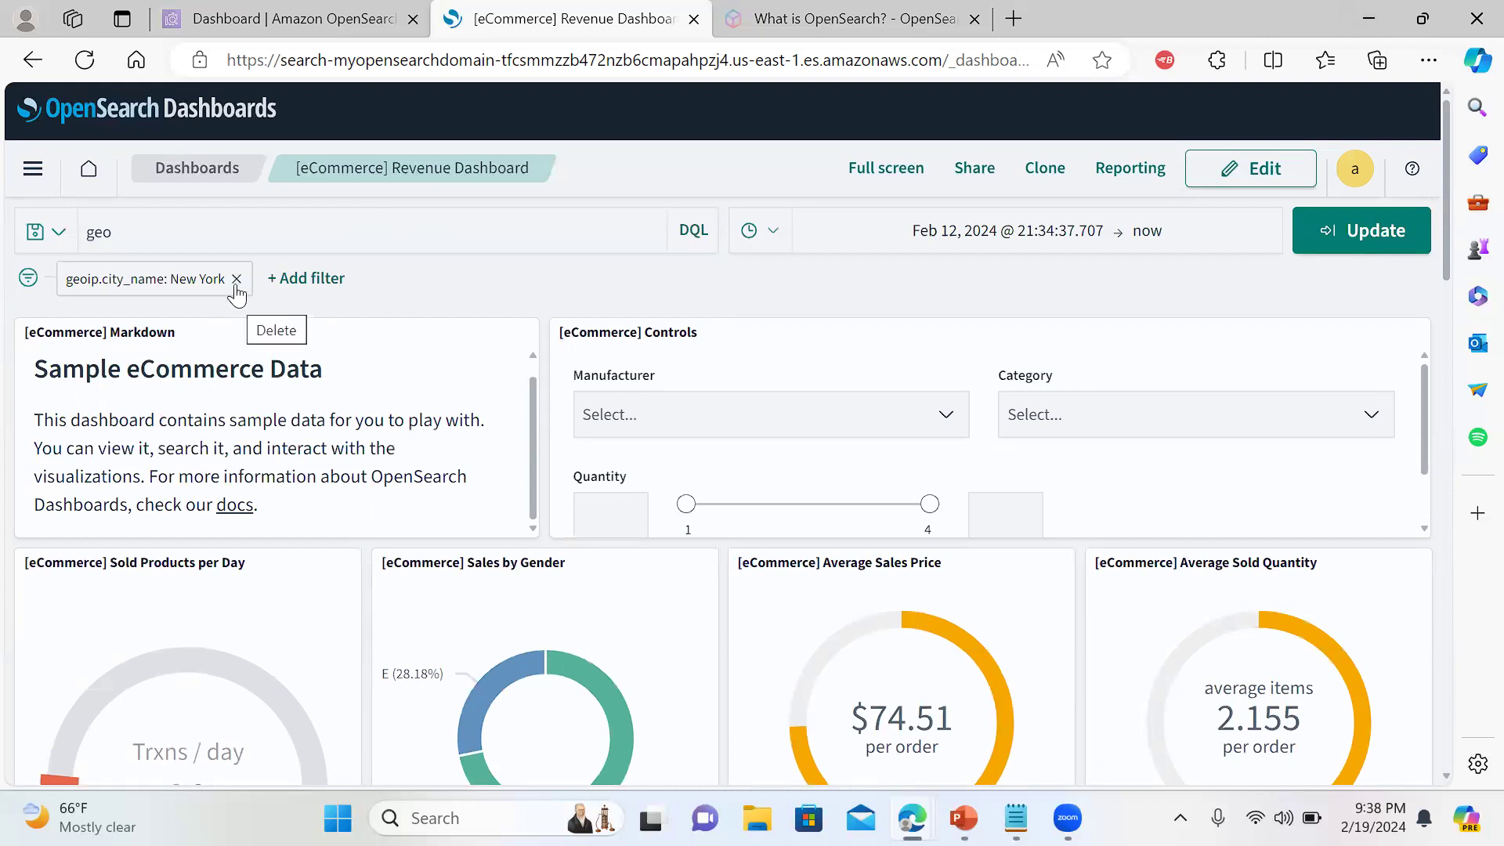
{"action": "left_click", "coordinate": [236, 280]}
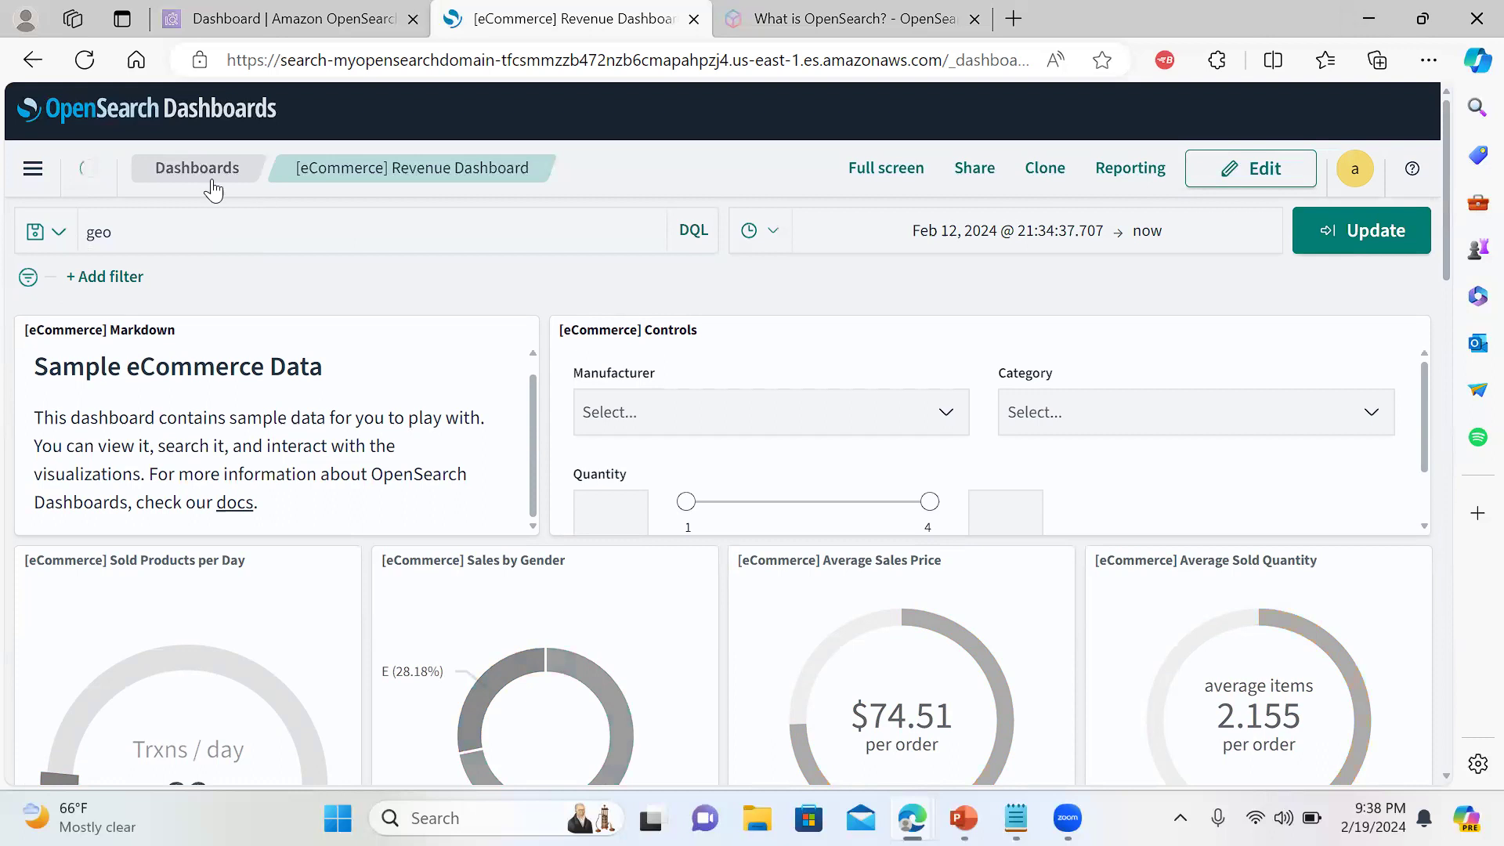
{"action": "left_click", "coordinate": [32, 170]}
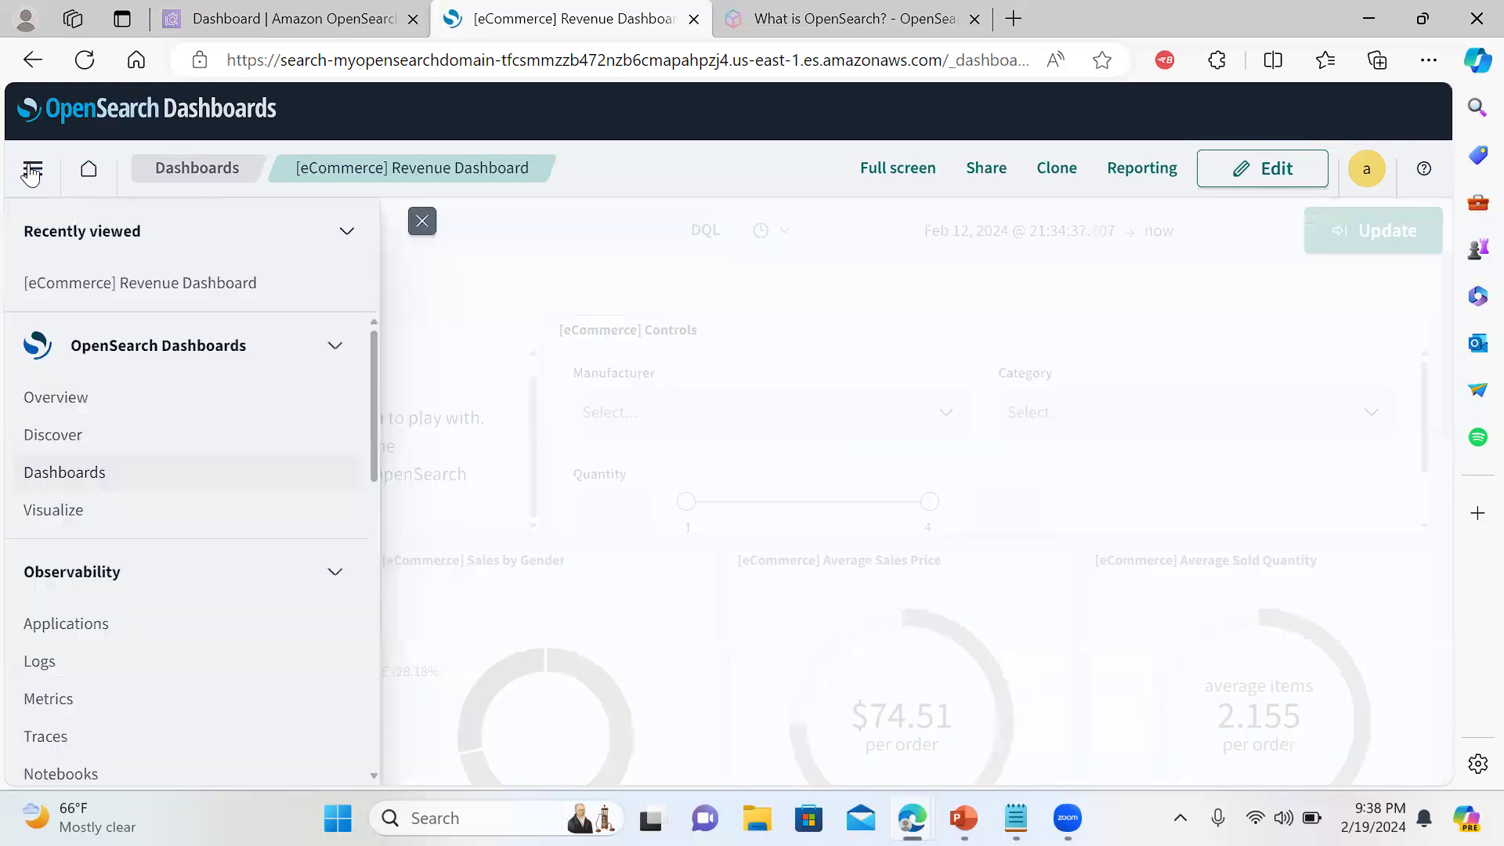
Go to Discover and scroll through the ecommerce field list
{"action": "left_click", "coordinate": [53, 436]}
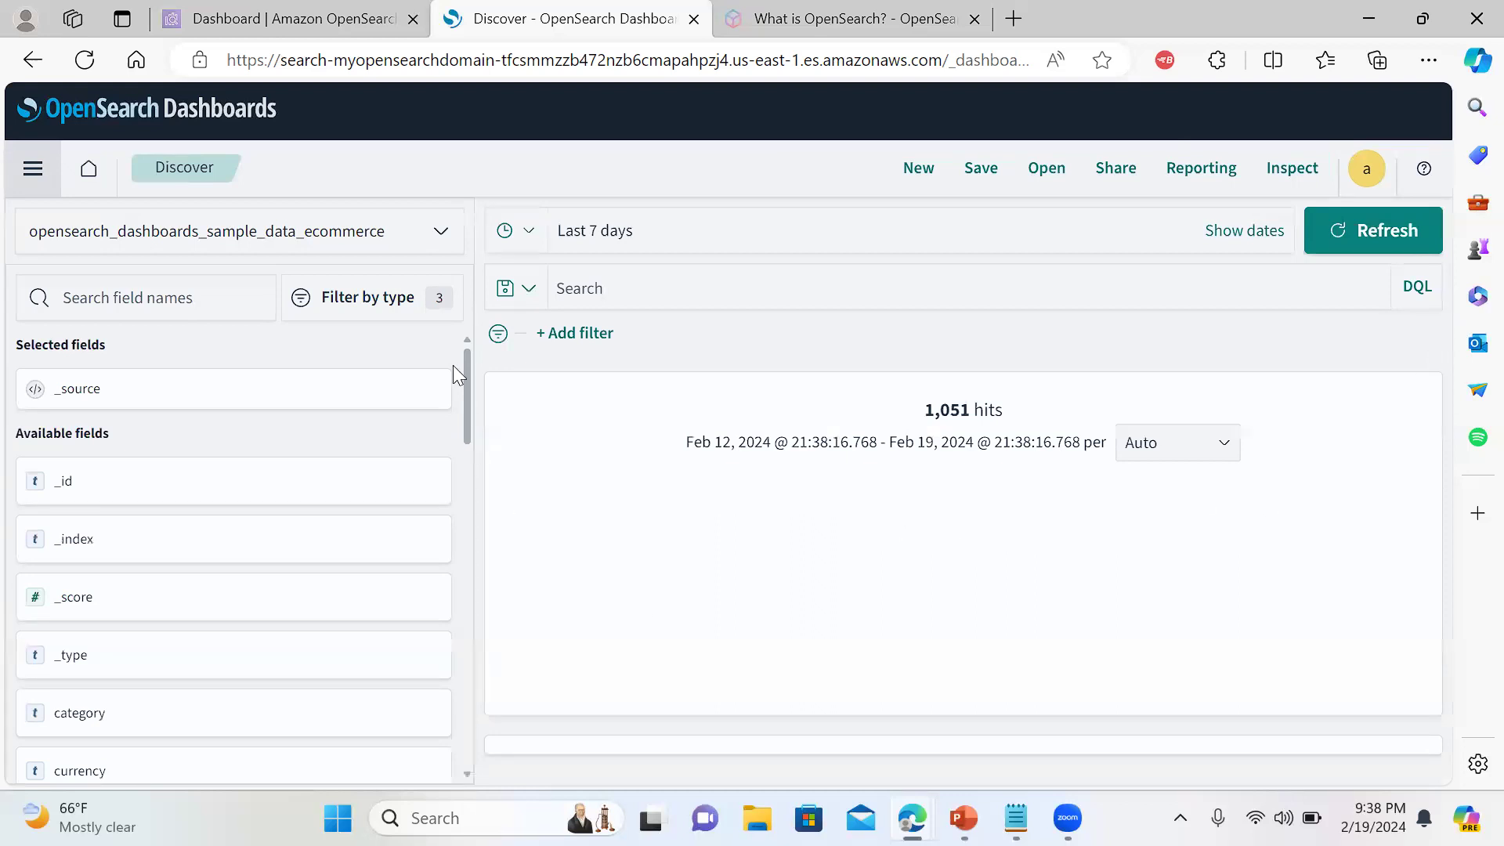
{"action": "mouse_move", "coordinate": [465, 379]}
{"action": "left_mouse_down"}
{"action": "mouse_move", "coordinate": [469, 444]}
{"action": "mouse_move", "coordinate": [465, 354]}
{"action": "left_mouse_up"}
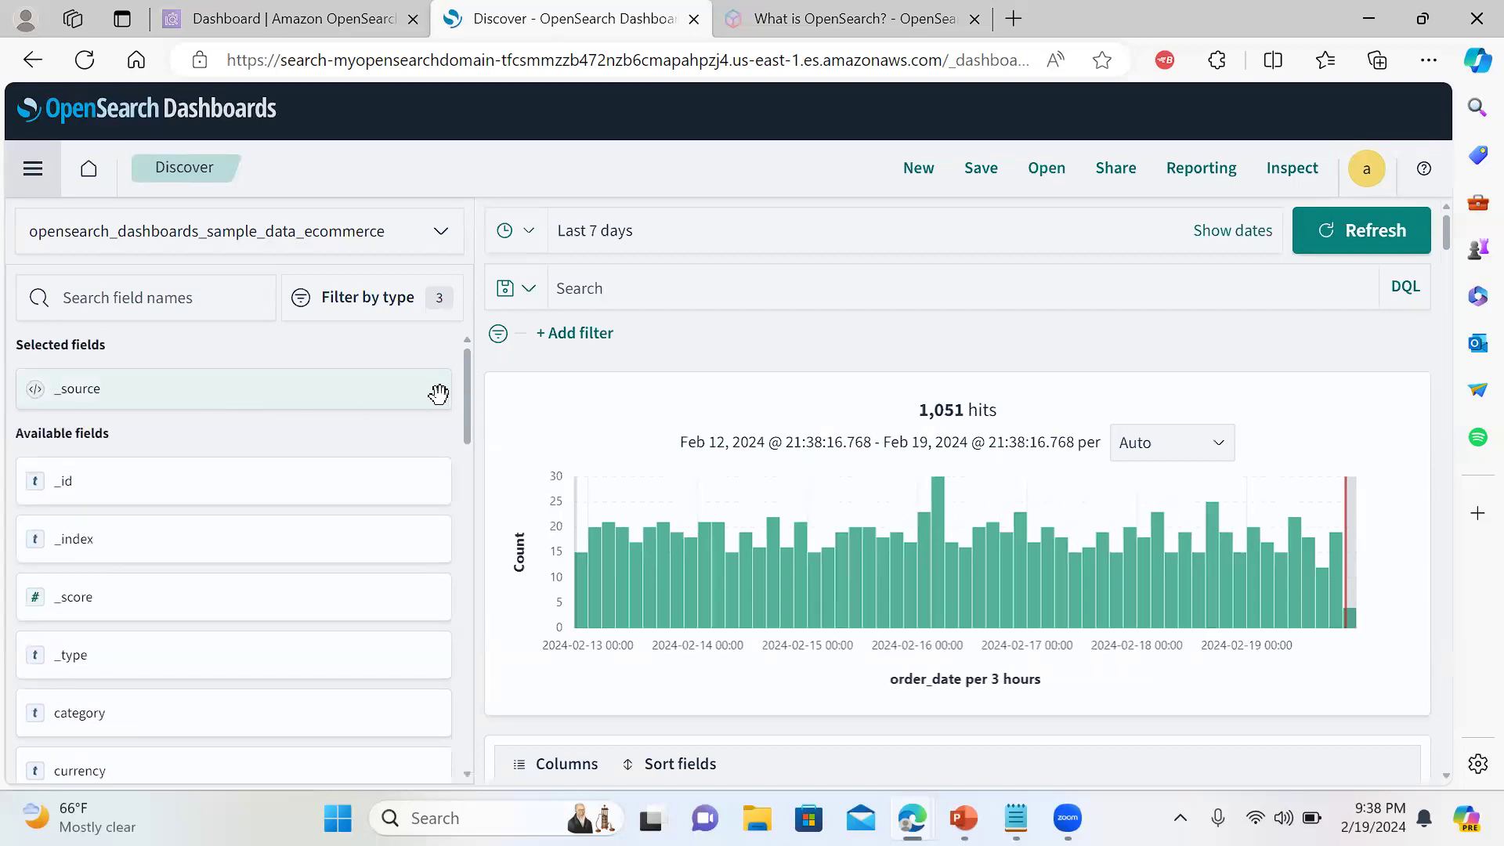
{"action": "left_click_drag", "start_coordinate": [465, 404], "coordinate": [470, 470]}
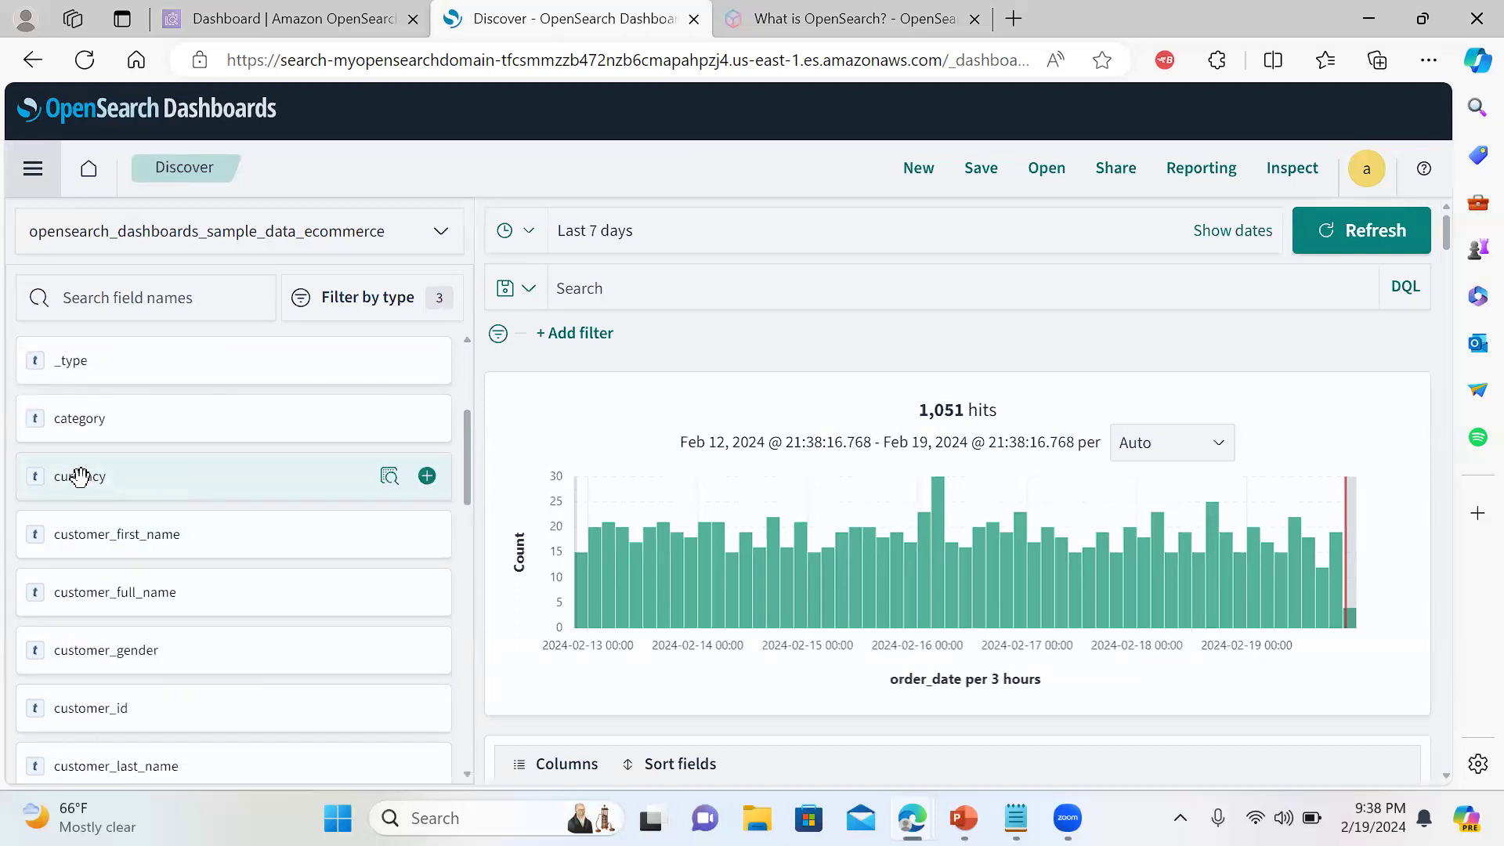
Preview the top values of the currency and category fields
{"action": "left_click", "coordinate": [398, 476]}
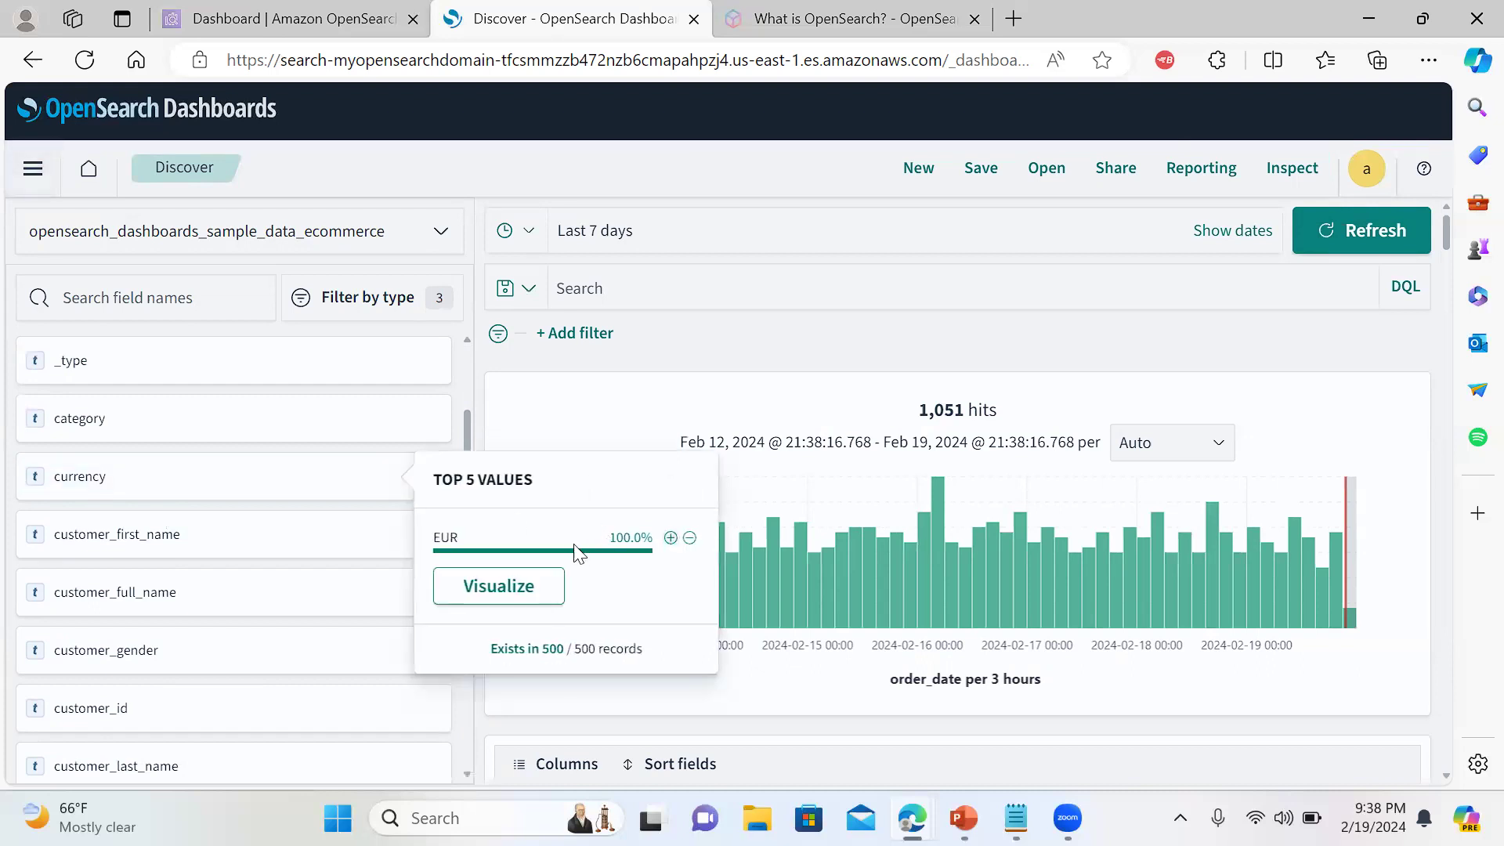
{"action": "left_click", "coordinate": [498, 586]}
{"action": "left_click", "coordinate": [465, 401]}
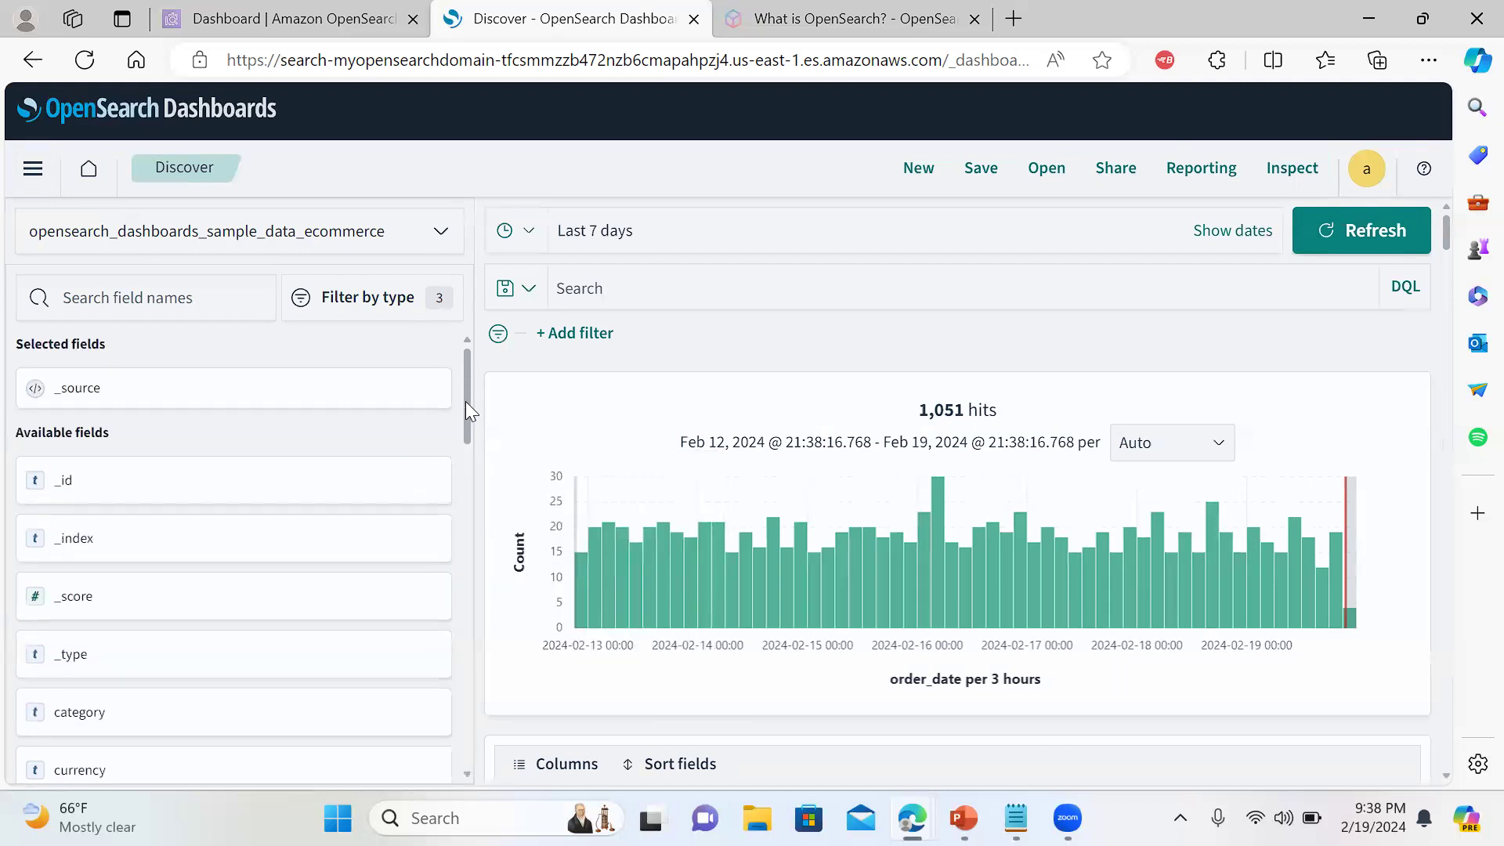
{"action": "left_click_drag", "start_coordinate": [469, 445], "coordinate": [469, 478]}
{"action": "mouse_move", "coordinate": [384, 409]}
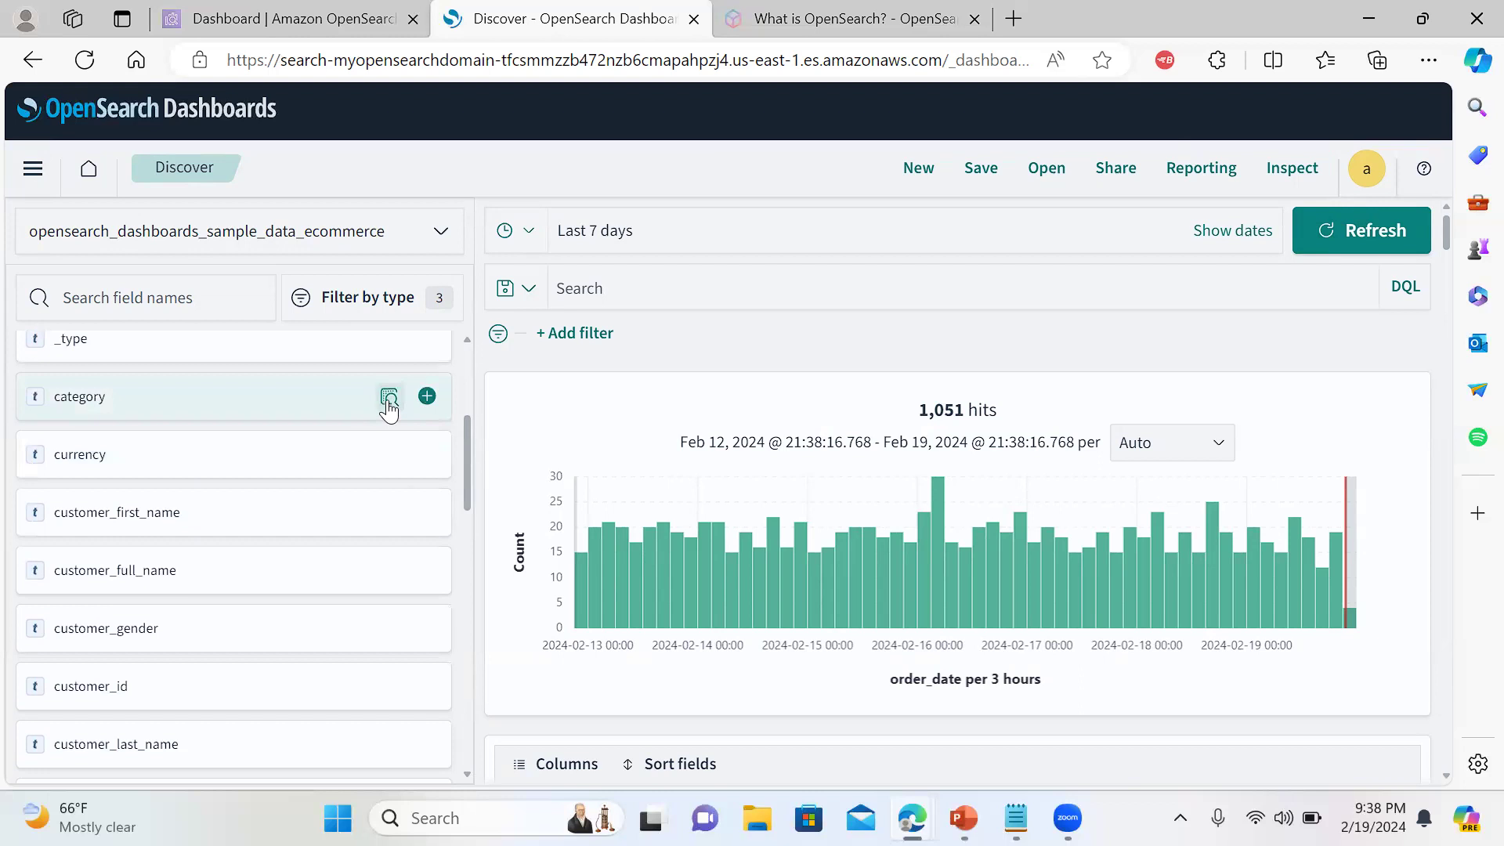
{"action": "left_click", "coordinate": [390, 399]}
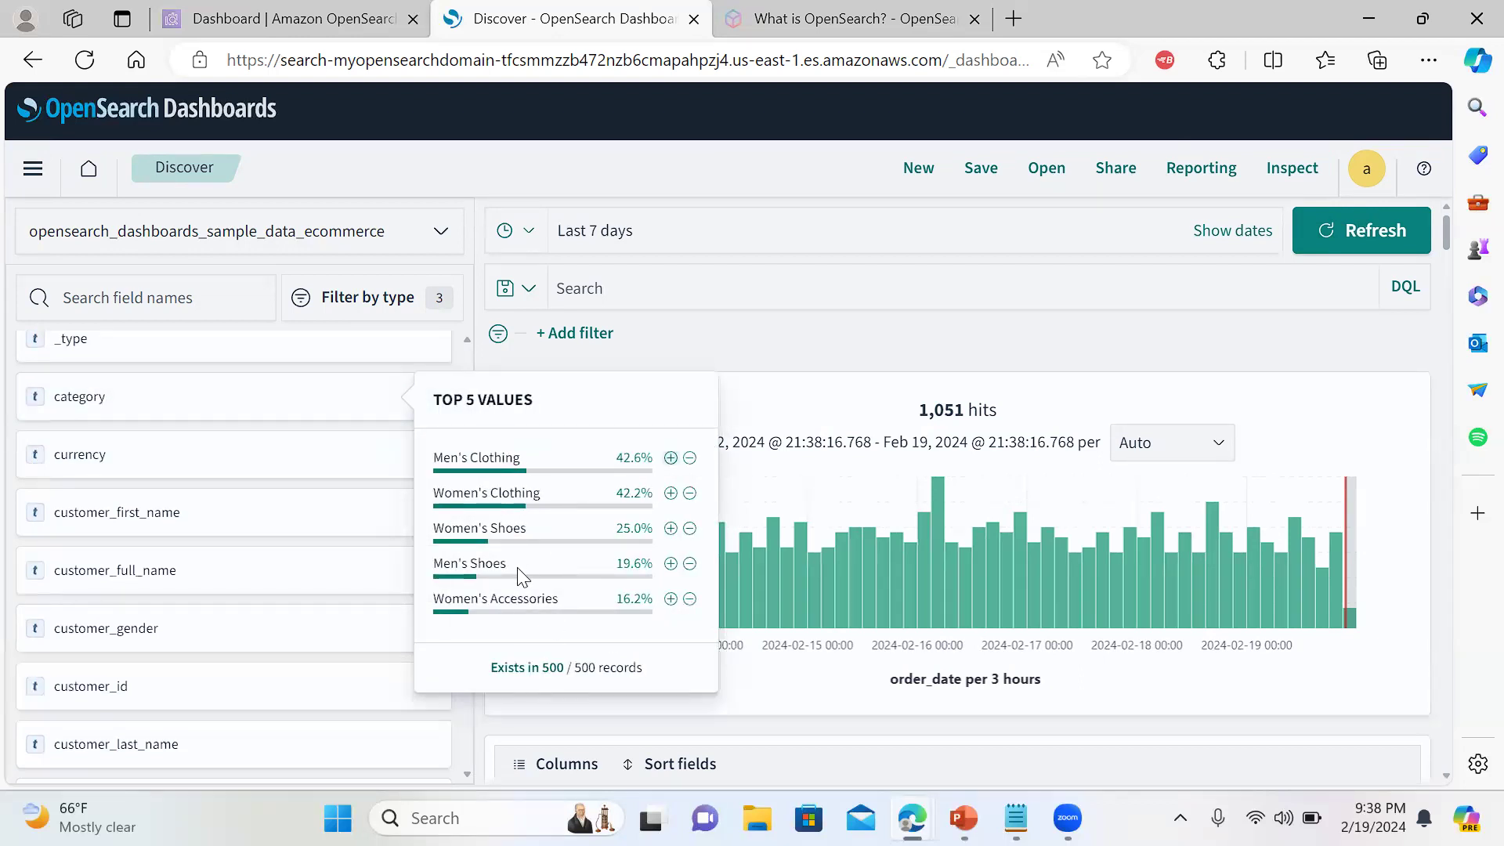
{"action": "left_click", "coordinate": [543, 362]}
Open the geoip.continent_name Visualize link in a new tab and close its popover
{"action": "scroll", "coordinate": [469, 462], "scroll_direction": "down", "scroll_amount": 6}
{"action": "scroll", "coordinate": [474, 566], "scroll_direction": "down", "scroll_amount": 3}
{"action": "mouse_move", "coordinate": [429, 591]}
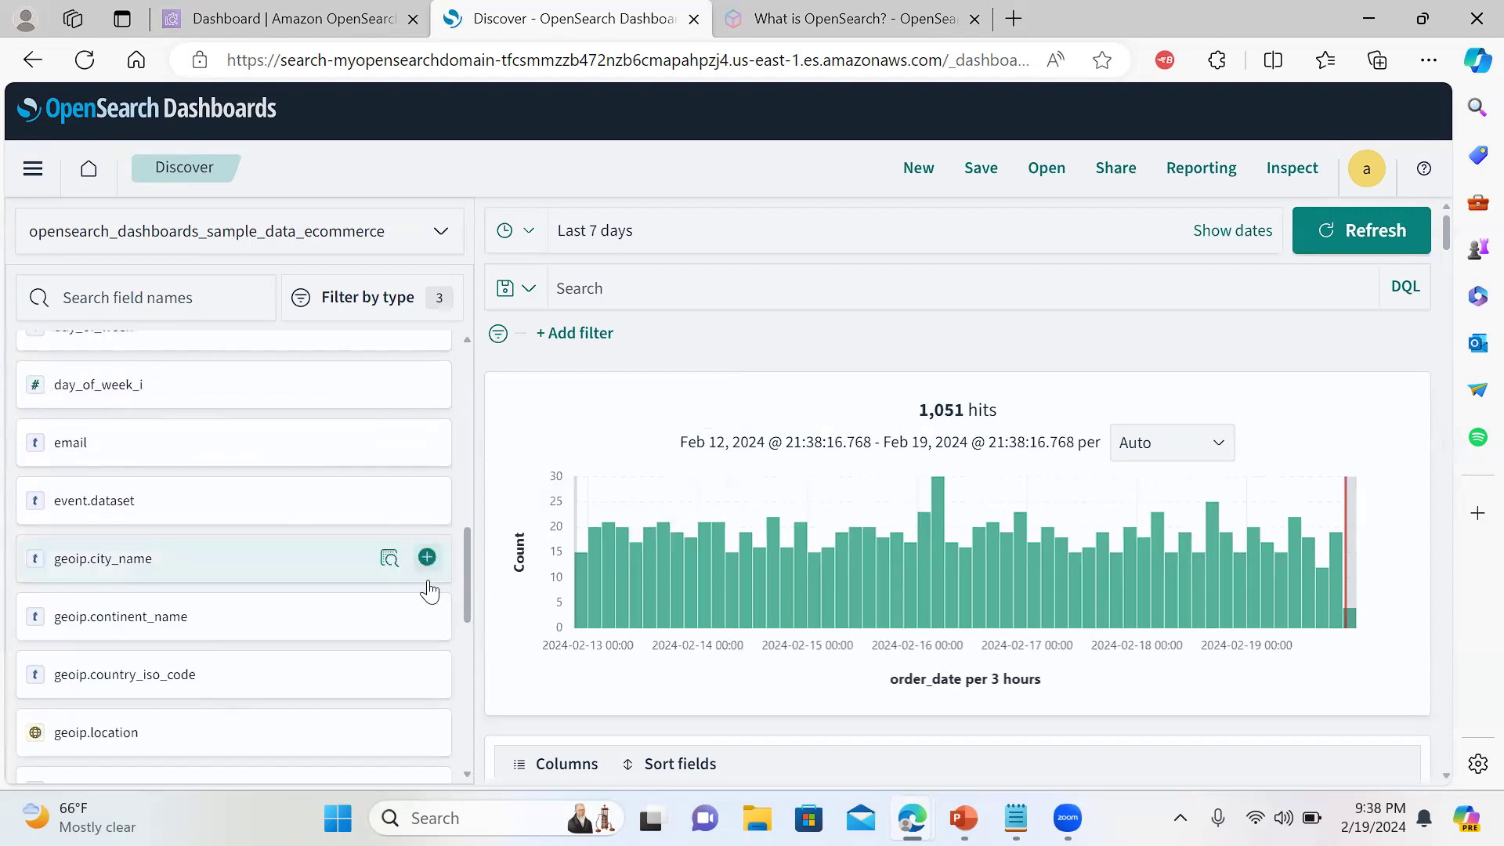
{"action": "mouse_move", "coordinate": [430, 618]}
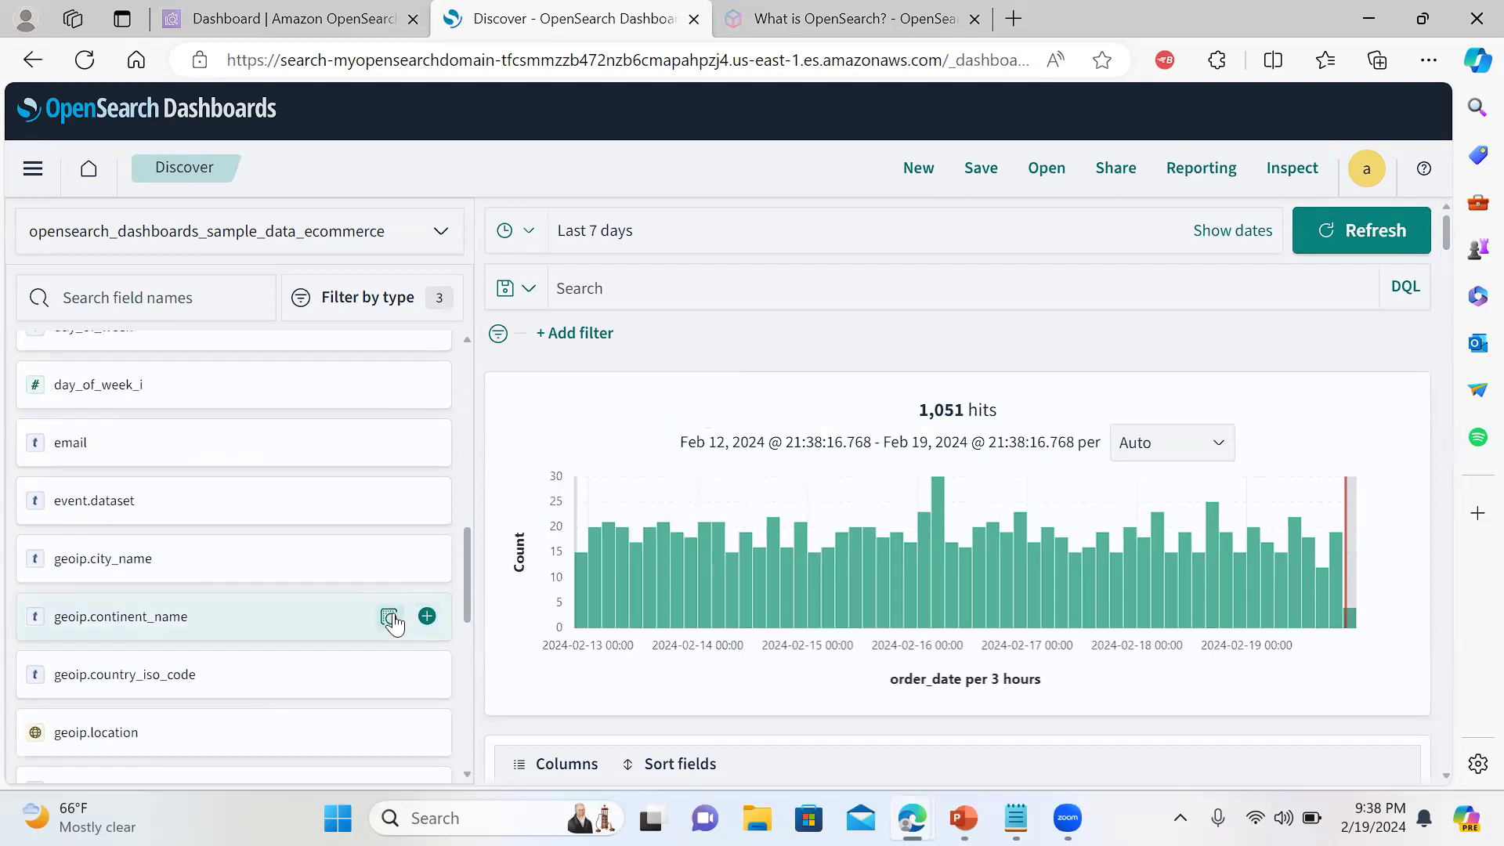
{"action": "left_click", "coordinate": [389, 618]}
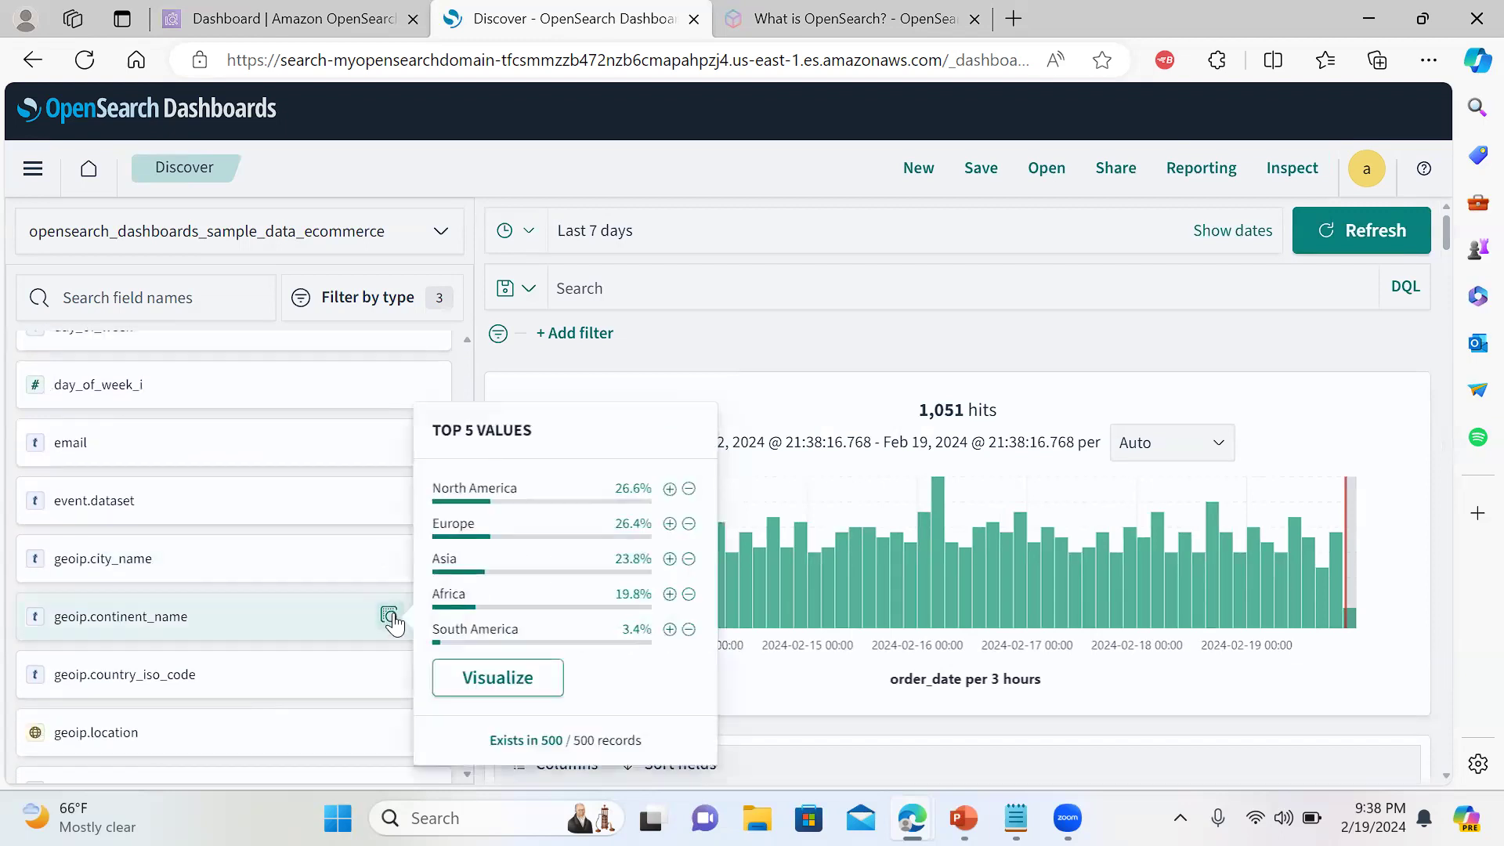
{"action": "right_click", "coordinate": [493, 678]}
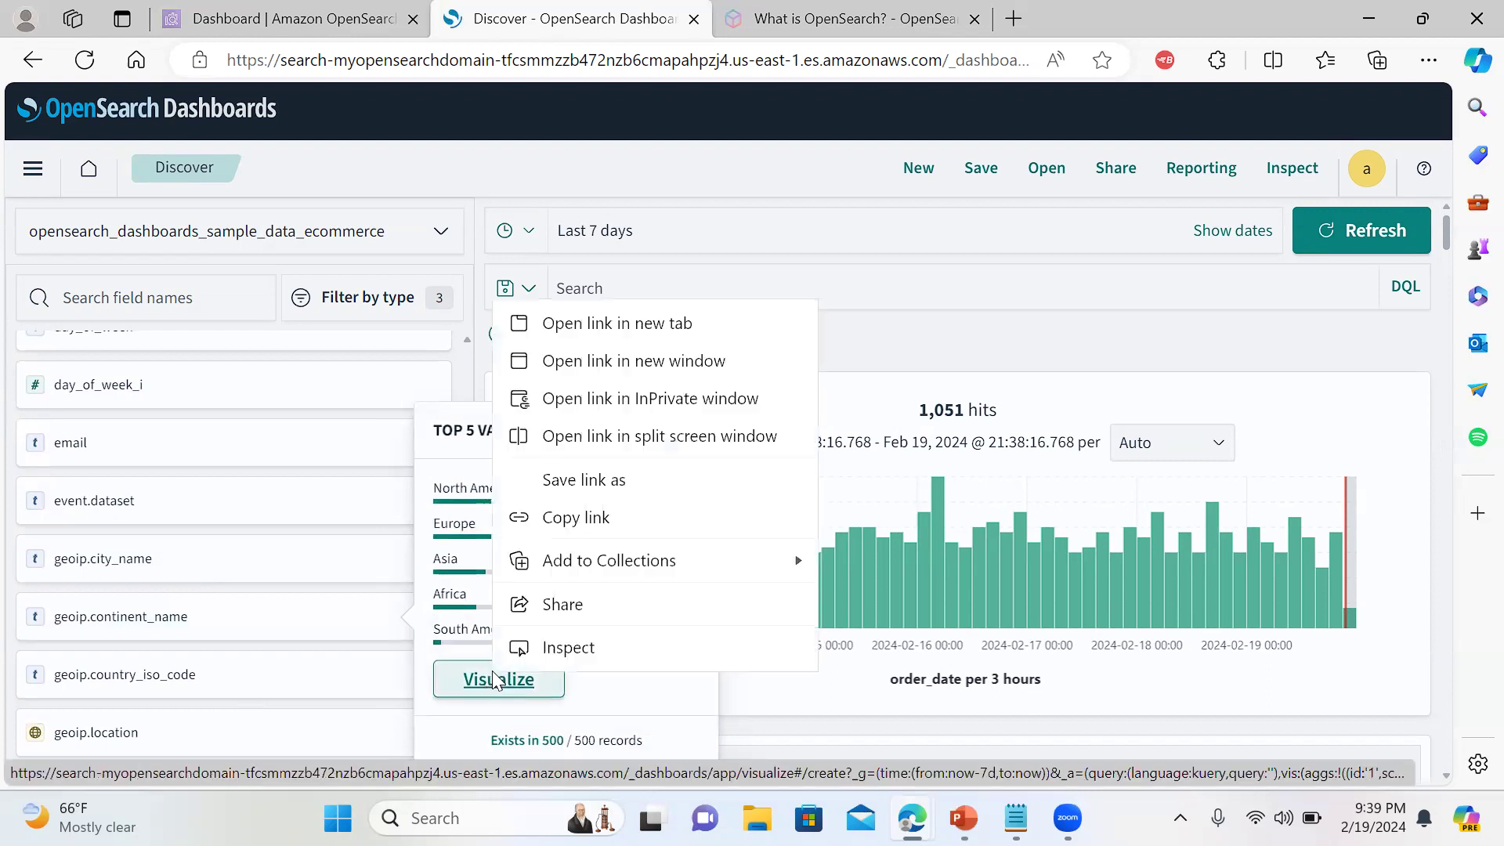
{"action": "left_click", "coordinate": [675, 326]}
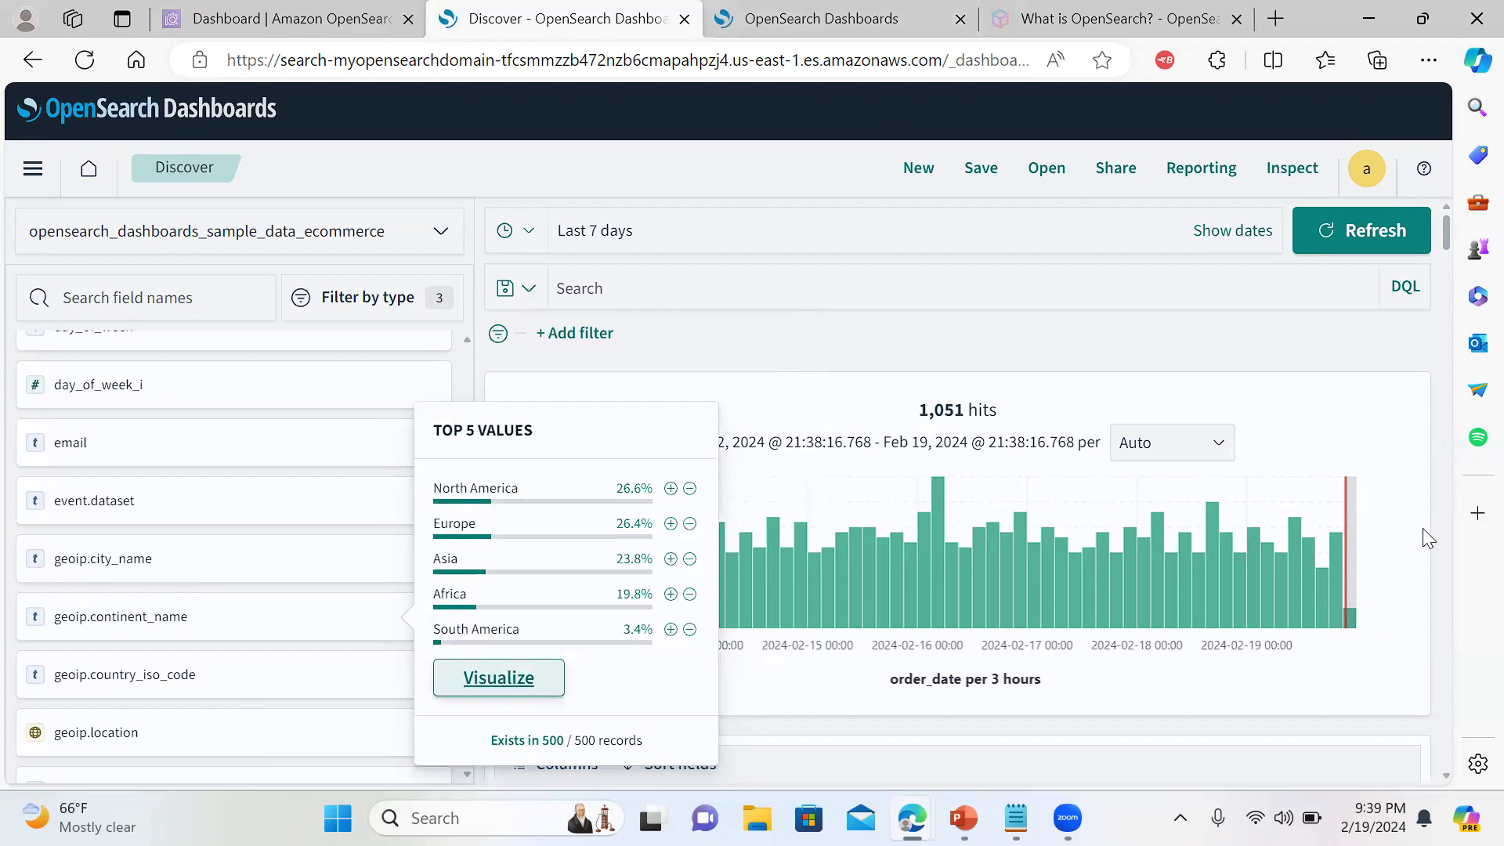
{"action": "left_click", "coordinate": [1420, 569]}
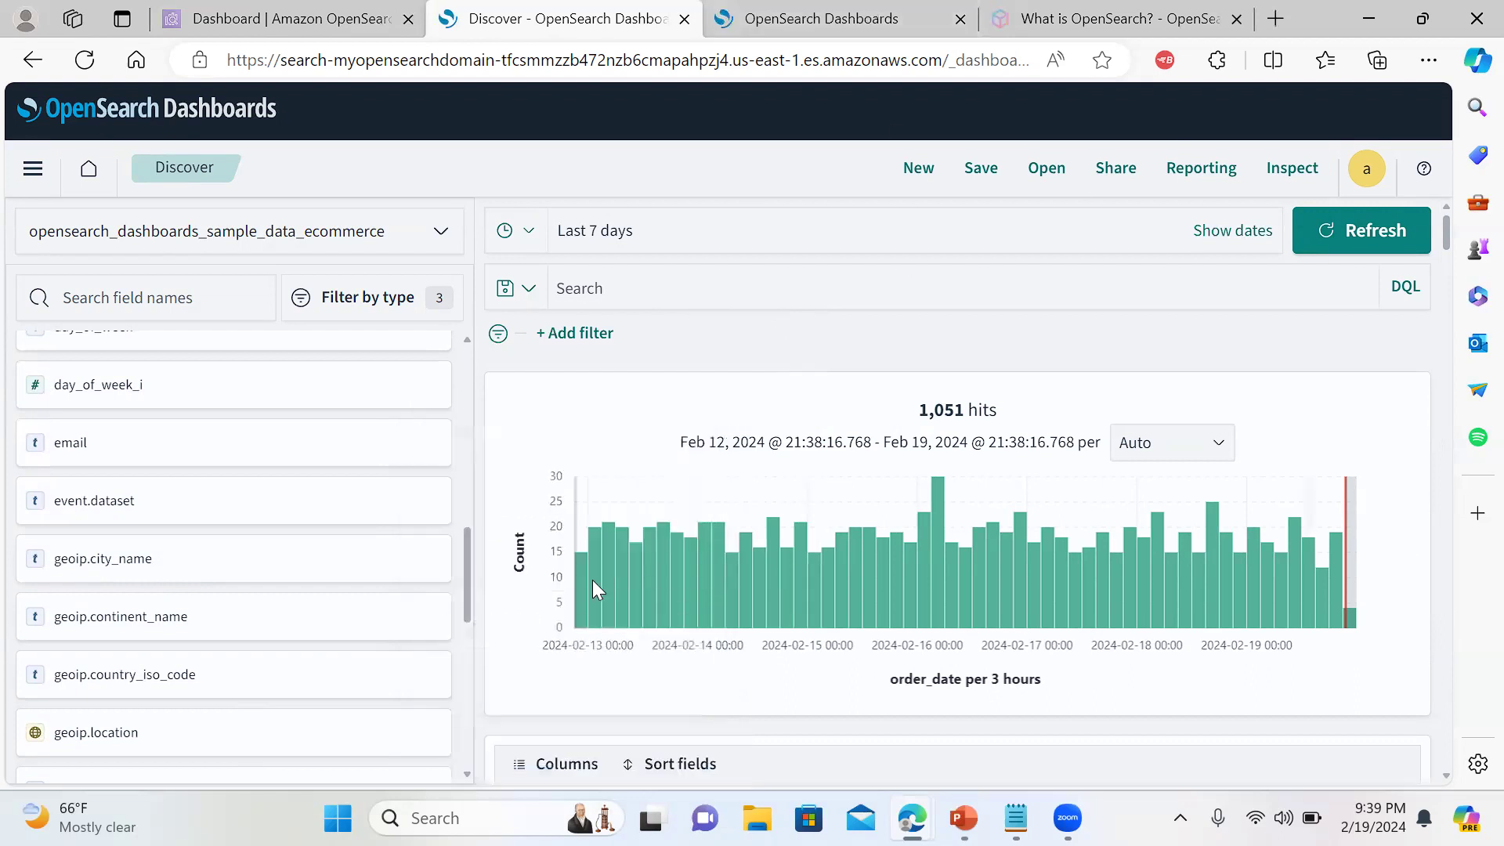
{"action": "left_click_drag", "start_coordinate": [465, 572], "coordinate": [470, 349]}
{"action": "left_click", "coordinate": [613, 287]}
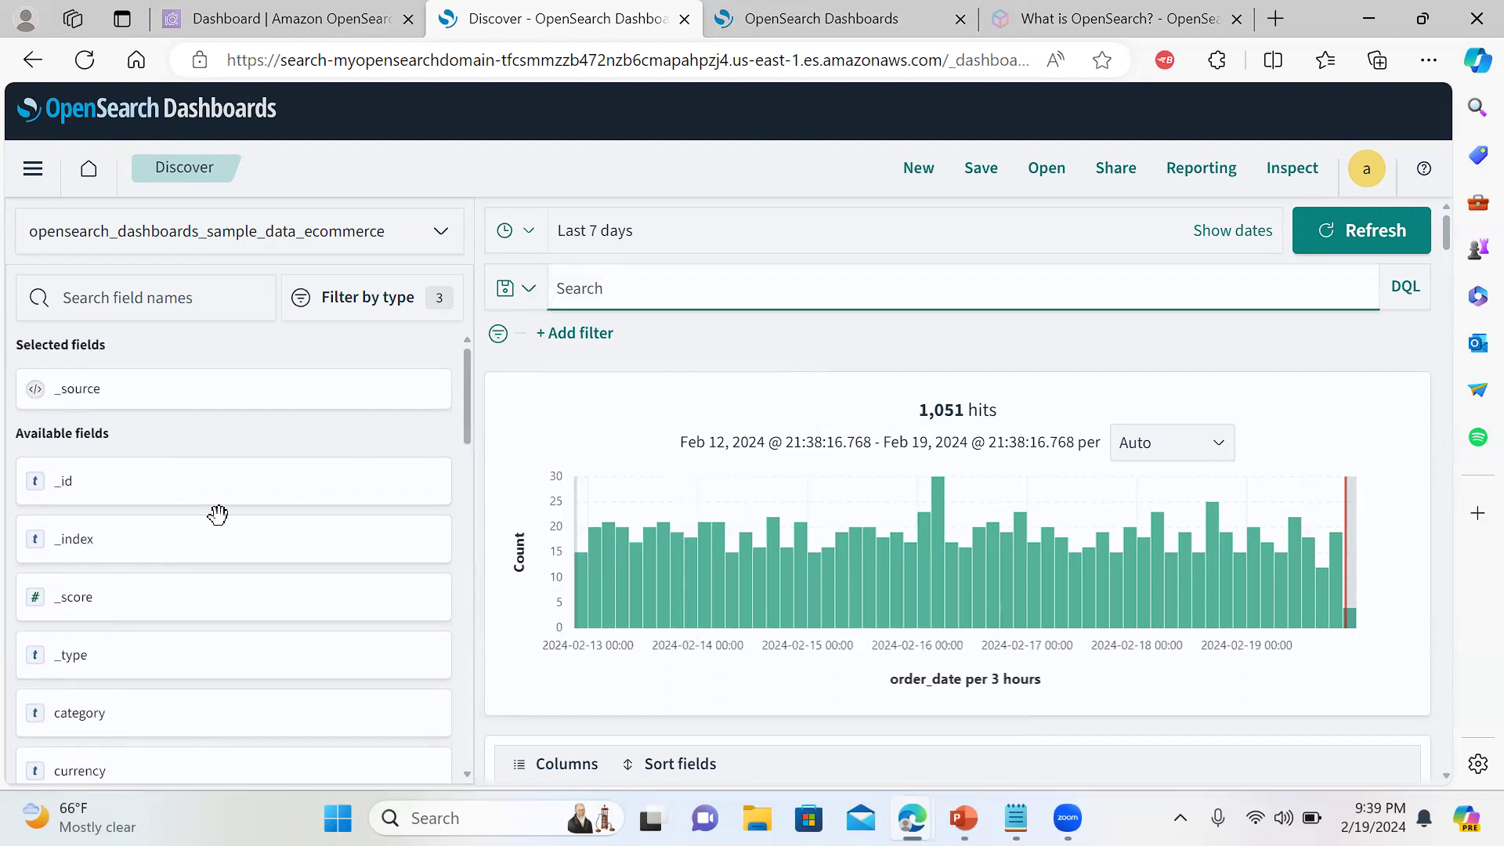
{"action": "left_click_drag", "start_coordinate": [185, 436], "coordinate": [141, 404]}
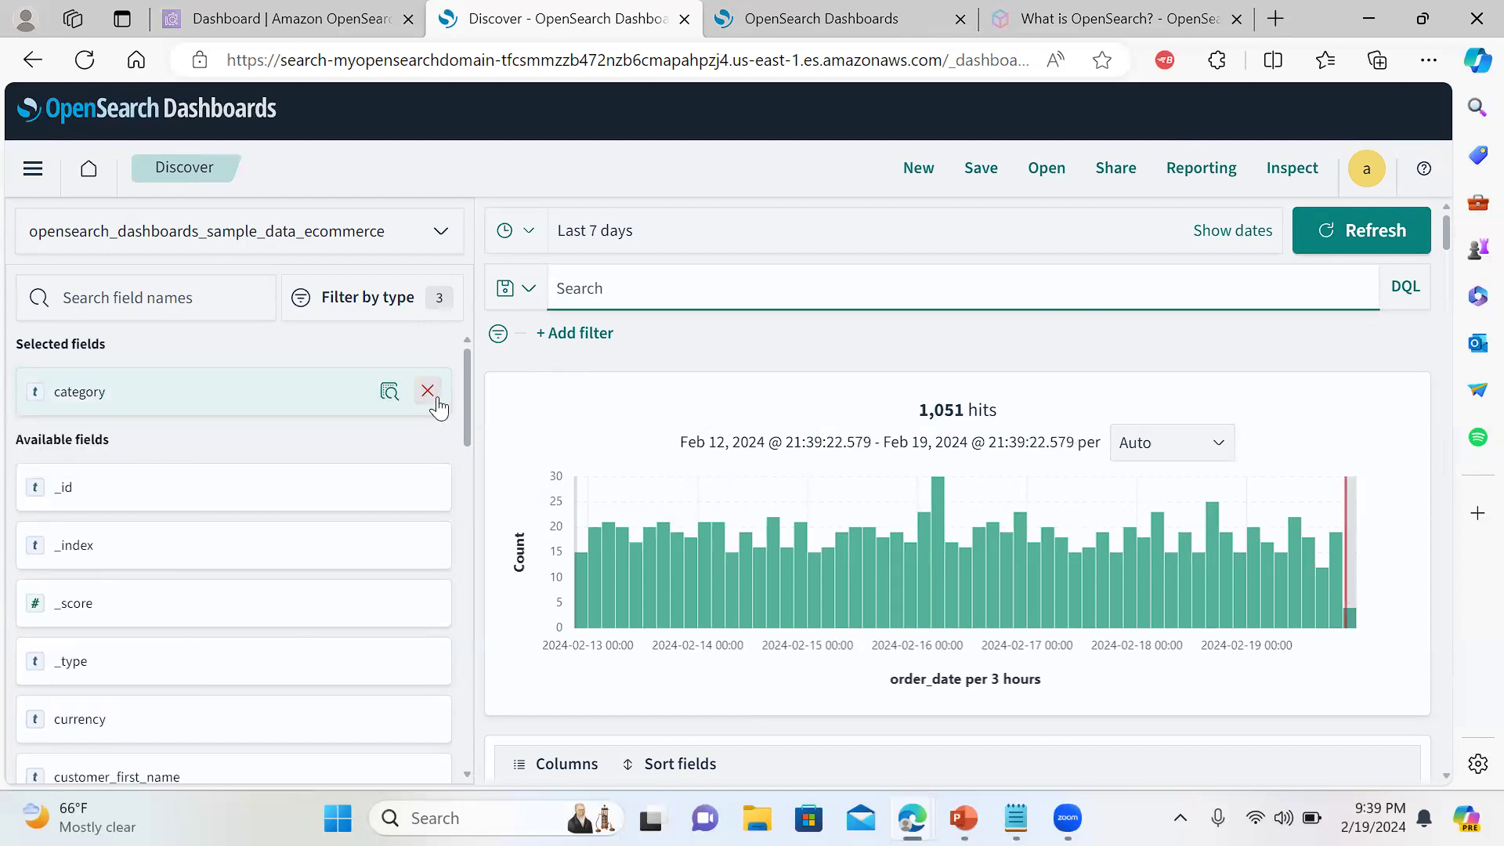
{"action": "left_click", "coordinate": [430, 391]}
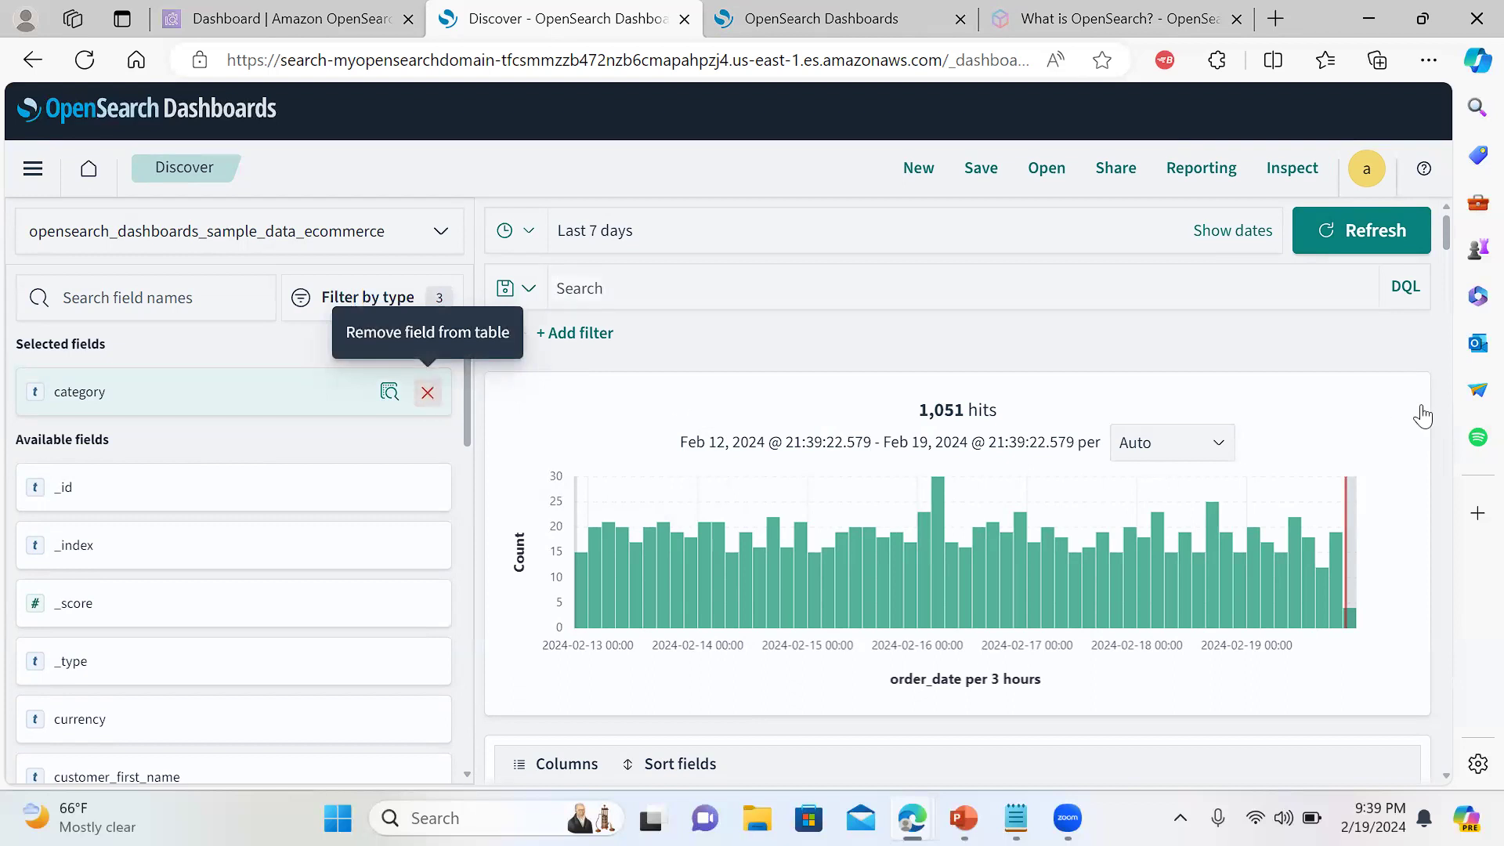
{"action": "left_click_drag", "start_coordinate": [1445, 243], "coordinate": [1455, 291]}
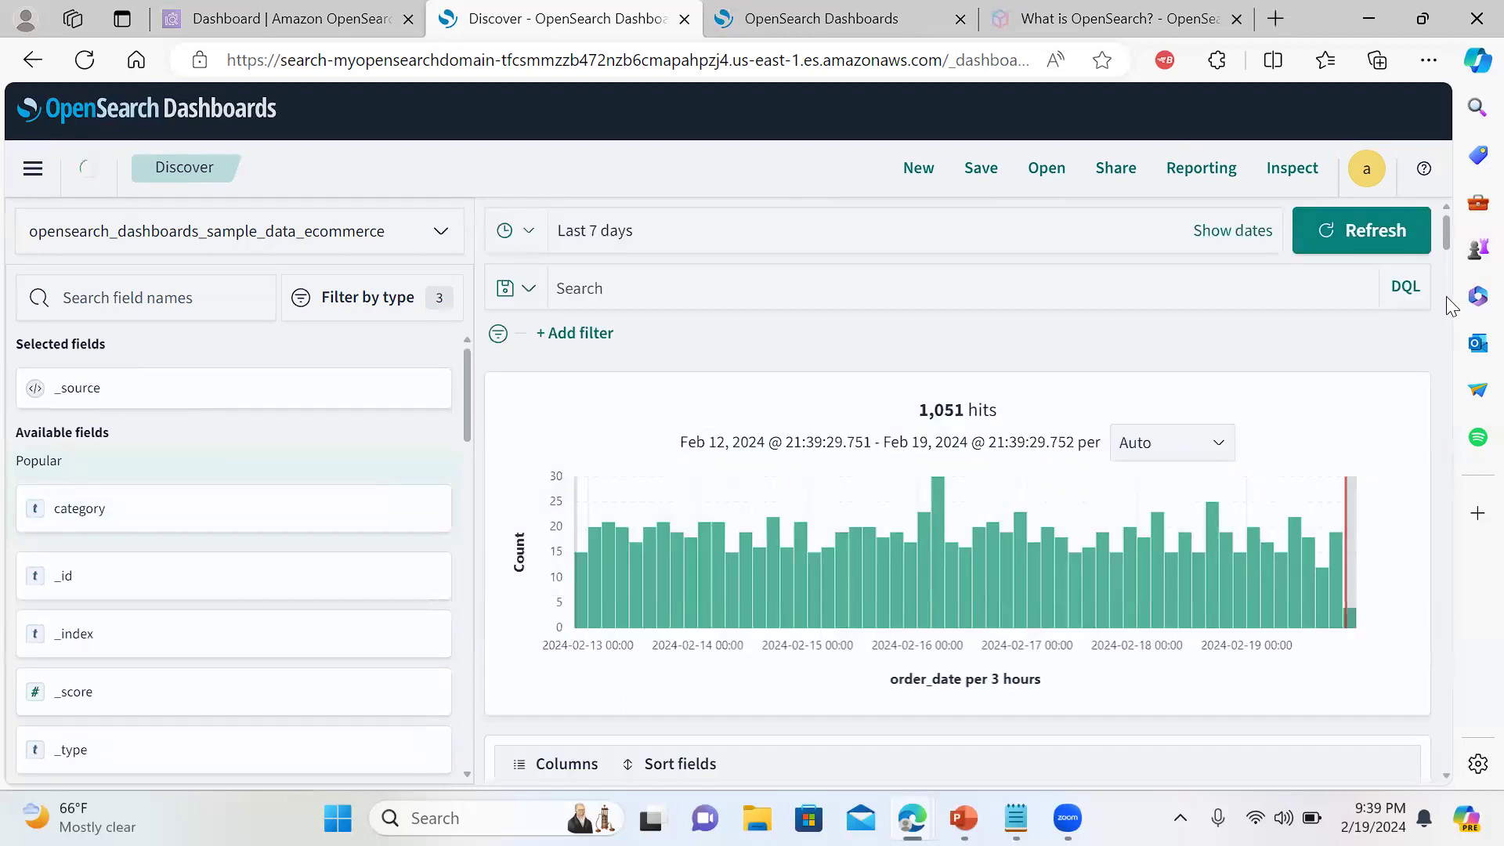
{"action": "left_click_drag", "start_coordinate": [1446, 224], "coordinate": [1451, 254]}
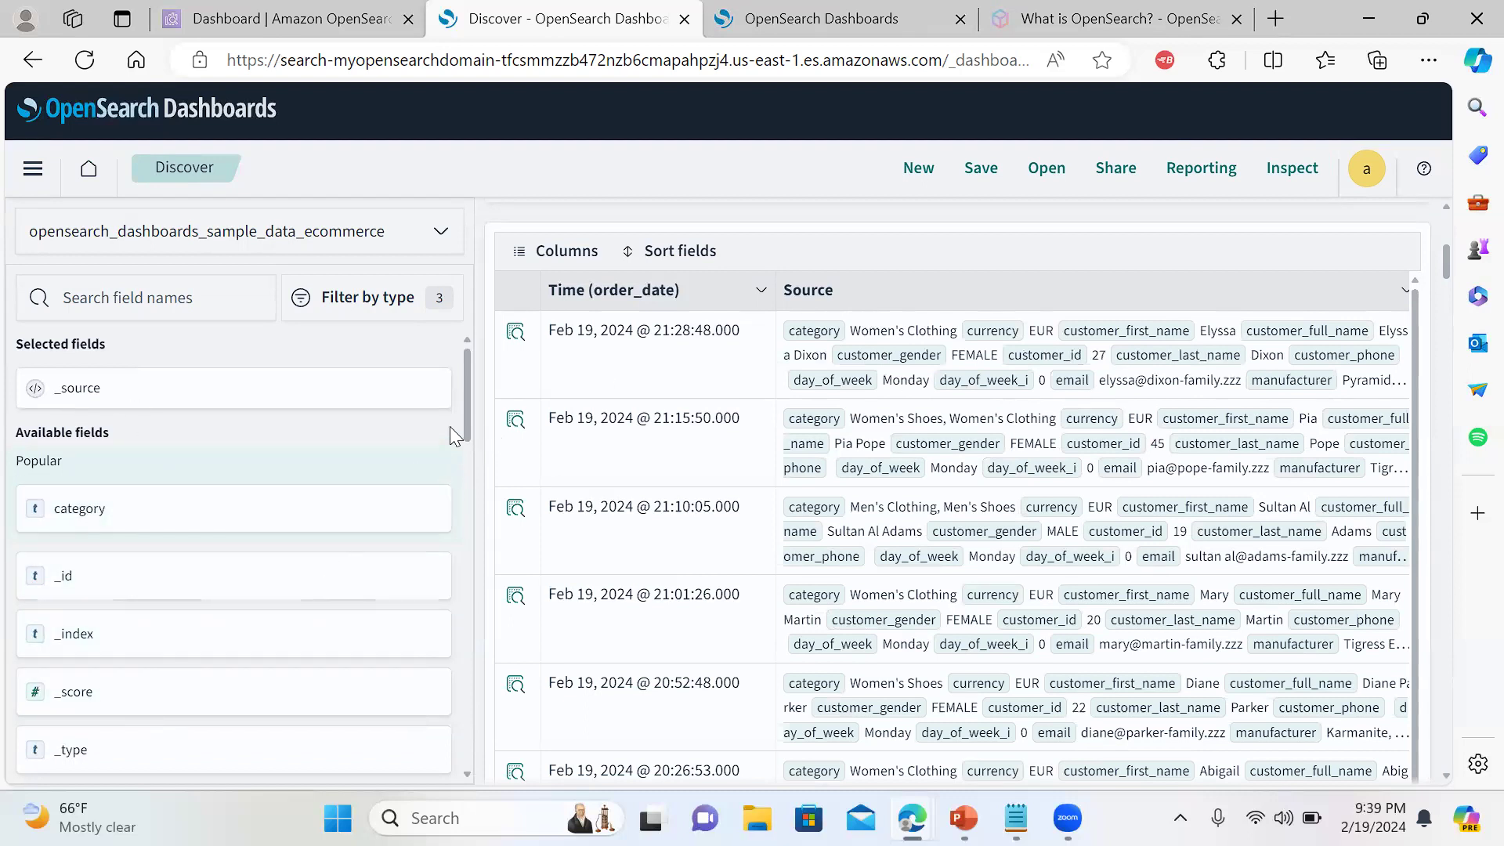
{"action": "left_click_drag", "start_coordinate": [467, 411], "coordinate": [460, 462]}
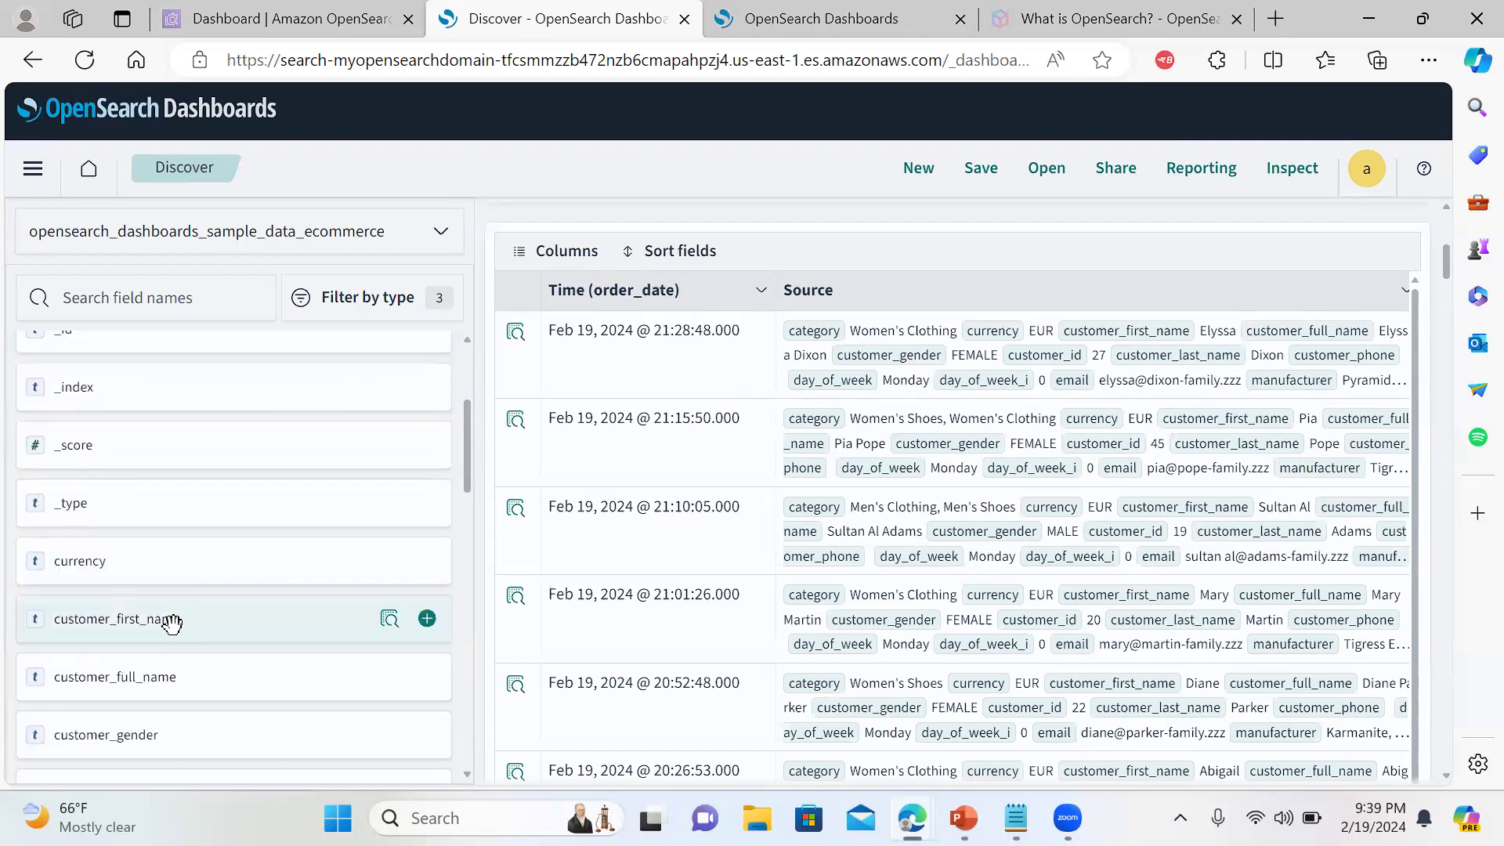
{"action": "left_click_drag", "start_coordinate": [295, 394], "coordinate": [472, 441]}
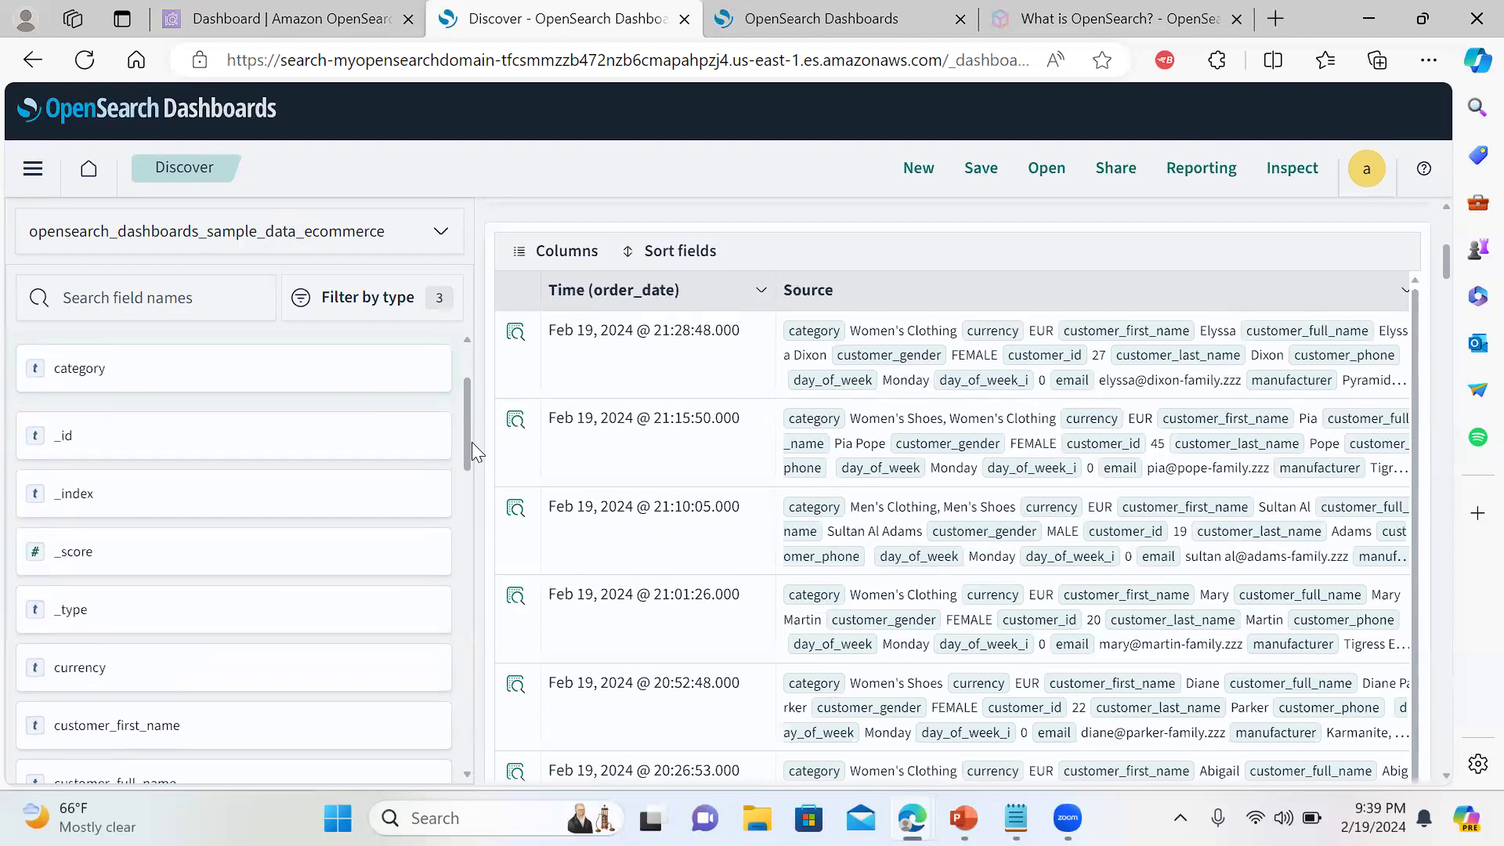
{"action": "left_click_drag", "start_coordinate": [465, 460], "coordinate": [465, 432]}
{"action": "left_click_drag", "start_coordinate": [202, 507], "coordinate": [226, 401]}
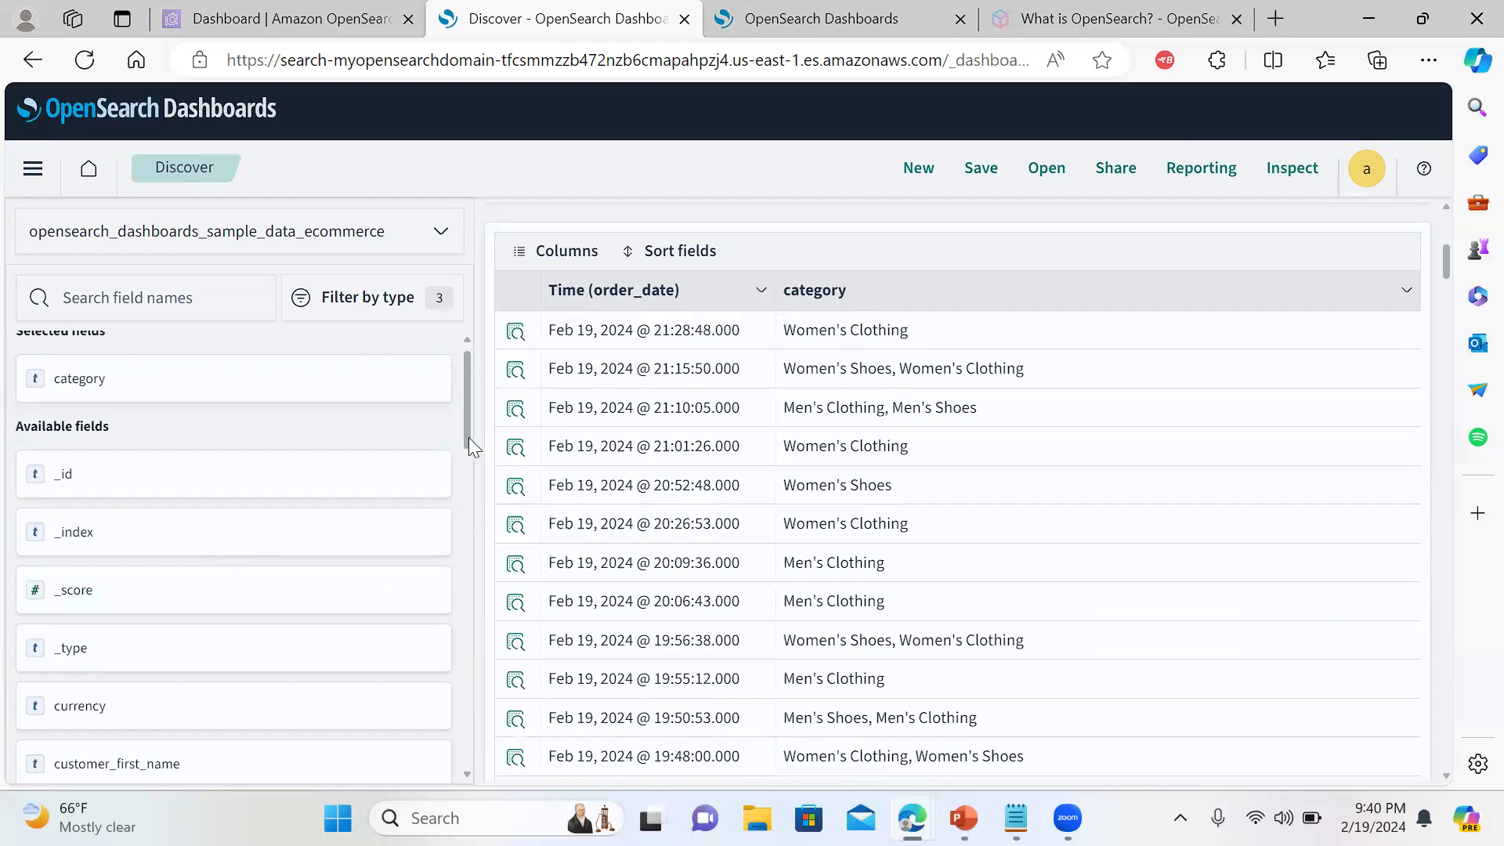
{"action": "scroll", "coordinate": [465, 432], "scroll_direction": "up", "scroll_amount": 1}
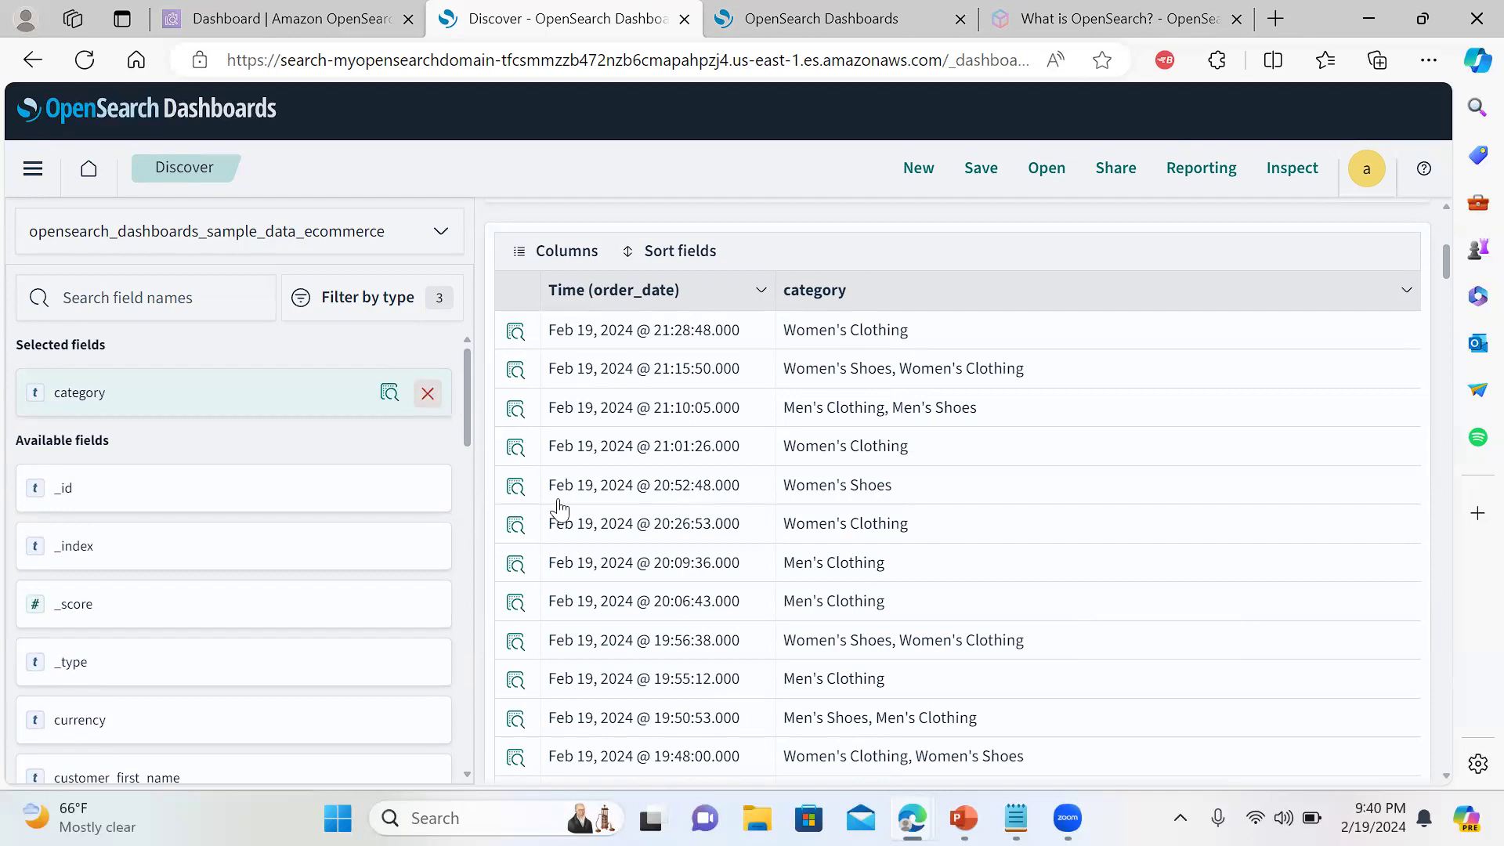
{"action": "left_click", "coordinate": [428, 396]}
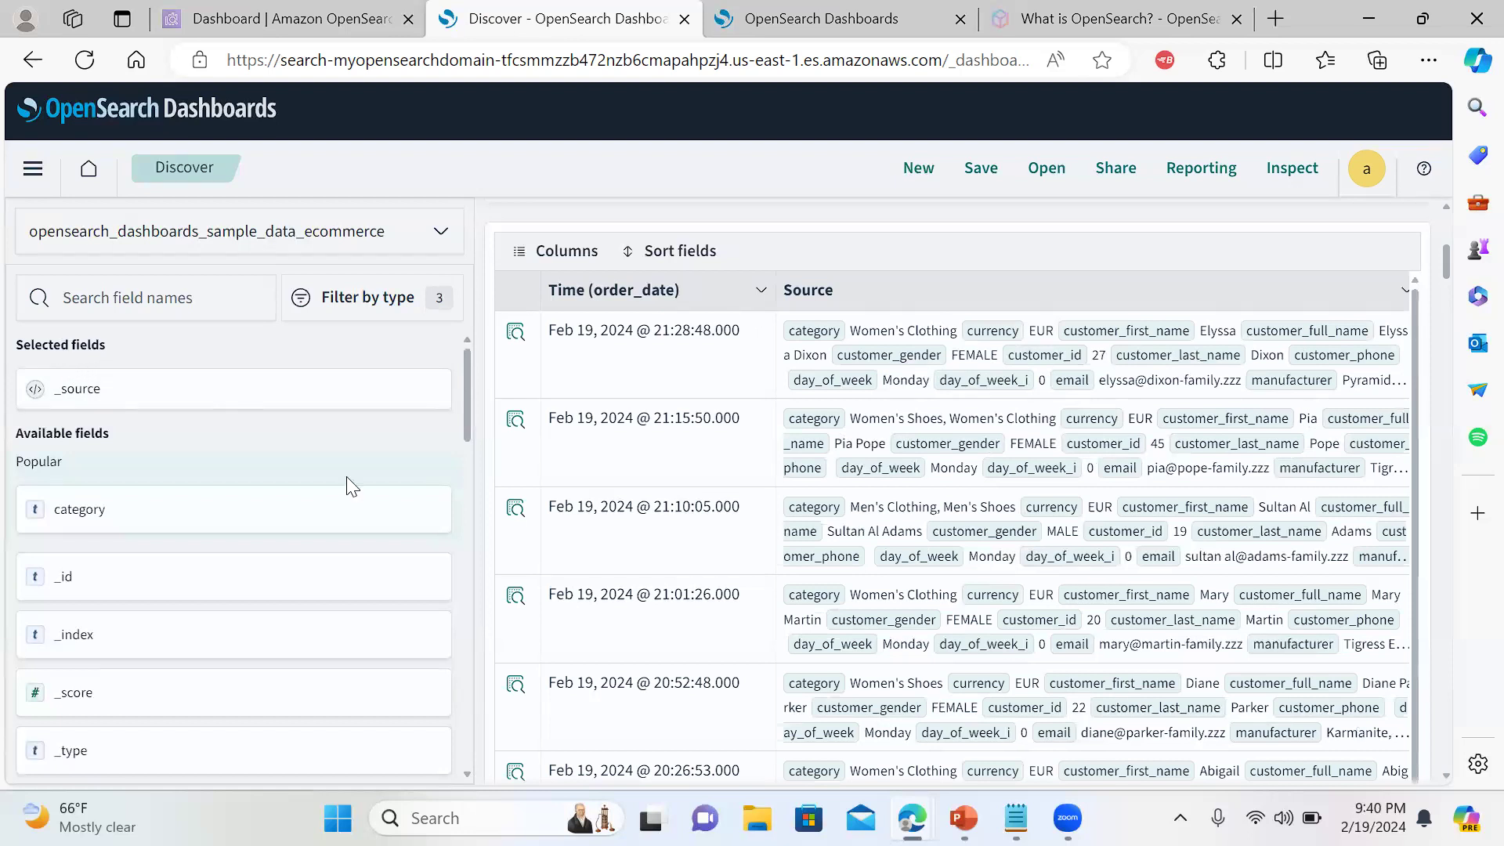
Type 'g' in the DQL query bar, then start a filter with field 'ge' and cancel it
{"action": "left_click_drag", "start_coordinate": [1446, 268], "coordinate": [1436, 224]}
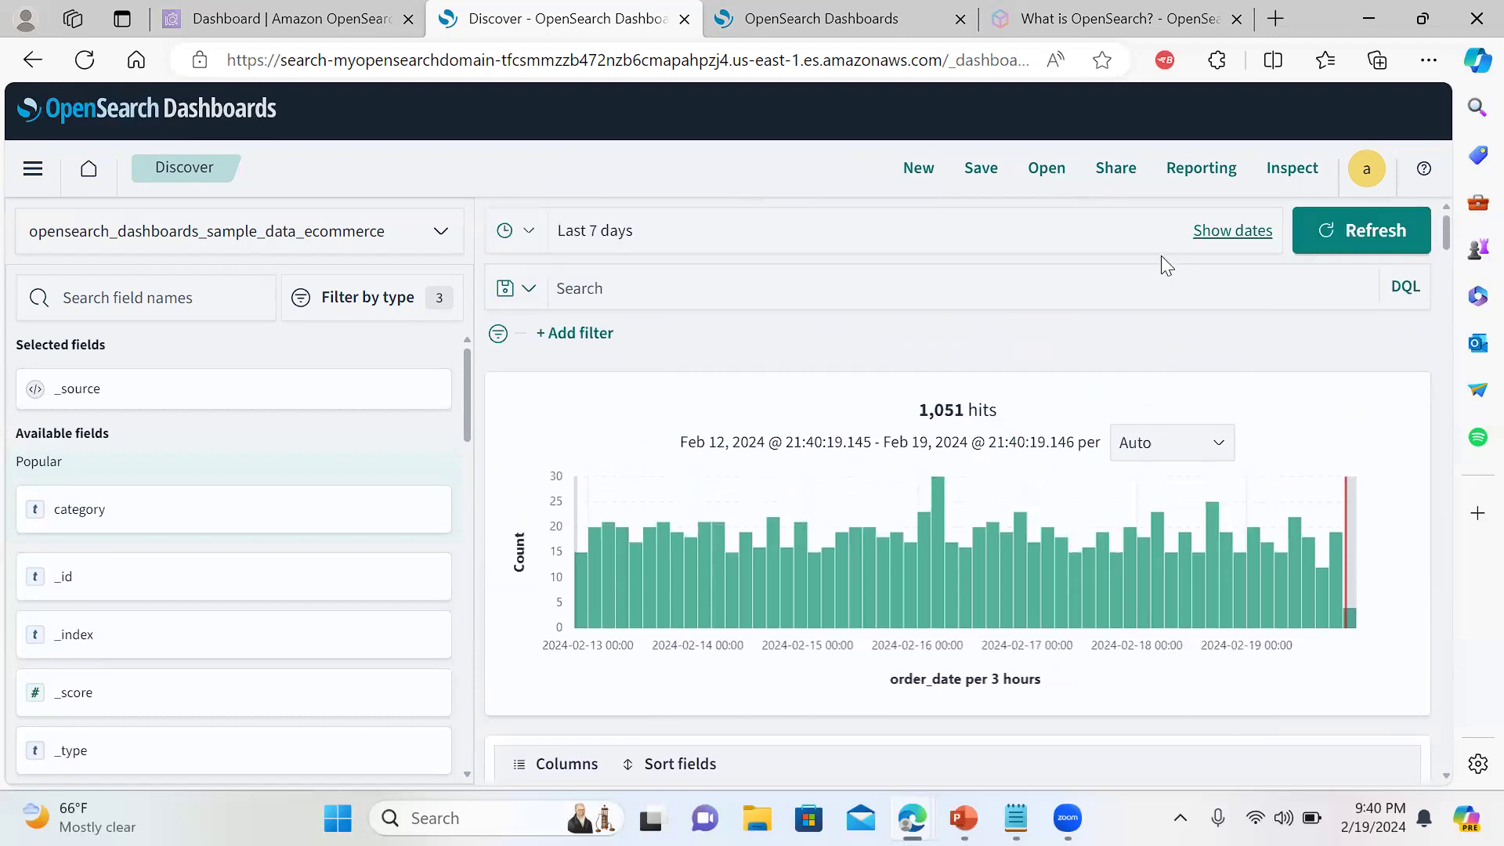
{"action": "left_click", "coordinate": [1099, 290]}
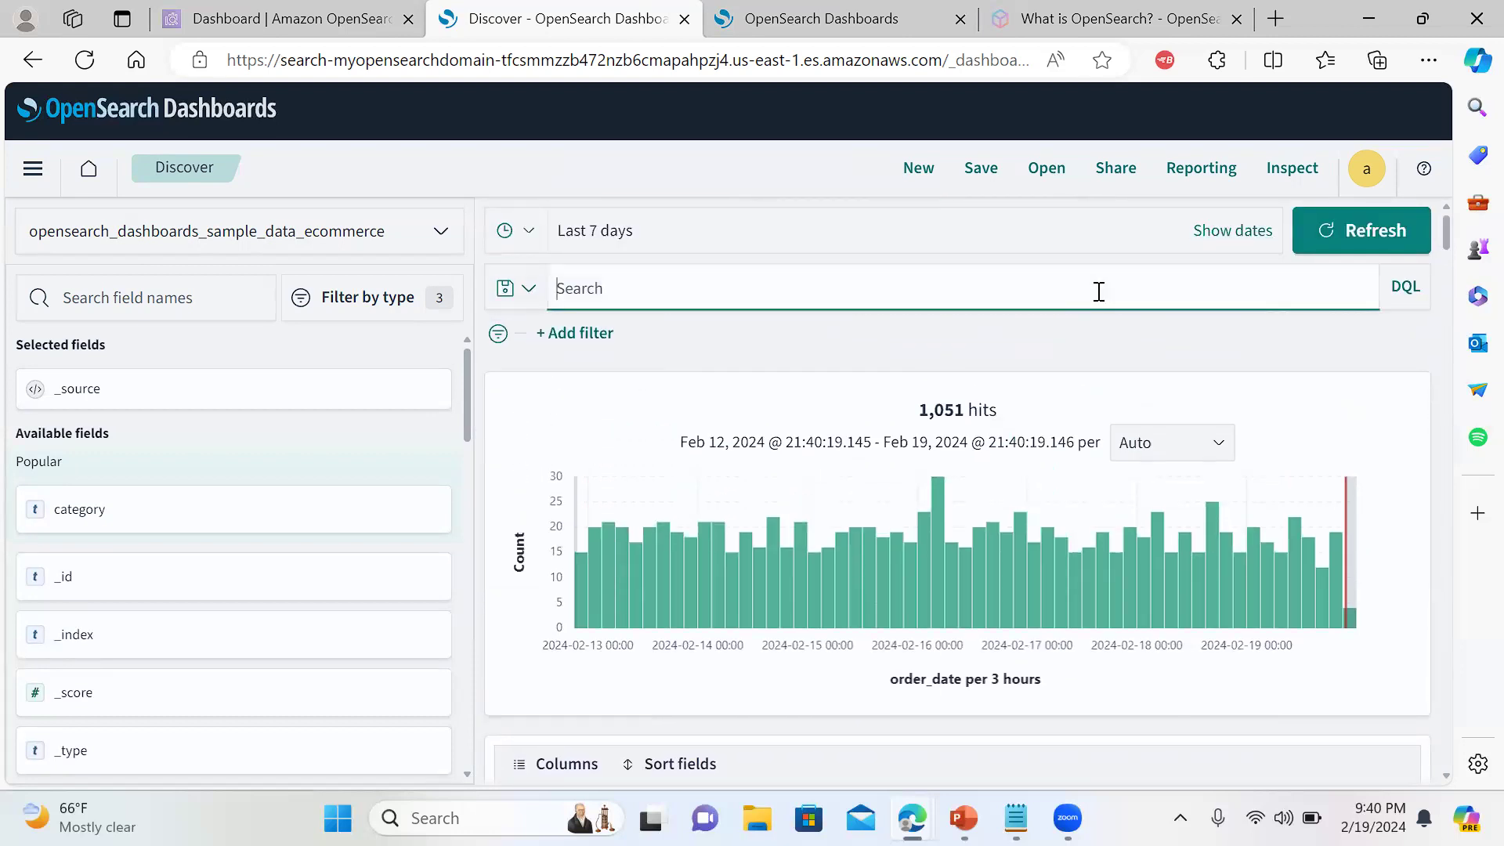
{"action": "type", "text": "geo"}
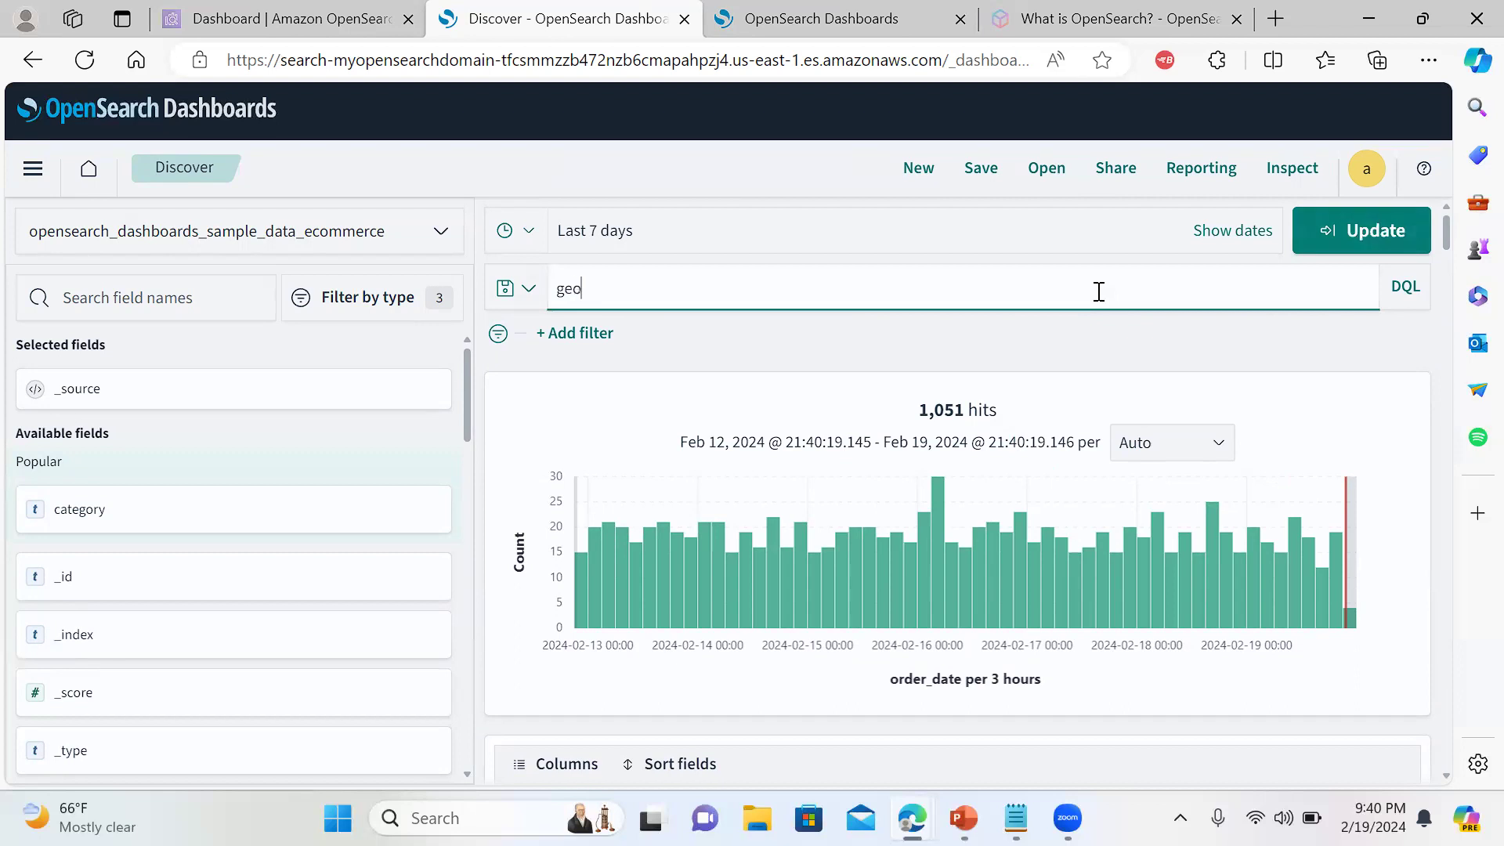
{"action": "left_click", "coordinate": [574, 335]}
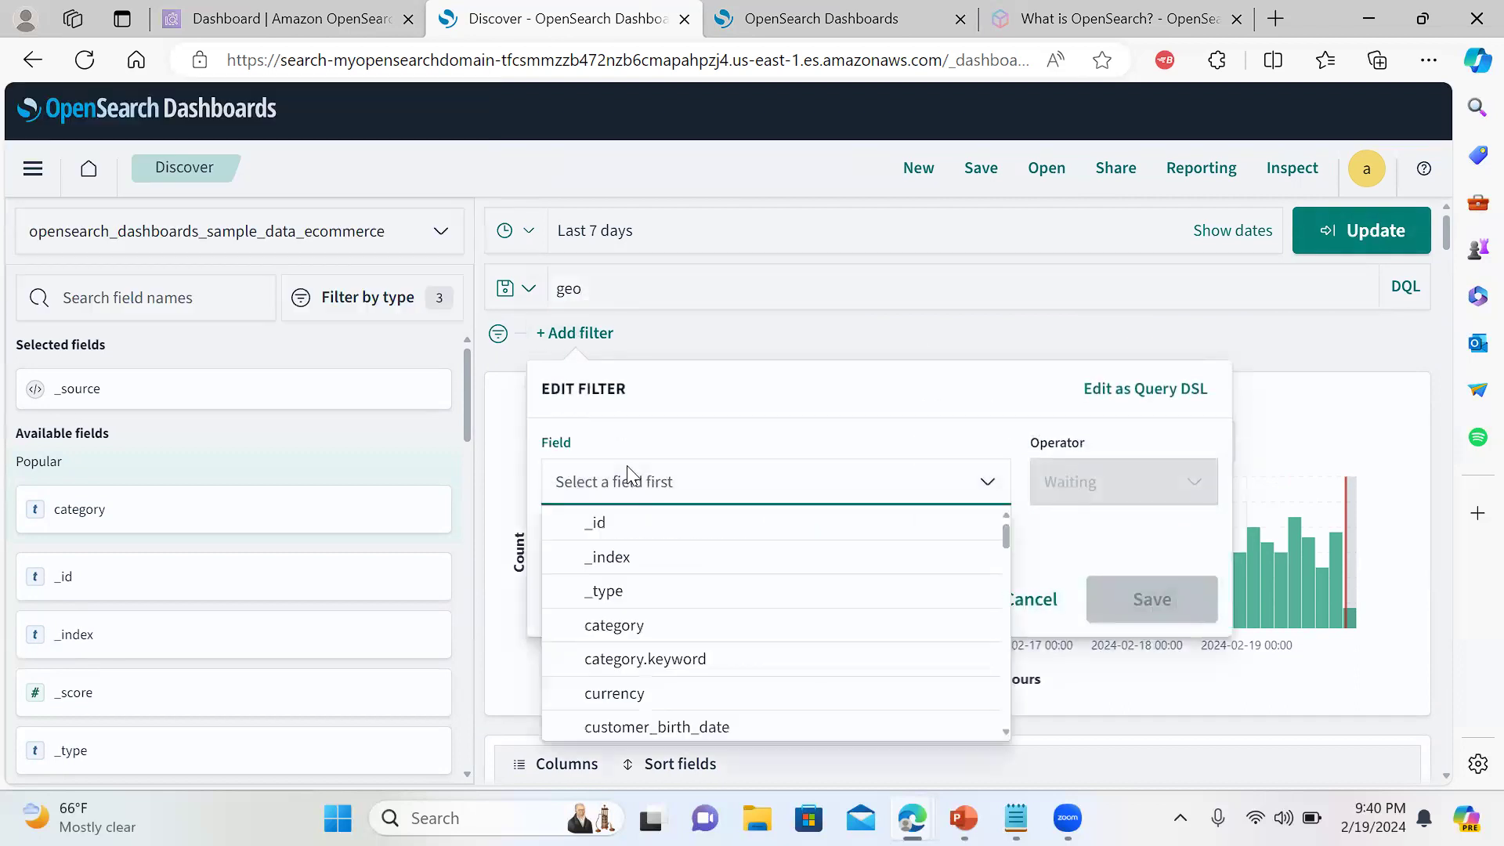
{"action": "type", "text": "ge"}
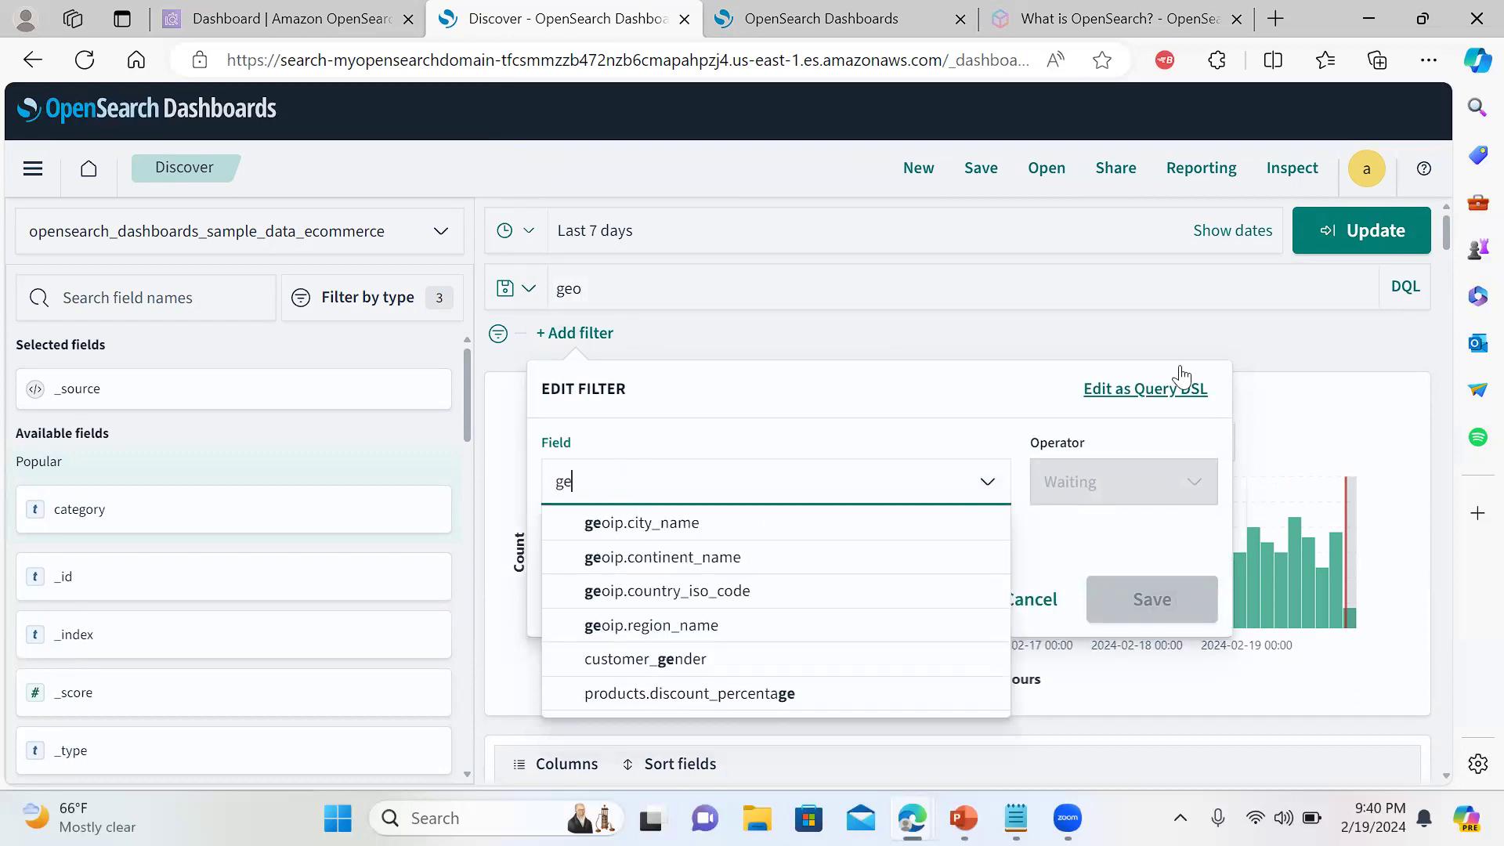
{"action": "left_click", "coordinate": [1256, 313]}
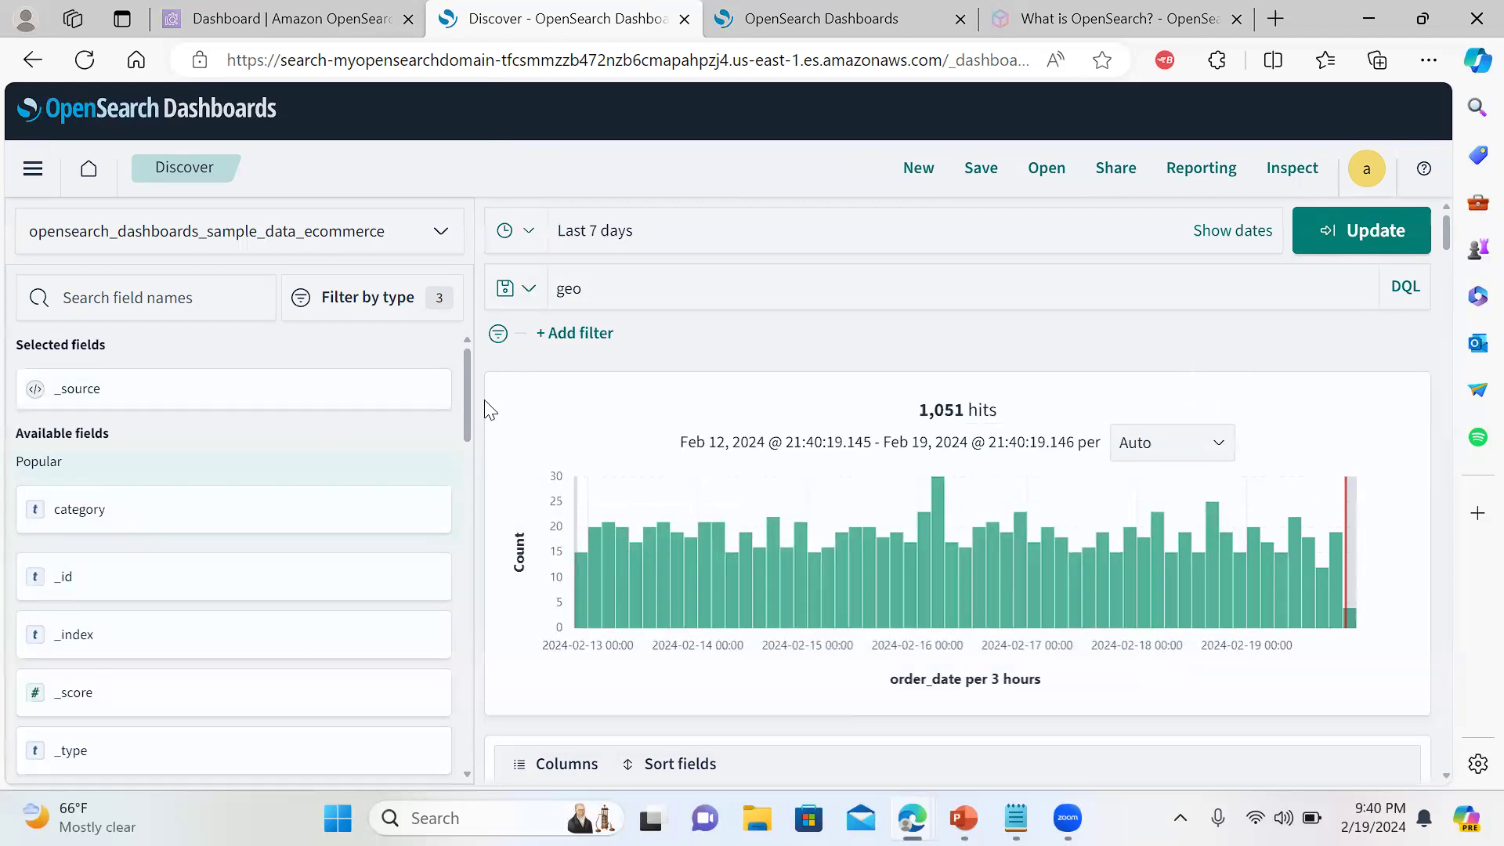
{"action": "mouse_move", "coordinate": [463, 385]}
{"action": "left_mouse_down"}
{"action": "mouse_move", "coordinate": [465, 399]}
{"action": "mouse_move", "coordinate": [468, 381]}
{"action": "left_mouse_up"}
{"action": "left_click_drag", "start_coordinate": [1448, 235], "coordinate": [1454, 269]}
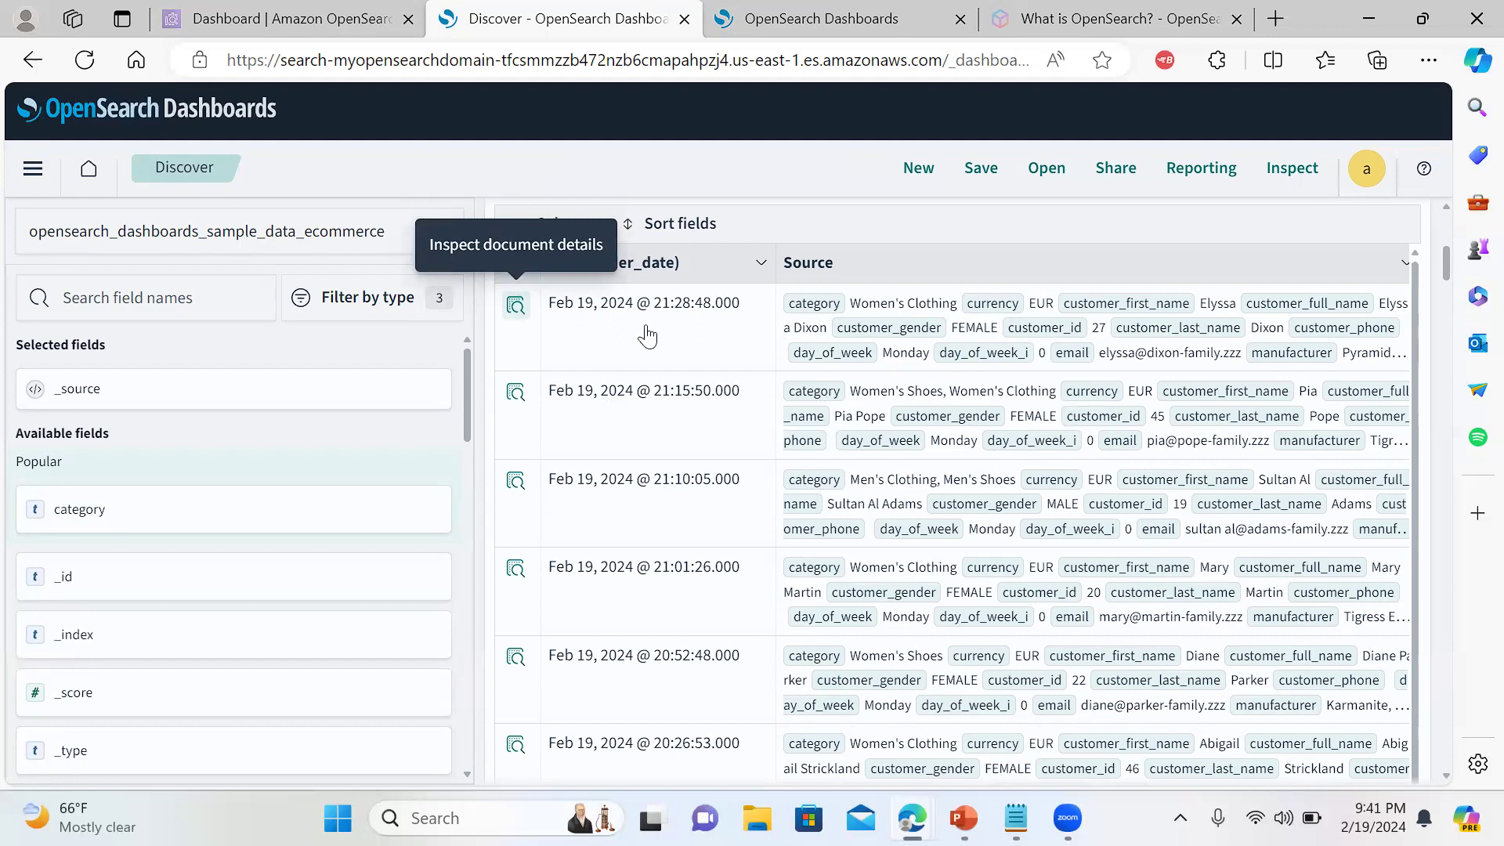
{"action": "left_click", "coordinate": [513, 307]}
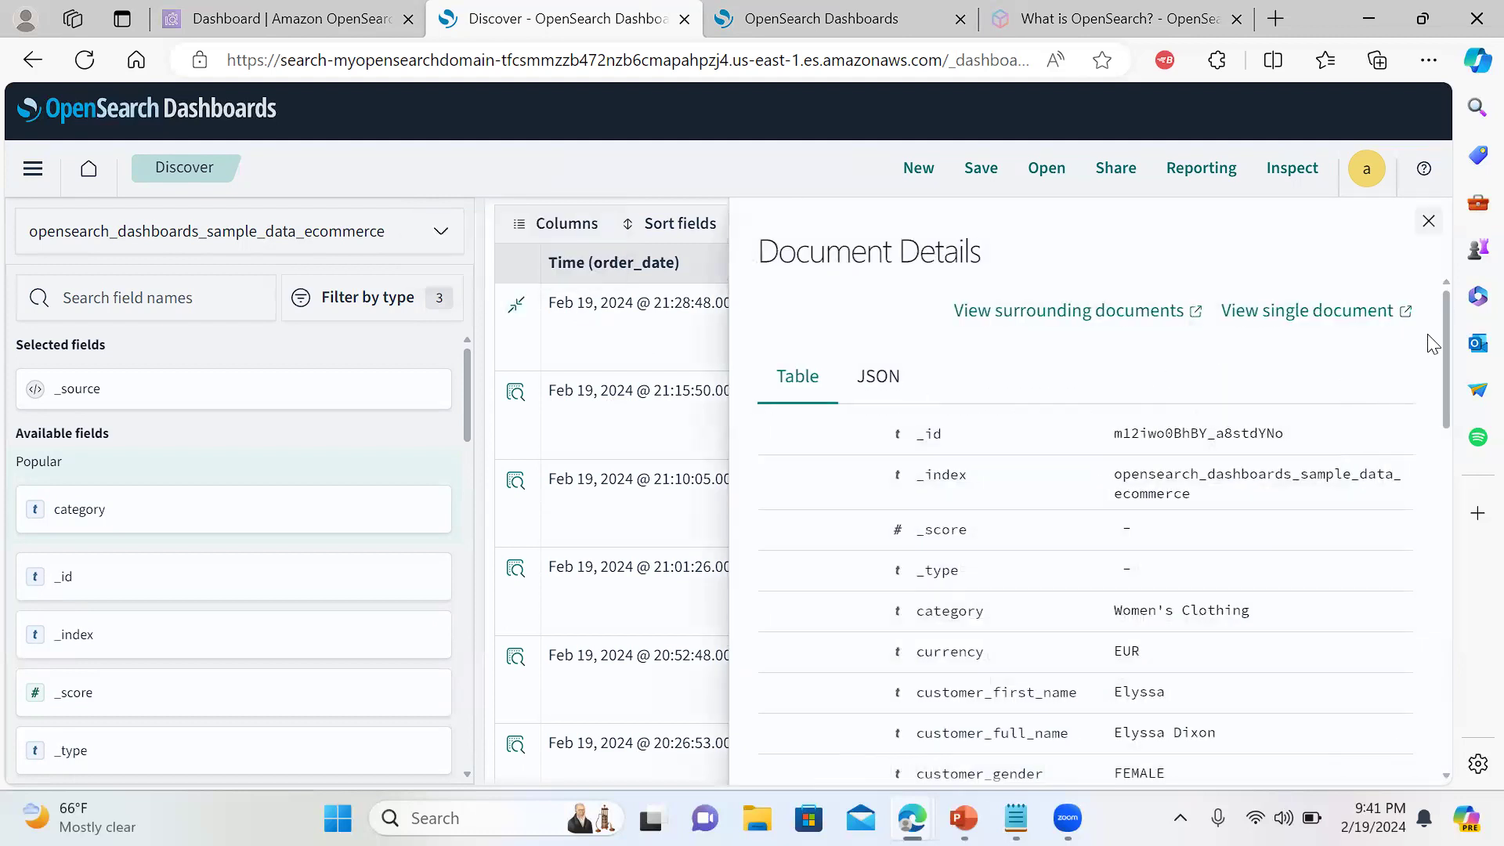
{"action": "left_click_drag", "start_coordinate": [1445, 314], "coordinate": [1439, 509]}
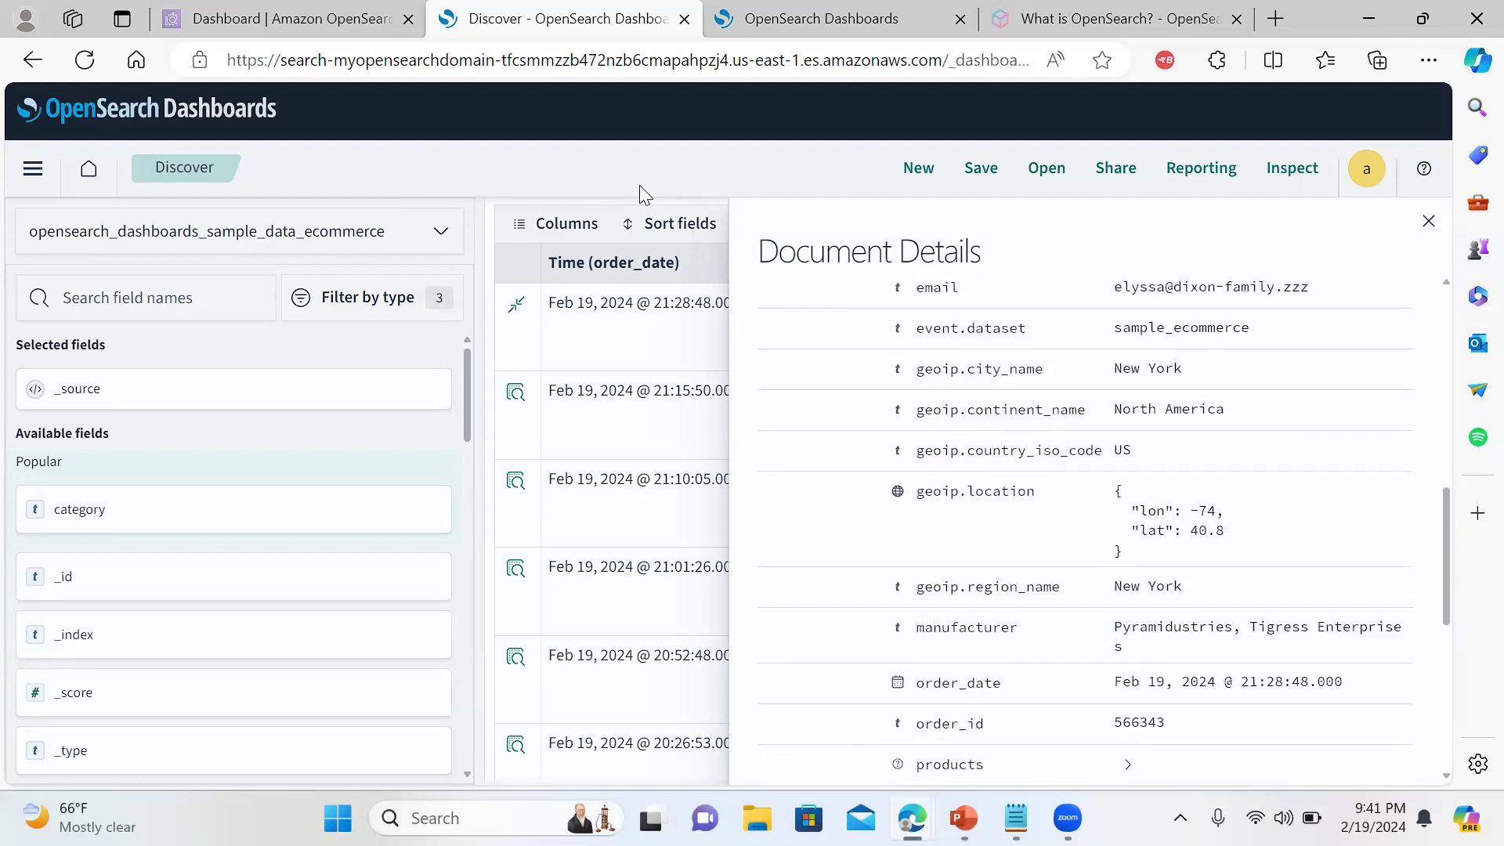
{"action": "left_click", "coordinate": [1428, 227]}
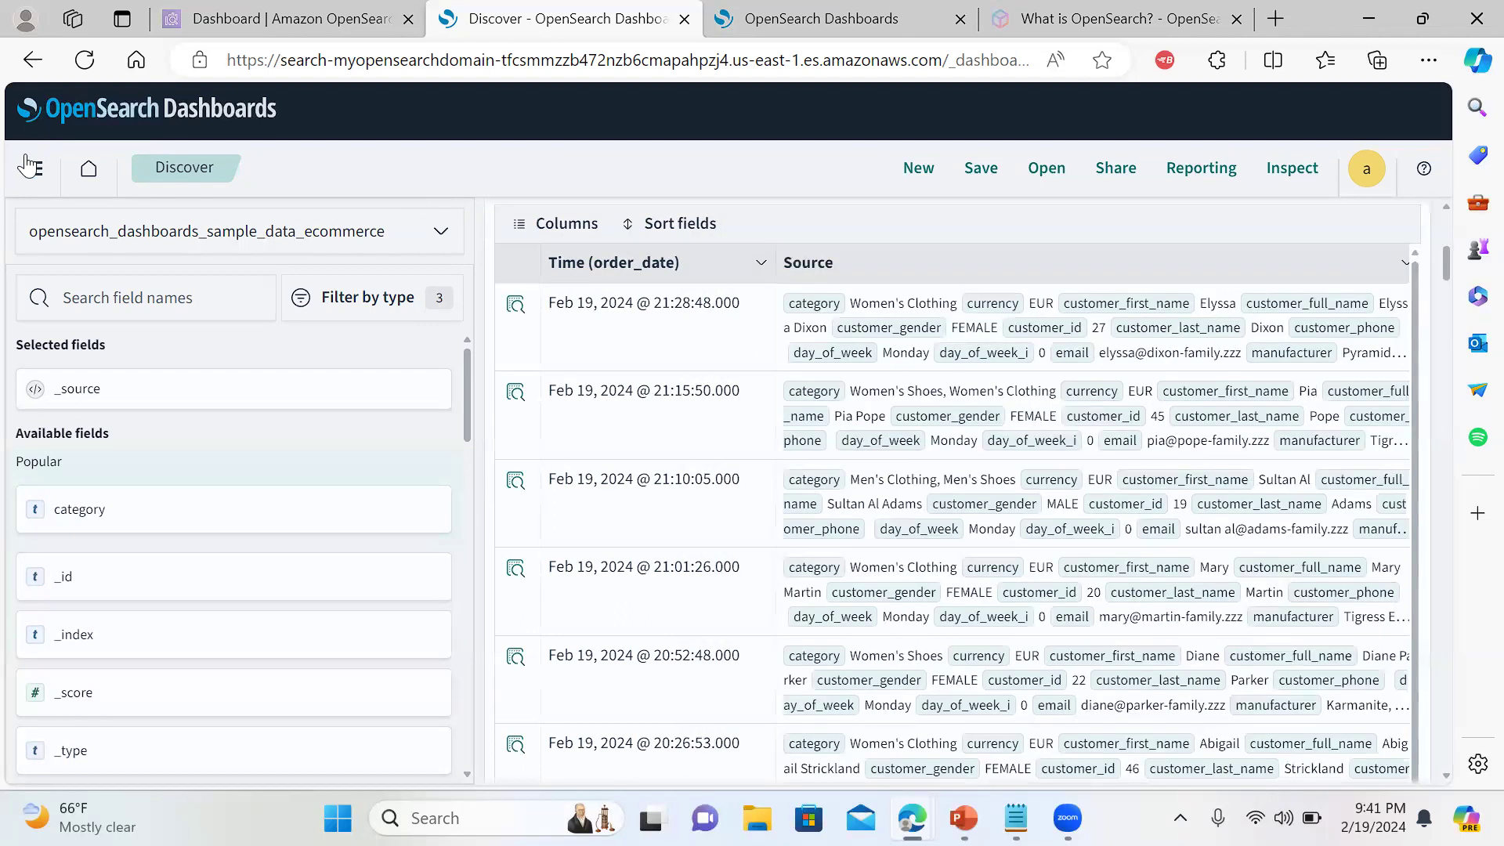
{"action": "left_click", "coordinate": [29, 166]}
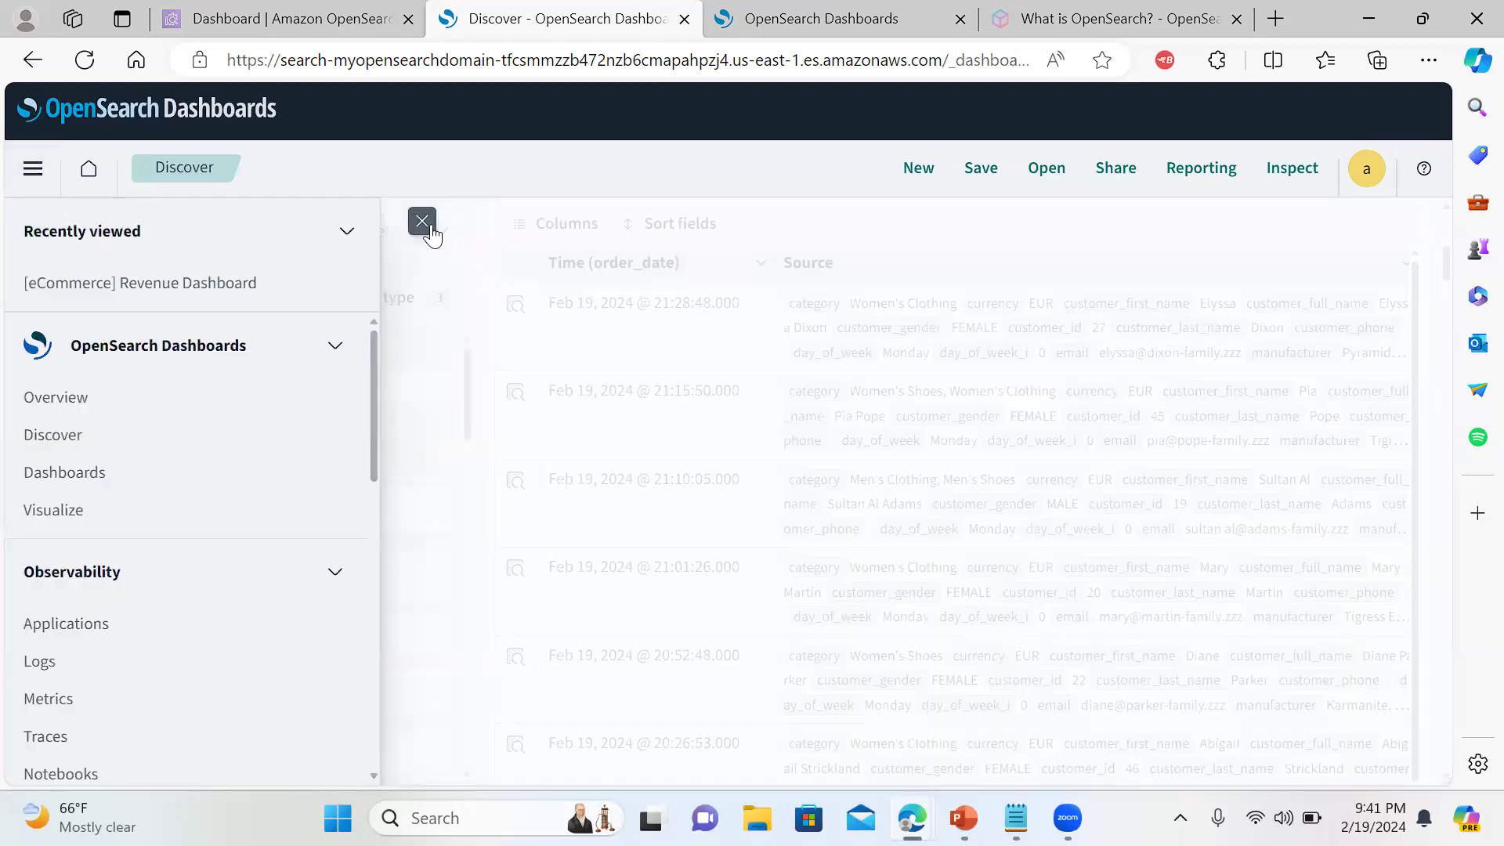
{"action": "left_click", "coordinate": [422, 221]}
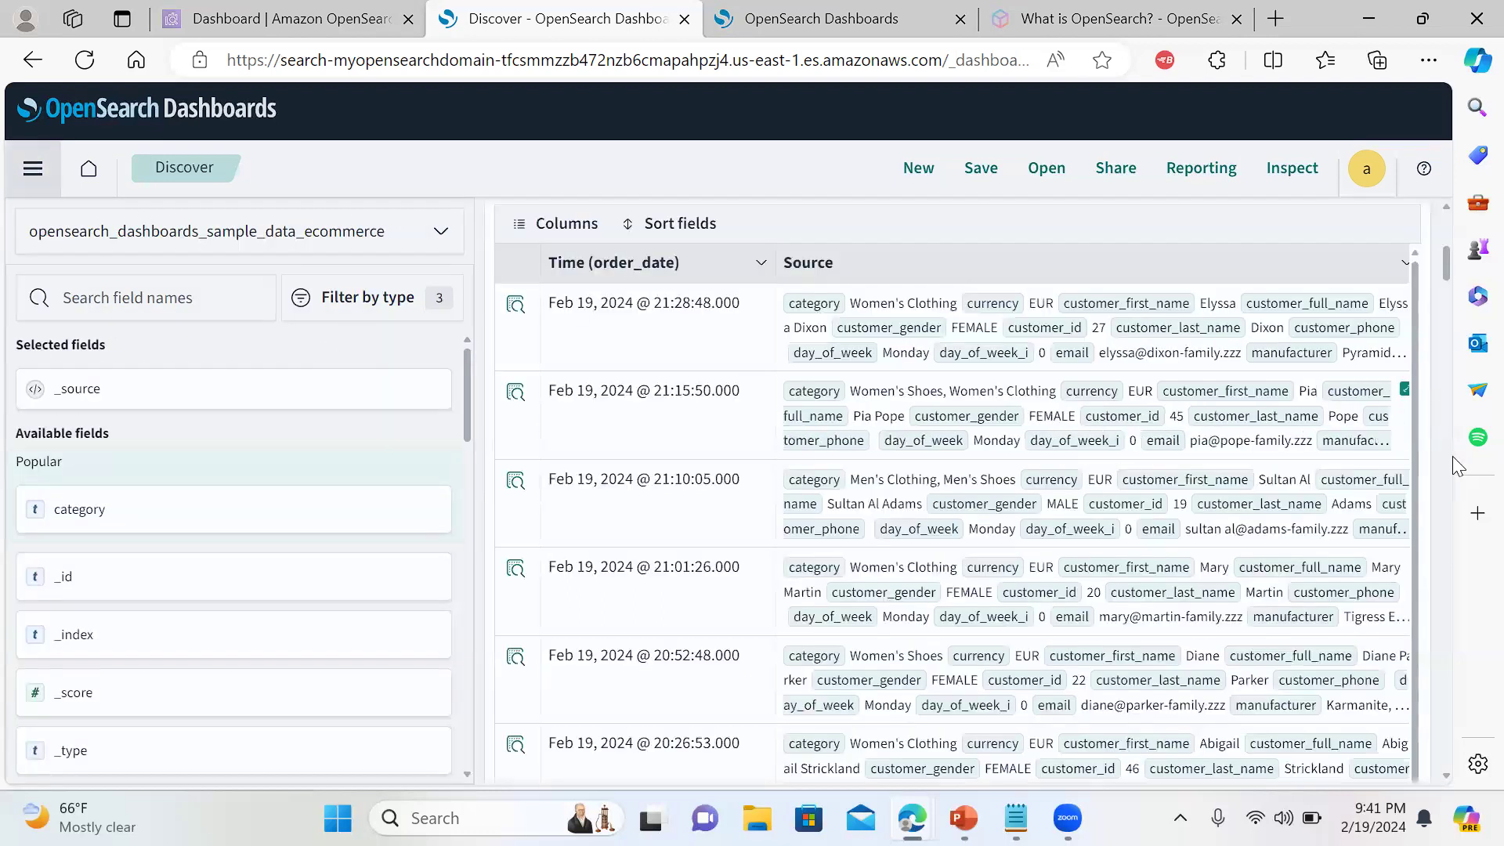
{"action": "scroll", "coordinate": [1446, 278], "scroll_direction": "up", "scroll_amount": 5}
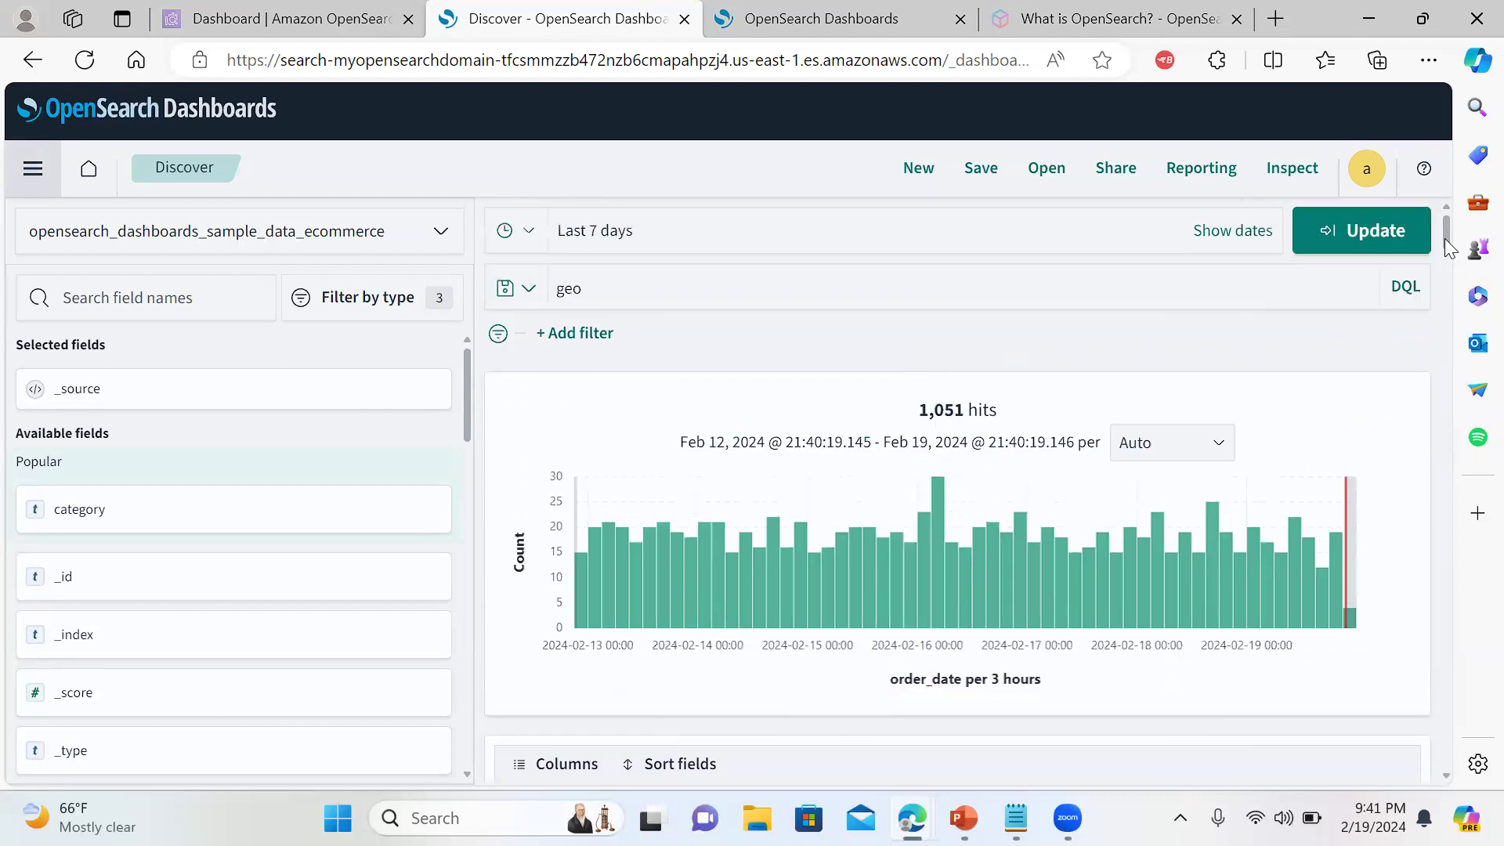
{"action": "left_click_drag", "start_coordinate": [467, 420], "coordinate": [473, 615]}
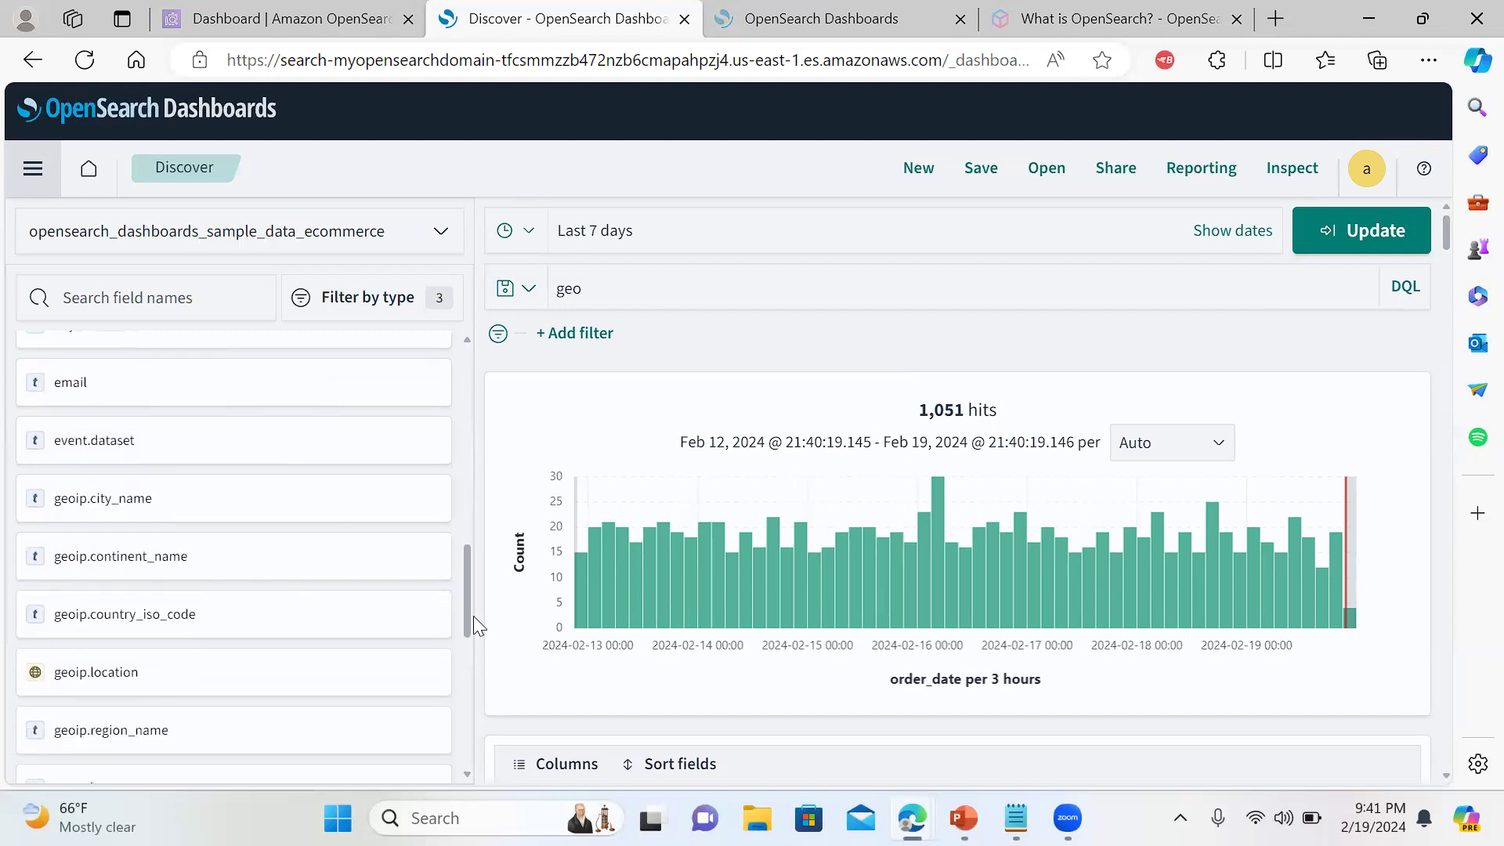
Switch to the continent bar chart tab and read each continent's order count
{"action": "left_click", "coordinate": [810, 14]}
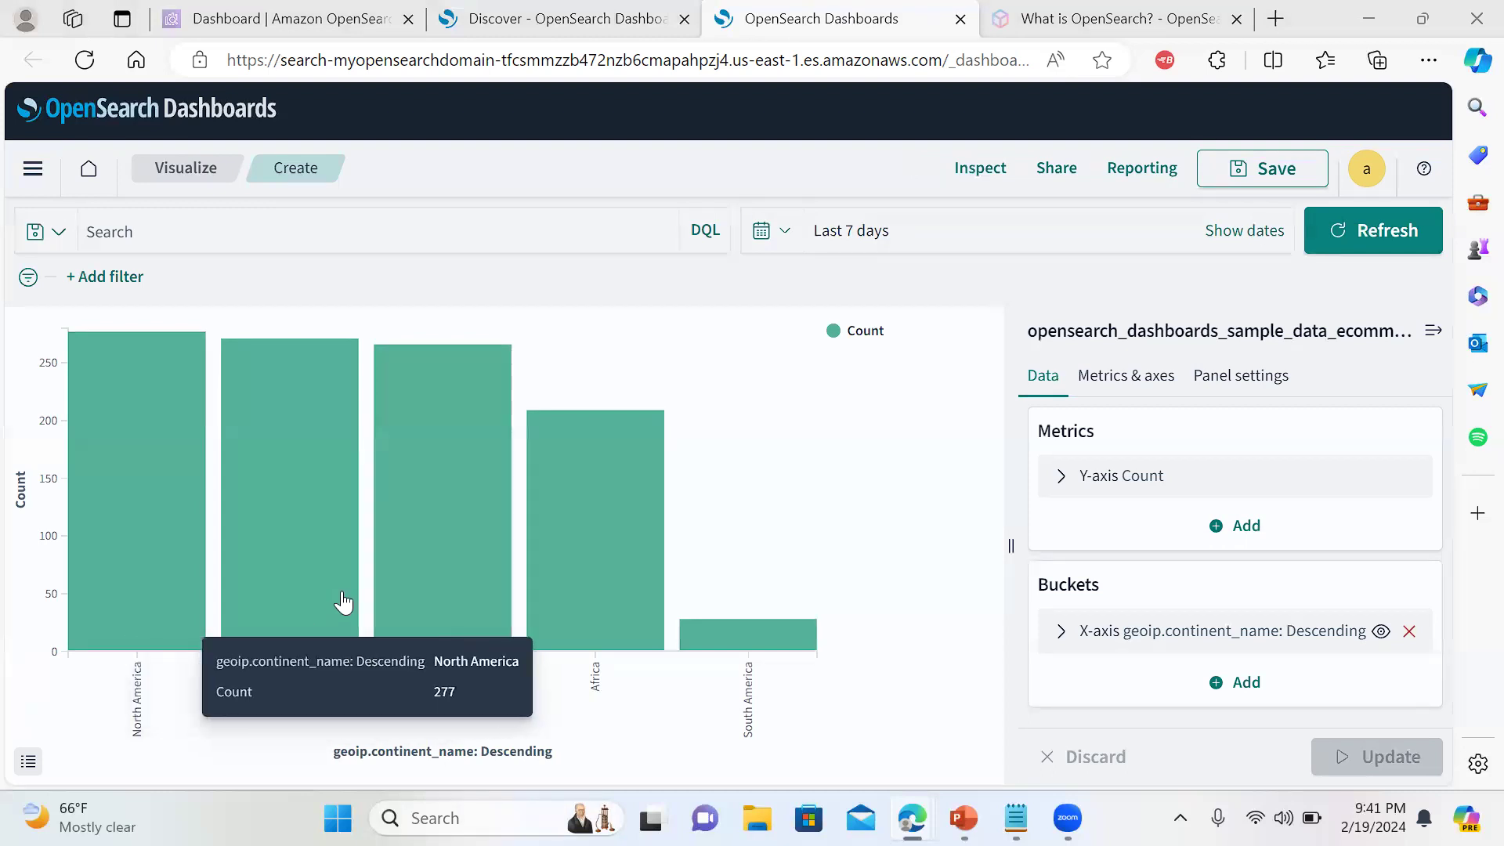
{"action": "mouse_move", "coordinate": [317, 593]}
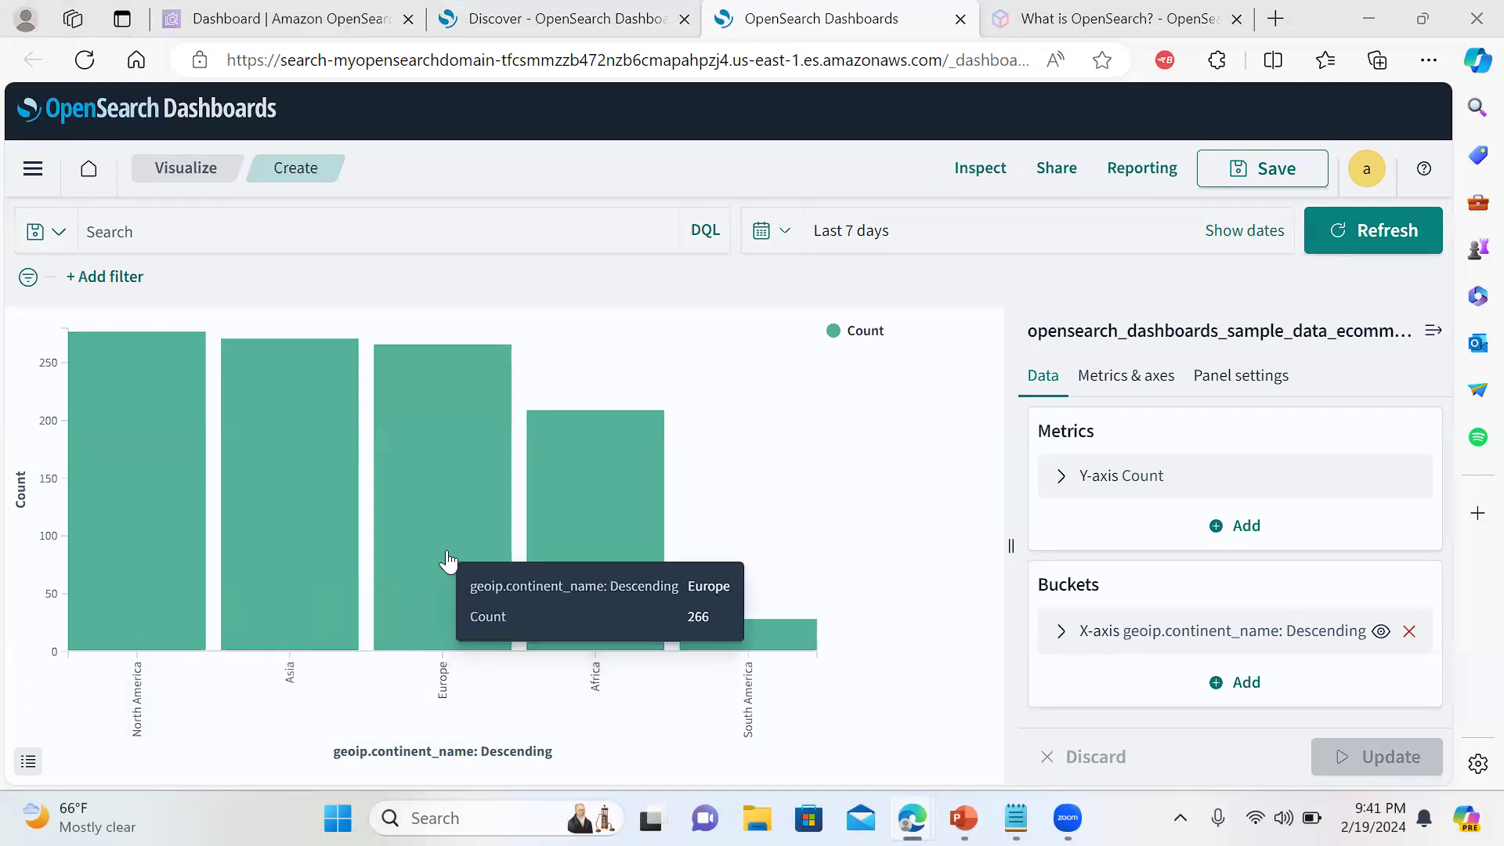
{"action": "mouse_move", "coordinate": [580, 567]}
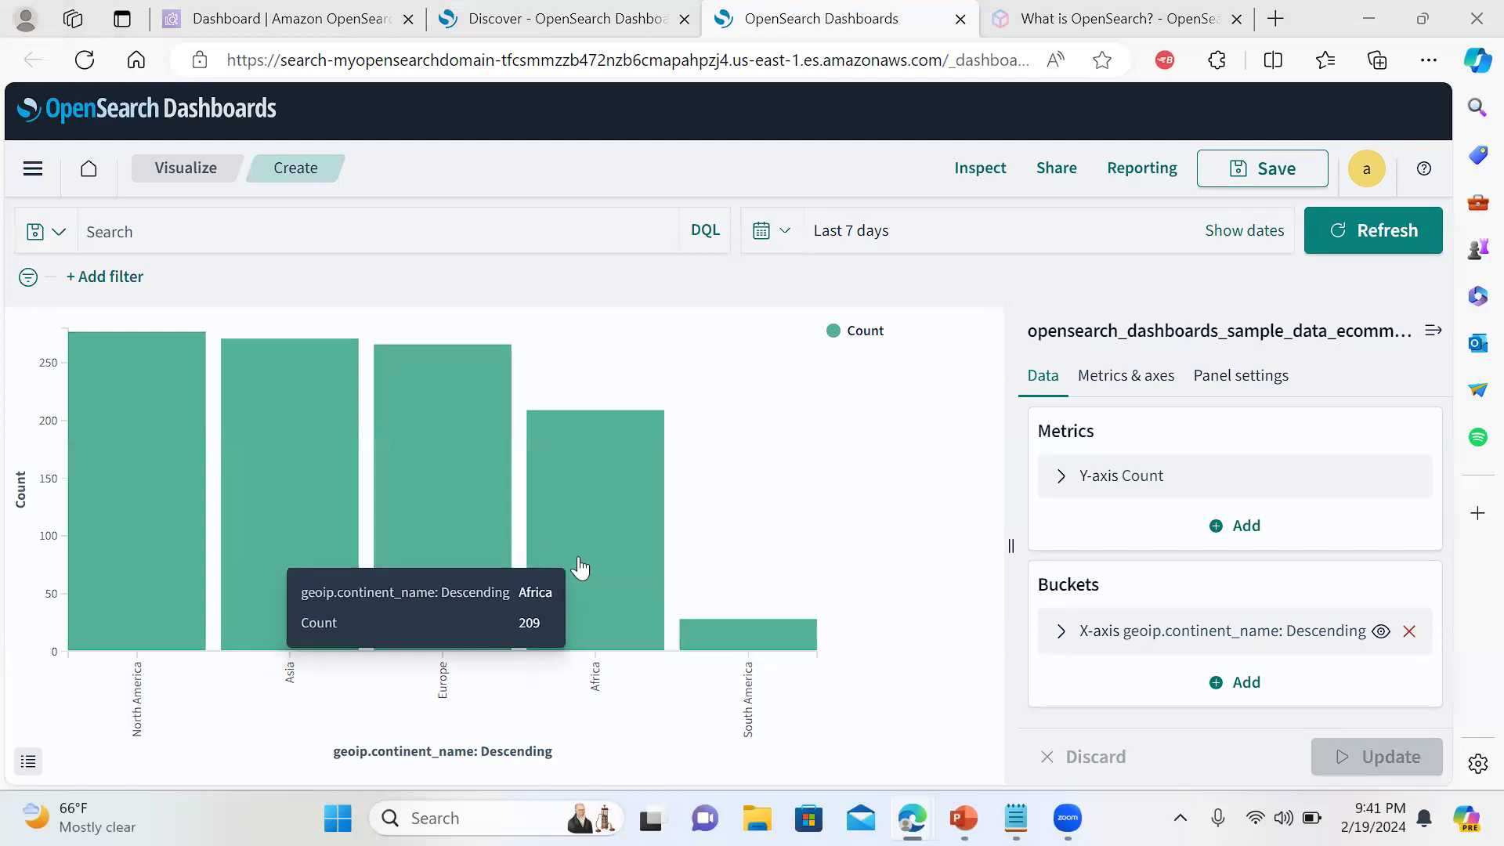
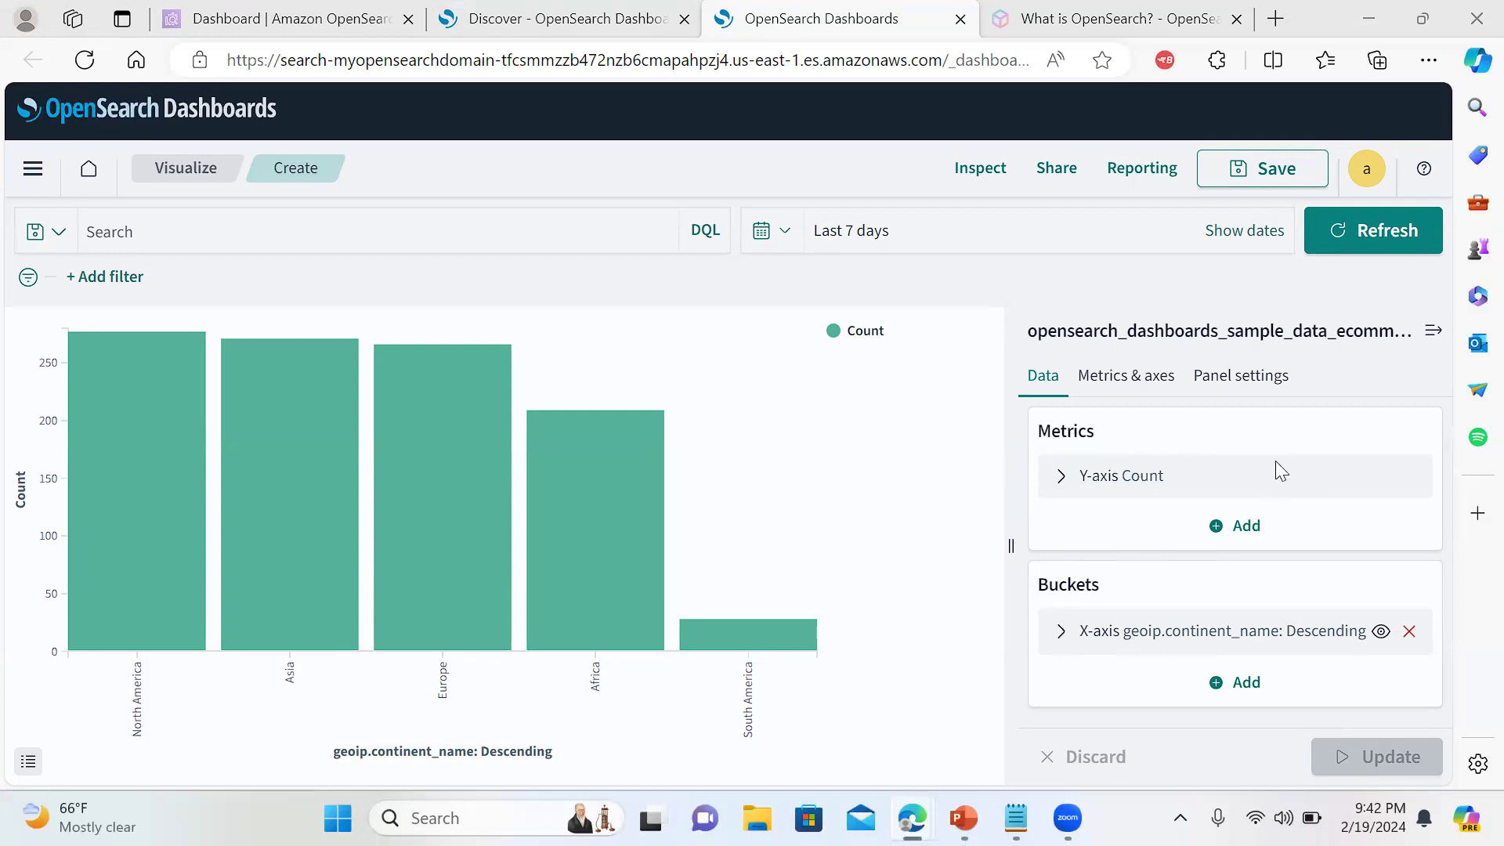
Glance at the Metrics add options, then switch to the Discover view of the ecommerce data
{"action": "left_click", "coordinate": [1247, 527]}
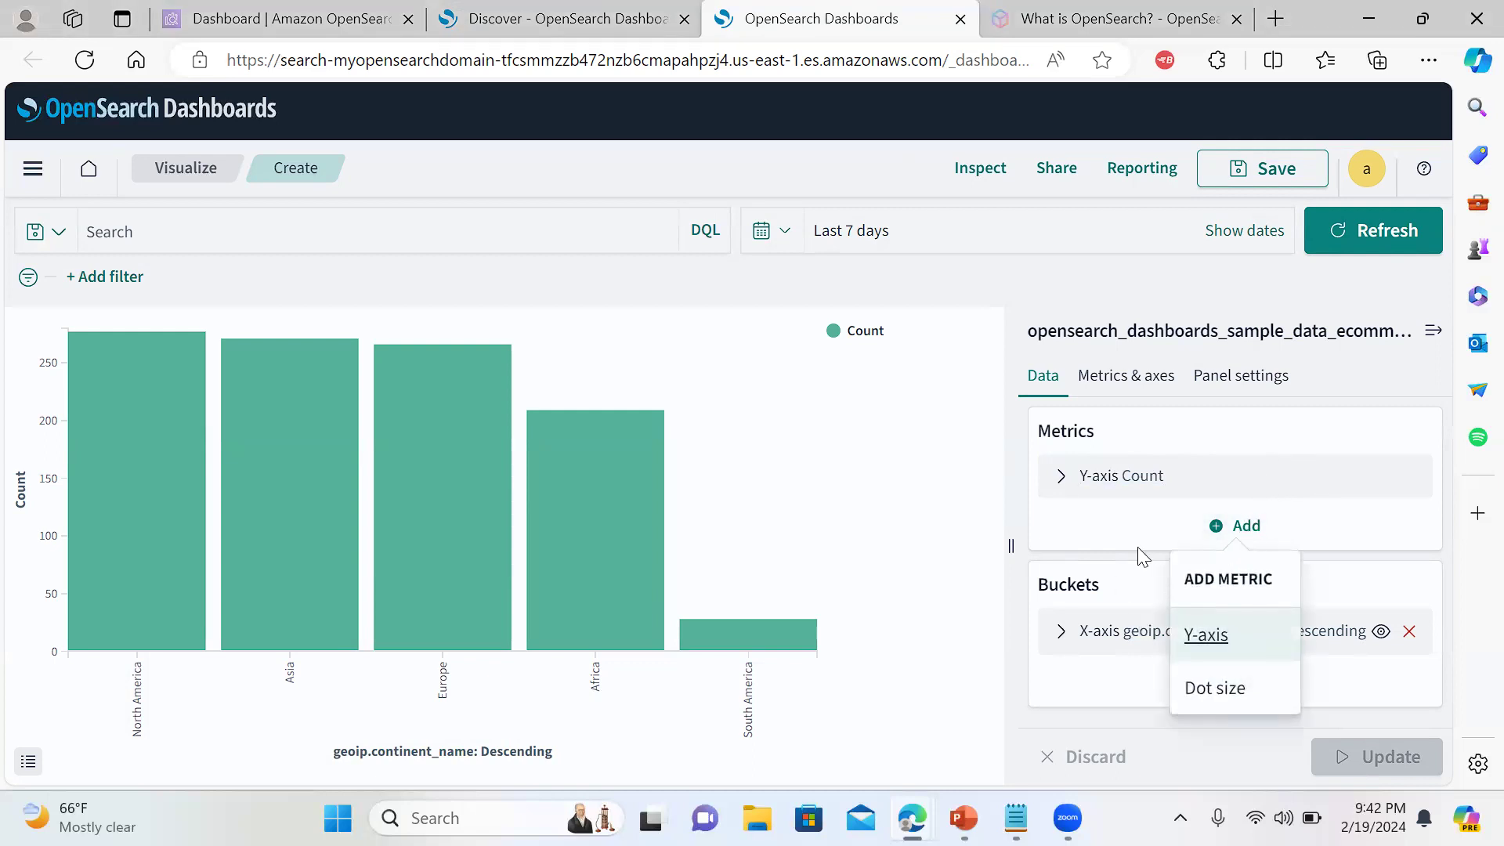
{"action": "left_click", "coordinate": [1117, 510]}
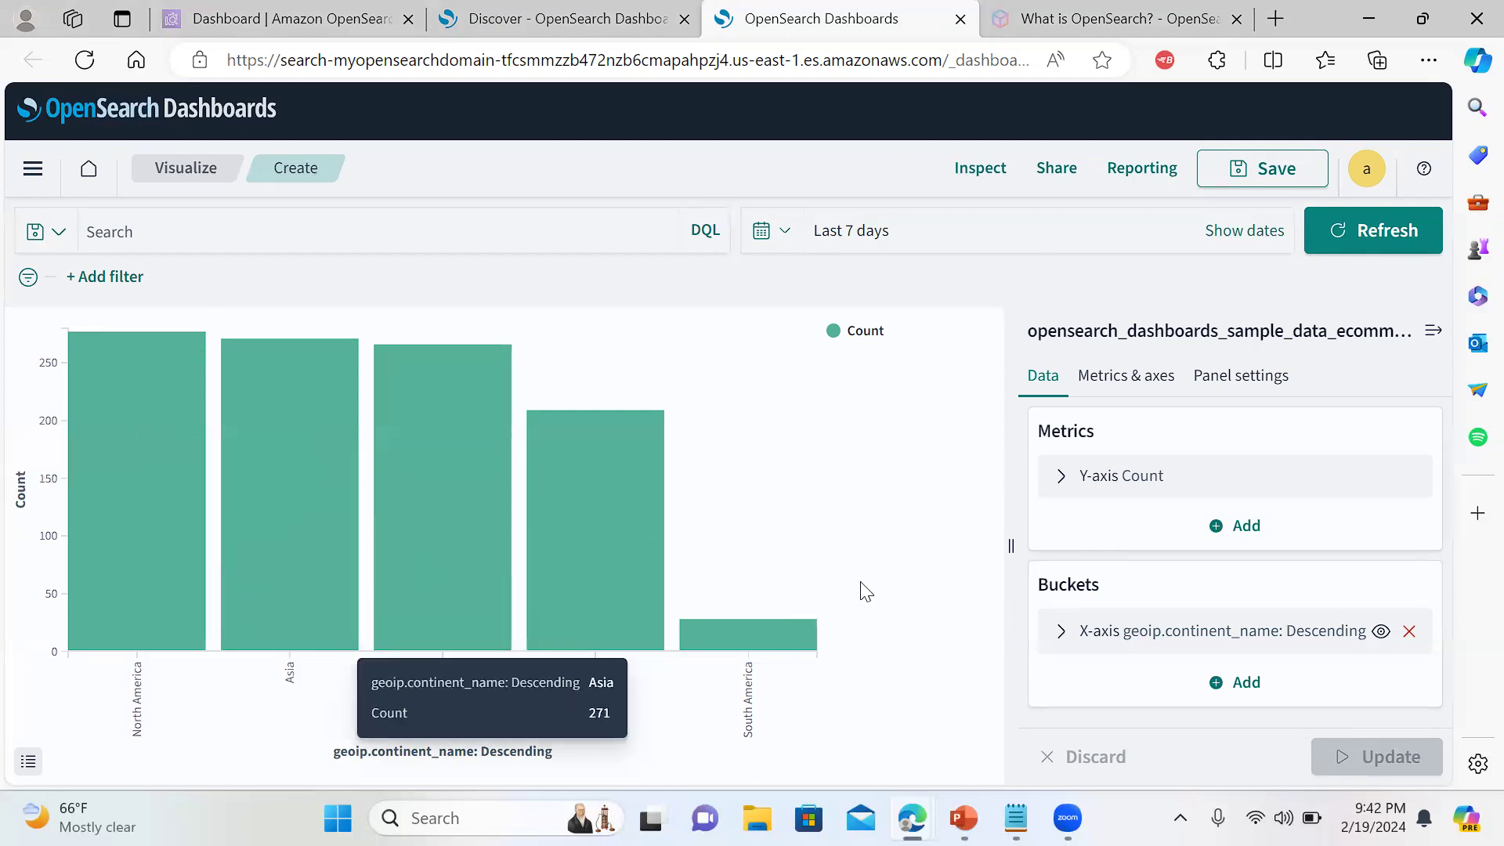
{"action": "left_click", "coordinate": [626, 16]}
Check manufacturer's top values, then add manufacturer and order_date as result columns
{"action": "left_click_drag", "start_coordinate": [468, 603], "coordinate": [465, 680]}
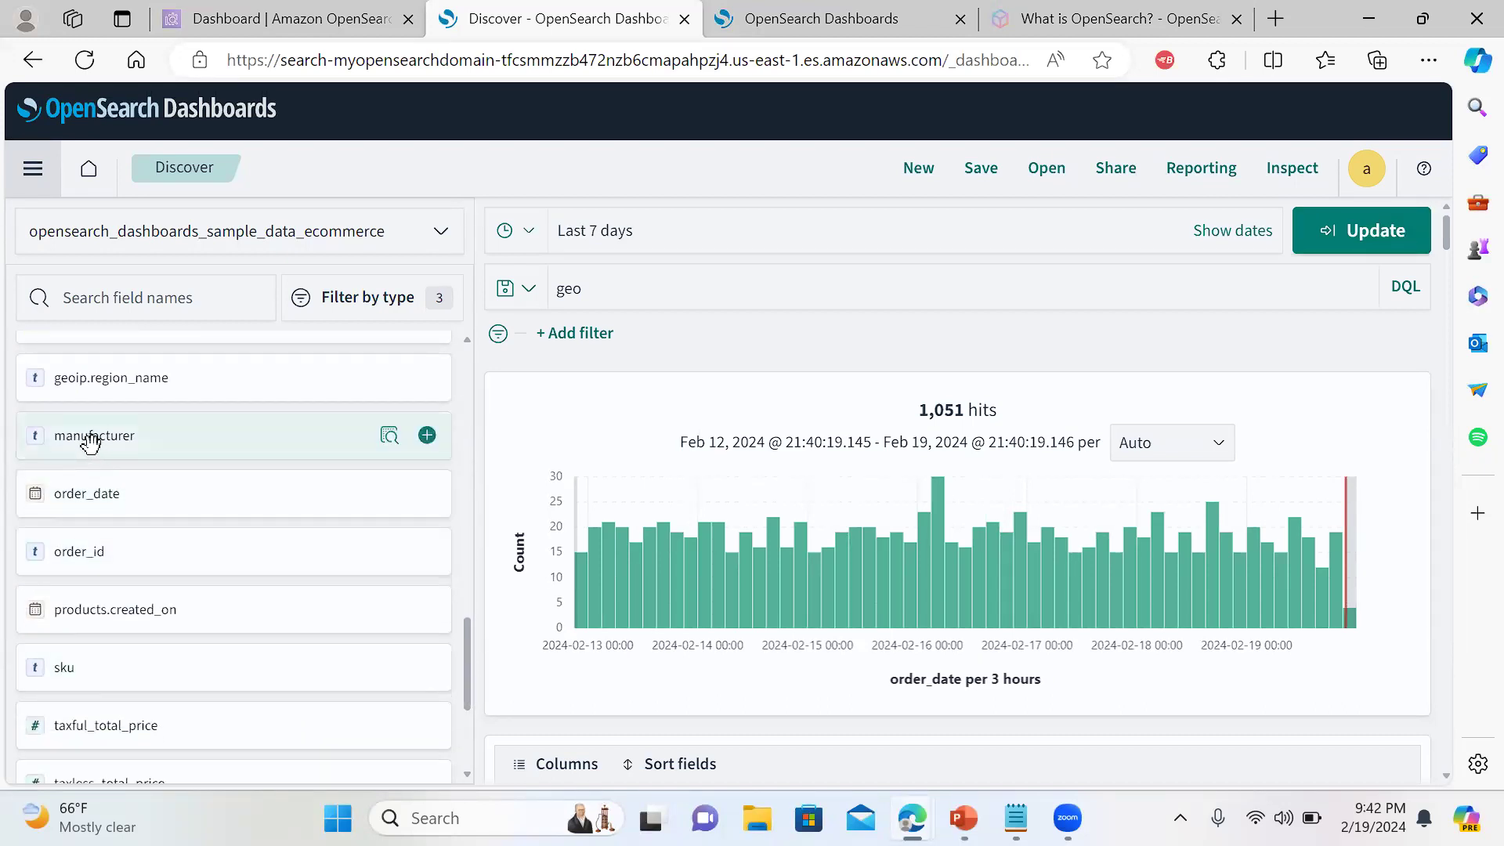
{"action": "left_click", "coordinate": [389, 437]}
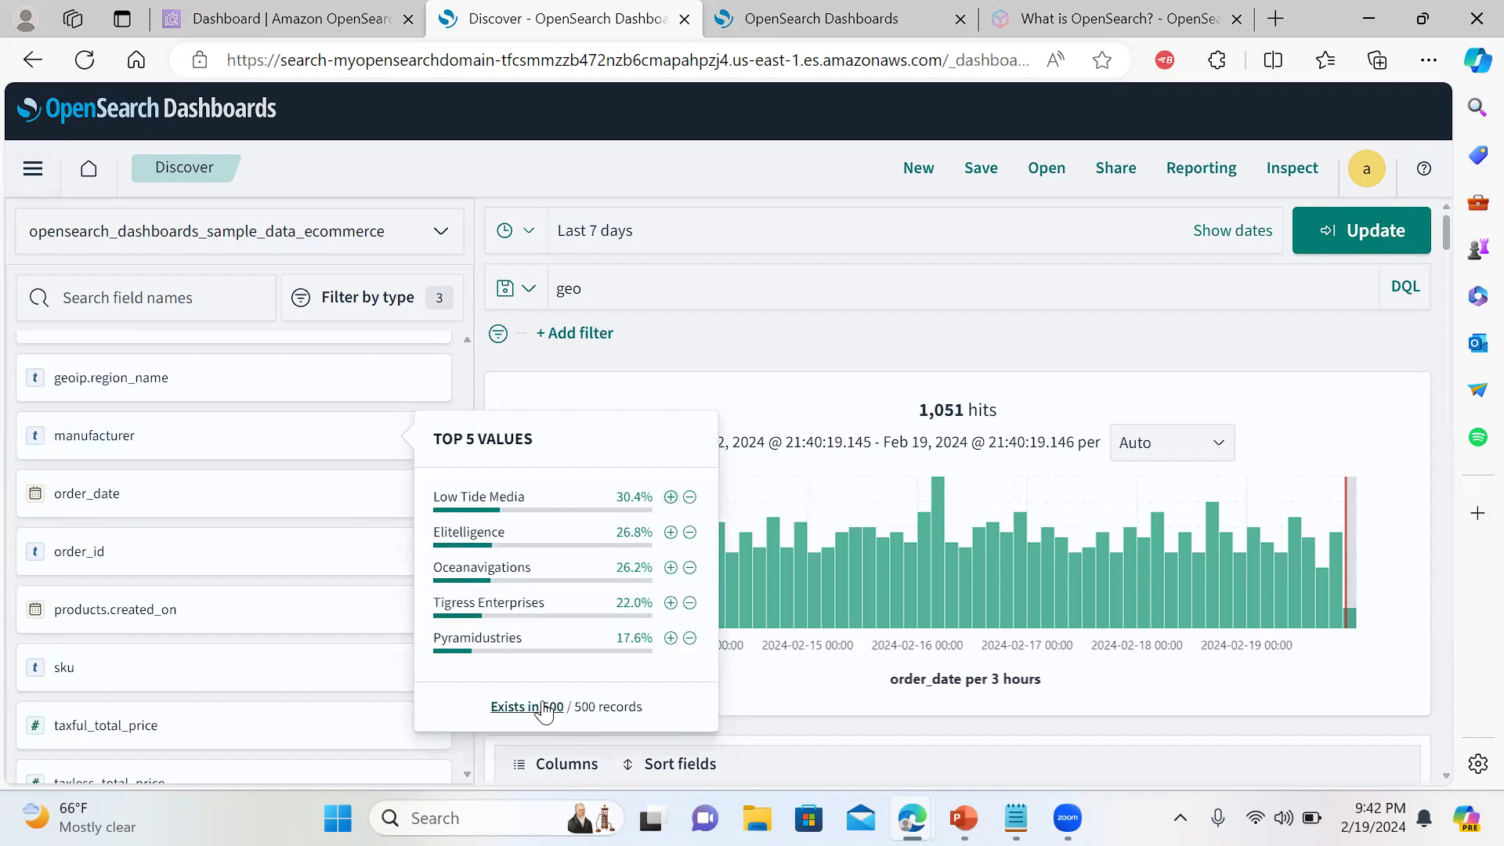
{"action": "left_click_drag", "start_coordinate": [386, 437], "coordinate": [245, 441]}
{"action": "right_click", "coordinate": [263, 440]}
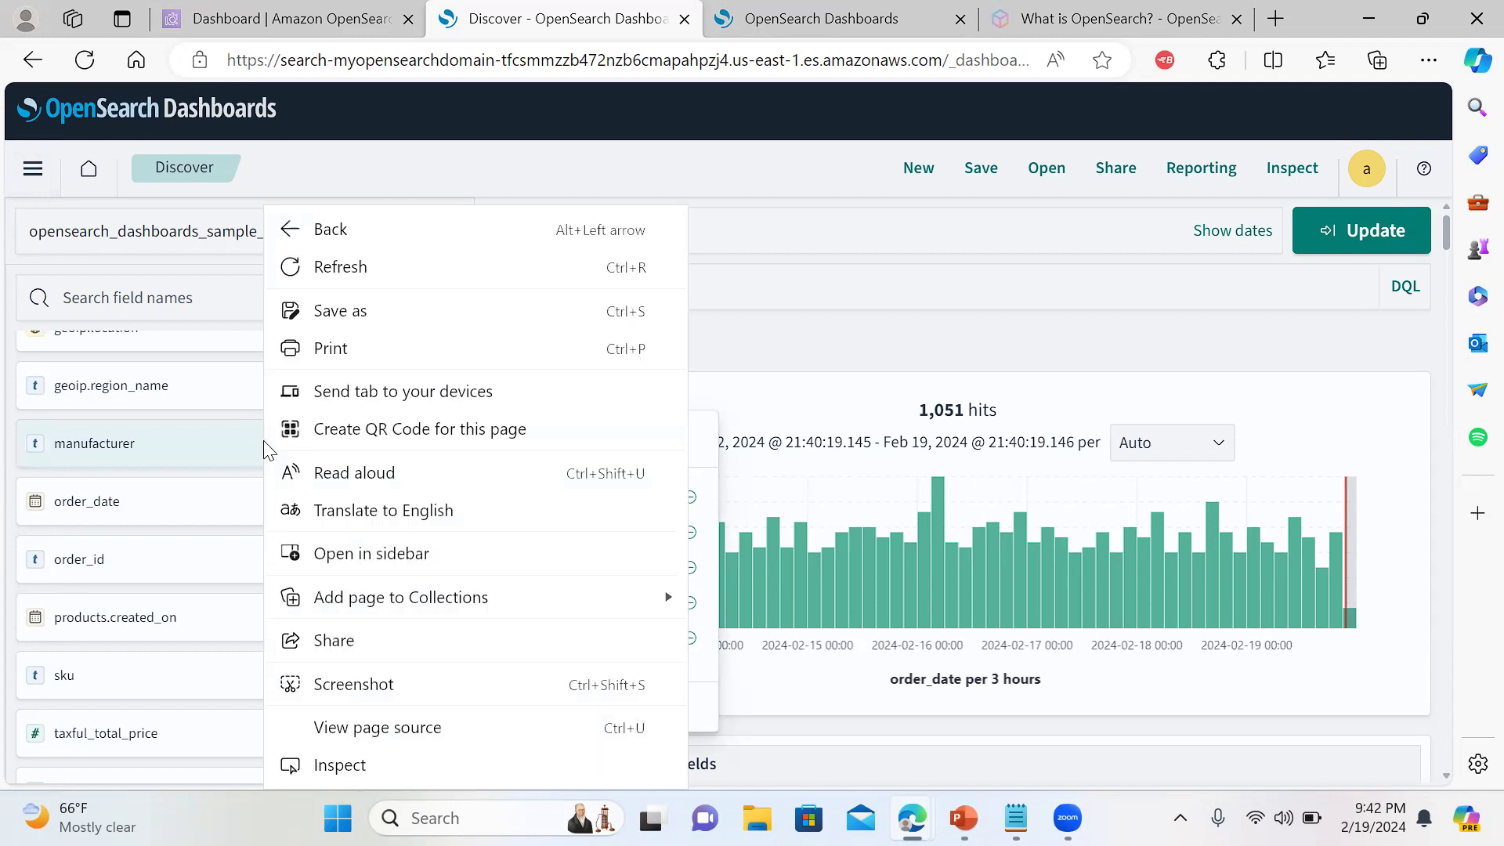
{"action": "left_click", "coordinate": [197, 440]}
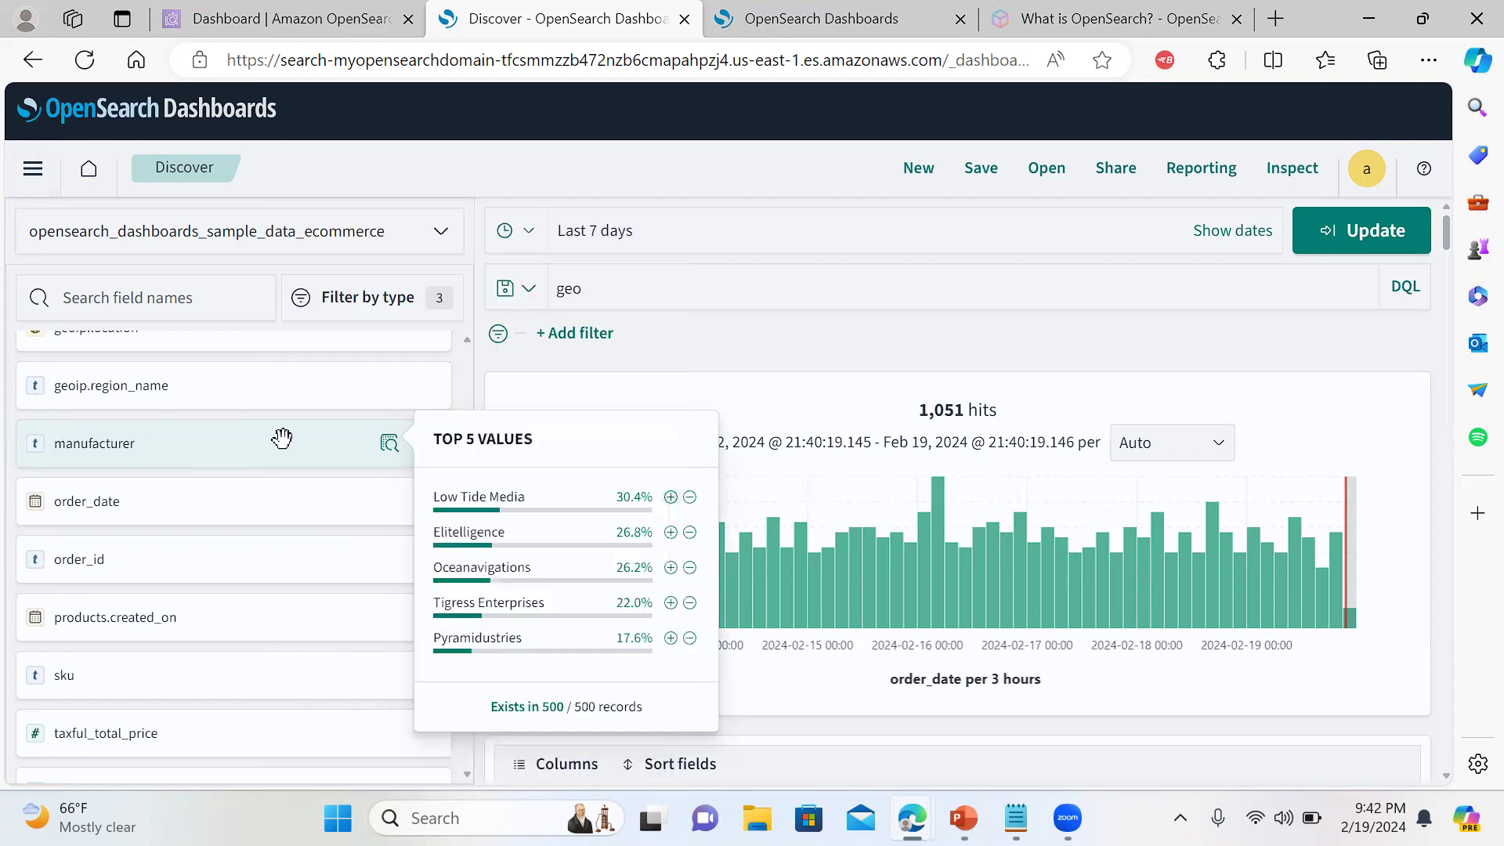
{"action": "left_click", "coordinate": [388, 453]}
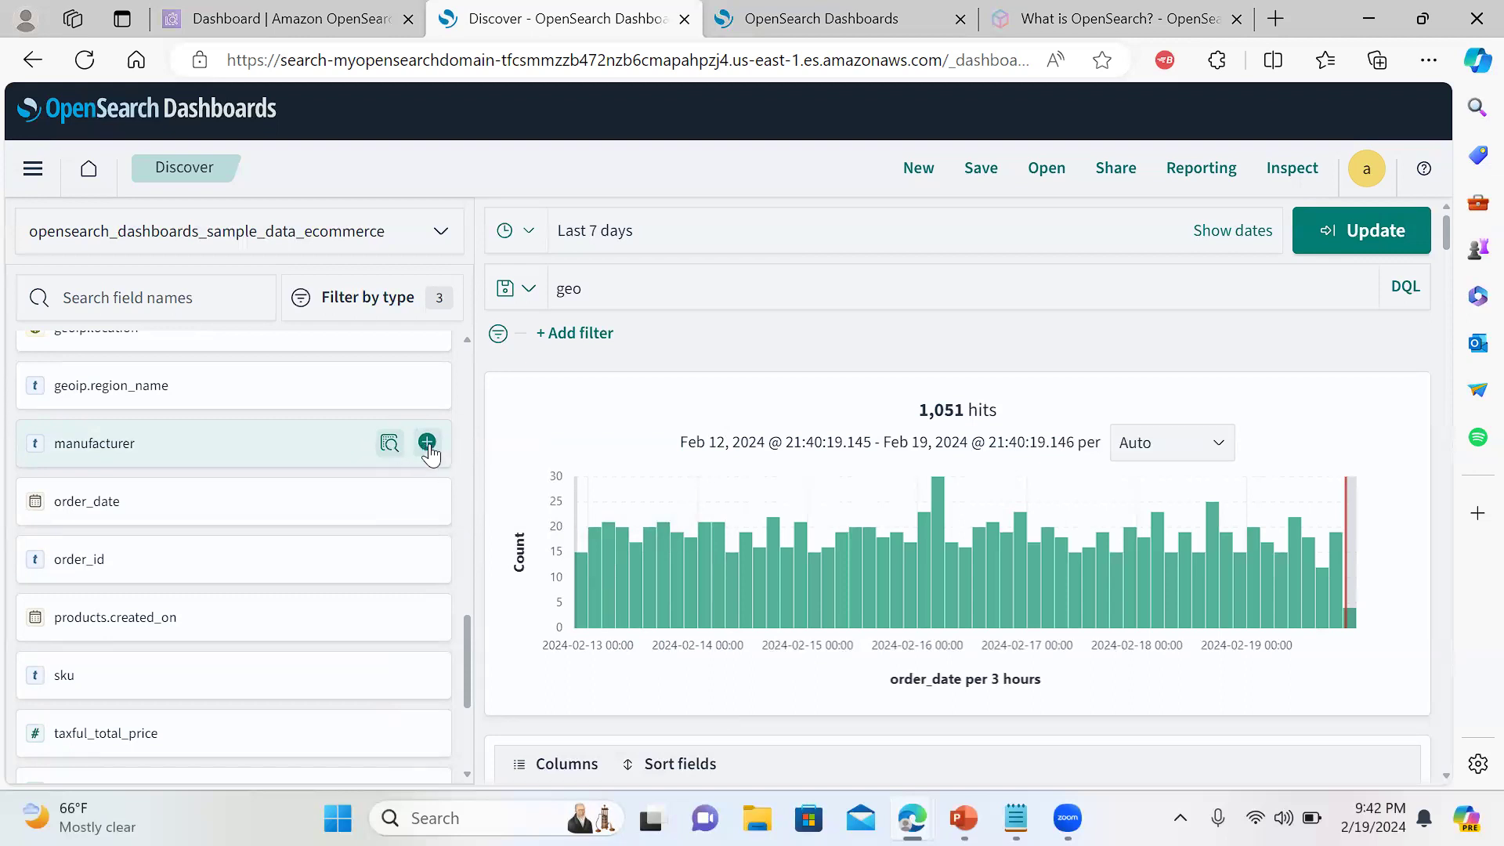
{"action": "left_click", "coordinate": [427, 444]}
{"action": "left_click", "coordinate": [428, 451]}
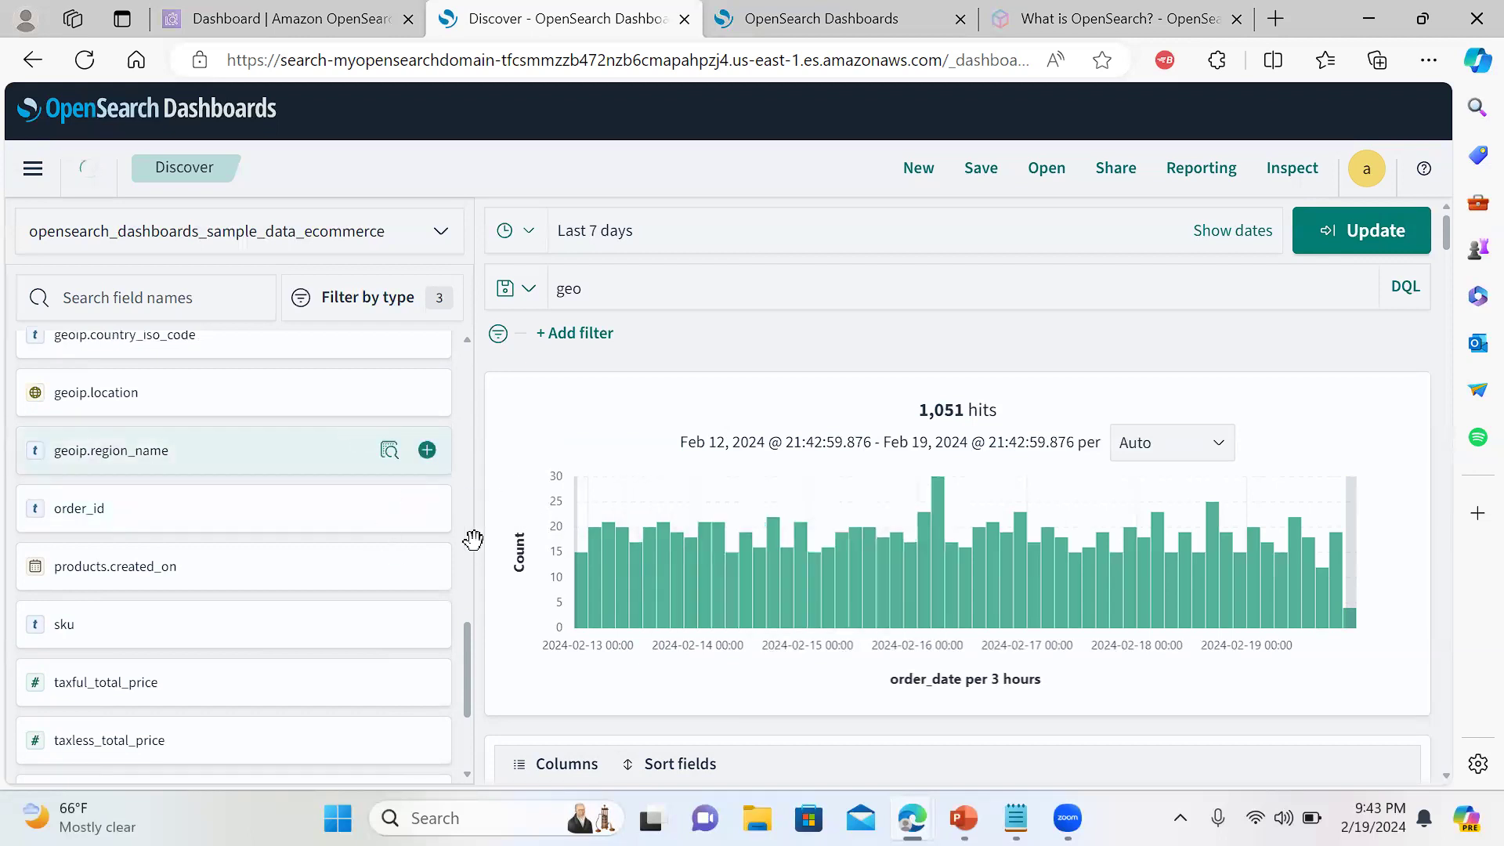
Scroll the field list to Selected fields and remove the manufacturer column from the results
{"action": "mouse_move", "coordinate": [468, 660]}
{"action": "left_mouse_down"}
{"action": "mouse_move", "coordinate": [490, 571]}
{"action": "mouse_move", "coordinate": [494, 430]}
{"action": "mouse_move", "coordinate": [479, 650]}
{"action": "left_mouse_up"}
{"action": "left_click_drag", "start_coordinate": [1446, 232], "coordinate": [1429, 202]}
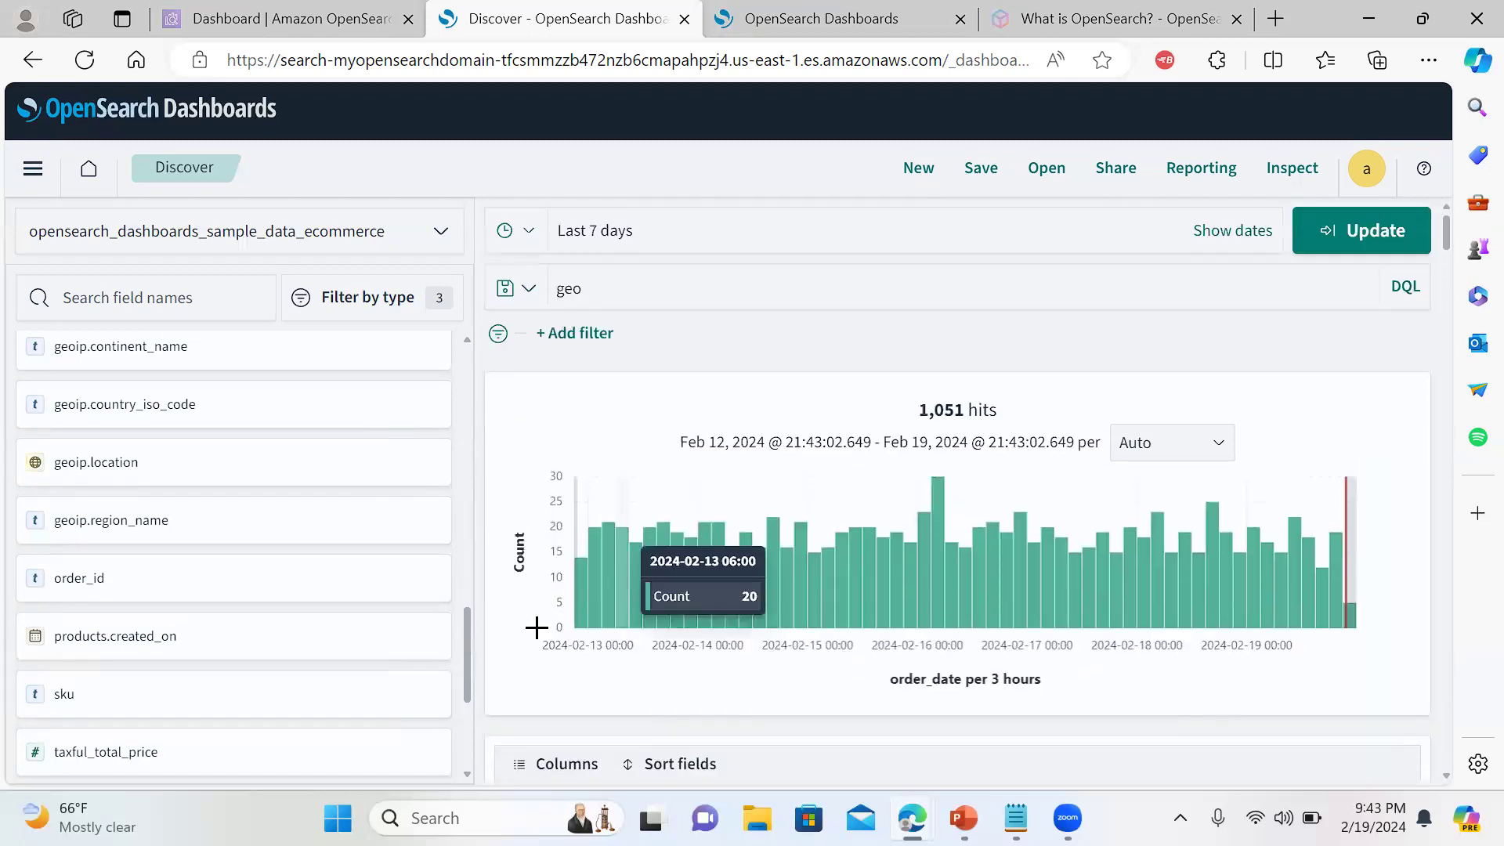
{"action": "left_click_drag", "start_coordinate": [466, 639], "coordinate": [472, 384]}
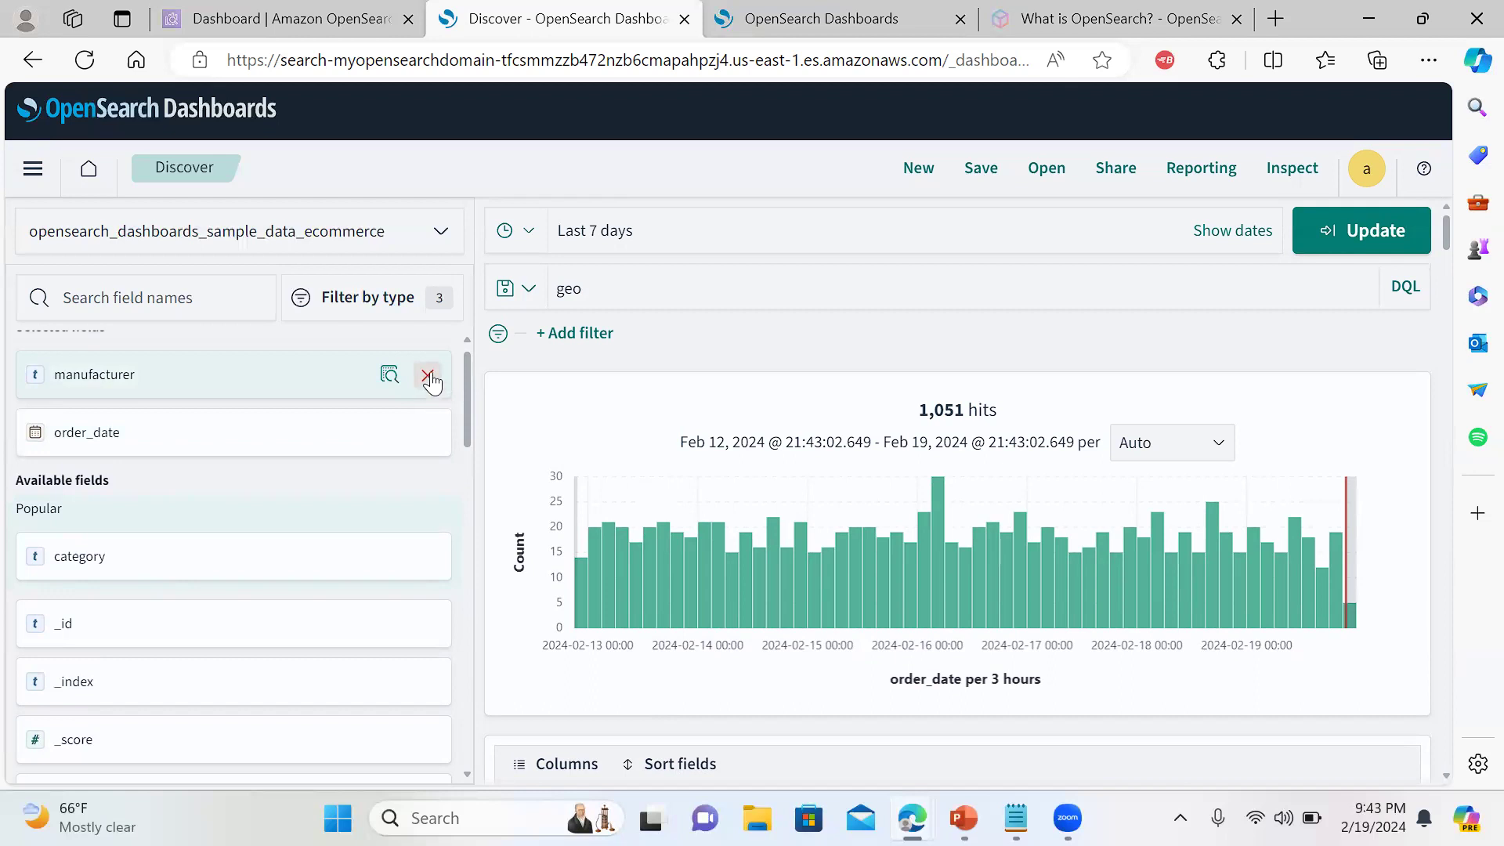
{"action": "scroll", "coordinate": [470, 454], "scroll_direction": "up", "scroll_amount": 1}
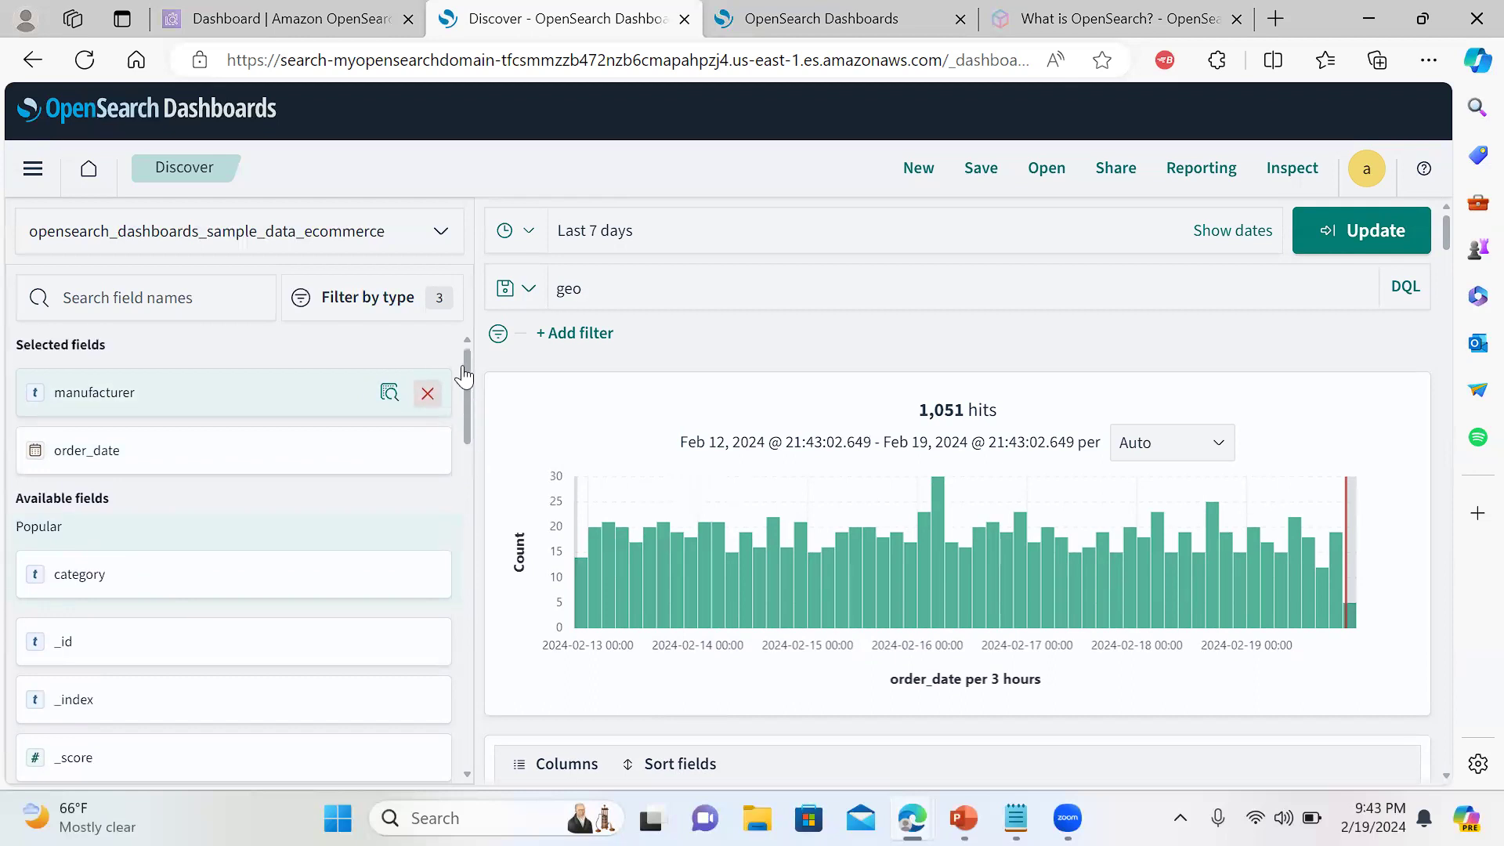
{"action": "left_click", "coordinate": [429, 395]}
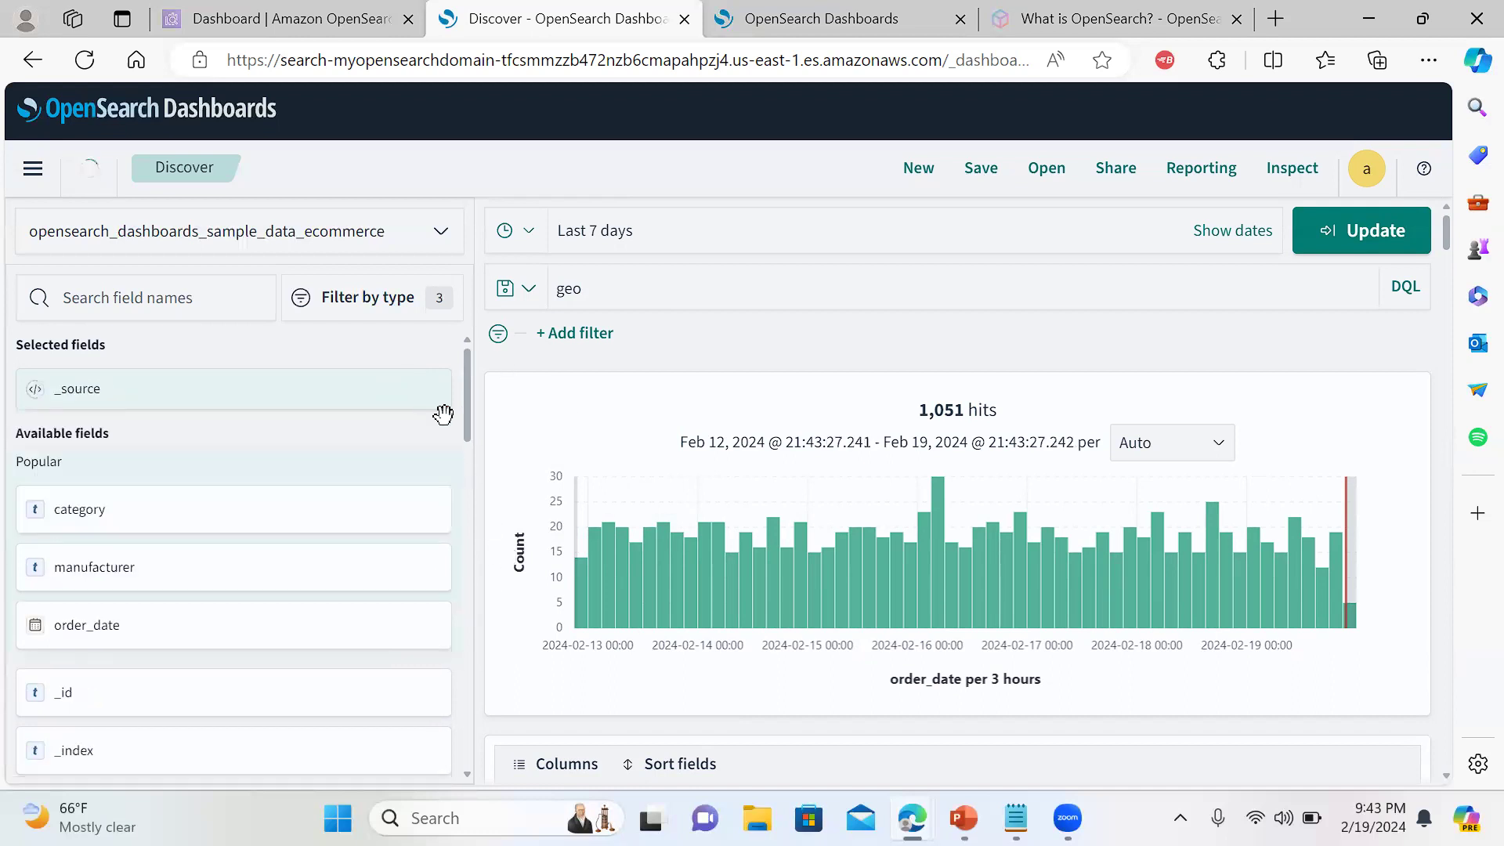
Add a 'manufacturer: exists' filter from its top values, then return to the continent bar chart
{"action": "mouse_move", "coordinate": [466, 403]}
{"action": "left_mouse_down"}
{"action": "mouse_move", "coordinate": [474, 451]}
{"action": "mouse_move", "coordinate": [475, 398]}
{"action": "left_mouse_up"}
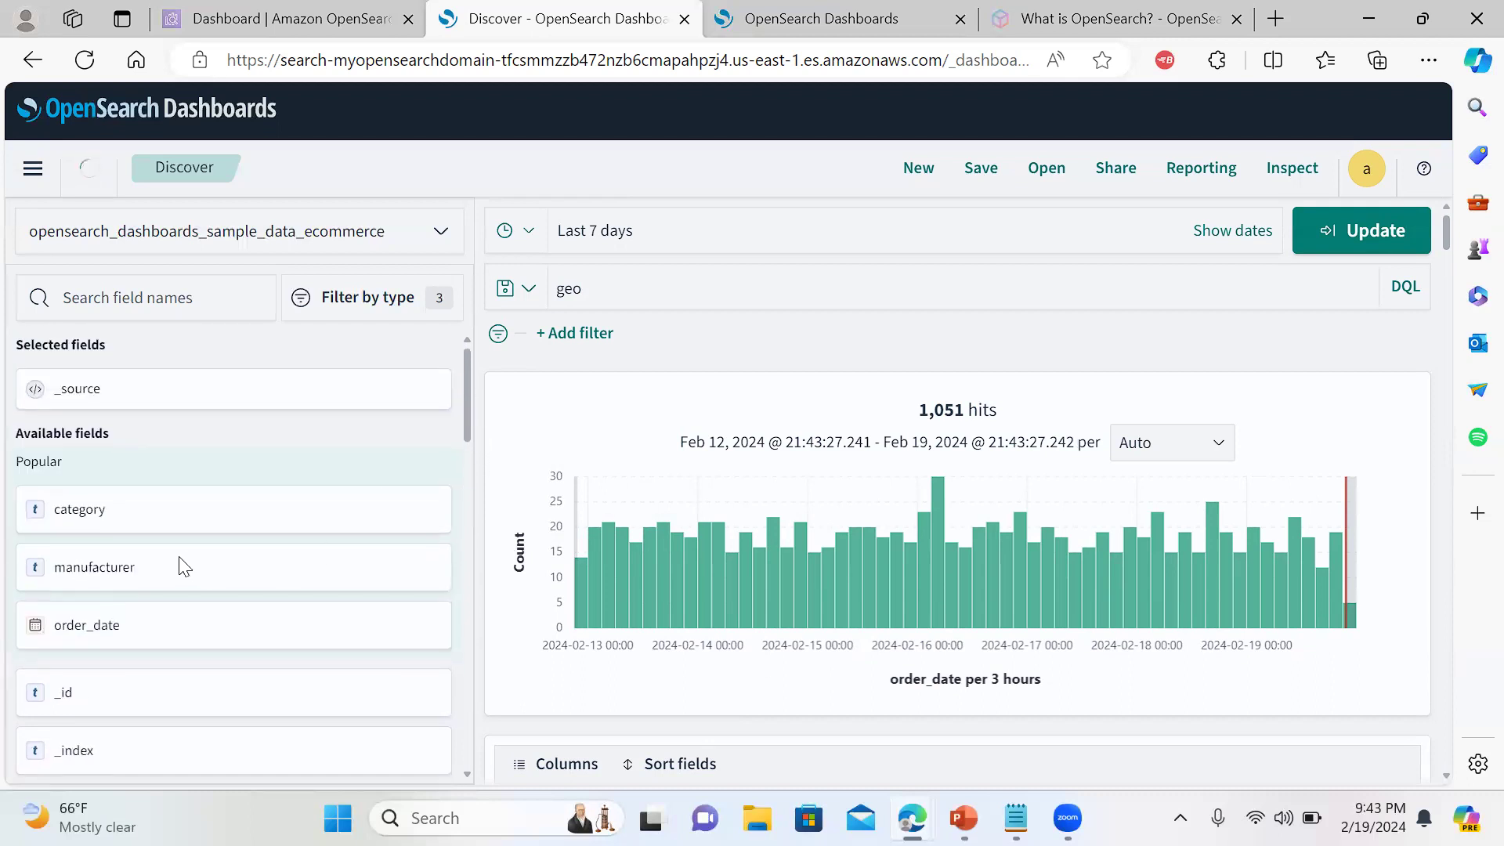
{"action": "right_click", "coordinate": [113, 564]}
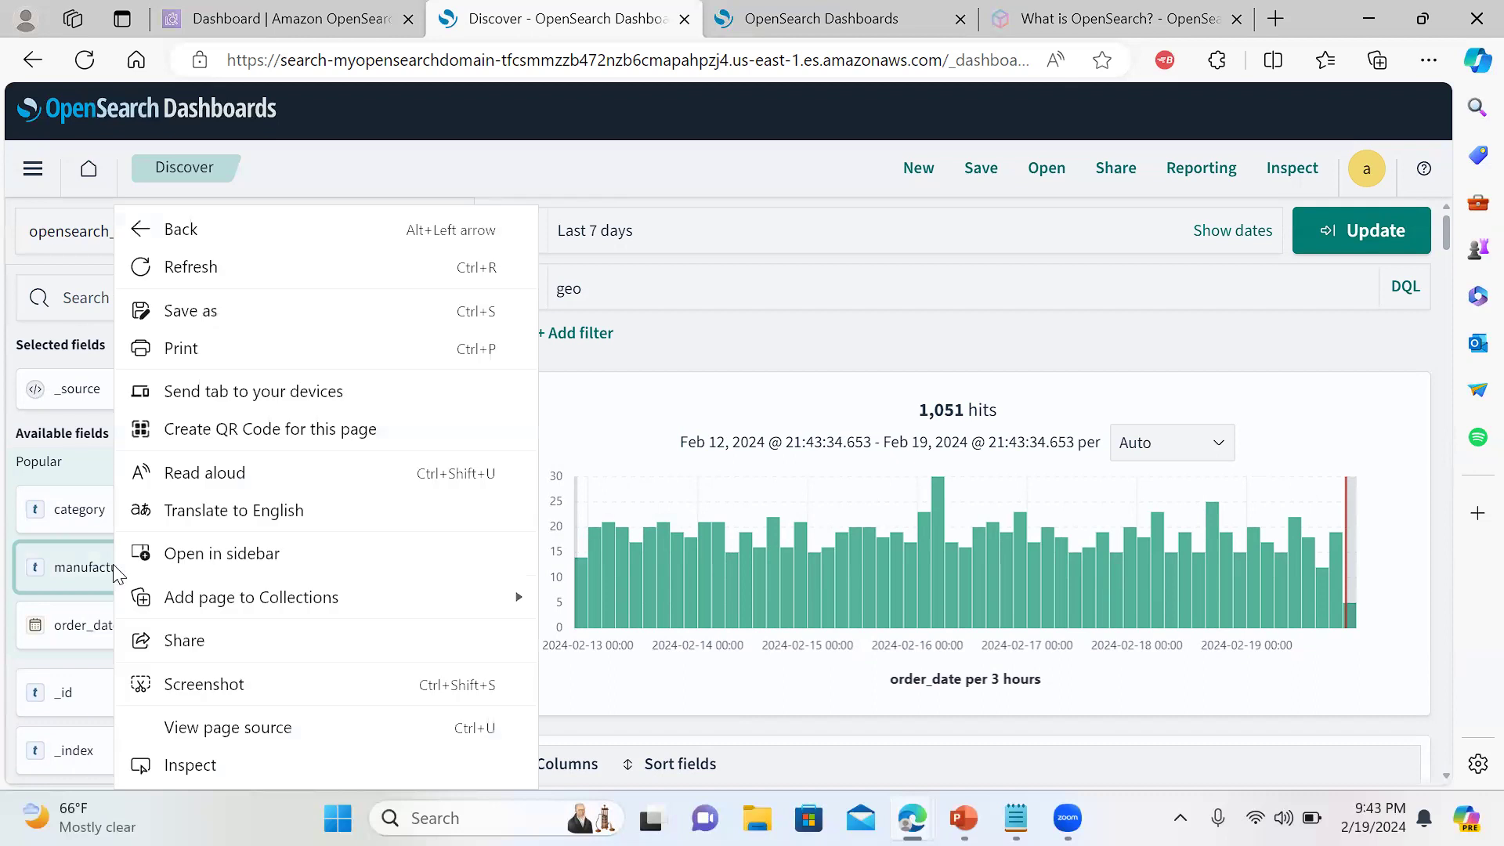
{"action": "left_click", "coordinate": [74, 558]}
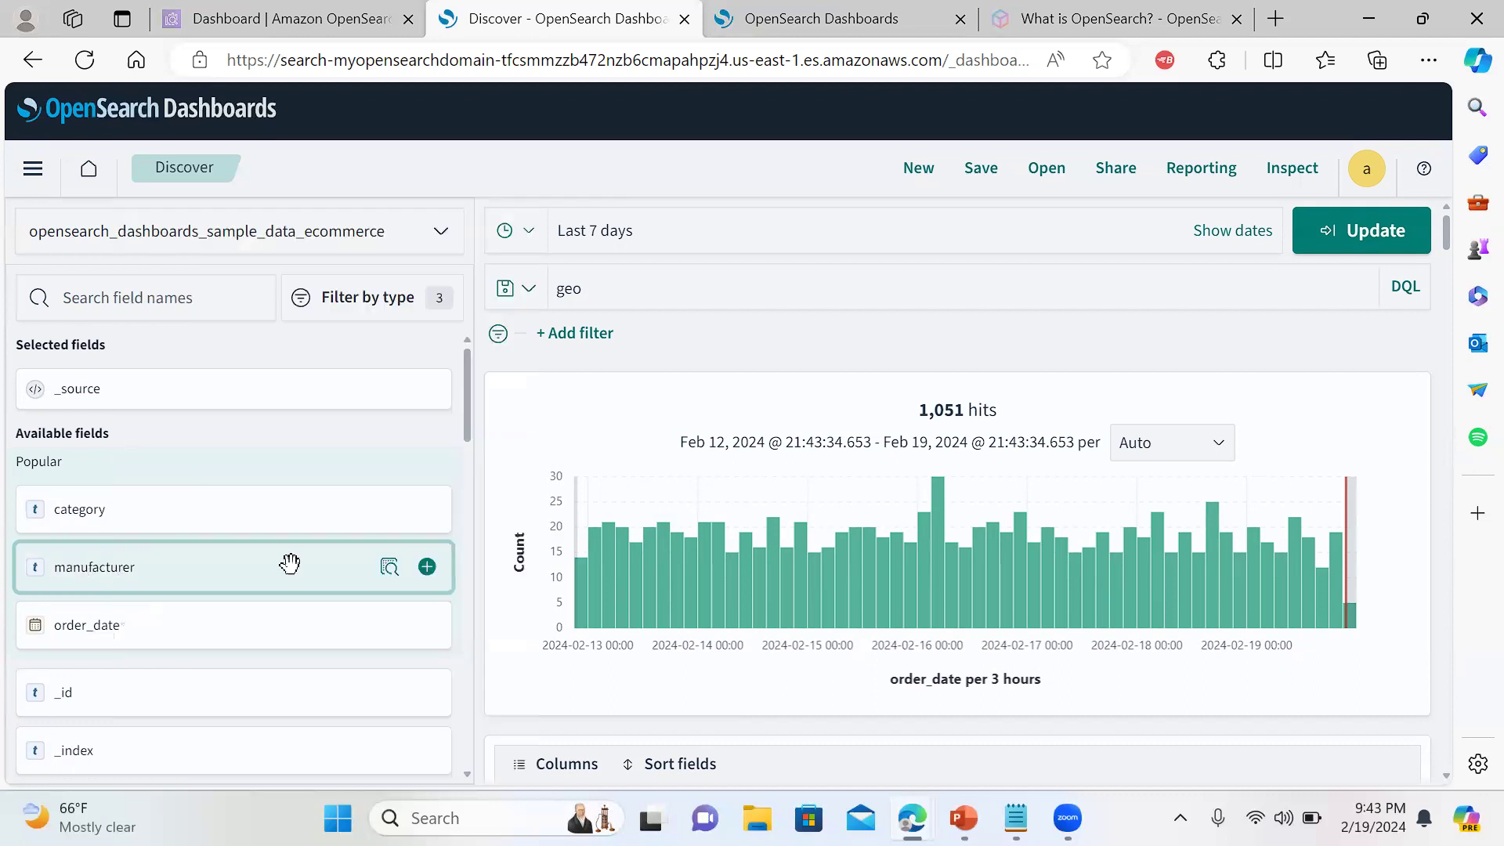
{"action": "left_click", "coordinate": [390, 566]}
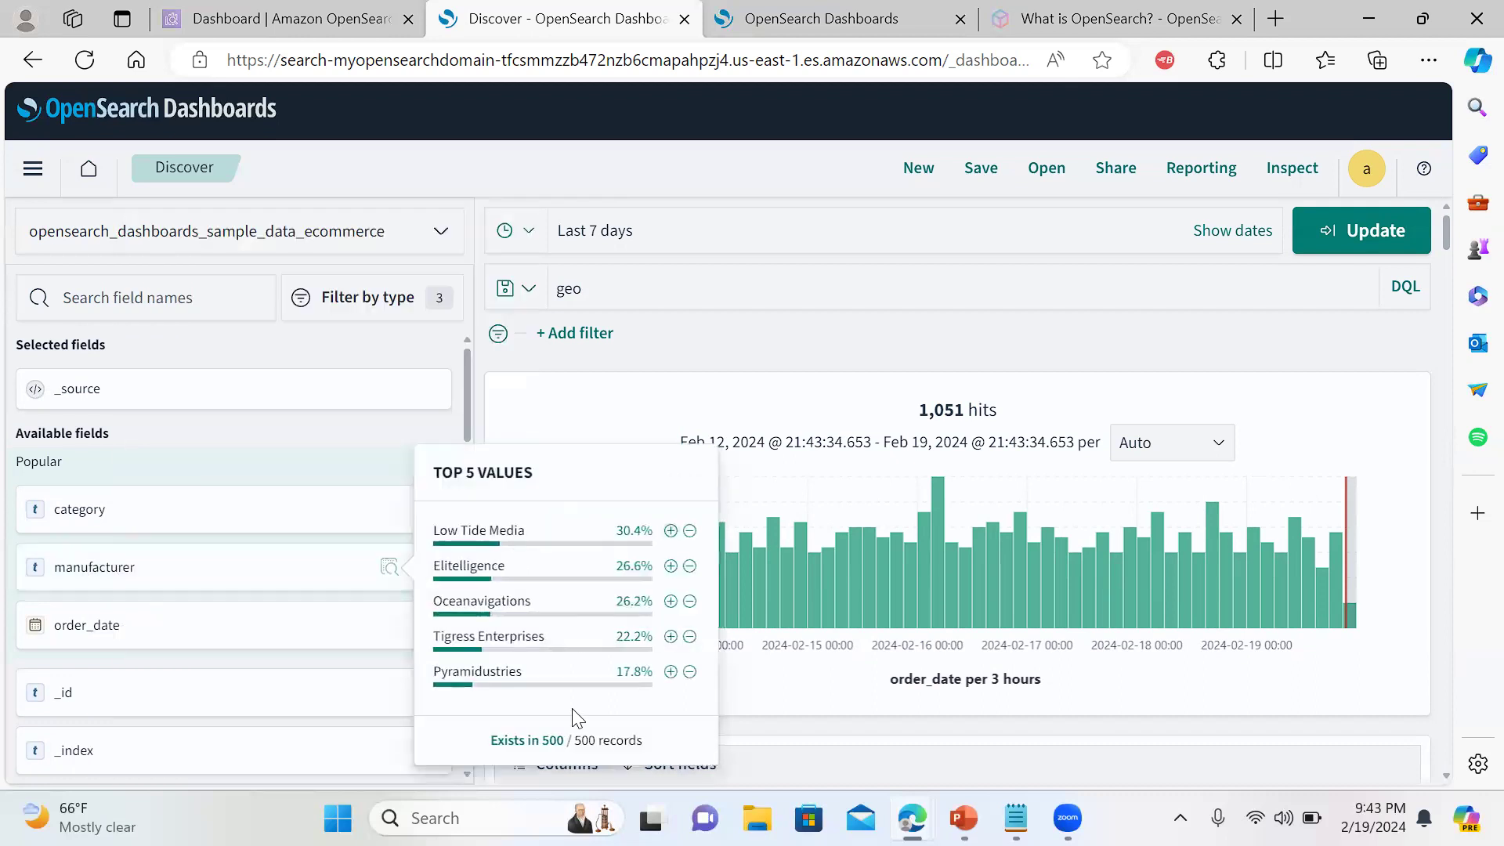
{"action": "left_click", "coordinate": [527, 740]}
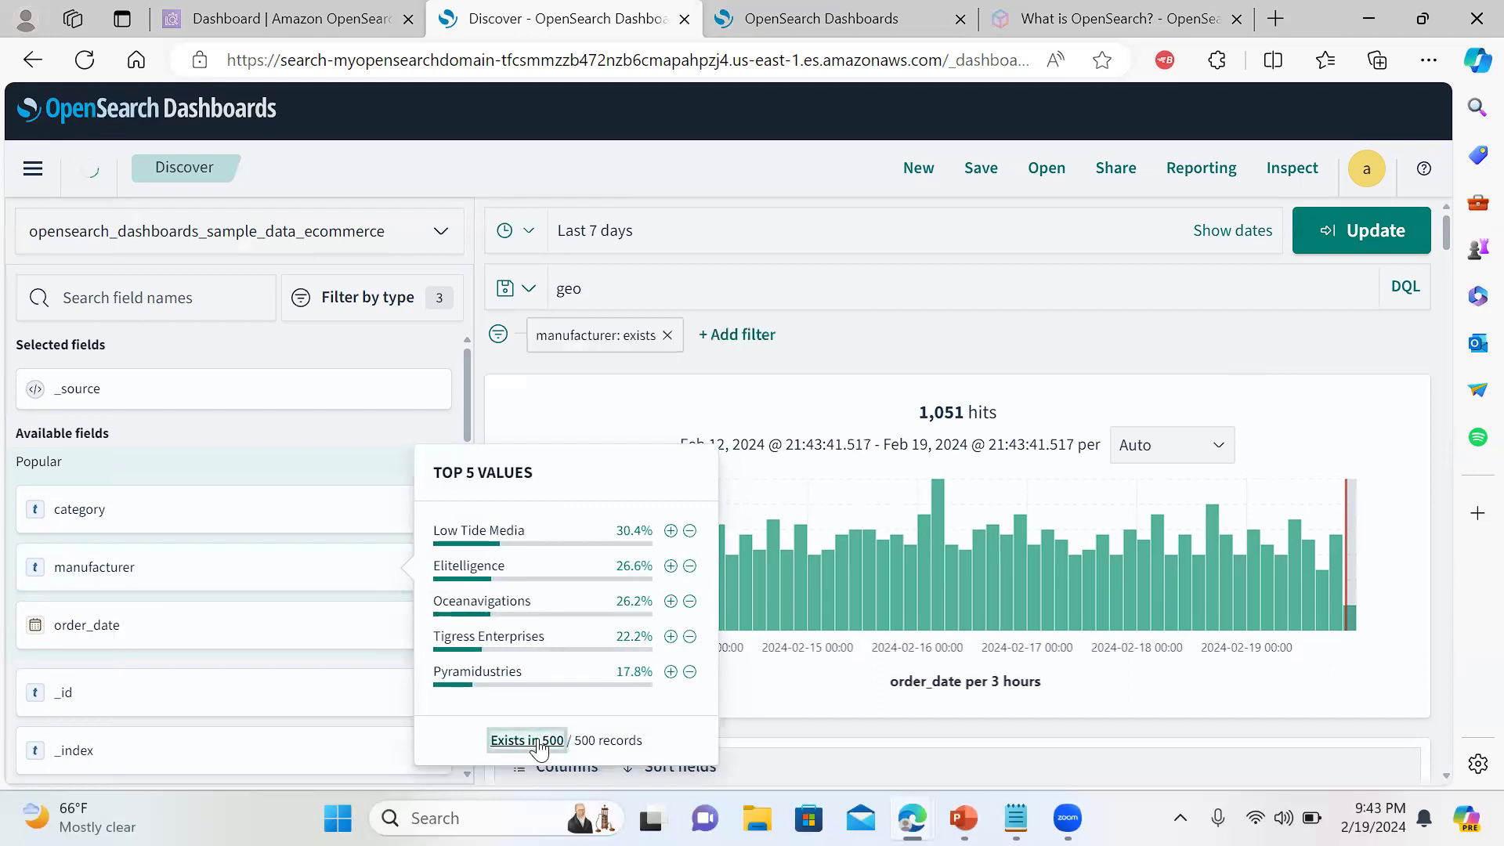
{"action": "right_click", "coordinate": [667, 332]}
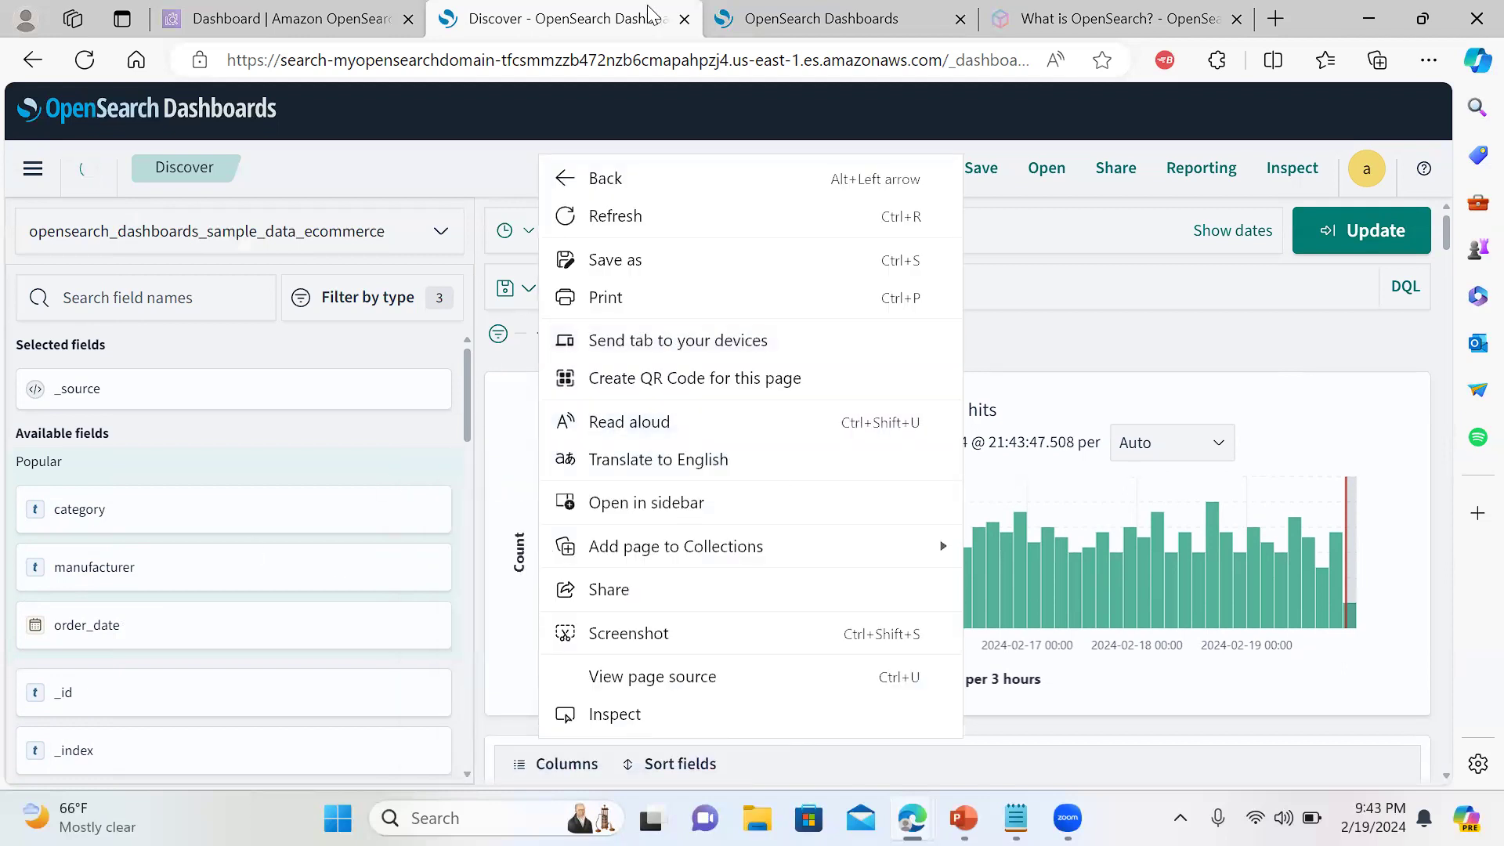
{"action": "left_click", "coordinate": [861, 10]}
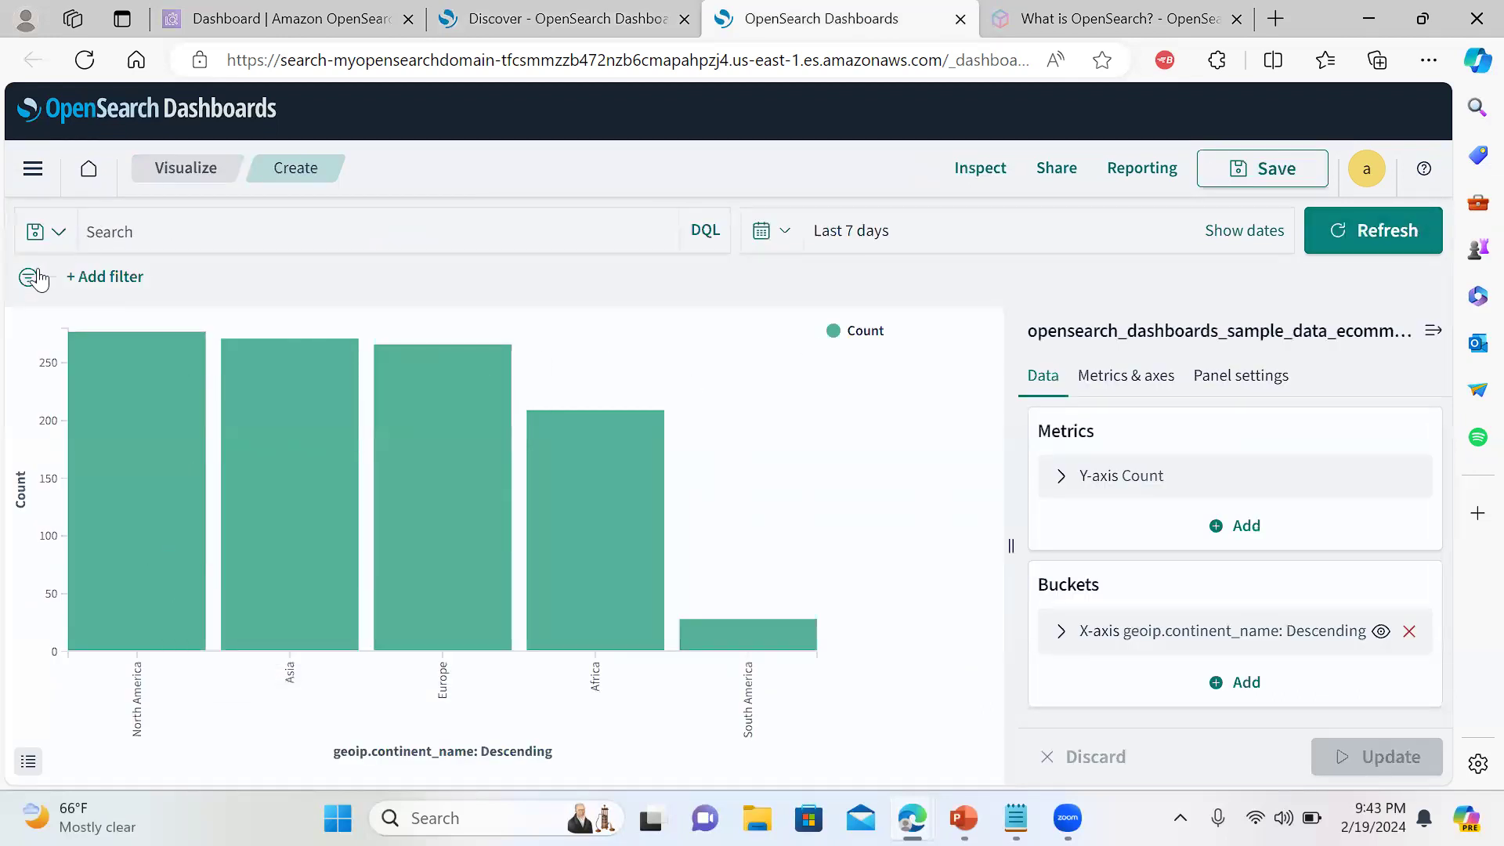
Remove the geoip.continent_name X-axis bucket from the bar chart
{"action": "left_click", "coordinate": [1430, 335]}
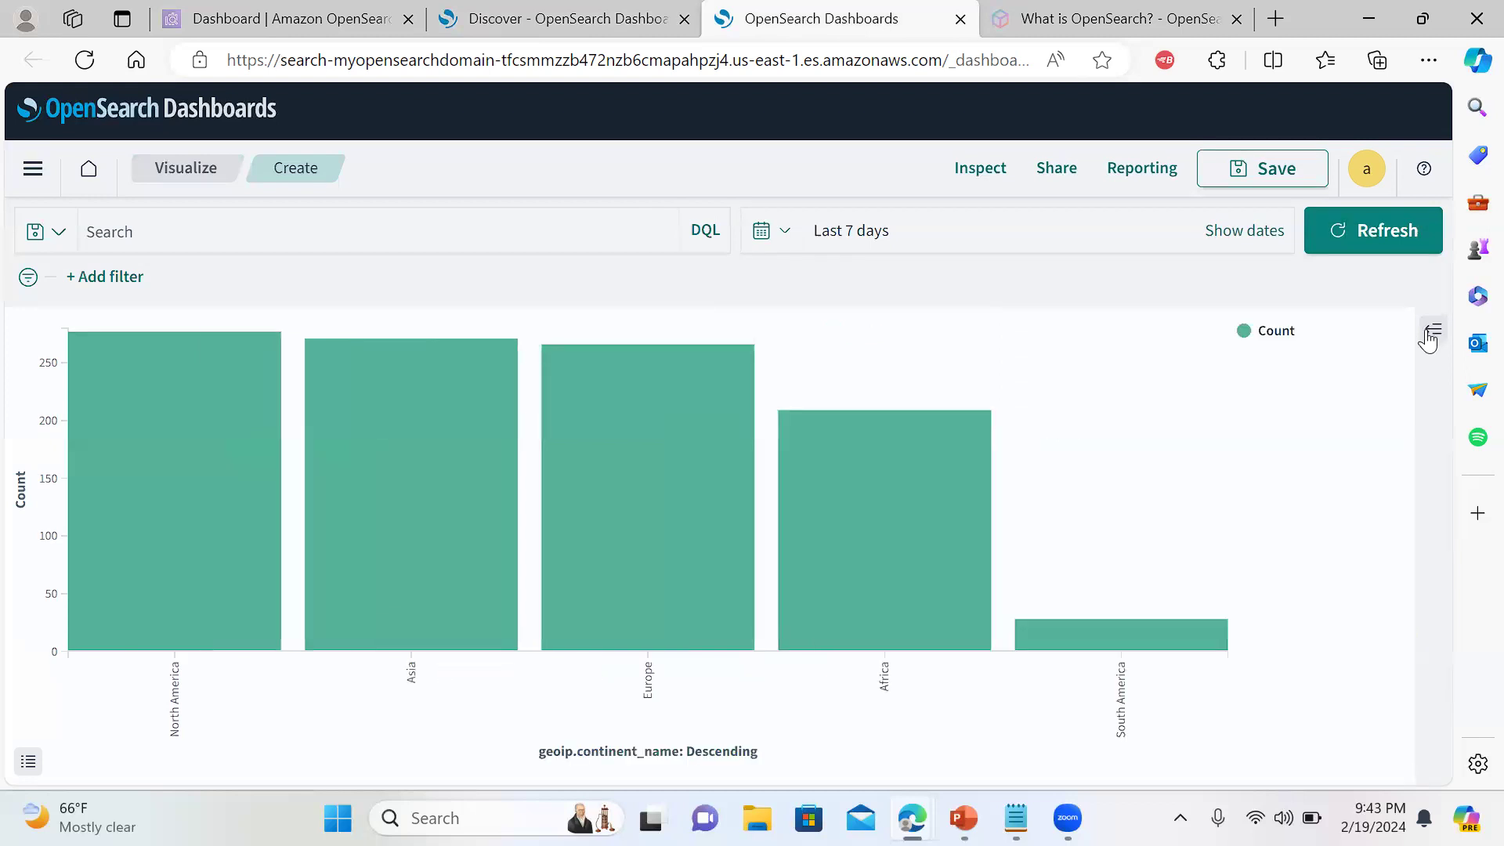
{"action": "left_click", "coordinate": [1434, 333]}
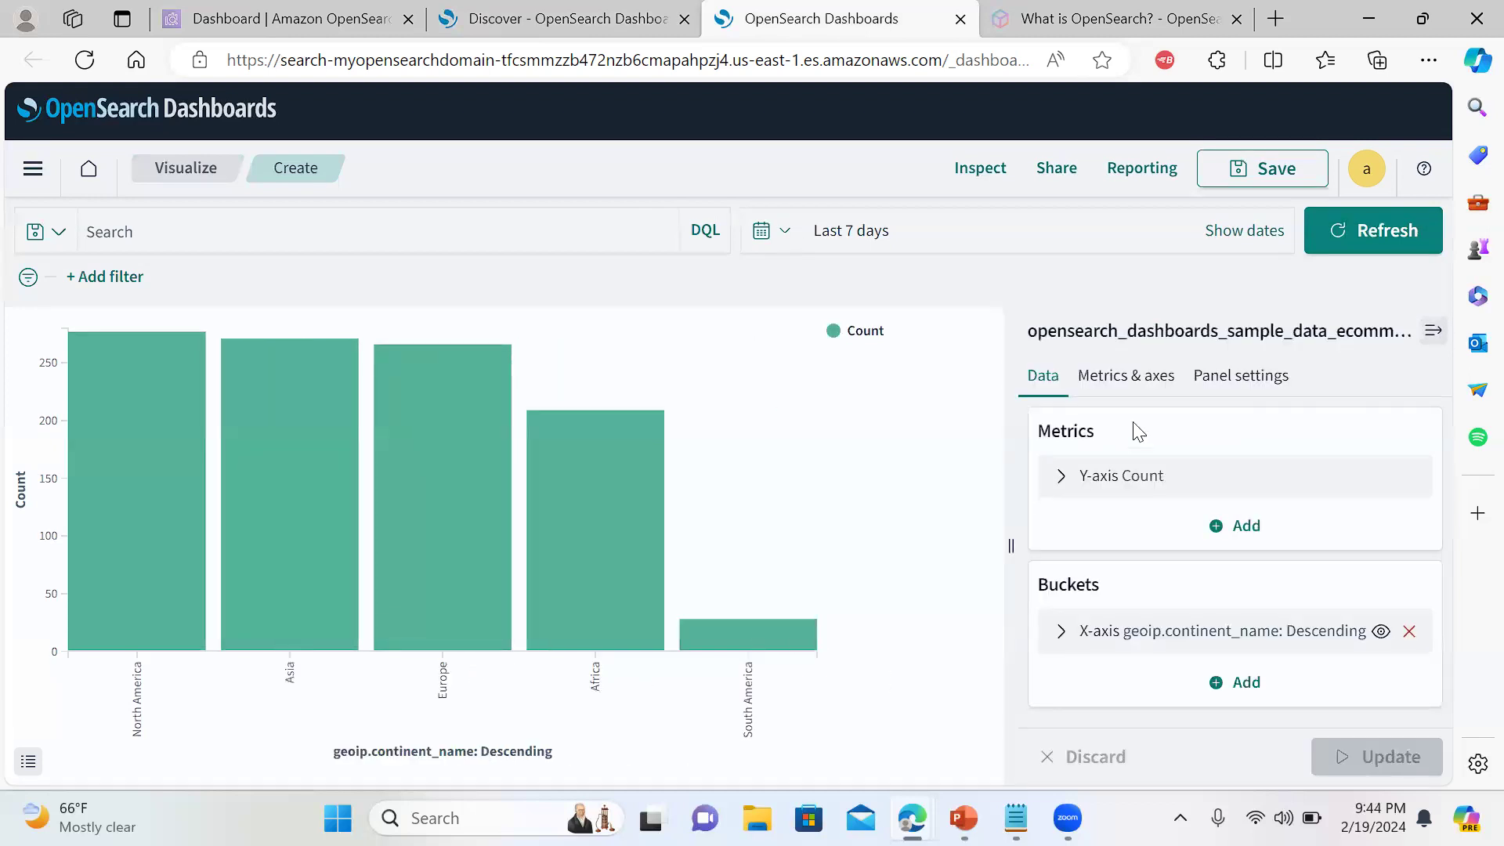
{"action": "double_click", "coordinate": [386, 758]}
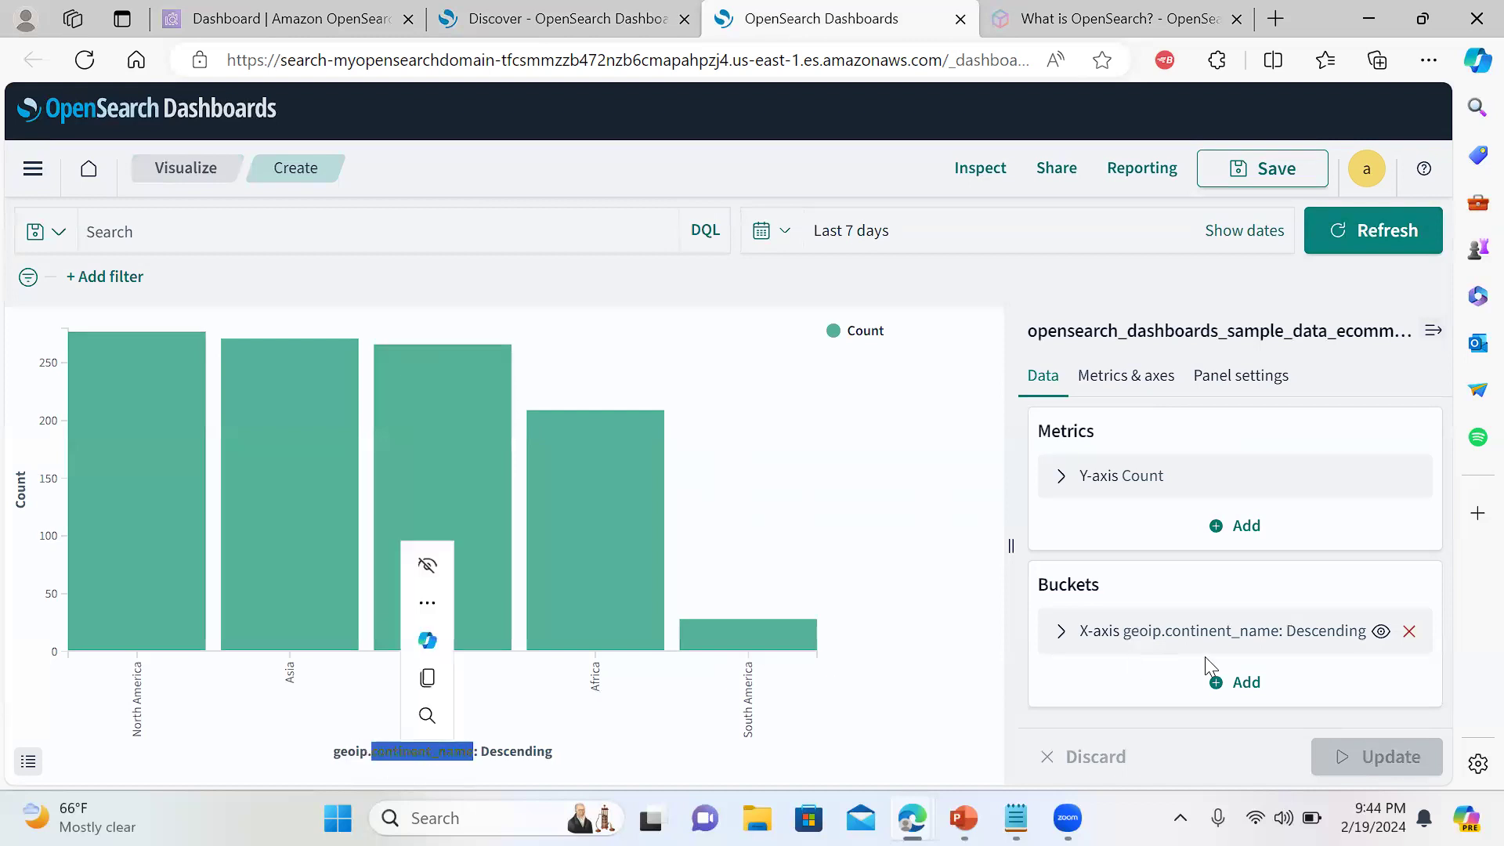
{"action": "left_click", "coordinate": [1239, 684]}
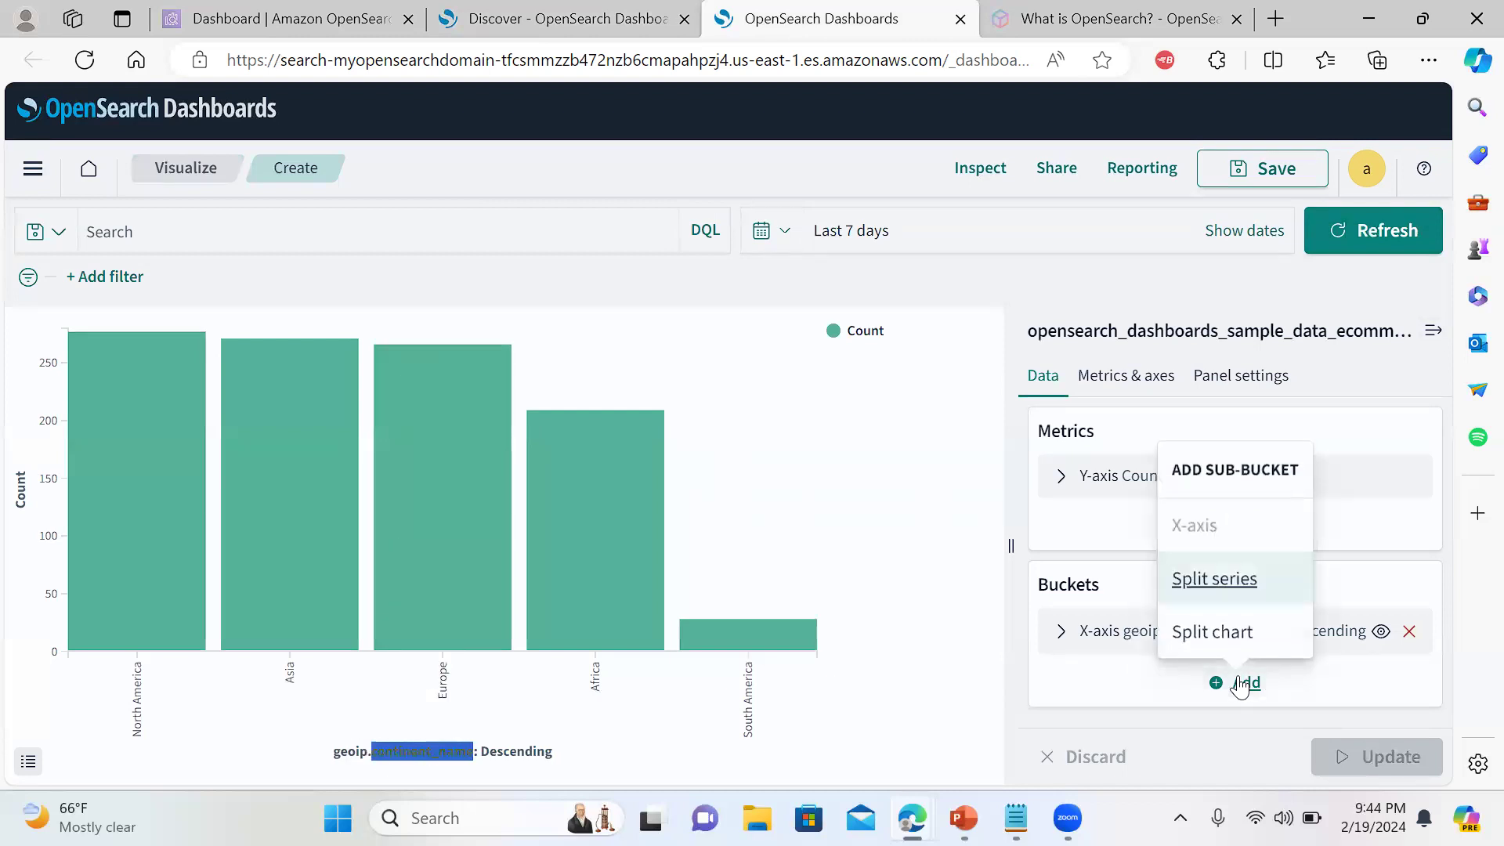
{"action": "left_click", "coordinate": [1136, 688]}
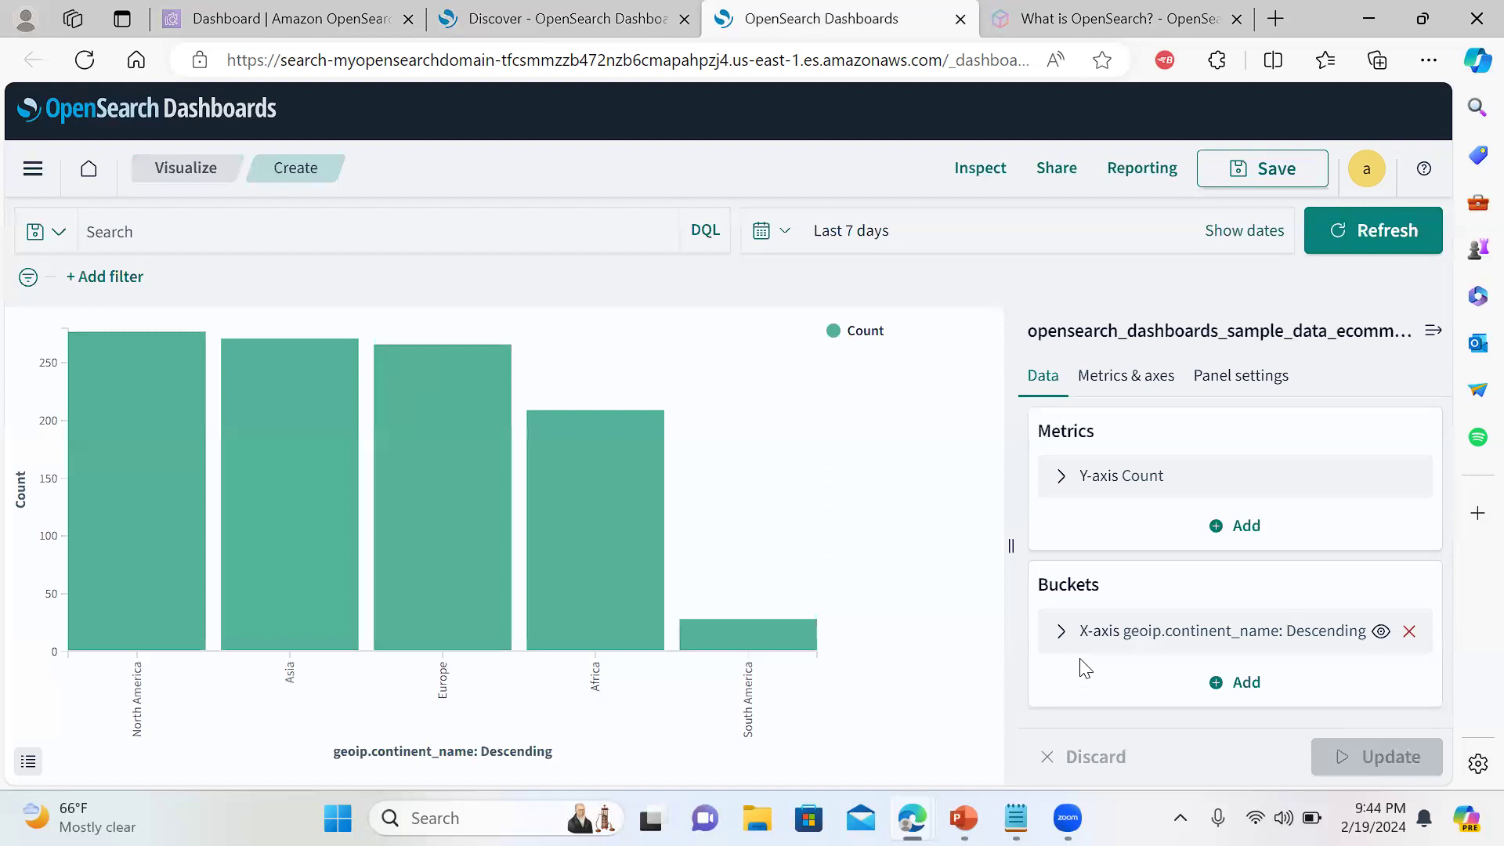
{"action": "left_click", "coordinate": [1408, 633]}
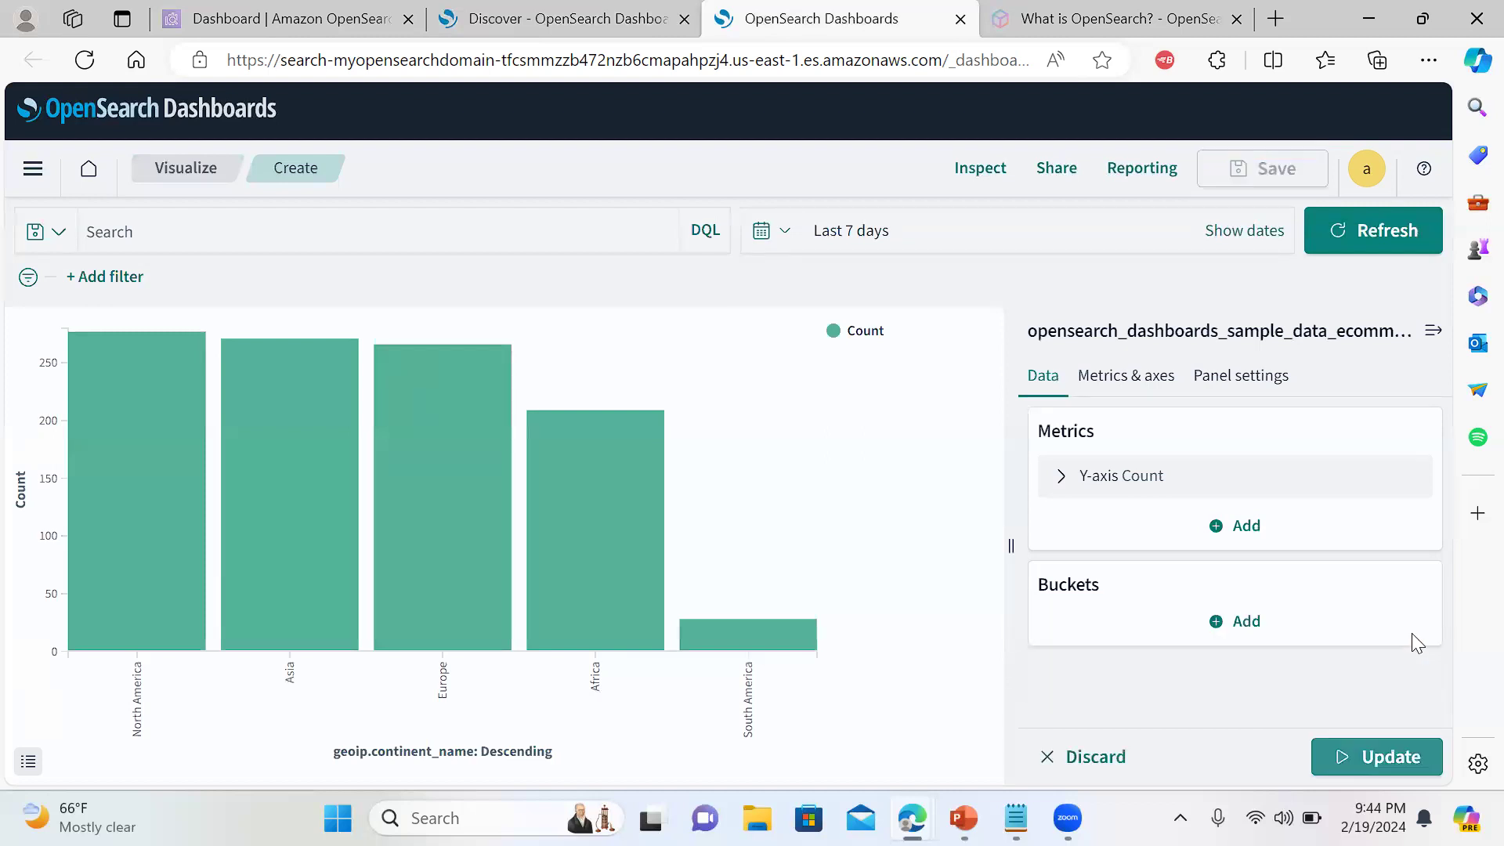
Add a Split series bucket and bring up its aggregation type list
{"action": "left_click", "coordinate": [1243, 621]}
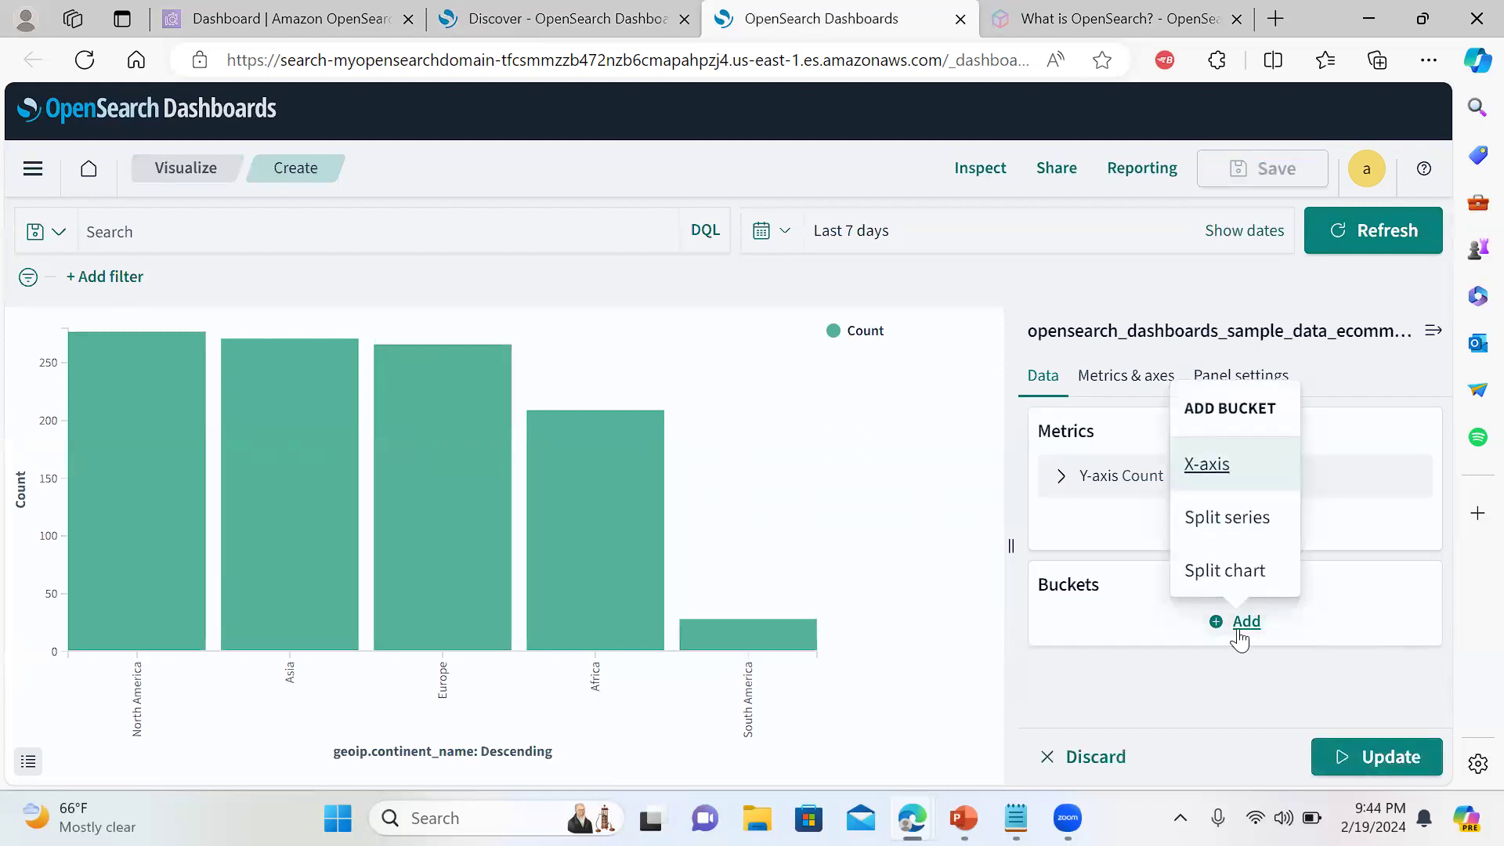
{"action": "left_click", "coordinate": [1226, 518]}
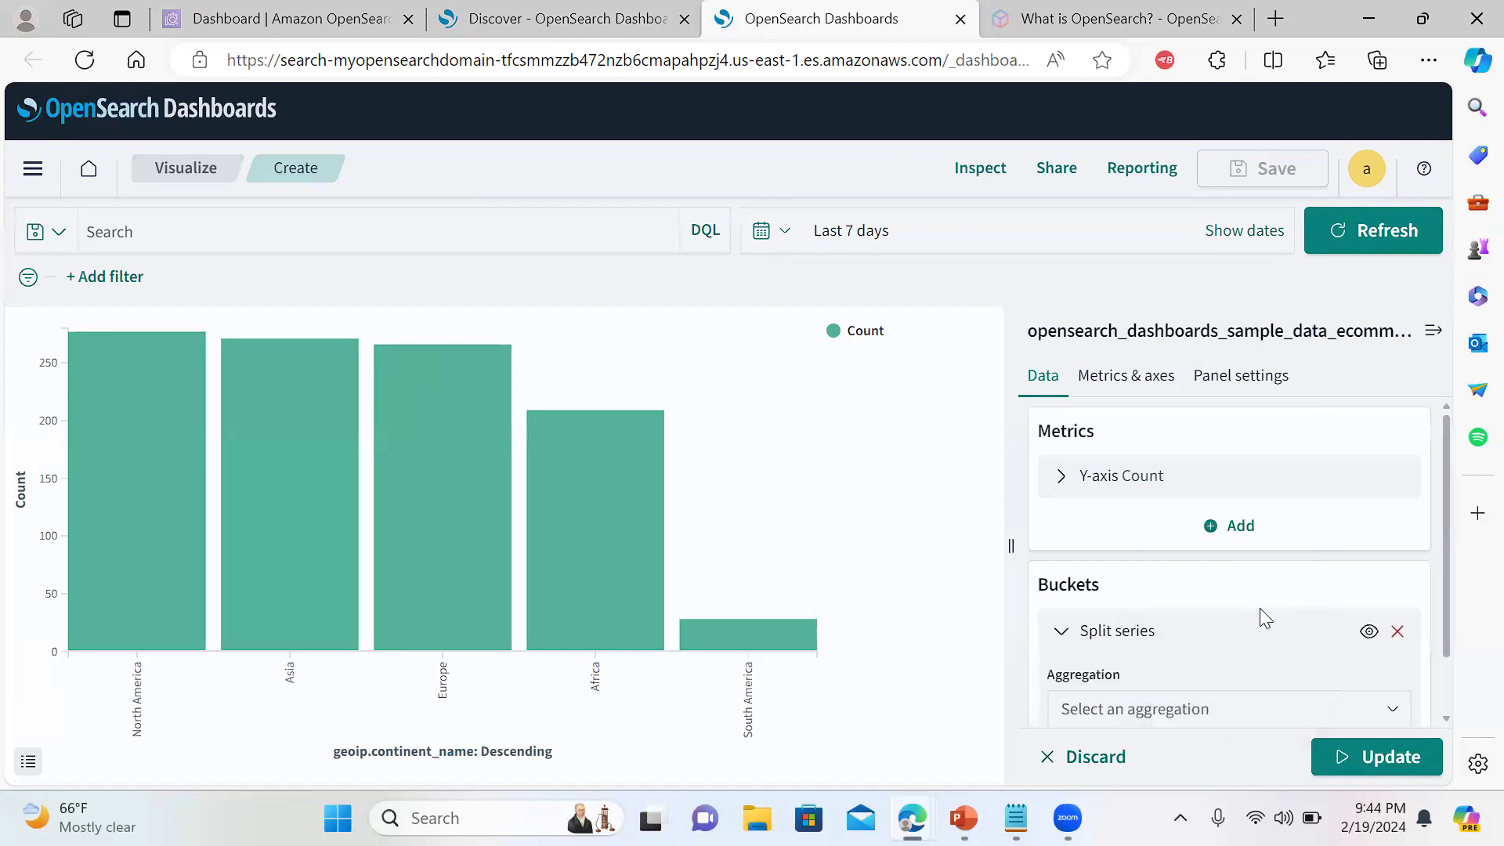
{"action": "left_click", "coordinate": [1261, 708]}
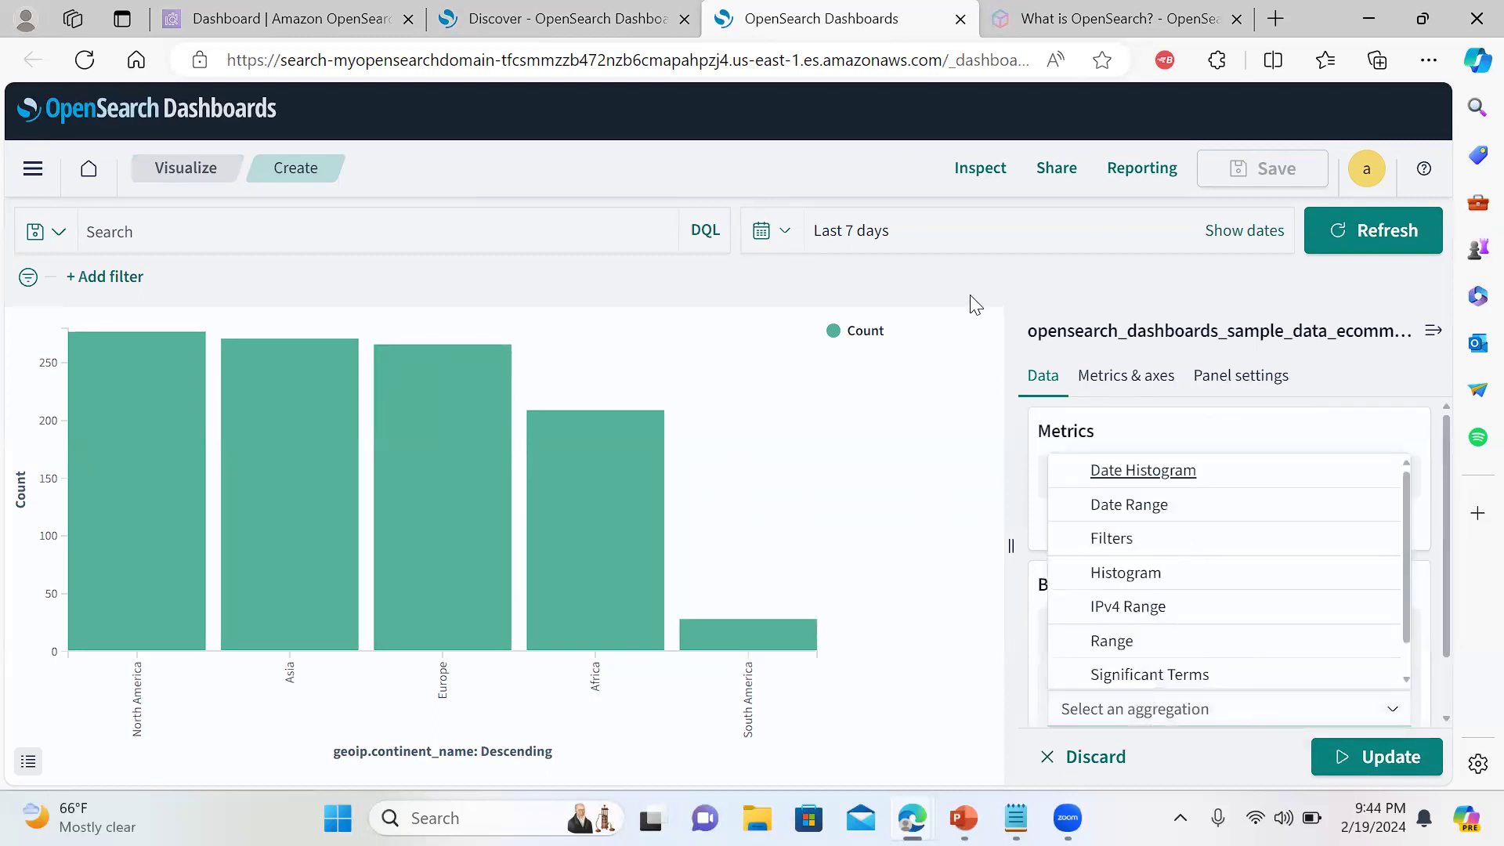
Close the unsaved visualization and view manufacturer's top 5 values in Discover
{"action": "left_click", "coordinate": [960, 19]}
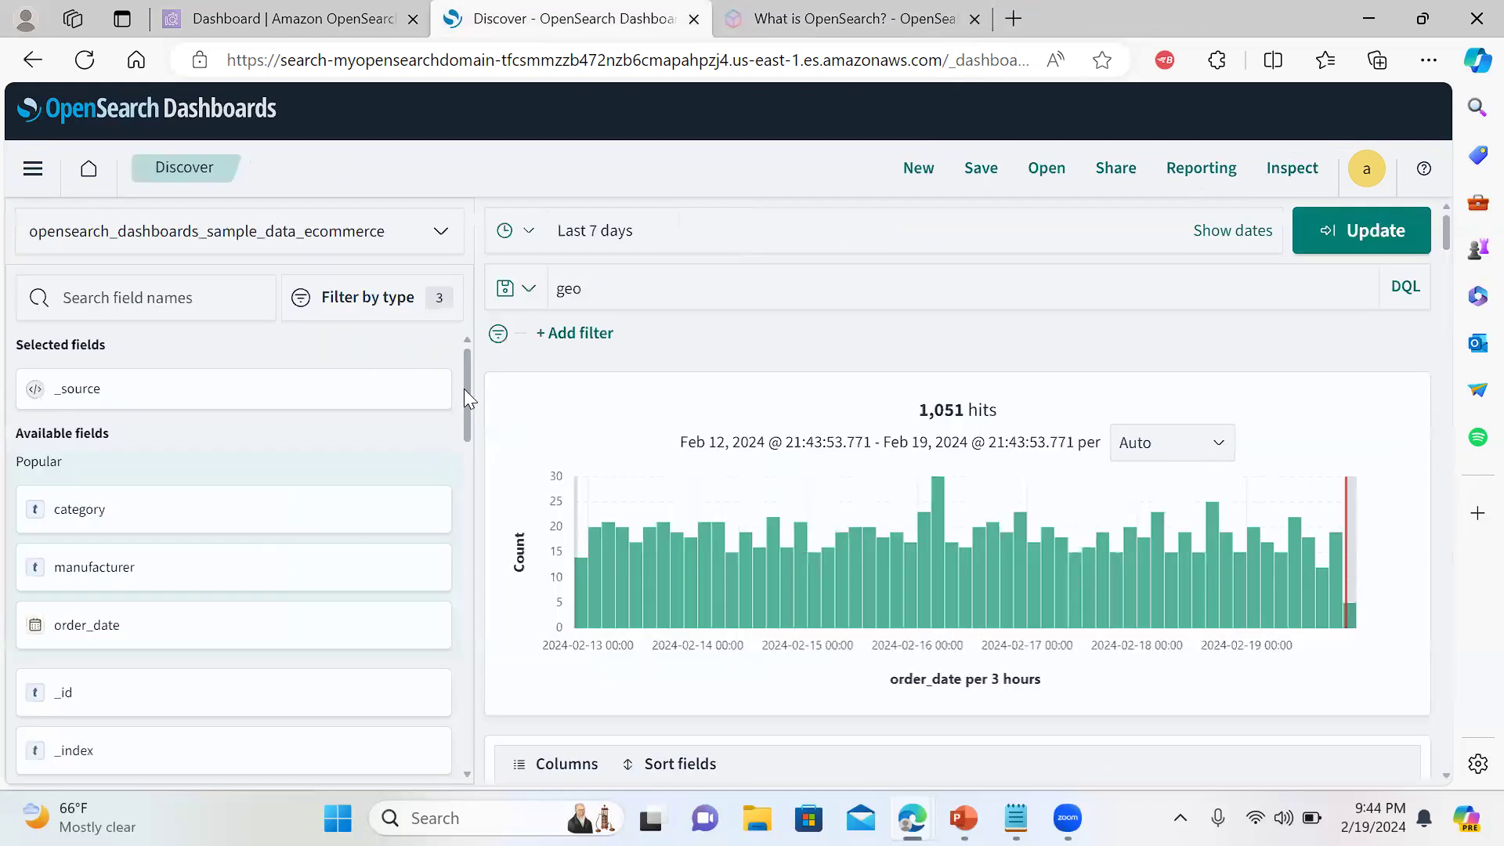
{"action": "mouse_move", "coordinate": [397, 574]}
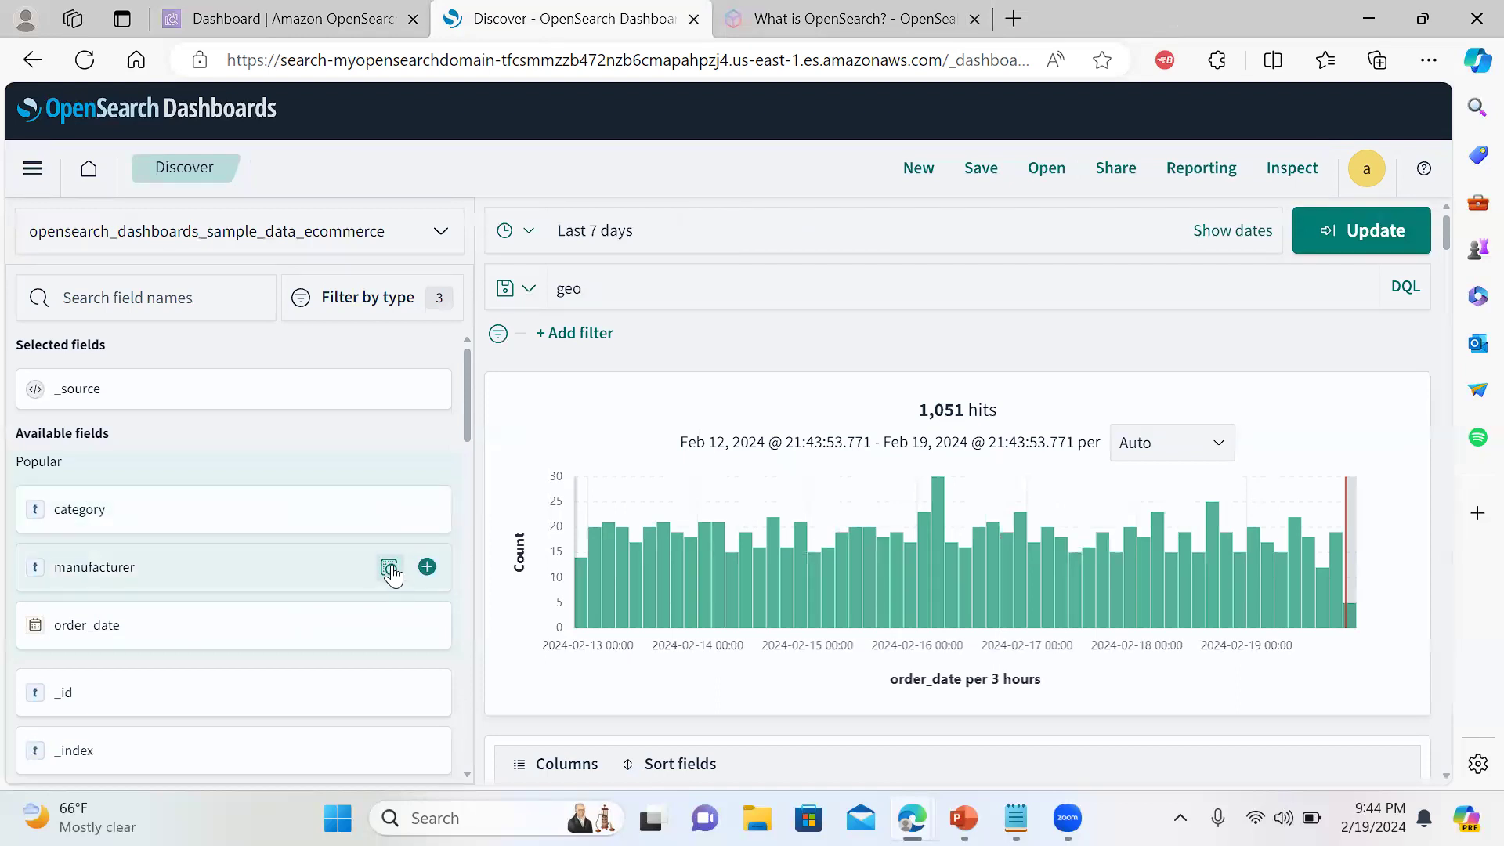
{"action": "left_click", "coordinate": [389, 570]}
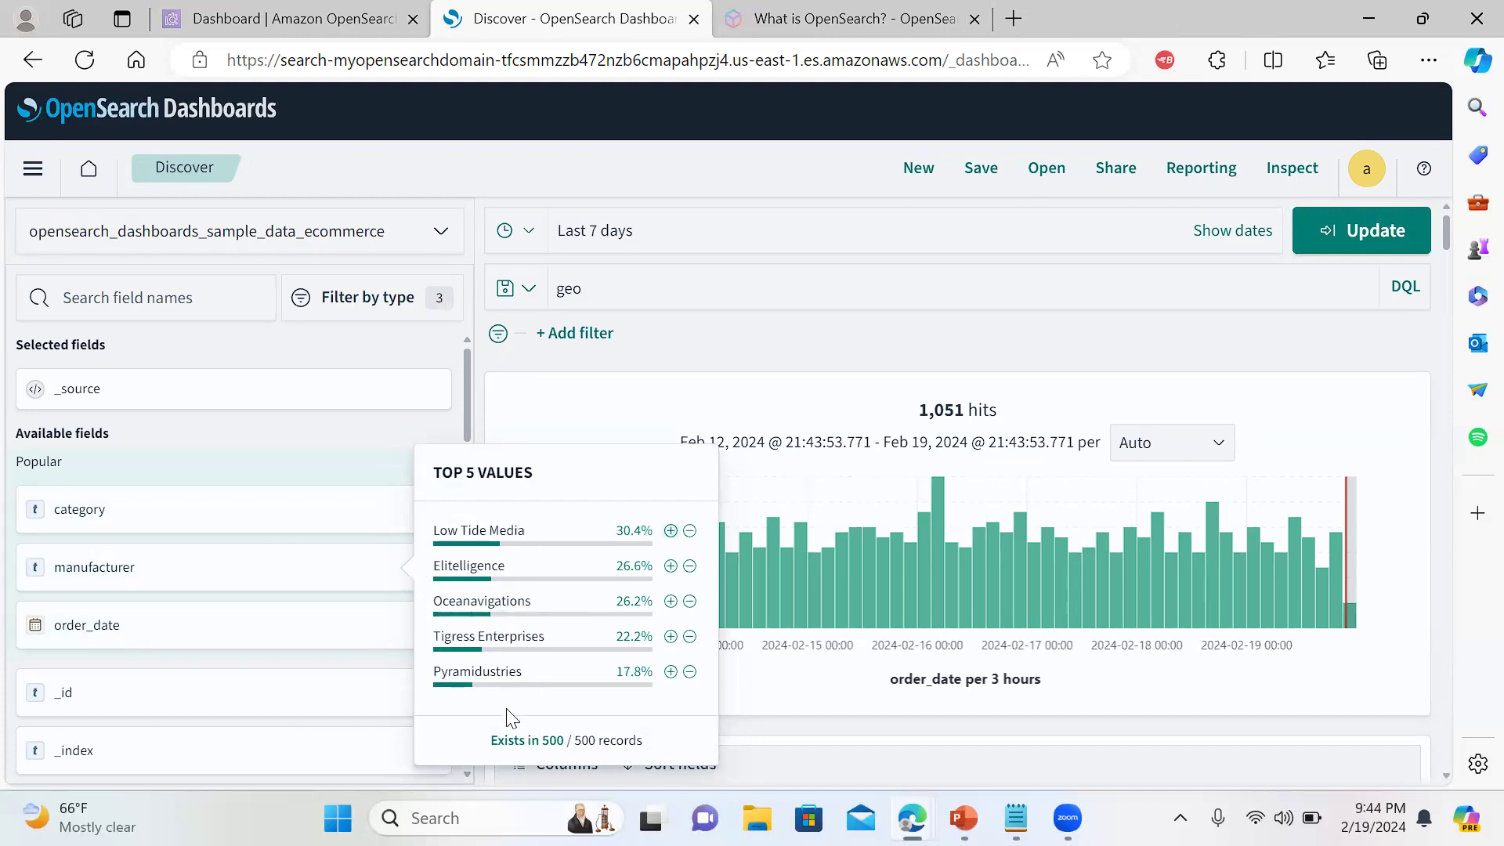
{"action": "right_click", "coordinate": [509, 742]}
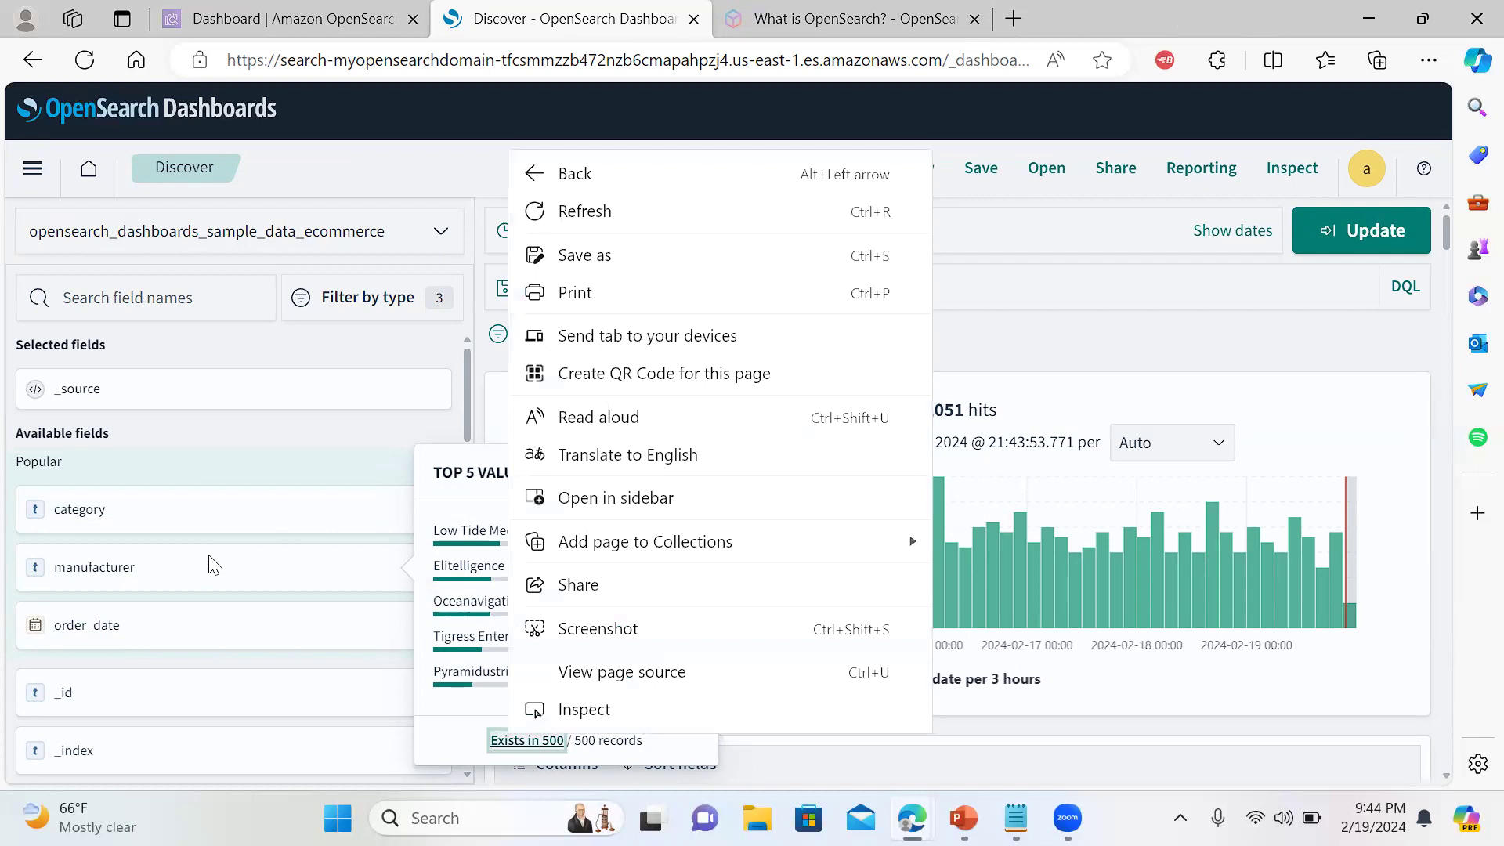
Drag manufacturer into Selected fields, check its top values, then remove it again
{"action": "left_click_drag", "start_coordinate": [206, 577], "coordinate": [242, 400]}
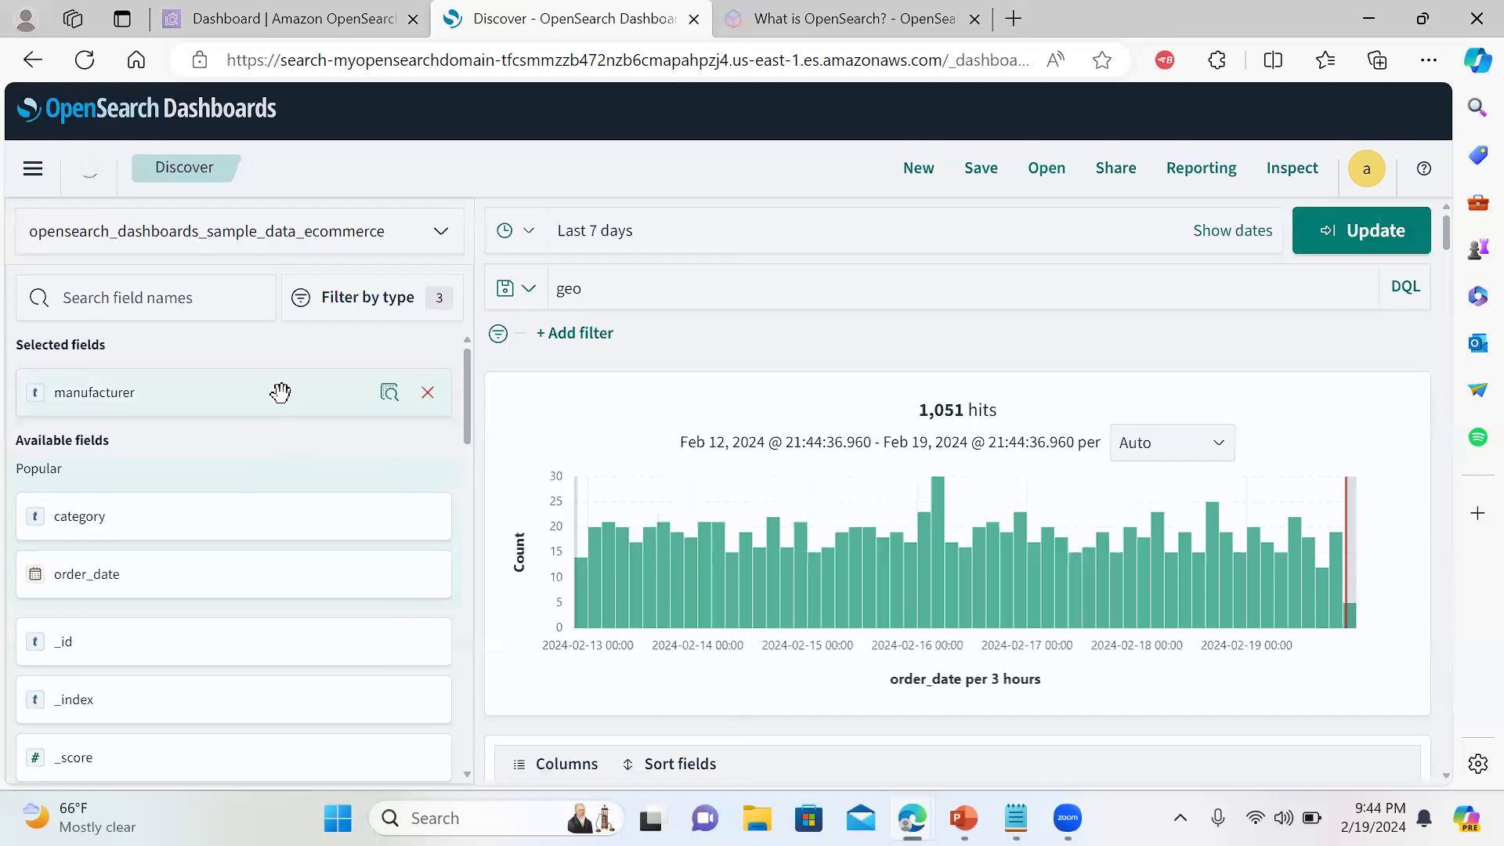
{"action": "left_click", "coordinate": [387, 394]}
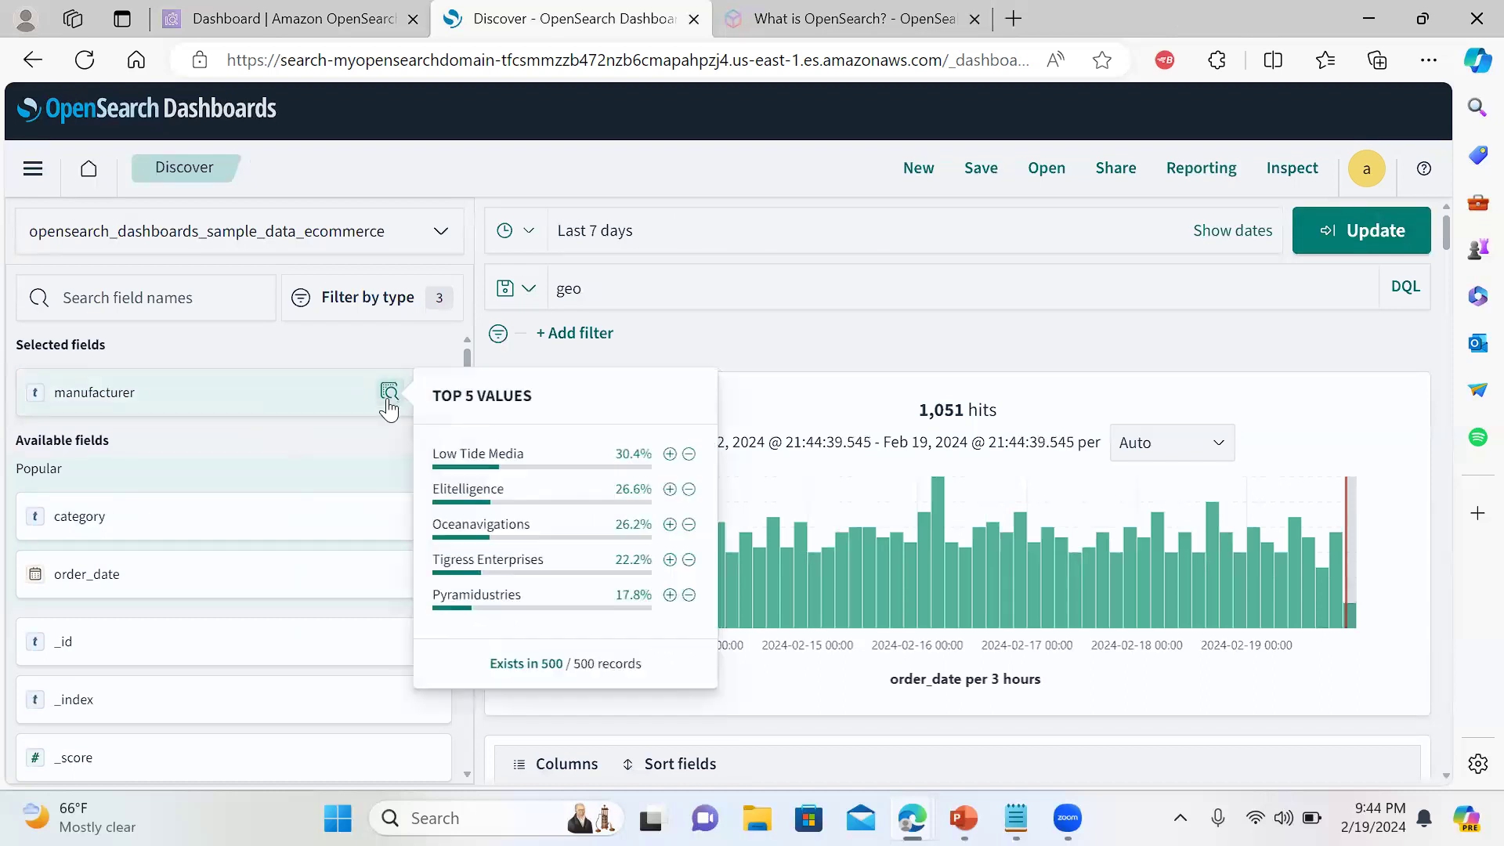
{"action": "right_click", "coordinate": [285, 396]}
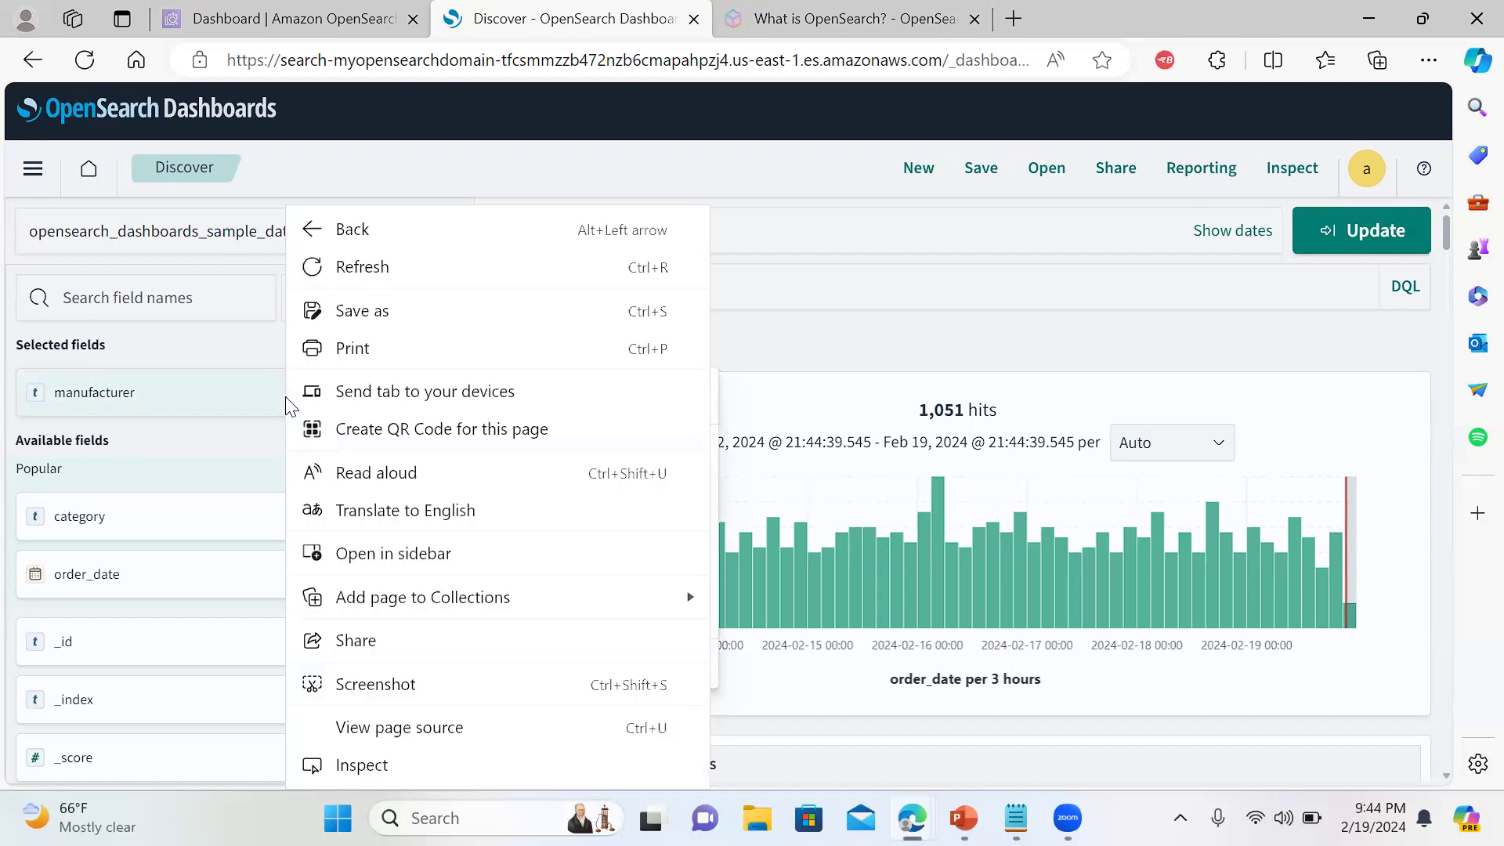
{"action": "left_click", "coordinate": [230, 394]}
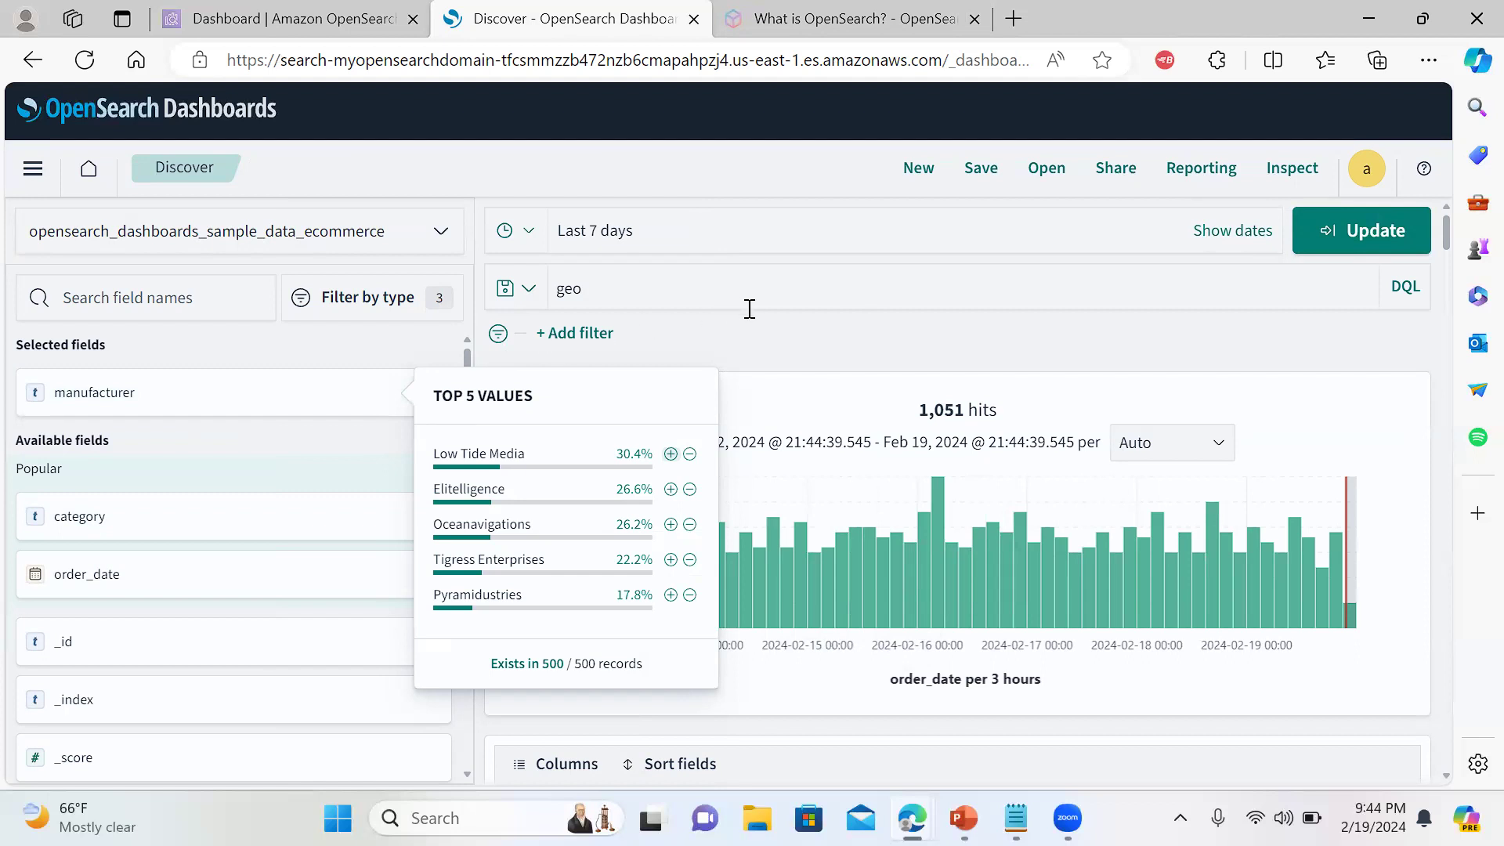
{"action": "left_click", "coordinate": [1371, 413]}
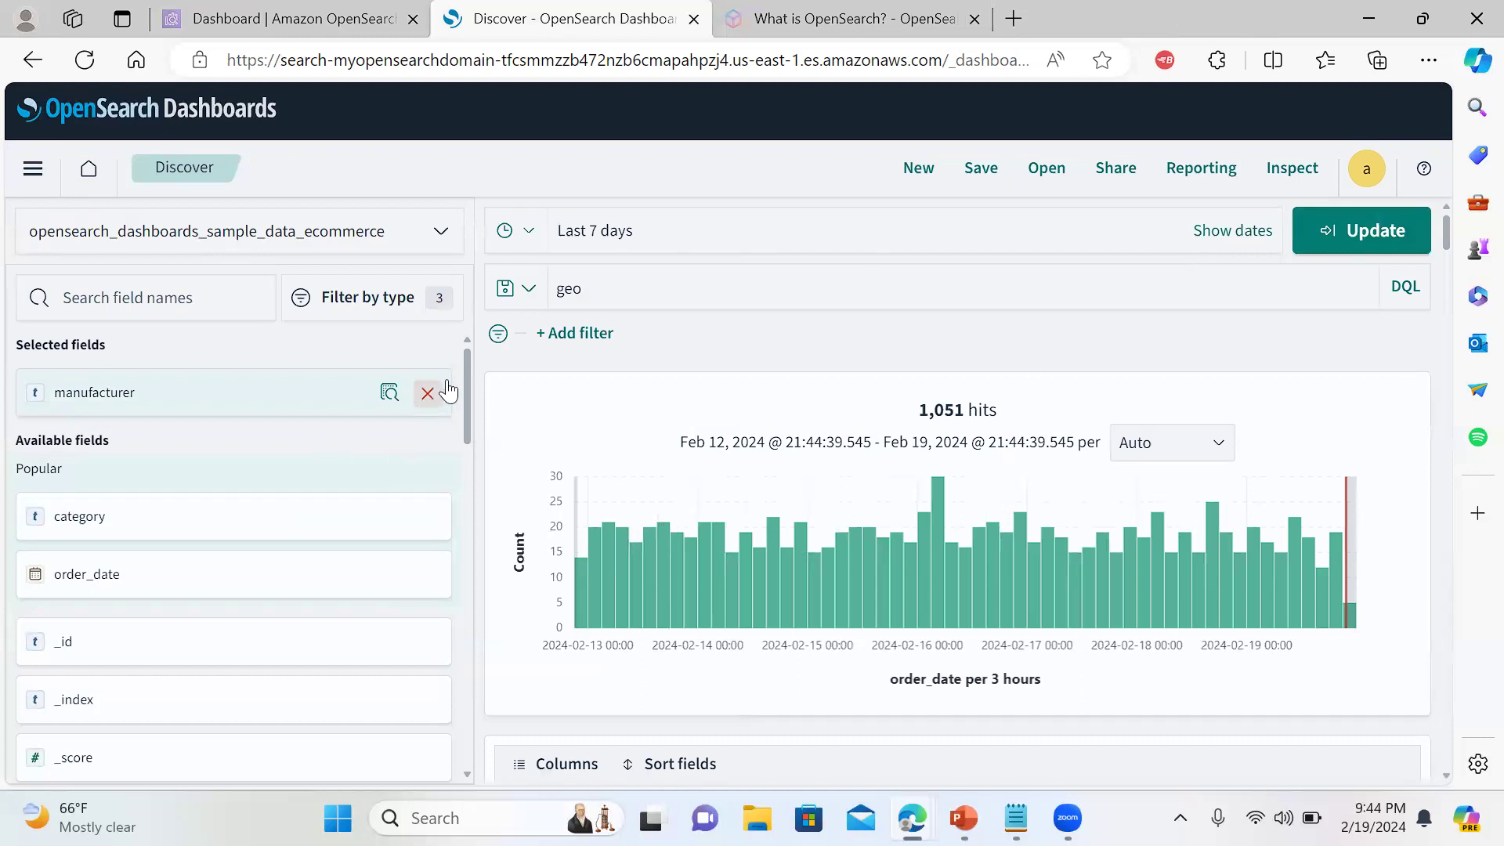
{"action": "left_click", "coordinate": [427, 393]}
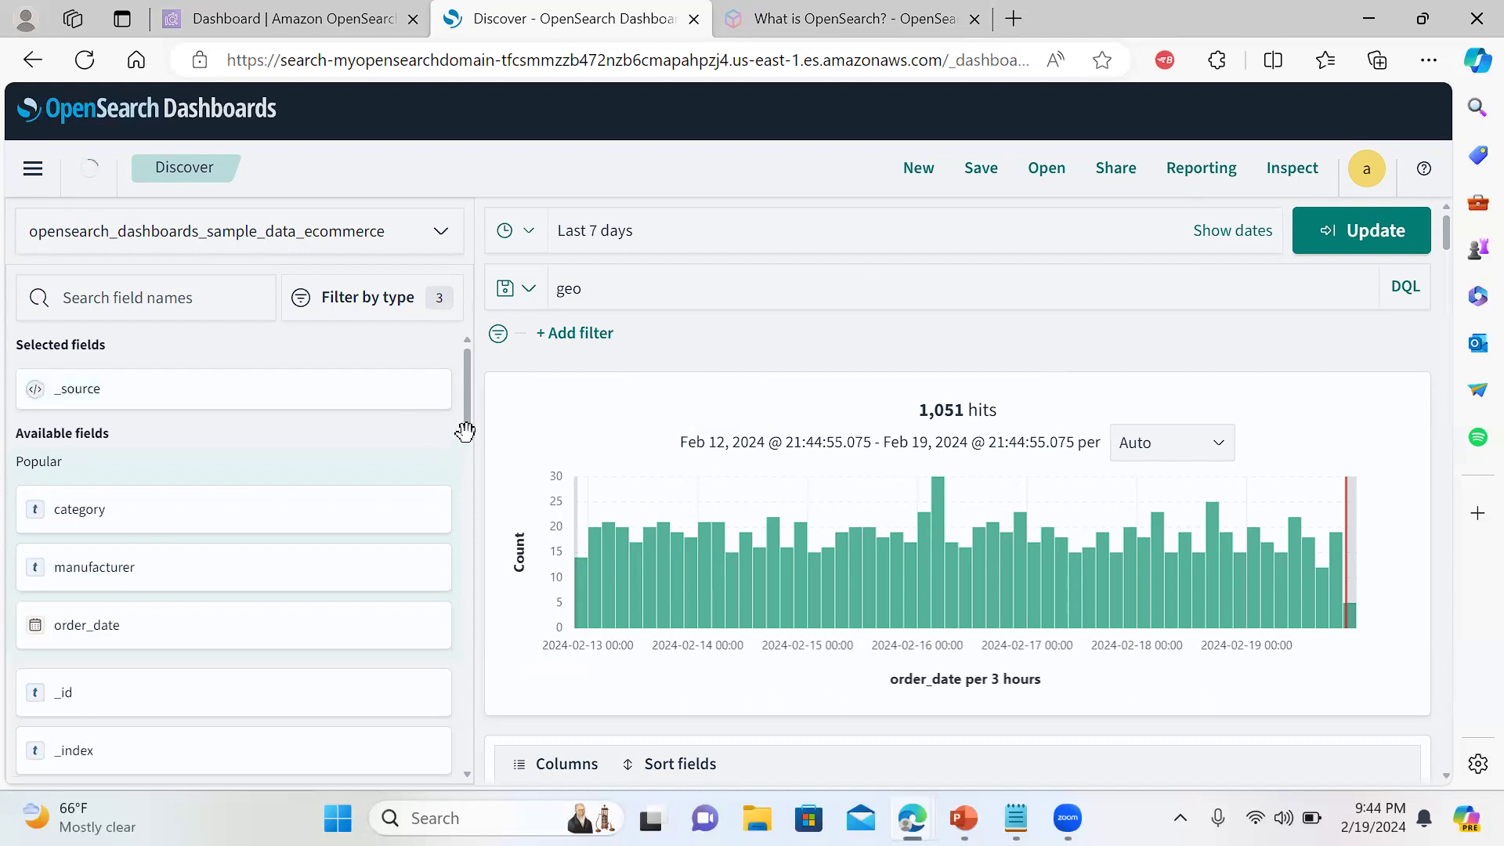
{"action": "left_click_drag", "start_coordinate": [464, 430], "coordinate": [468, 473]}
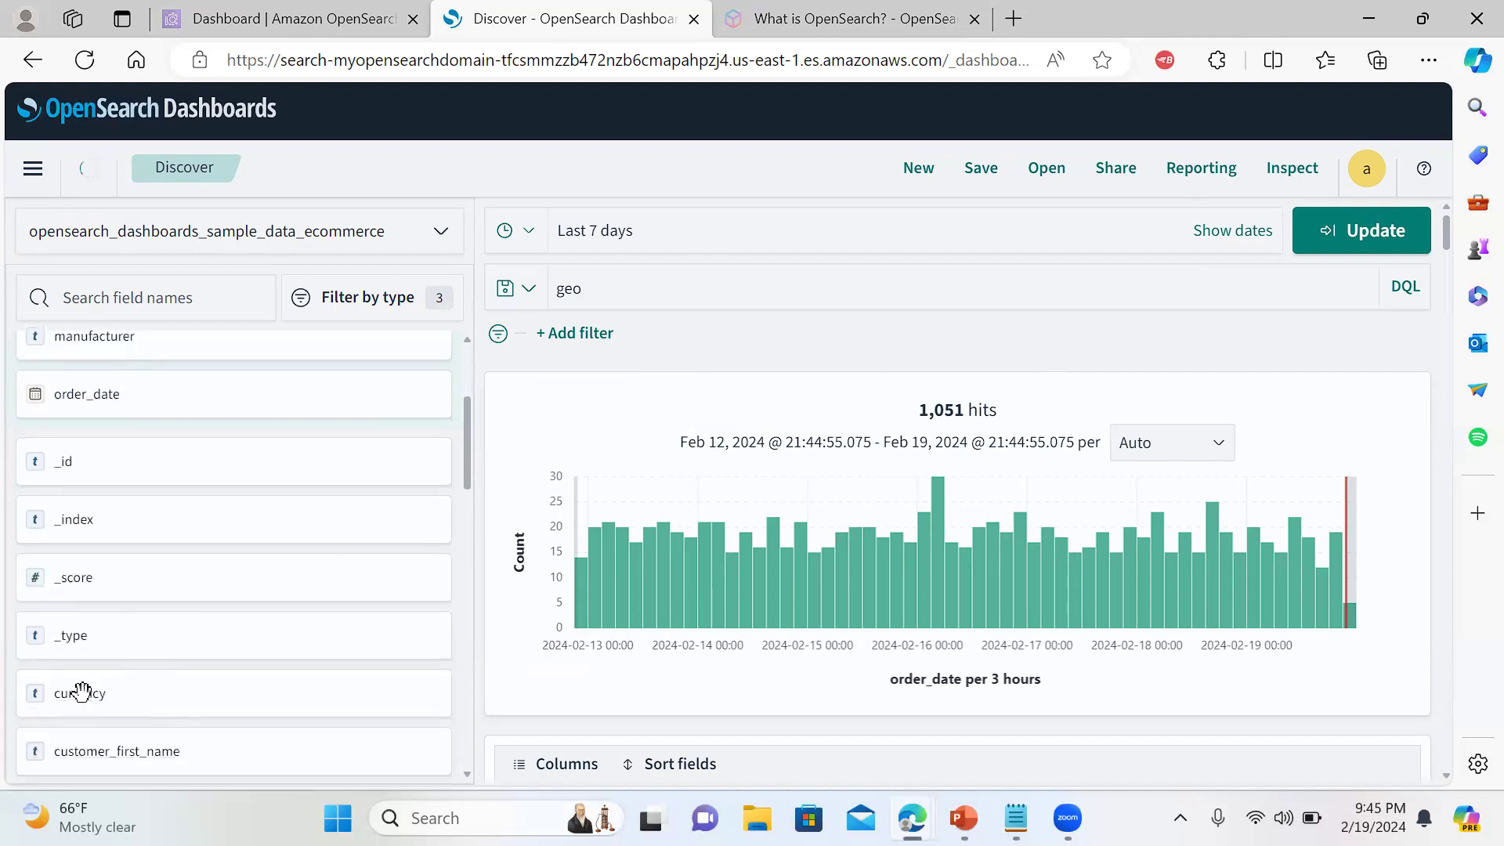
{"action": "mouse_move", "coordinate": [81, 693]}
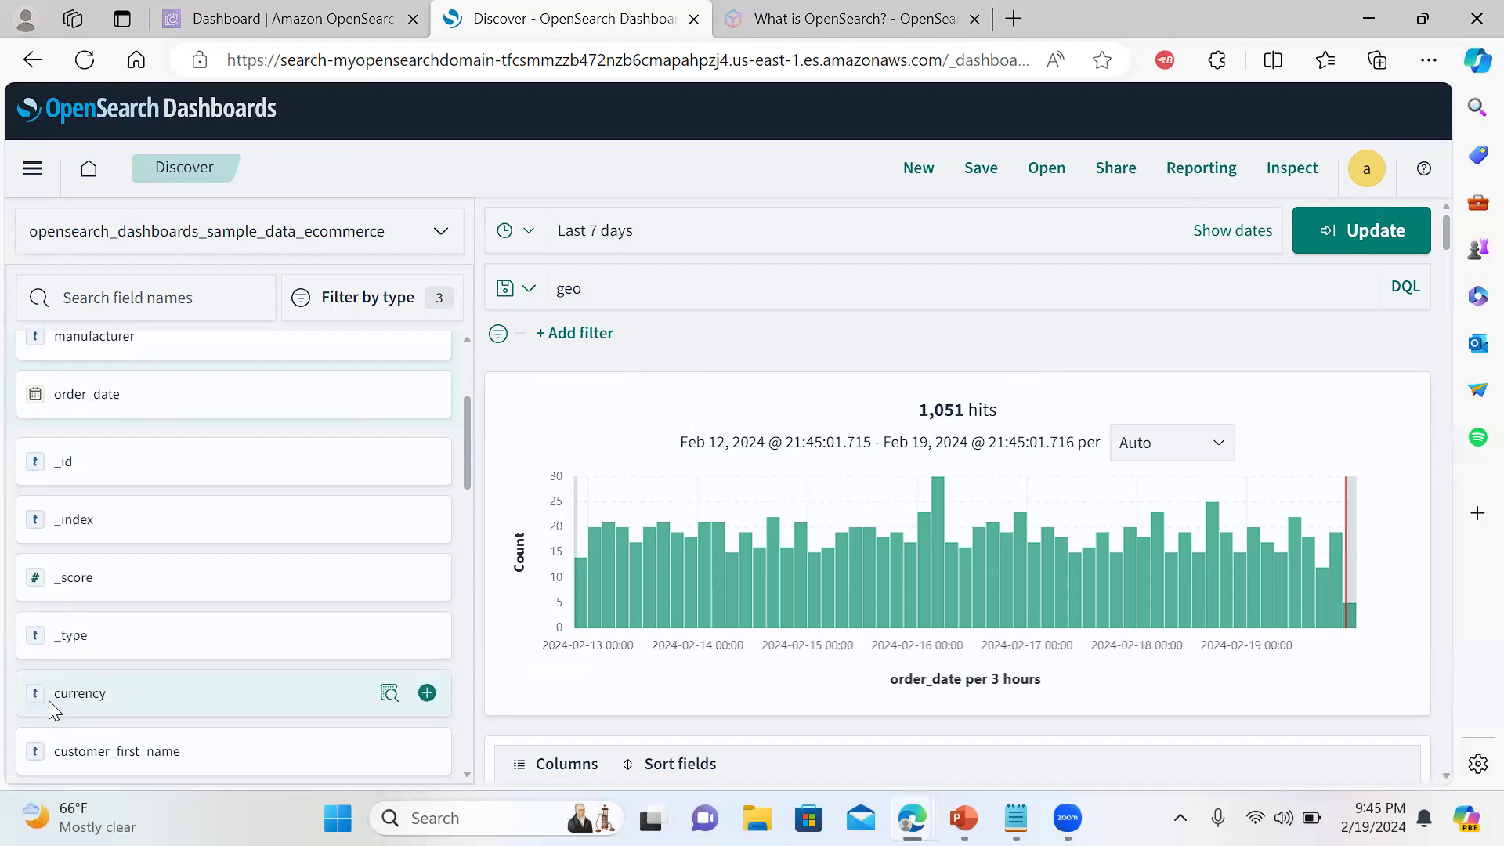
{"action": "right_click", "coordinate": [48, 700]}
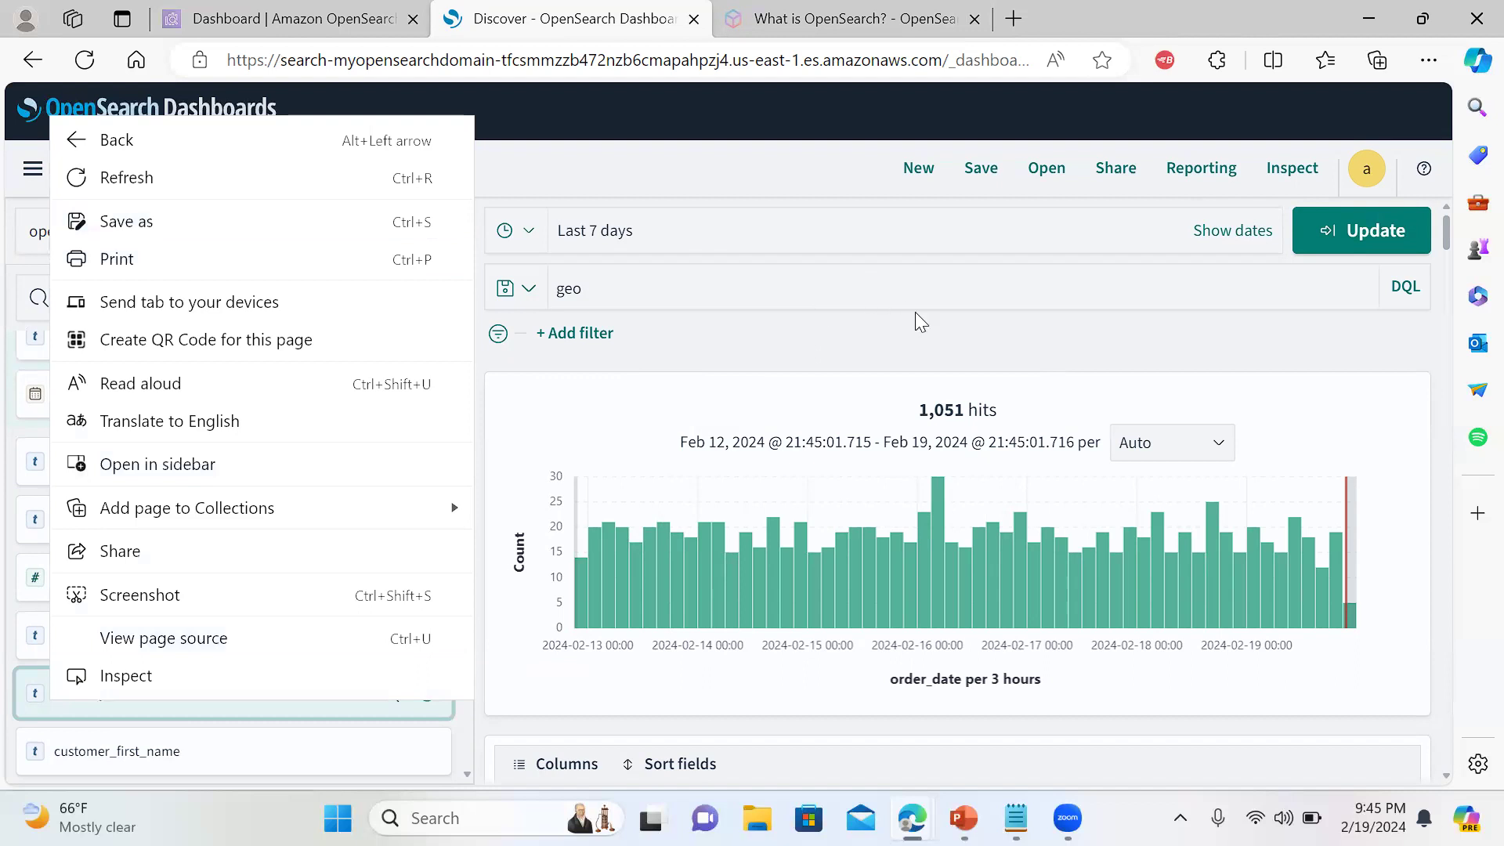
{"action": "left_click", "coordinate": [1388, 423]}
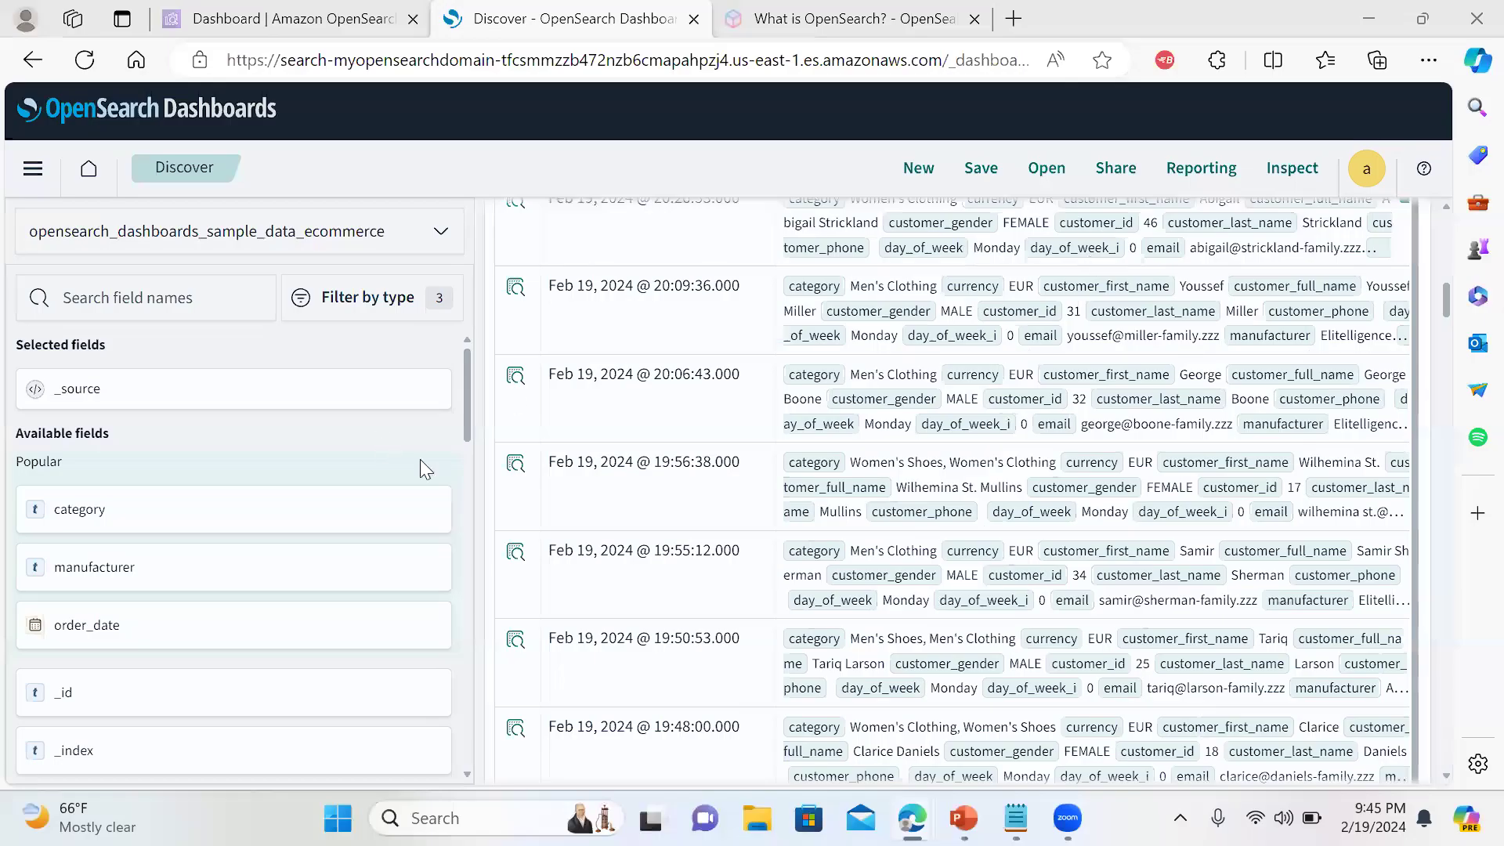
{"action": "left_click", "coordinate": [291, 510]}
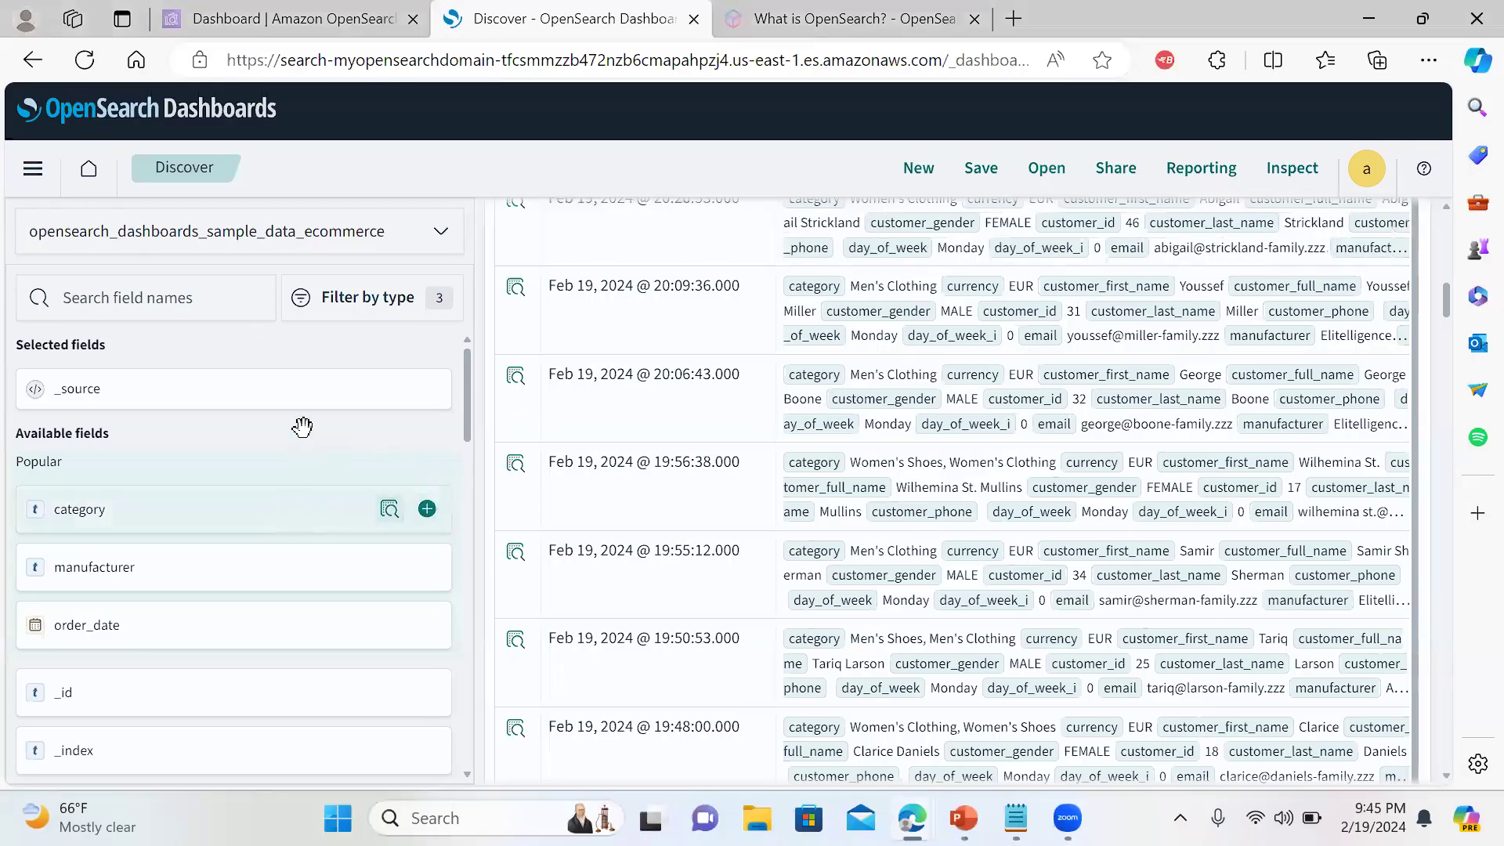
{"action": "left_click_drag", "start_coordinate": [295, 395], "coordinate": [295, 393]}
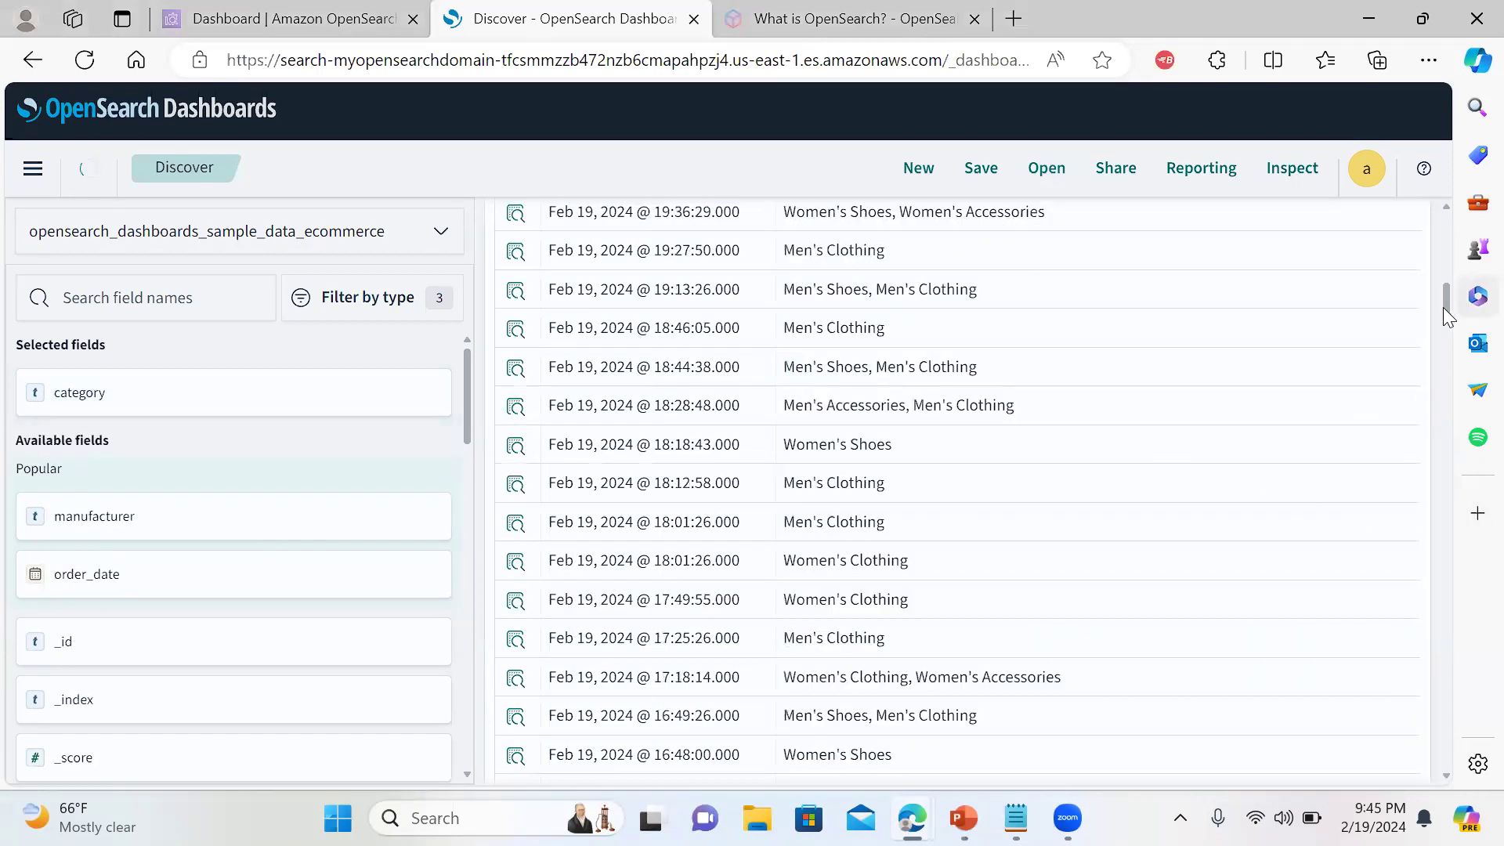
{"action": "left_click_drag", "start_coordinate": [1442, 307], "coordinate": [1440, 257]}
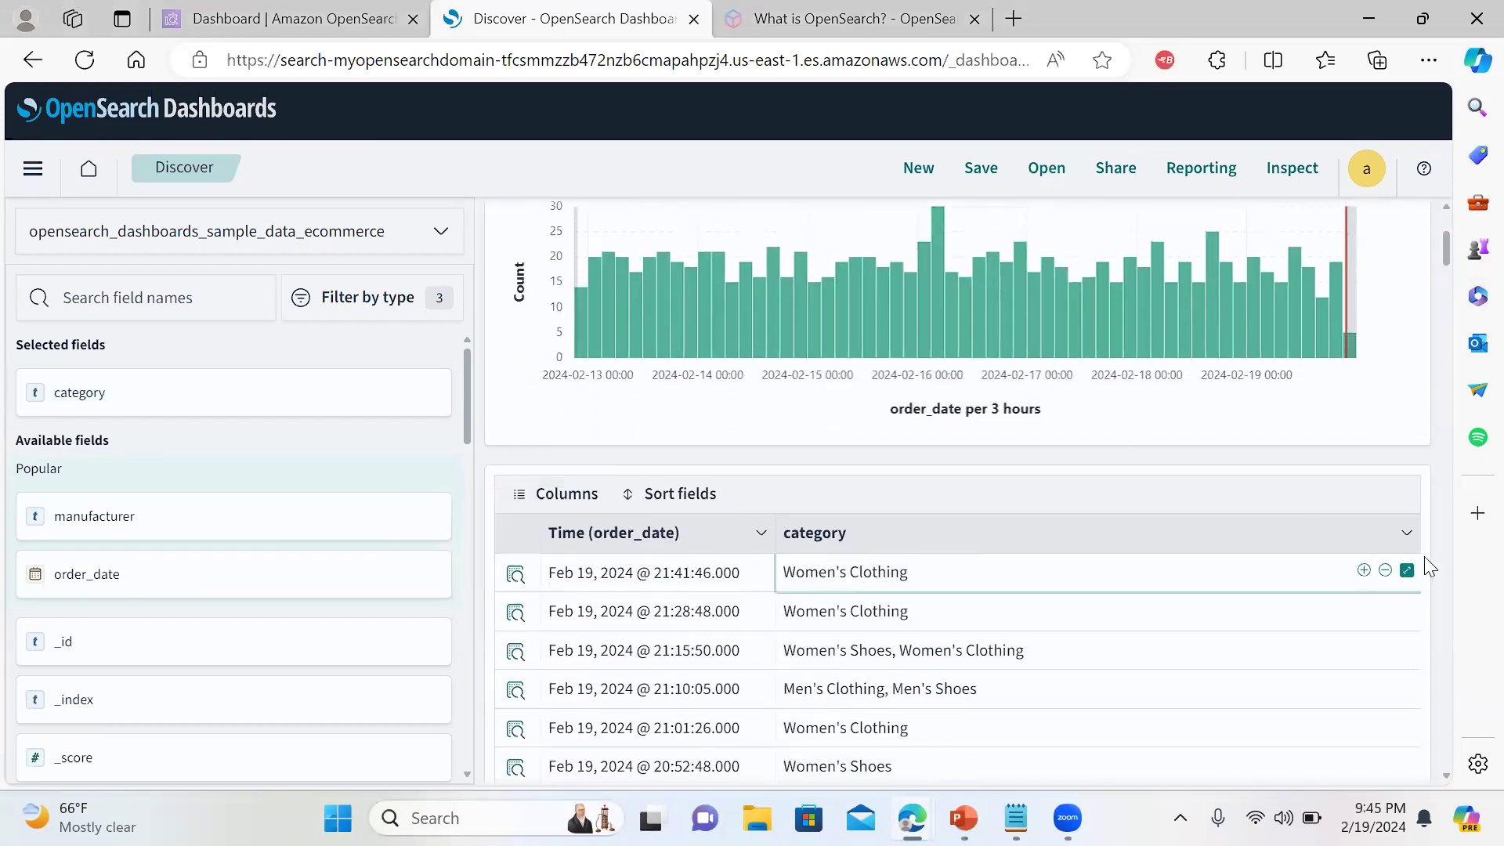
{"action": "left_click", "coordinate": [1406, 572]}
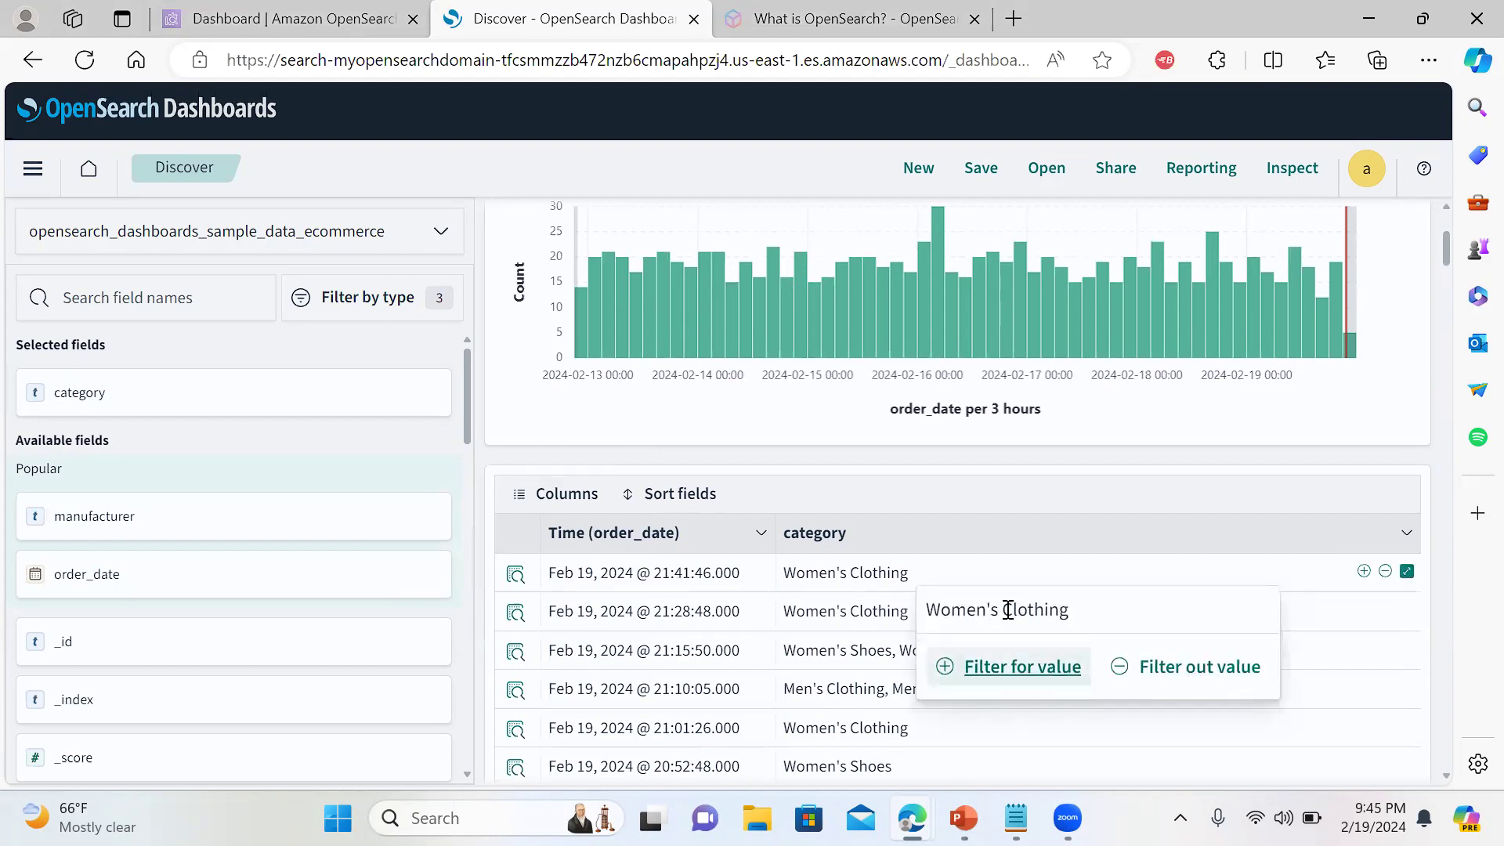
{"action": "left_click", "coordinate": [513, 581]}
{"action": "left_click", "coordinate": [513, 578]}
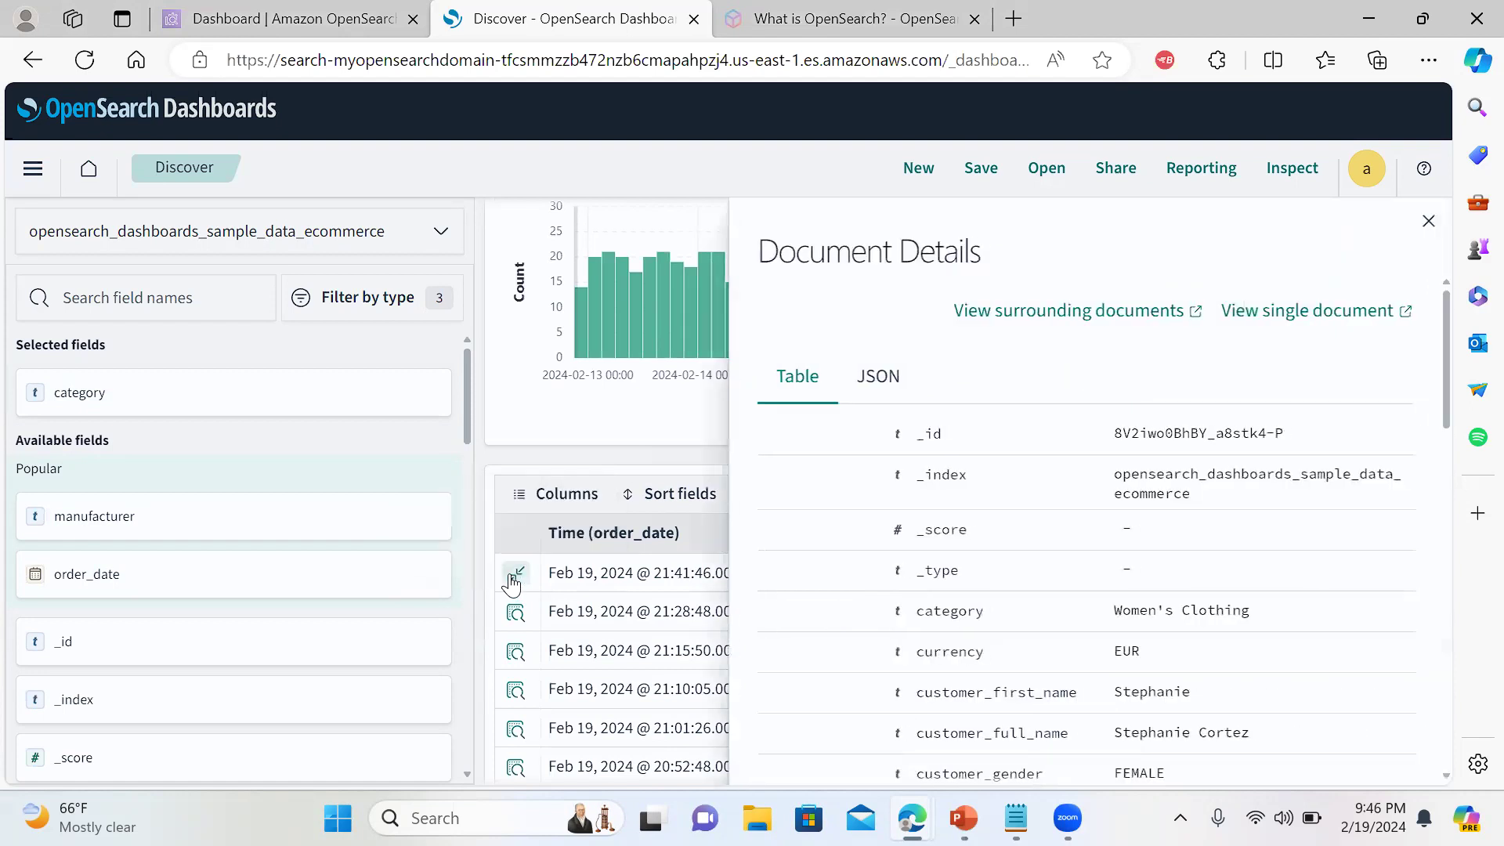
{"action": "left_click", "coordinate": [515, 578]}
{"action": "left_click", "coordinate": [519, 579]}
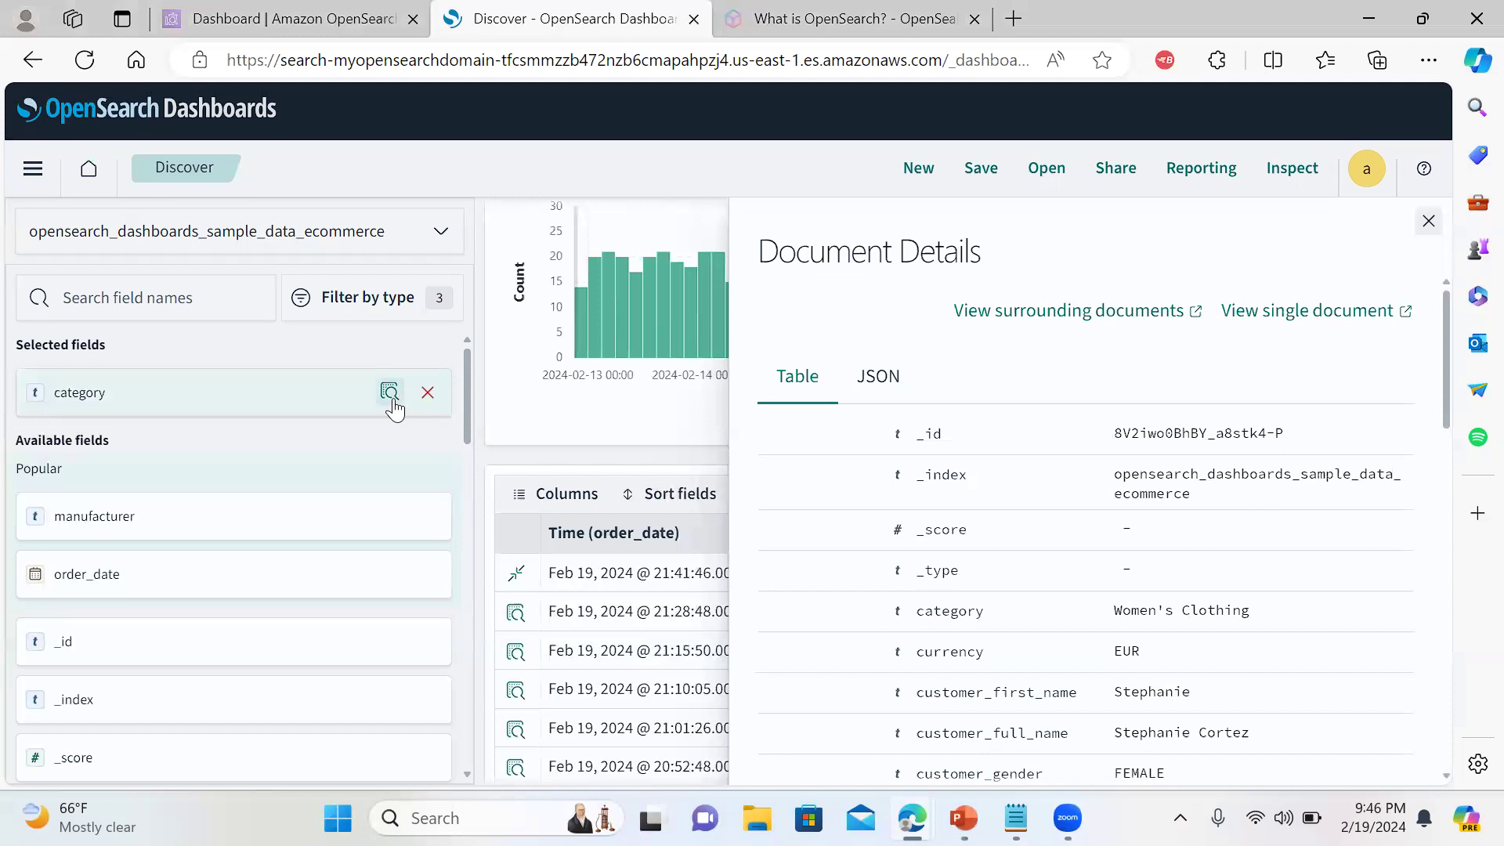
{"action": "left_click", "coordinate": [390, 393]}
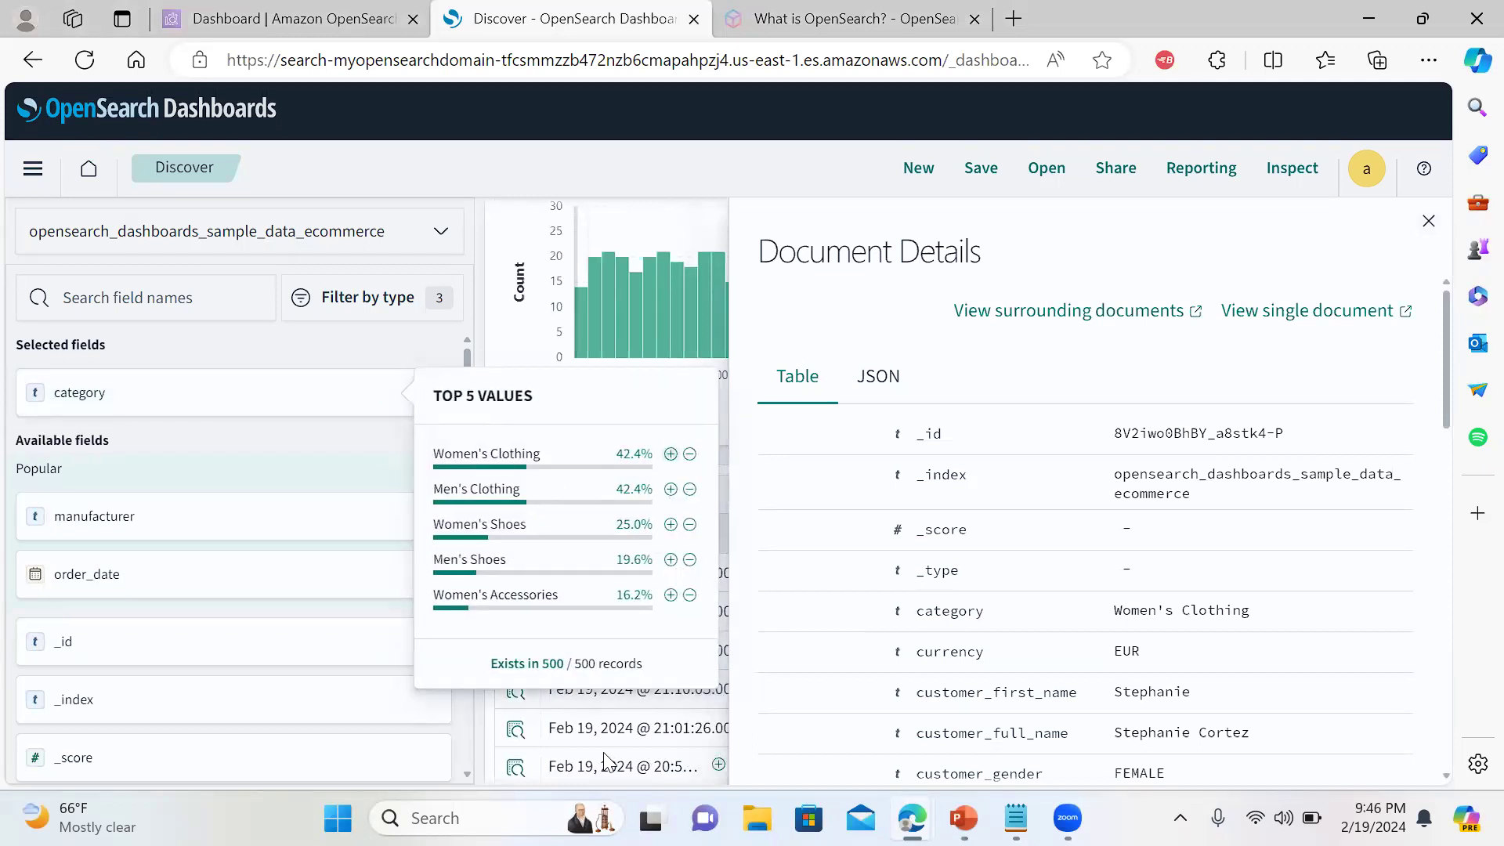
{"action": "left_click", "coordinate": [1428, 222]}
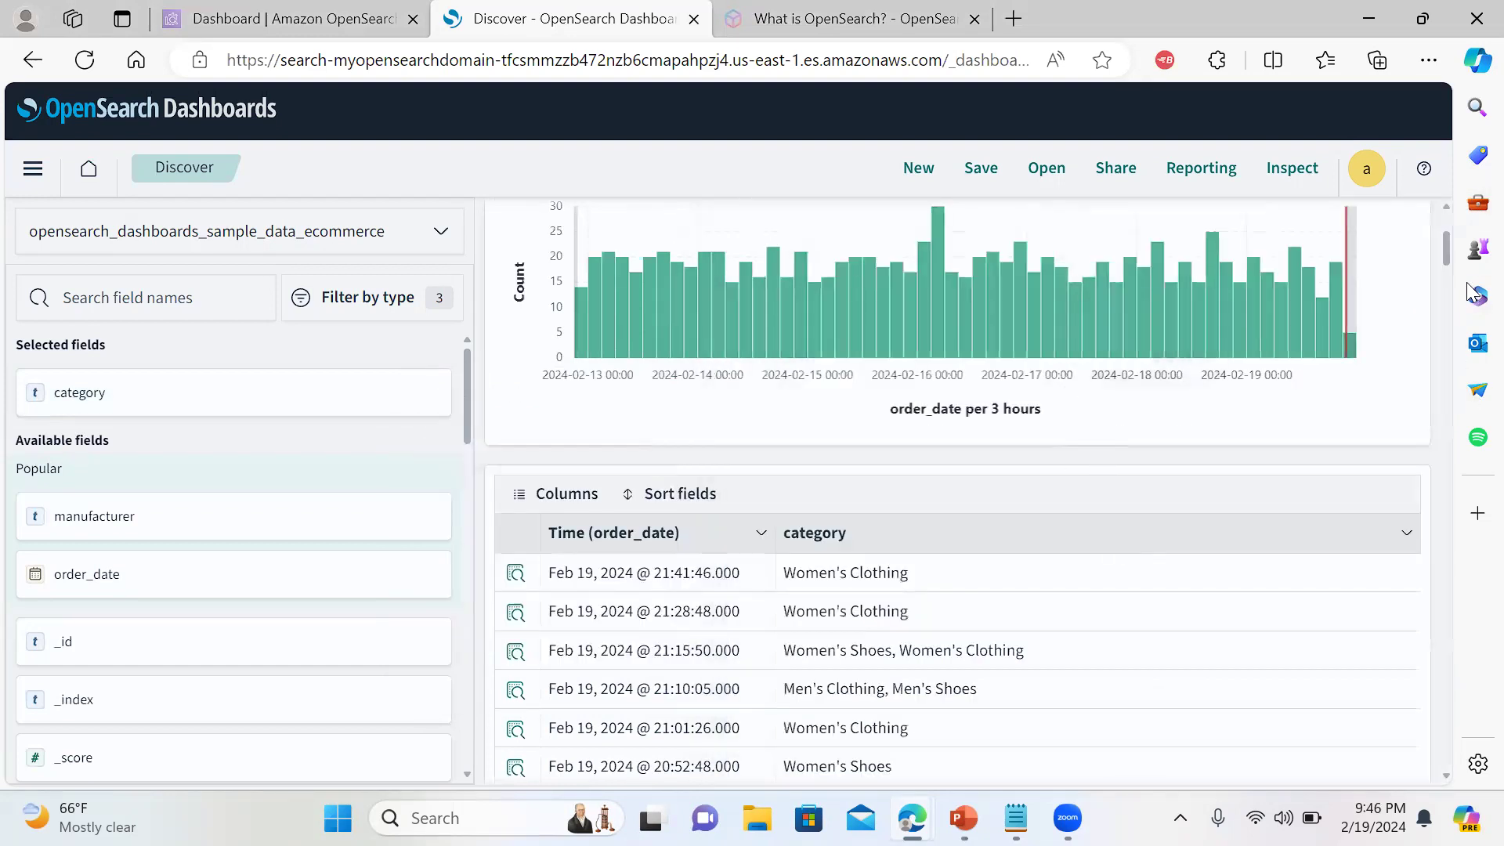
{"action": "left_click_drag", "start_coordinate": [1450, 258], "coordinate": [1451, 238]}
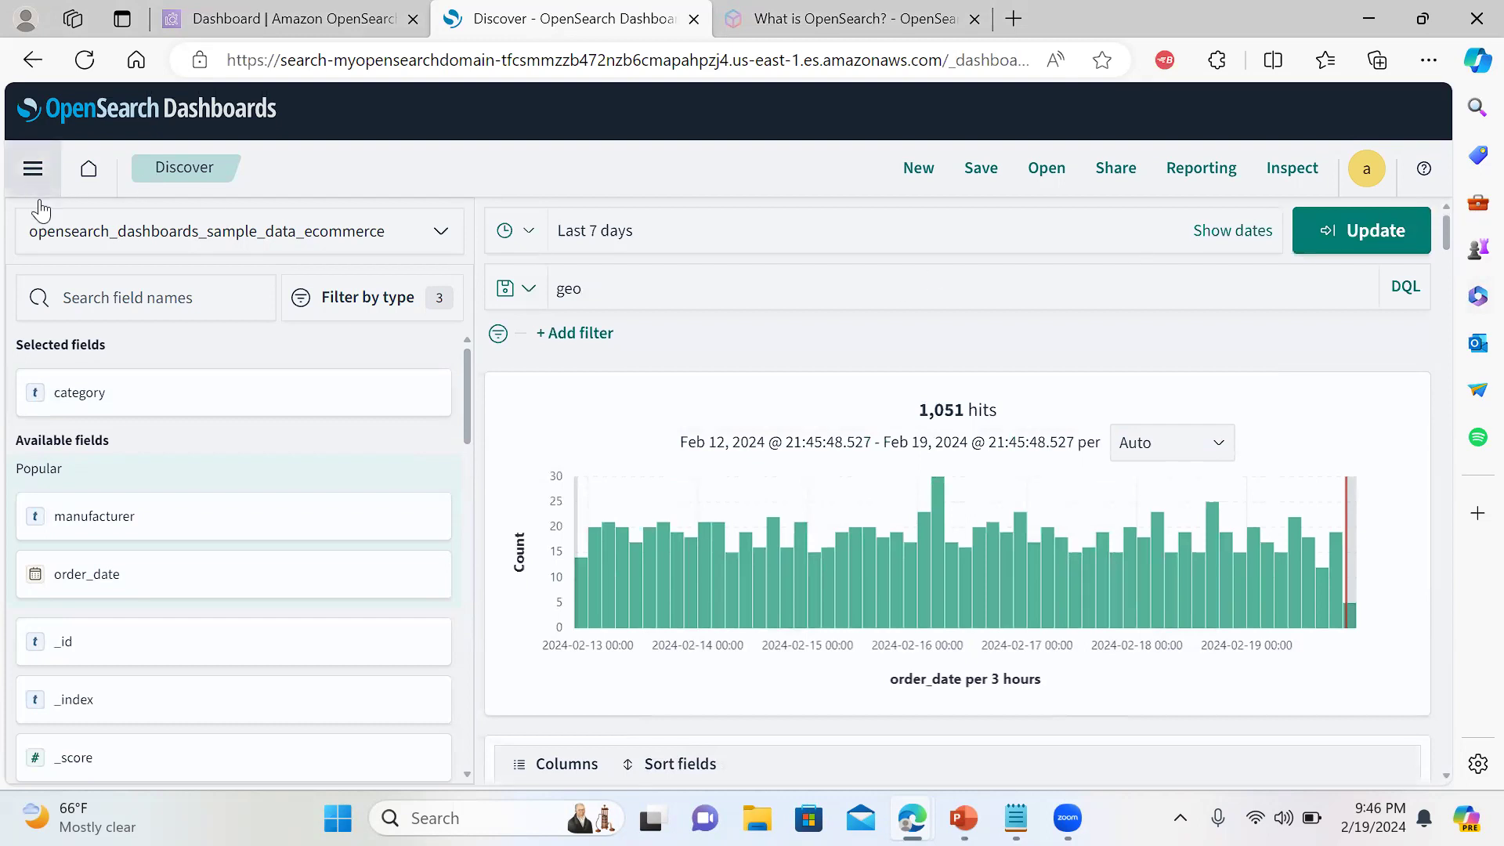
Visit the eCommerce Revenue Dashboard, then go to the Visualizations list
{"action": "left_click", "coordinate": [32, 168]}
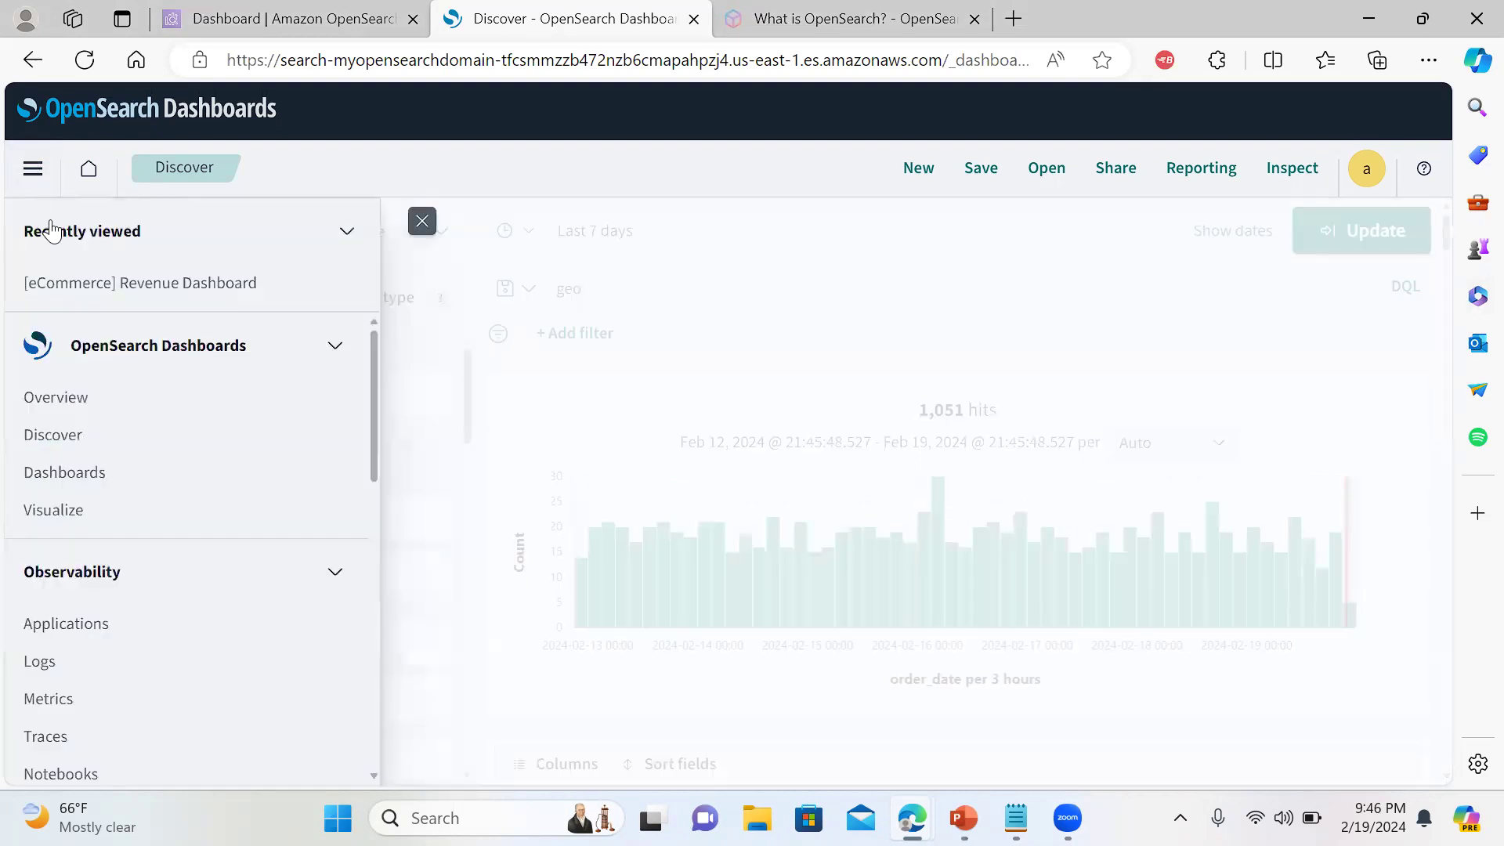
{"action": "left_click", "coordinate": [75, 478]}
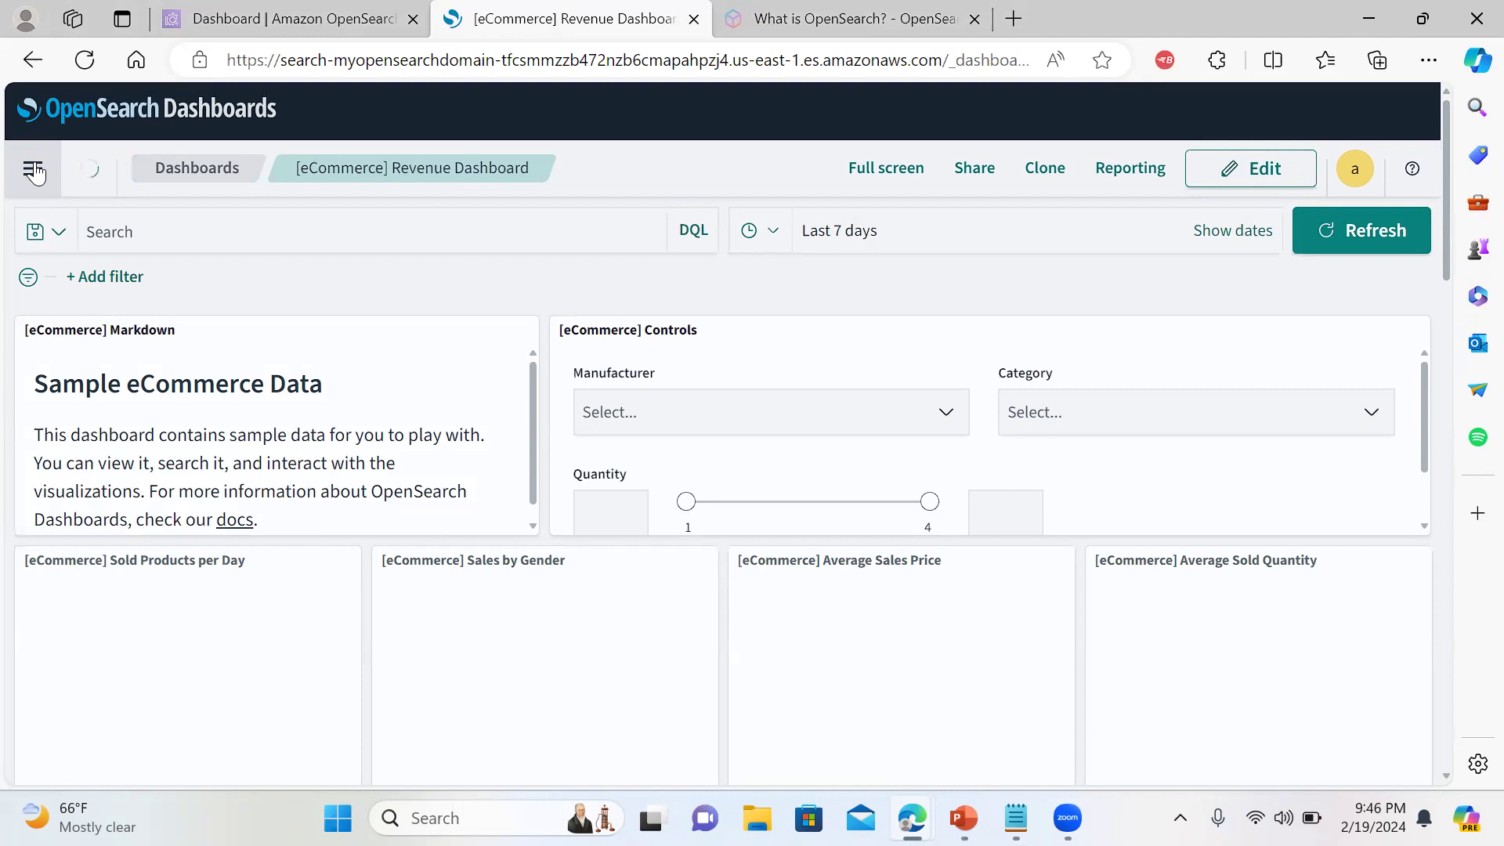
{"action": "left_click", "coordinate": [33, 170]}
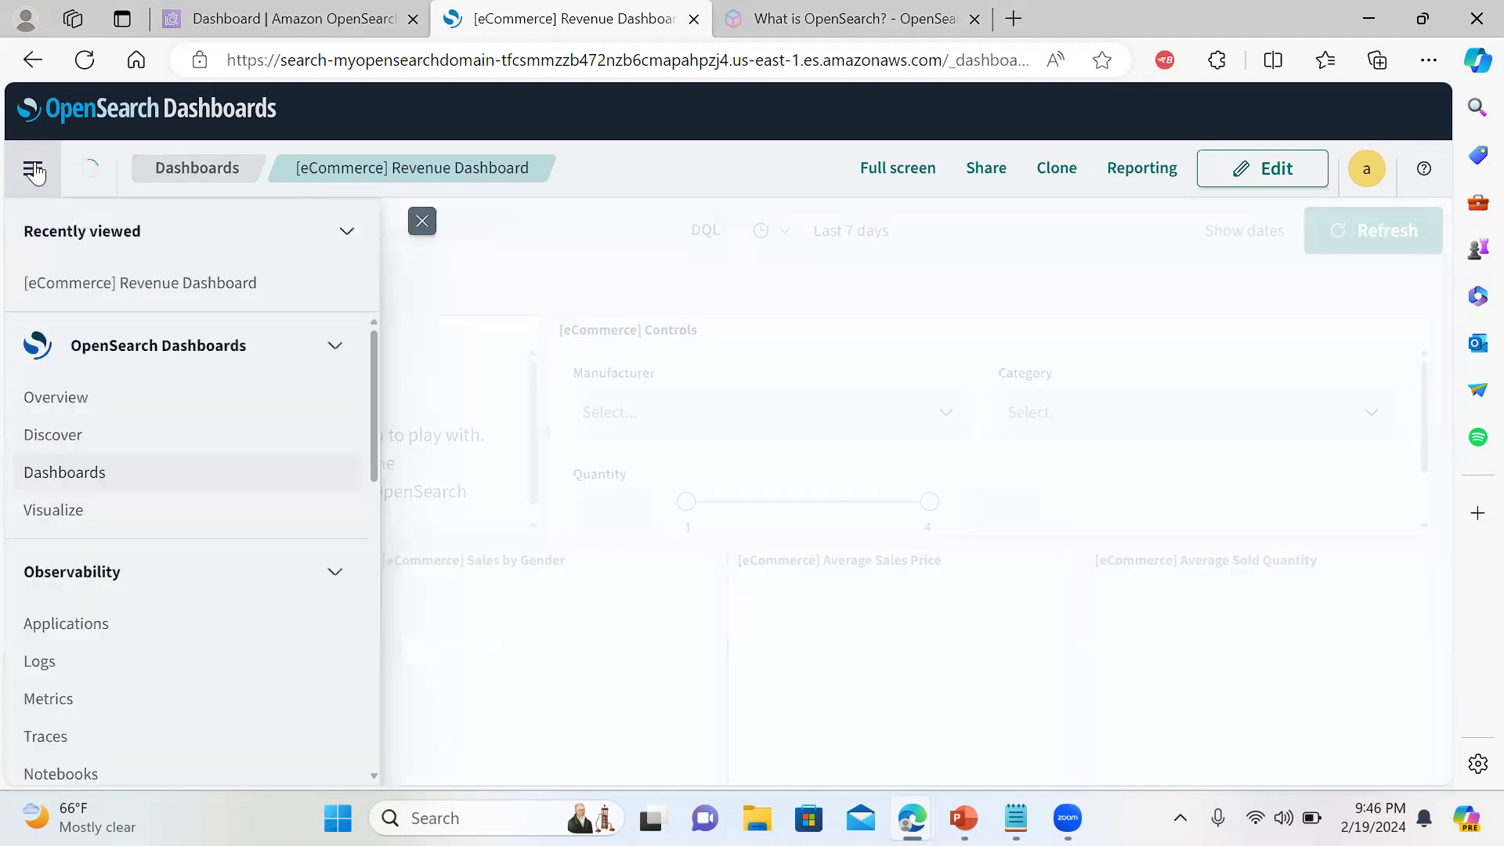
{"action": "left_click", "coordinate": [49, 510]}
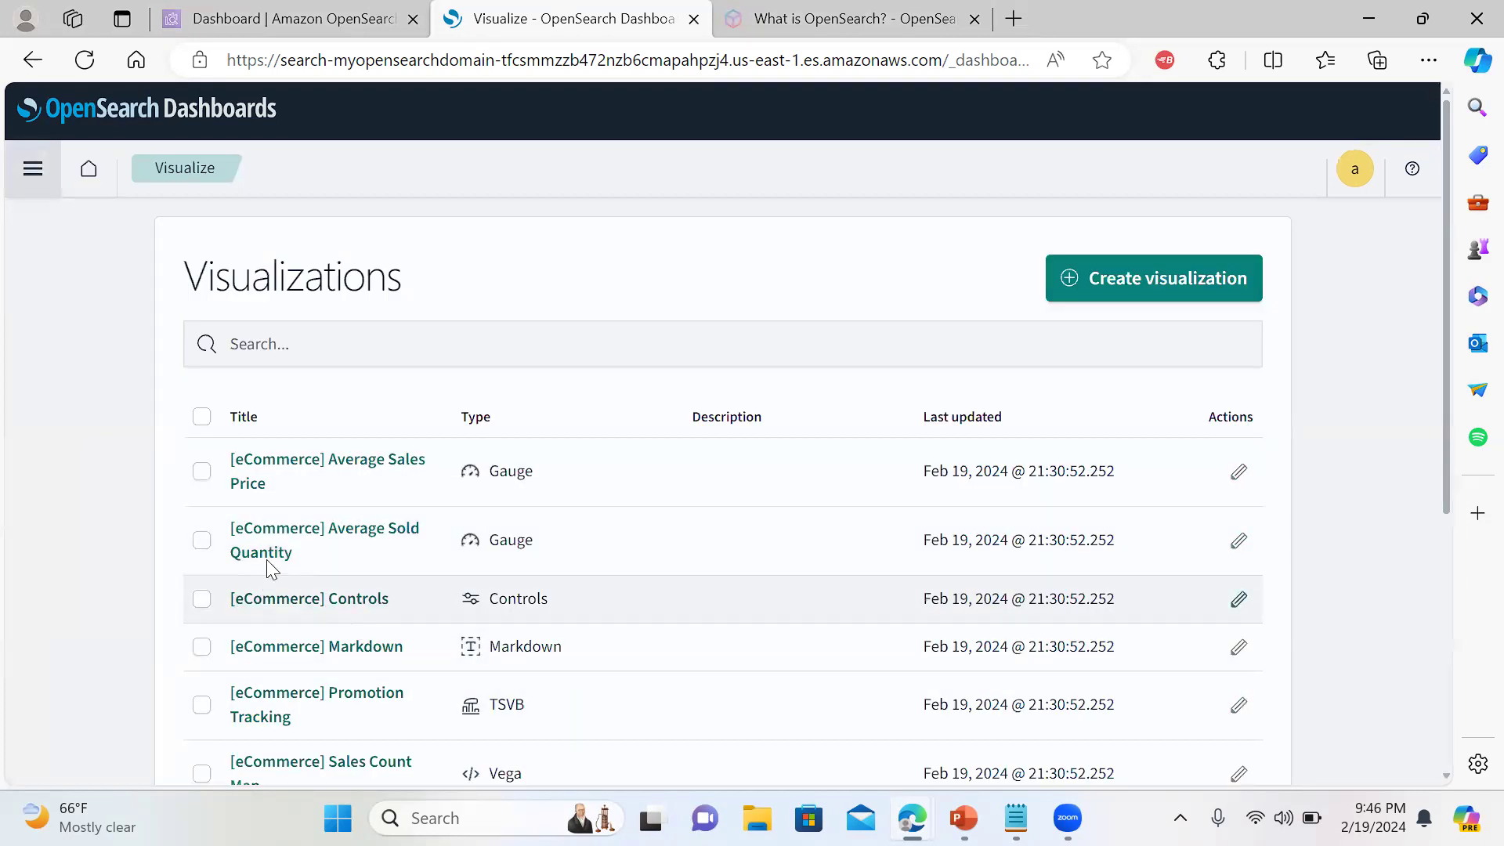
{"action": "left_click_drag", "start_coordinate": [1447, 283], "coordinate": [1466, 215]}
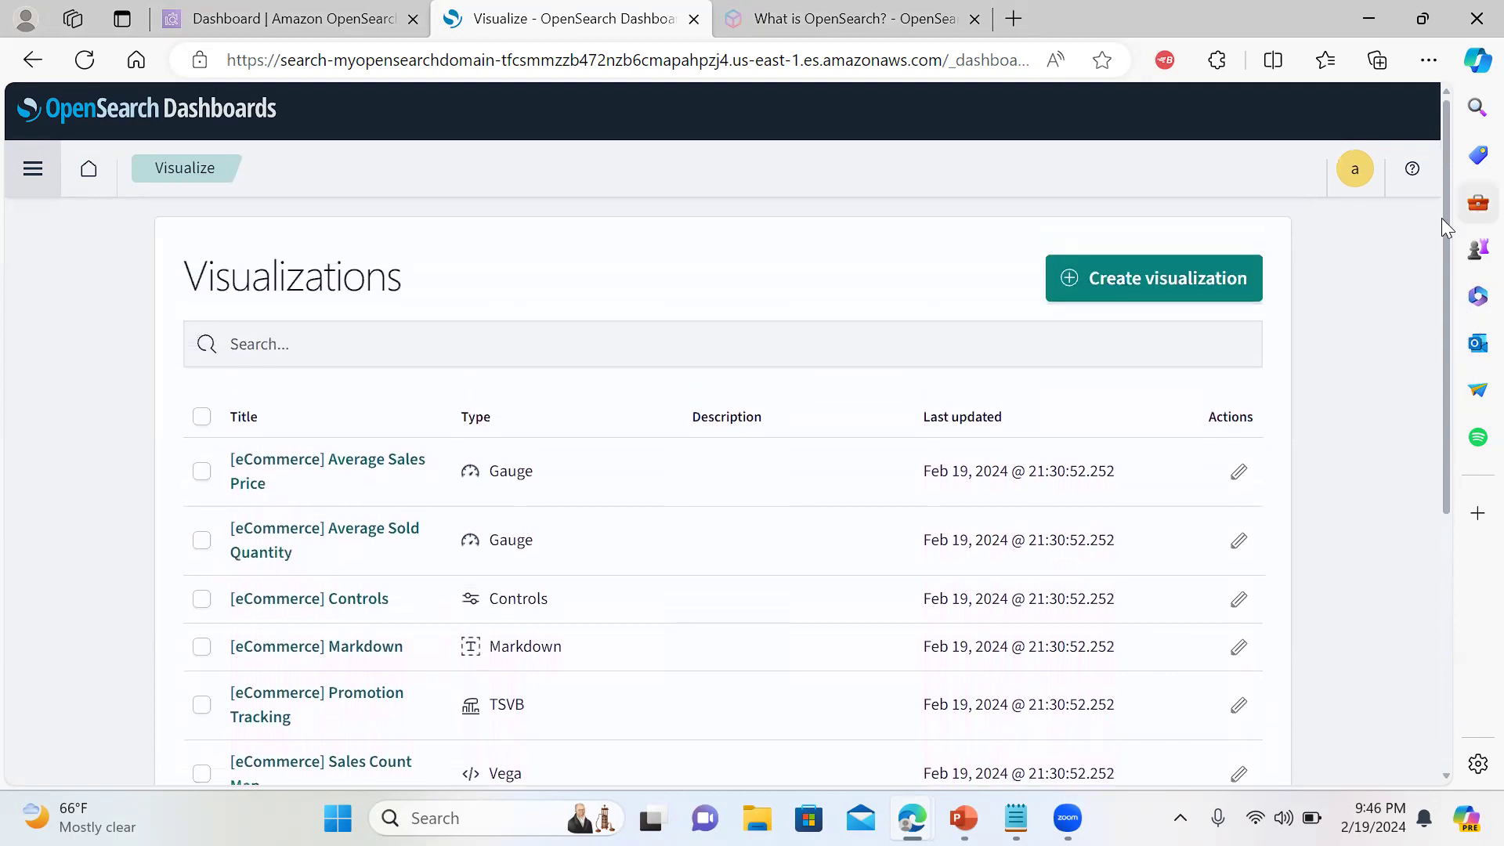
Create a Data Table visualization on opensearch_dashboards_sample_data_ecommerce, showing Count 1,052
{"action": "left_click", "coordinate": [1145, 296]}
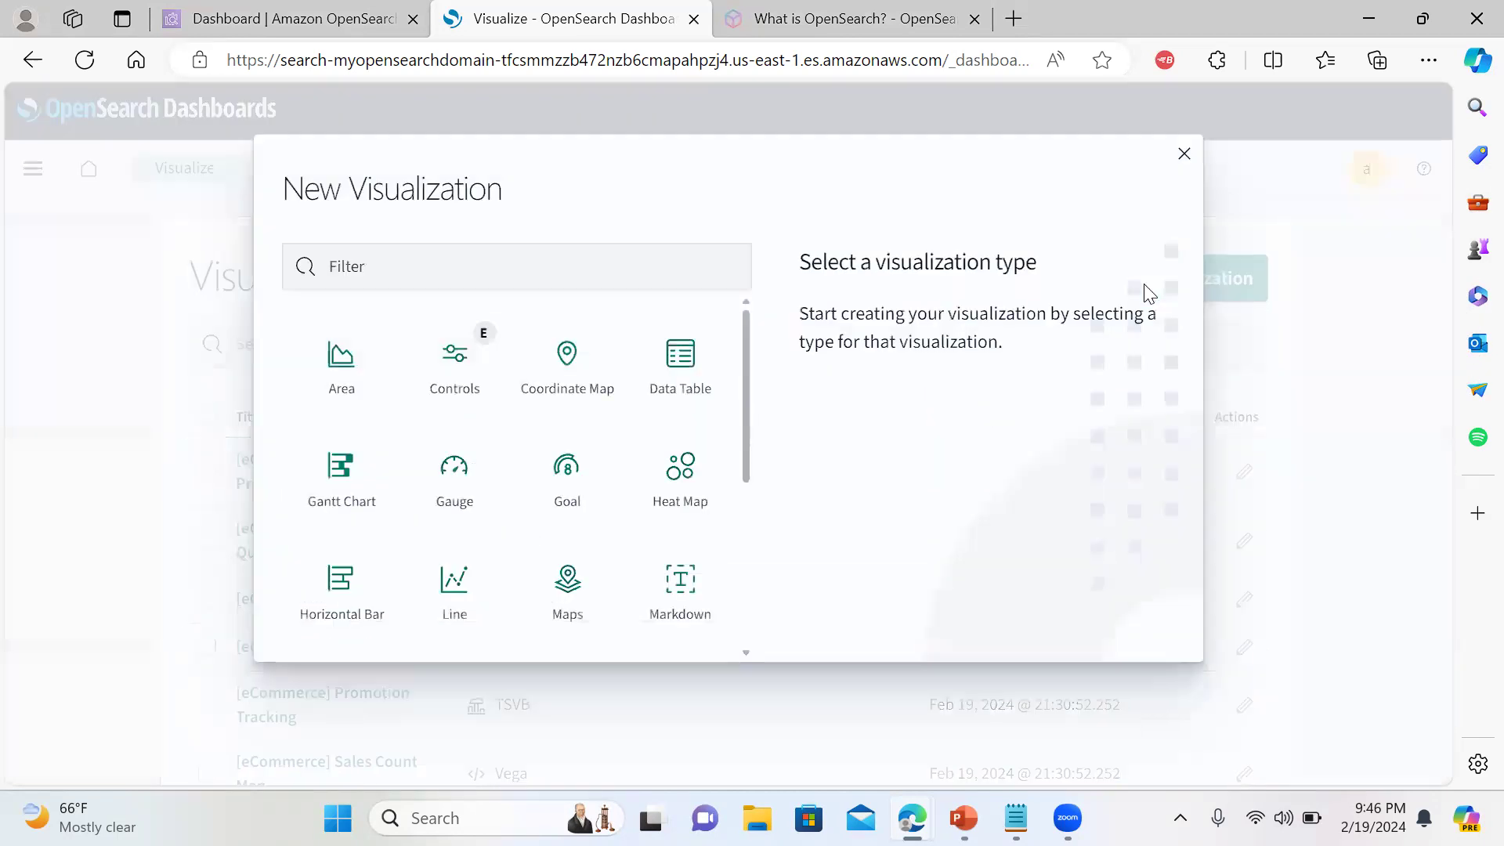
{"action": "left_click", "coordinate": [701, 378]}
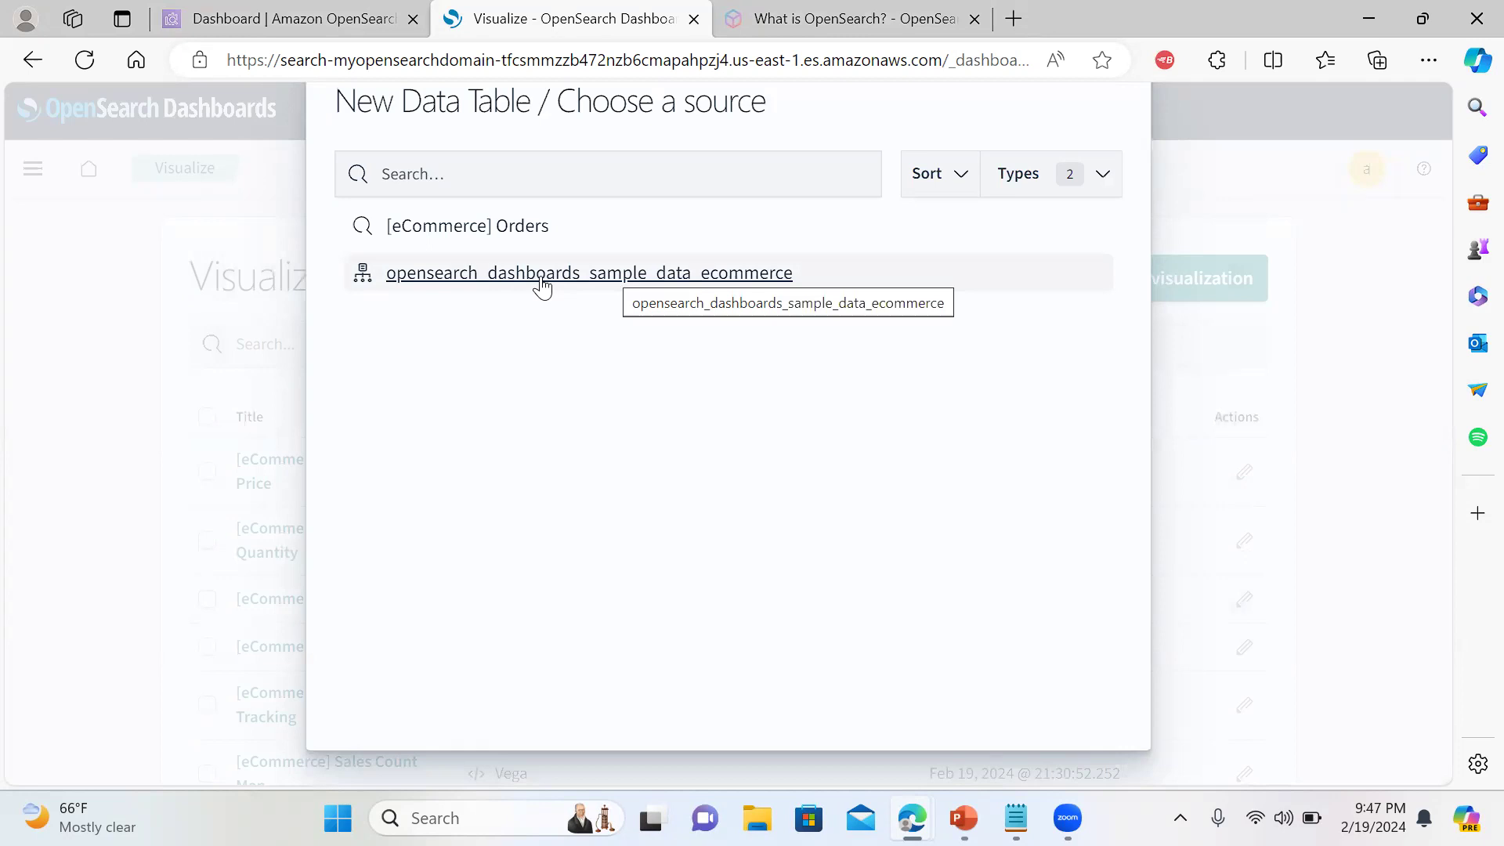
{"action": "left_click", "coordinate": [511, 274]}
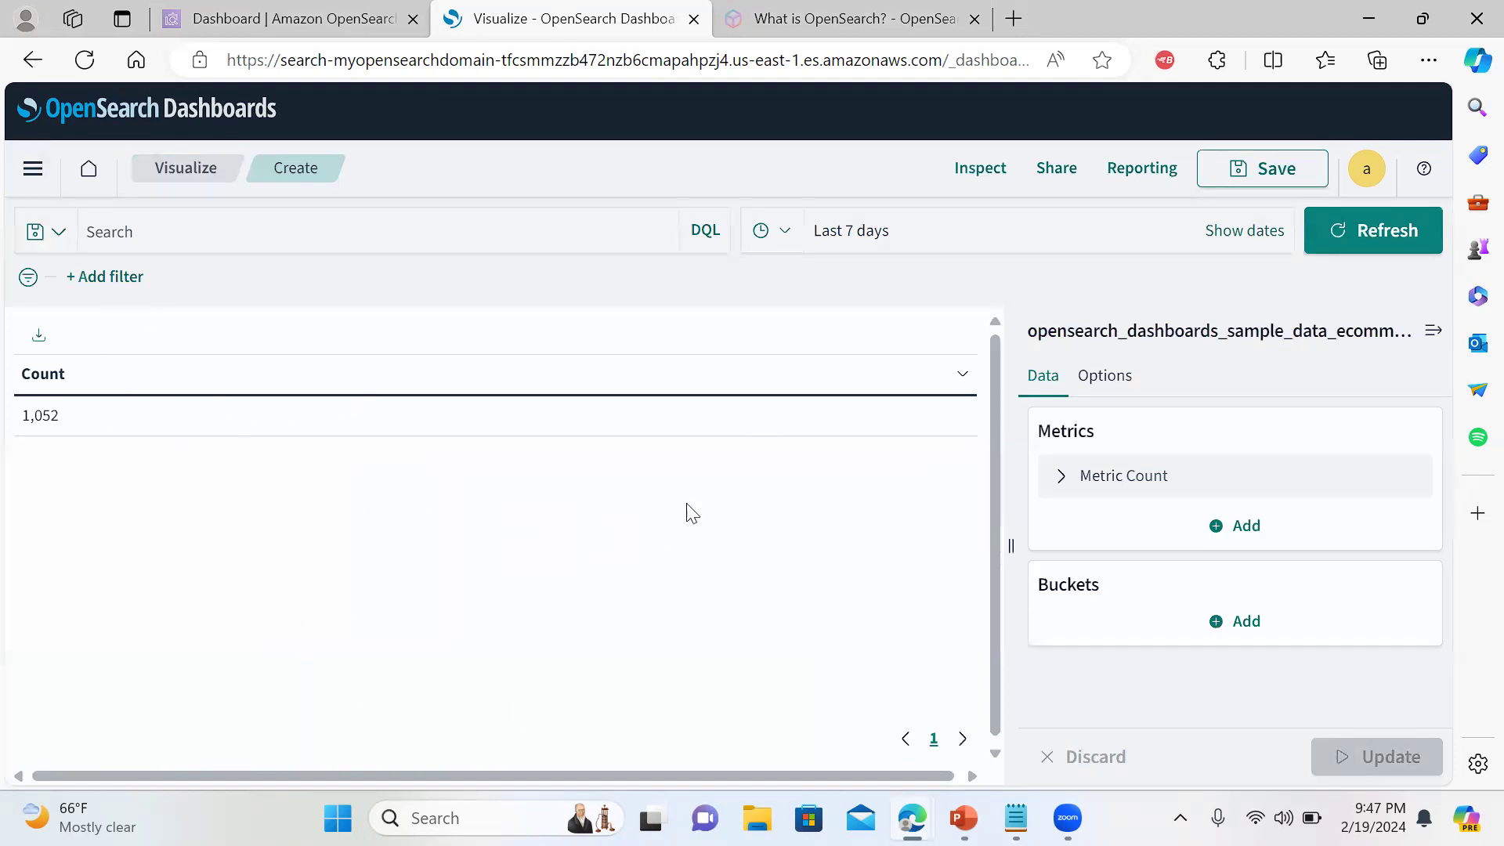
{"action": "left_click", "coordinate": [33, 169]}
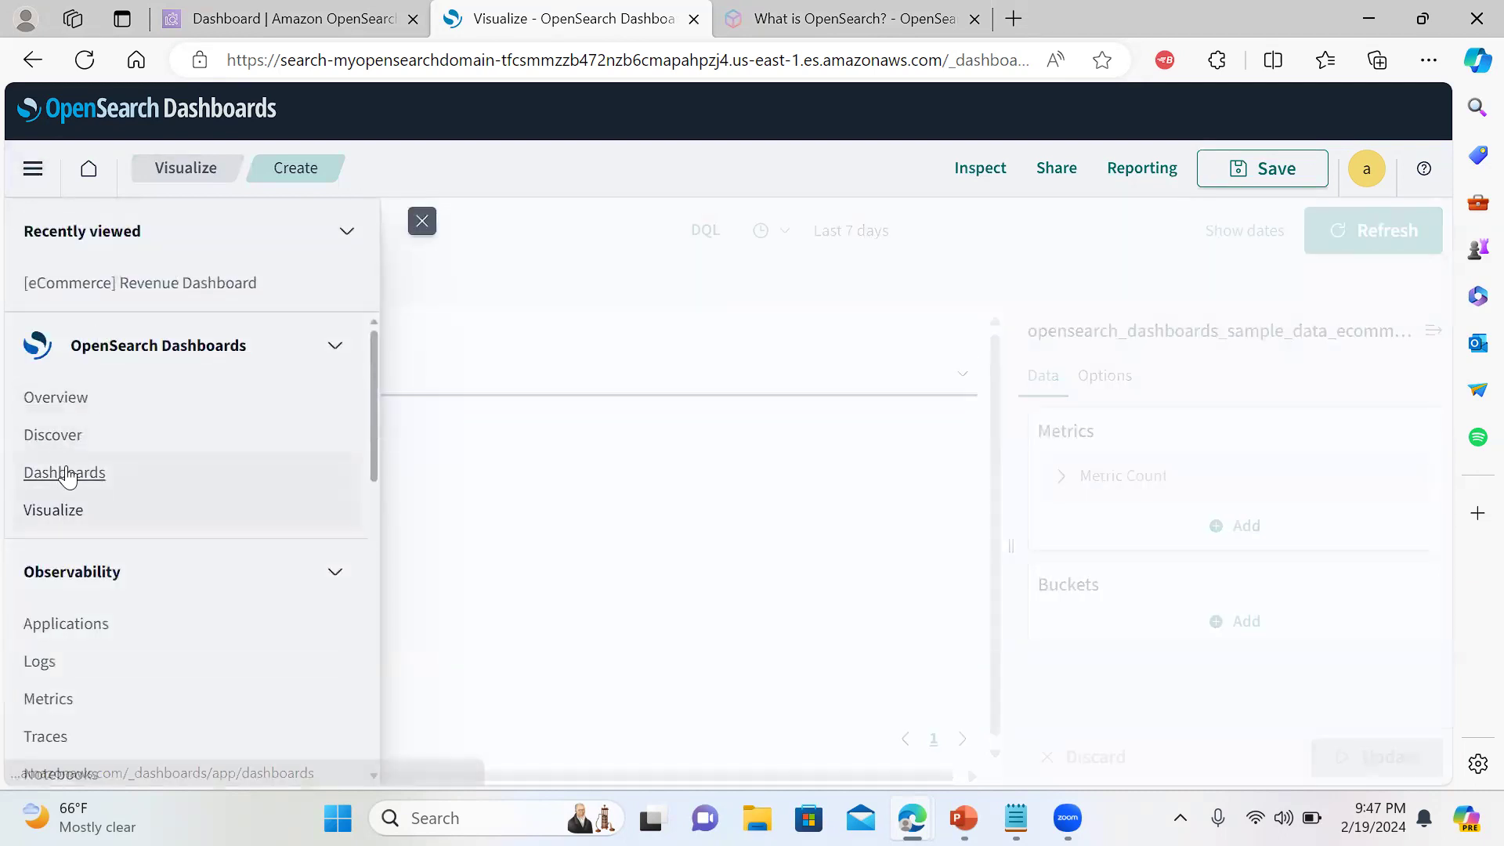
Go to Dashboards, glance at the Saved queries list, then open the Overview home page
{"action": "left_click", "coordinate": [64, 472]}
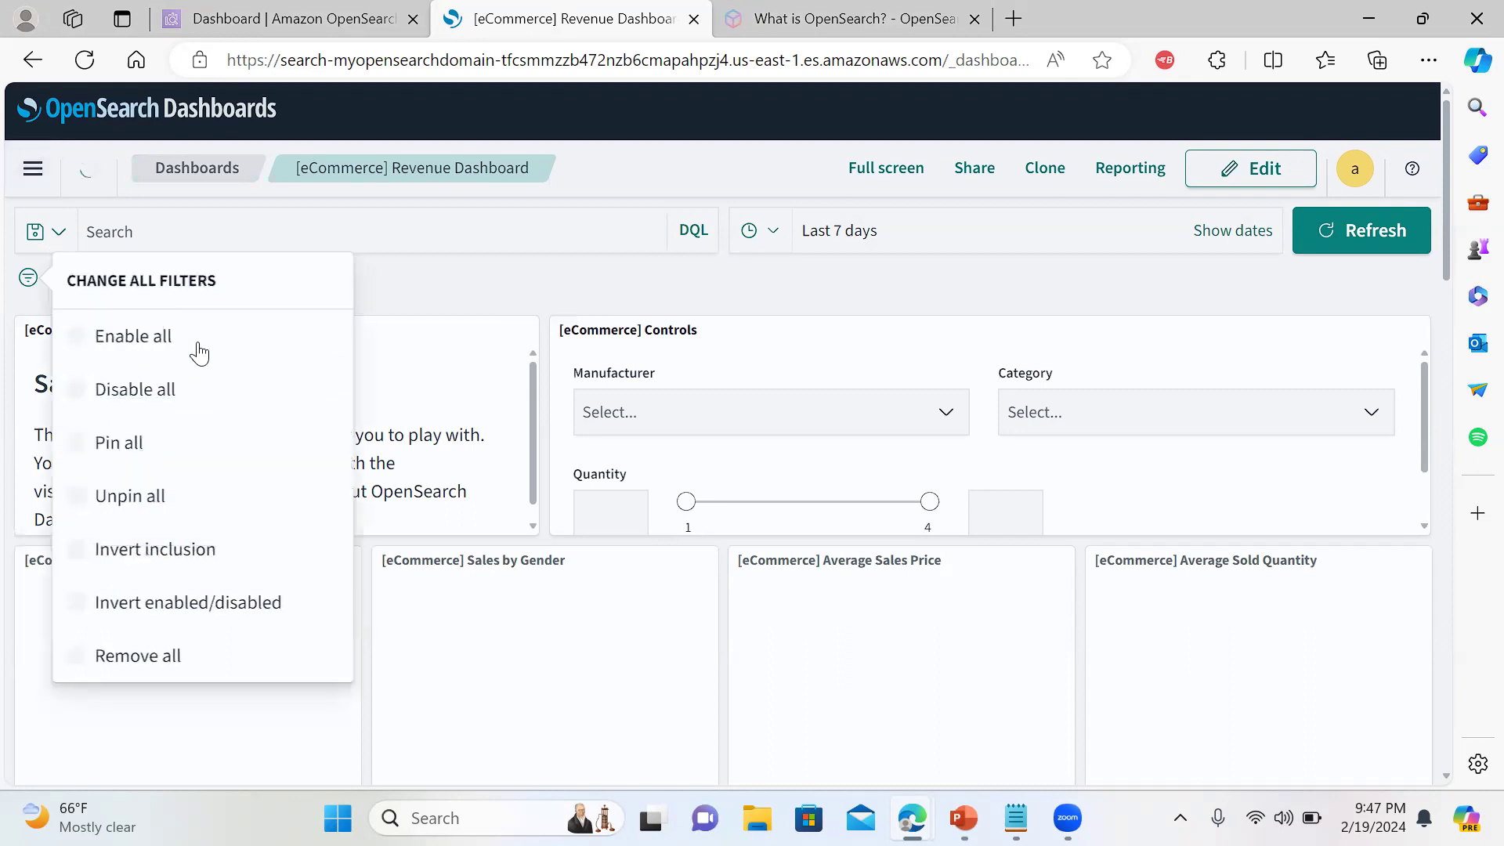
{"action": "left_click", "coordinate": [60, 235]}
{"action": "left_click", "coordinate": [59, 235]}
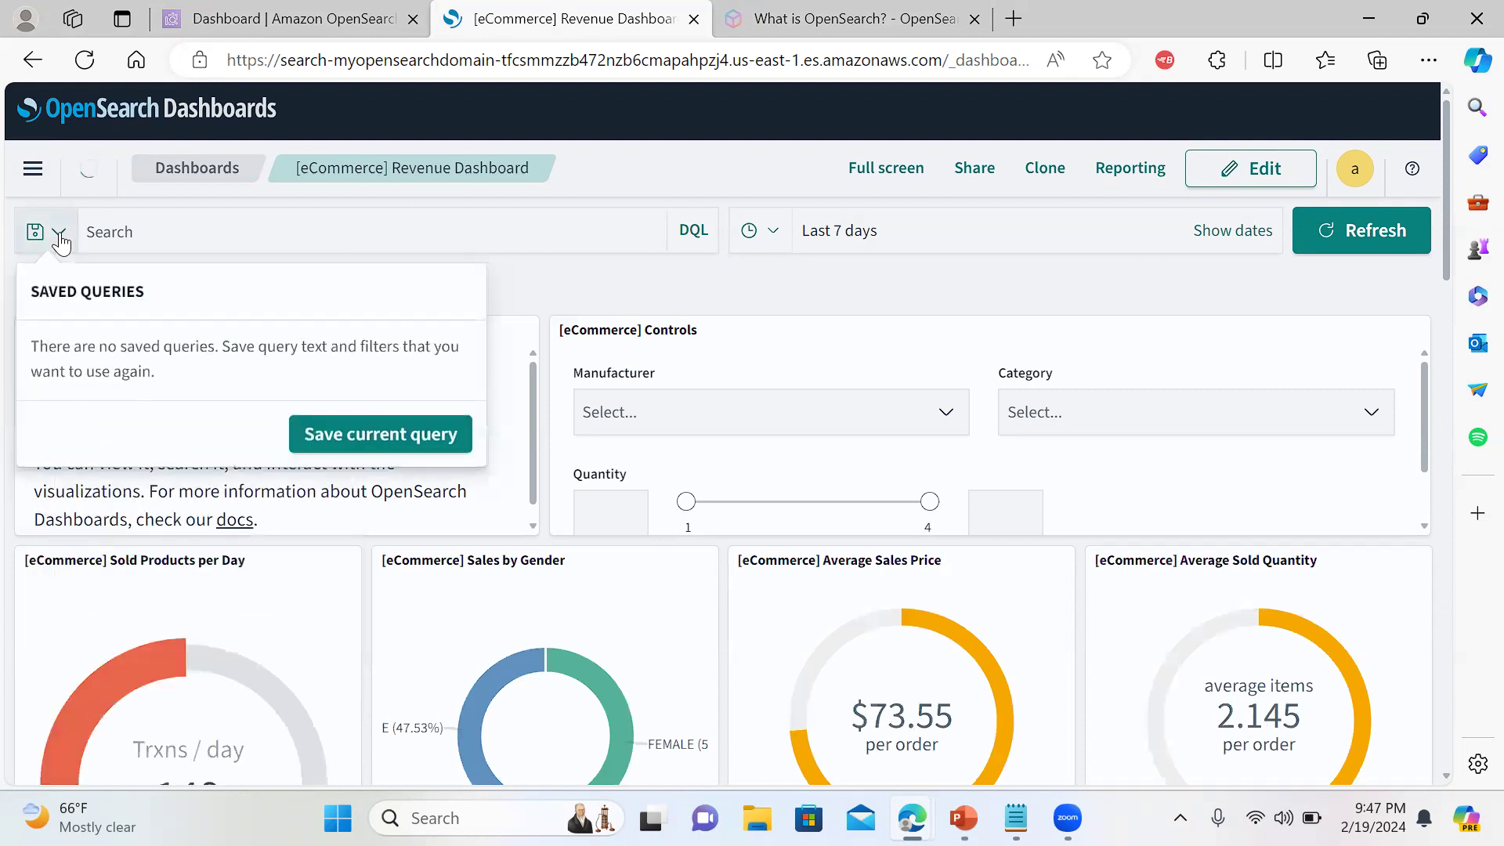
{"action": "left_click", "coordinate": [859, 282]}
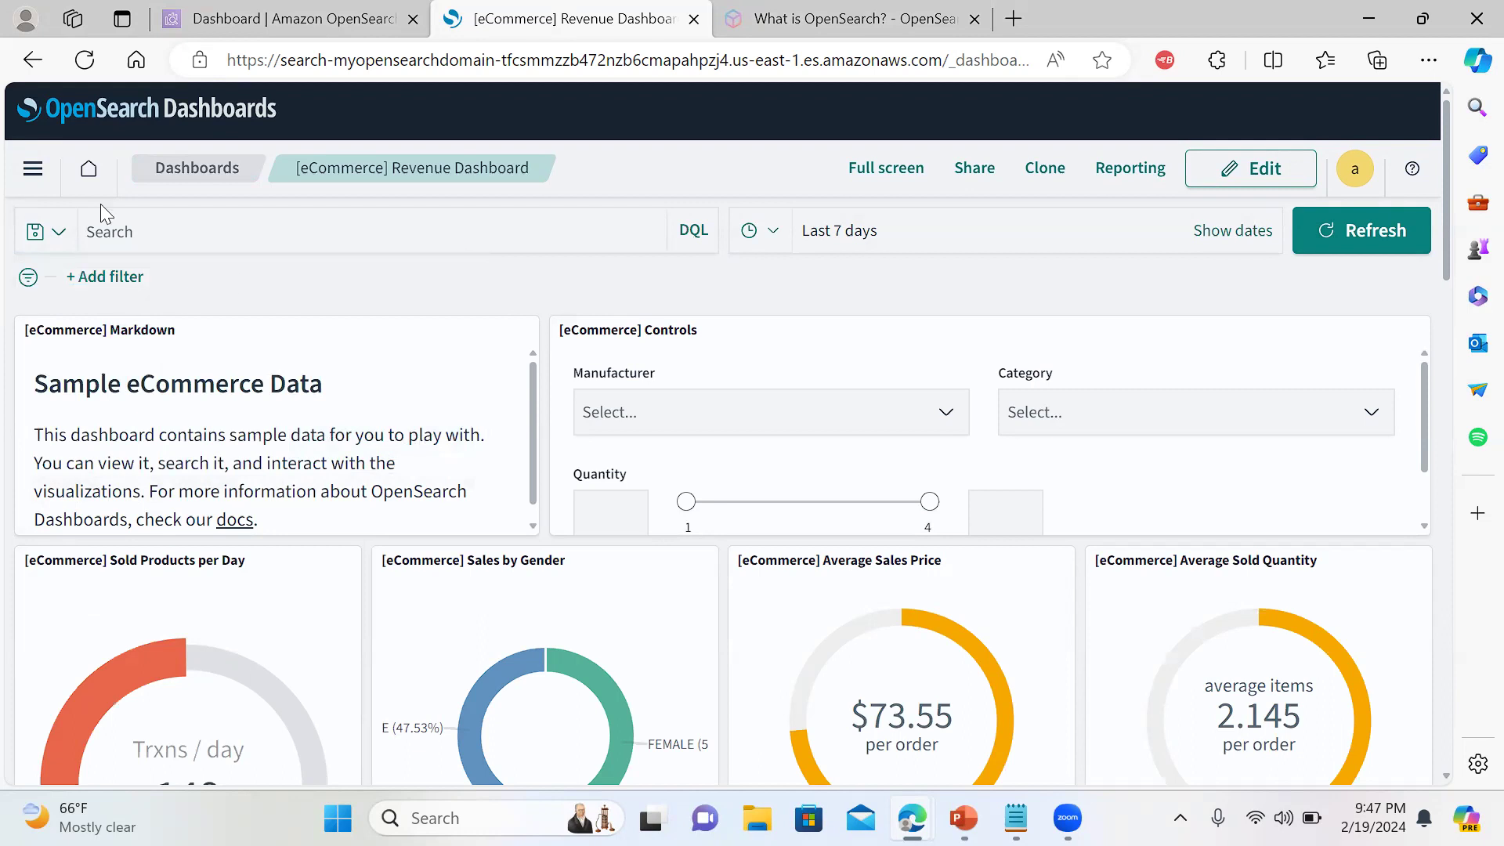
{"action": "left_click", "coordinate": [36, 179]}
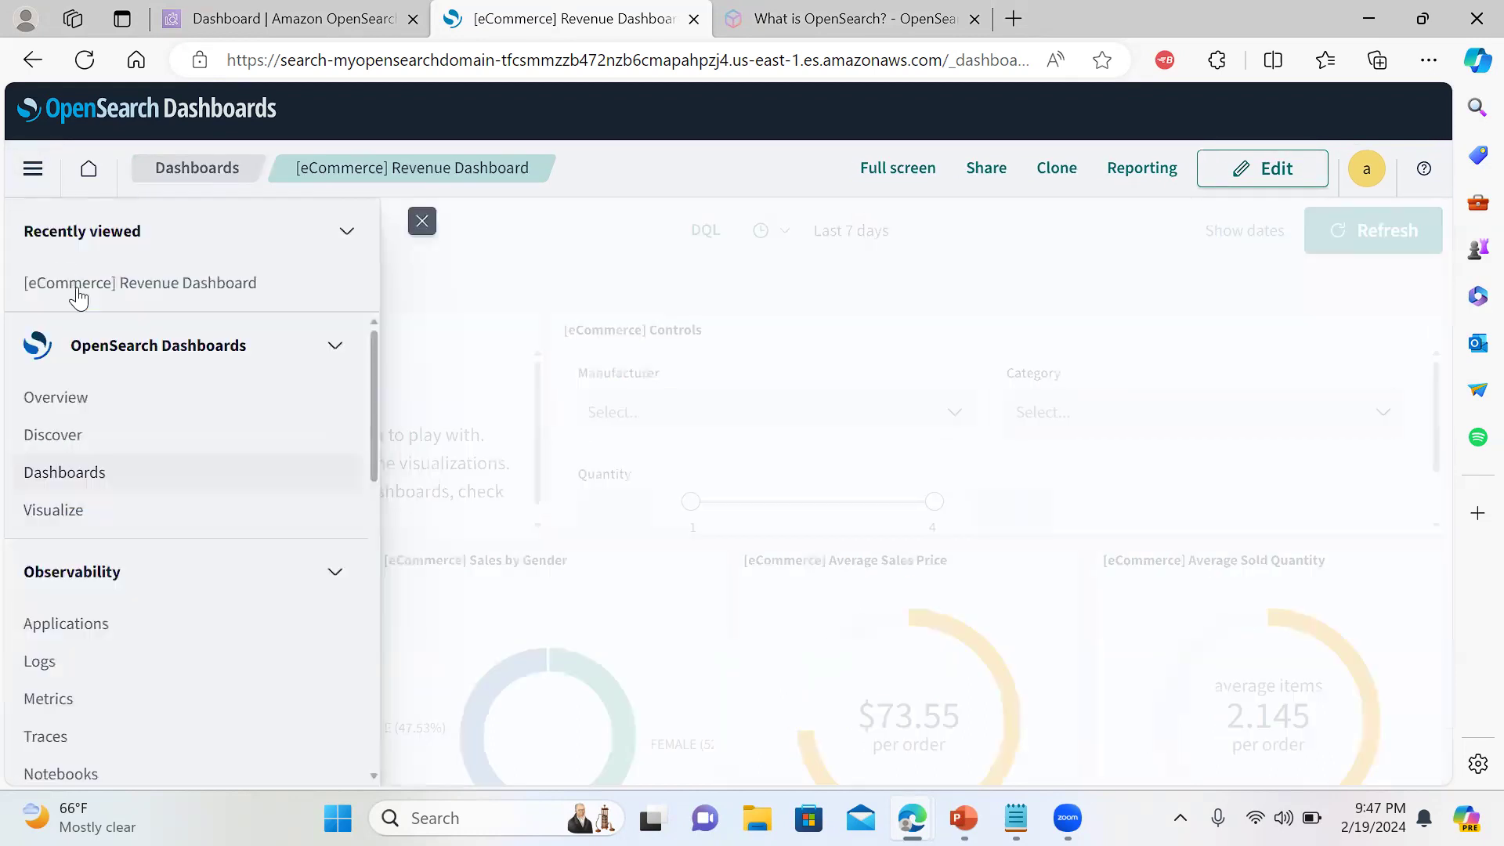
{"action": "left_click", "coordinate": [75, 406]}
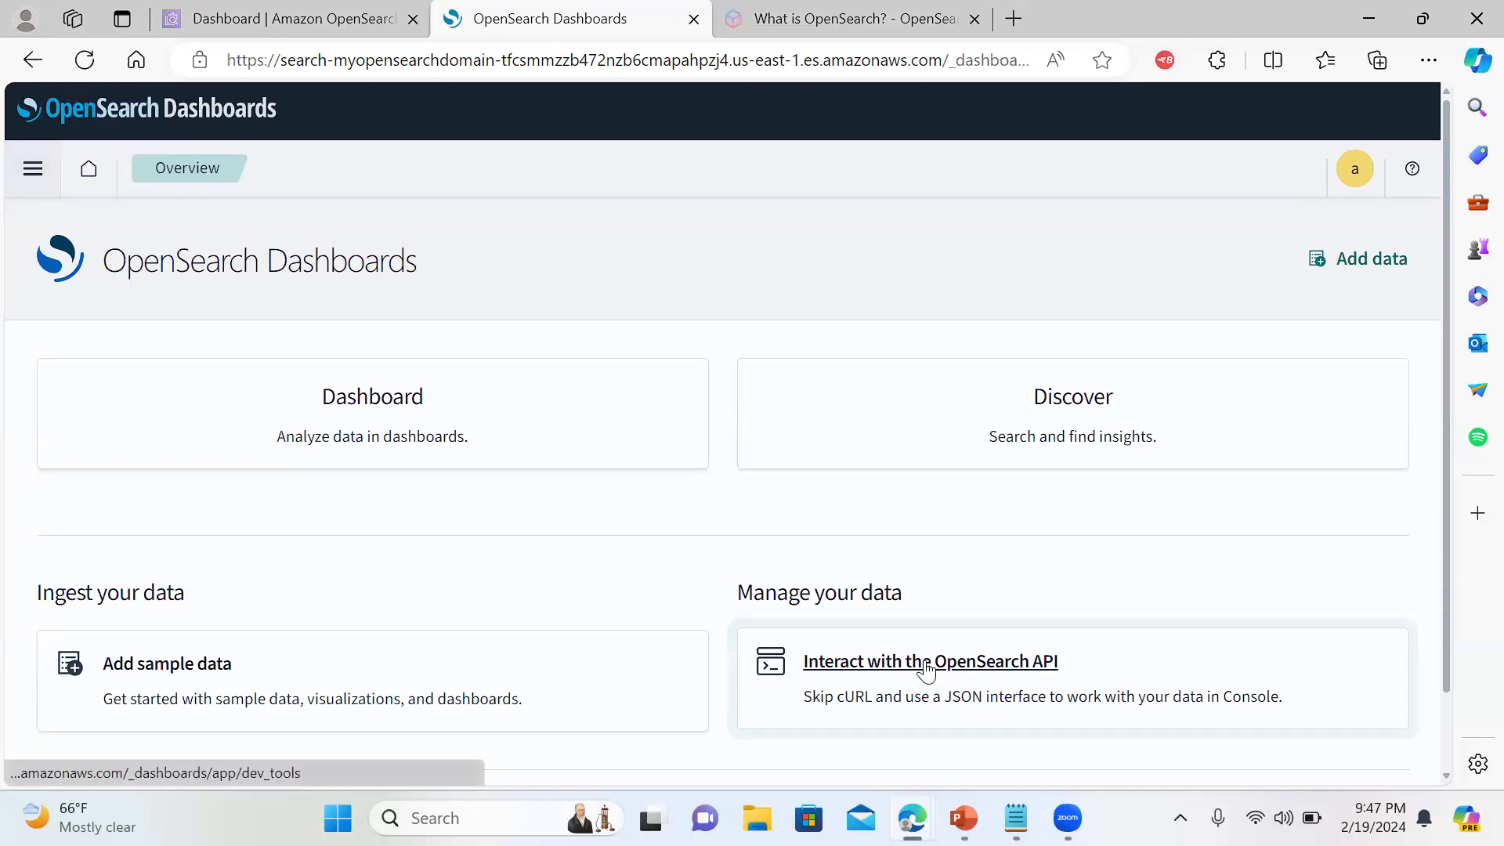
Open the Dev Tools Console via 'Interact with the OpenSearch API' and dismiss its welcome flyout
{"action": "left_click", "coordinate": [926, 665]}
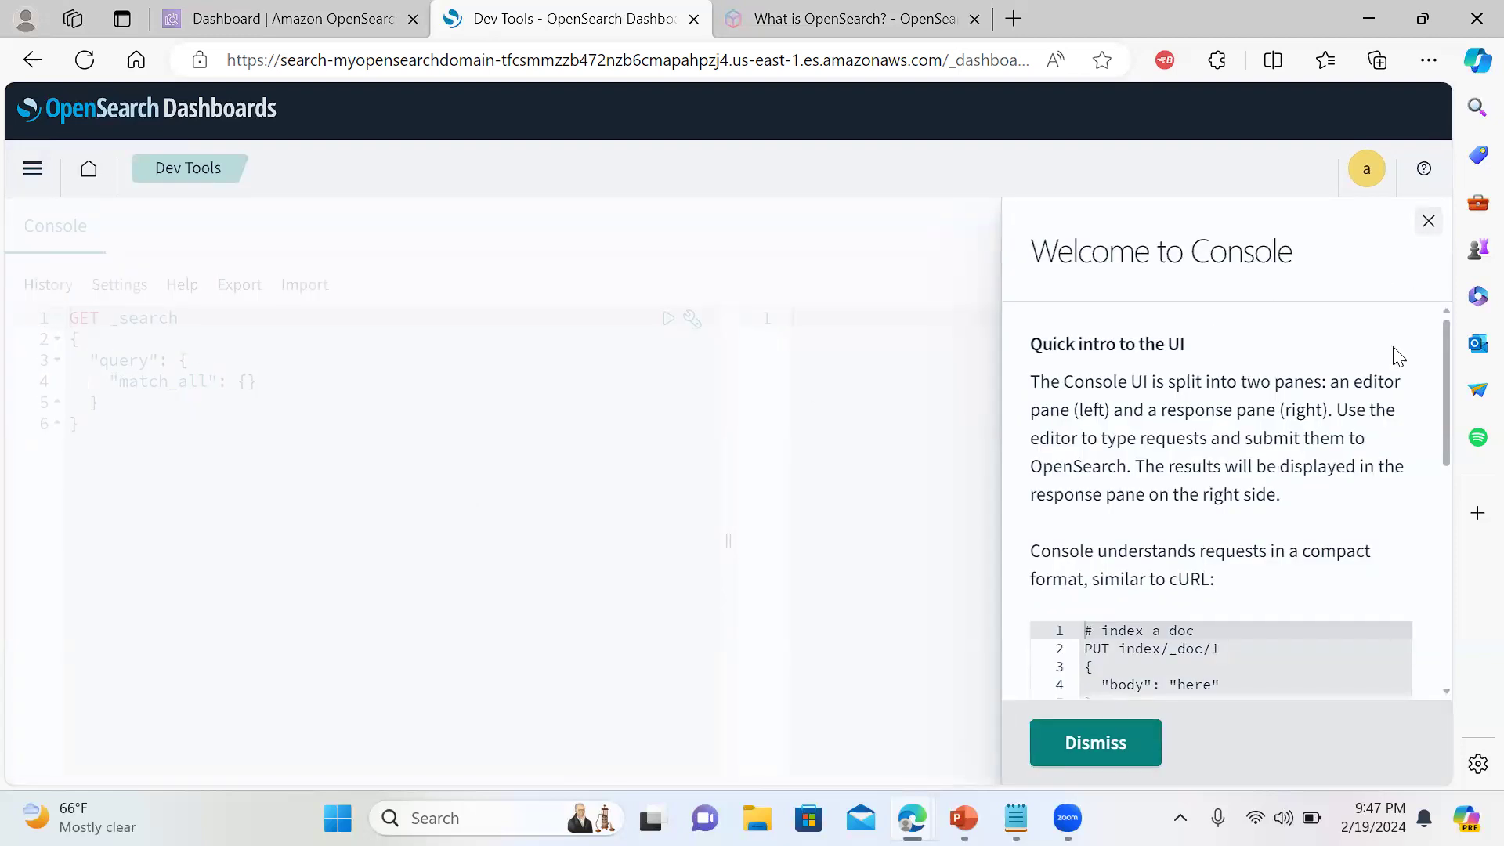
{"action": "left_click", "coordinate": [1428, 221]}
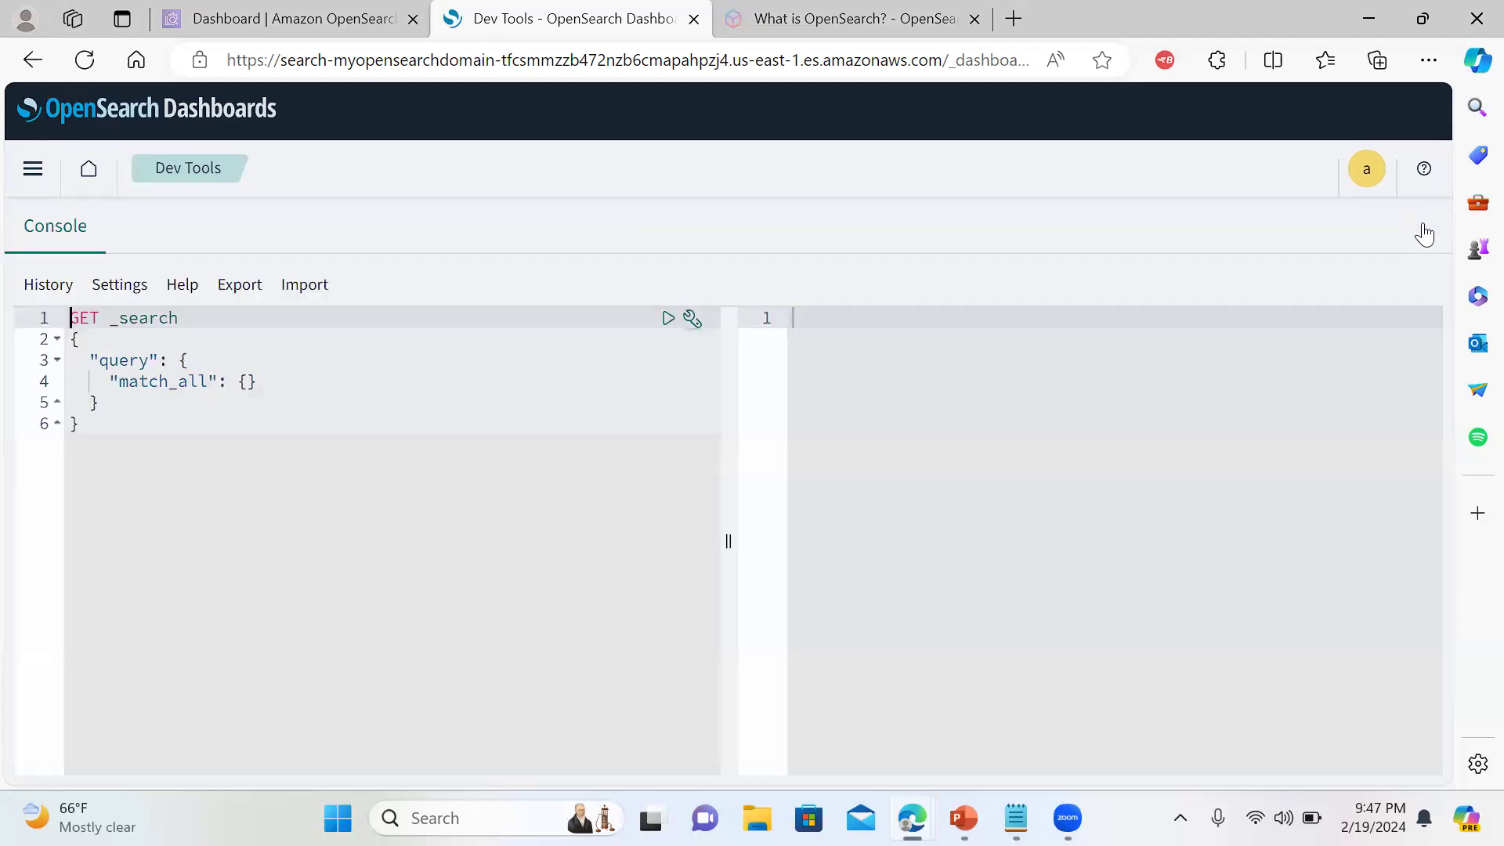